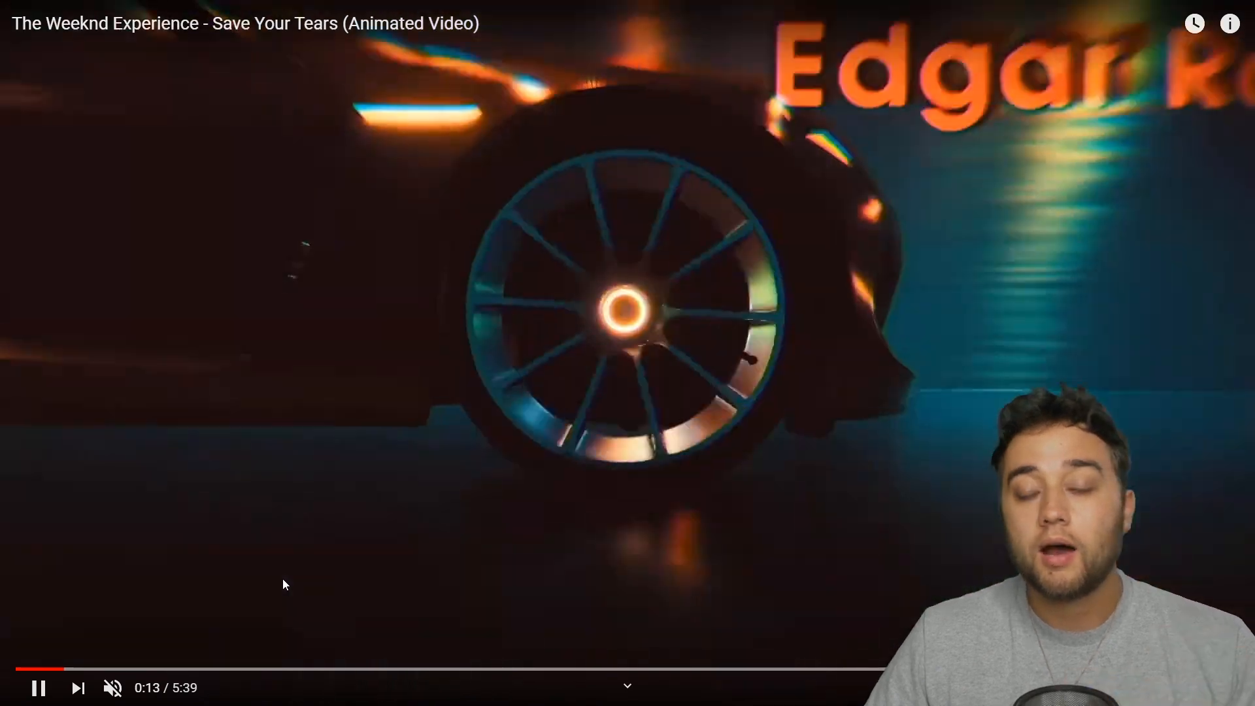
Examine the look of several sections of the fullscreen "The Weeknd Experience - Save Your Tears (Animated Video)" and leave fullscreen
{"action": "left_click", "coordinate": [40, 672]}
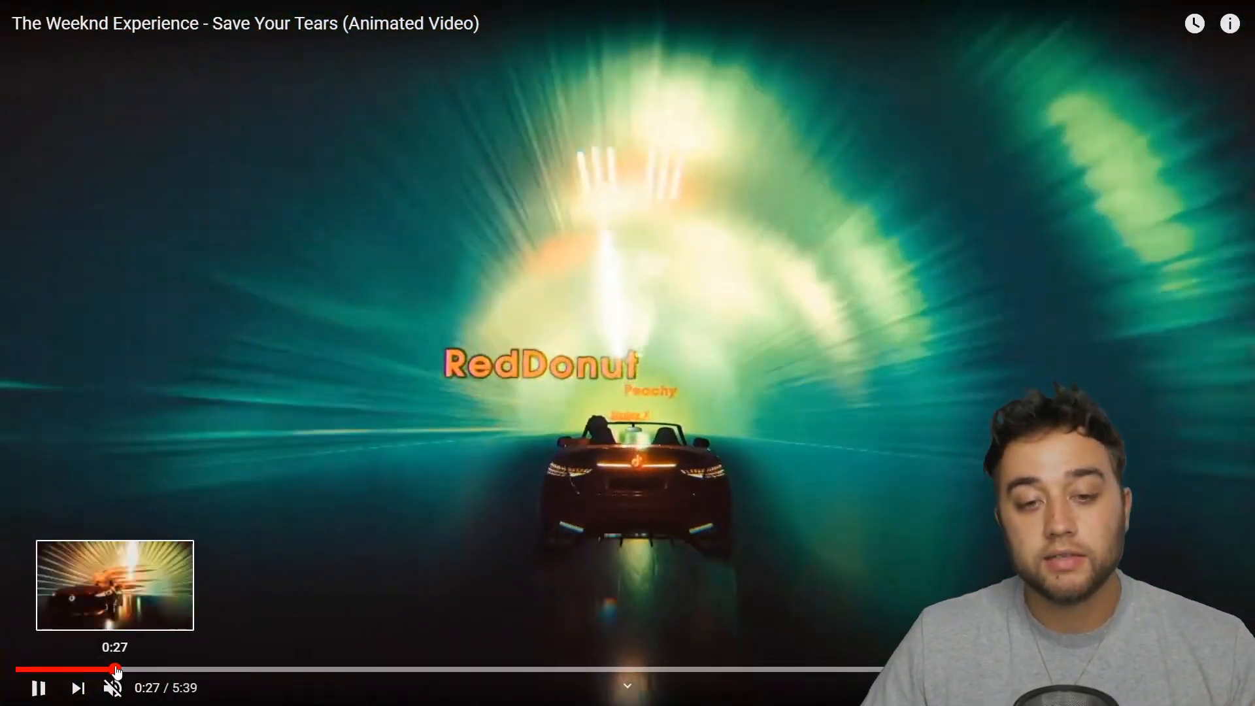
{"action": "left_click", "coordinate": [112, 669]}
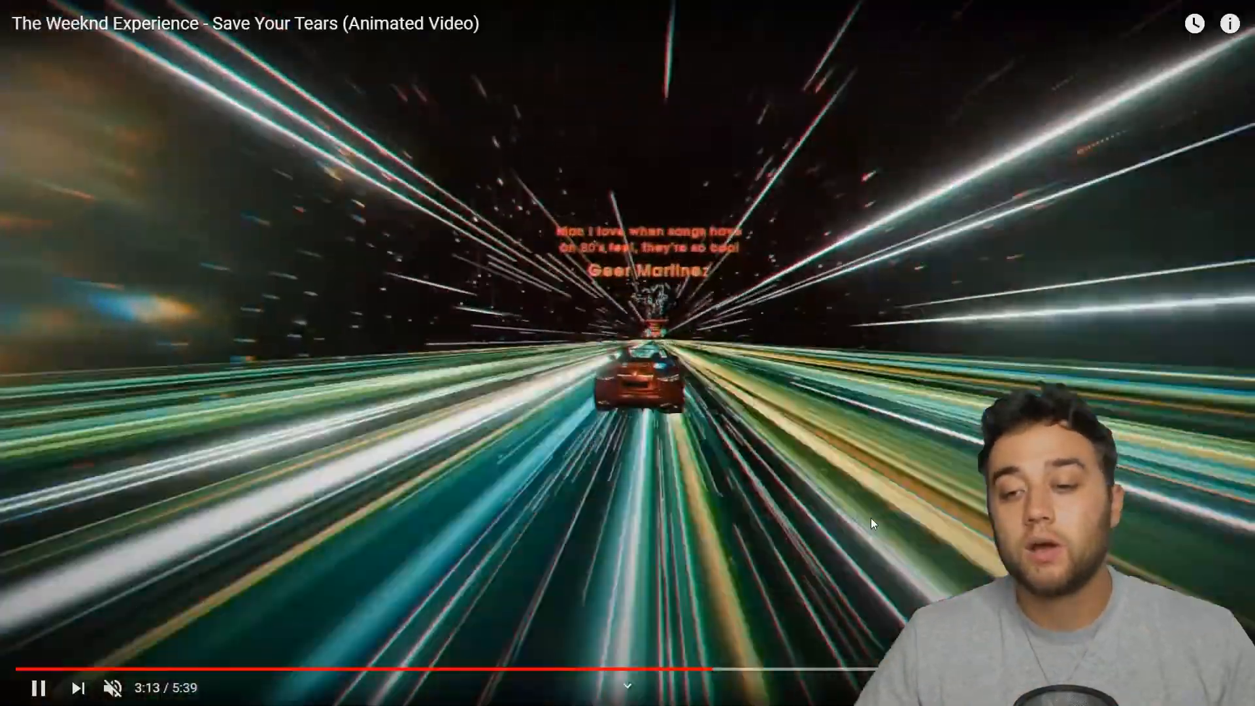
{"action": "left_click", "coordinate": [871, 524]}
{"action": "key", "text": "Escape"}
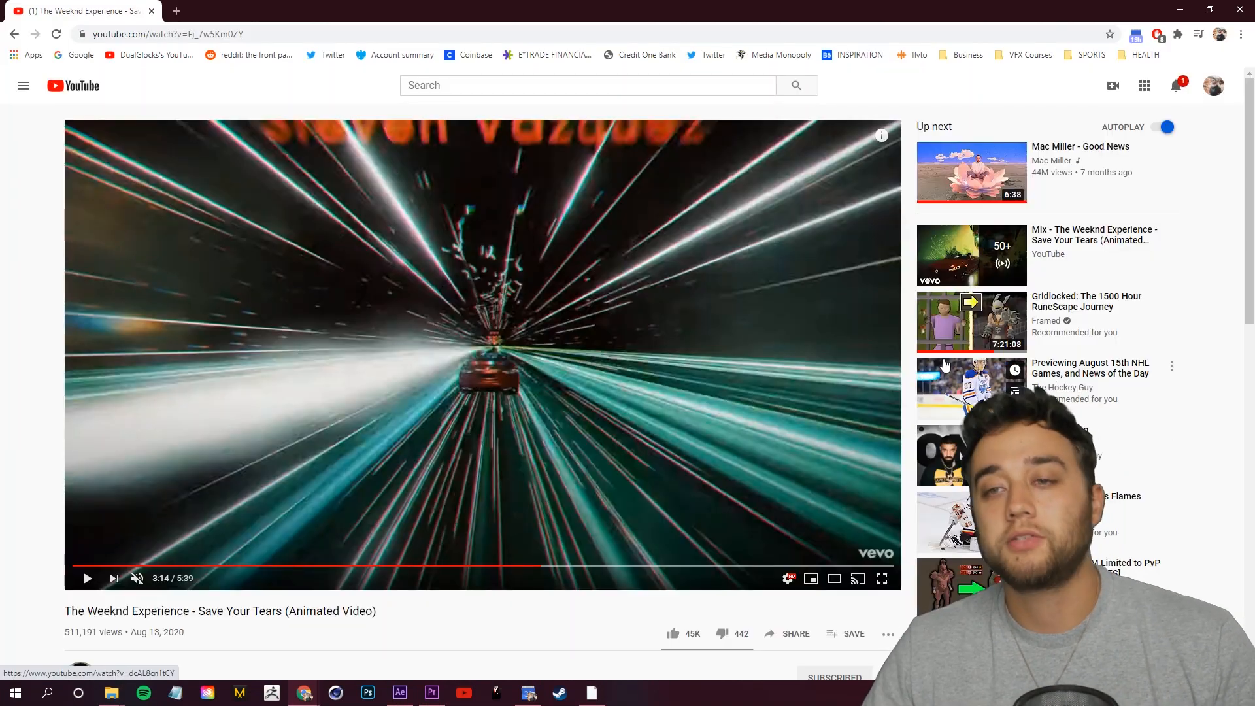
Examine several sections of "The Weeknd Experience - Blinding Lights (Animated Video)" in fullscreen as a visual reference
{"action": "key", "text": "f"}
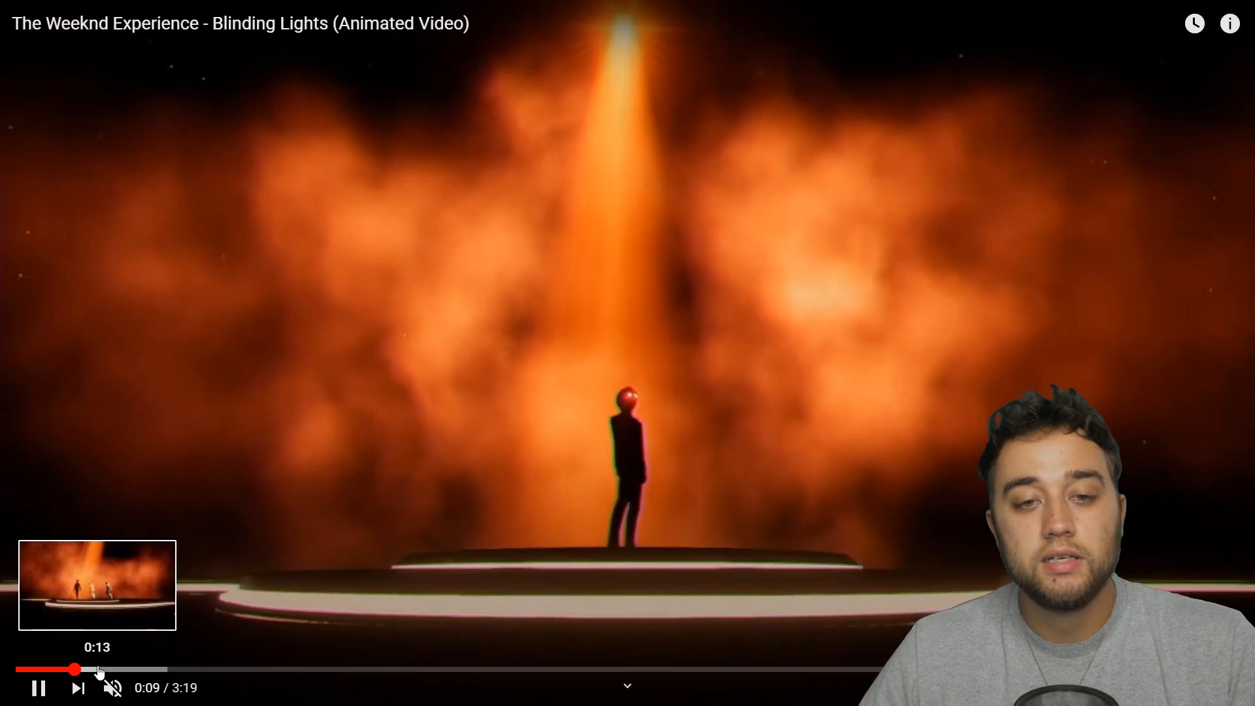
{"action": "left_click", "coordinate": [99, 670]}
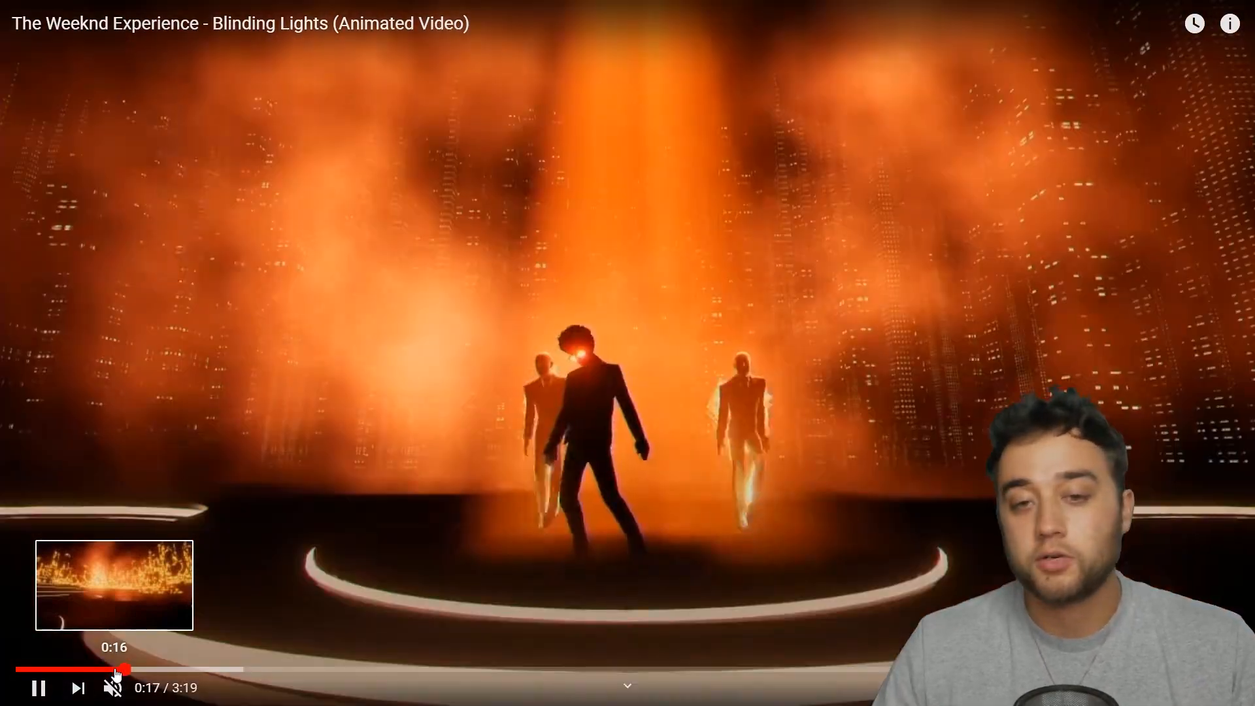
{"action": "left_click", "coordinate": [280, 670]}
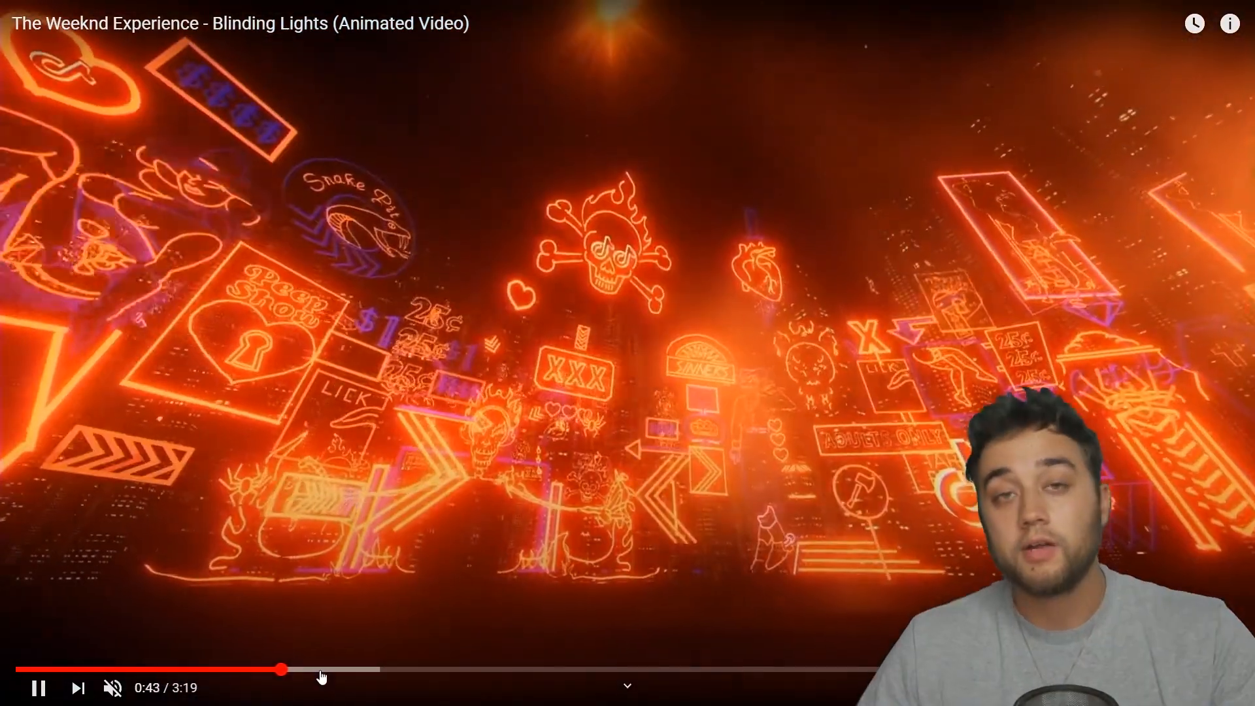
{"action": "left_click", "coordinate": [334, 671]}
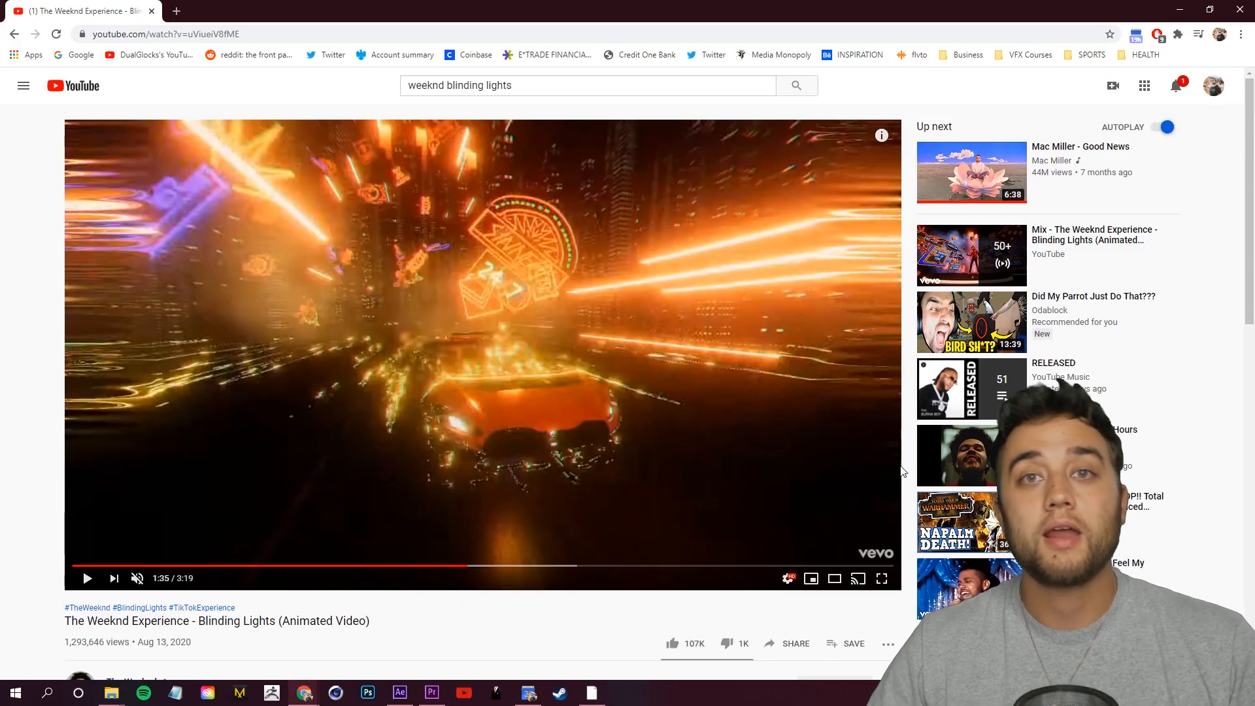
In Premiere Pro, create a Transparent Video item and place it on track V2 of Sequence 01, extended to about 3:34
{"action": "left_click", "coordinate": [426, 696]}
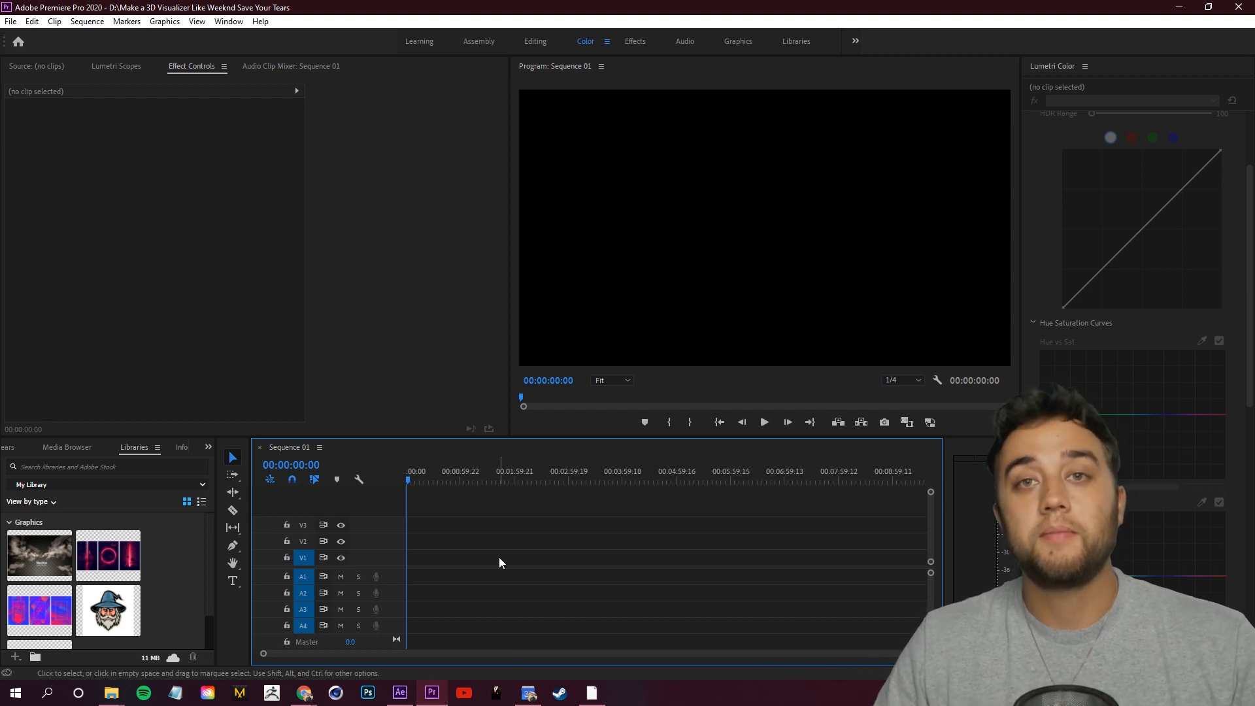
{"action": "left_click", "coordinate": [400, 694]}
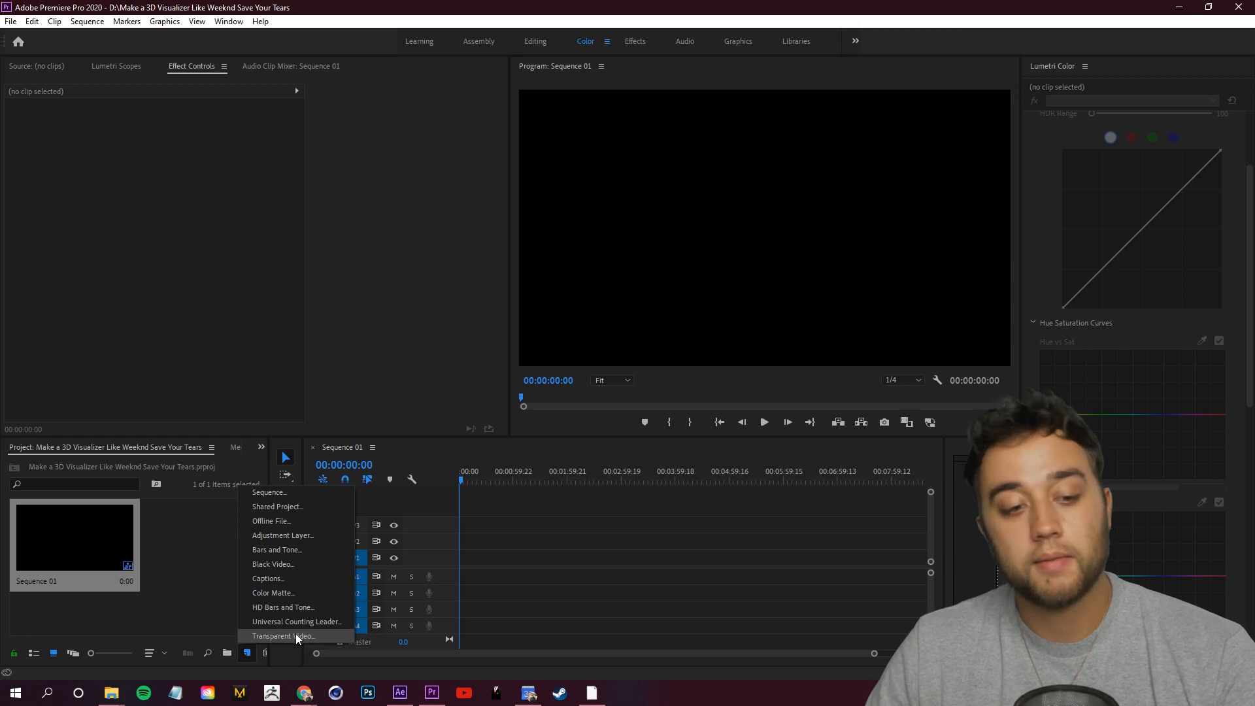
{"action": "left_click", "coordinate": [296, 634]}
{"action": "left_click", "coordinate": [649, 394]}
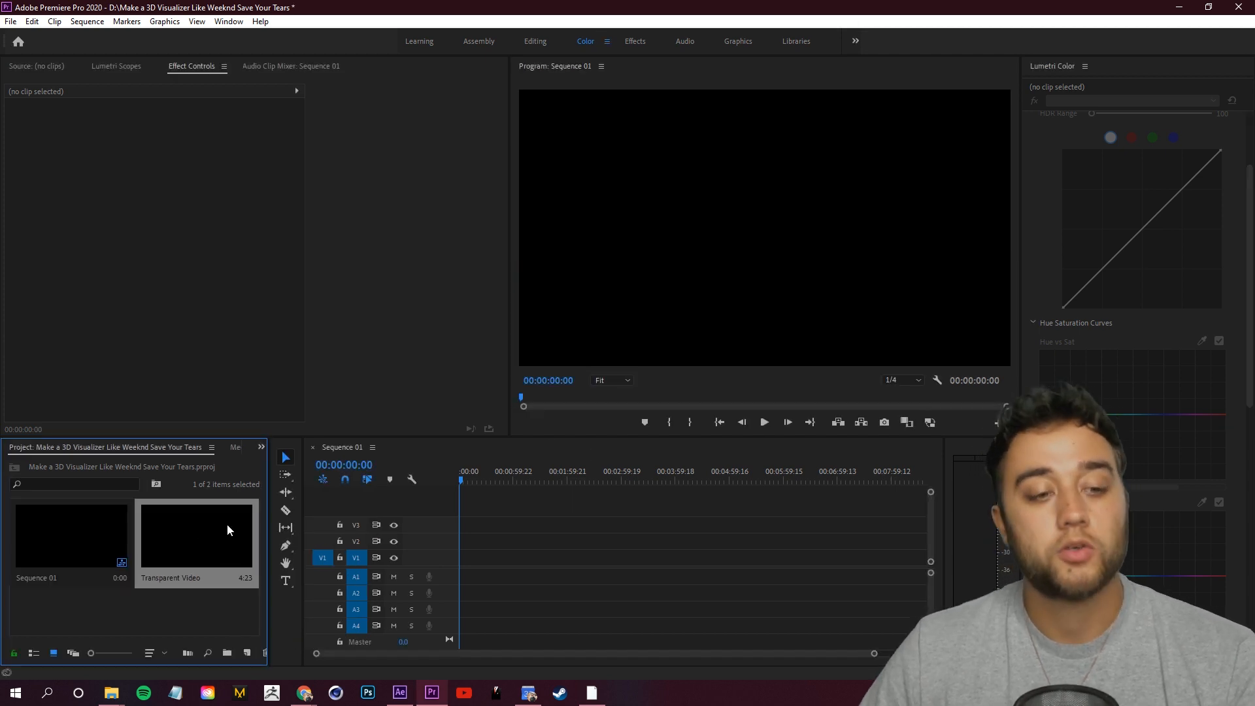
{"action": "left_click_drag", "start_coordinate": [521, 548], "coordinate": [652, 531]}
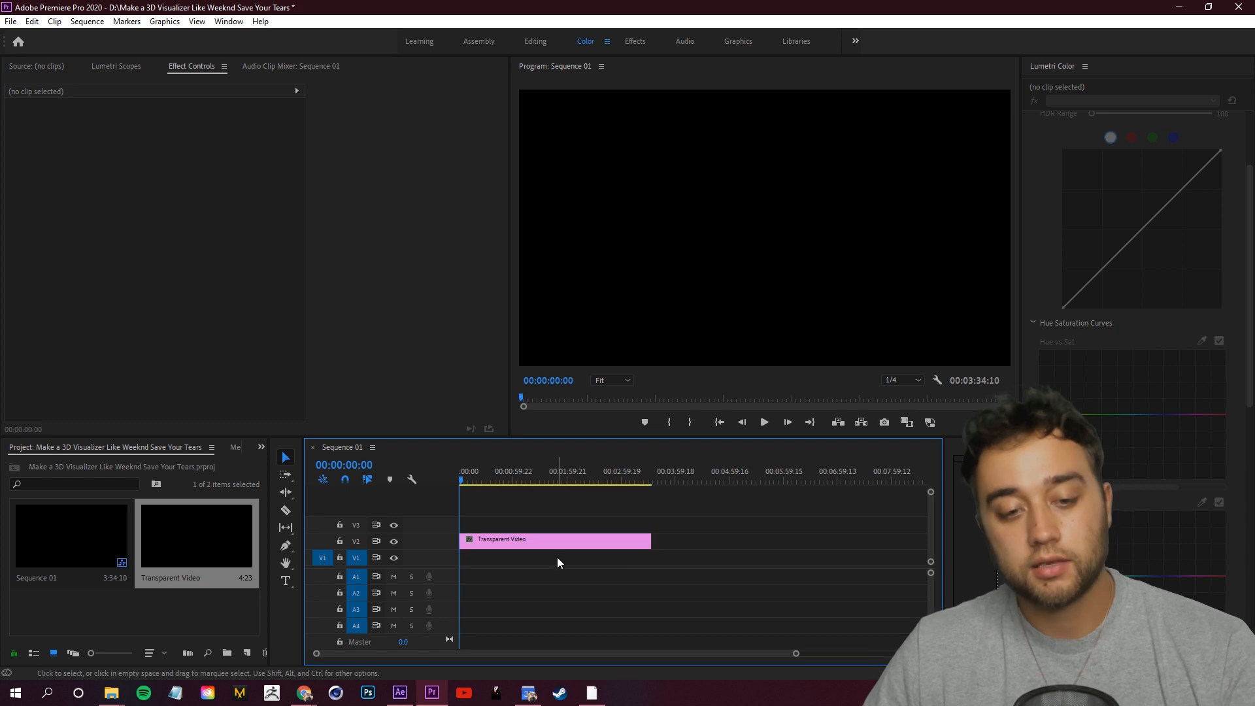
Replace the Transparent Video clip with an After Effects composition and, in After Effects, delete the Transparent Video layer from the linked composition
{"action": "right_click", "coordinate": [500, 548]}
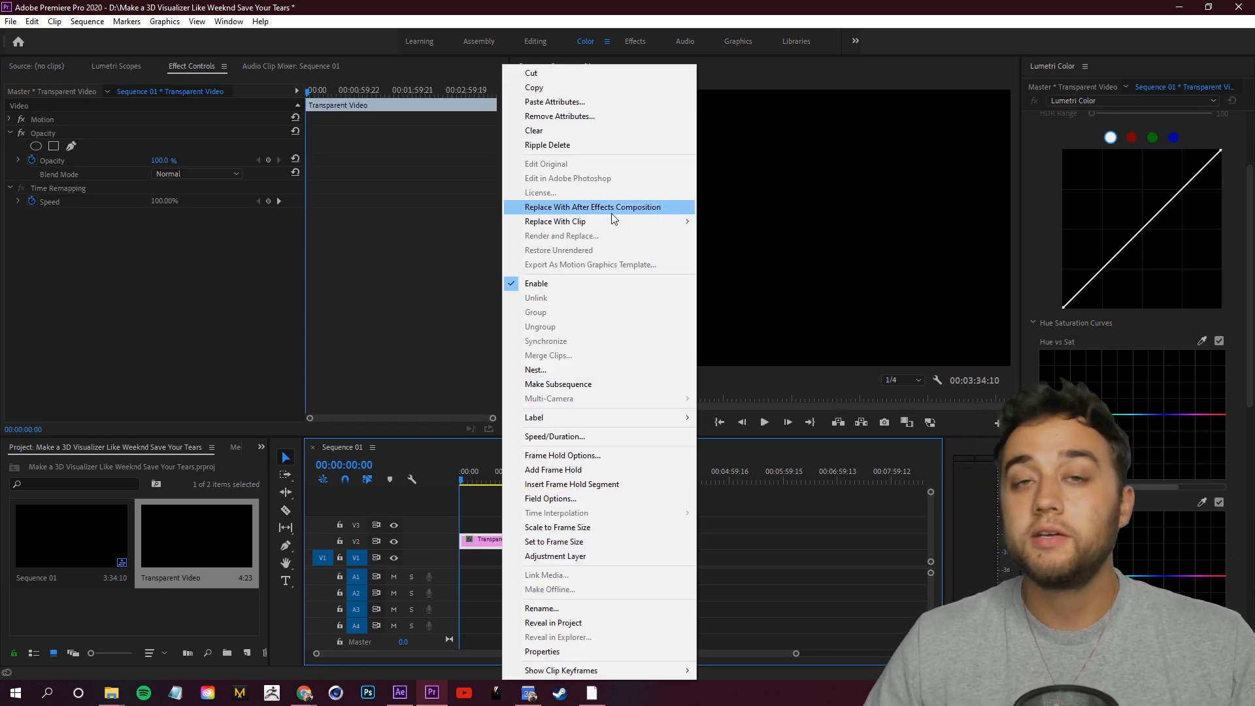
{"action": "left_click", "coordinate": [611, 213]}
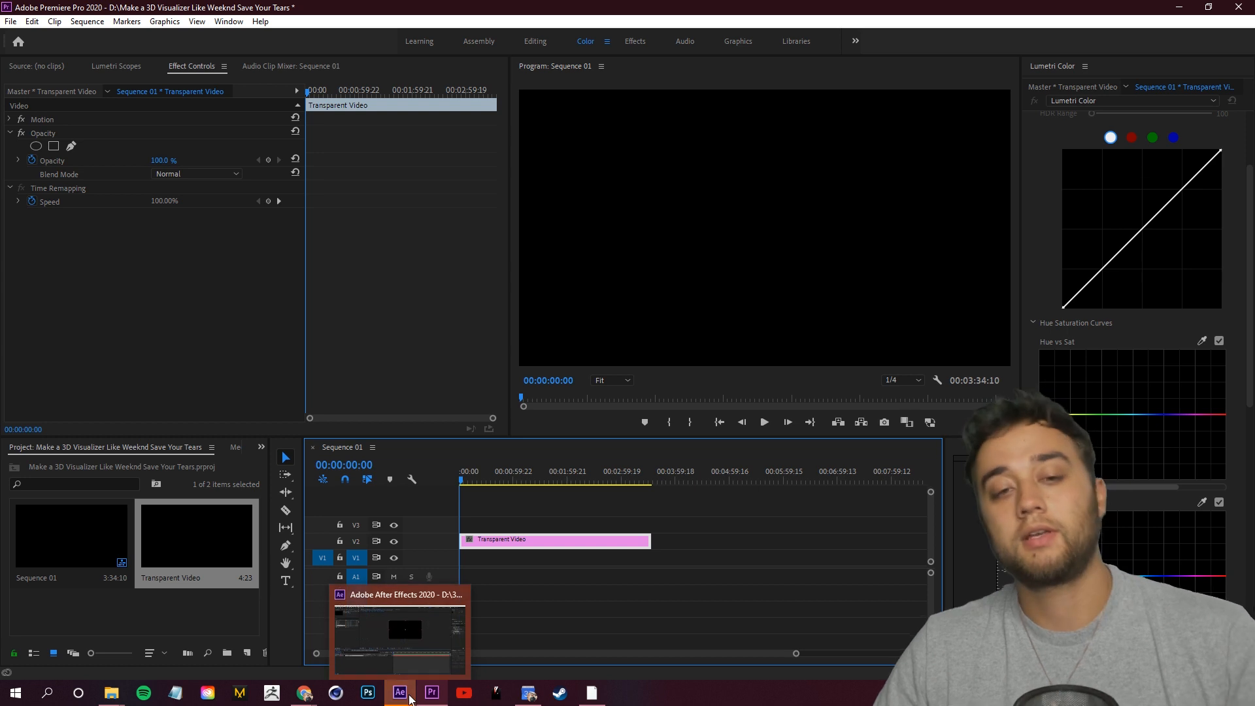
{"action": "left_click", "coordinate": [401, 627]}
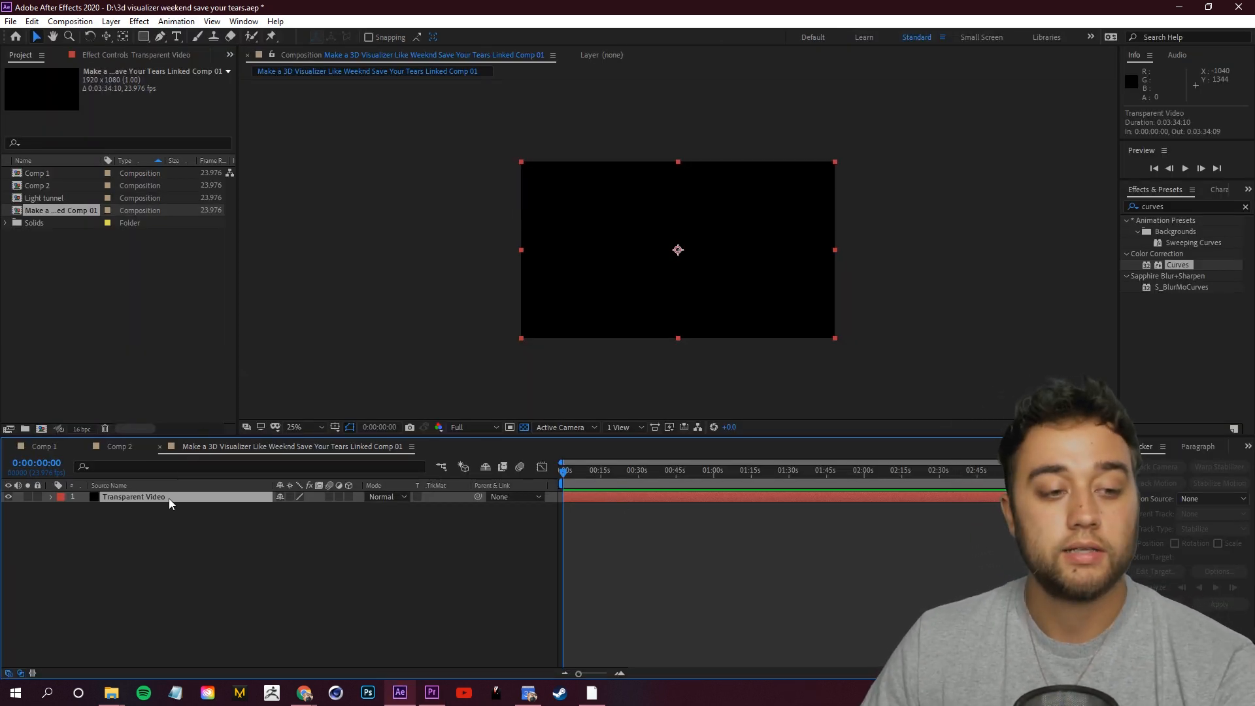
{"action": "key", "text": "Delete"}
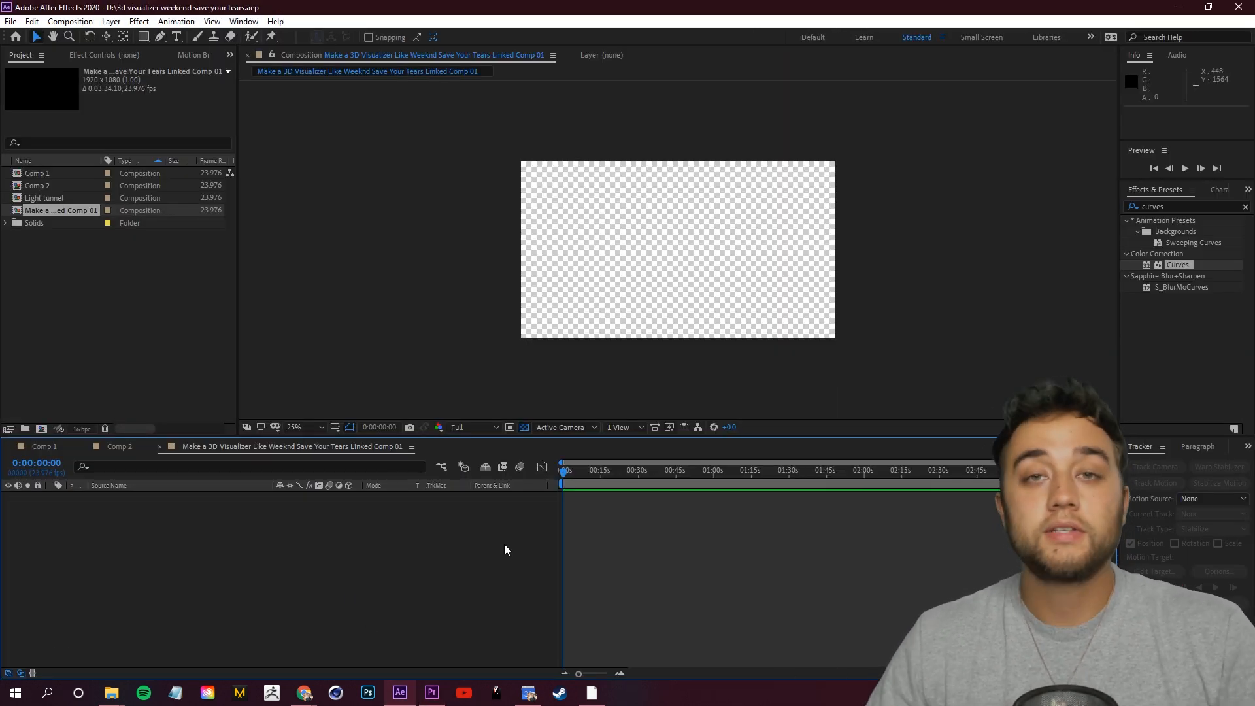
Add a full-frame solid layer in black (000000) to the linked composition
{"action": "right_click", "coordinate": [255, 541]}
{"action": "mouse_move", "coordinate": [333, 395]}
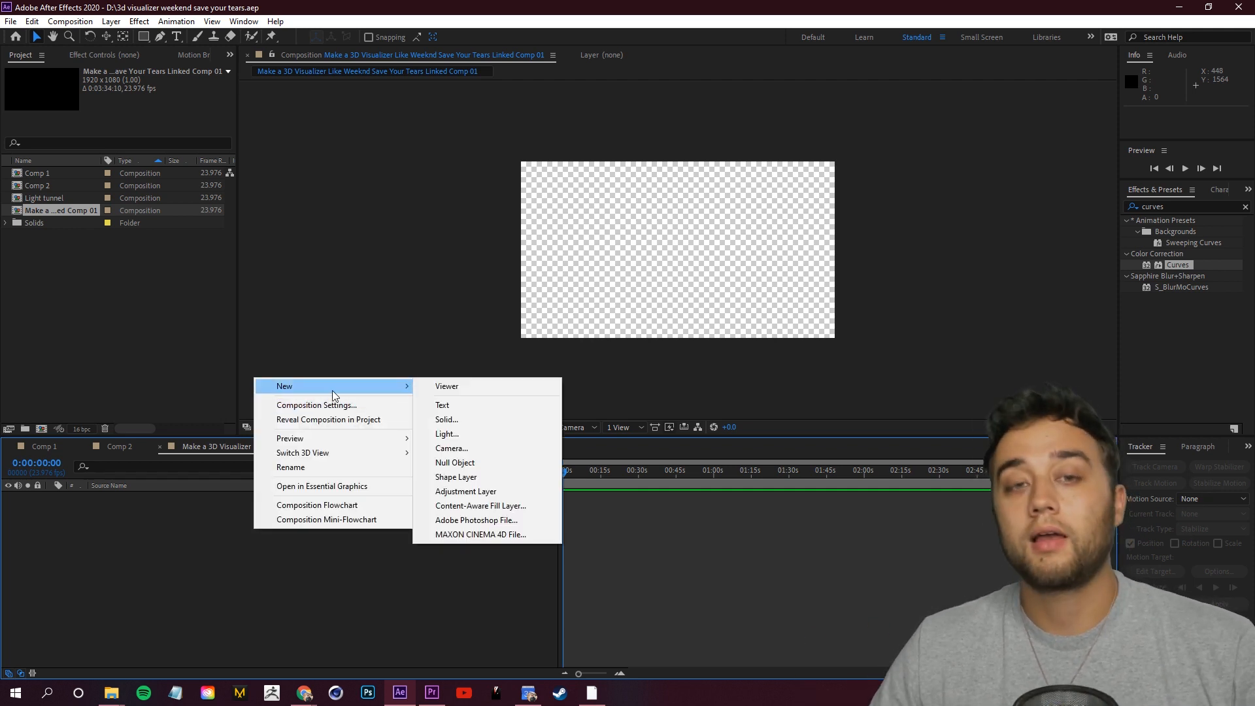
{"action": "left_click", "coordinate": [458, 422]}
{"action": "left_click", "coordinate": [282, 358]}
{"action": "left_click_drag", "start_coordinate": [104, 121], "coordinate": [3, 379]}
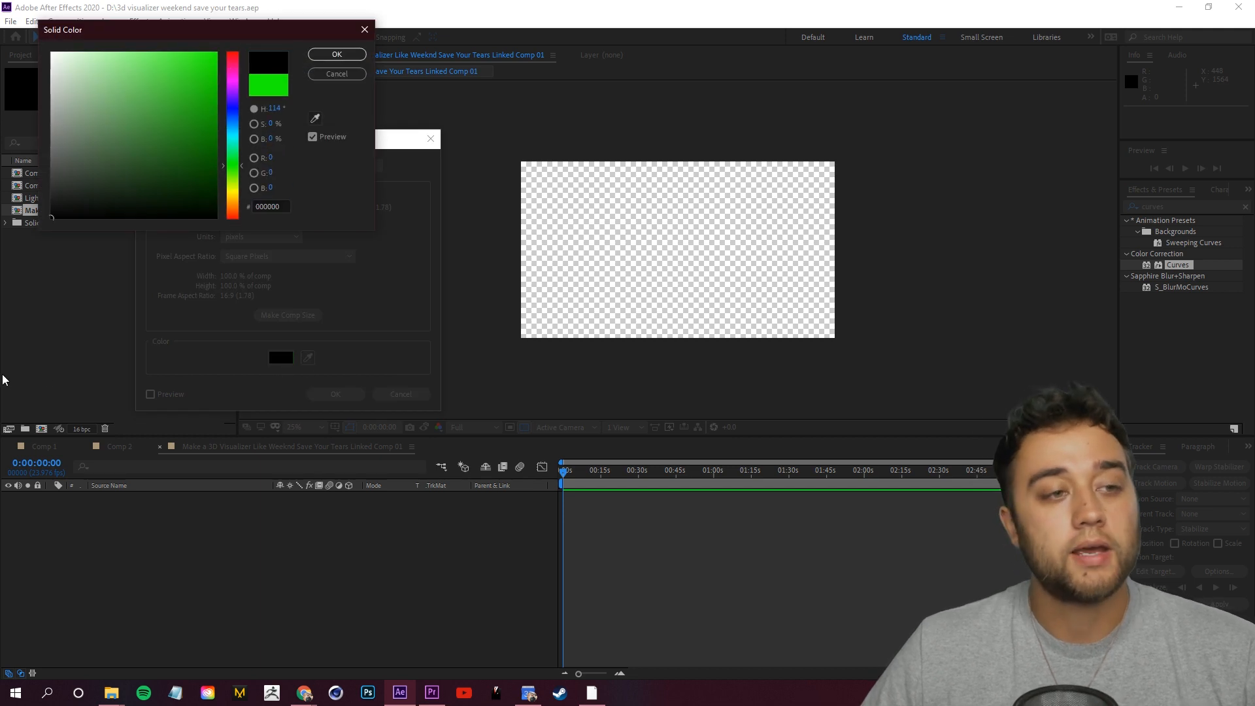
{"action": "left_click", "coordinate": [353, 57]}
{"action": "left_click", "coordinate": [335, 393]}
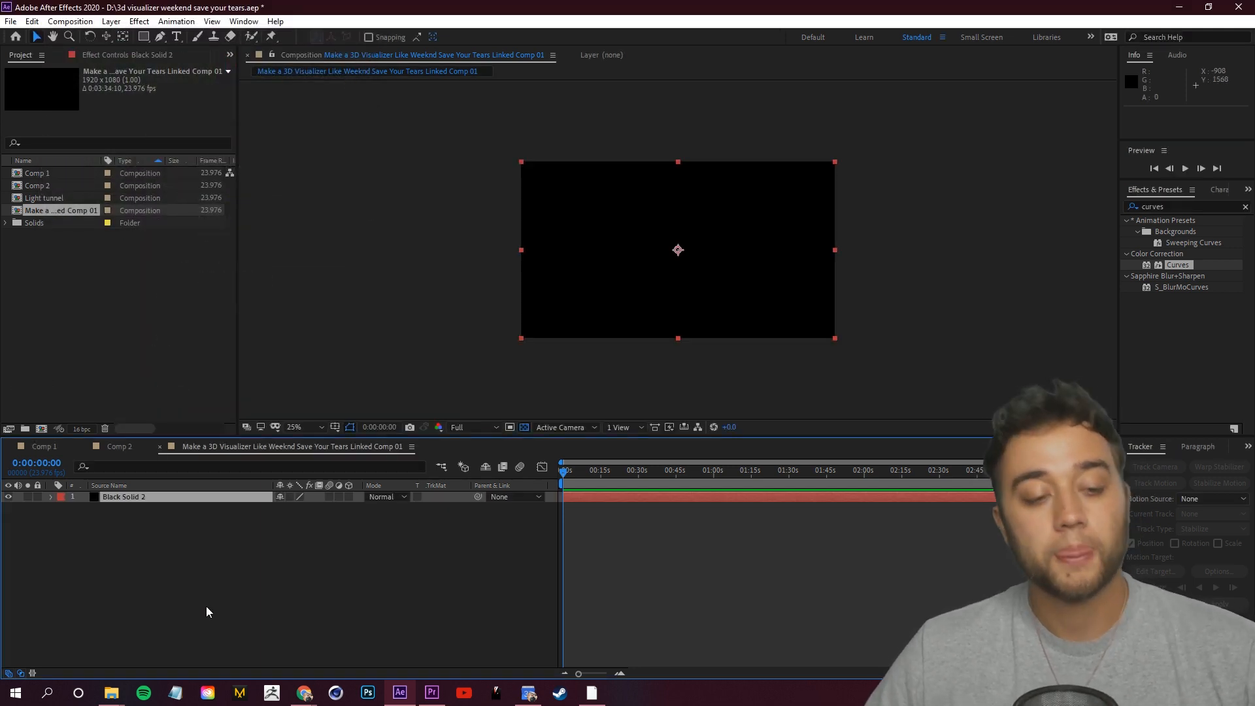
Add a full-frame white solid layer above the black solid
{"action": "right_click", "coordinate": [225, 582]}
{"action": "mouse_move", "coordinate": [275, 431]}
{"action": "left_click", "coordinate": [432, 466]}
{"action": "left_click", "coordinate": [282, 360]}
{"action": "left_click_drag", "start_coordinate": [119, 144], "coordinate": [1, 1]}
{"action": "left_click", "coordinate": [341, 55]}
{"action": "left_click", "coordinate": [337, 395]}
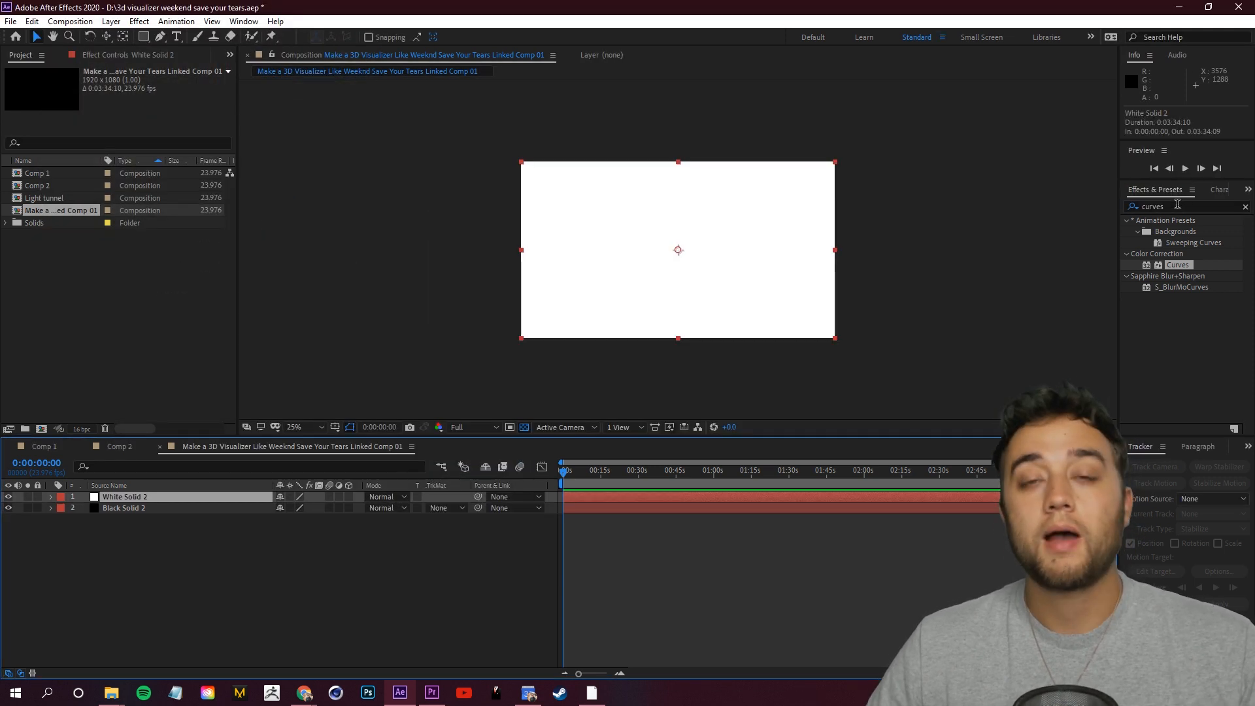
Find the CC Star Burst effect and apply it to the white solid
{"action": "left_click", "coordinate": [1190, 208]}
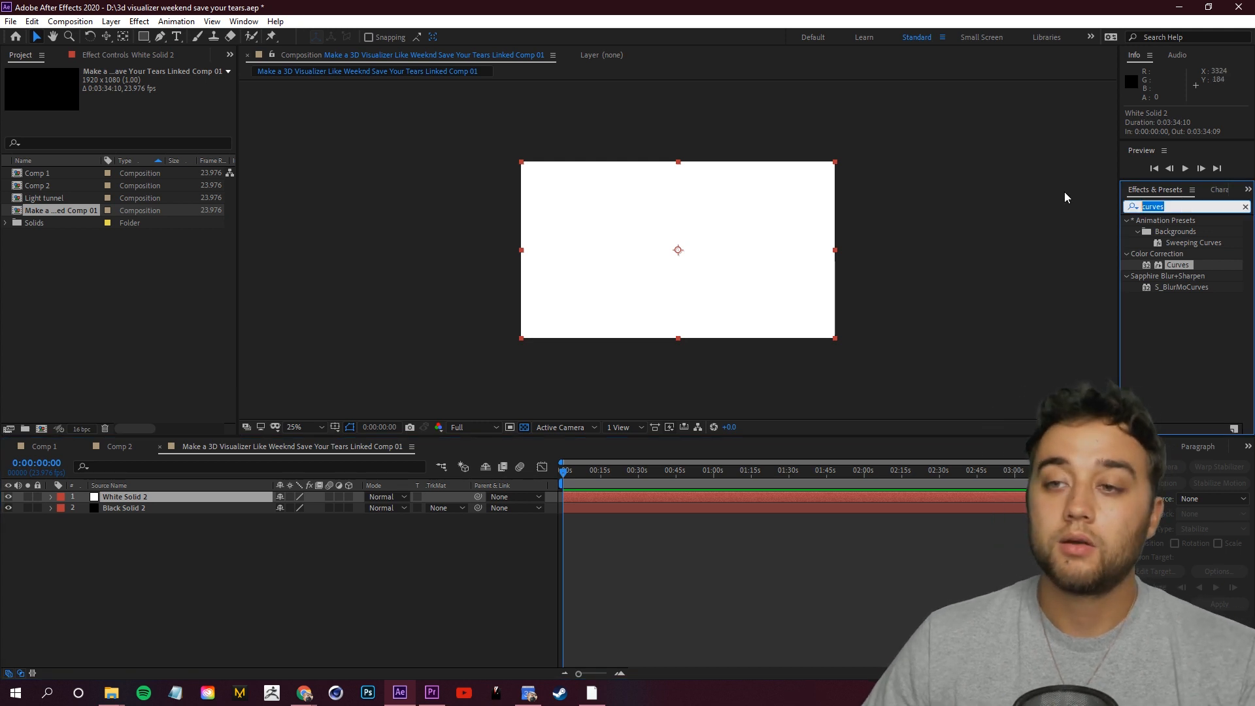
{"action": "type", "text": "cc star"}
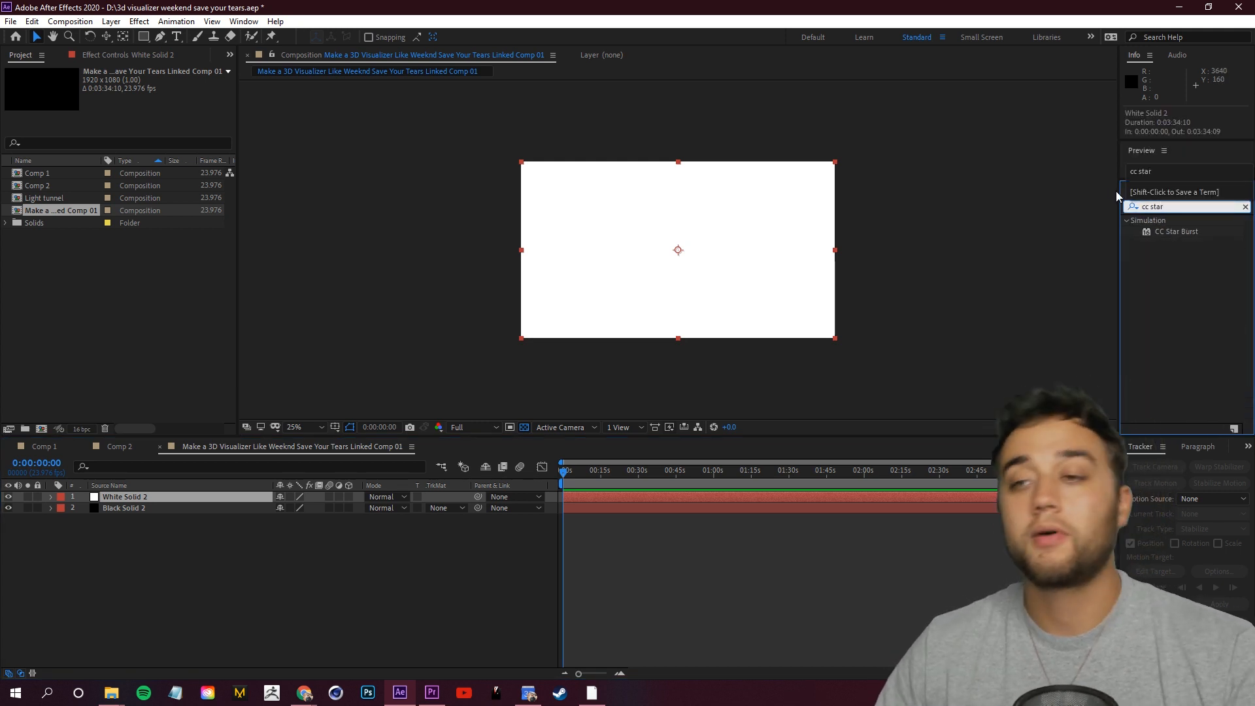
{"action": "left_click_drag", "start_coordinate": [1171, 234], "coordinate": [231, 504]}
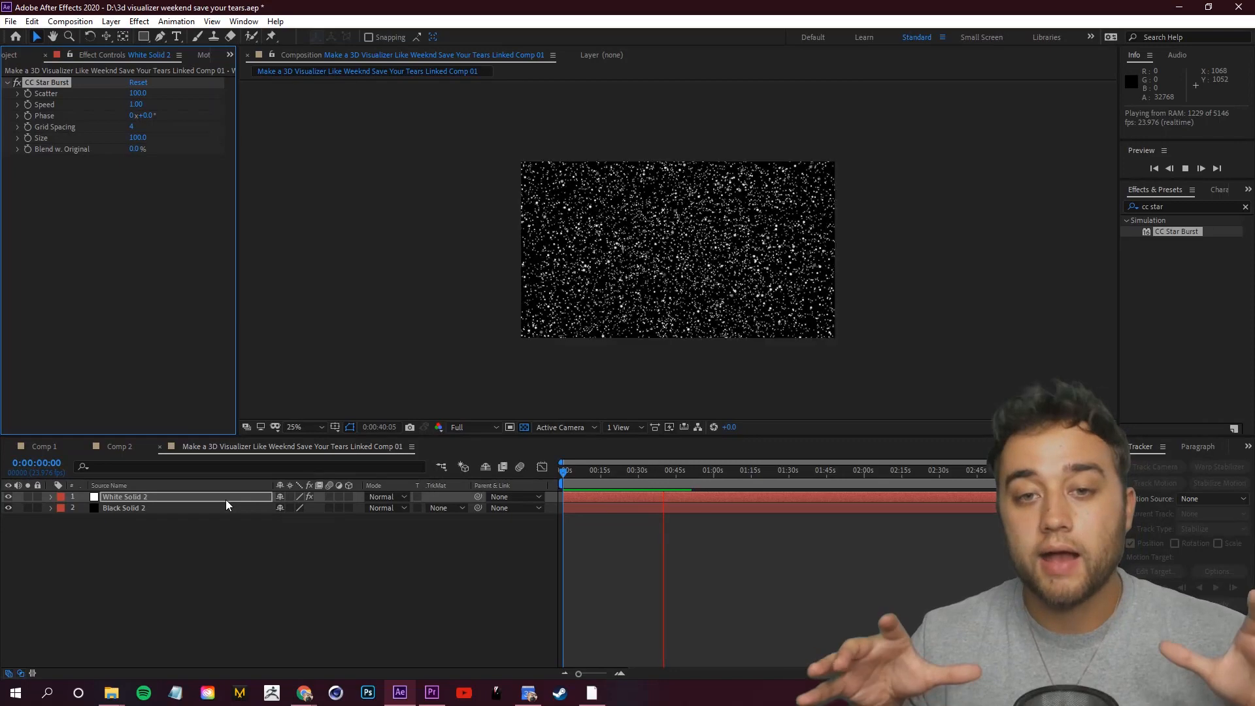
Apply CC Light Burst 2.5 to the white solid, set its Ray Length to -60 and preview the result
{"action": "left_click", "coordinate": [225, 500]}
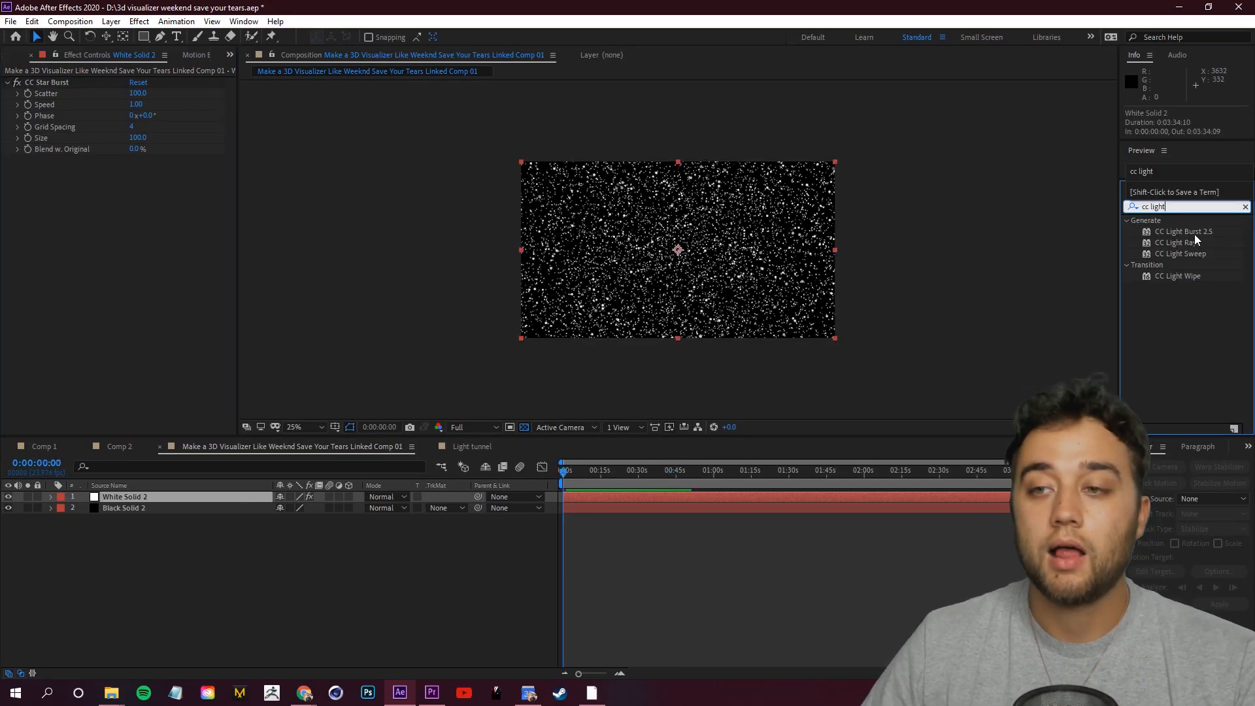
{"action": "left_click_drag", "start_coordinate": [1185, 232], "coordinate": [189, 499]}
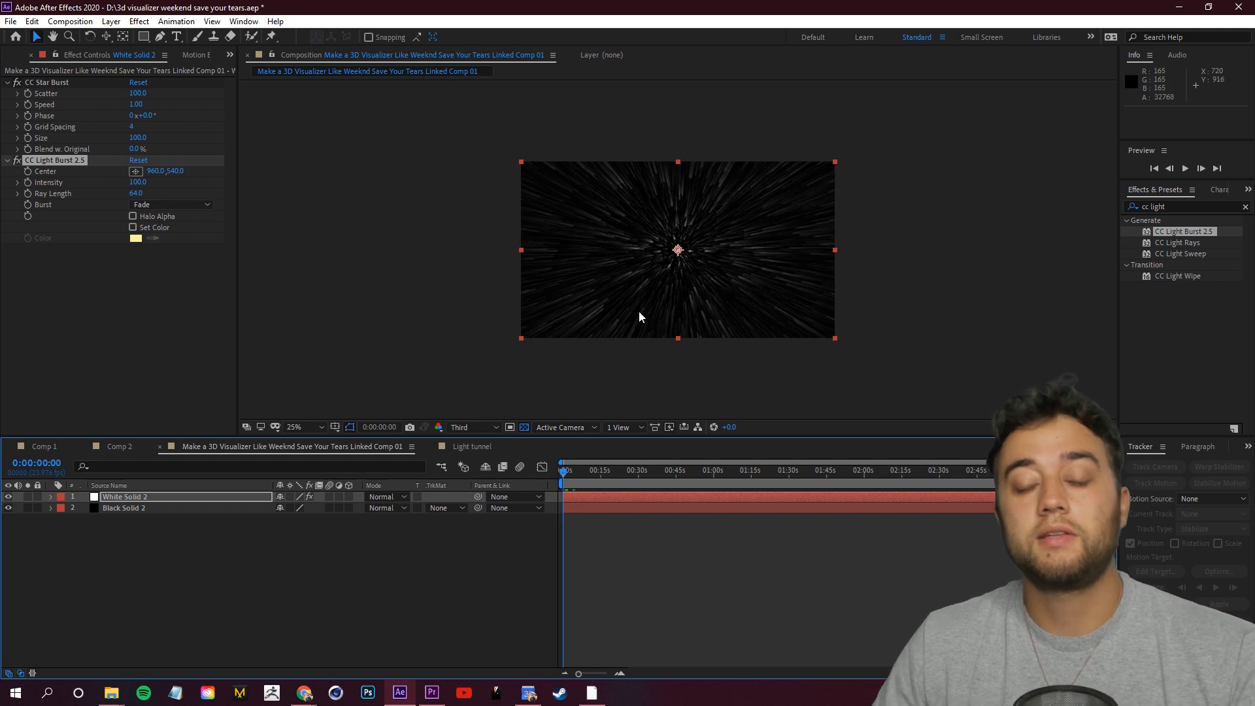
{"action": "key", "text": "space"}
{"action": "key", "text": "space"}
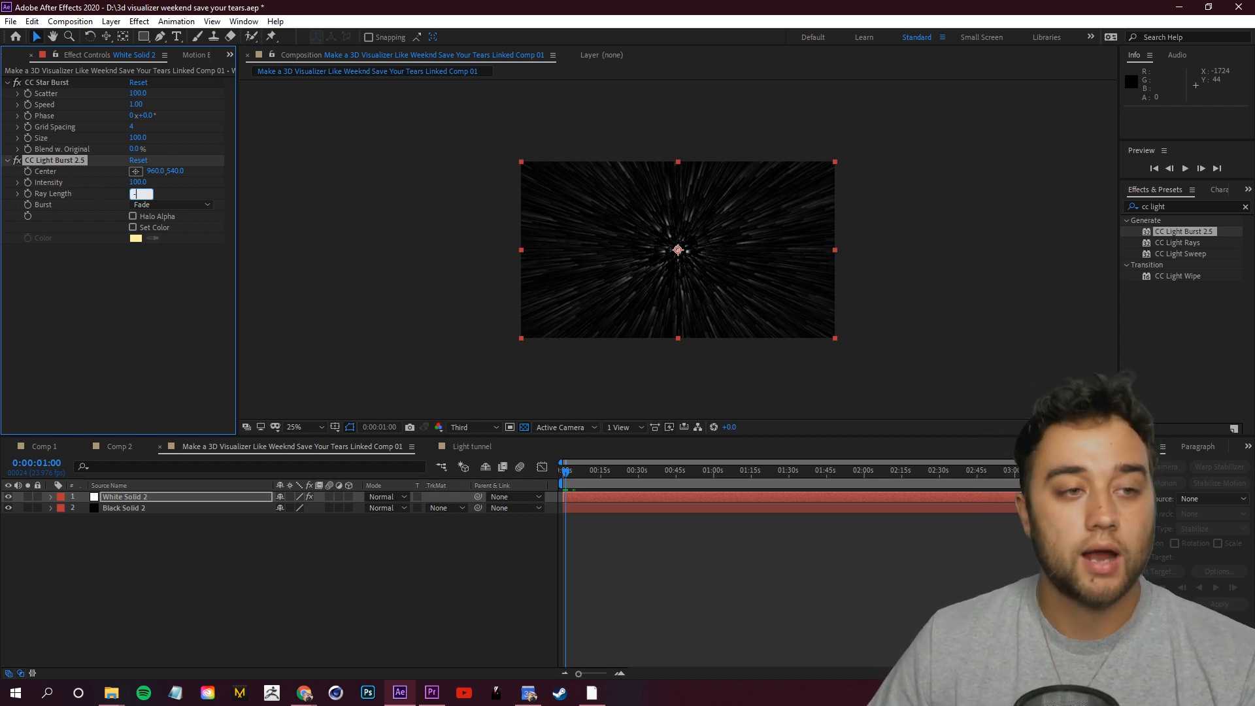
{"action": "key", "text": "Return"}
{"action": "key", "text": "space"}
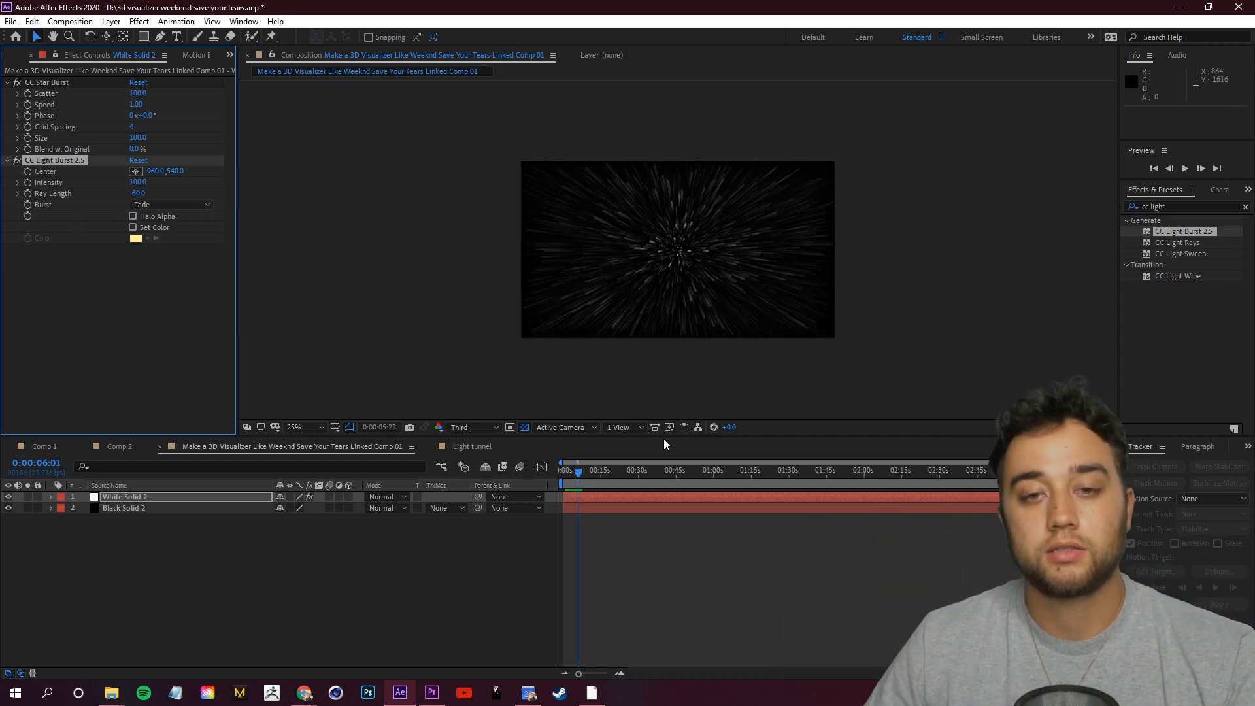
Adjust CC Star Burst on the white solid to Grid Spacing 20, Scatter 144 and Speed 1.19
{"action": "left_click", "coordinate": [40, 83]}
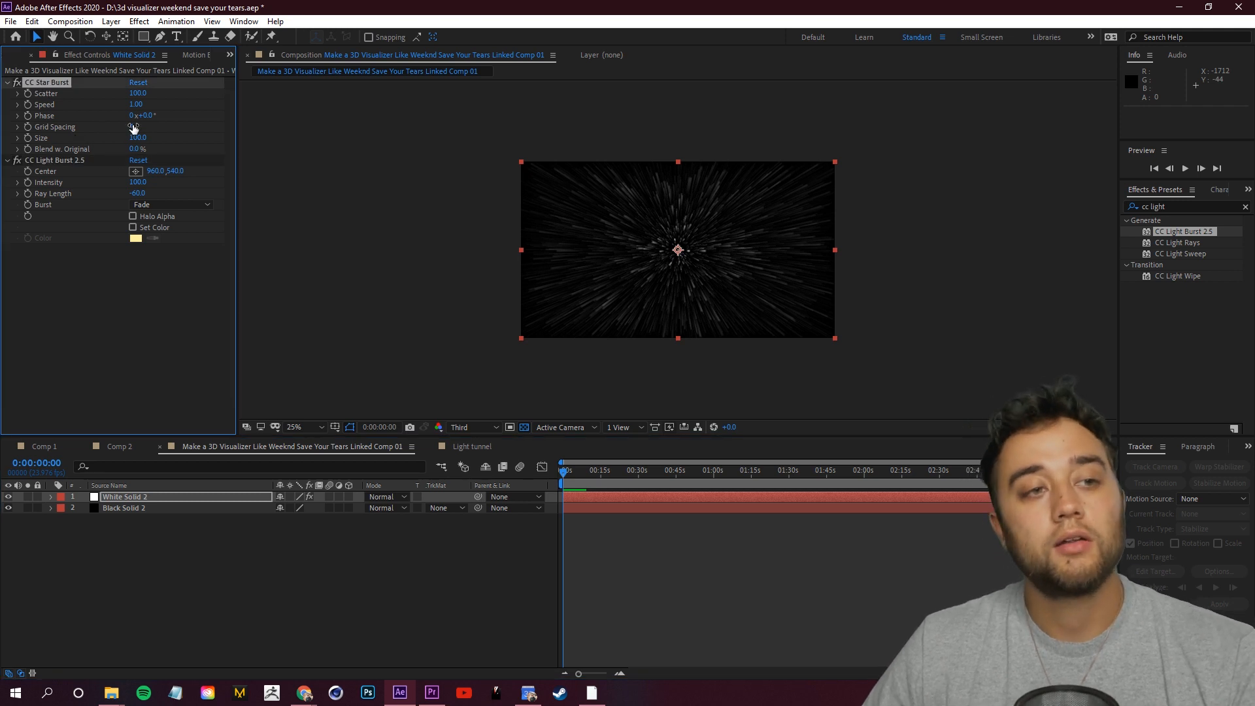
{"action": "left_click", "coordinate": [17, 127]}
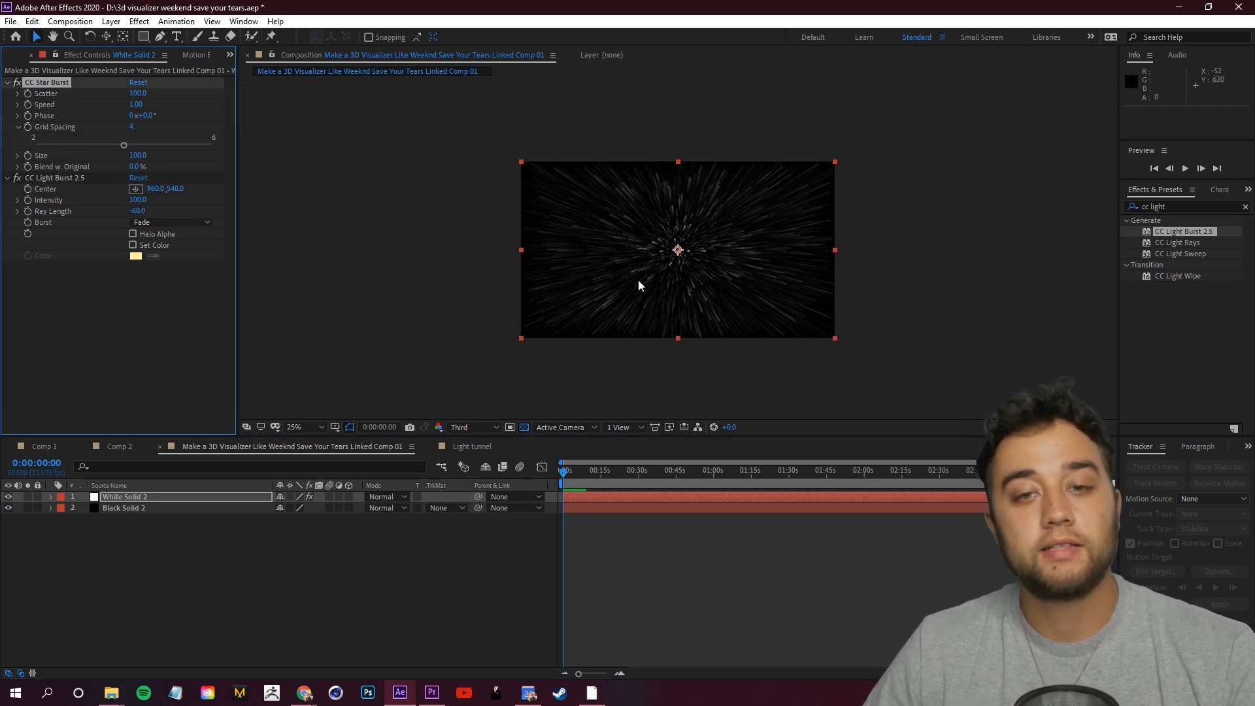
{"action": "key", "text": "period"}
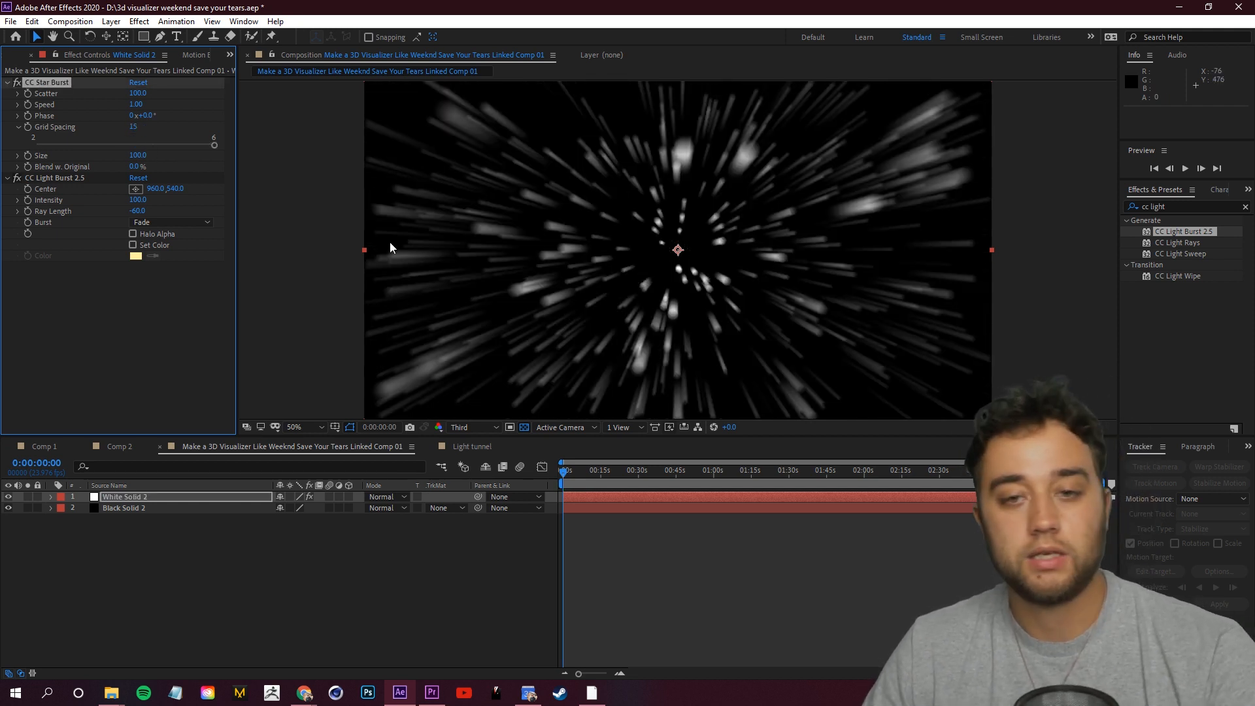
{"action": "key", "text": "comma"}
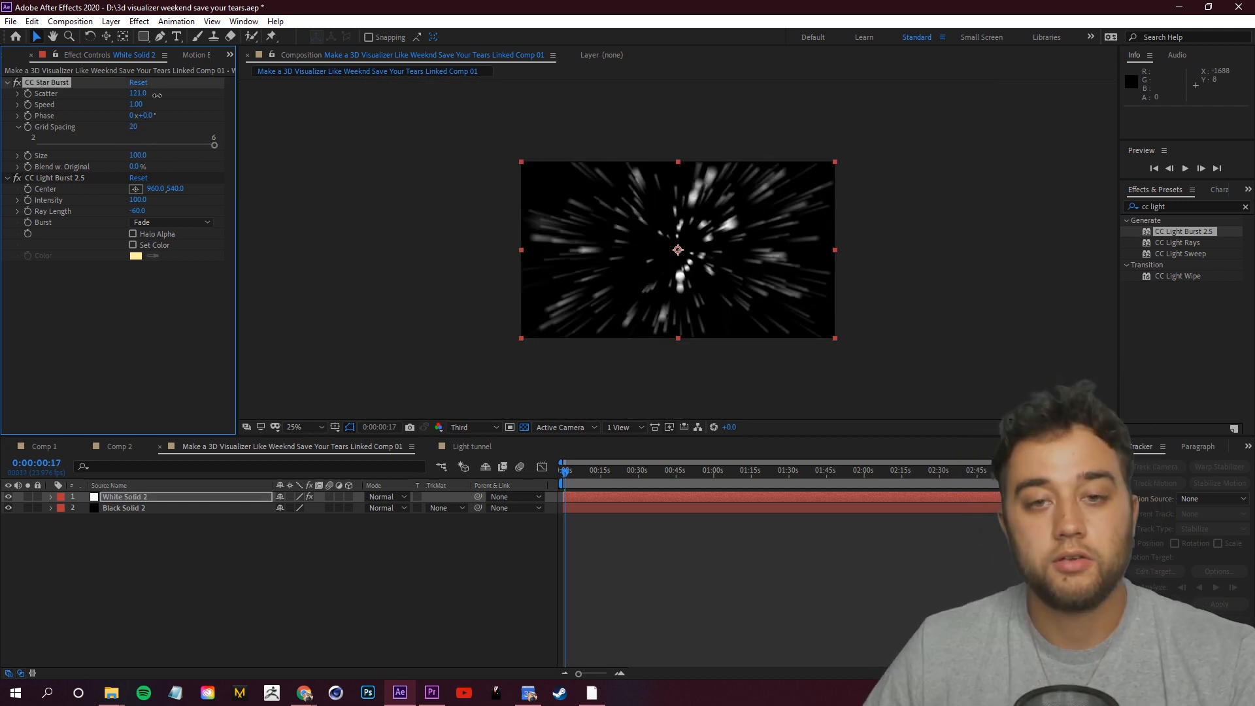
{"action": "left_click_drag", "start_coordinate": [164, 97], "coordinate": [141, 104]}
Set the CC Light Burst 2.5 Ray Length to -100 and the CC Star Burst Scatter to 125
{"action": "key", "text": "space"}
{"action": "key", "text": "space"}
{"action": "left_click", "coordinate": [561, 472]}
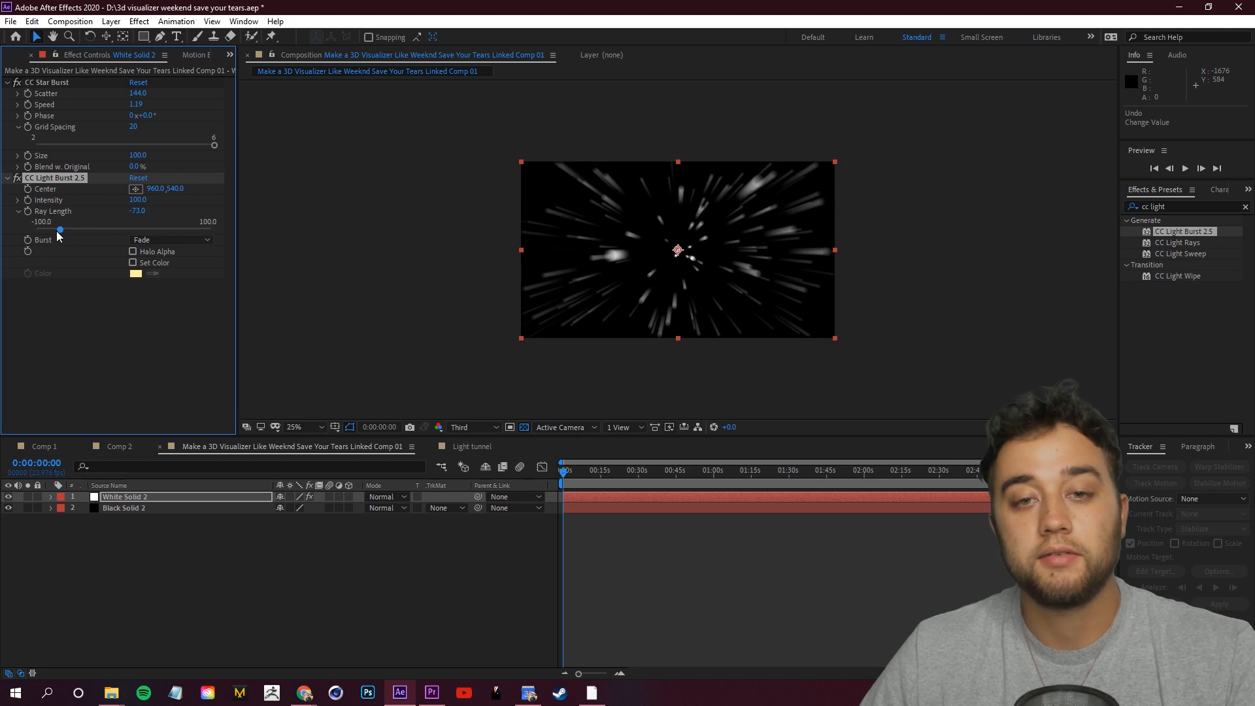
{"action": "left_click_drag", "start_coordinate": [57, 236], "coordinate": [1, 233]}
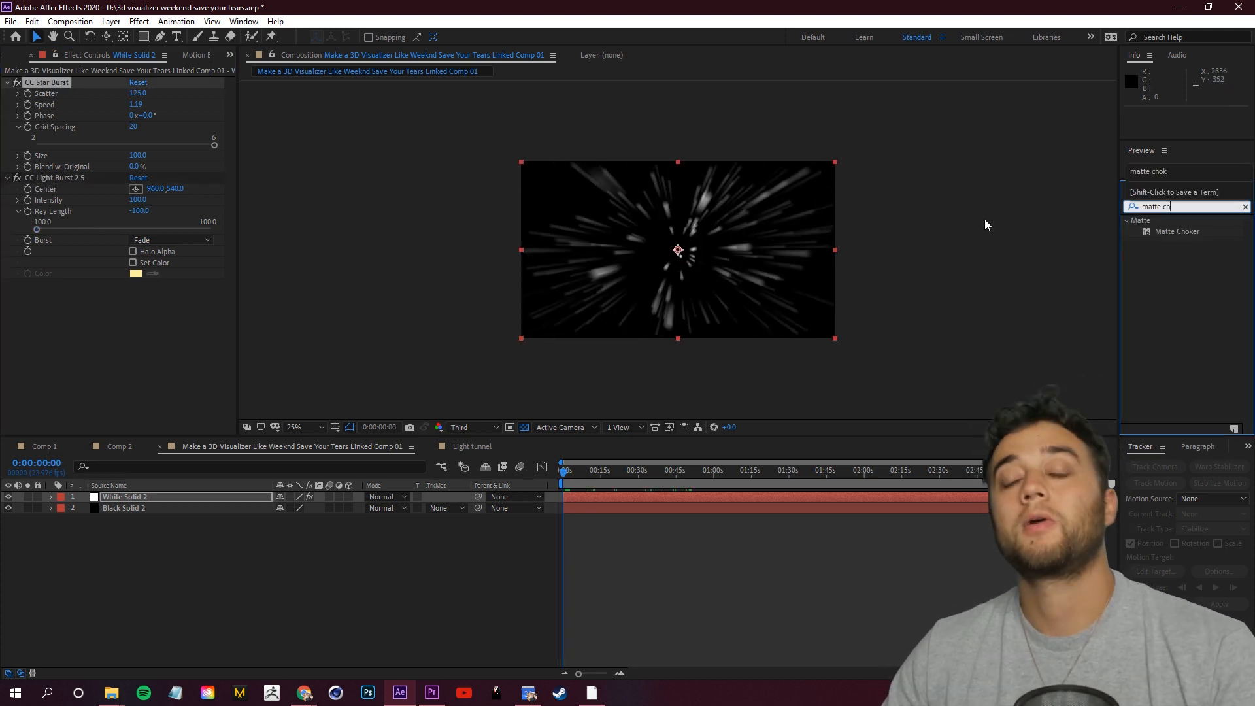
Apply Matte Choker to the white solid, with Choke 1 at -125 and Gray Level Softness 1 at 6%
{"action": "left_click_drag", "start_coordinate": [1174, 232], "coordinate": [197, 500]}
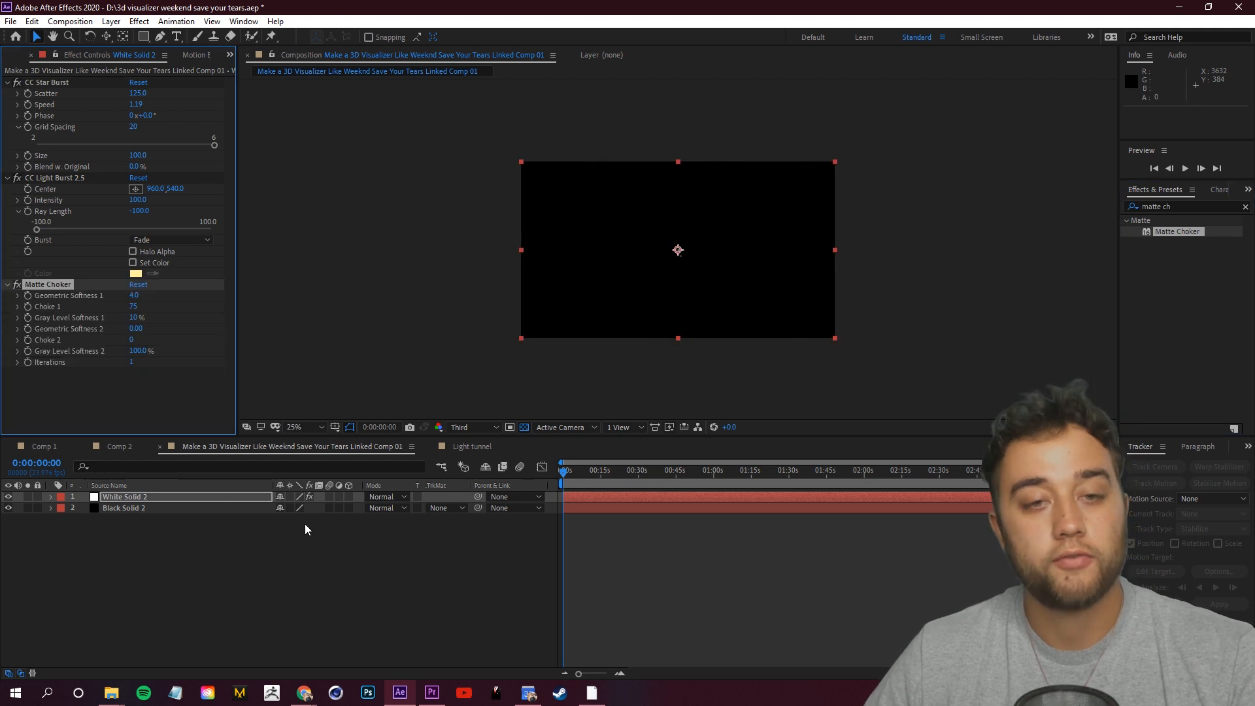
{"action": "mouse_move", "coordinate": [127, 317]}
{"action": "left_mouse_down"}
{"action": "mouse_move", "coordinate": [157, 316]}
{"action": "mouse_move", "coordinate": [116, 314]}
{"action": "left_mouse_up"}
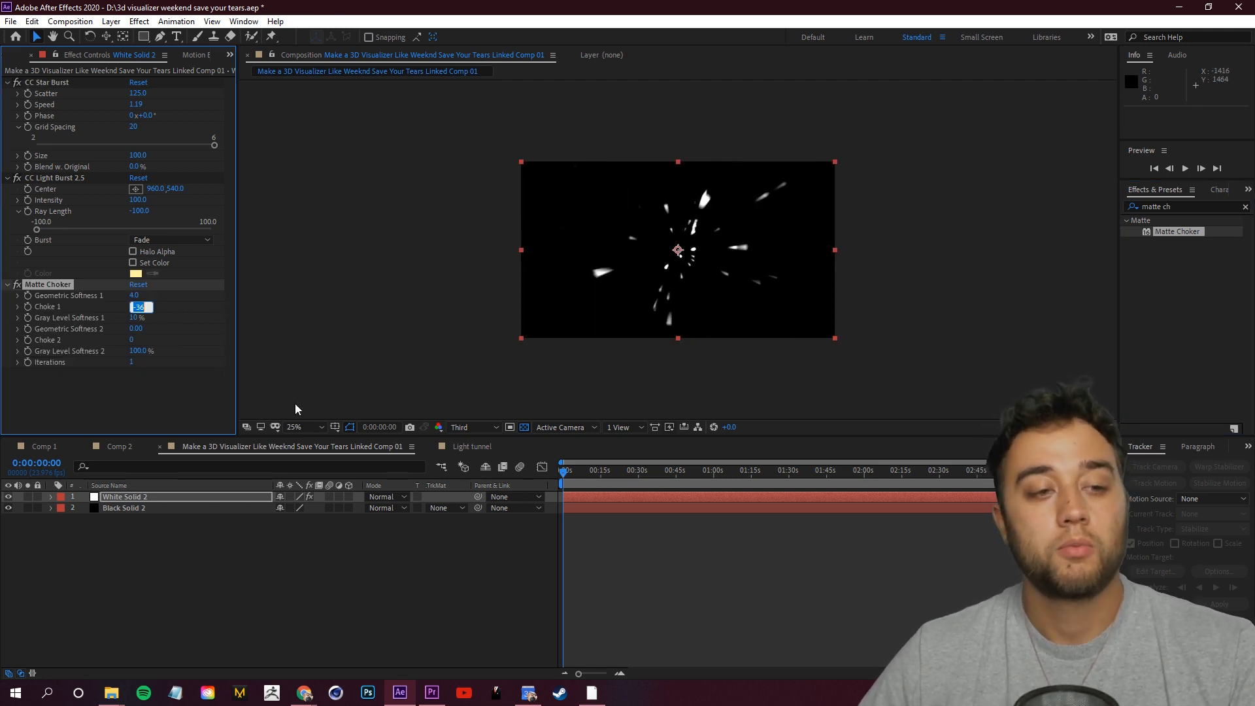
{"action": "type", "text": "-125"}
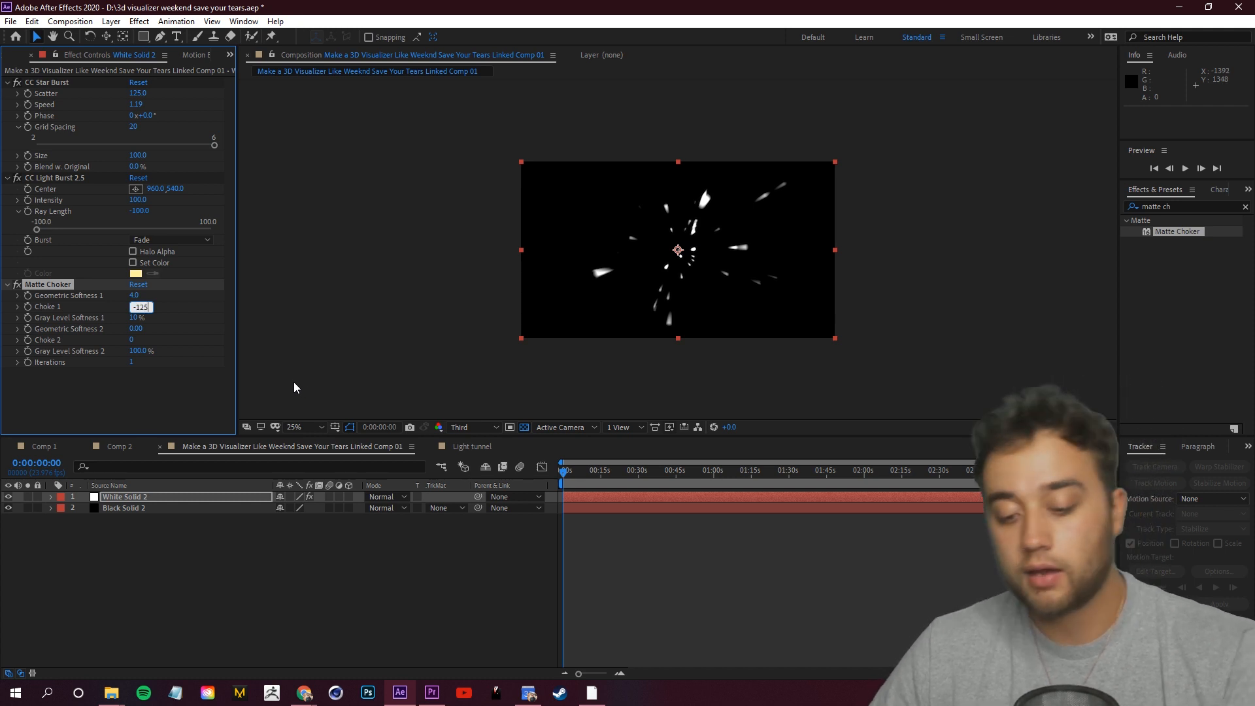
{"action": "key", "text": "Return"}
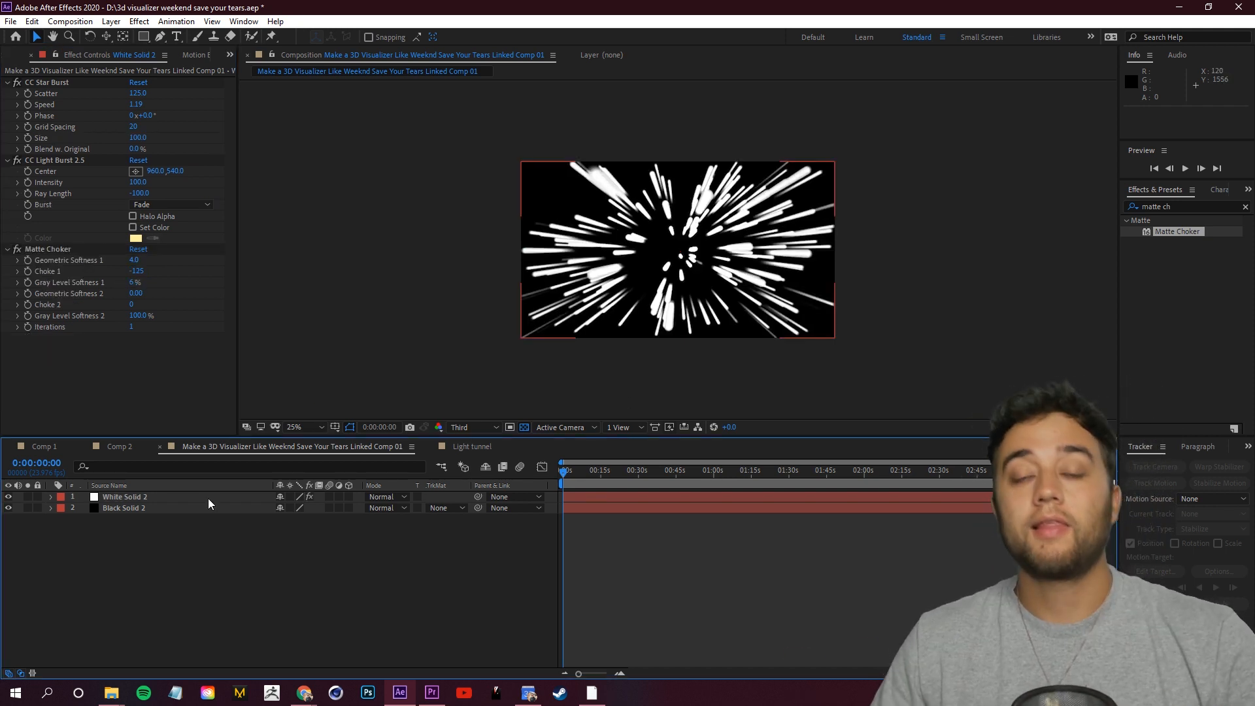
Set the CC Star Burst Size on the white solid to 27 and preview the result
{"action": "left_click", "coordinate": [209, 499]}
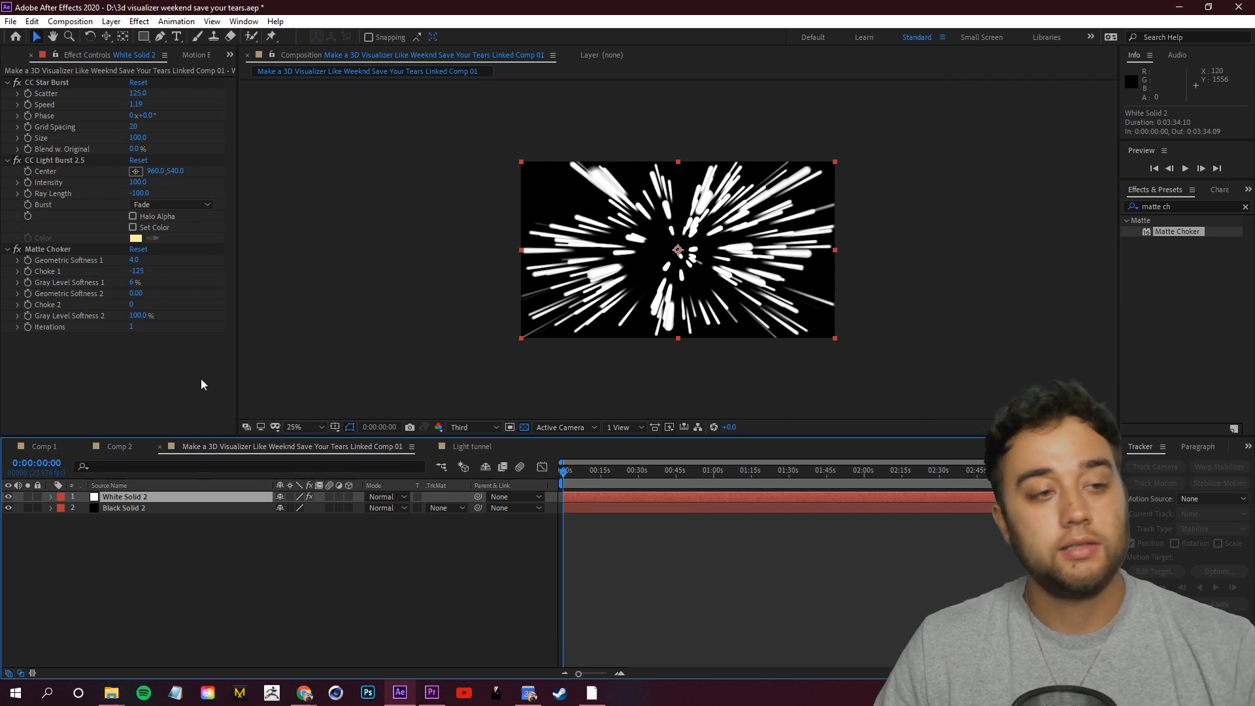
{"action": "mouse_move", "coordinate": [138, 138]}
{"action": "left_mouse_down"}
{"action": "mouse_move", "coordinate": [83, 144]}
{"action": "mouse_move", "coordinate": [93, 150]}
{"action": "left_mouse_up"}
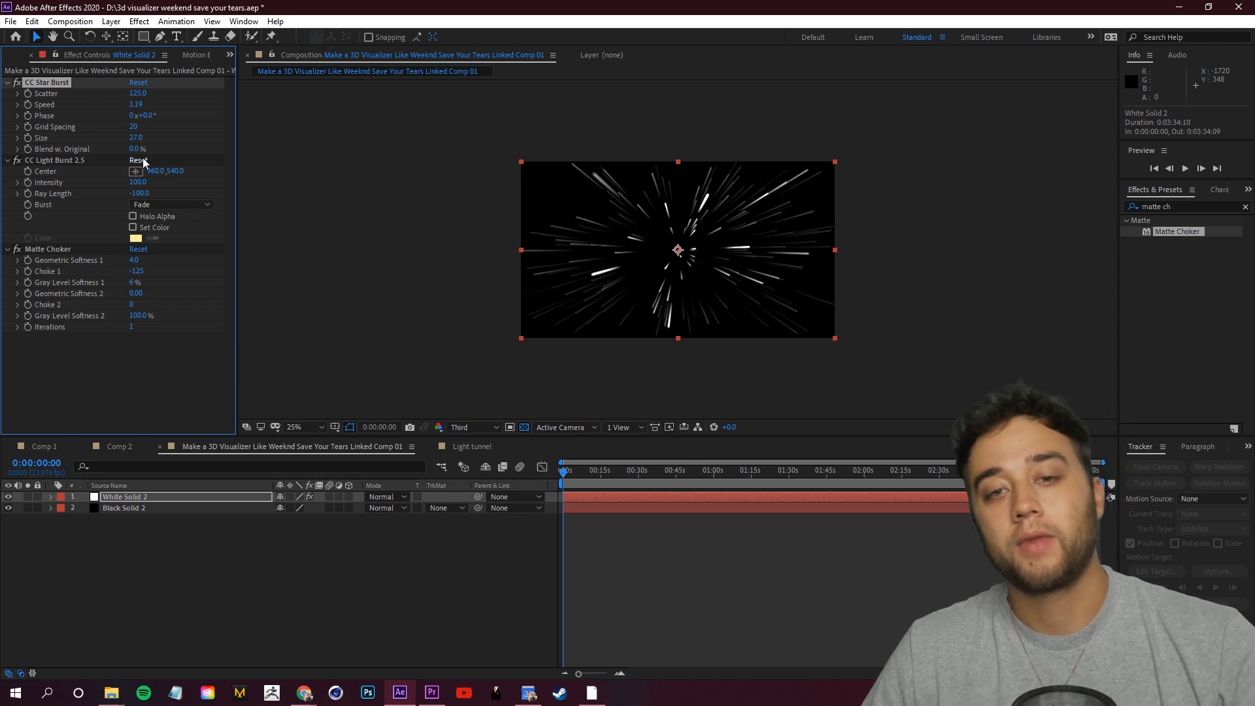
{"action": "key", "text": "space"}
Switch to the browser and check the light-tunnel scene around 2:40 in the Save Your Tears reference video
{"action": "left_click", "coordinate": [303, 695]}
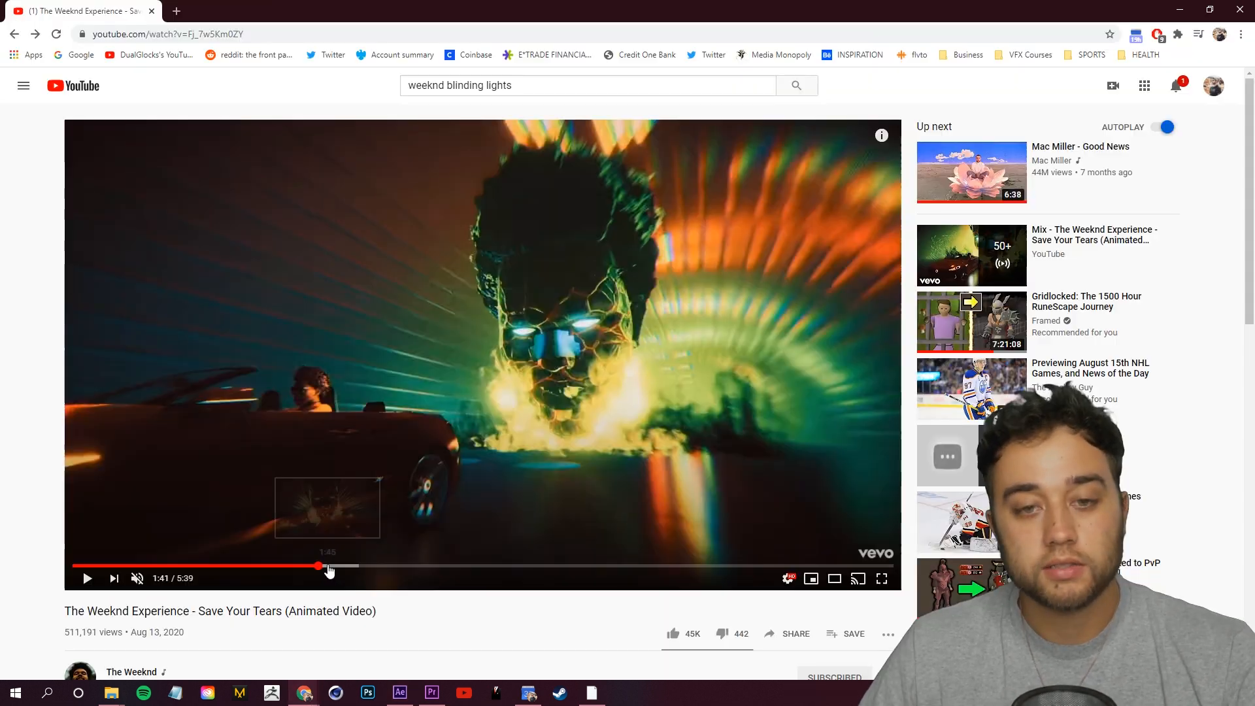
{"action": "left_click", "coordinate": [386, 566]}
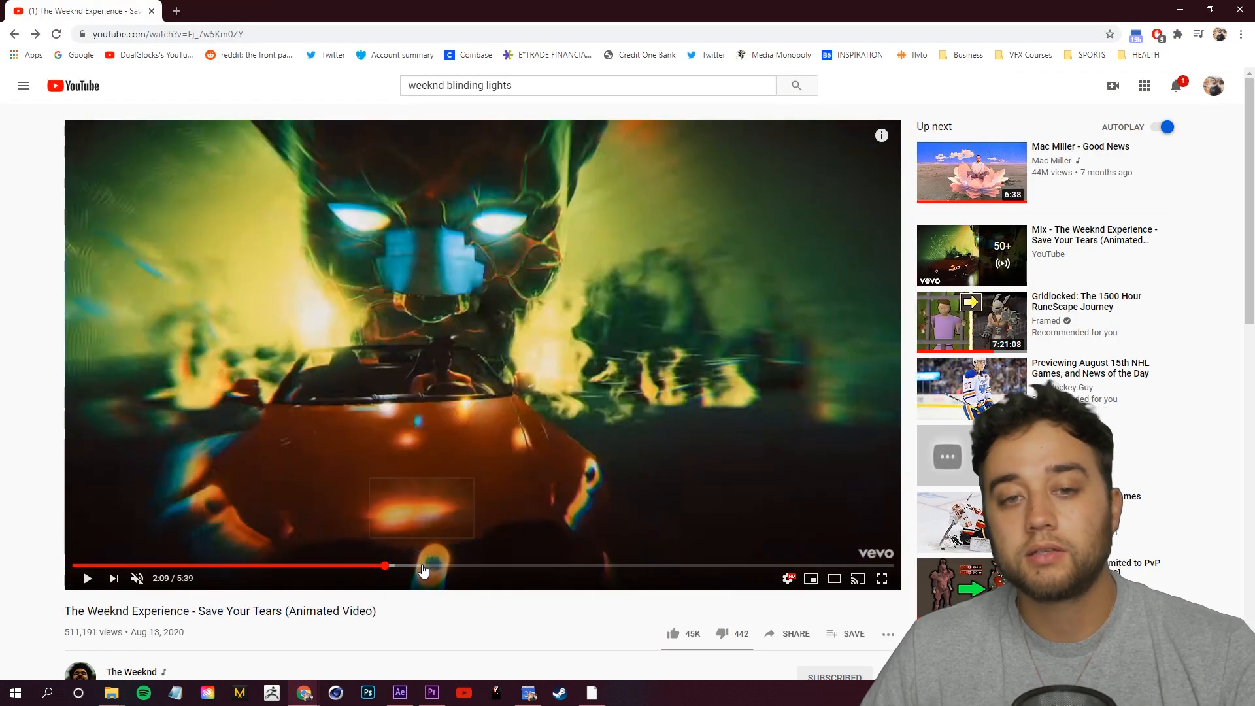
{"action": "left_click", "coordinate": [424, 566]}
{"action": "left_click", "coordinate": [465, 512]}
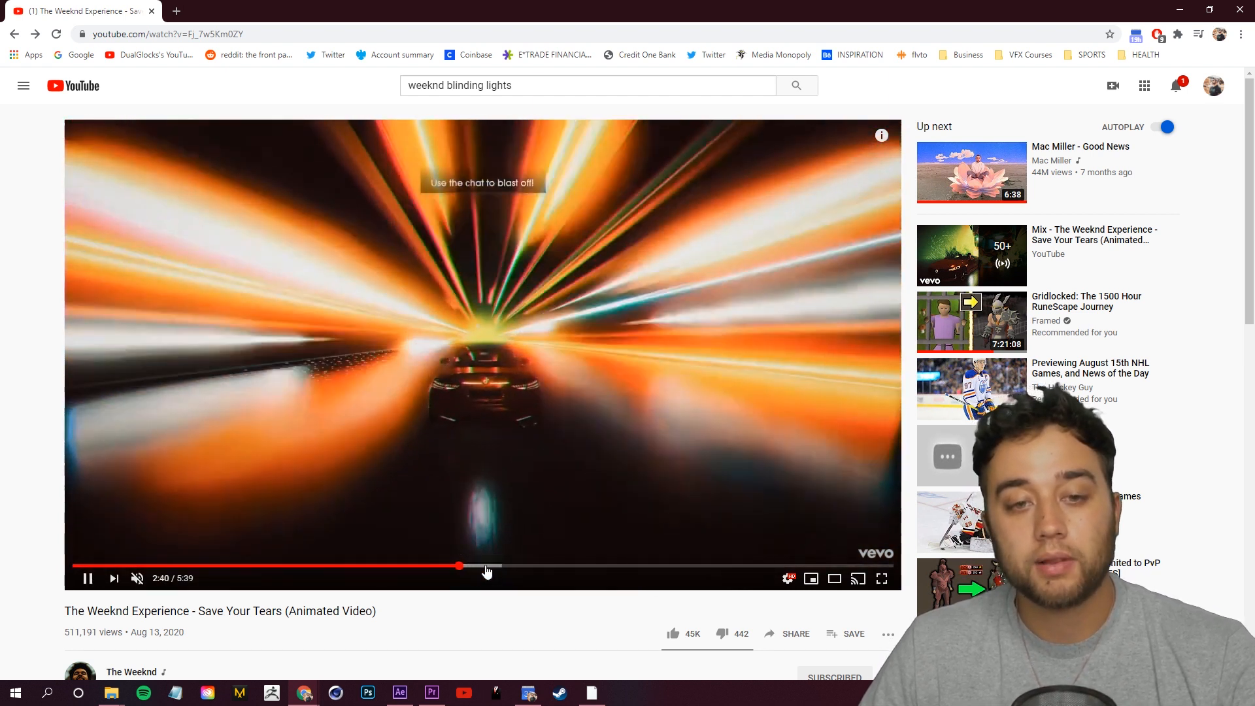
{"action": "left_click", "coordinate": [246, 336]}
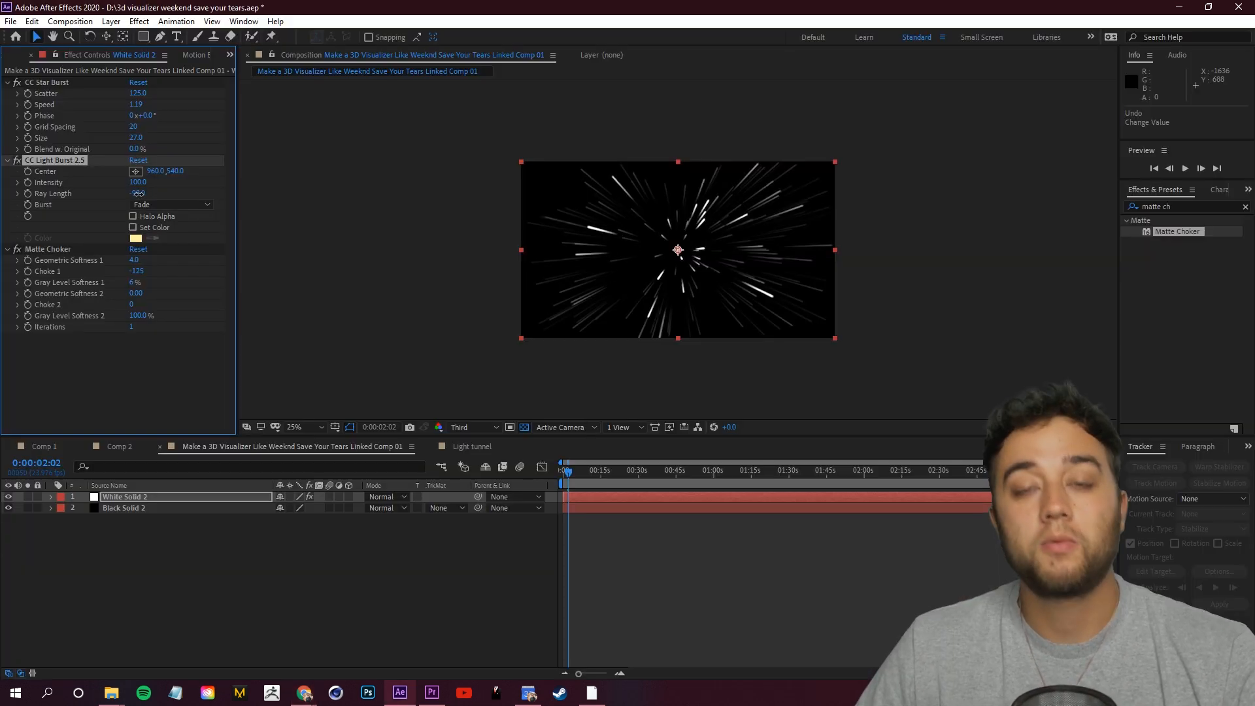
Back in After Effects, set the CC Light Burst 2.5 Ray Length to -289 and preview the streaks
{"action": "left_click_drag", "start_coordinate": [138, 194], "coordinate": [51, 205]}
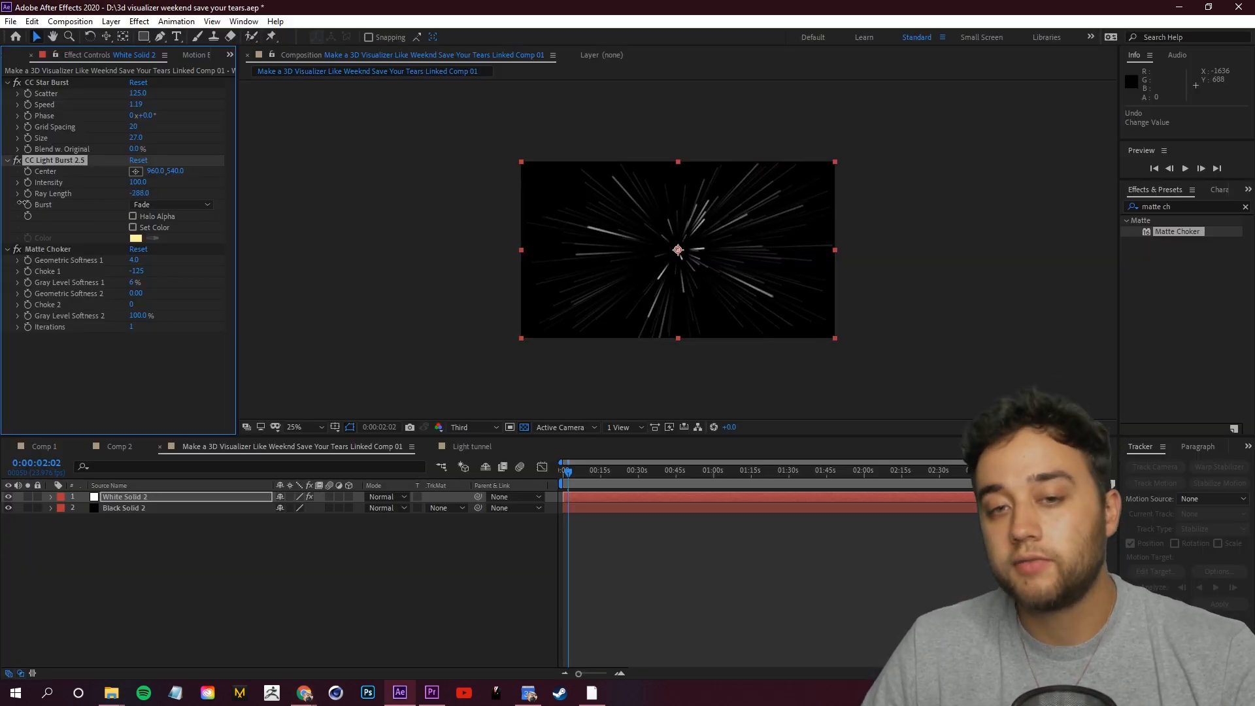
{"action": "key", "text": "space"}
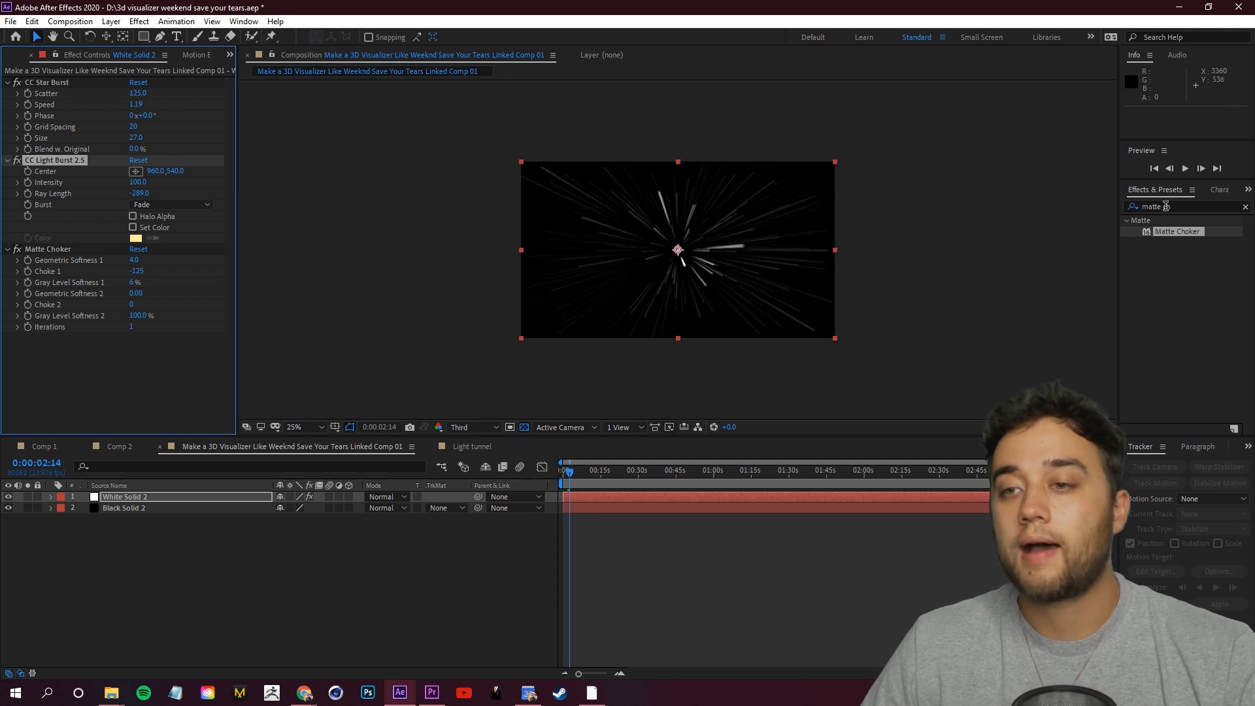
Find the CC Lens effect, apply it to the white solid and set its Size to 134
{"action": "left_click", "coordinate": [1191, 208]}
{"action": "left_click_drag", "start_coordinate": [1183, 208], "coordinate": [1022, 196]}
{"action": "type", "text": "cc lens"}
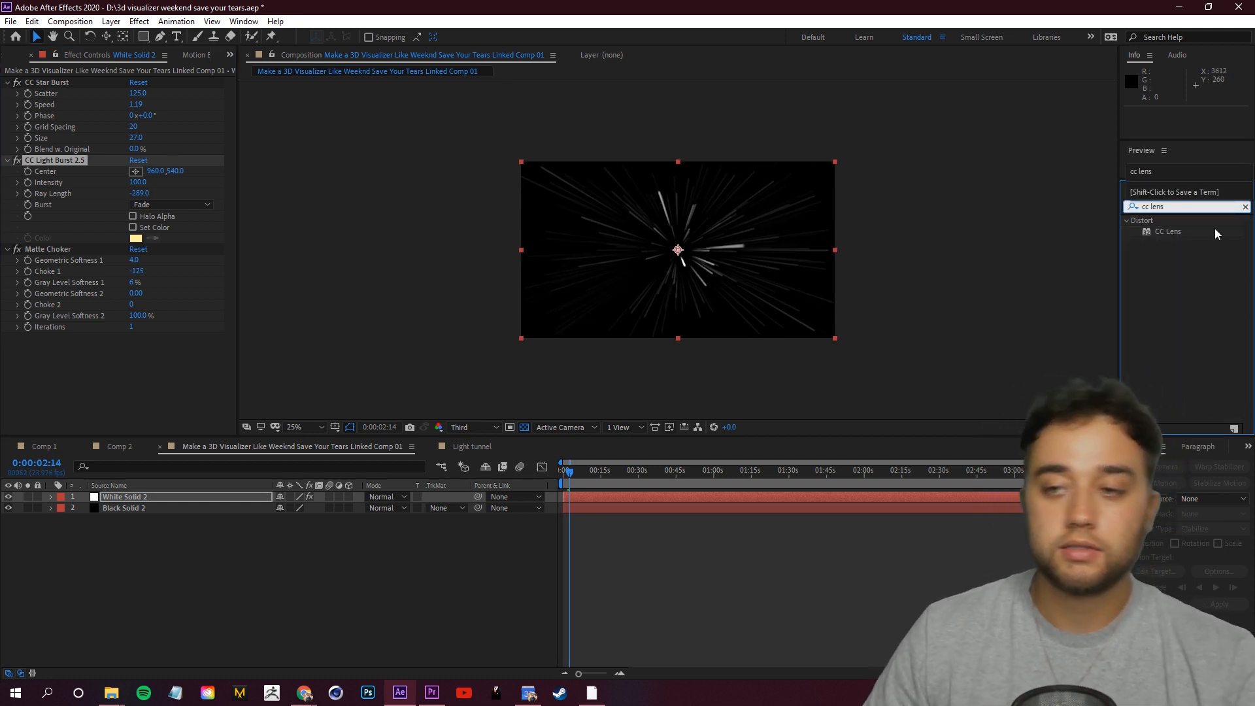
{"action": "left_click_drag", "start_coordinate": [1169, 231], "coordinate": [189, 510]}
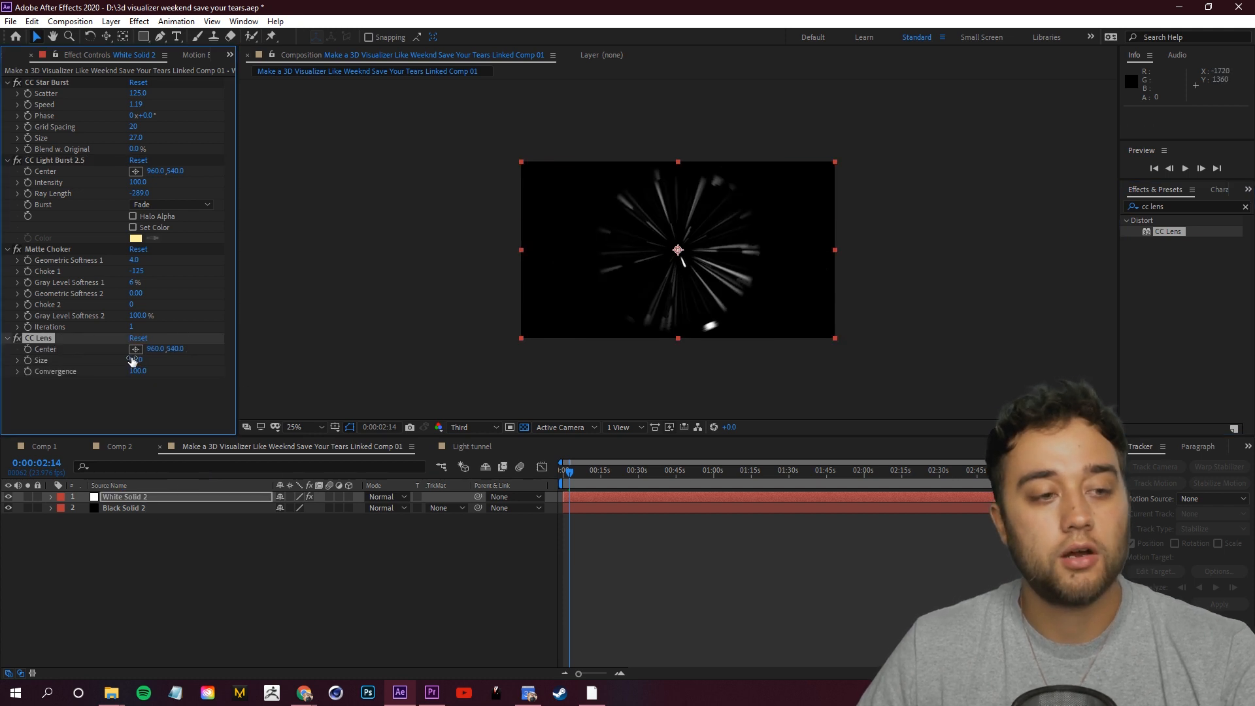
{"action": "left_click_drag", "start_coordinate": [150, 360], "coordinate": [290, 355]}
{"action": "mouse_move", "coordinate": [186, 353]}
{"action": "left_mouse_down"}
{"action": "mouse_move", "coordinate": [196, 348]}
{"action": "mouse_move", "coordinate": [187, 347]}
{"action": "left_mouse_up"}
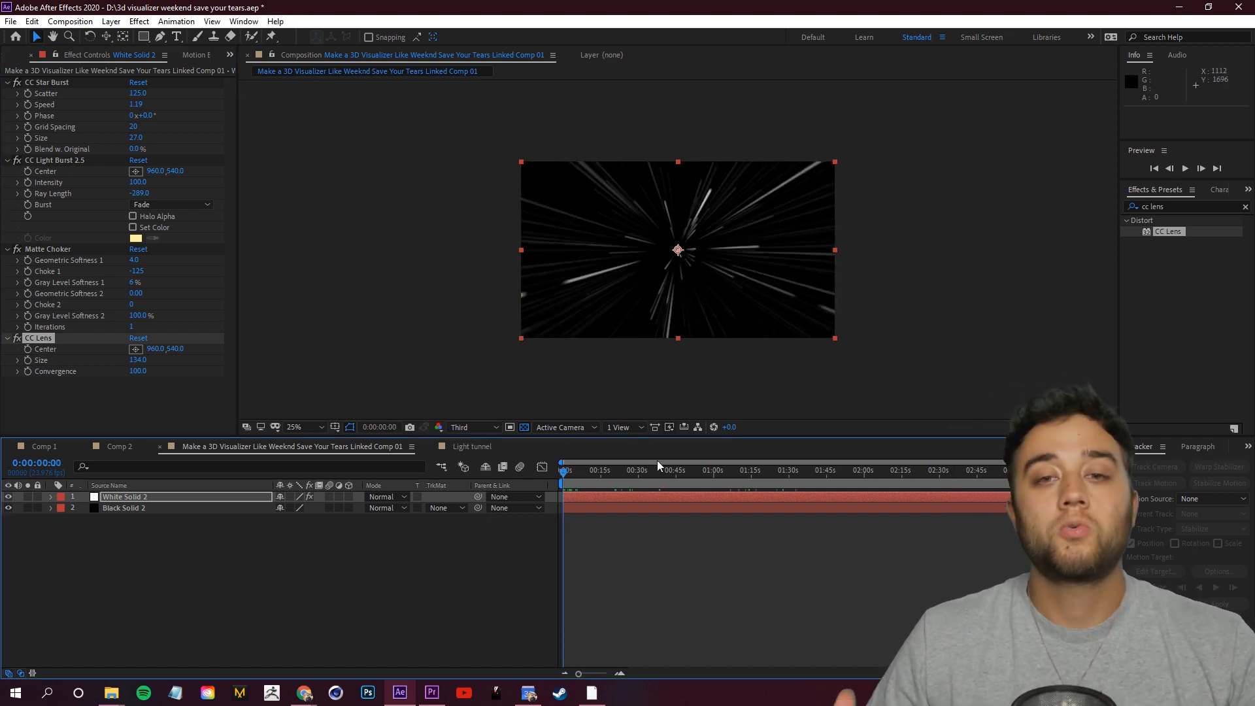
Add a new adjustment layer above the white solid
{"action": "right_click", "coordinate": [286, 586]}
{"action": "mouse_move", "coordinate": [347, 439]}
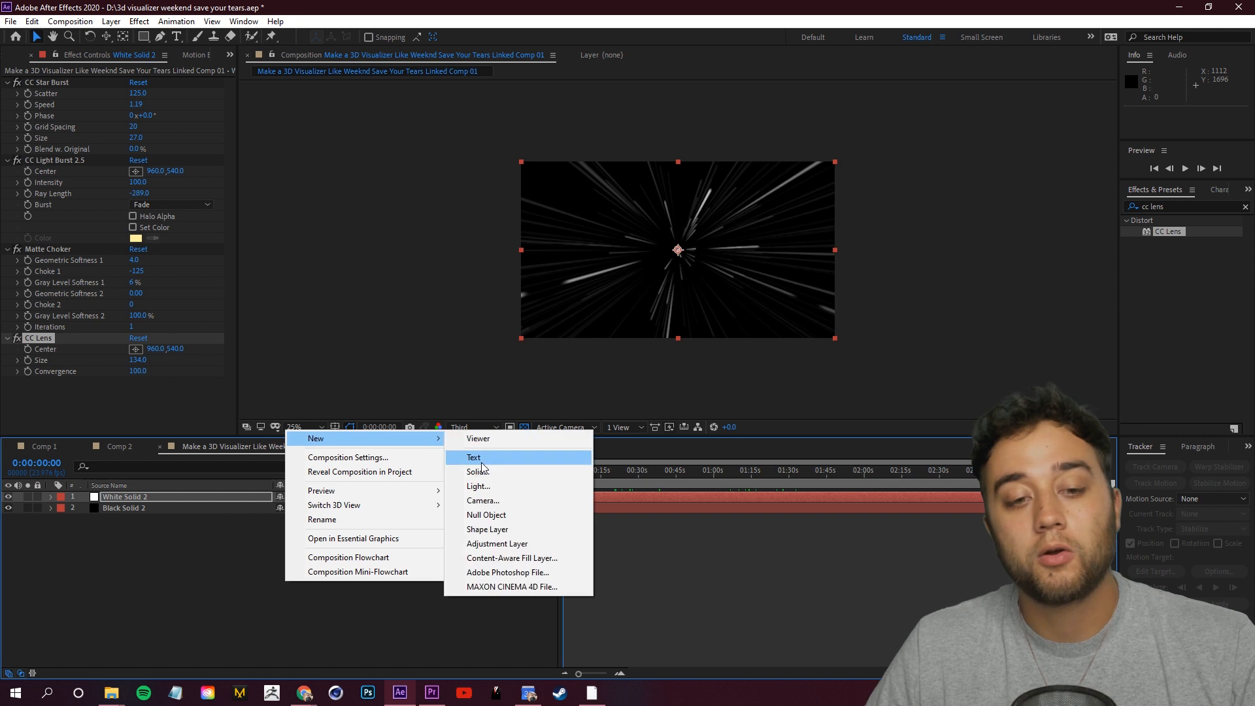
{"action": "left_click", "coordinate": [527, 543]}
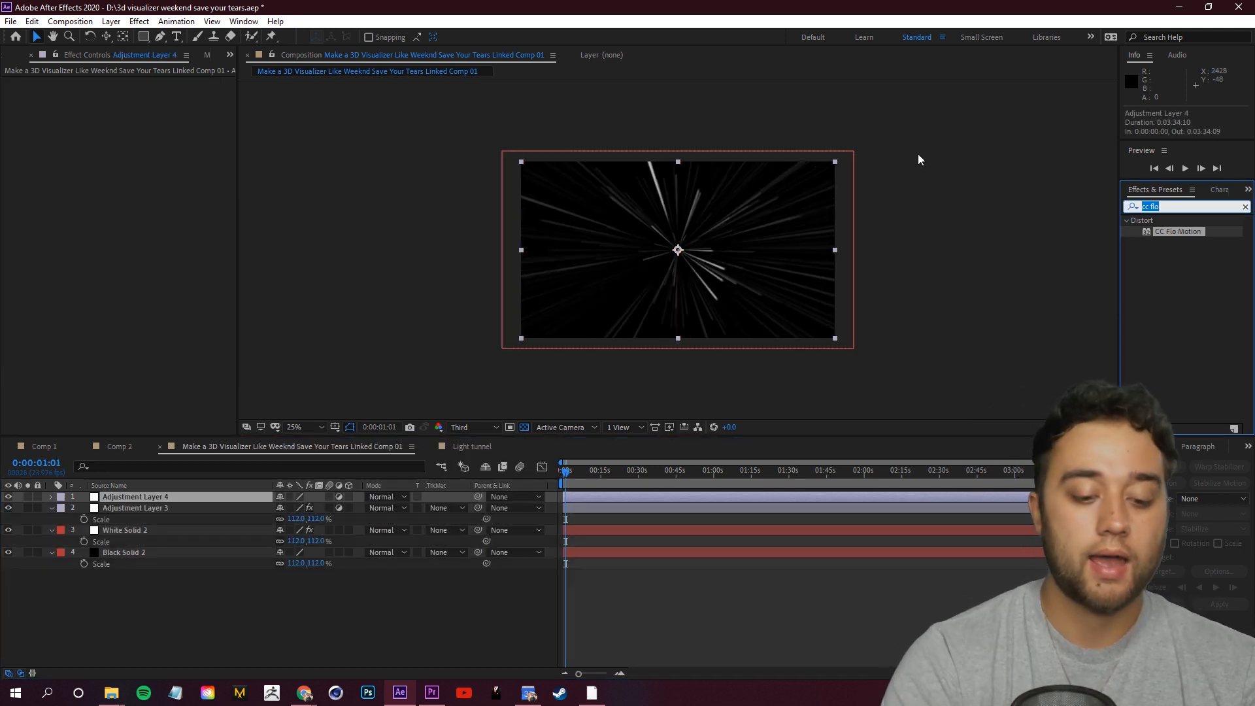
Apply Channel Blur to the top adjustment layer, with Red Blurriness 127, Green Blurriness 6.2 and Repeat Edge Pixels enabled
{"action": "type", "text": "channel"}
{"action": "left_click_drag", "start_coordinate": [1172, 260], "coordinate": [154, 501]}
{"action": "scroll", "coordinate": [703, 246], "scroll_direction": "up", "scroll_amount": 2}
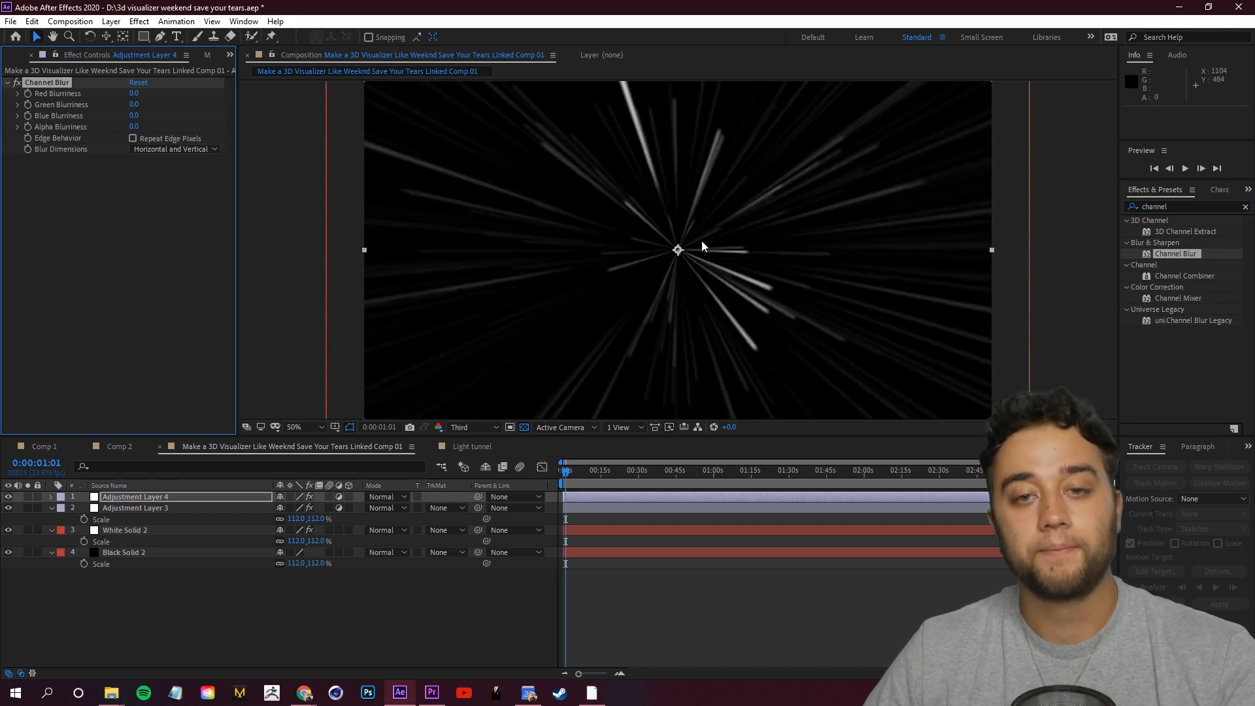
{"action": "scroll", "coordinate": [703, 246], "scroll_direction": "down", "scroll_amount": 2}
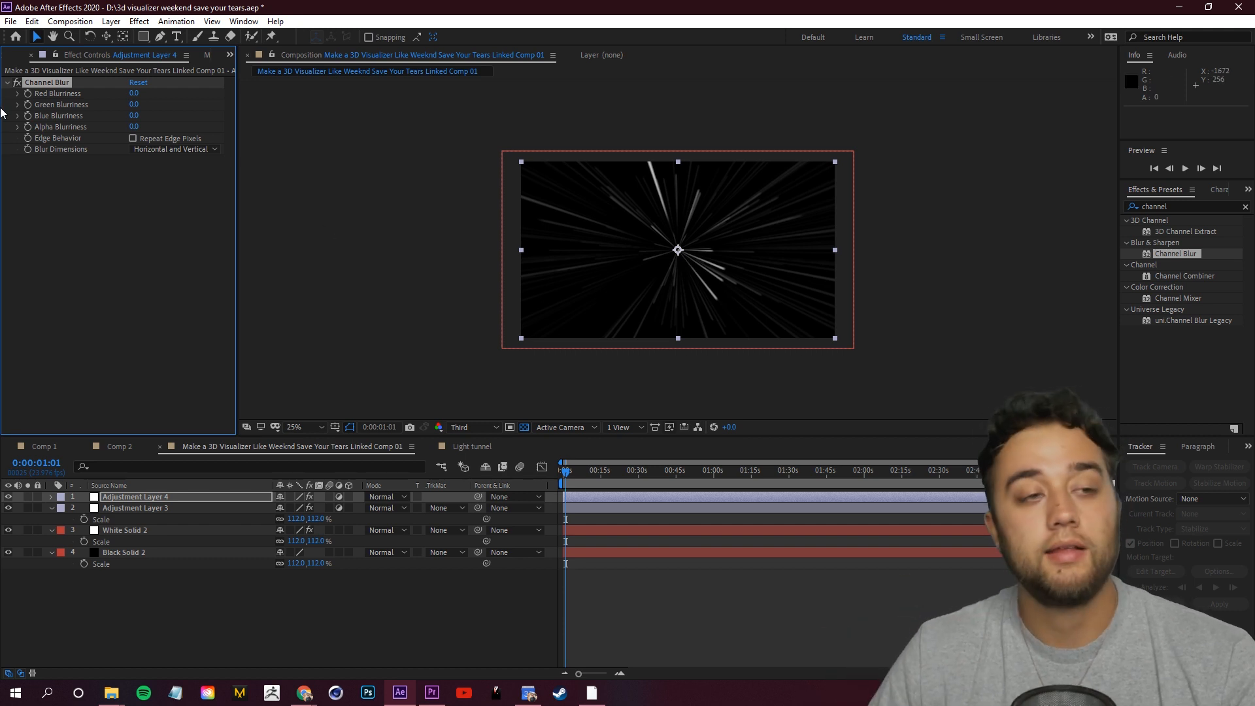
{"action": "left_click", "coordinate": [17, 94]}
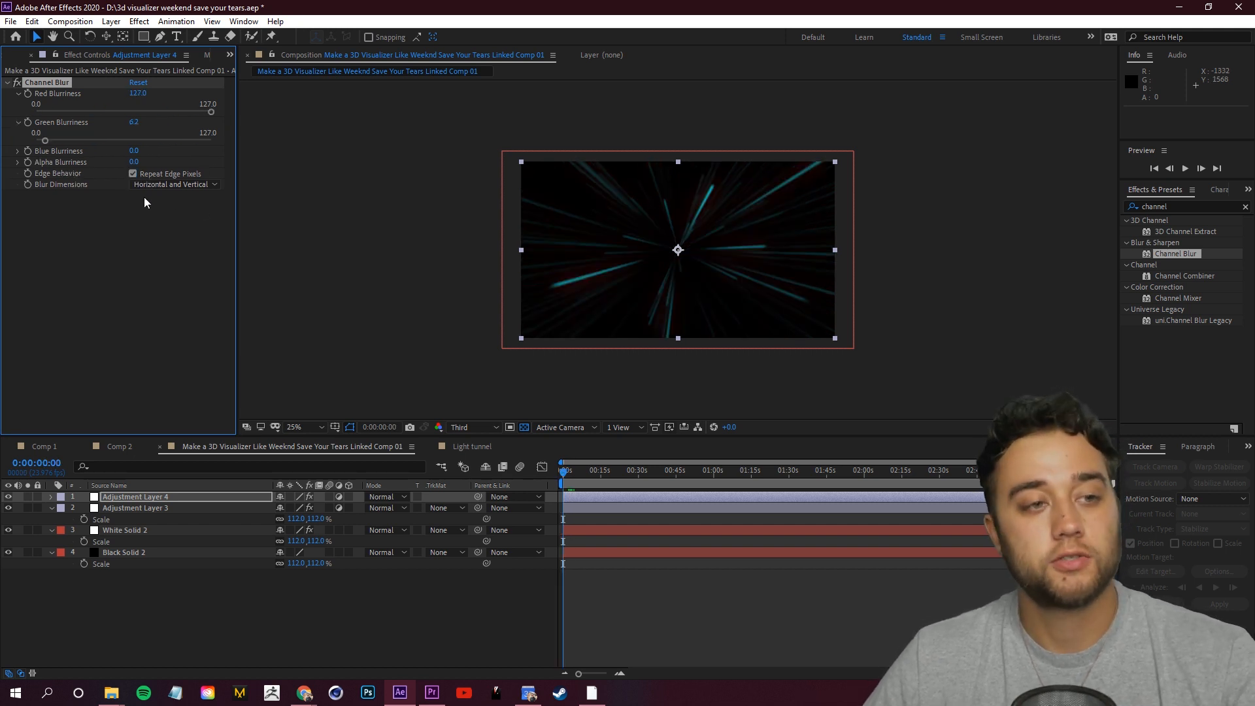
Apply the Stylize Glow effect to the top adjustment layer, with Glow Threshold 17.6% and Glow Radius 43.1
{"action": "left_click", "coordinate": [1180, 205]}
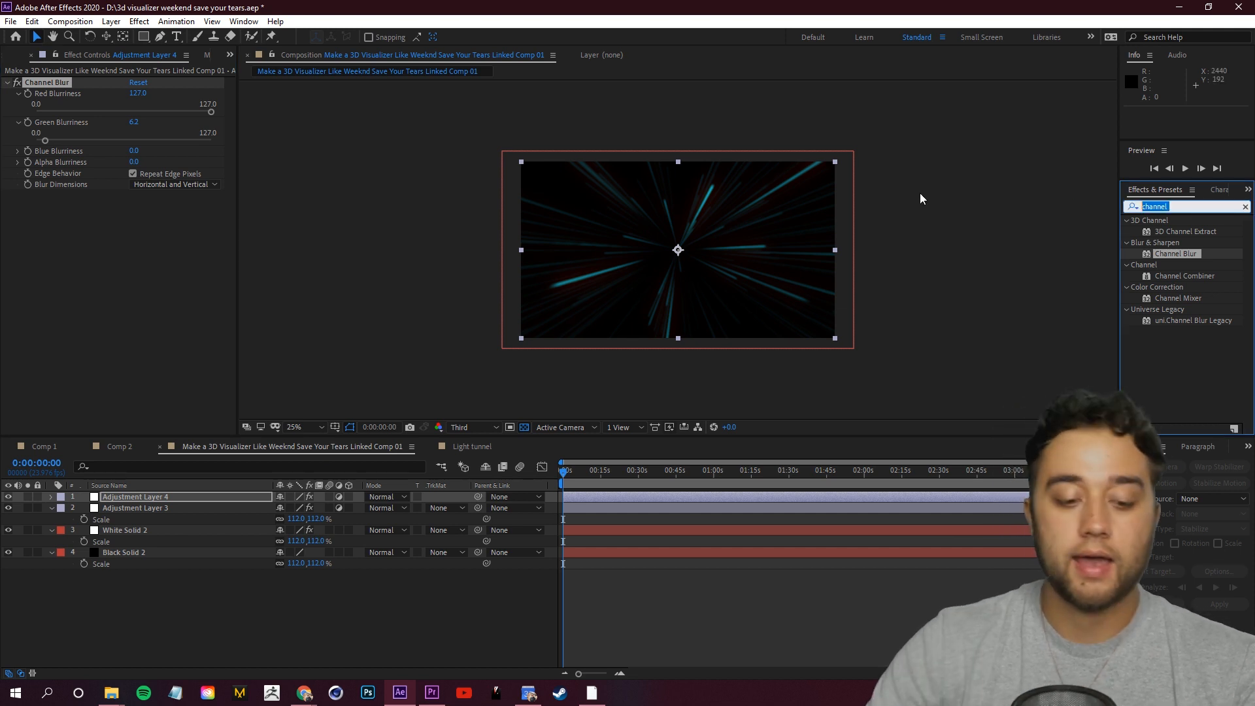
{"action": "type", "text": "glow"}
{"action": "scroll", "coordinate": [1151, 414], "scroll_direction": "down", "scroll_amount": 3}
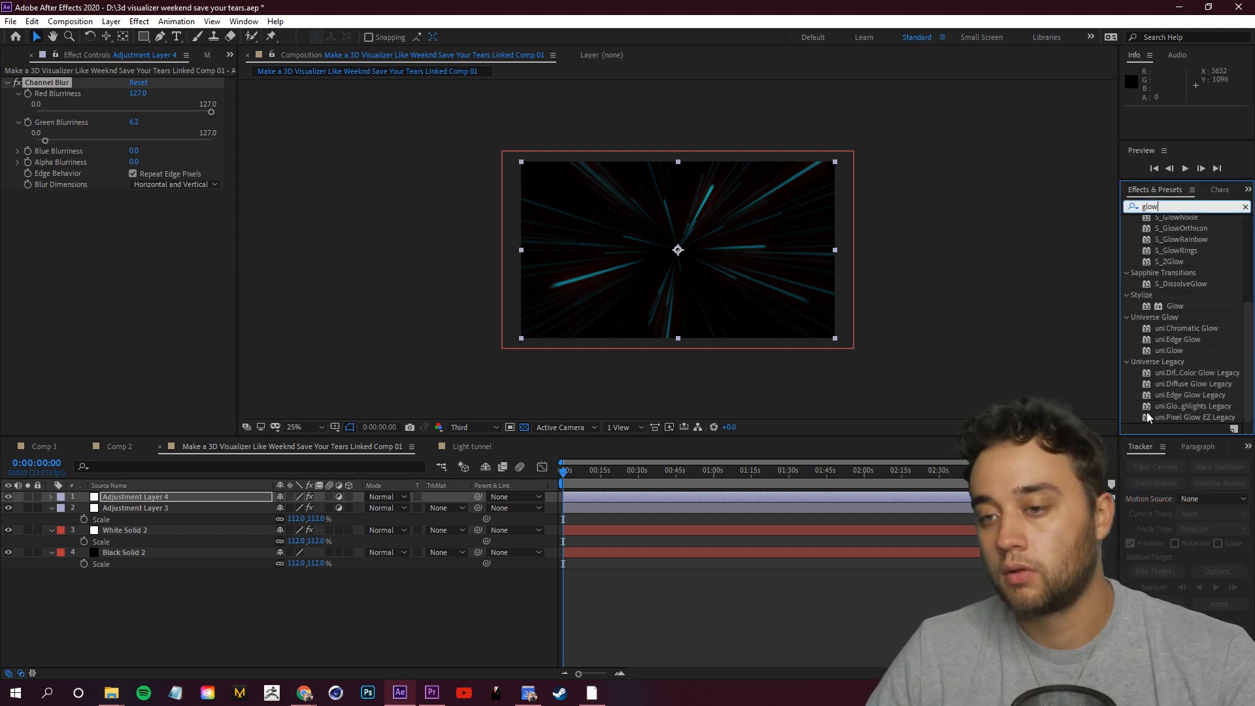
{"action": "left_click_drag", "start_coordinate": [1172, 306], "coordinate": [167, 498]}
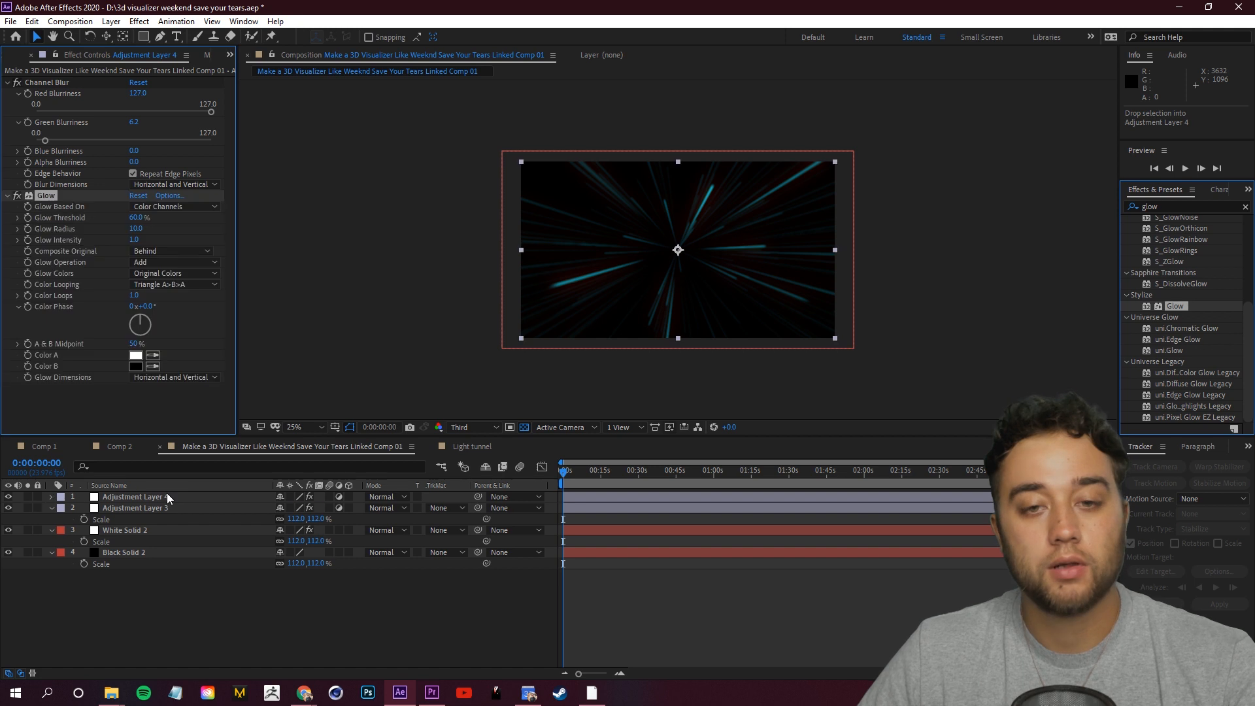
{"action": "left_click_drag", "start_coordinate": [108, 218], "coordinate": [74, 219]}
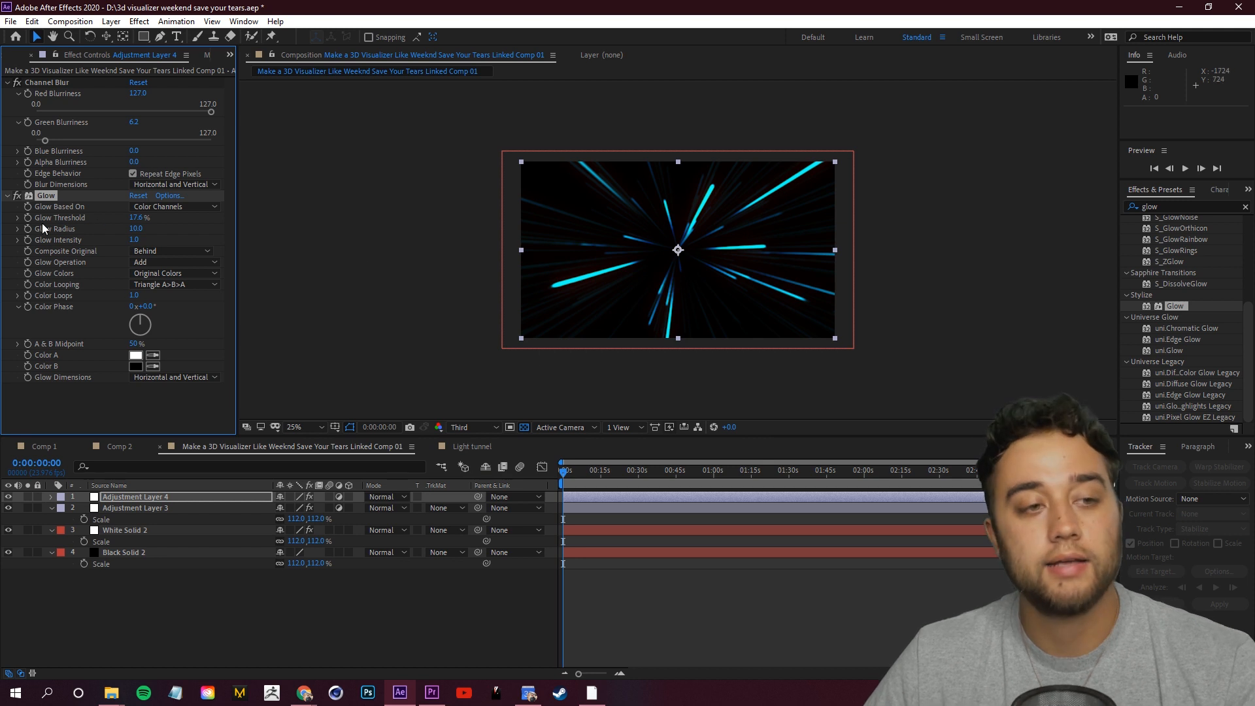
{"action": "left_click", "coordinate": [18, 229]}
{"action": "left_click_drag", "start_coordinate": [66, 247], "coordinate": [119, 246]}
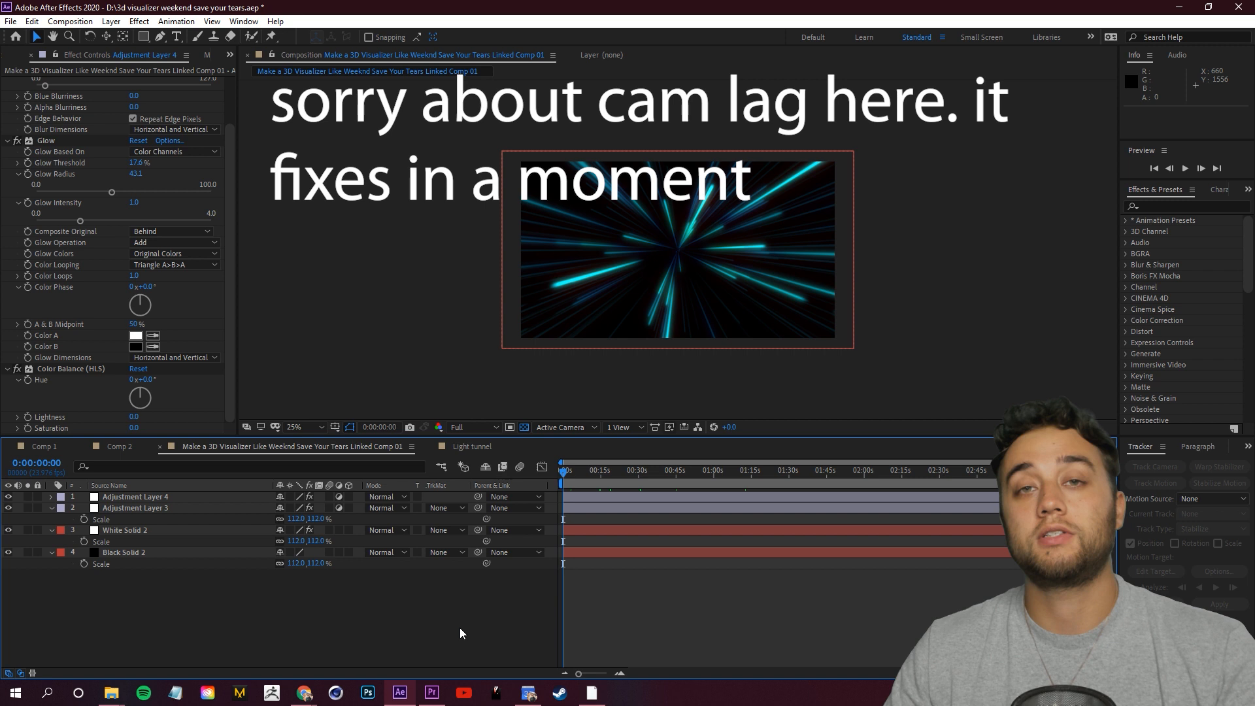
Create a new black 1920 x 1080 solid named "3d Road"
{"action": "right_click", "coordinate": [184, 626]}
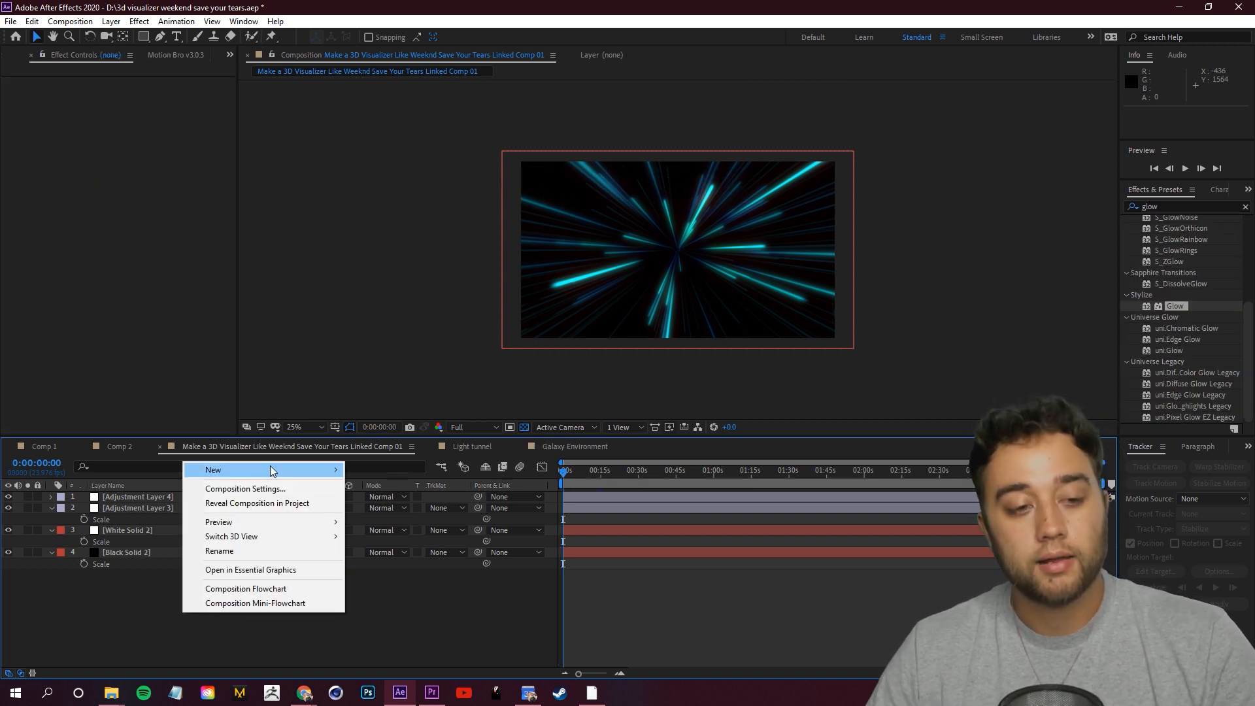
{"action": "left_click", "coordinate": [376, 503]}
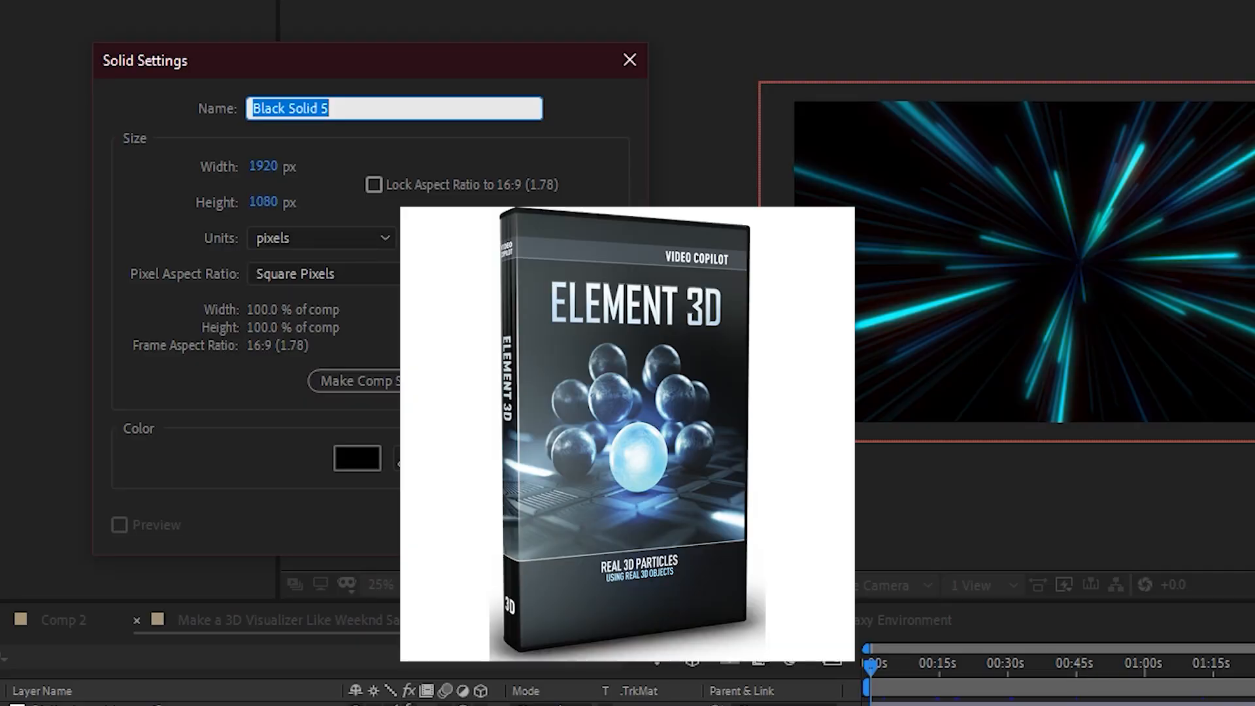
{"action": "type", "text": "3d Road"}
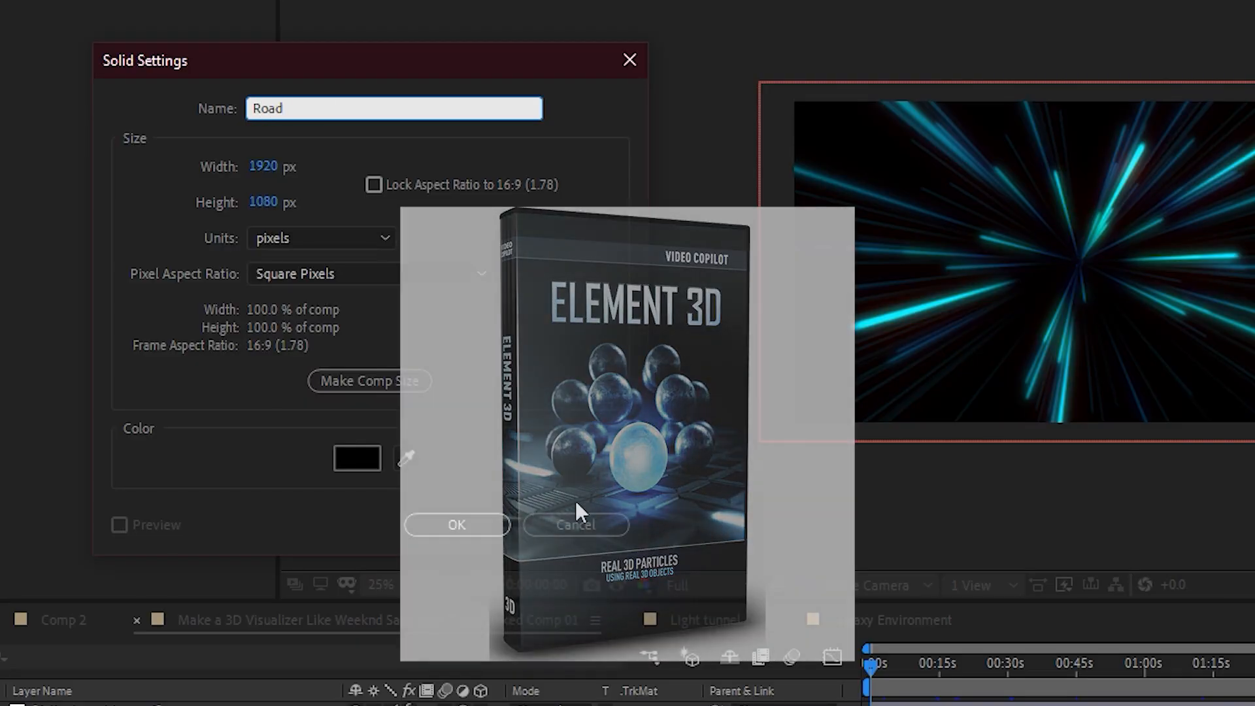
{"action": "key", "text": "Return"}
Apply Element to the 3d Road solid and, in its scene setup, add a plane model stretched along its Y size
{"action": "left_click_drag", "start_coordinate": [163, 506], "coordinate": [160, 501]}
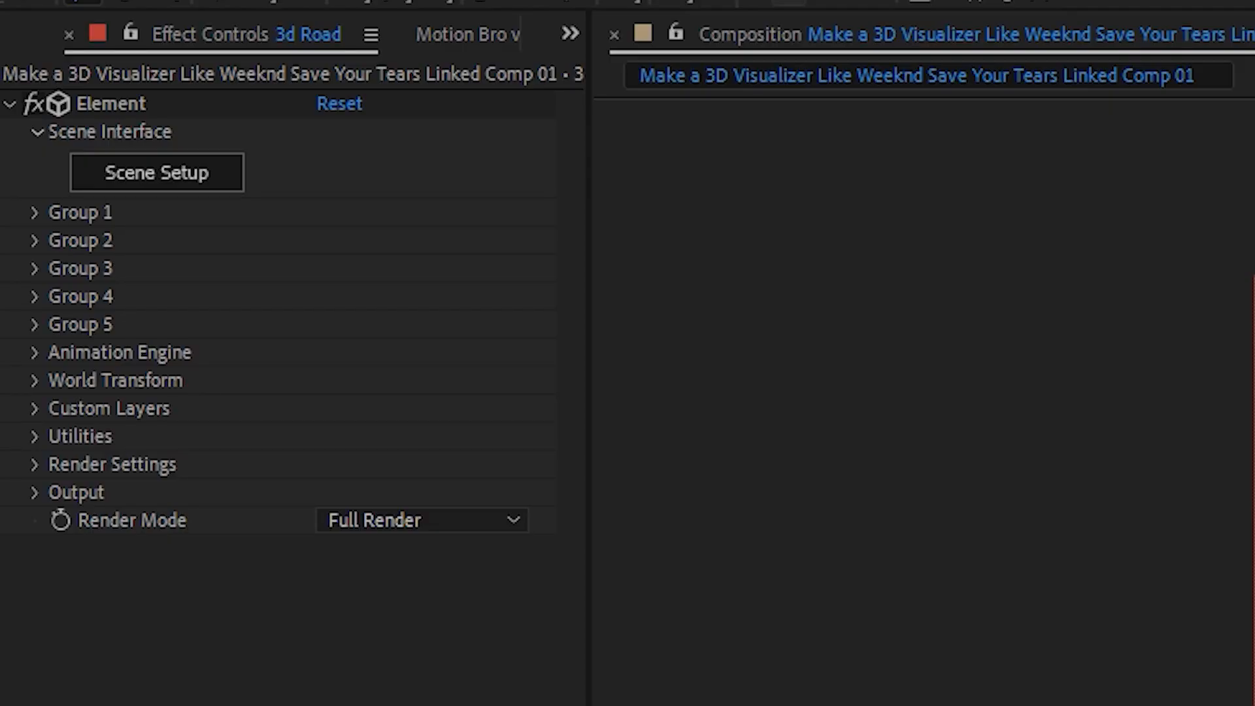
{"action": "left_click", "coordinate": [157, 174]}
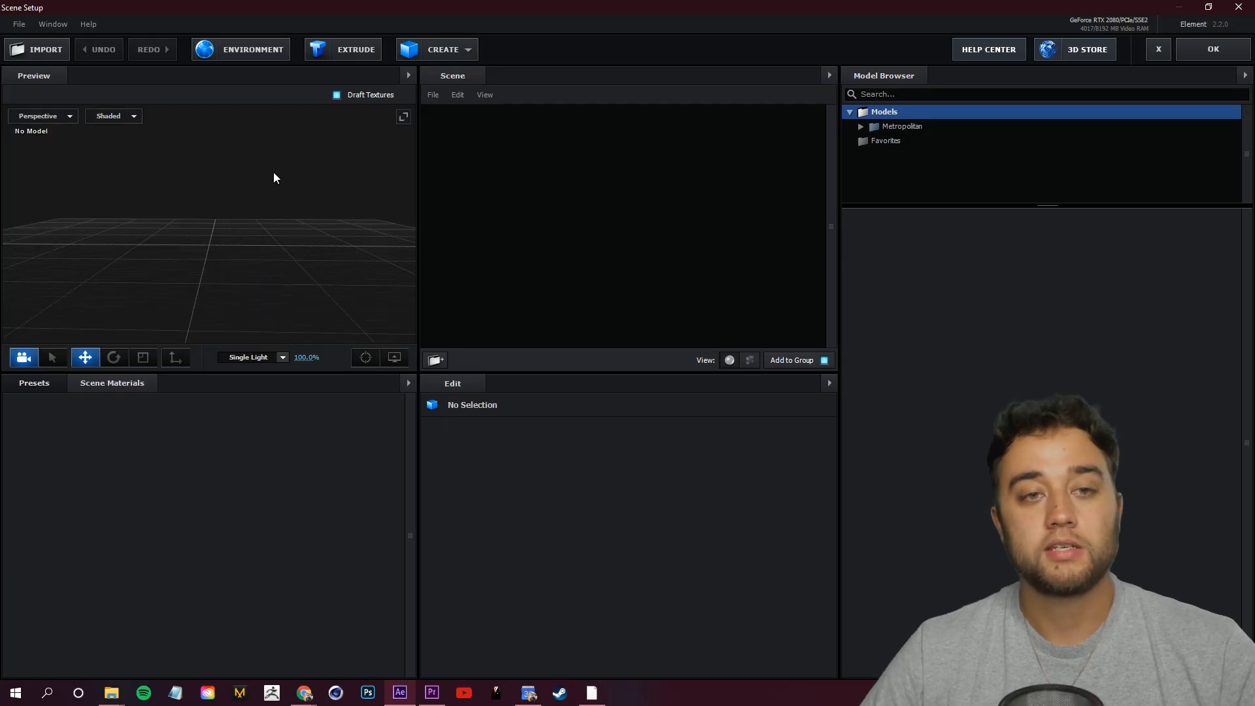
{"action": "left_click", "coordinate": [451, 45]}
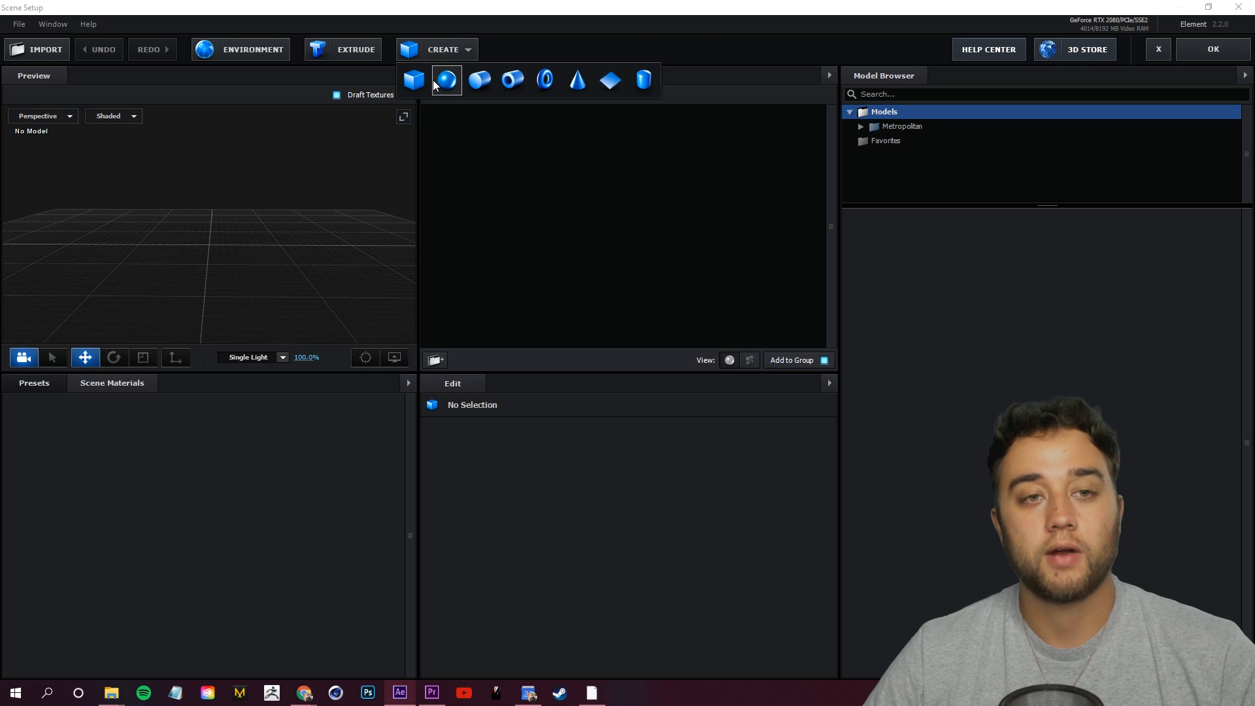
{"action": "left_click", "coordinate": [607, 85]}
{"action": "left_click_drag", "start_coordinate": [310, 201], "coordinate": [255, 217]}
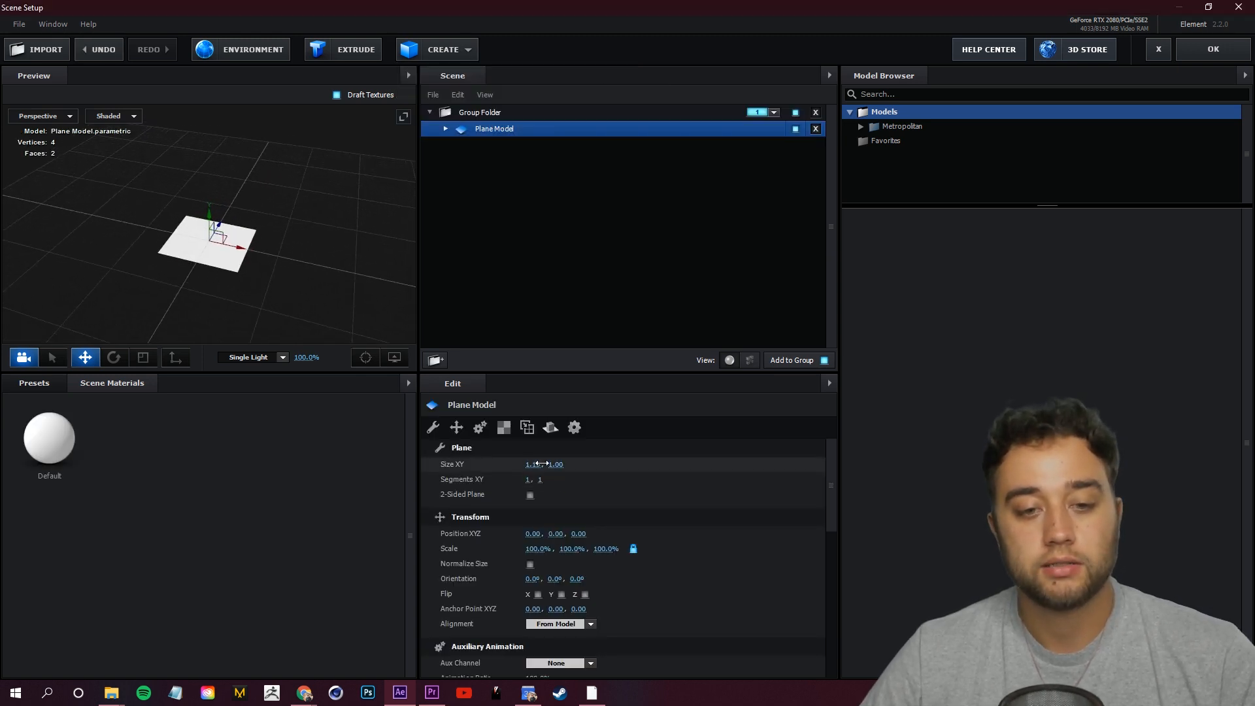
{"action": "left_click_drag", "start_coordinate": [561, 465], "coordinate": [833, 426]}
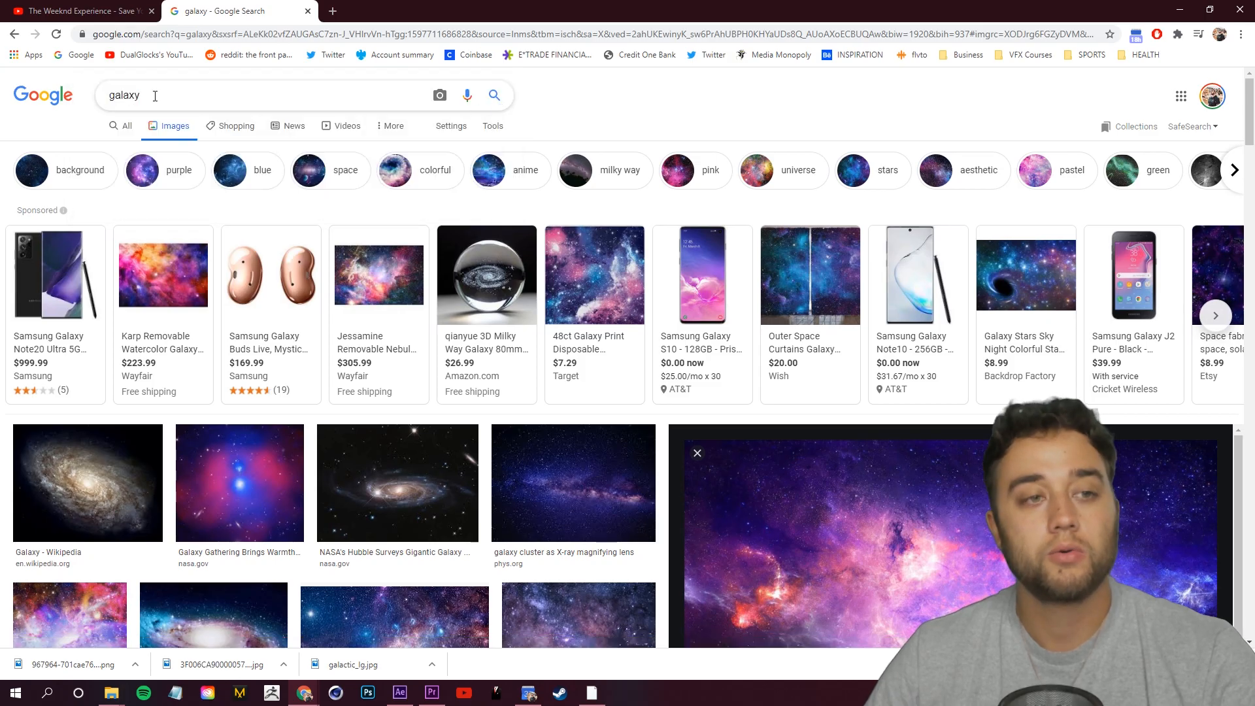
Search Google Images in the browser for "road texture" and open the Two Lane Road Clean 01 result
{"action": "key", "text": "ctrl+a"}
{"action": "type", "text": "road t"}
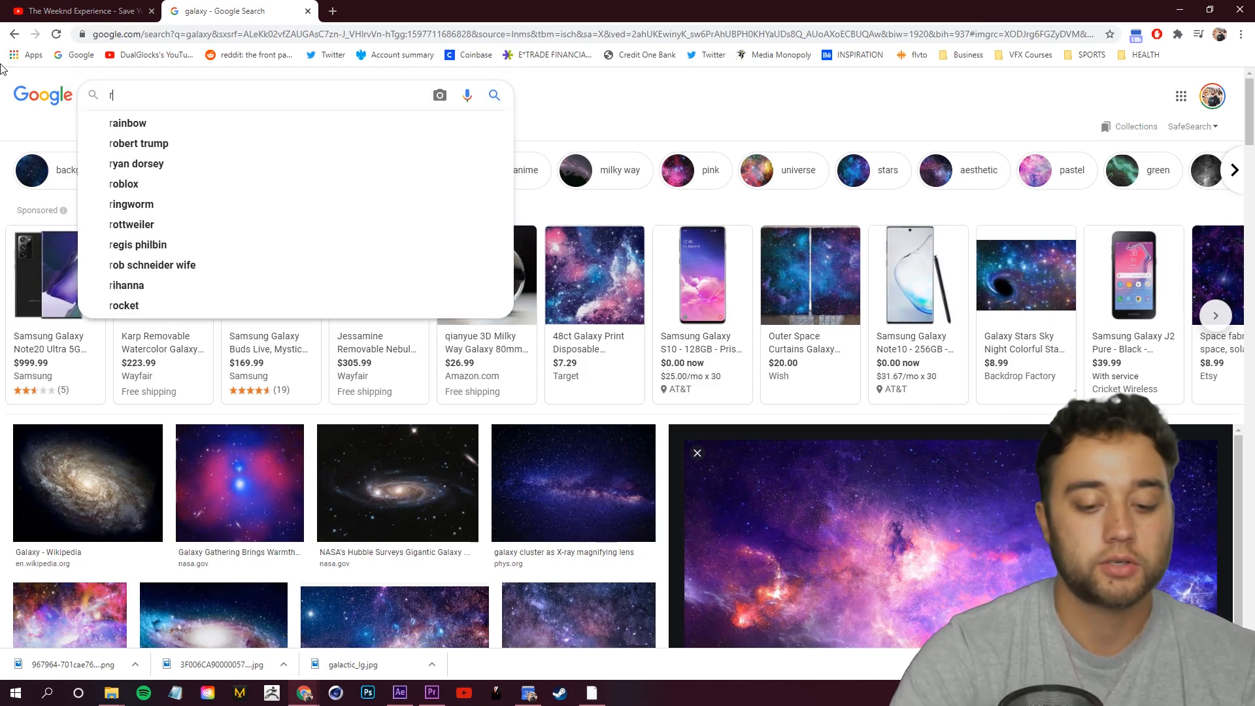
{"action": "type", "text": "exture"}
{"action": "key", "text": "Return"}
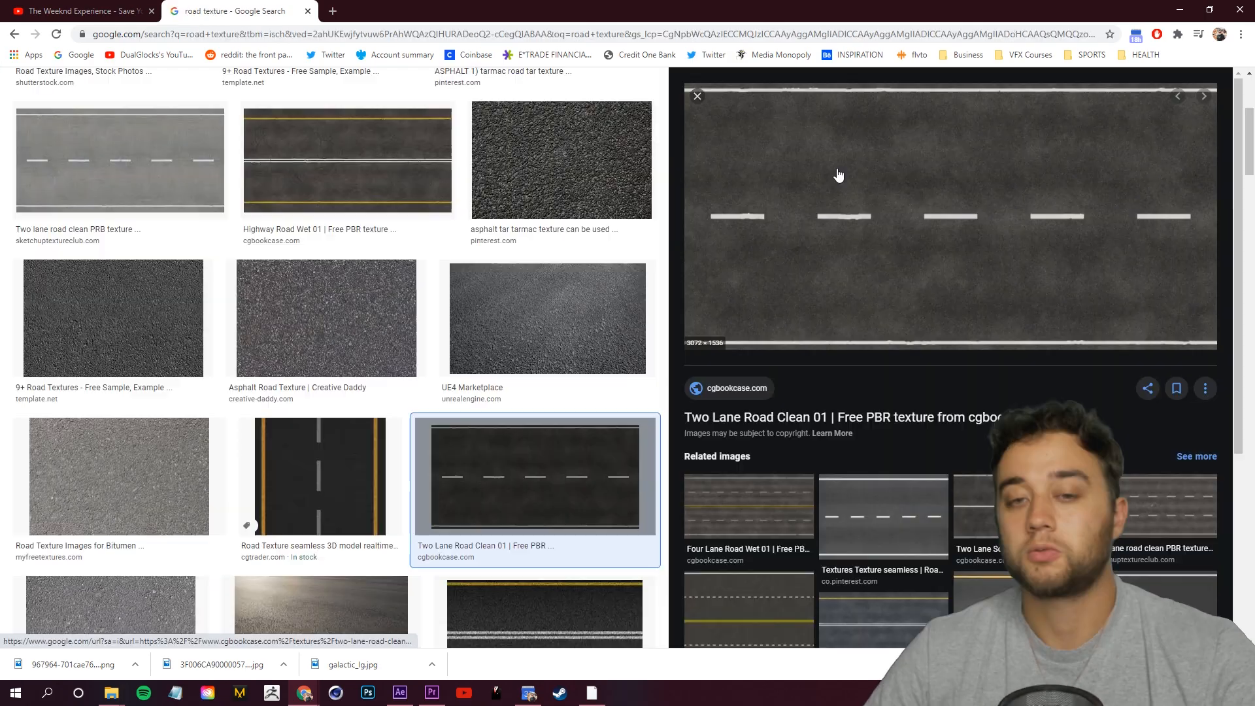
Save the enlarged road image to disk as Two_lane_road_clean_01_3K_Base_Color
{"action": "right_click", "coordinate": [838, 169]}
{"action": "left_click", "coordinate": [884, 305]}
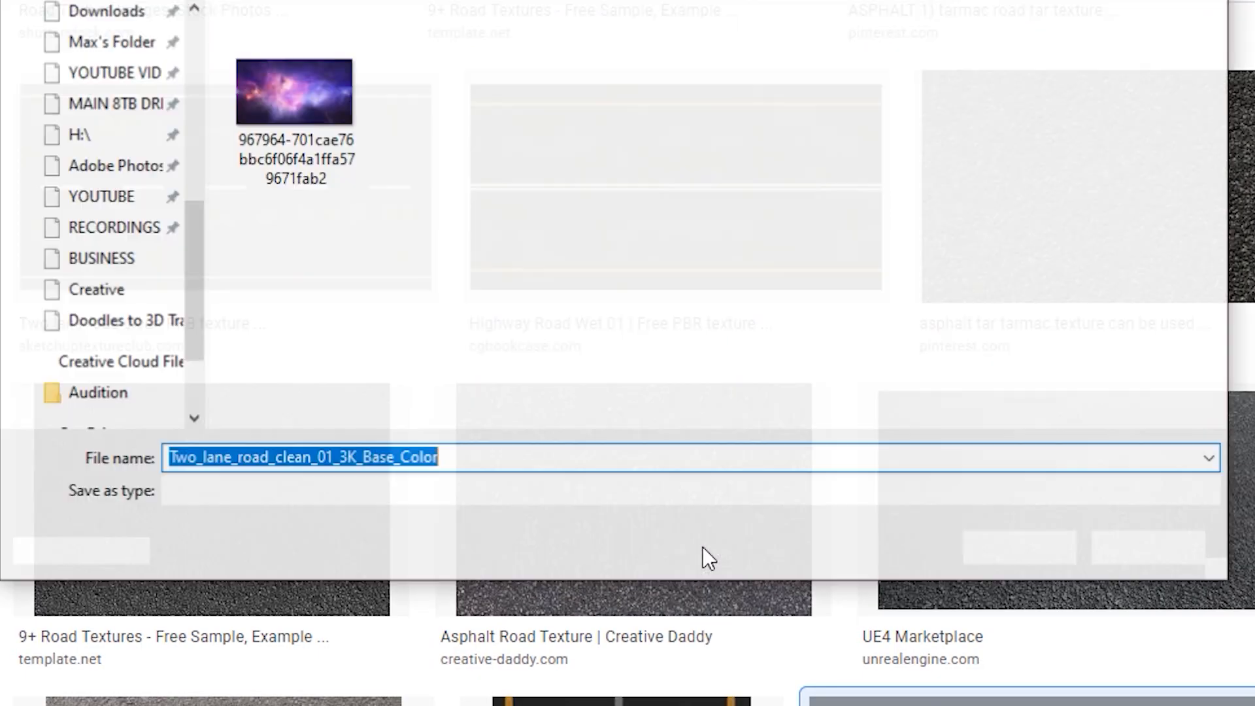
{"action": "key", "text": "Return"}
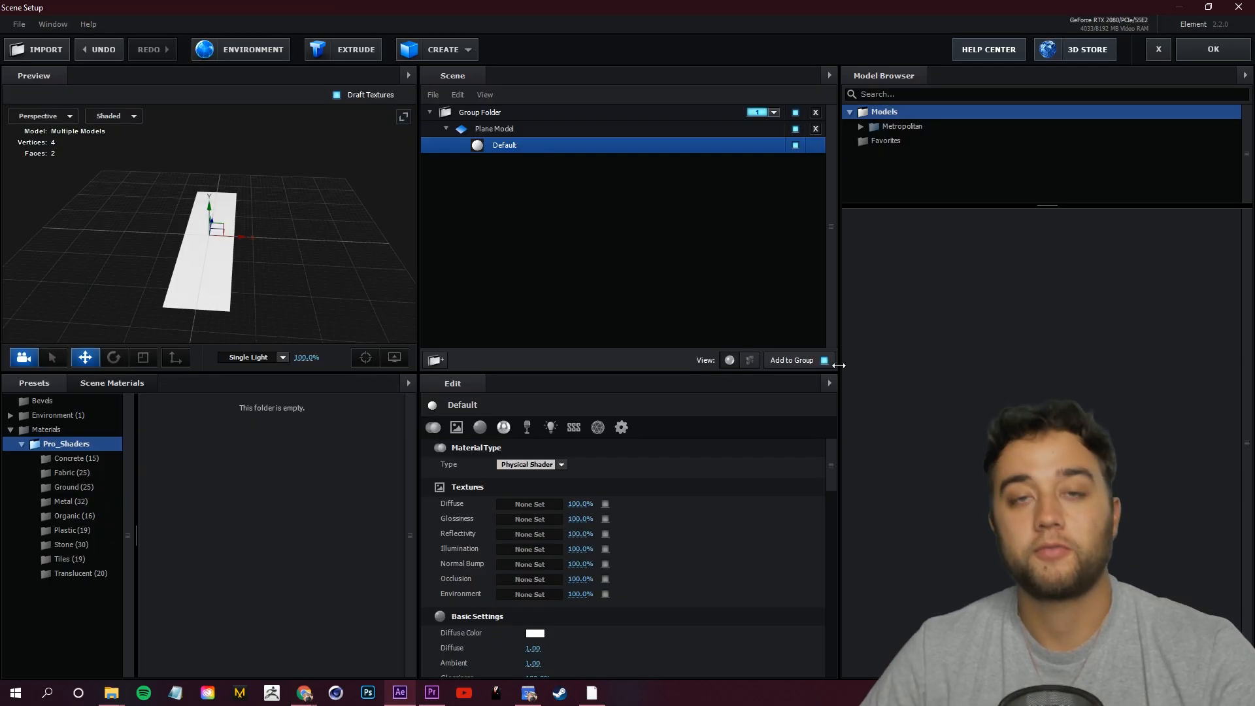
Load Two_lane_road_clean_01_3K_Base_Color.png as the diffuse texture of the plane model's Default material
{"action": "left_click", "coordinate": [451, 129]}
{"action": "left_click", "coordinate": [446, 130]}
{"action": "left_click", "coordinate": [505, 145]}
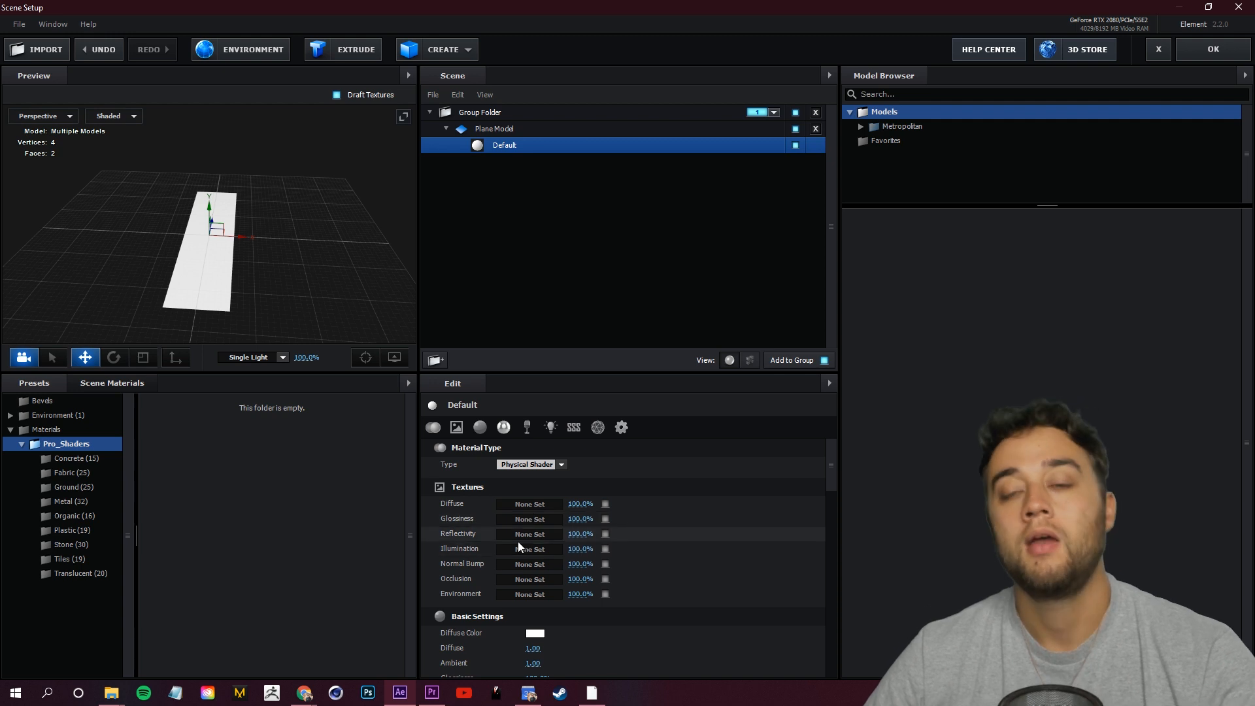
{"action": "left_click", "coordinate": [526, 505]}
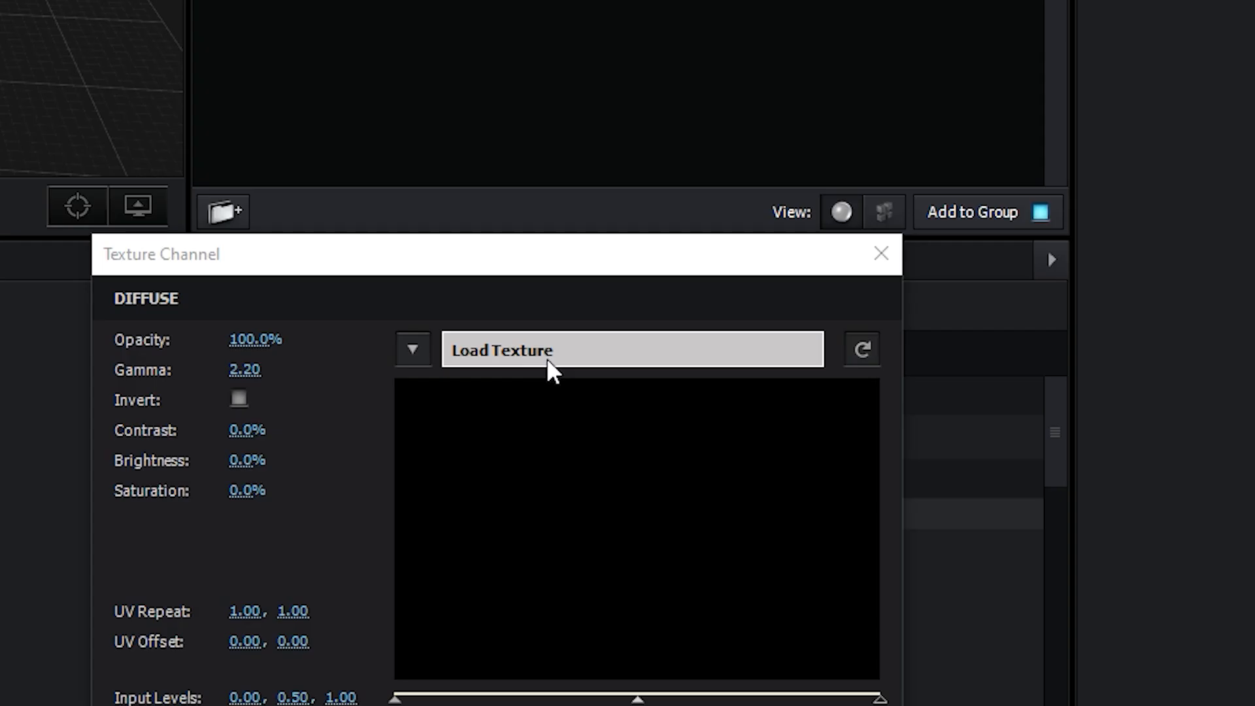
{"action": "left_click", "coordinate": [588, 430]}
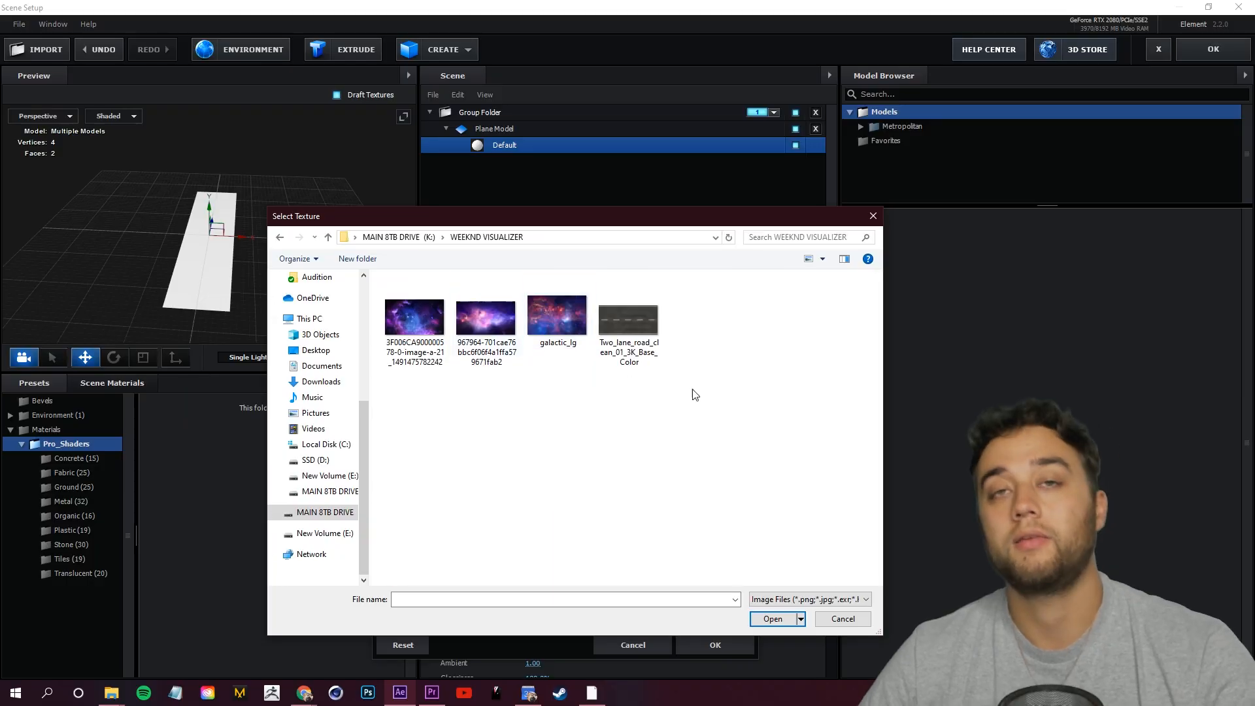
{"action": "left_click", "coordinate": [633, 355]}
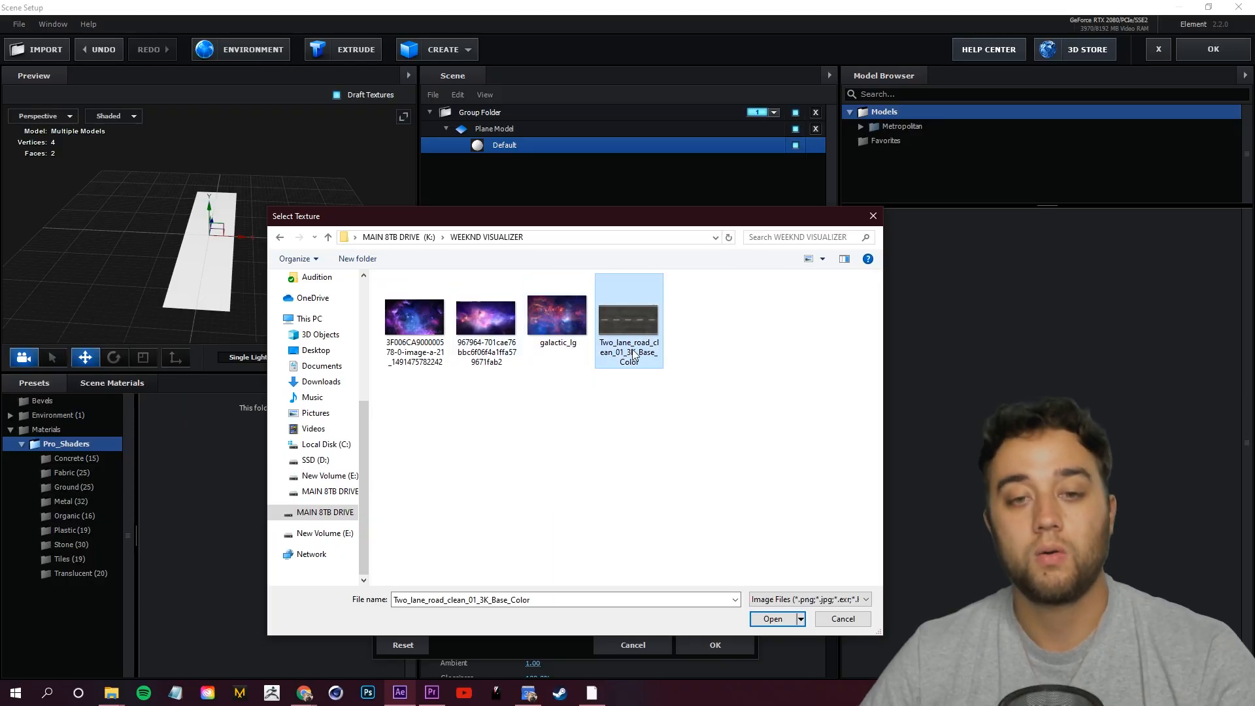
{"action": "left_click", "coordinate": [799, 620]}
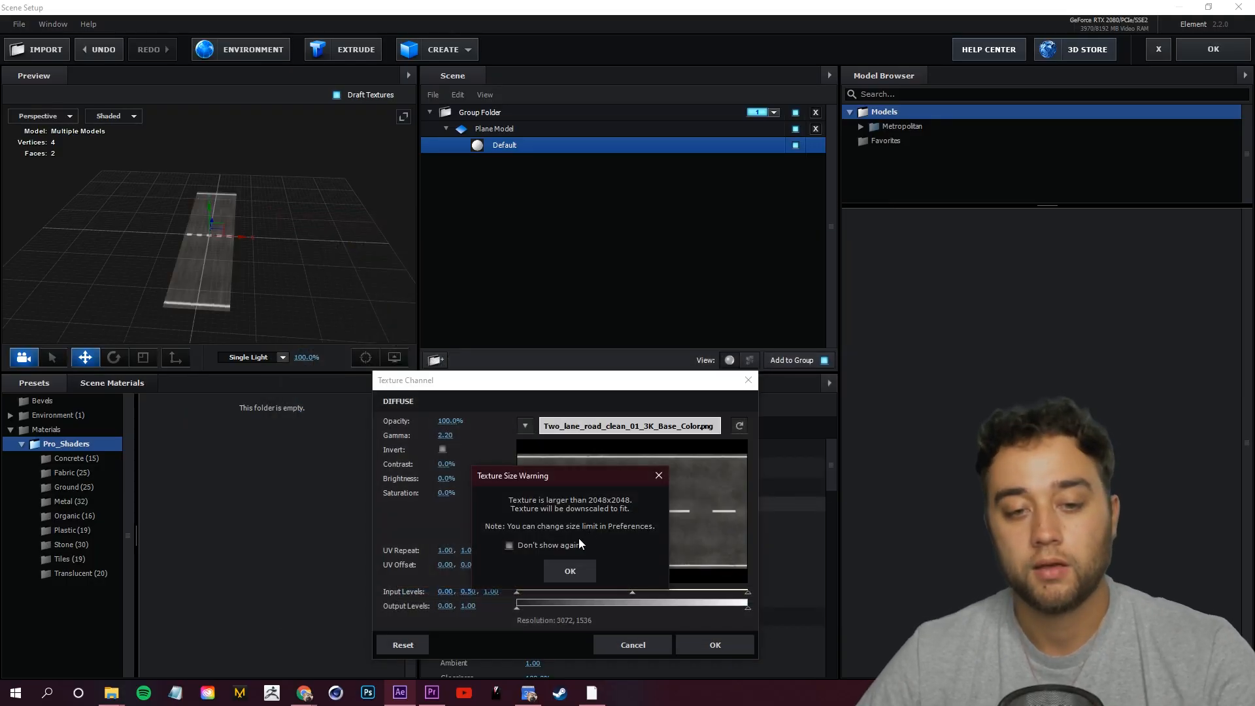
{"action": "left_click", "coordinate": [568, 573]}
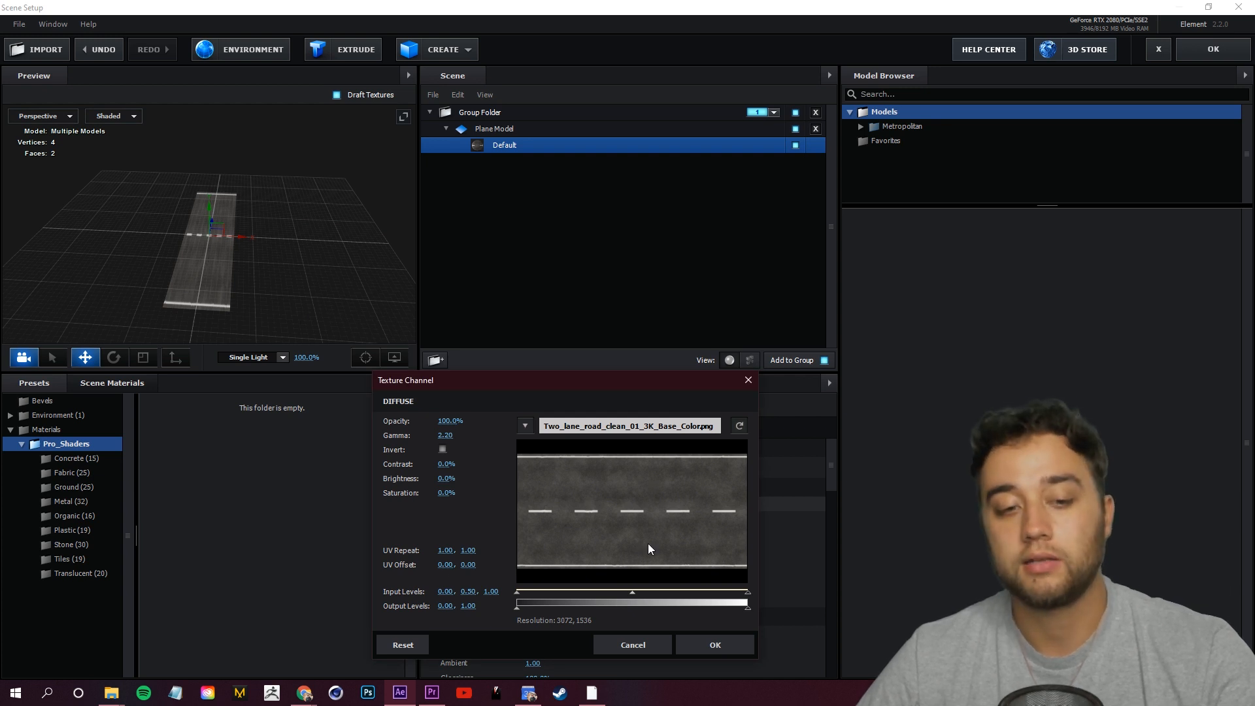
{"action": "left_click", "coordinate": [687, 646]}
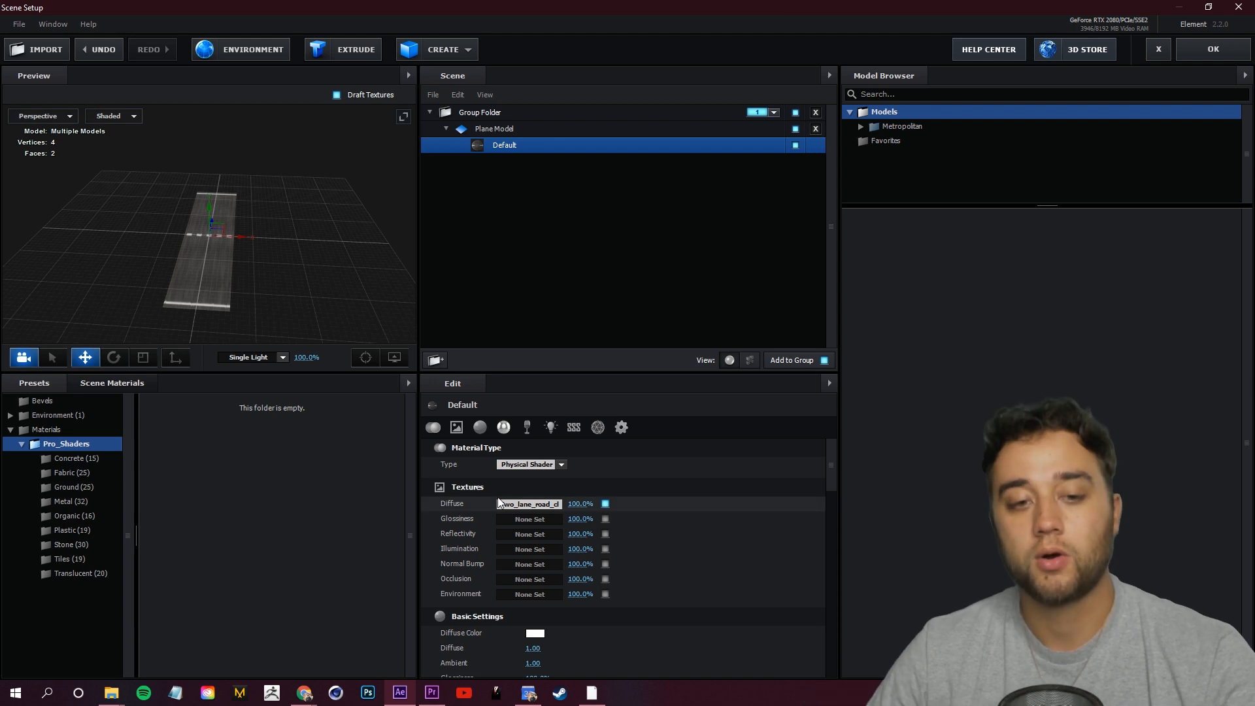
Set the plane model's Size XY to 6.76, 1.19 so the lane markings run lengthwise, and accept the scene setup
{"action": "left_click", "coordinate": [505, 128]}
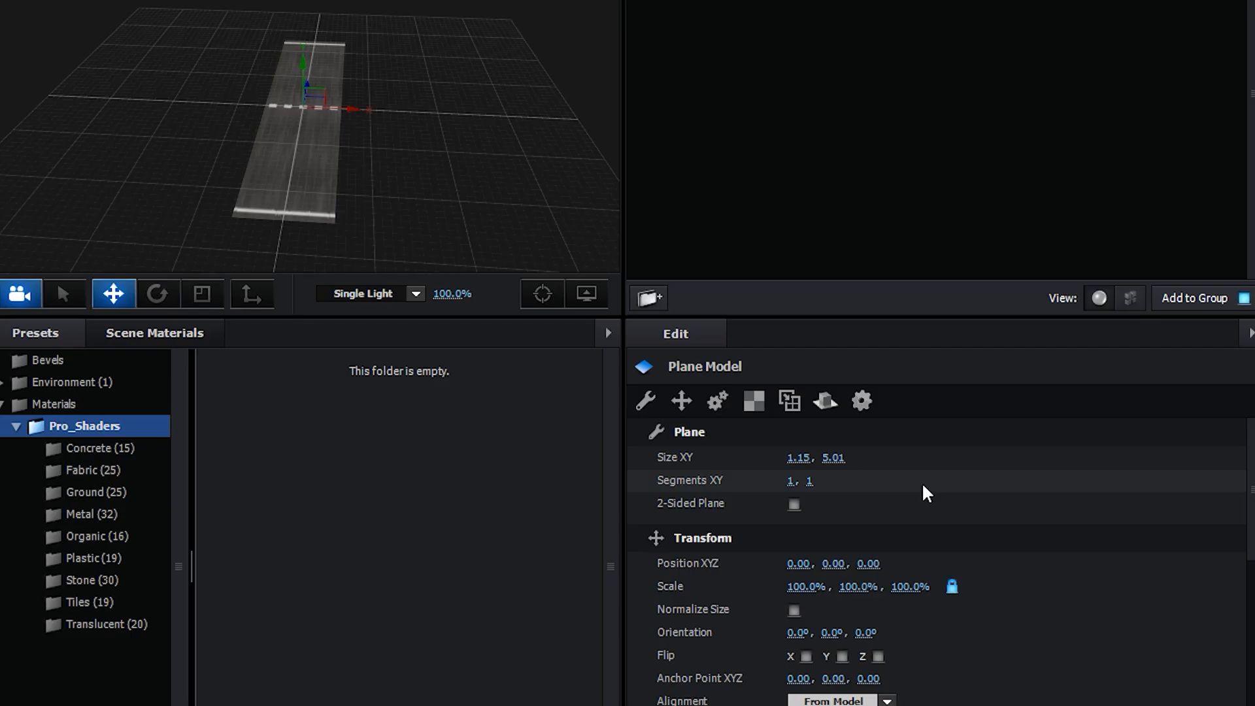
{"action": "left_click_drag", "start_coordinate": [834, 457], "coordinate": [444, 451]}
{"action": "left_click_drag", "start_coordinate": [803, 459], "coordinate": [919, 476]}
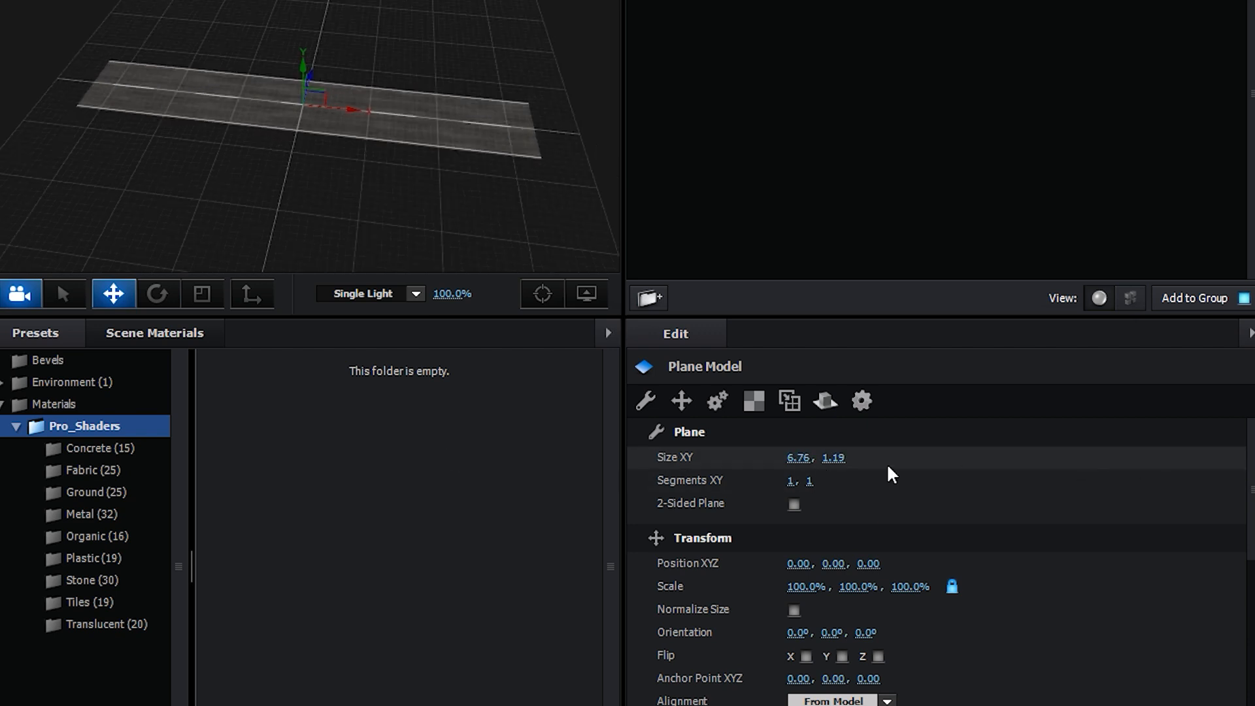
{"action": "left_click_drag", "start_coordinate": [364, 145], "coordinate": [226, 101]}
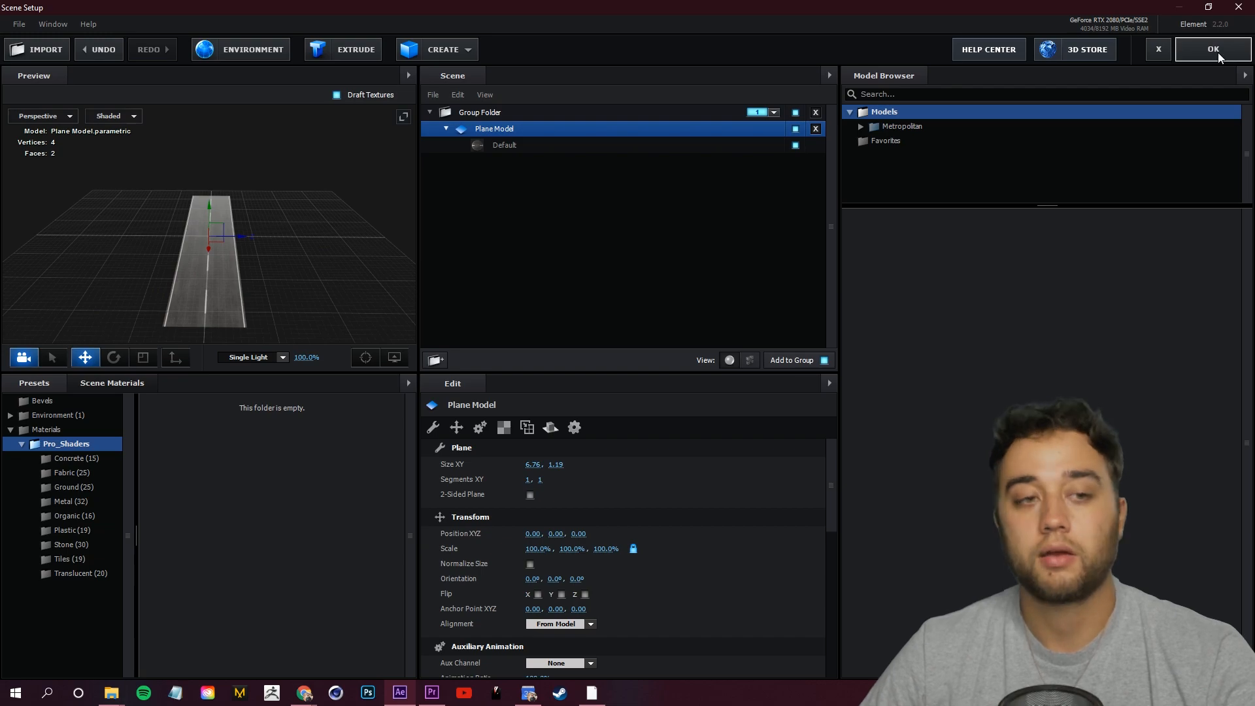
{"action": "left_click", "coordinate": [1218, 52]}
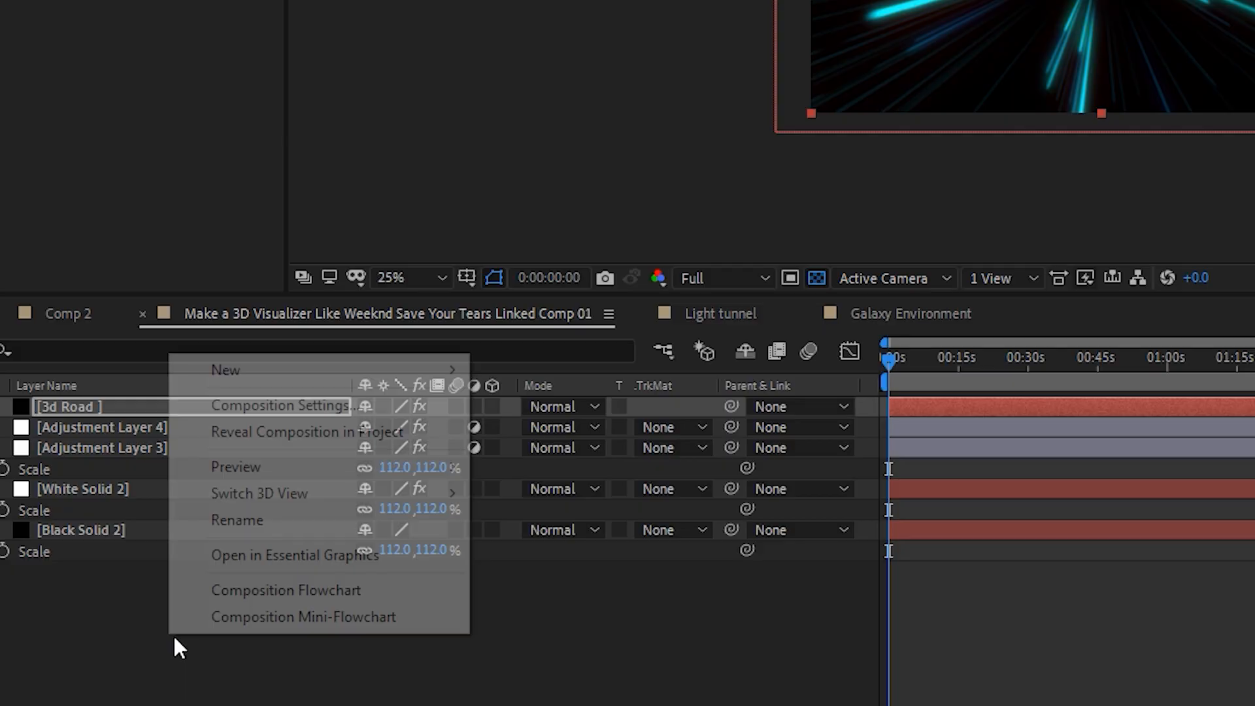
Create a two-node camera named Camera 1 with the 35mm preset
{"action": "mouse_move", "coordinate": [451, 370]}
{"action": "left_click", "coordinate": [588, 484]}
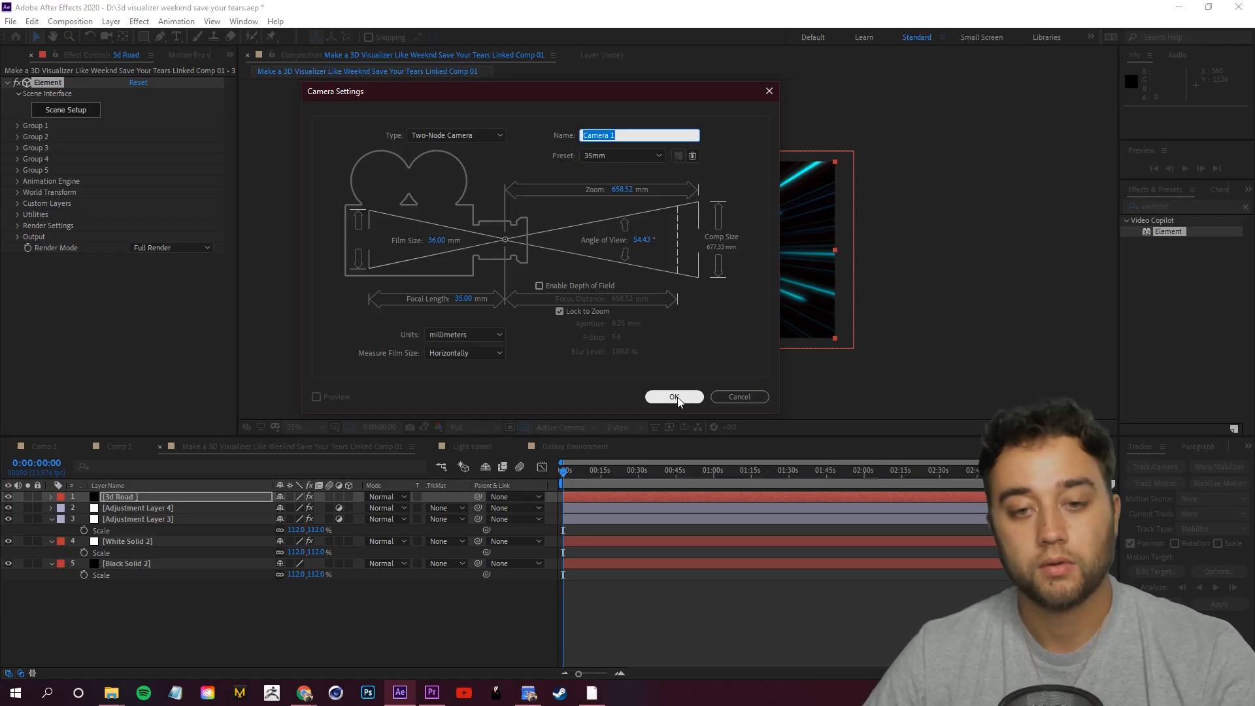
{"action": "left_click", "coordinate": [674, 397]}
Try orbiting the new camera around the road and undo the move
{"action": "key", "text": "c"}
{"action": "left_click_drag", "start_coordinate": [684, 271], "coordinate": [752, 305]}
{"action": "key", "text": "ctrl+z"}
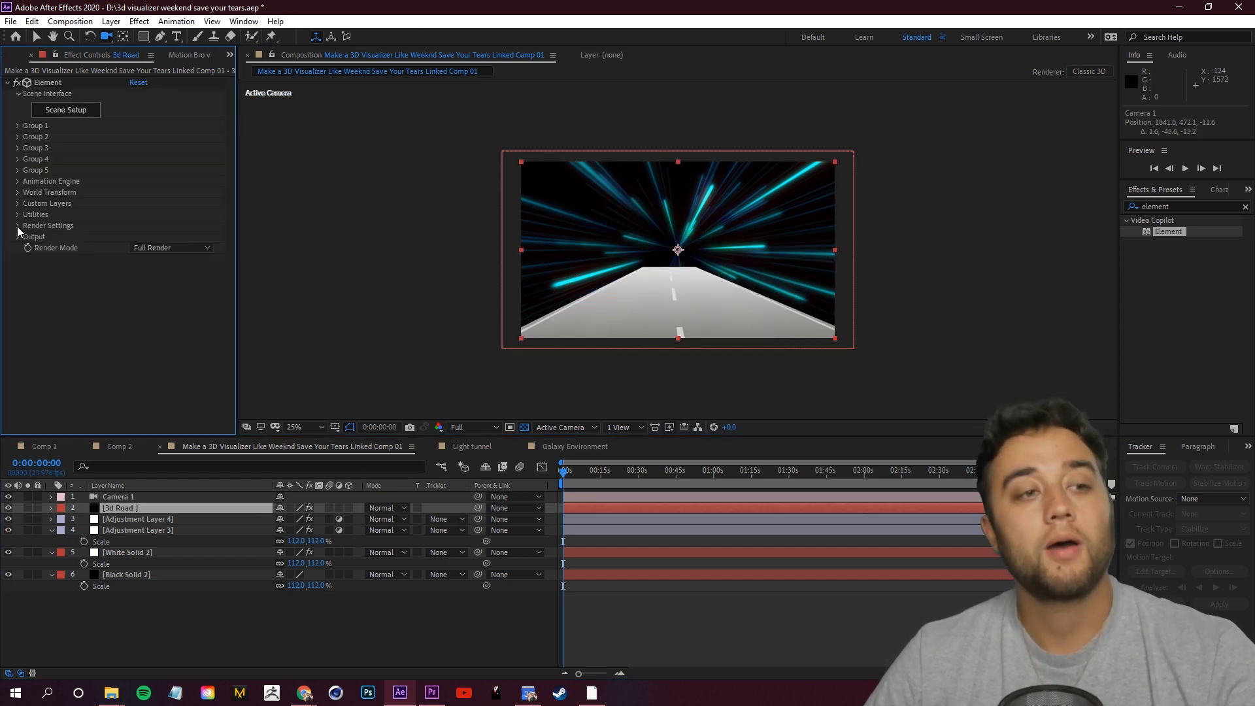
Lower the Exposure of Element's Physical Environment render settings to 0.58 on the 3d Road layer
{"action": "left_click", "coordinate": [19, 226]}
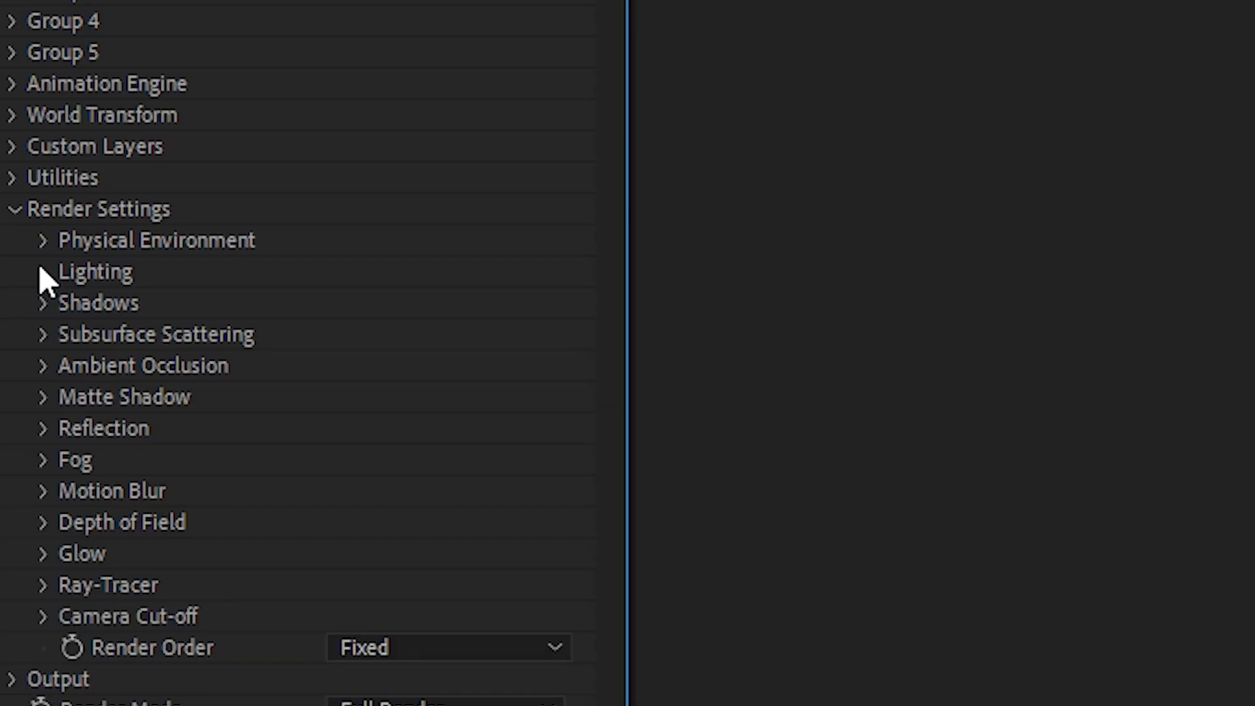
{"action": "left_click", "coordinate": [28, 236]}
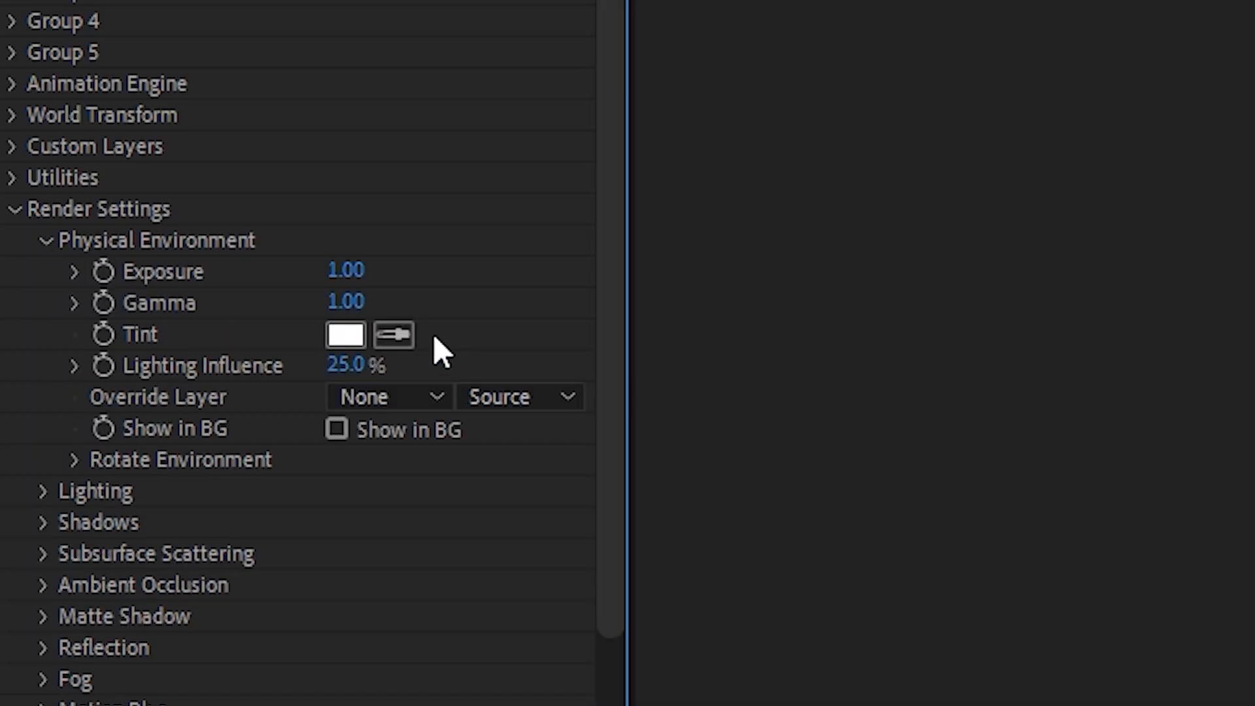
{"action": "left_click_drag", "start_coordinate": [350, 280], "coordinate": [270, 275]}
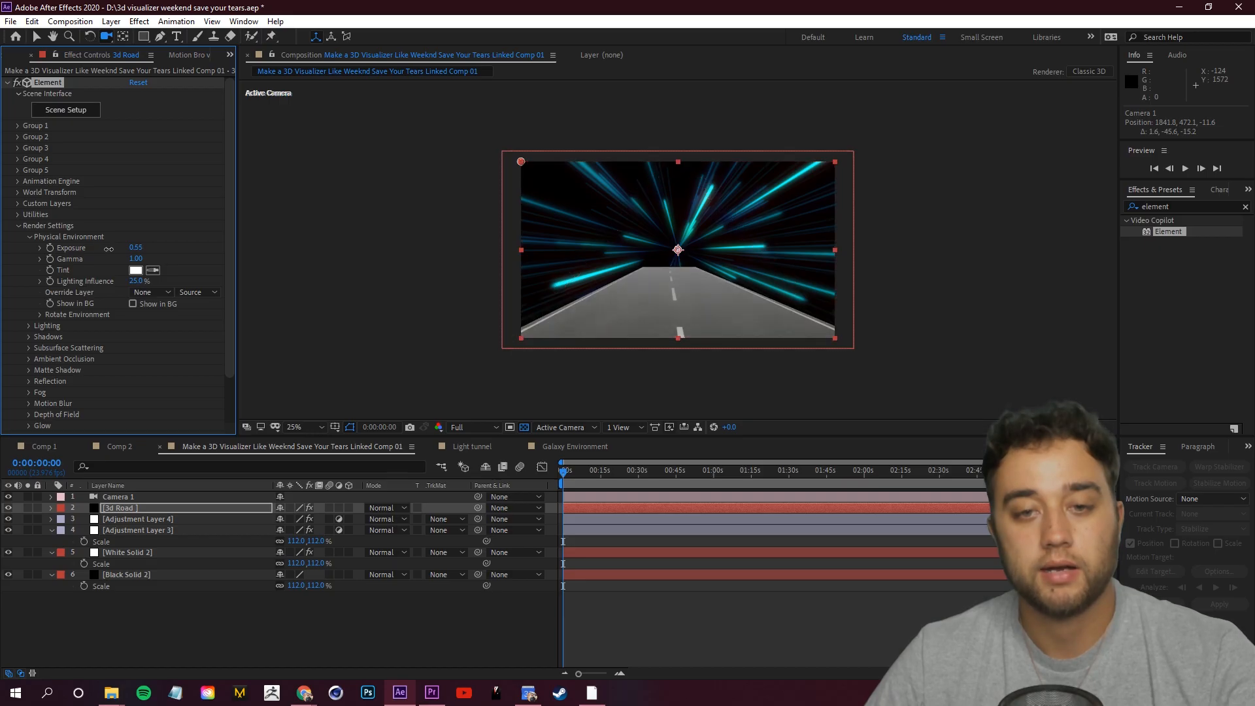
{"action": "left_click_drag", "start_coordinate": [108, 249], "coordinate": [110, 249]}
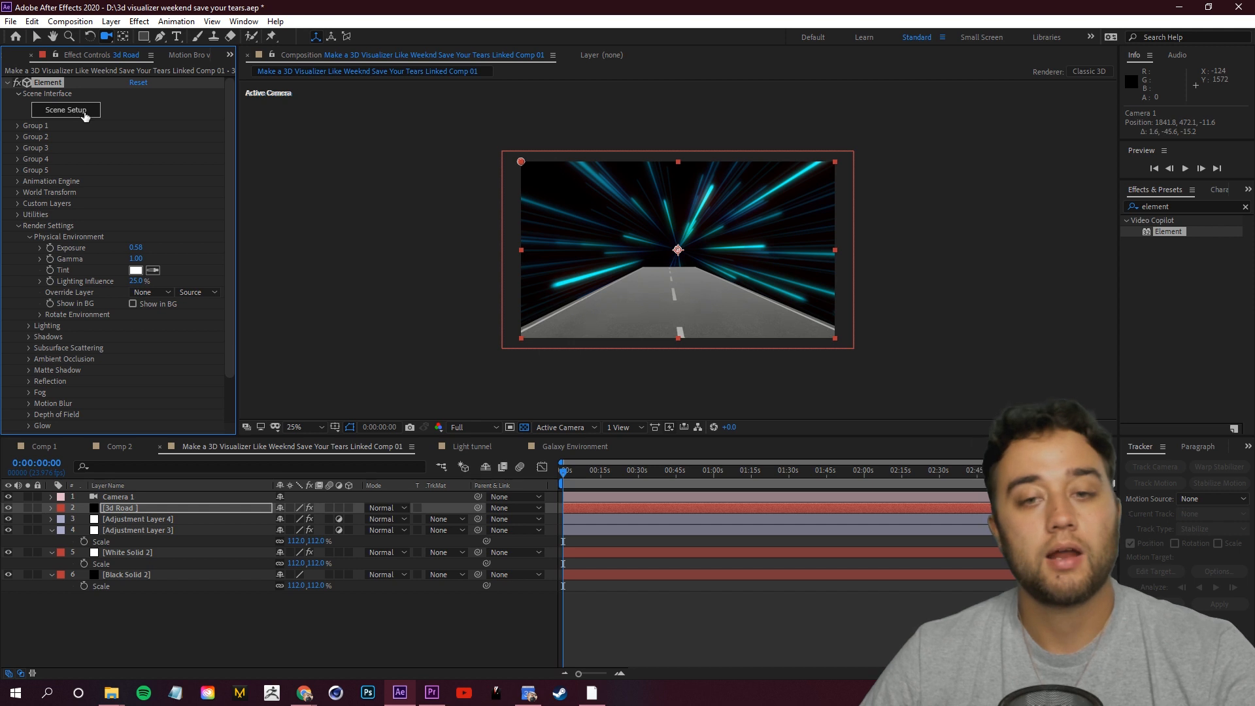
Reopen Element's scene setup, then search Google in the browser for "neon free hdri" and open HDRI Haven's Shanghai Bund page
{"action": "left_click", "coordinate": [84, 113]}
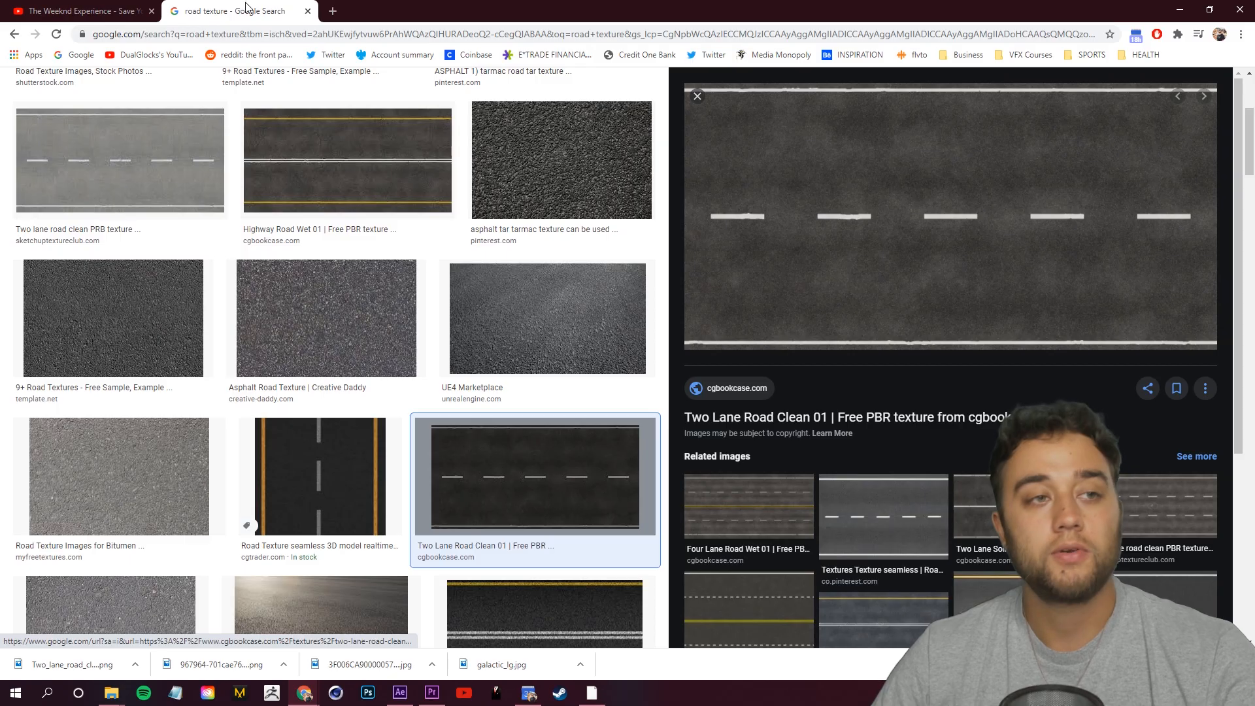
{"action": "left_click", "coordinate": [334, 11]}
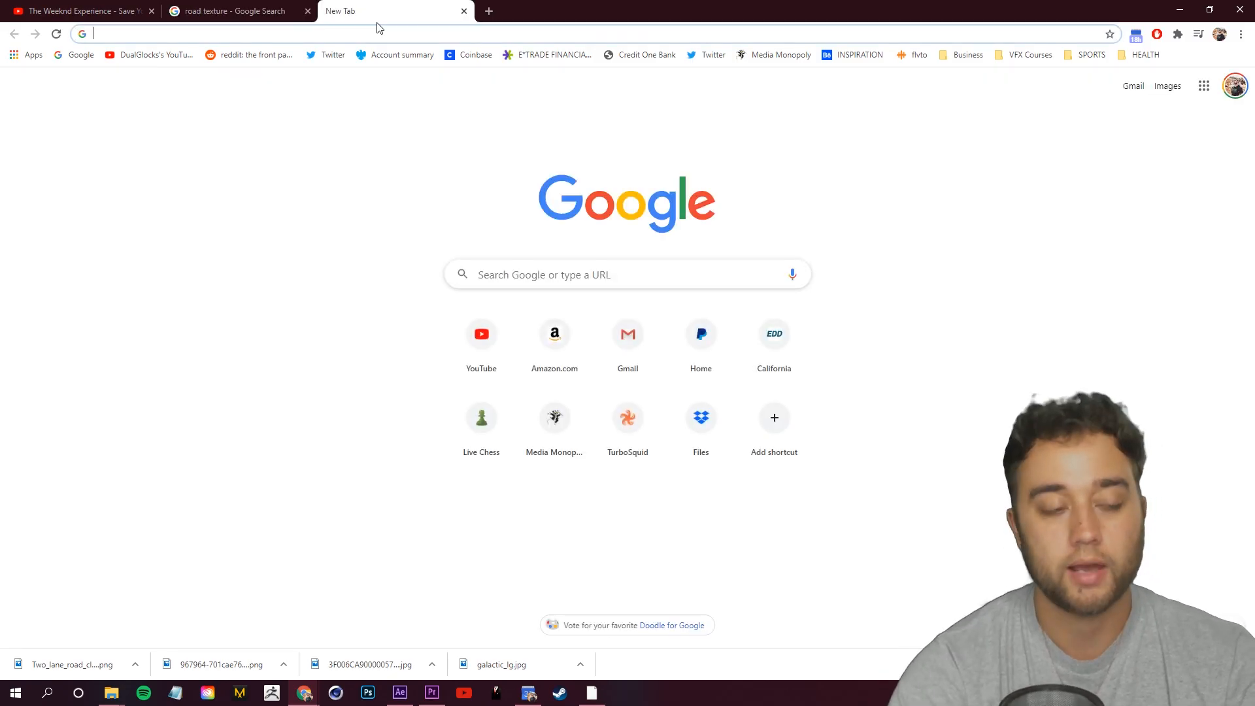
{"action": "type", "text": "neon free hdri"}
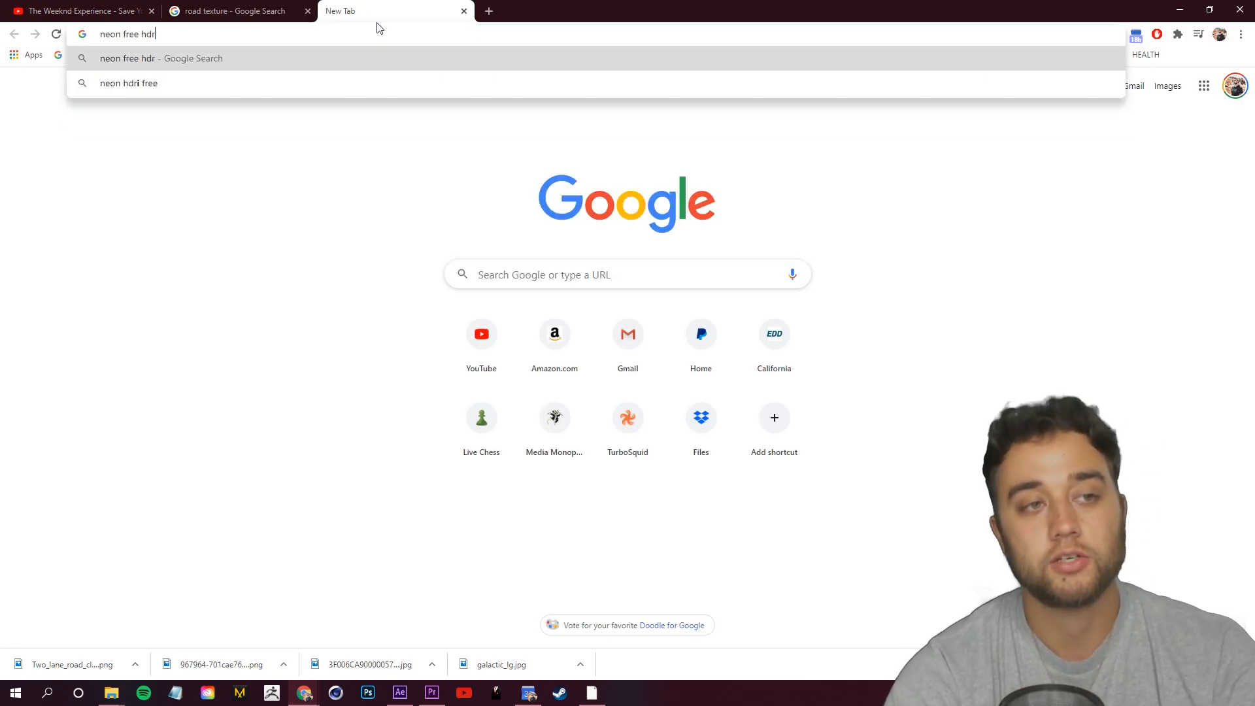
{"action": "key", "text": "Return"}
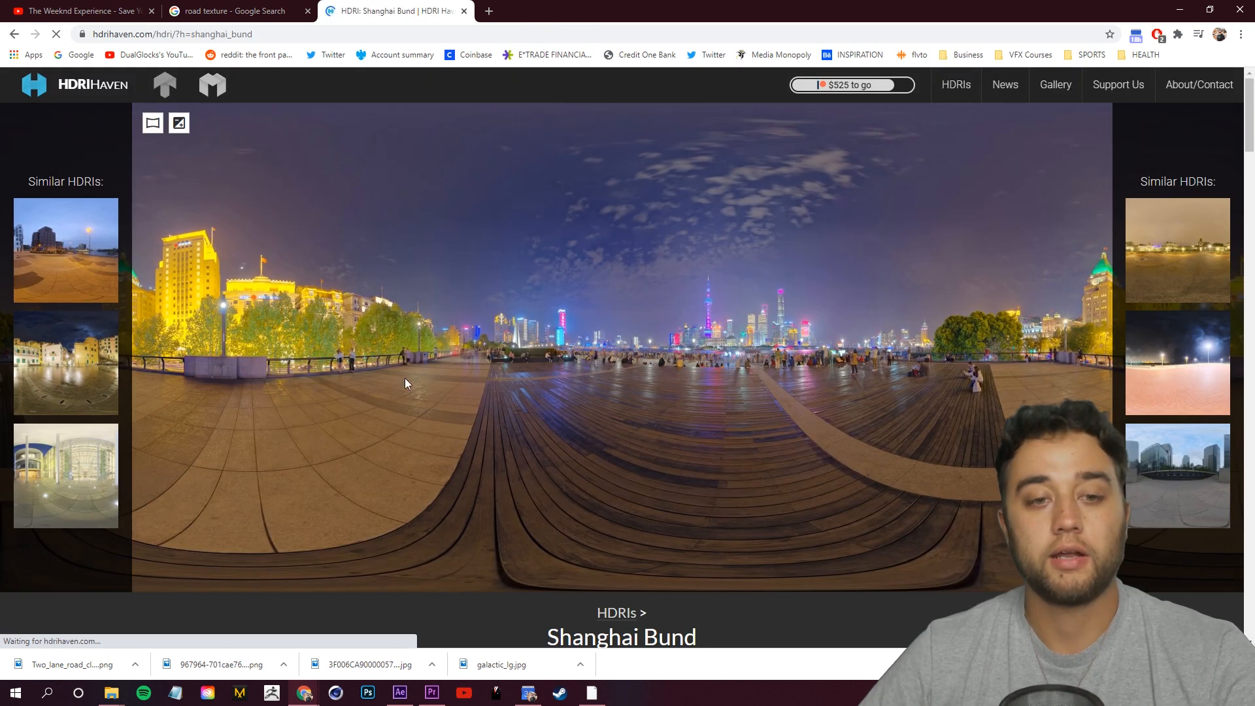
{"action": "scroll", "coordinate": [405, 378], "scroll_direction": "down", "scroll_amount": 6}
{"action": "scroll", "coordinate": [432, 427], "scroll_direction": "up", "scroll_amount": 6}
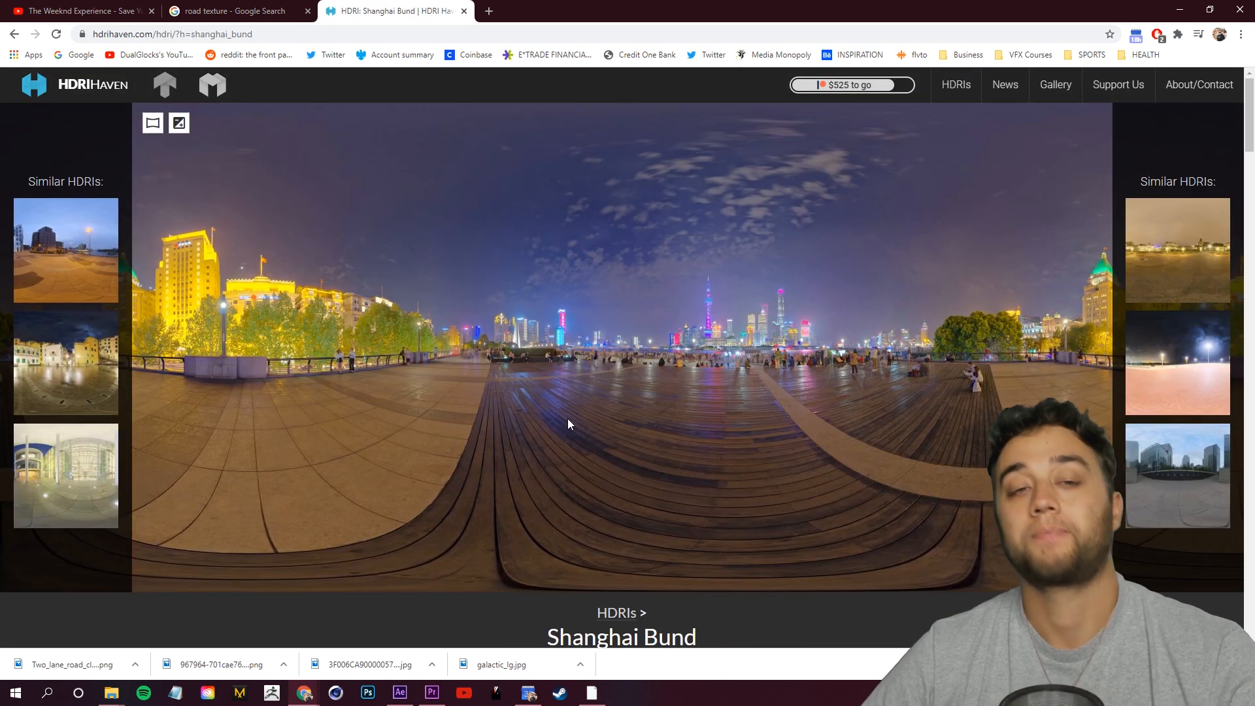
Back in Element's scene setup, load shanghai_bund_2k.hdr as the environment texture and shift its UV Offset
{"action": "left_click", "coordinate": [404, 693]}
{"action": "left_click", "coordinate": [225, 52]}
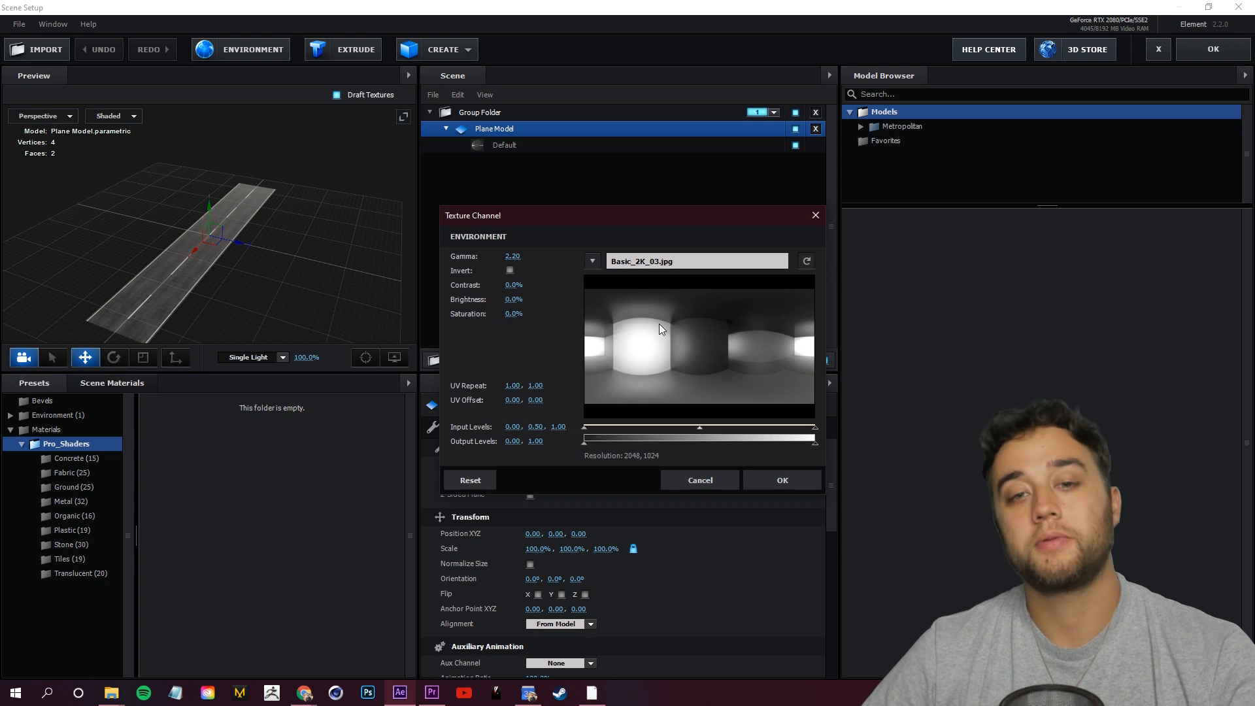
{"action": "left_click", "coordinate": [593, 261]}
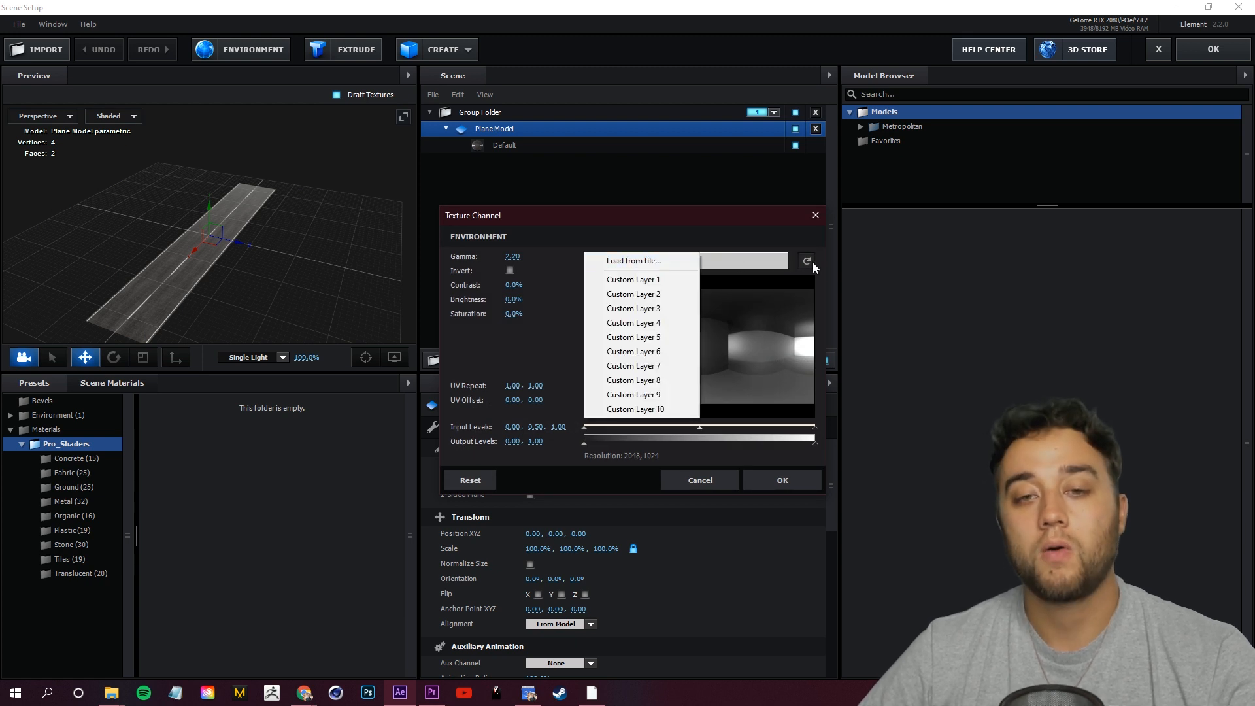
{"action": "left_click", "coordinate": [615, 259]}
{"action": "left_click", "coordinate": [707, 394]}
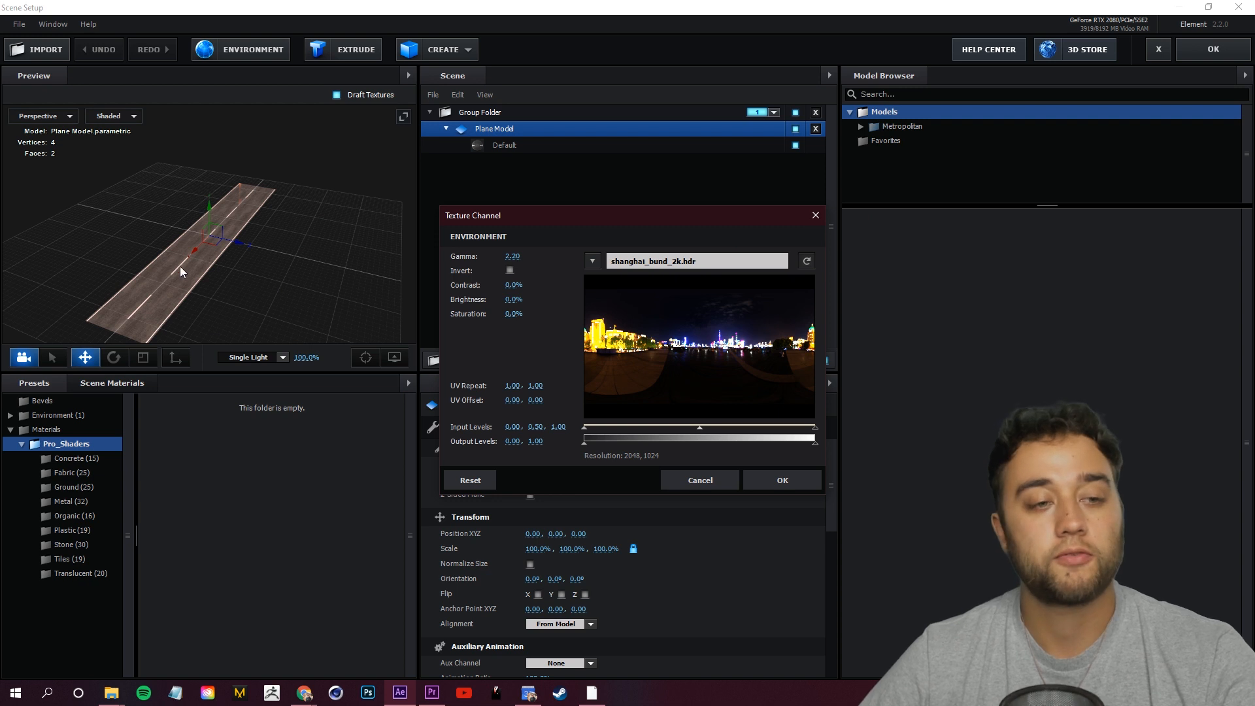
{"action": "left_click_drag", "start_coordinate": [513, 402], "coordinate": [553, 402]}
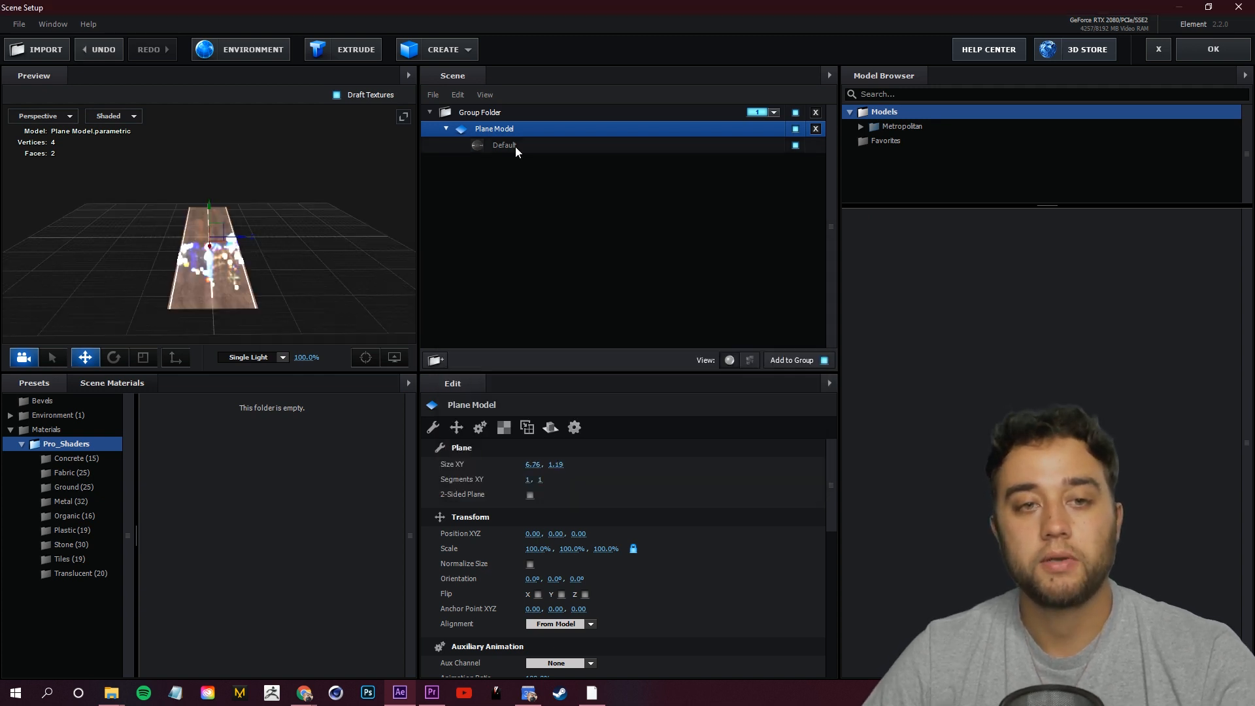
Load PUDDLE.jpg as the glossiness texture of the plane's Default material
{"action": "left_click", "coordinate": [516, 147]}
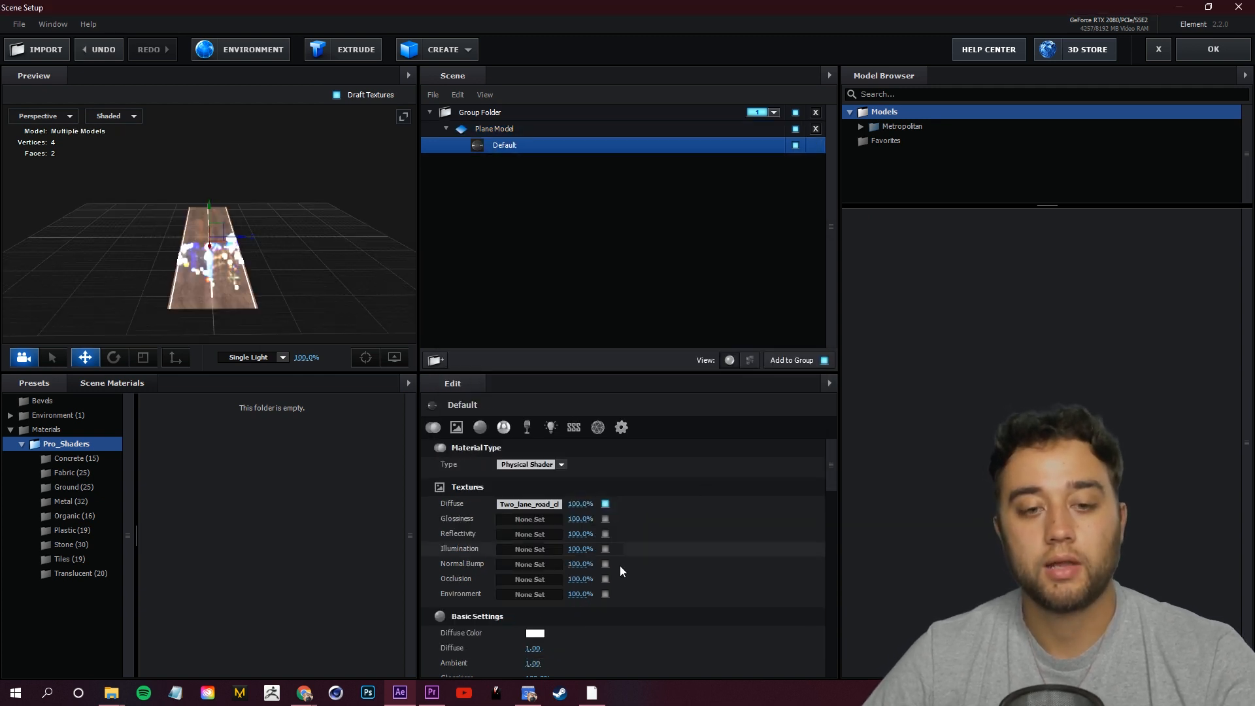
{"action": "left_click", "coordinate": [529, 519]}
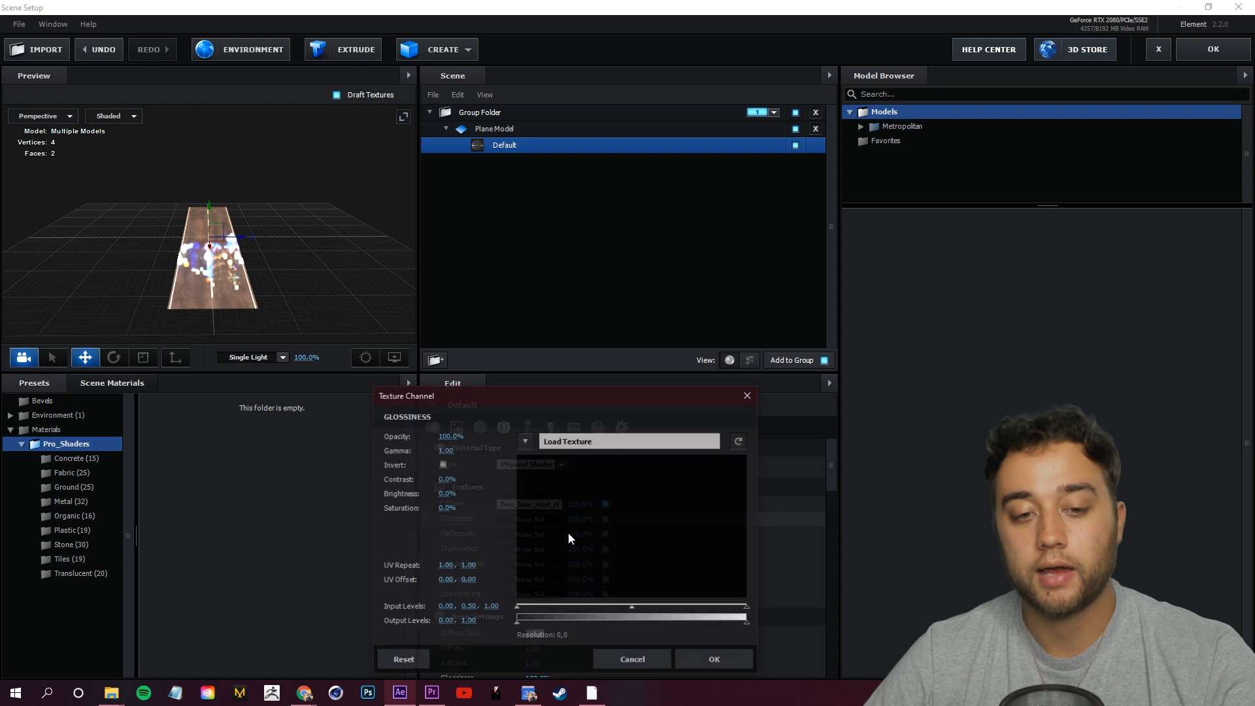
{"action": "left_click", "coordinate": [662, 438]}
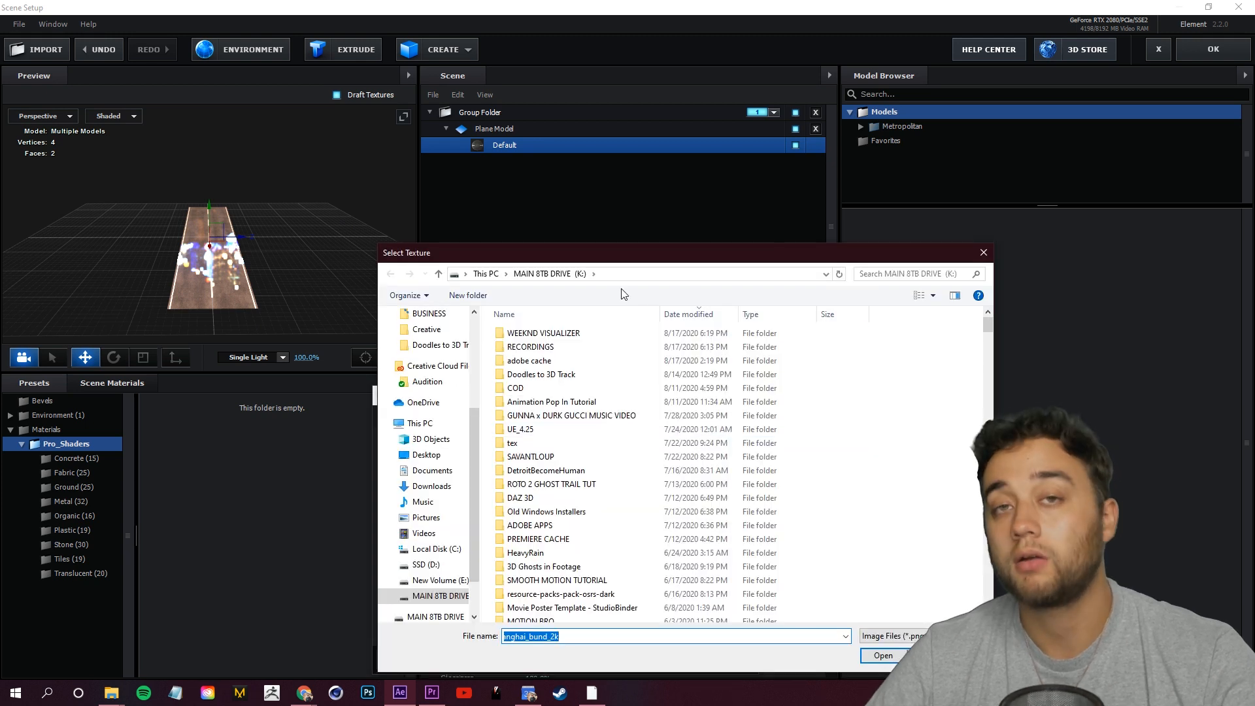
{"action": "scroll", "coordinate": [426, 471], "scroll_direction": "up", "scroll_amount": 4}
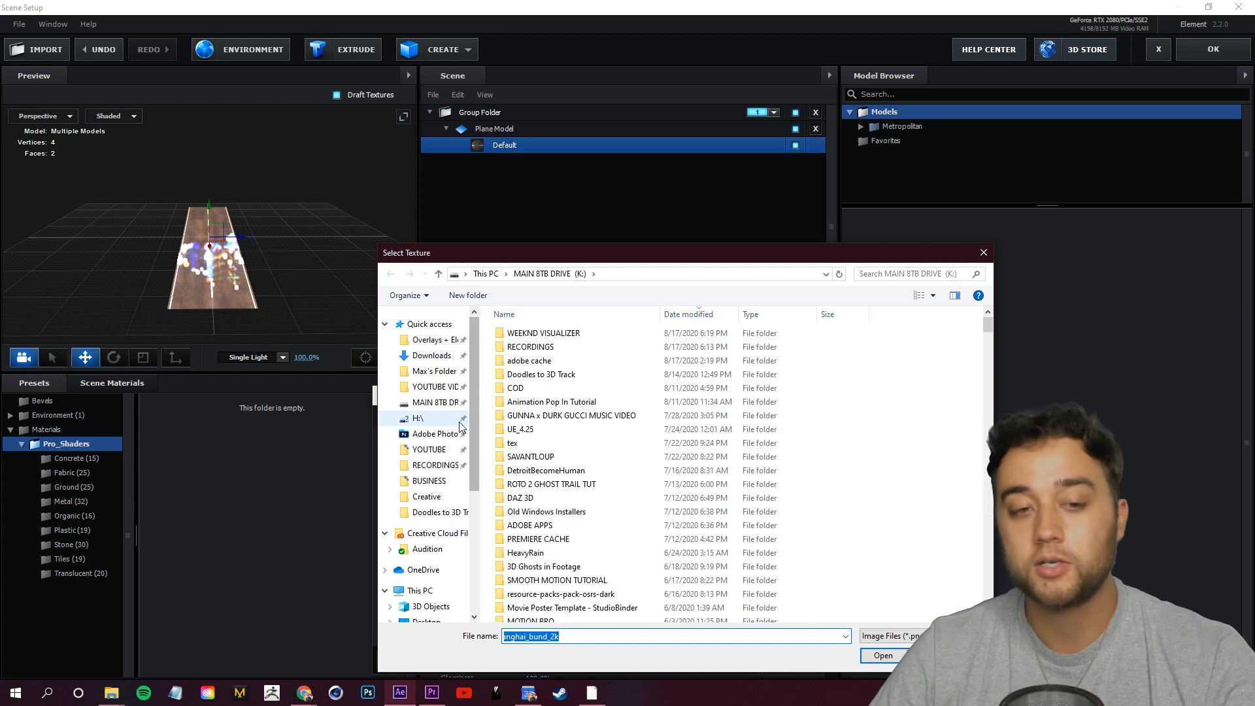
{"action": "left_click", "coordinate": [523, 497]}
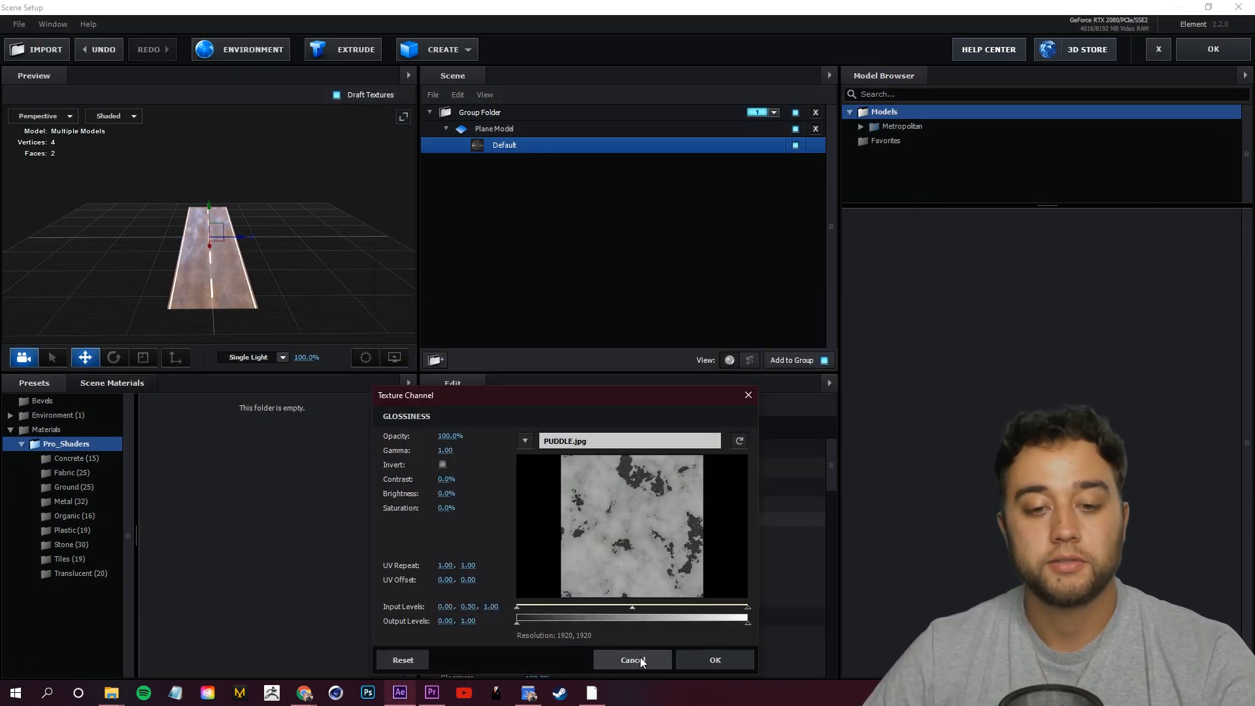
{"action": "left_click", "coordinate": [698, 666]}
Set the strength of the material's glossiness texture to 67%
{"action": "scroll", "coordinate": [218, 323], "scroll_direction": "up", "scroll_amount": 5}
{"action": "left_click_drag", "start_coordinate": [219, 323], "coordinate": [282, 323]}
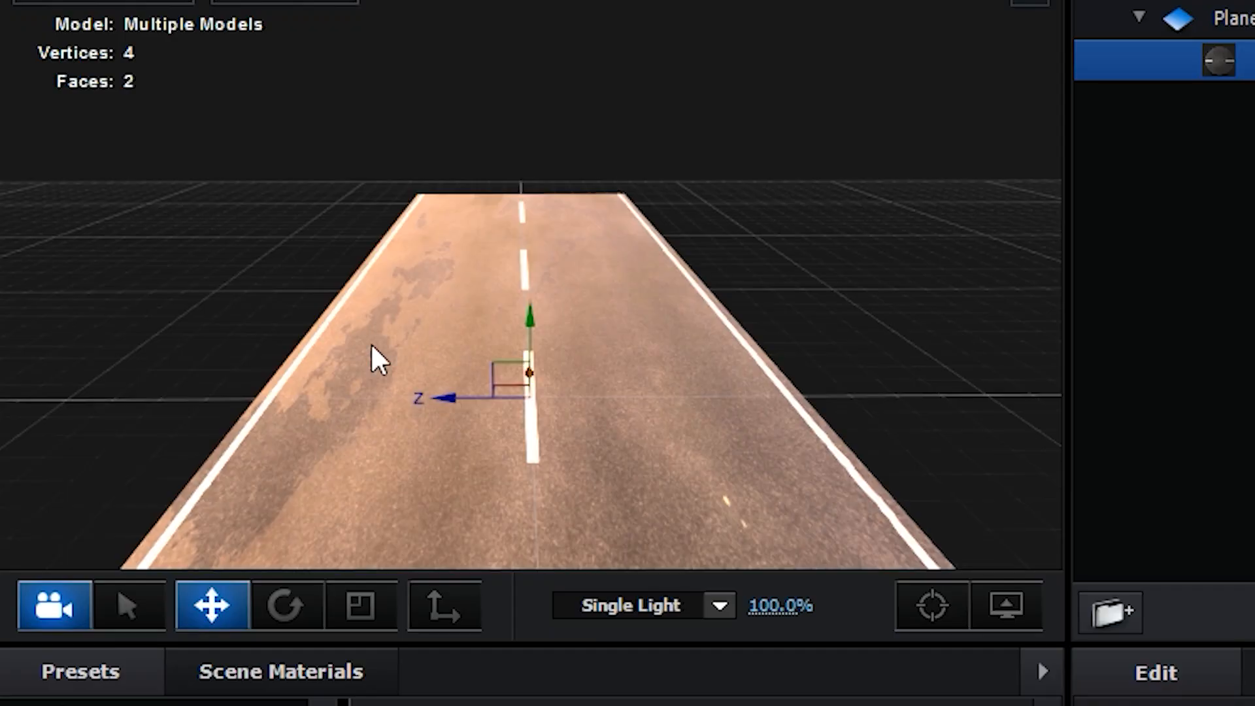
{"action": "scroll", "coordinate": [384, 338], "scroll_direction": "down", "scroll_amount": 1}
{"action": "left_click_drag", "start_coordinate": [580, 520], "coordinate": [559, 521]}
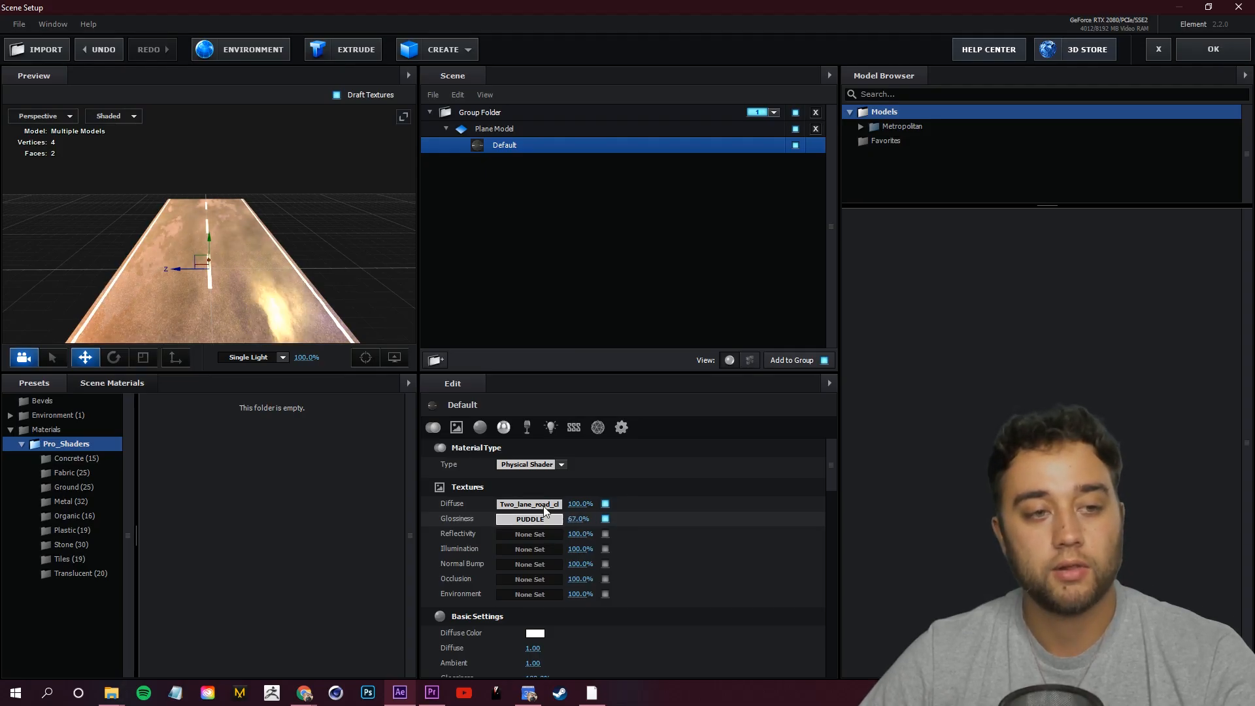
Check the wet road from closer in the scene preview and lower the composition's camera toward the road surface
{"action": "scroll", "coordinate": [286, 265], "scroll_direction": "down", "scroll_amount": 2}
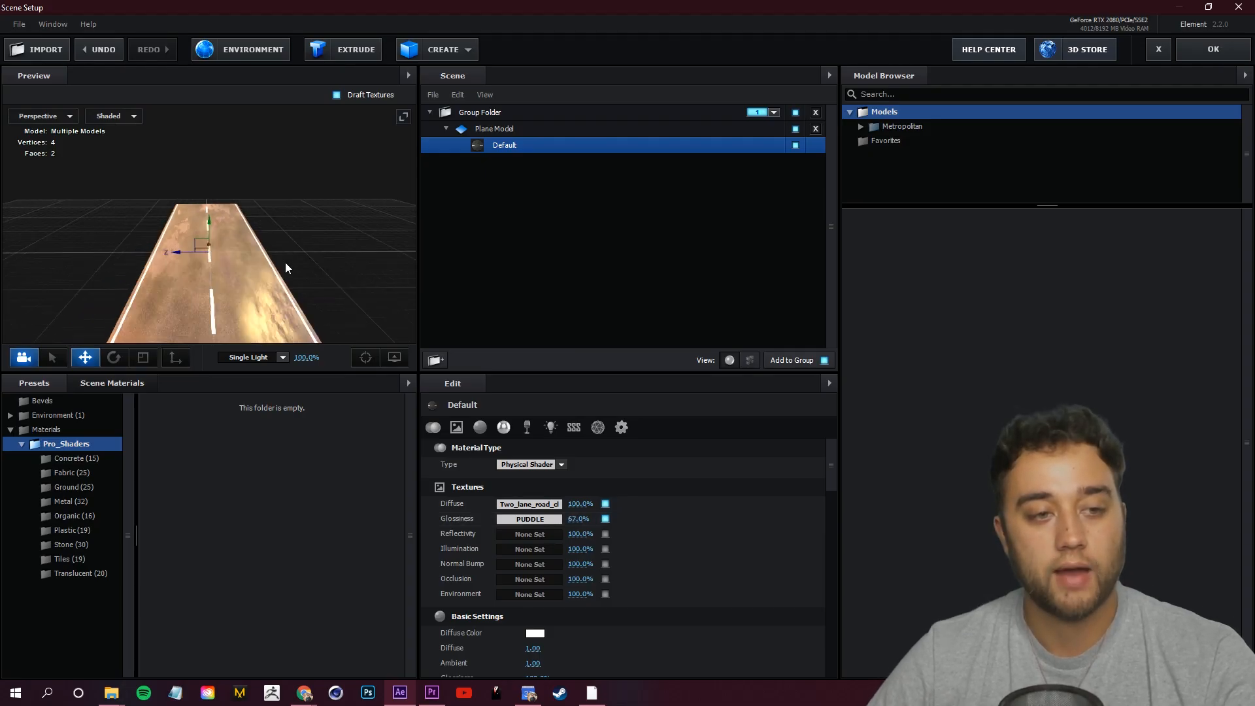
{"action": "left_click_drag", "start_coordinate": [285, 268], "coordinate": [153, 267]}
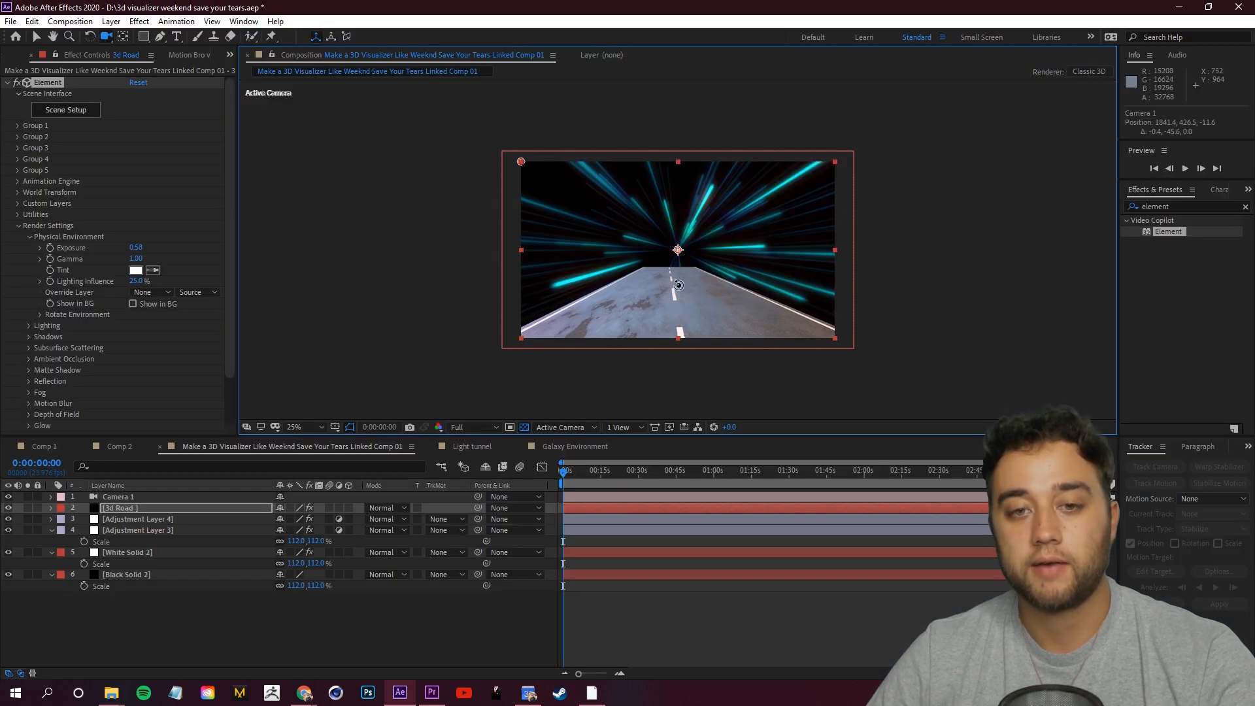
{"action": "left_click_drag", "start_coordinate": [679, 285], "coordinate": [698, 319]}
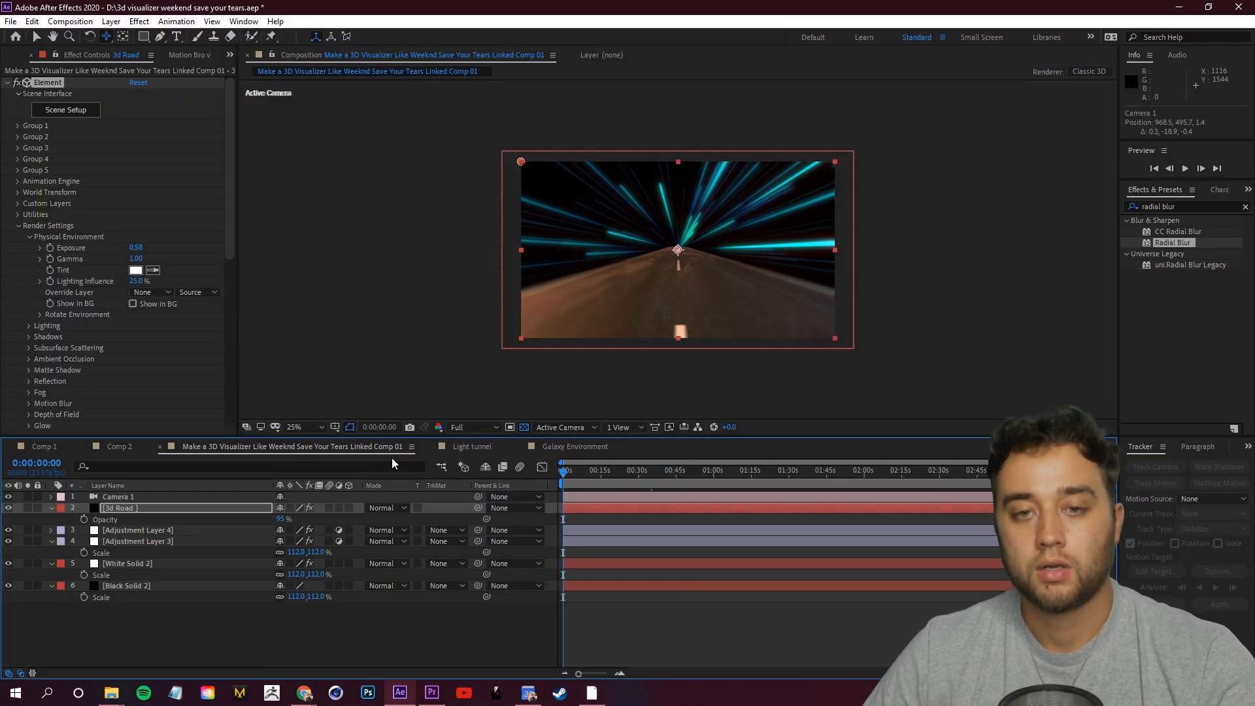
Enable keyframing for all transform properties of Camera 1 at the start of the composition
{"action": "left_click", "coordinate": [52, 508]}
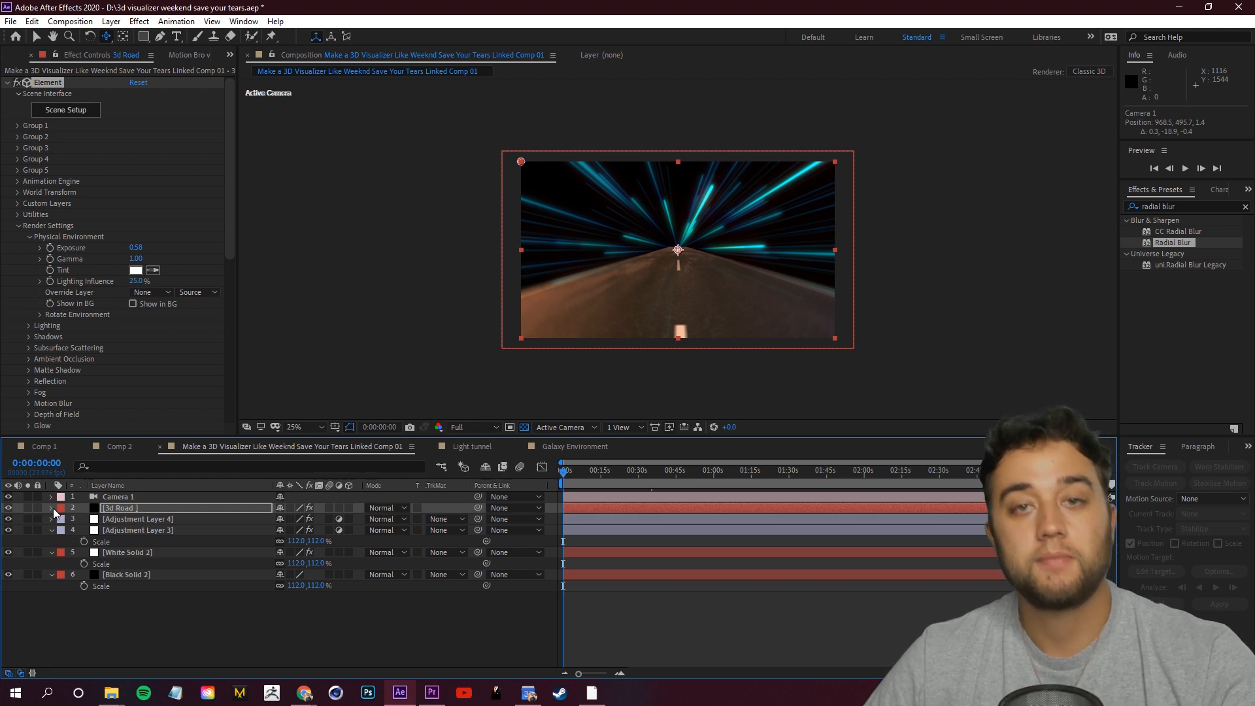
{"action": "left_click", "coordinate": [51, 497]}
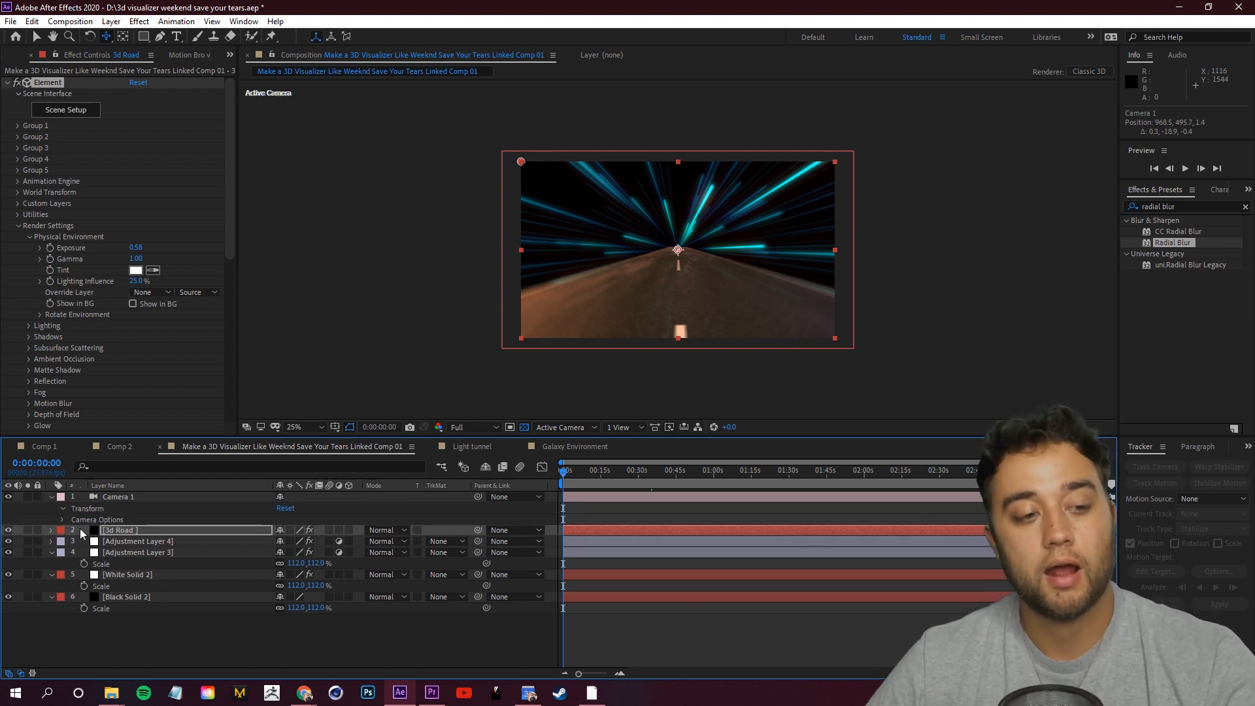
{"action": "left_click", "coordinate": [62, 508]}
{"action": "key", "text": "Home"}
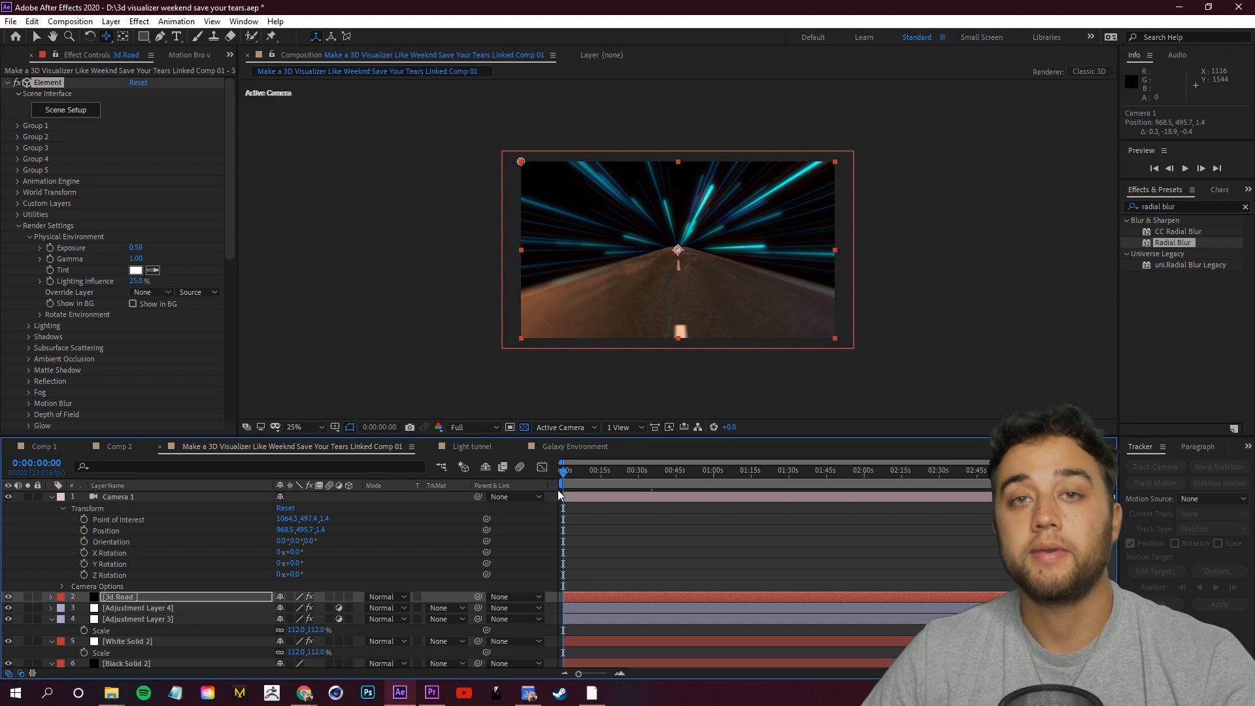
{"action": "left_click_drag", "start_coordinate": [83, 519], "coordinate": [84, 587]}
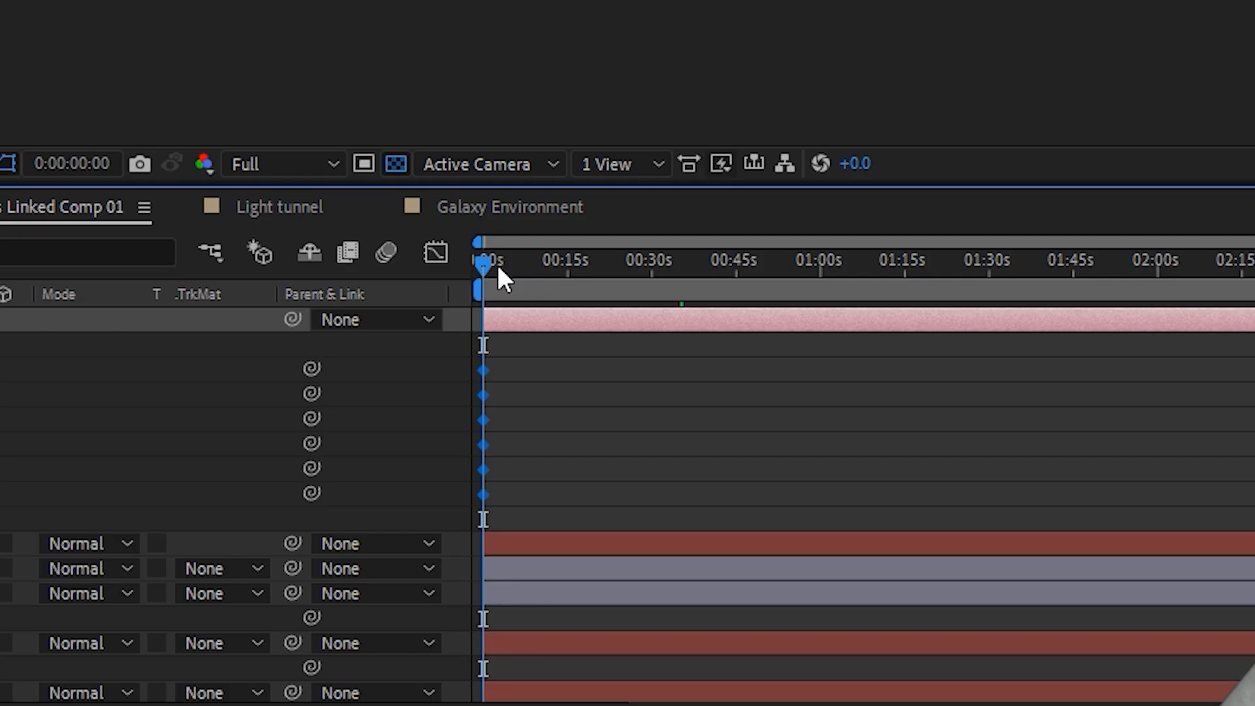
Track Camera 1 forward along the road at 0:02:30:20 to keyframe its end position
{"action": "left_click_drag", "start_coordinate": [497, 265], "coordinate": [939, 490]}
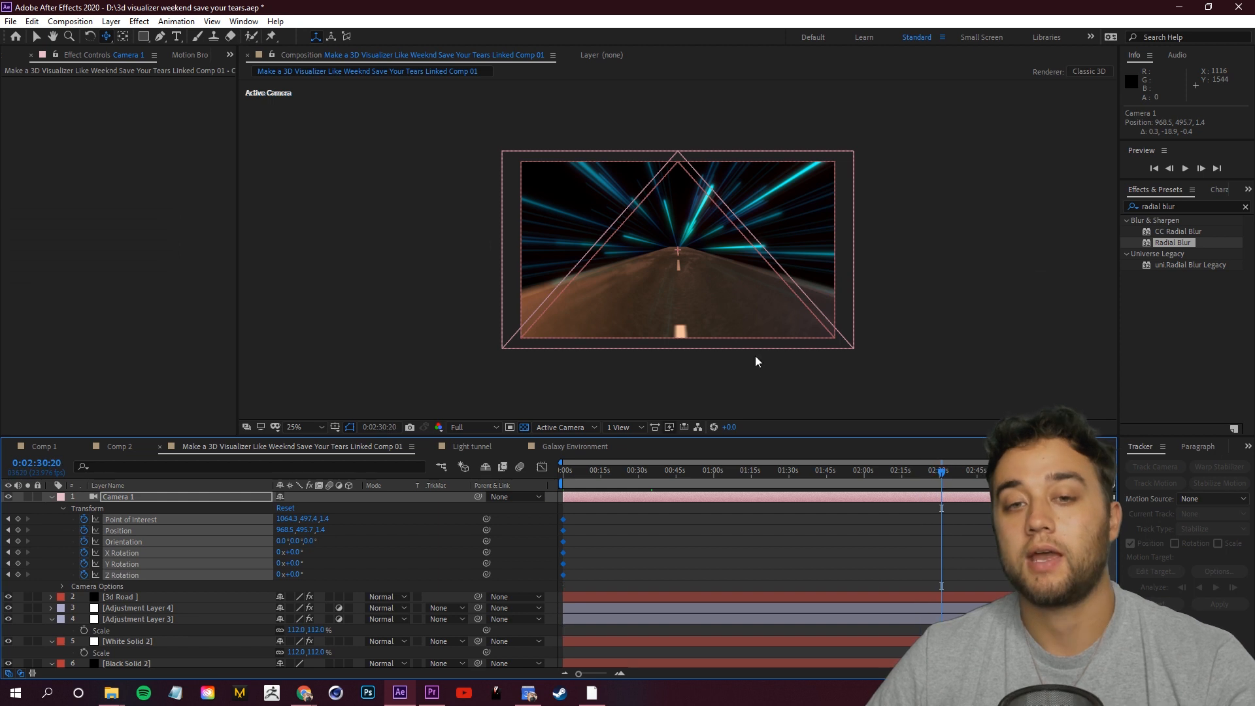
{"action": "key", "text": "c"}
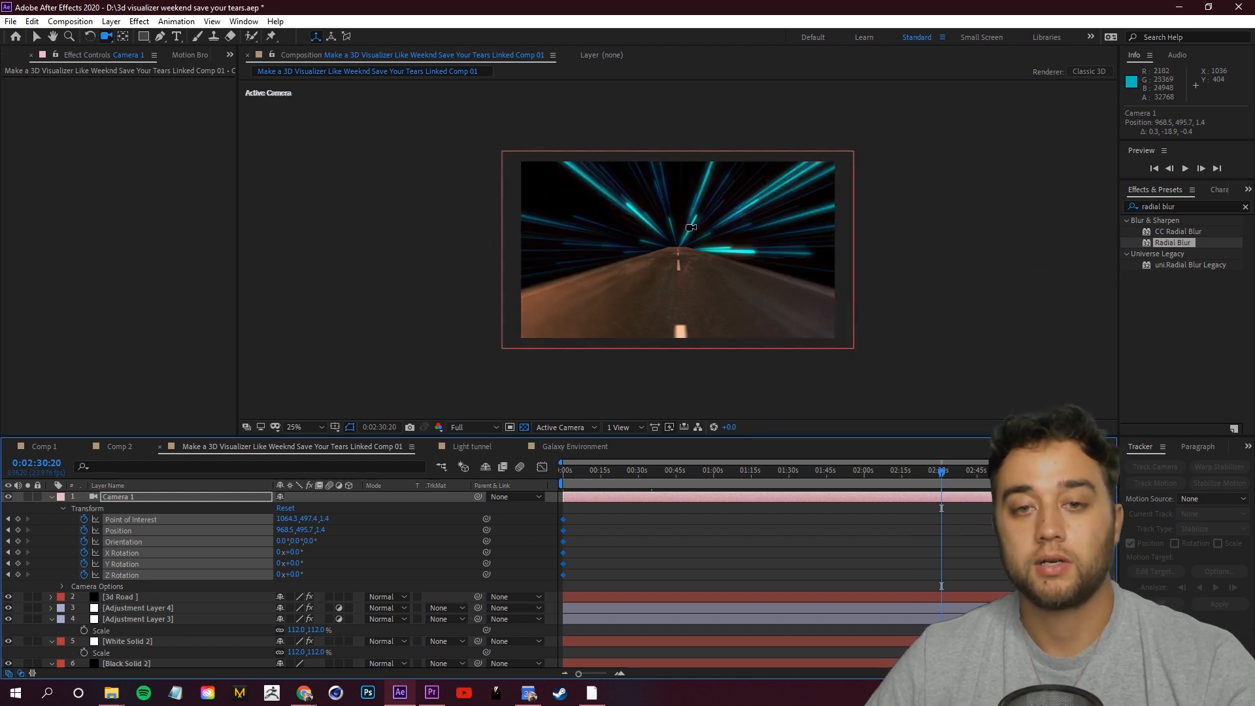
{"action": "left_click_drag", "start_coordinate": [691, 227], "coordinate": [683, 142]}
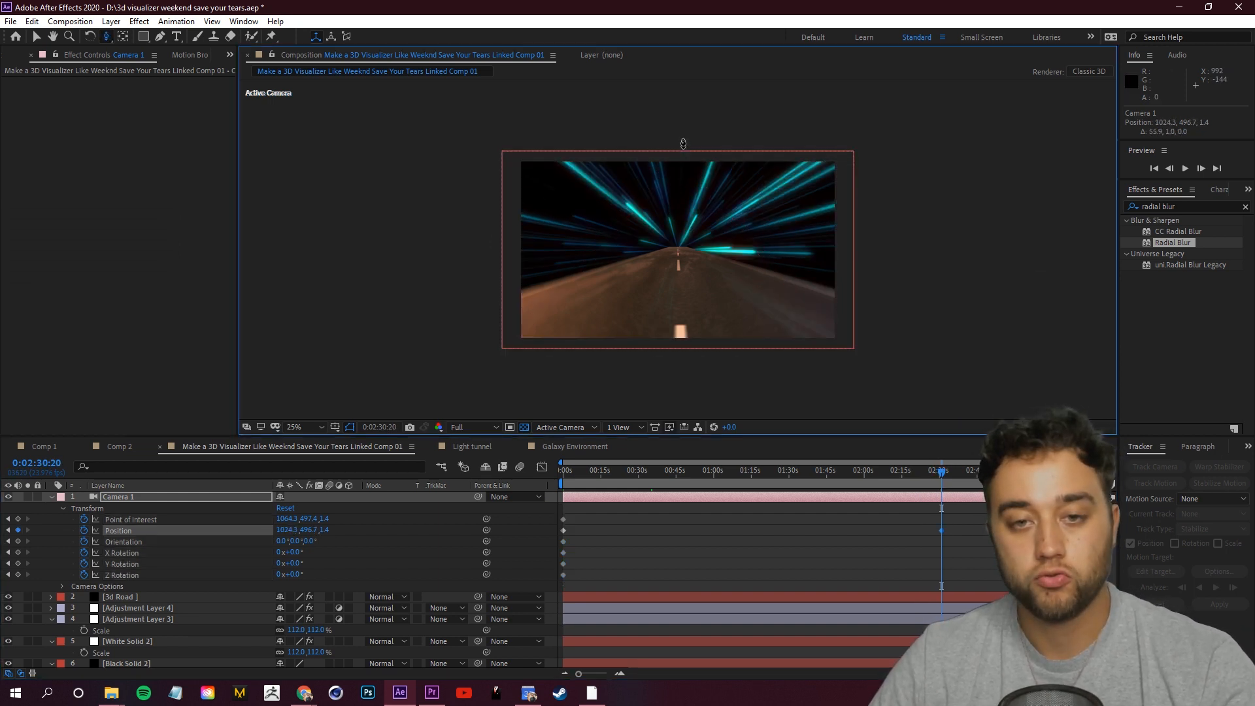
{"action": "left_click_drag", "start_coordinate": [692, 197], "coordinate": [692, 10]}
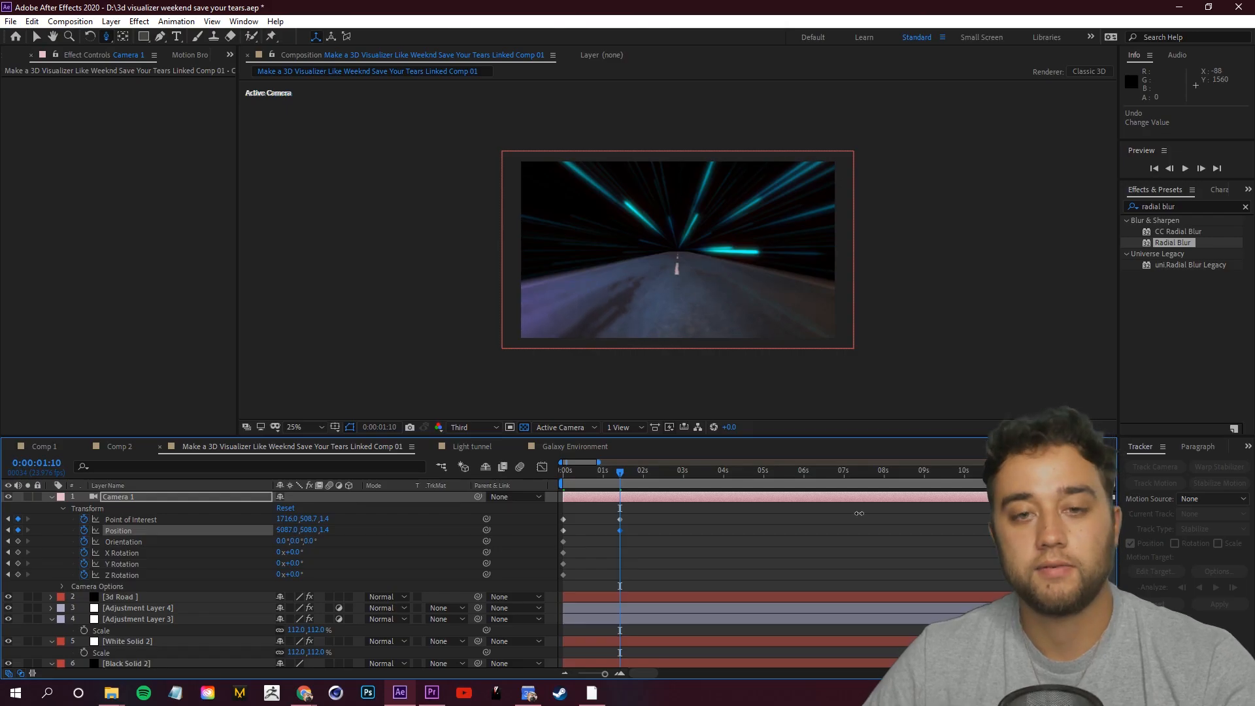
Raise the camera's X position to about 6306, preview the motion, and move its second Position keyframe to about 3 seconds
{"action": "left_click_drag", "start_coordinate": [859, 514], "coordinate": [1140, 516]}
{"action": "left_click_drag", "start_coordinate": [285, 531], "coordinate": [744, 545]}
{"action": "key", "text": "space"}
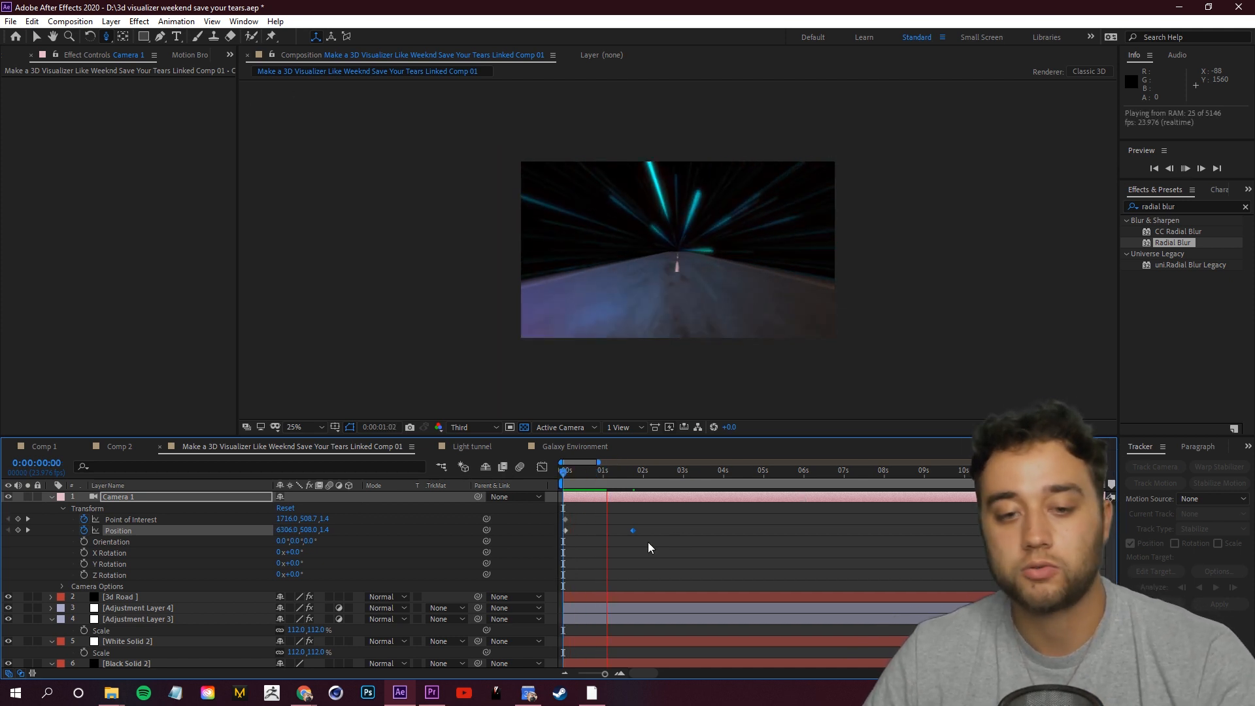
{"action": "key", "text": "space"}
{"action": "left_click_drag", "start_coordinate": [633, 531], "coordinate": [688, 532]}
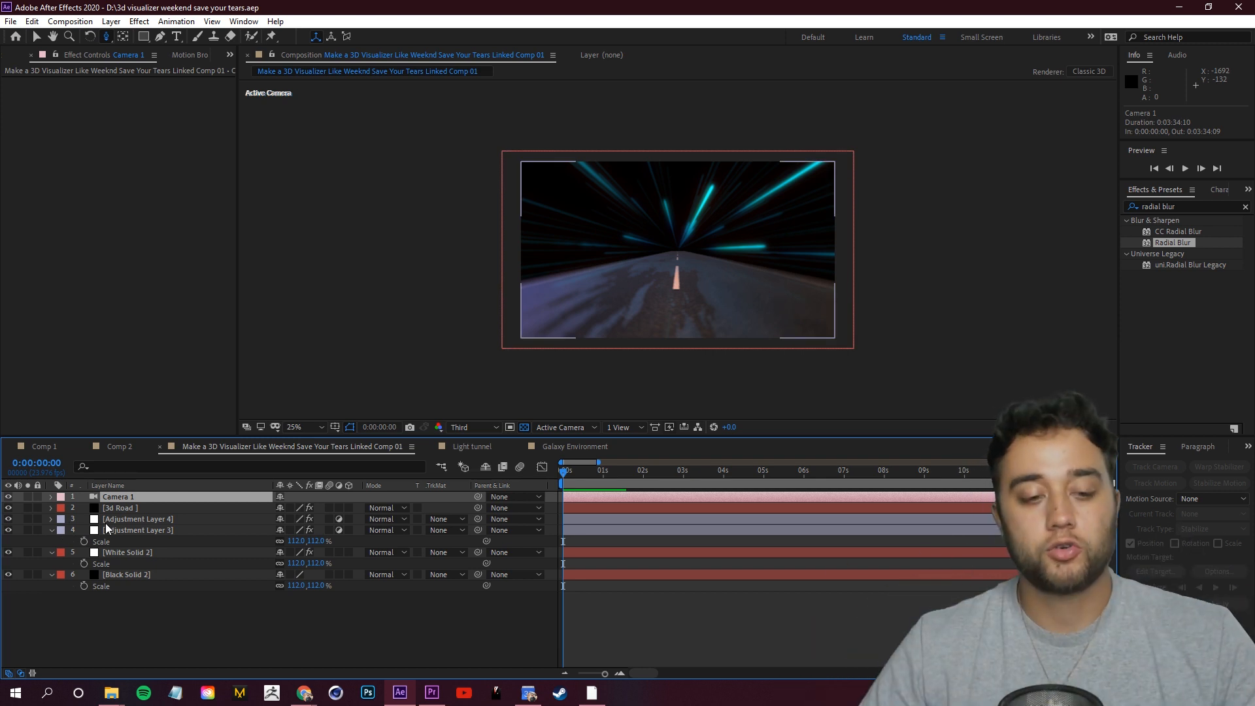
Switch to the browser and review the light-tunnel driving scenes in The Weeknd's Save Your Tears animated video
{"action": "left_click", "coordinate": [304, 693]}
{"action": "left_click", "coordinate": [257, 535]}
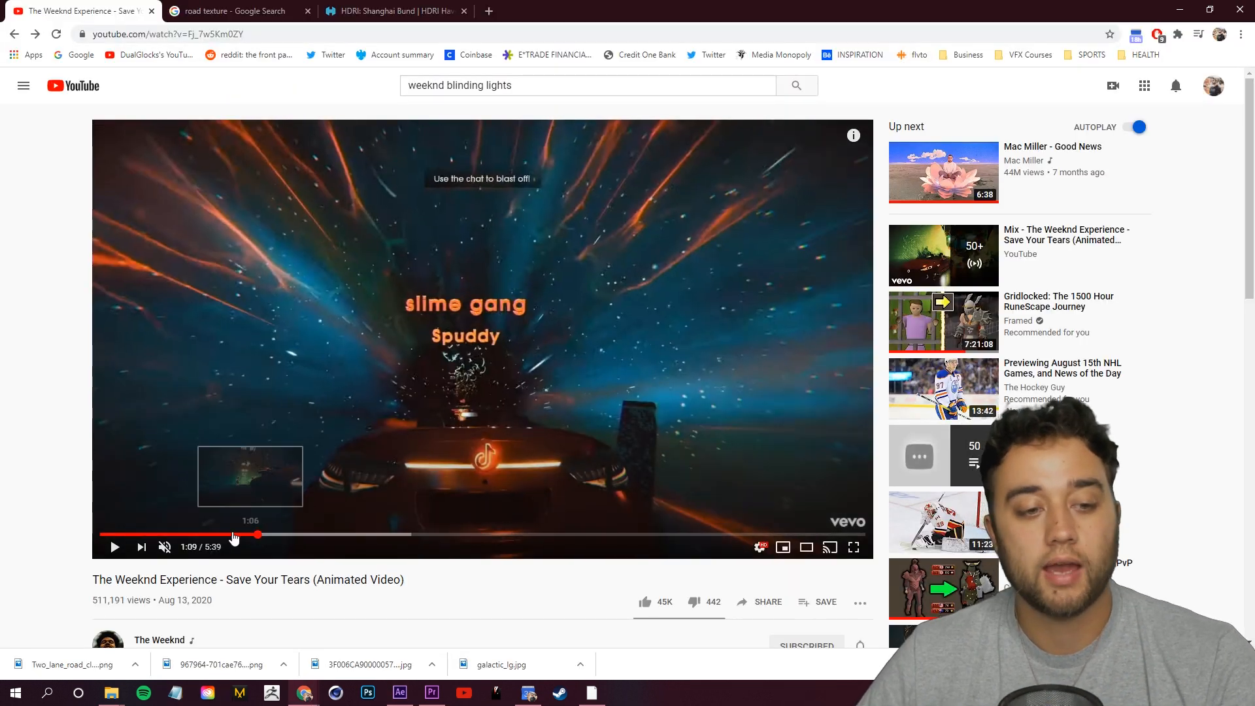
{"action": "key", "text": "space"}
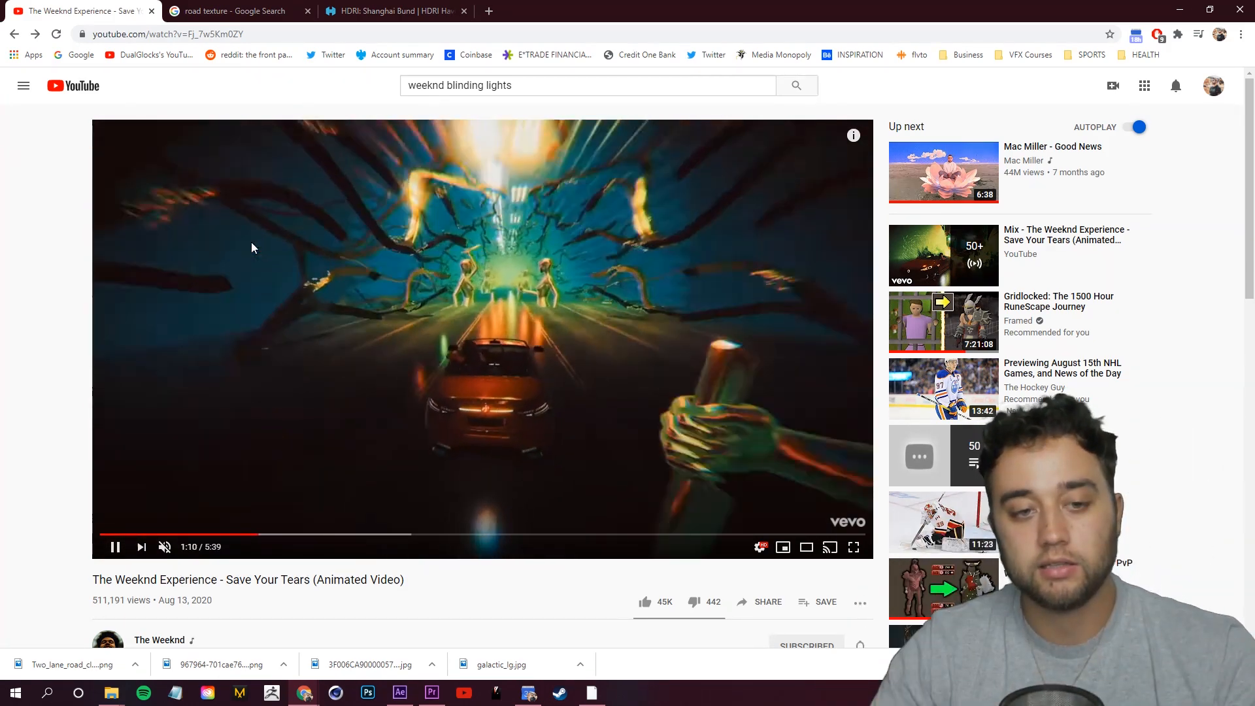
{"action": "left_click", "coordinate": [412, 535]}
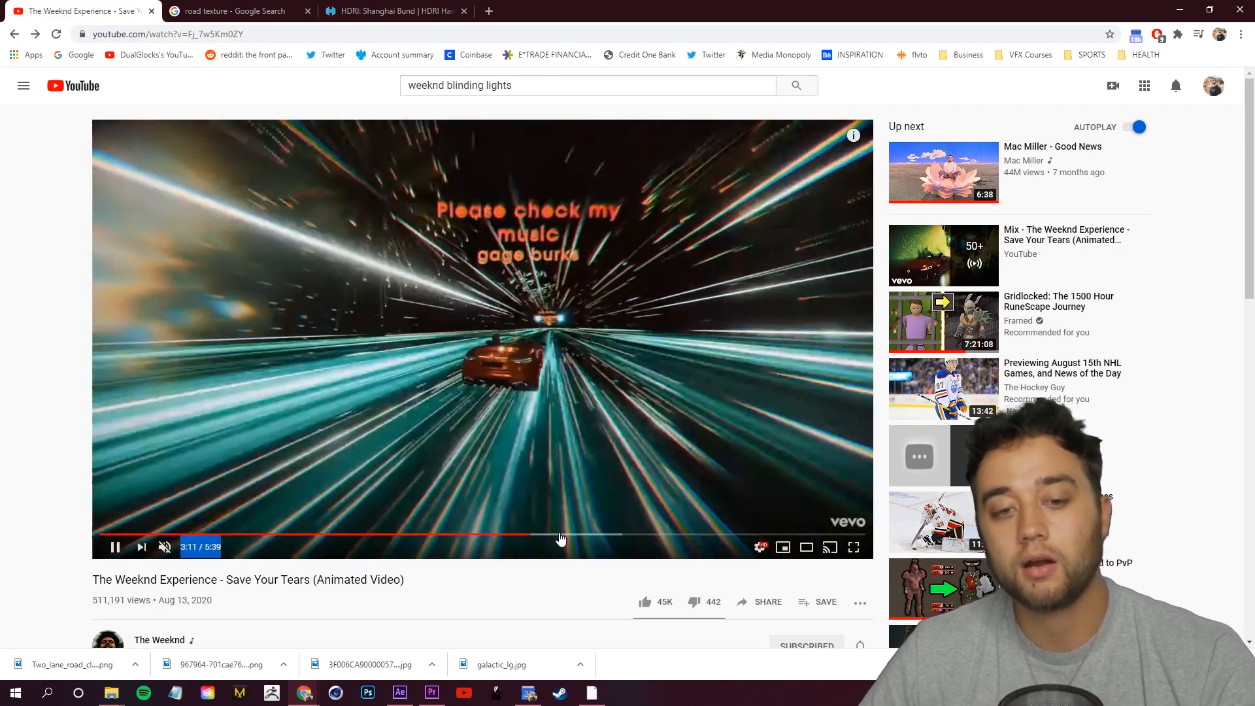
{"action": "left_click", "coordinate": [560, 535]}
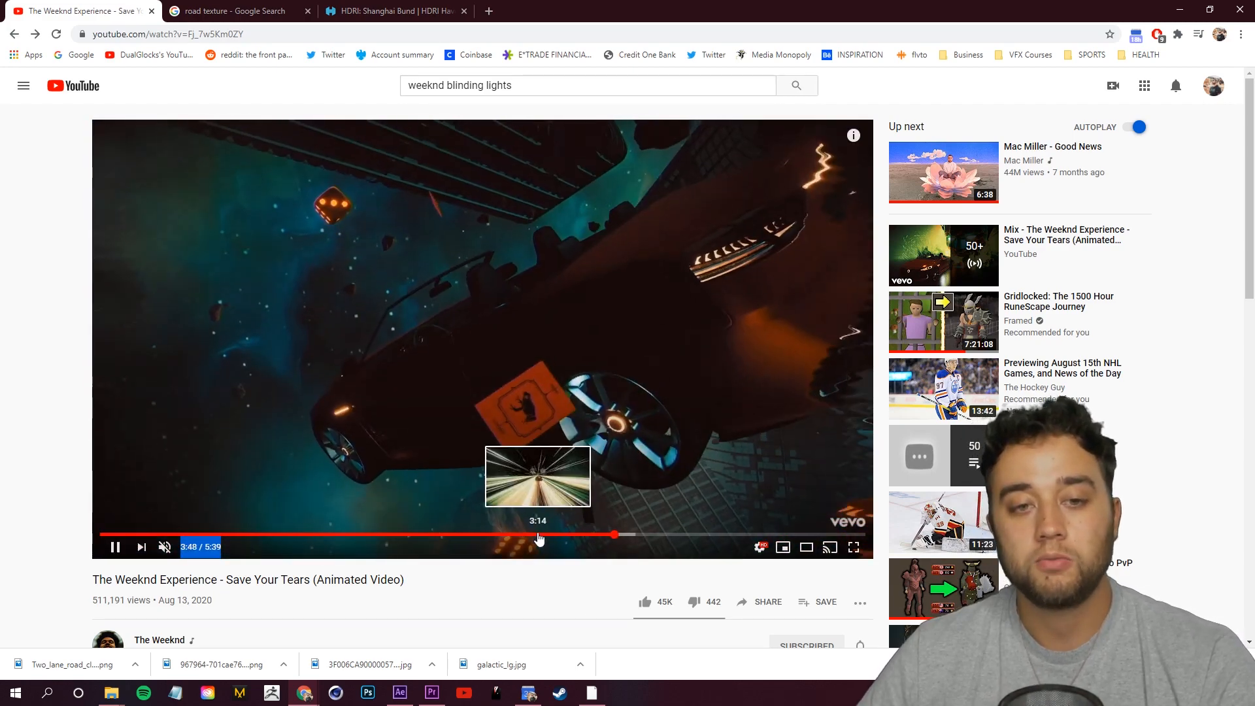
{"action": "left_click", "coordinate": [497, 535]}
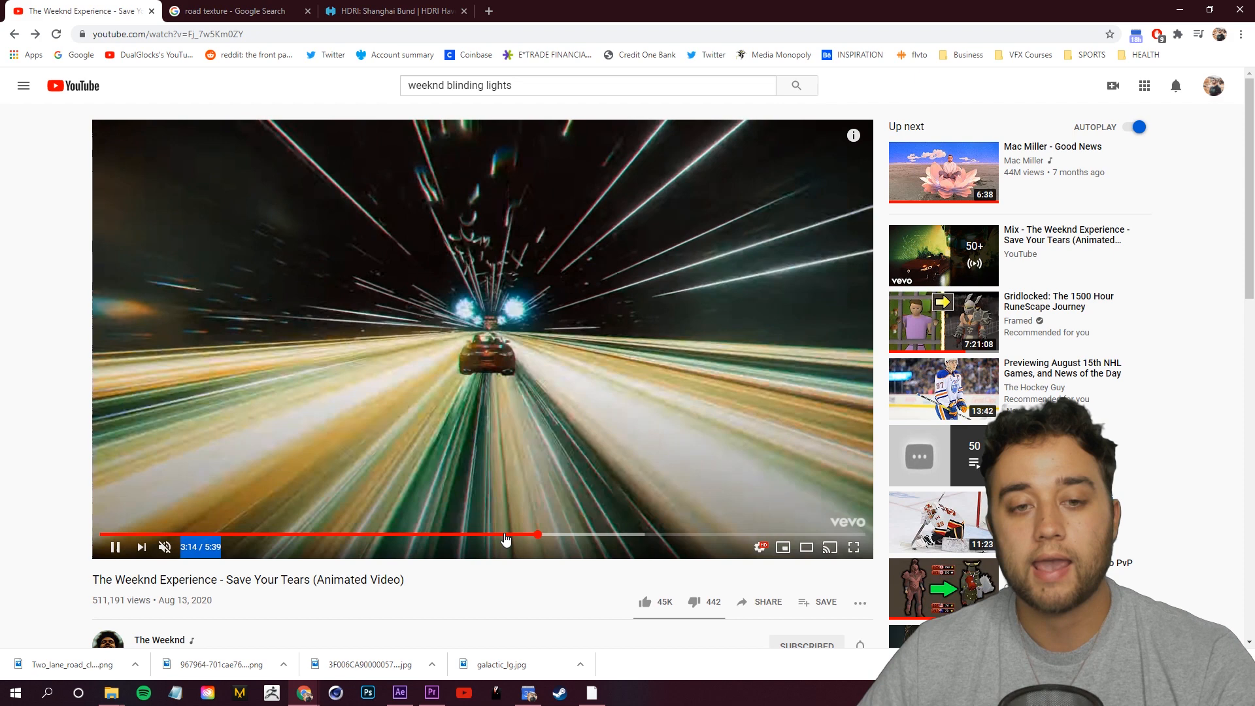
{"action": "left_click", "coordinate": [563, 534]}
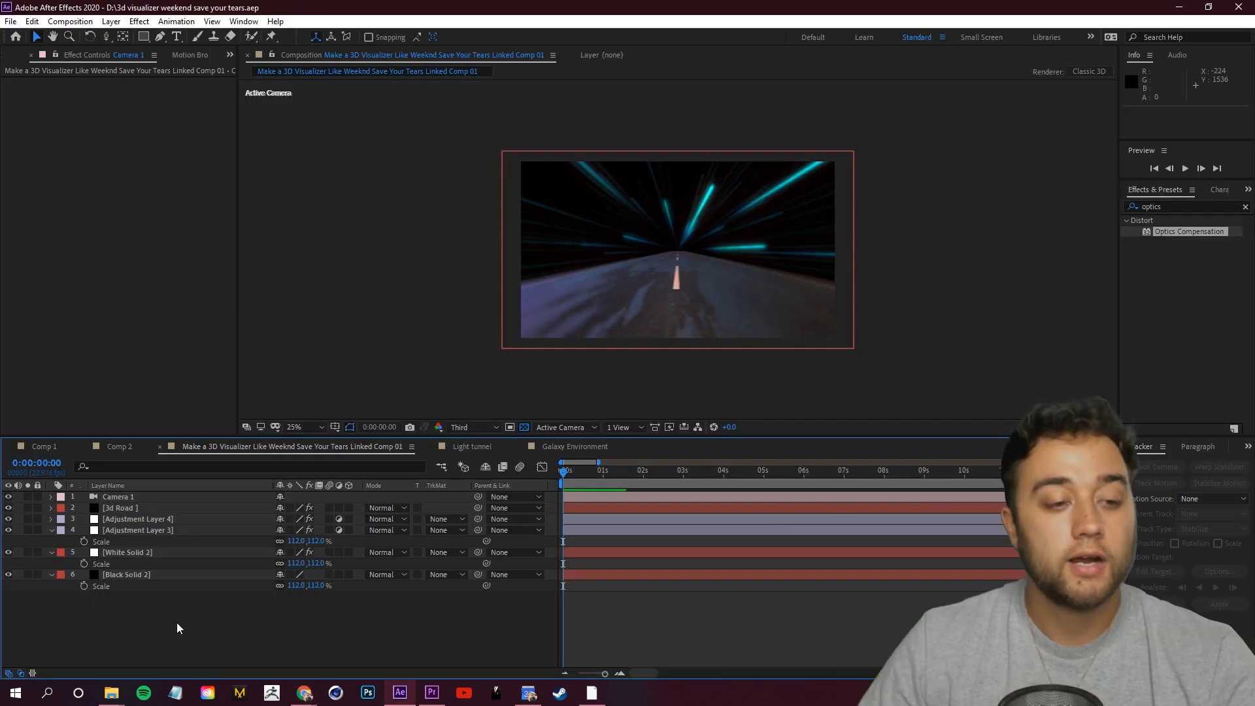
Duplicate the 3d Road layer and delete both plane models from the copy's Element scene
{"action": "left_click", "coordinate": [138, 510]}
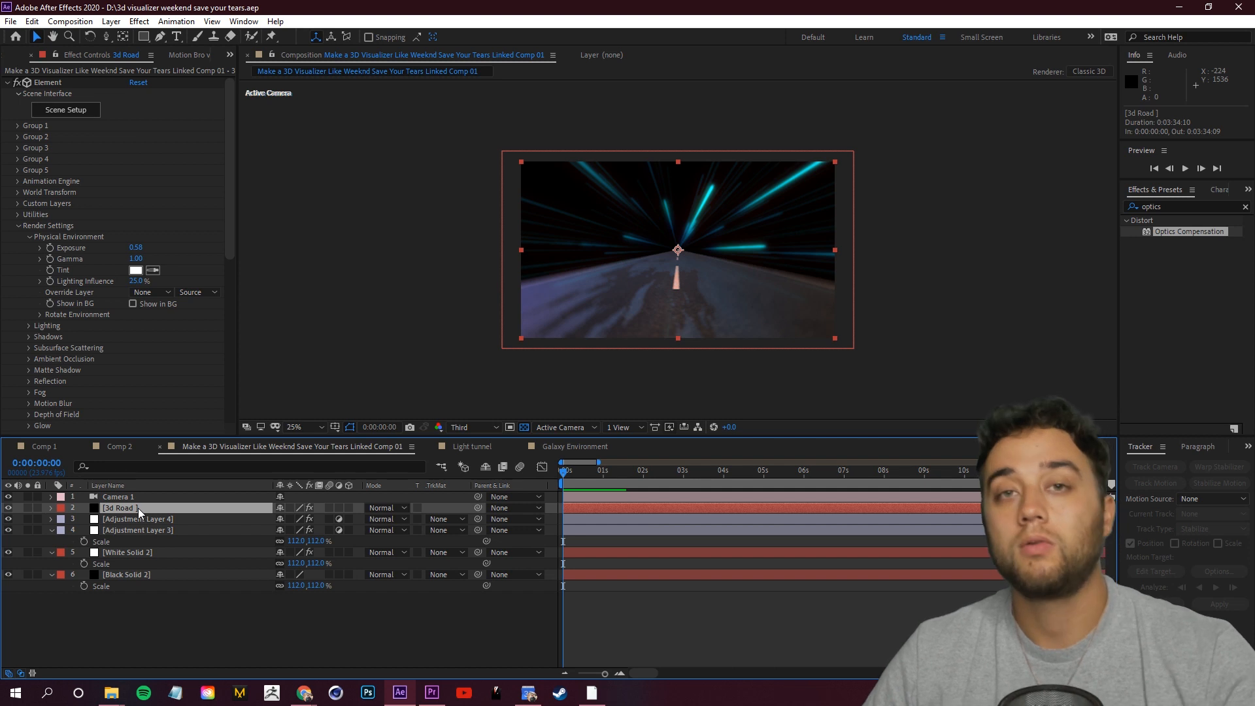
{"action": "key", "text": "ctrl+d"}
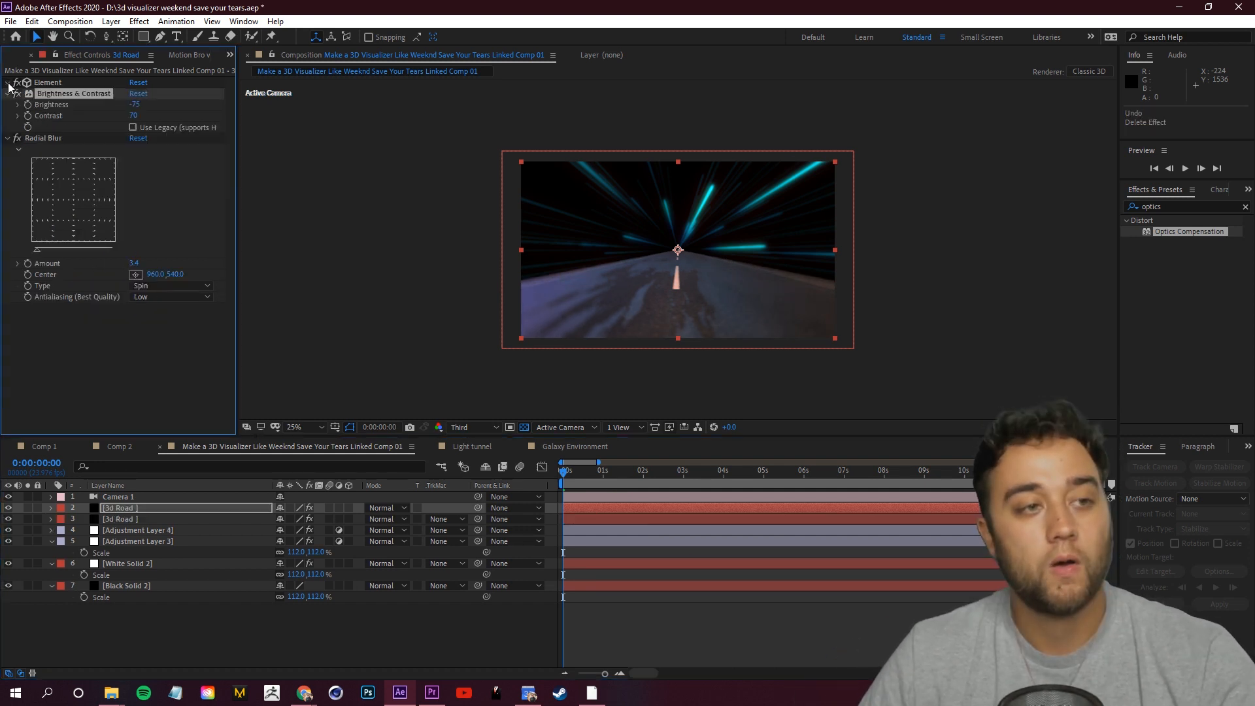
{"action": "left_click", "coordinate": [8, 83]}
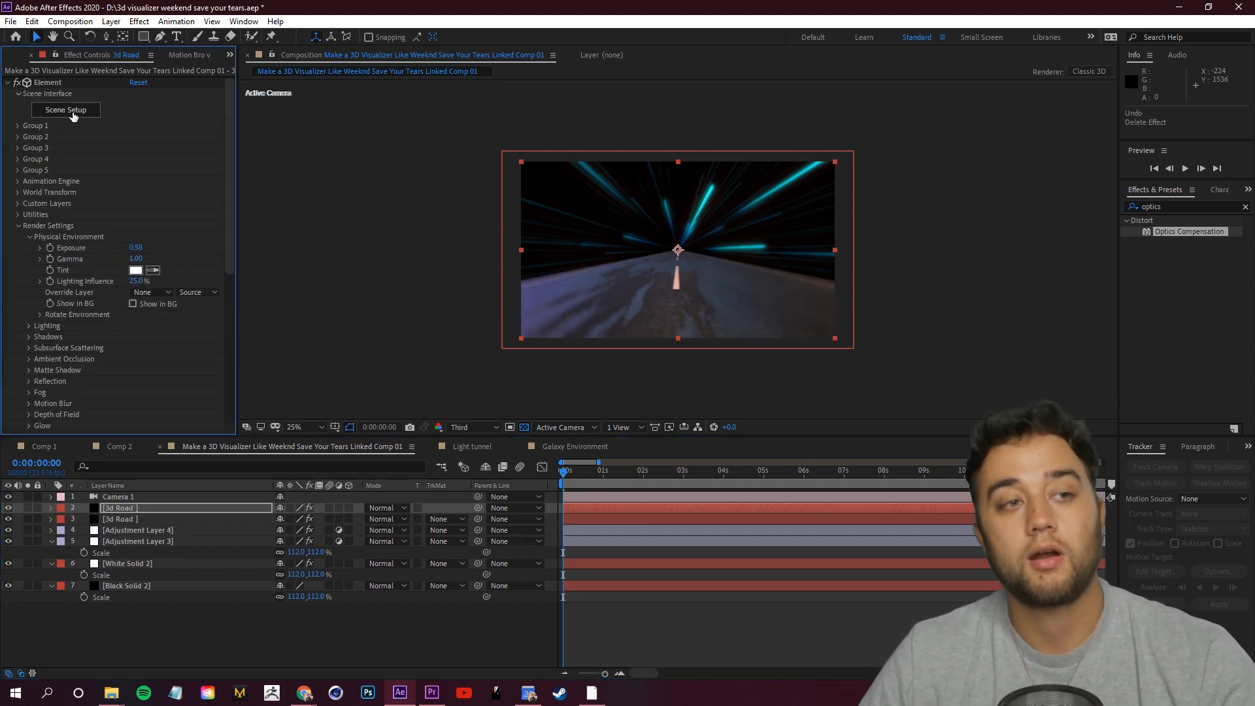
{"action": "left_click", "coordinate": [66, 110]}
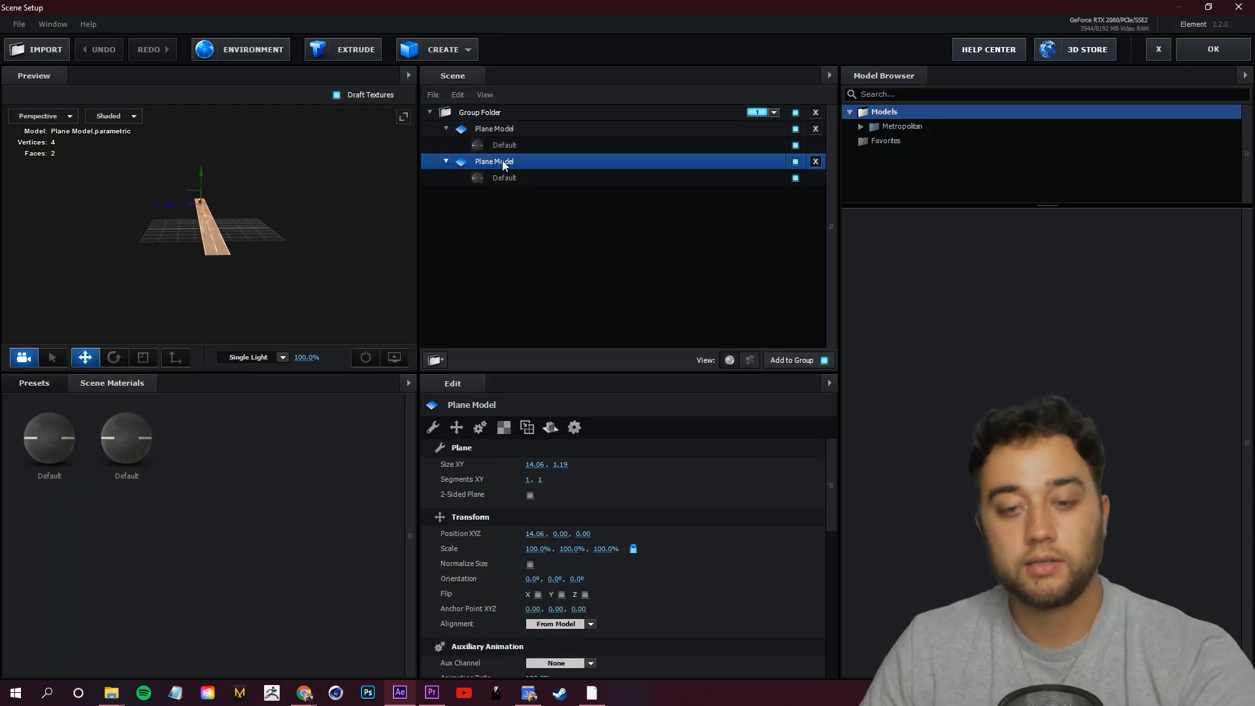
{"action": "key", "text": "Delete"}
{"action": "key", "text": "Delete"}
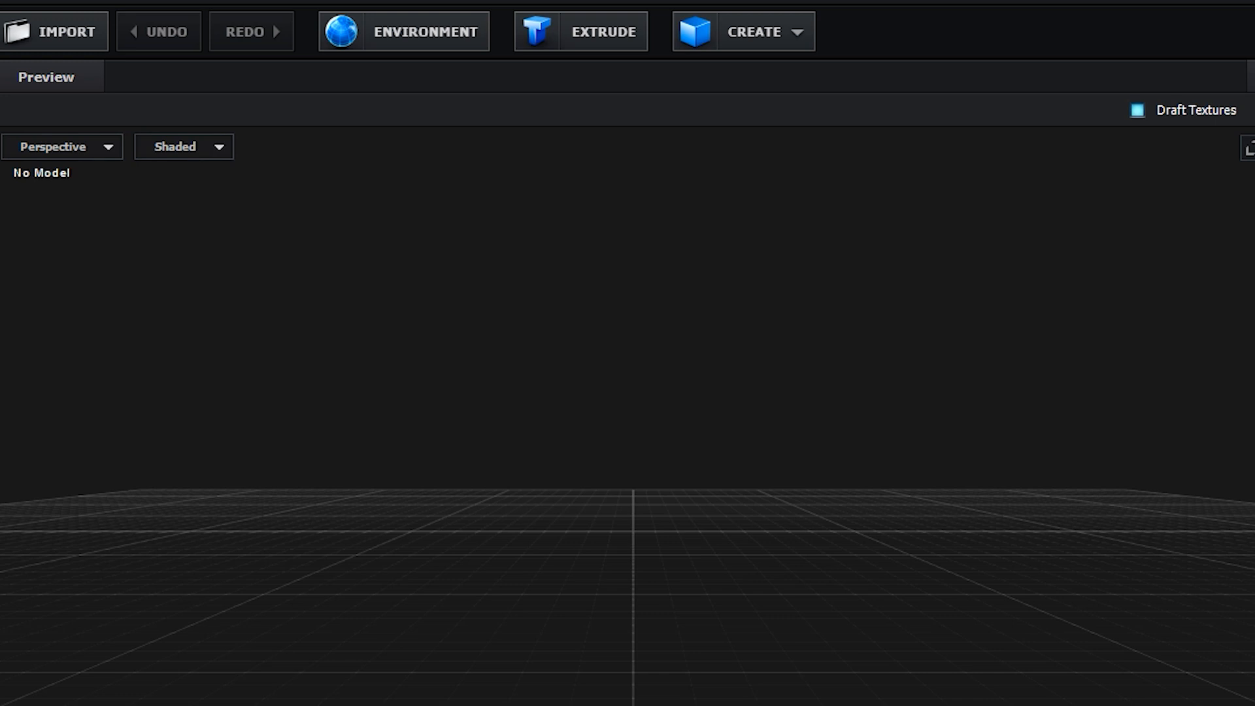
Create a tube model in the emptied Element scene
{"action": "left_click", "coordinate": [753, 31]}
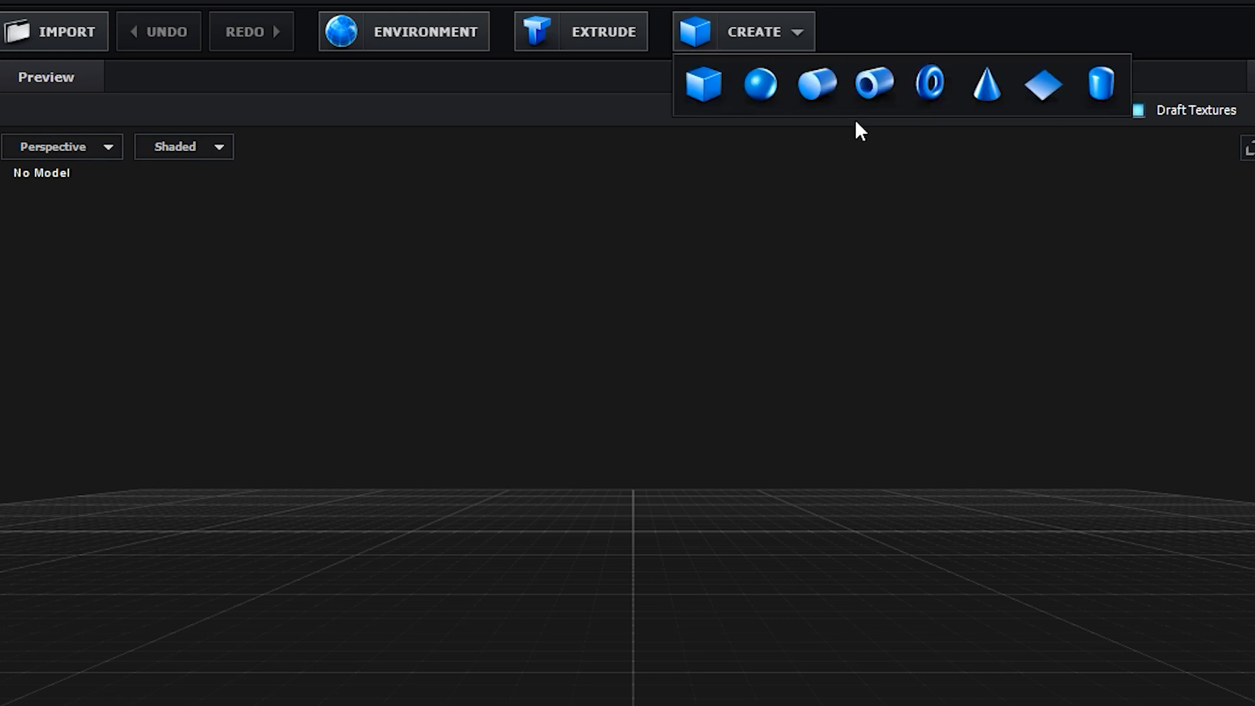
{"action": "left_click", "coordinate": [876, 84]}
{"action": "left_click_drag", "start_coordinate": [955, 465], "coordinate": [998, 632]}
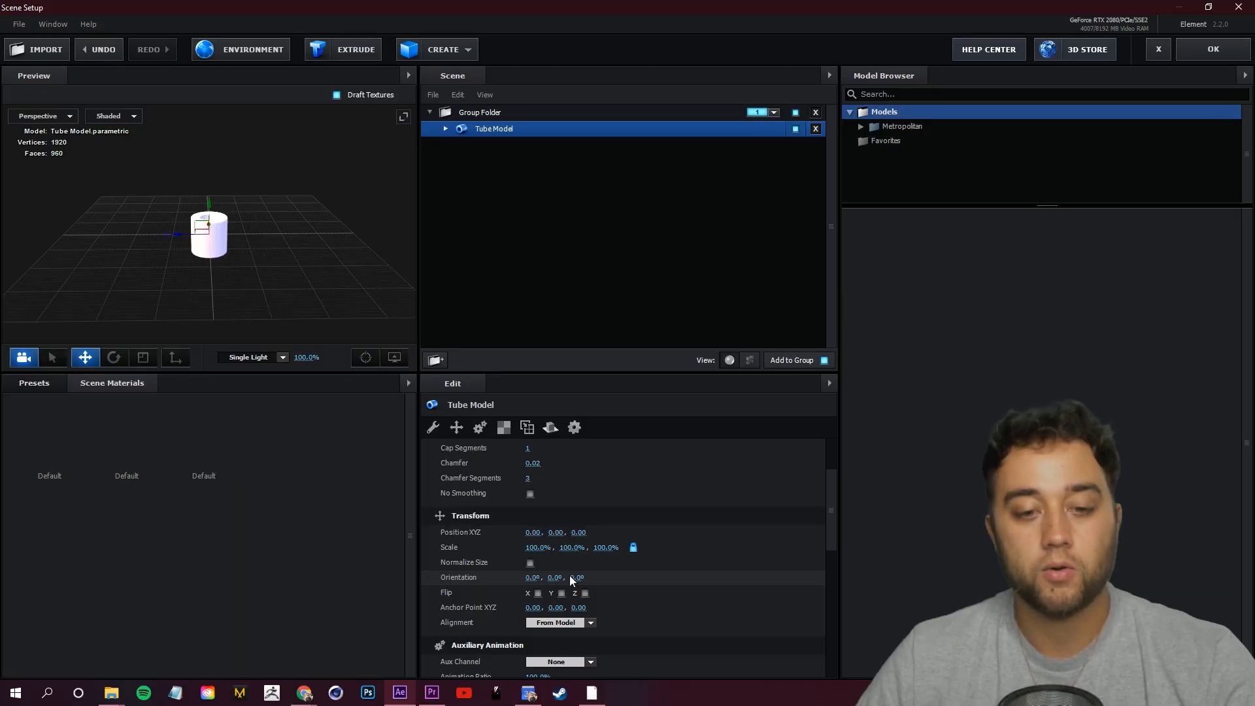
Rotate the tube to lie along the road by setting its Z orientation to 90°
{"action": "left_click_drag", "start_coordinate": [572, 576], "coordinate": [640, 590]}
{"action": "key", "text": "ctrl+z"}
{"action": "left_click_drag", "start_coordinate": [721, 591], "coordinate": [723, 591]}
{"action": "scroll", "coordinate": [209, 285], "scroll_direction": "up", "scroll_amount": 5}
{"action": "left_click_drag", "start_coordinate": [258, 284], "coordinate": [226, 282]}
{"action": "left_click_drag", "start_coordinate": [580, 578], "coordinate": [572, 578]}
{"action": "left_click", "coordinate": [579, 579]}
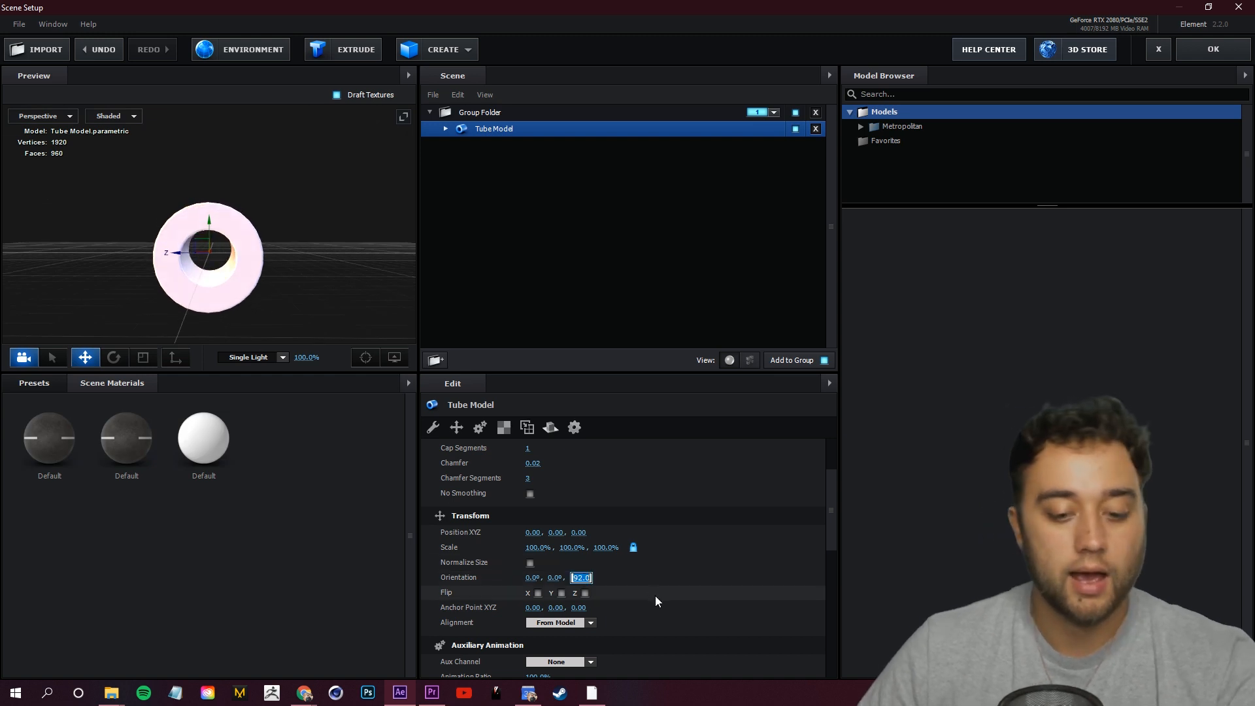
{"action": "type", "text": "90"}
{"action": "key", "text": "Return"}
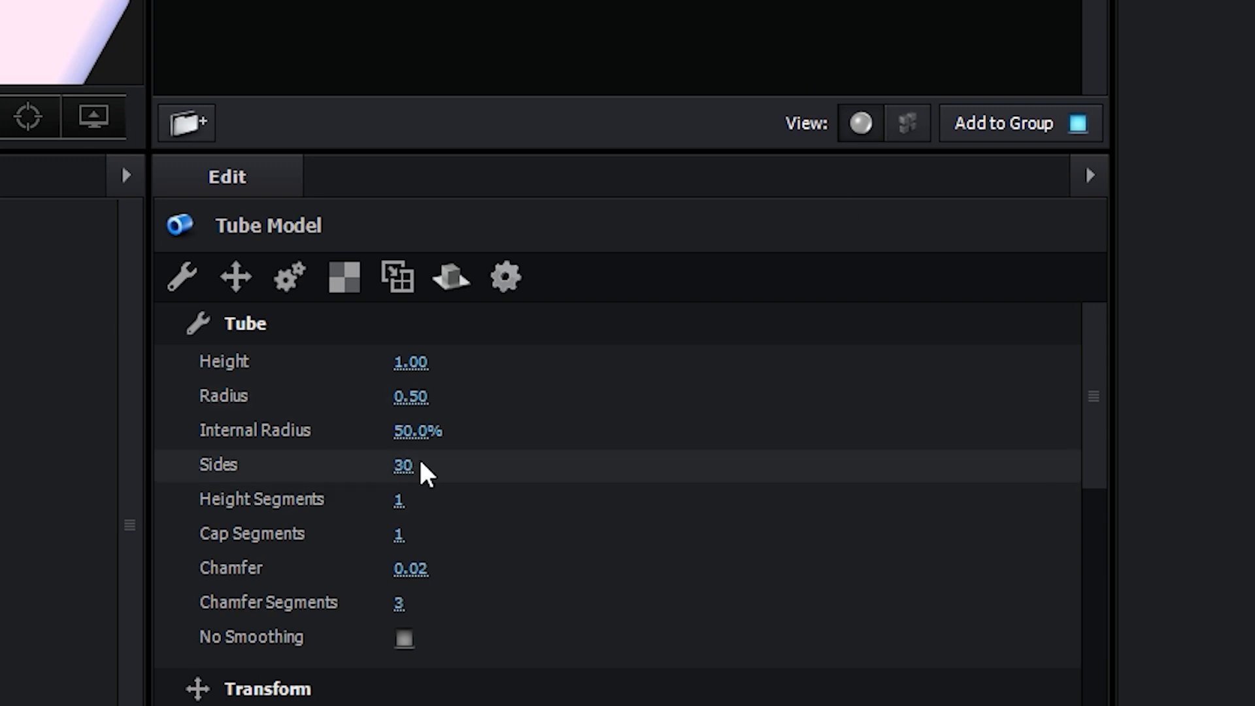
Try different side counts on the tube, settling on 134 sides with 84 height segments and a 0.24 chamfer
{"action": "left_click_drag", "start_coordinate": [535, 469], "coordinate": [589, 469]}
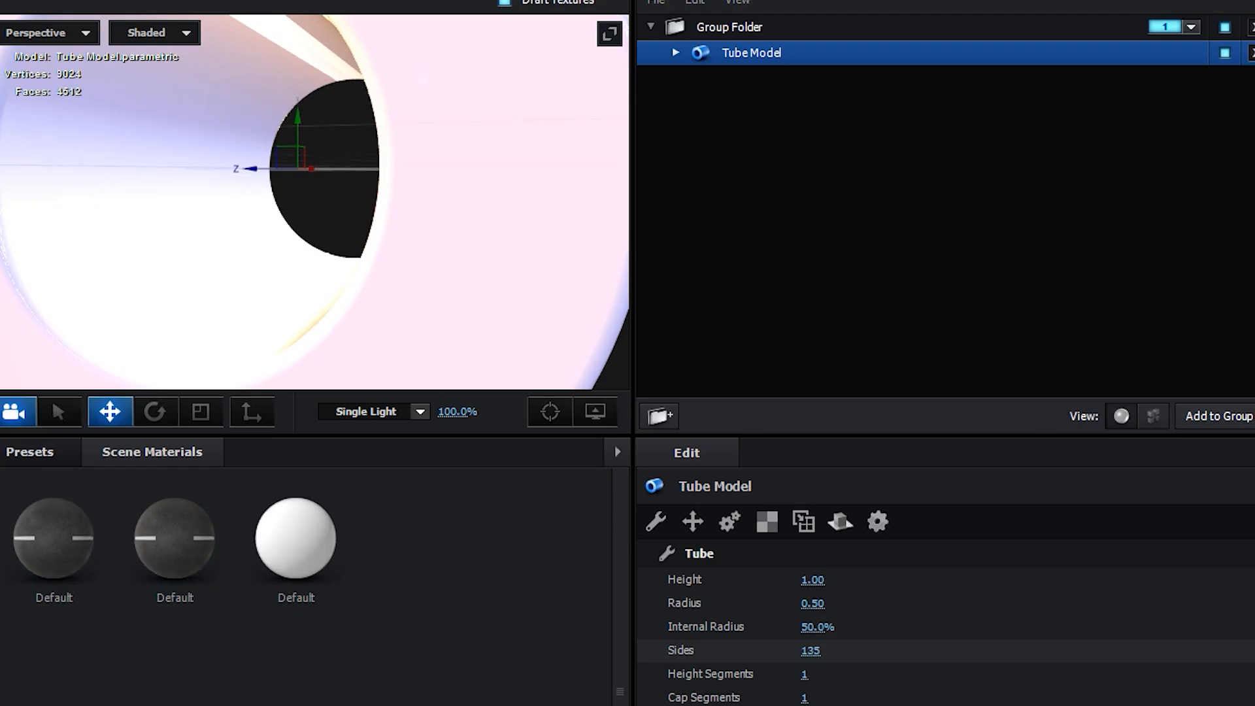
{"action": "left_click_drag", "start_coordinate": [1242, 677], "coordinate": [641, 627]}
{"action": "left_click_drag", "start_coordinate": [327, 190], "coordinate": [446, 269]}
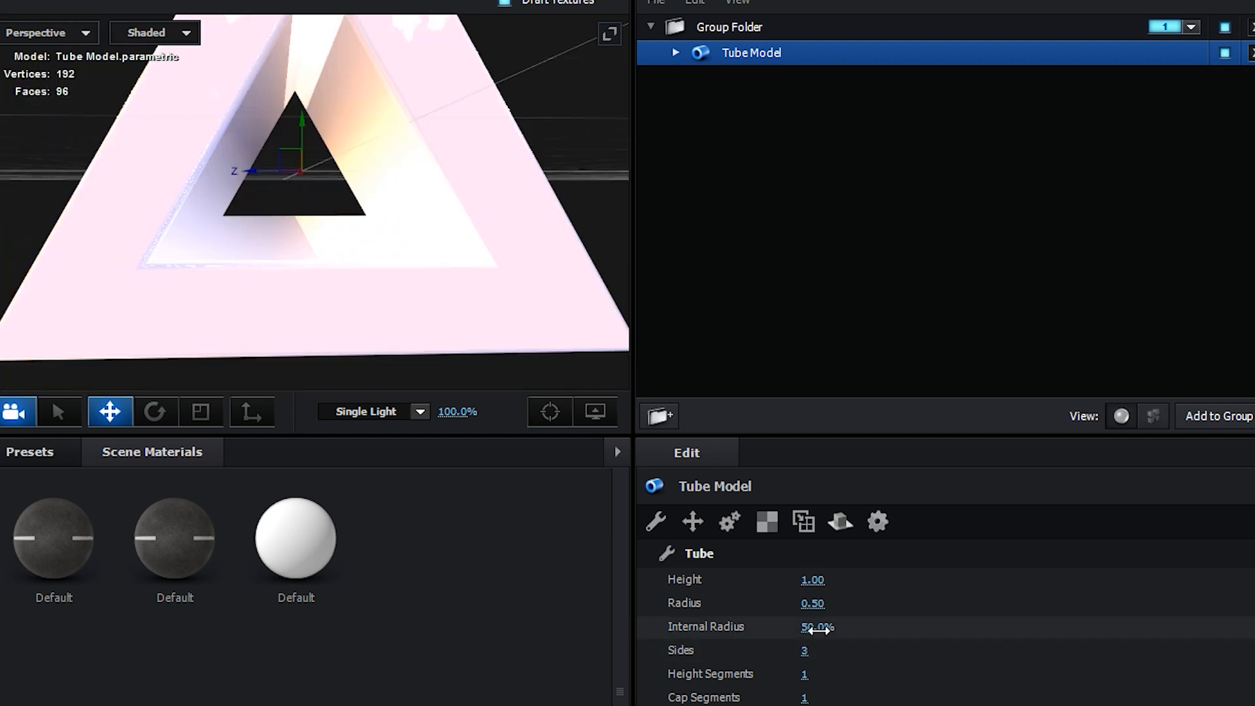
{"action": "left_click_drag", "start_coordinate": [807, 650], "coordinate": [849, 650]}
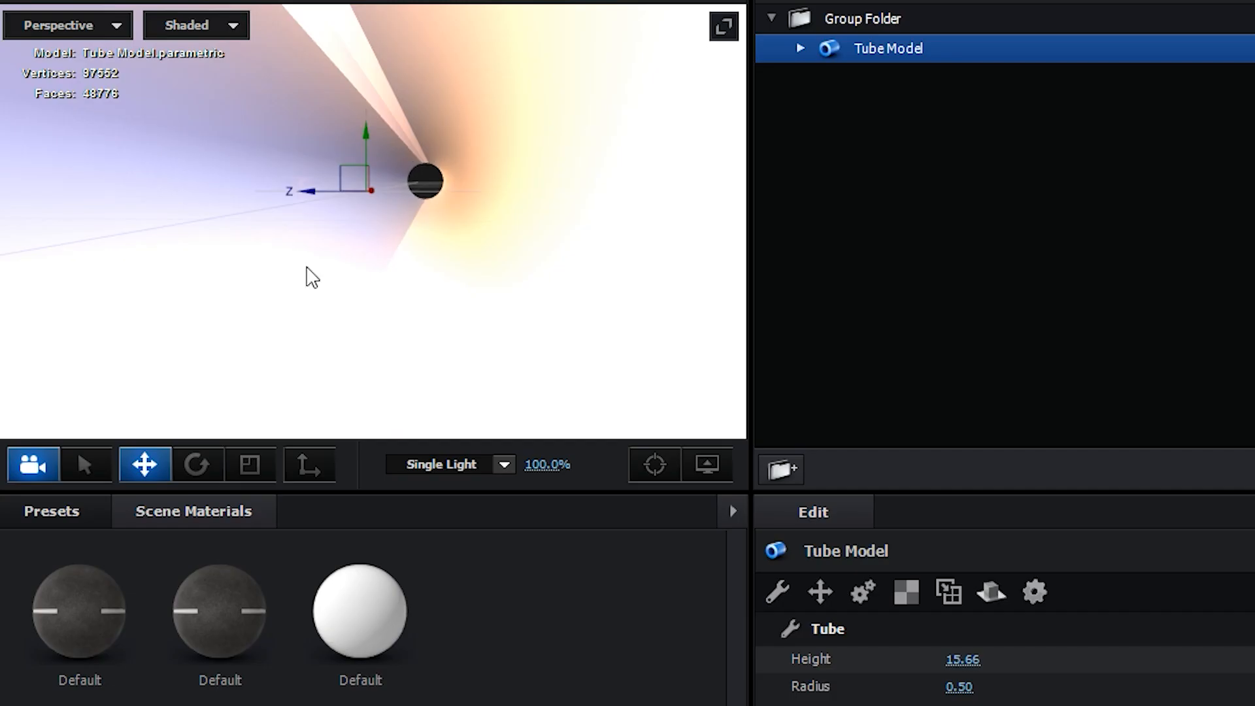
Set the tube's height to 9.73, check it in the preview, and apply the Element scene
{"action": "left_click_drag", "start_coordinate": [312, 278], "coordinate": [359, 302]}
{"action": "left_click_drag", "start_coordinate": [963, 659], "coordinate": [40, 560]}
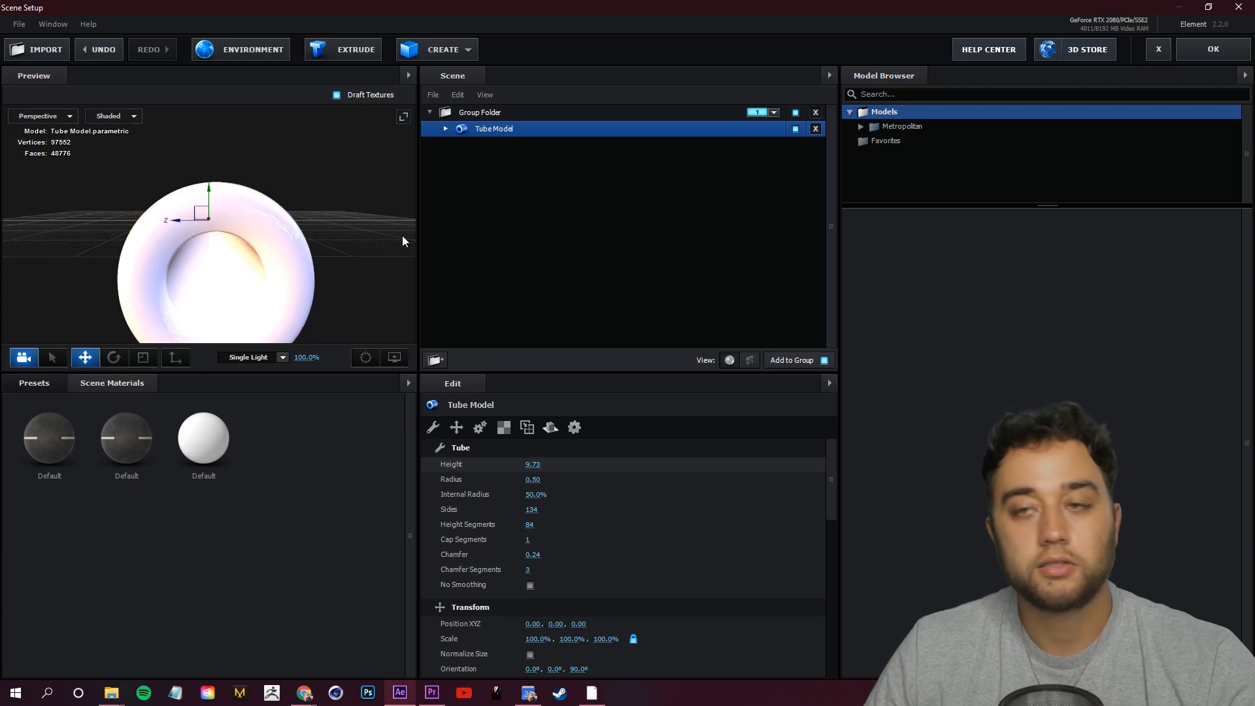
{"action": "left_click_drag", "start_coordinate": [403, 241], "coordinate": [85, 250]}
{"action": "left_click", "coordinate": [1214, 49]}
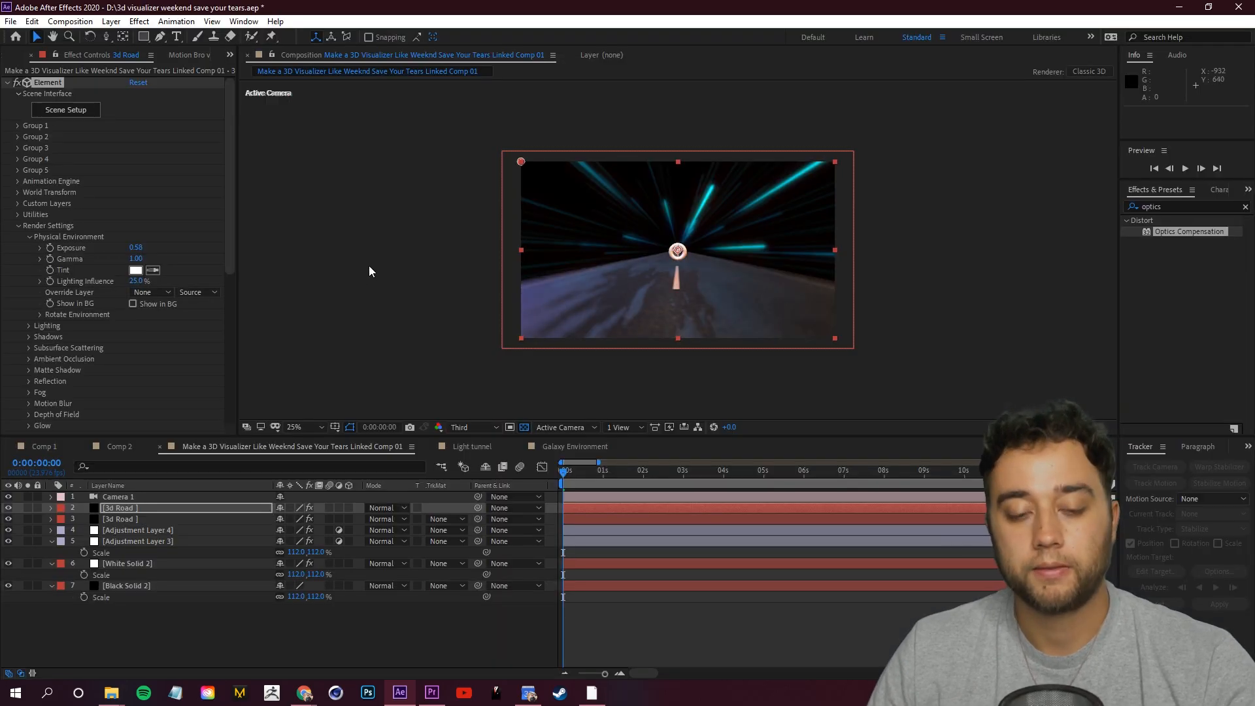
Set the Element World Position X of the duplicated 3d Road layer to 1423
{"action": "left_click", "coordinate": [138, 506]}
{"action": "left_click", "coordinate": [18, 225]}
{"action": "left_click", "coordinate": [19, 192]}
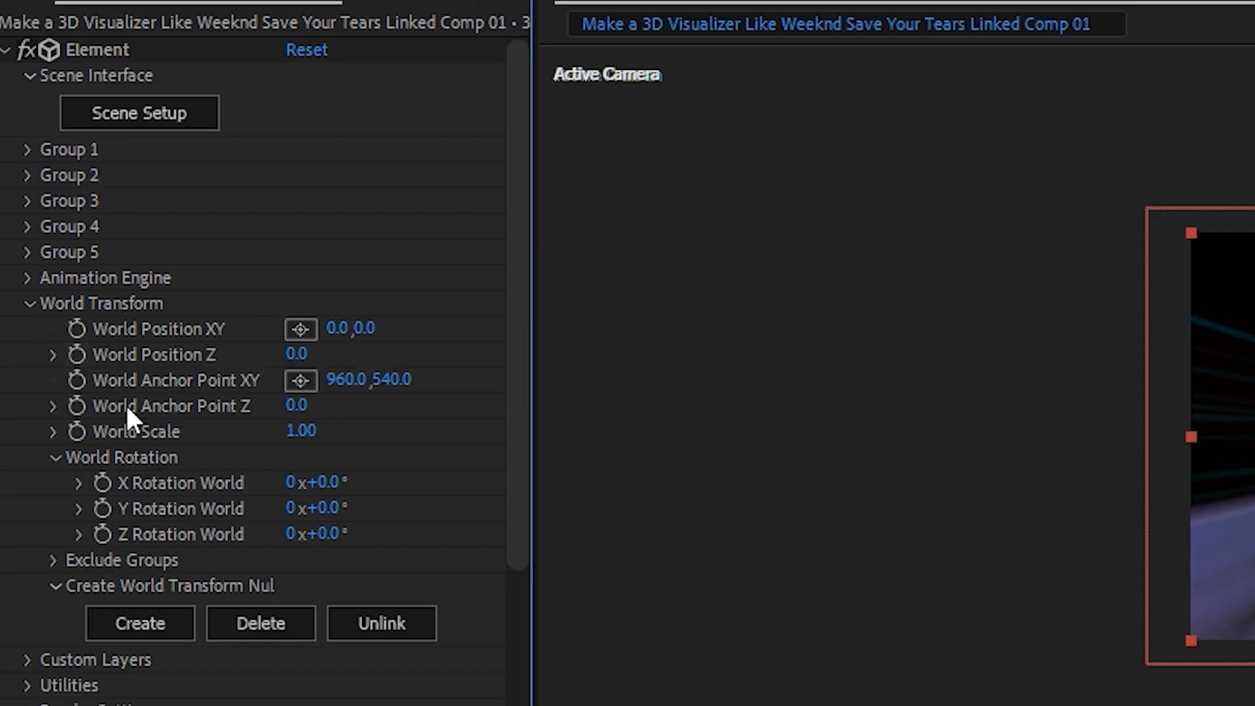
{"action": "left_click_drag", "start_coordinate": [337, 328], "coordinate": [108, 325]}
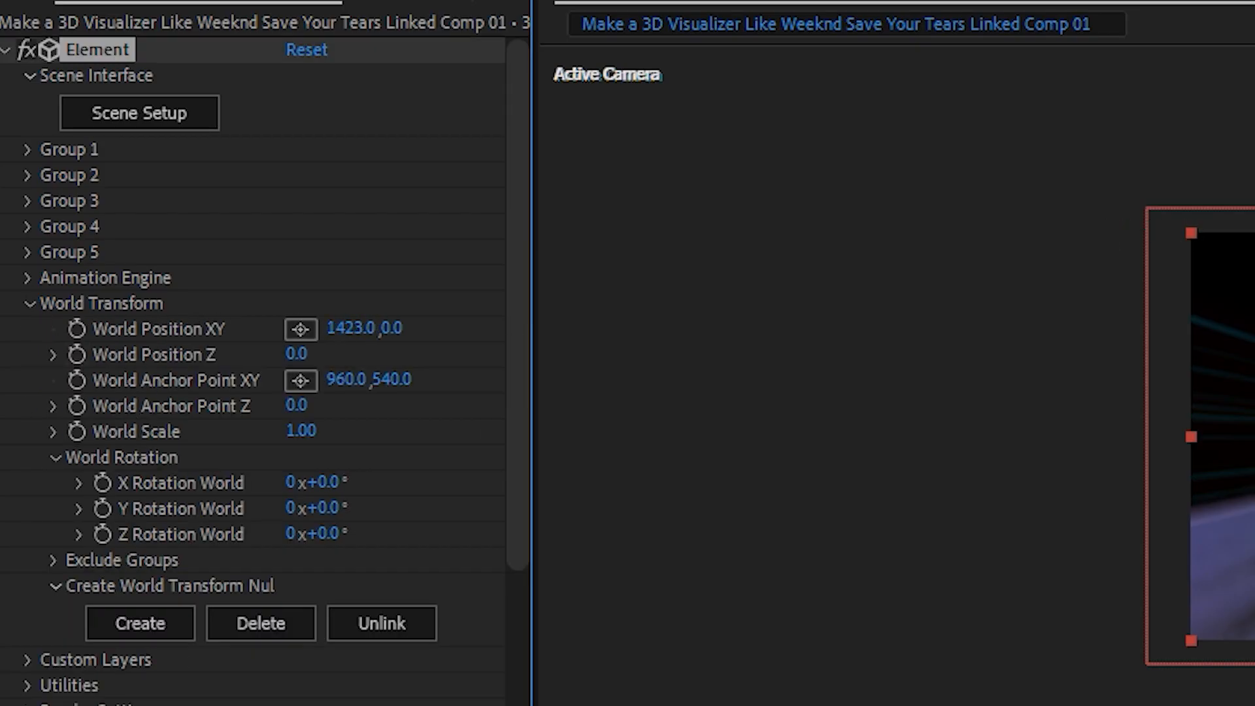
Set the duplicated 3d Road layer's Element World Position XY to 4320, -51 and preview the result
{"action": "left_click_drag", "start_coordinate": [1205, 404], "coordinate": [1119, 312]}
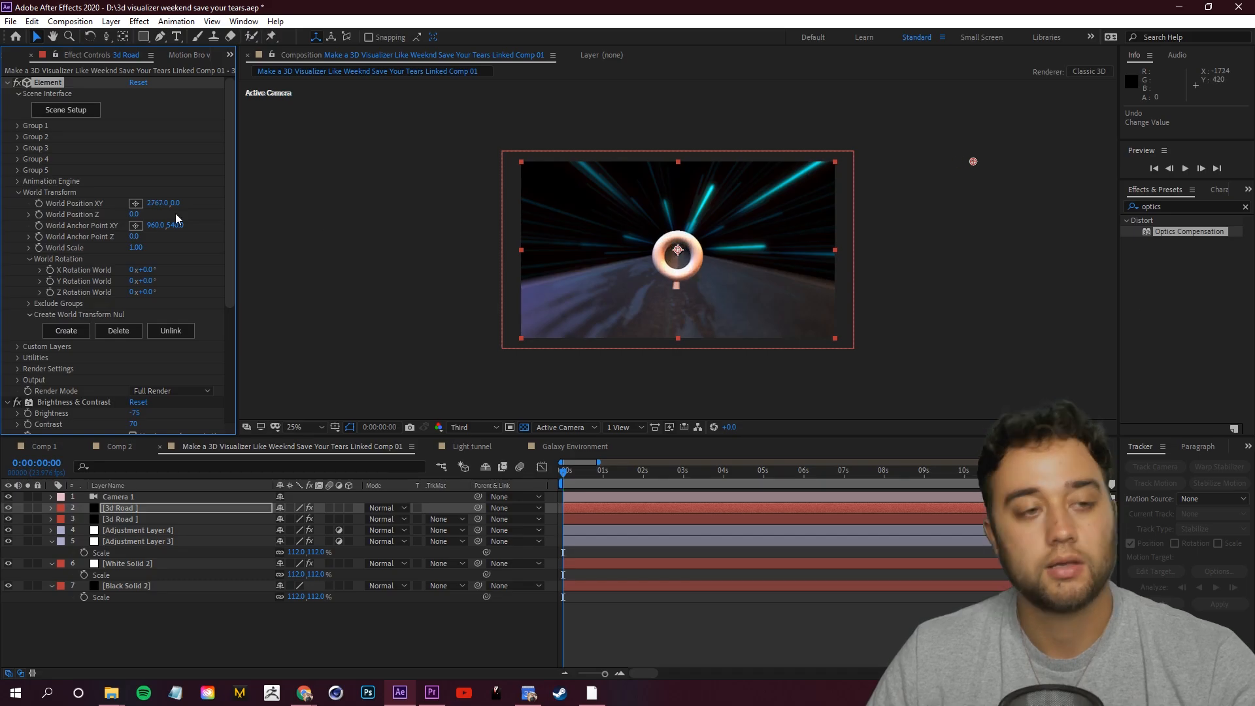
{"action": "left_click_drag", "start_coordinate": [265, 204], "coordinate": [796, 269]}
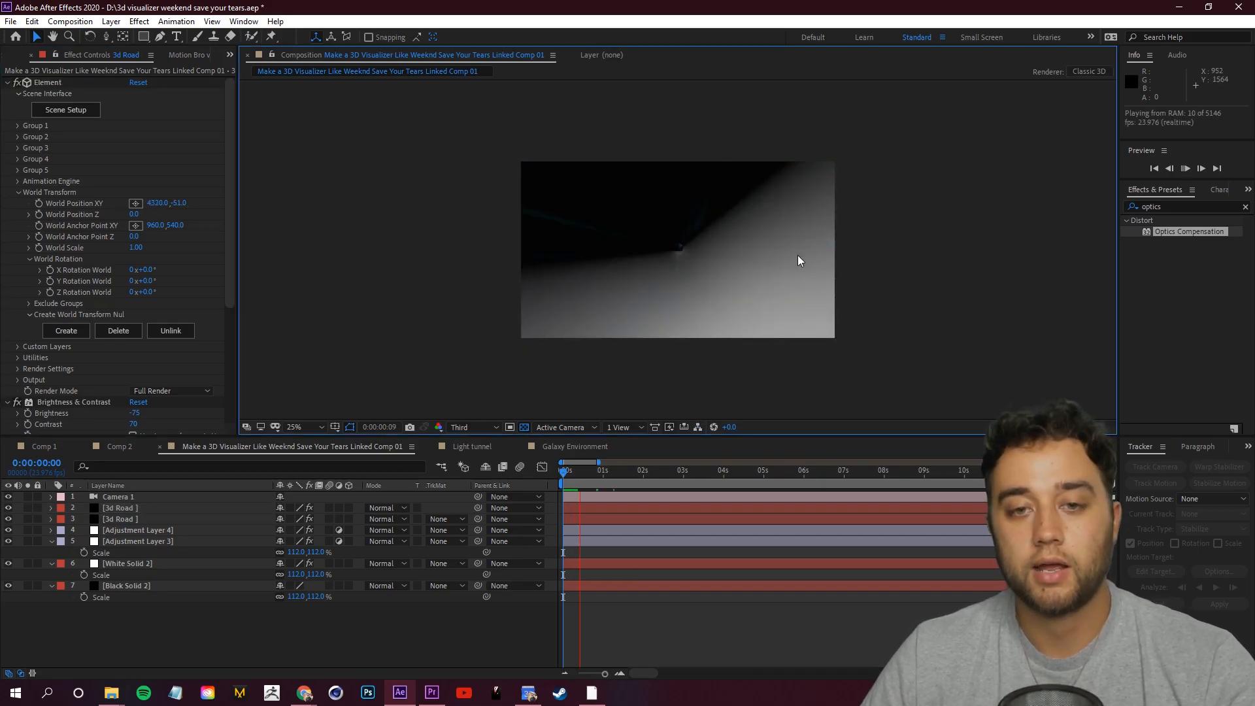
{"action": "key", "text": "space"}
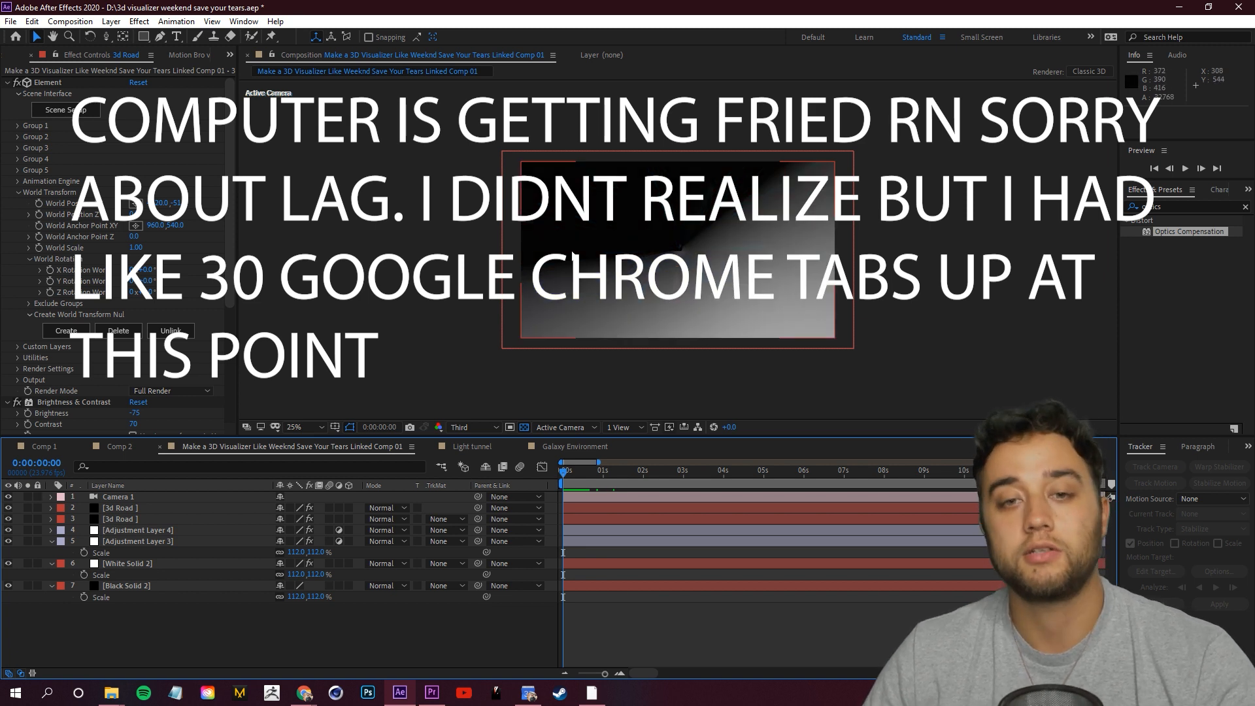
Rename the upper 3d Road layer as 3d tunnel, move it beneath the other 3d Road layer, and preview the road
{"action": "left_click", "coordinate": [146, 508]}
{"action": "right_click", "coordinate": [145, 516]}
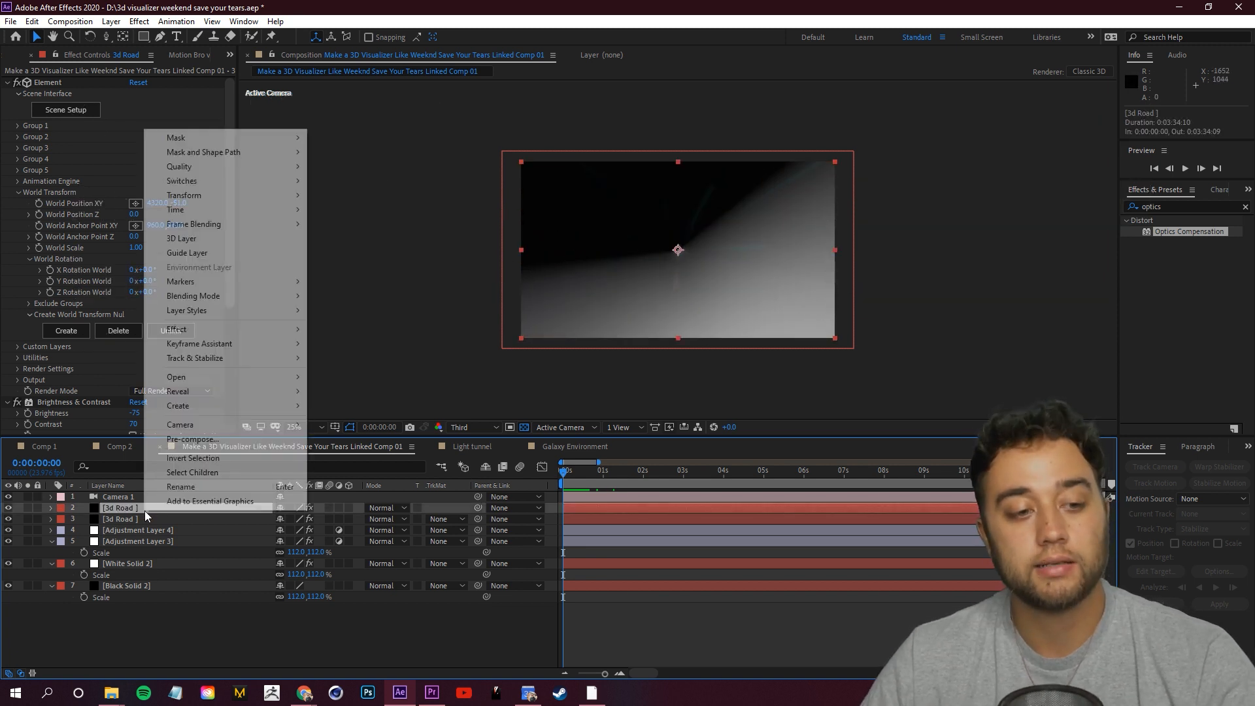
{"action": "type", "text": "3d tunnel"}
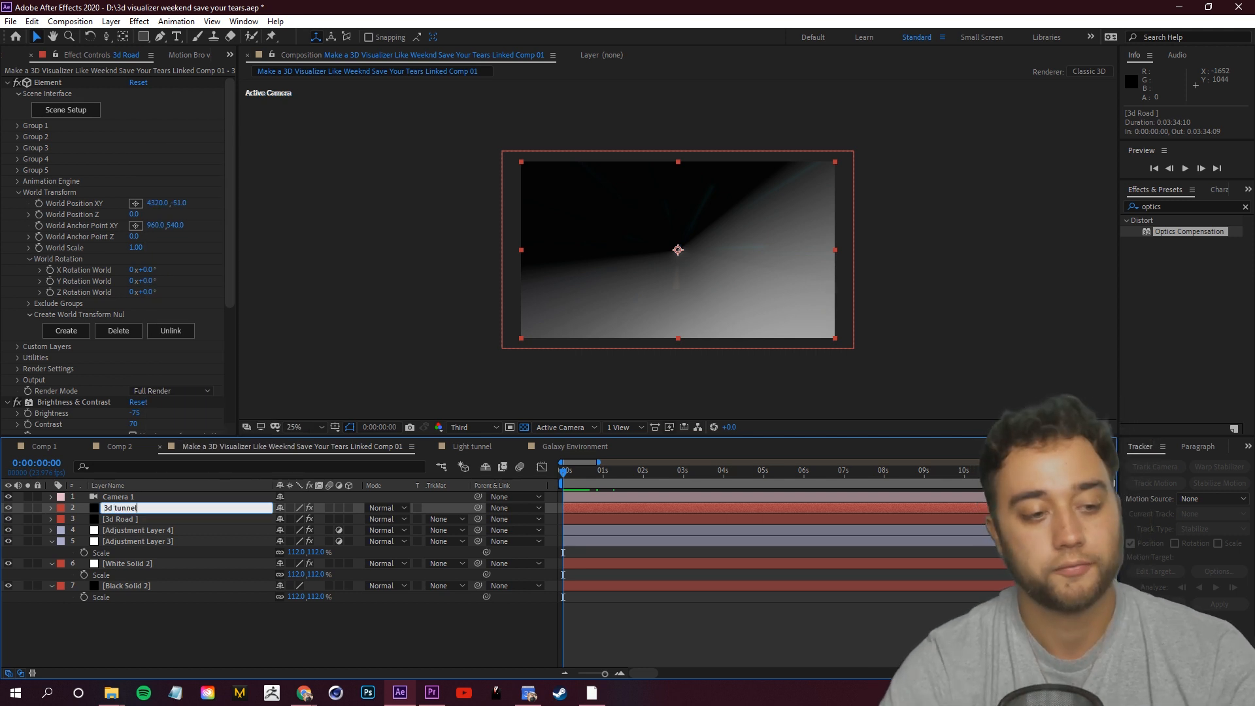
{"action": "key", "text": "Return"}
{"action": "left_click_drag", "start_coordinate": [130, 509], "coordinate": [134, 523]}
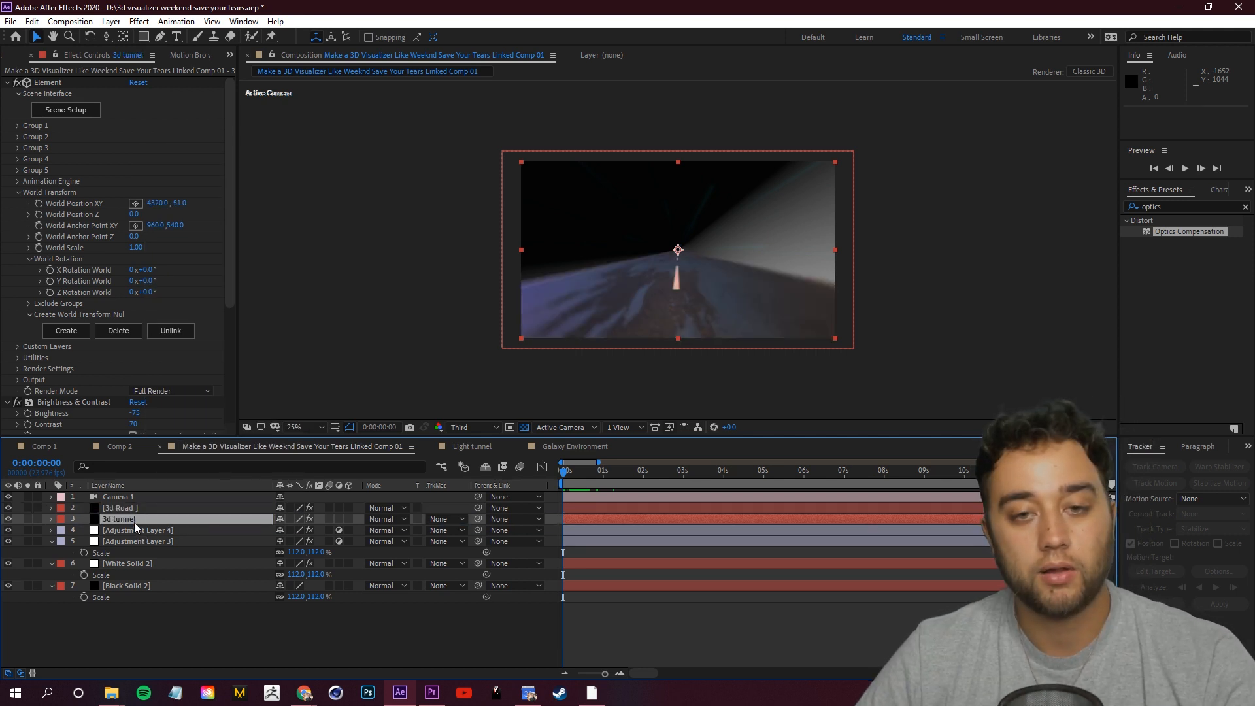
{"action": "key", "text": "space"}
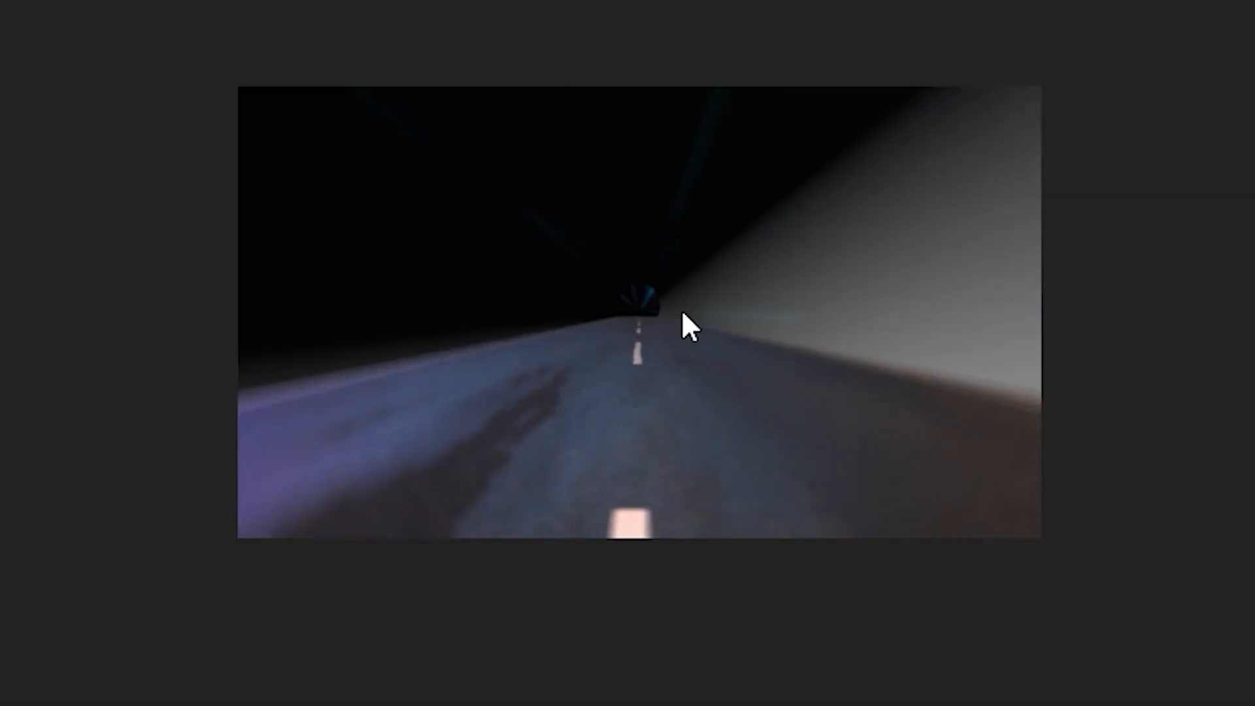
{"action": "key", "text": "space"}
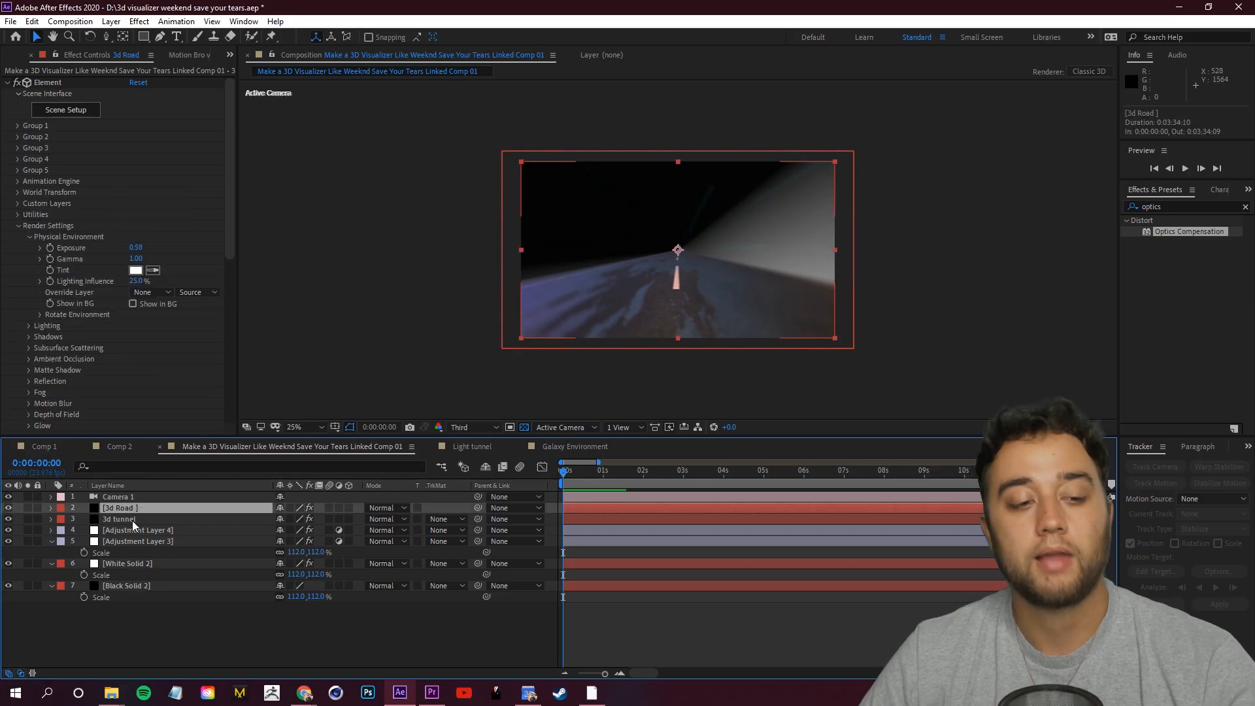
Reveal the Custom Texture Maps settings in the 3d tunnel layer's Element effect
{"action": "left_click", "coordinate": [131, 517]}
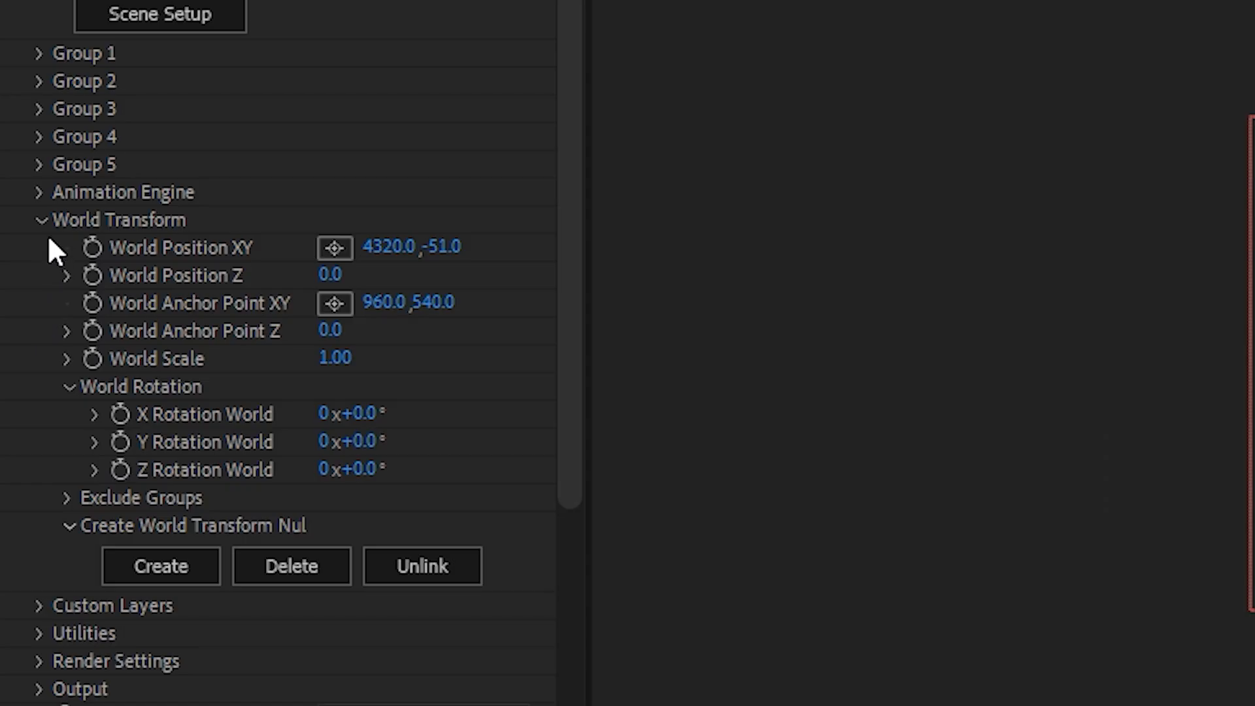
{"action": "left_click", "coordinate": [19, 192]}
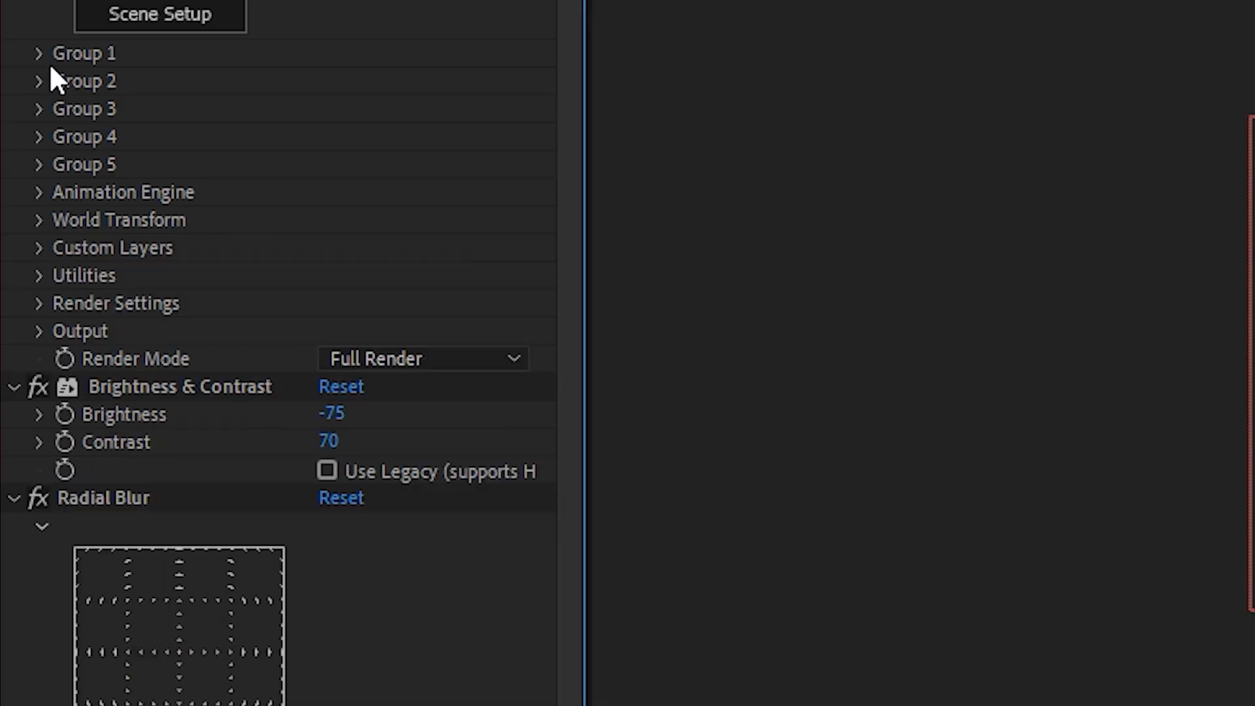
{"action": "left_click", "coordinate": [46, 248]}
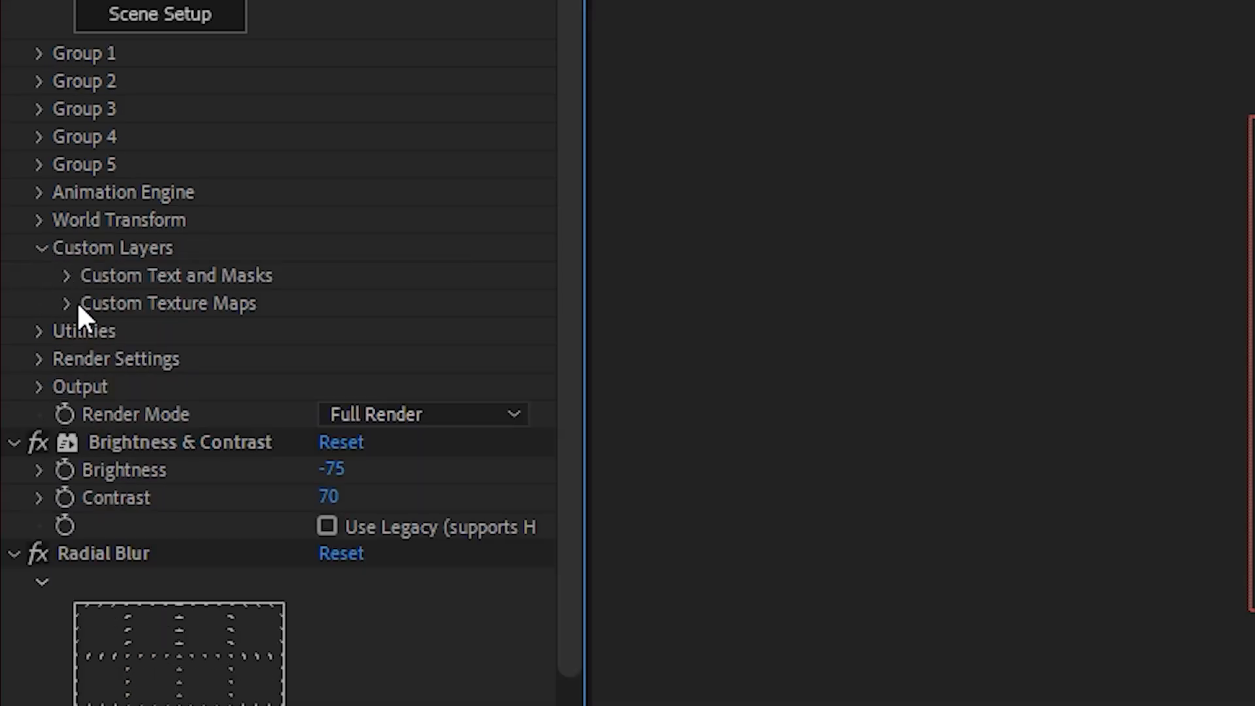
{"action": "left_click", "coordinate": [68, 303]}
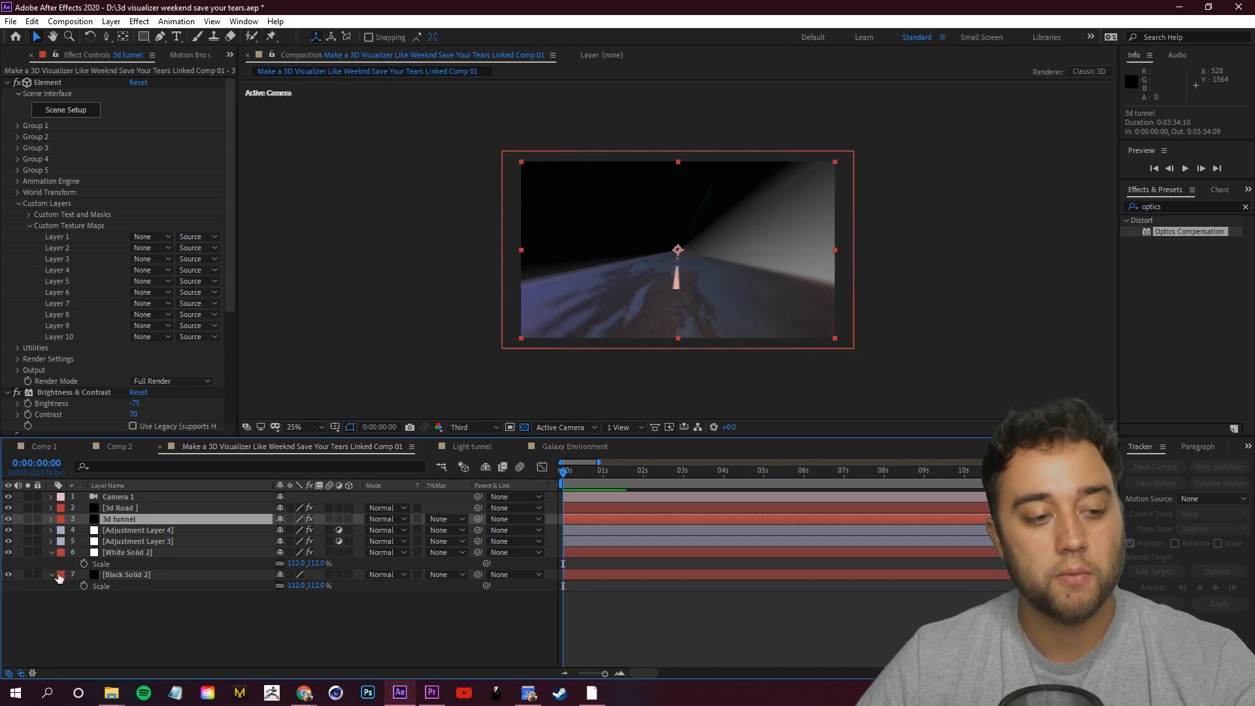
Pre-compose Adjustment Layers 3 and 4, White Solid 2 and Black Solid 2 into a composition named LIGHT BEAMS
{"action": "left_click", "coordinate": [145, 576]}
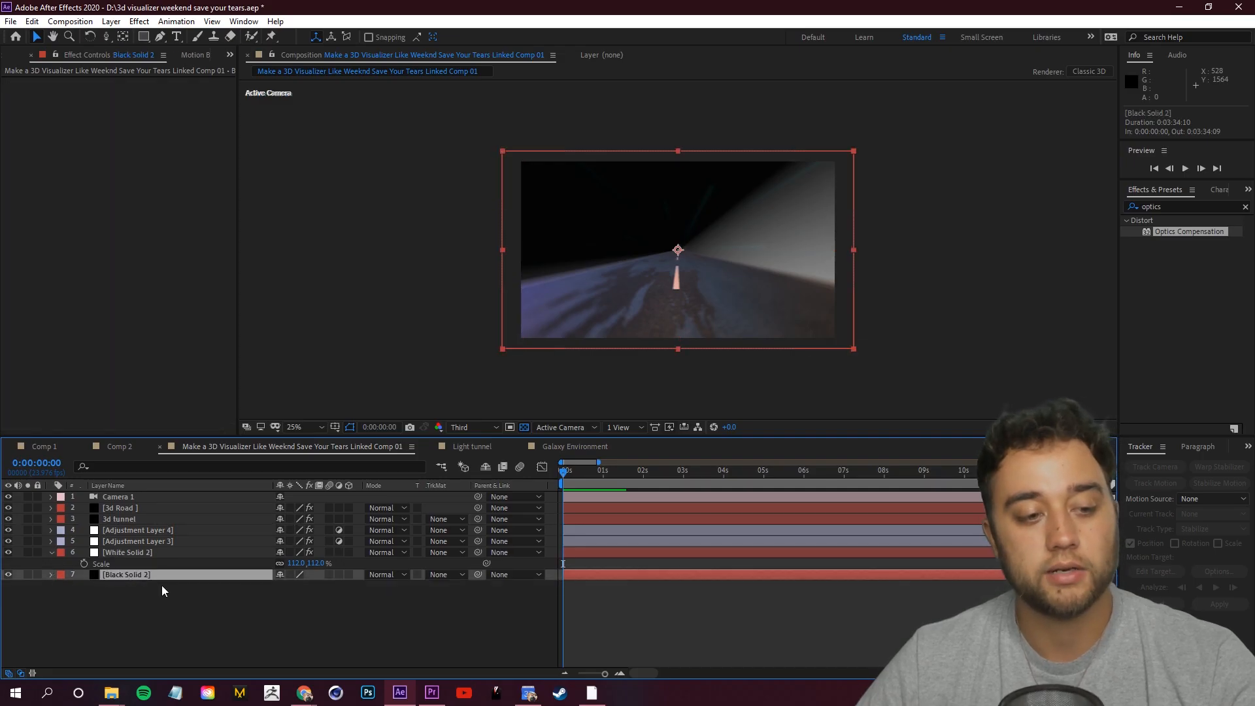
{"action": "left_click", "coordinate": [137, 531], "text": "shift"}
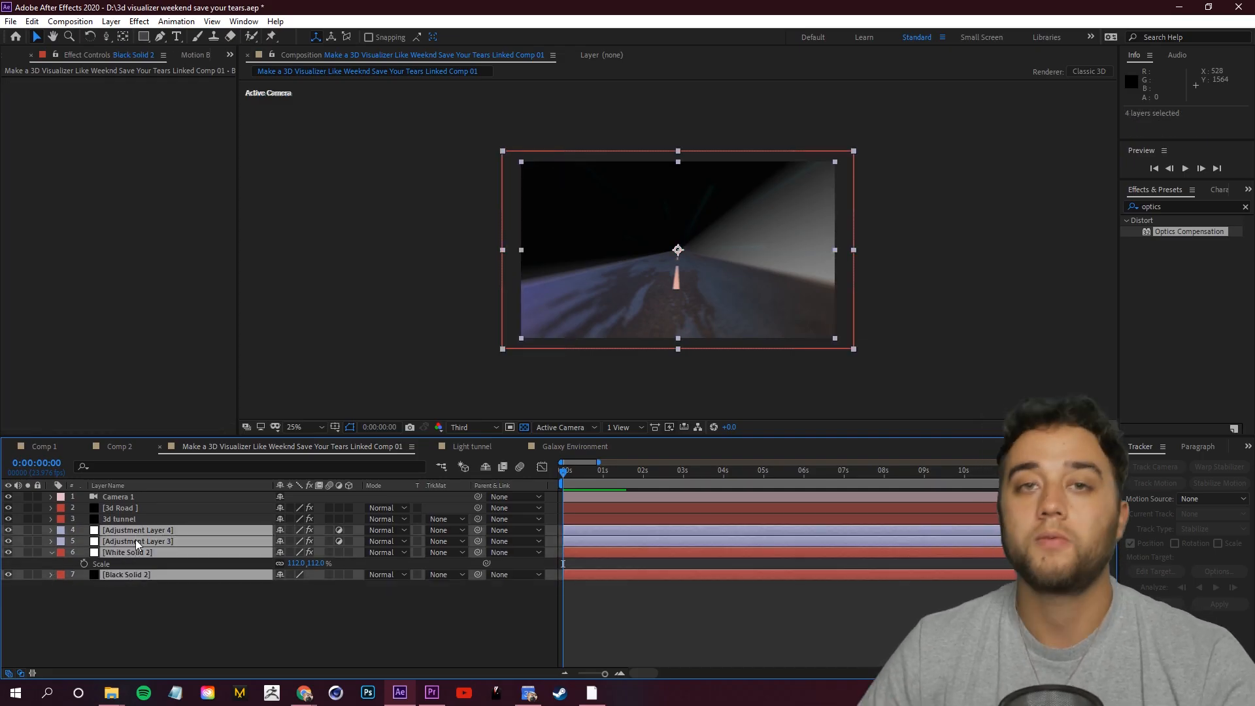
{"action": "right_click", "coordinate": [151, 540]}
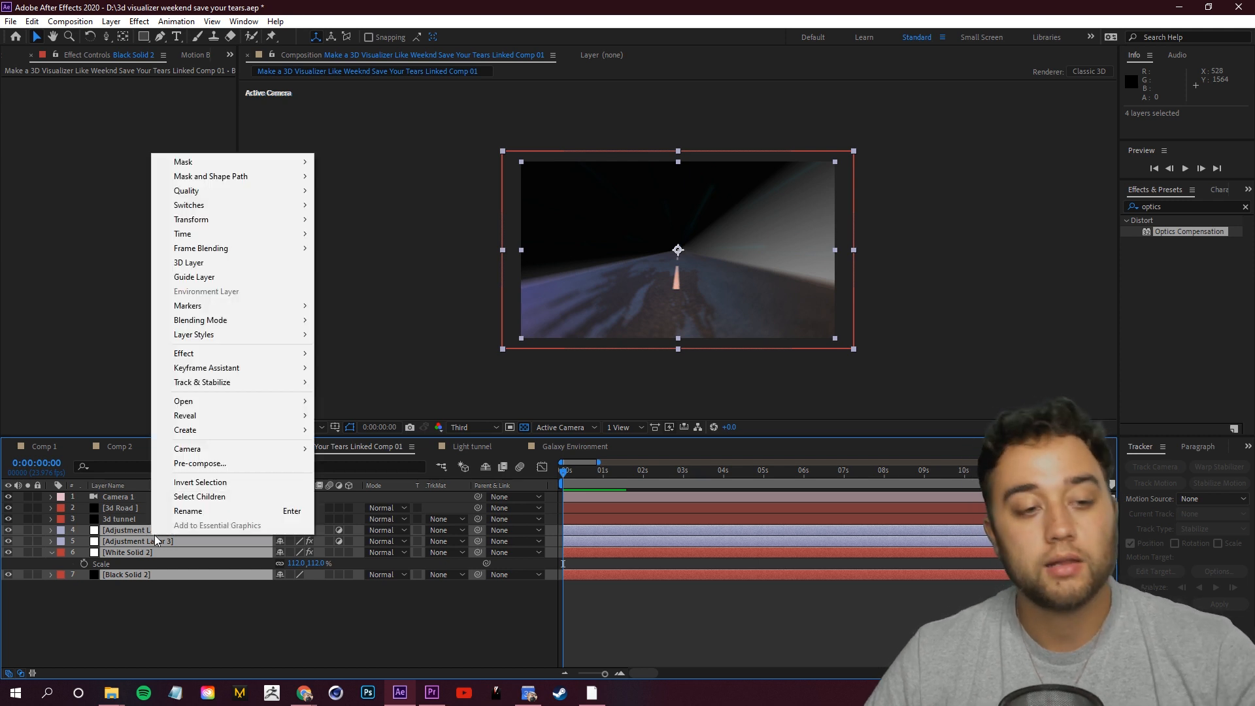
{"action": "left_click", "coordinate": [211, 466]}
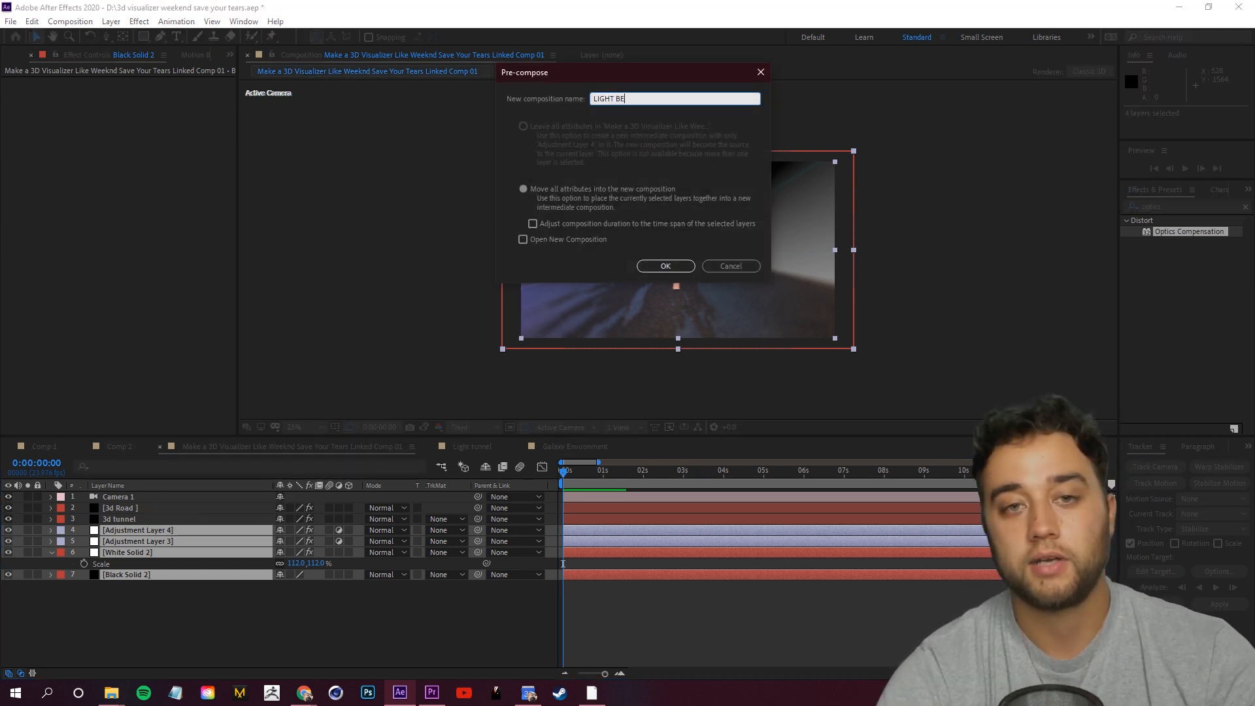
{"action": "key", "text": "Return"}
Assign LIGHT BEAMS with Effects & Masks as custom texture map Layer 1 in the 3d tunnel's Element effect
{"action": "left_click", "coordinate": [137, 520]}
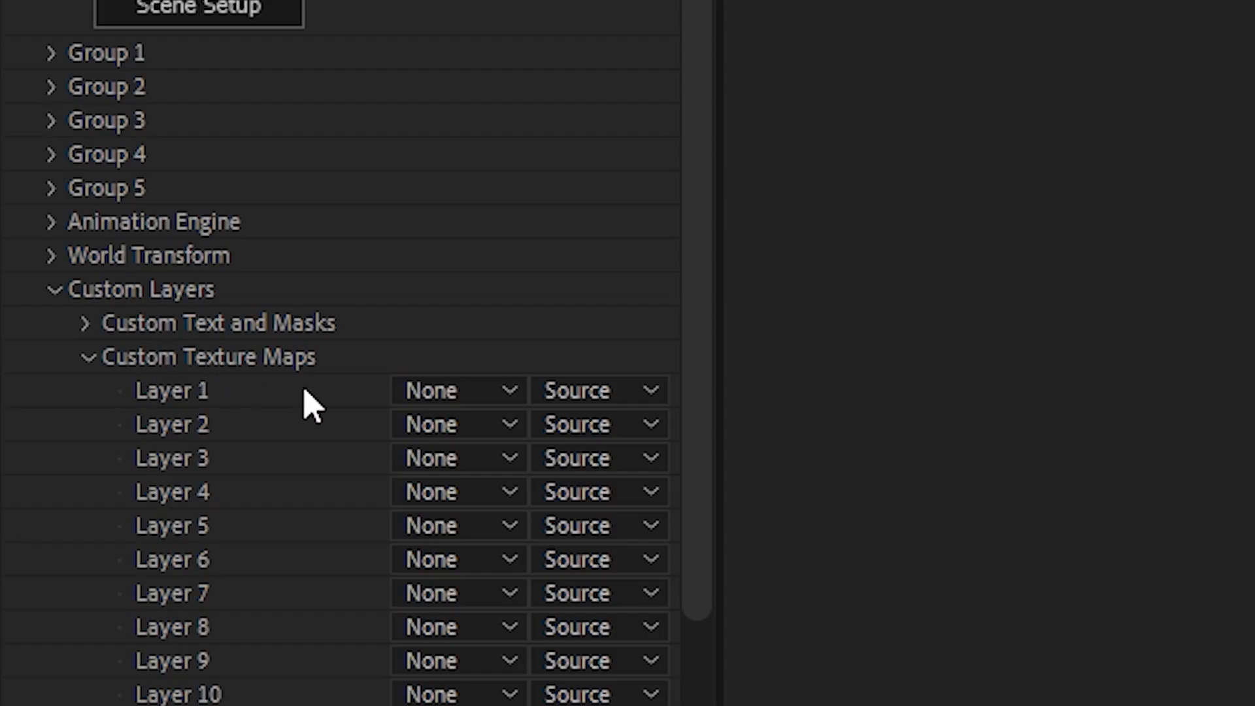
{"action": "left_click", "coordinate": [458, 391]}
{"action": "left_click", "coordinate": [498, 579]}
{"action": "left_click", "coordinate": [645, 391]}
{"action": "left_click", "coordinate": [621, 522]}
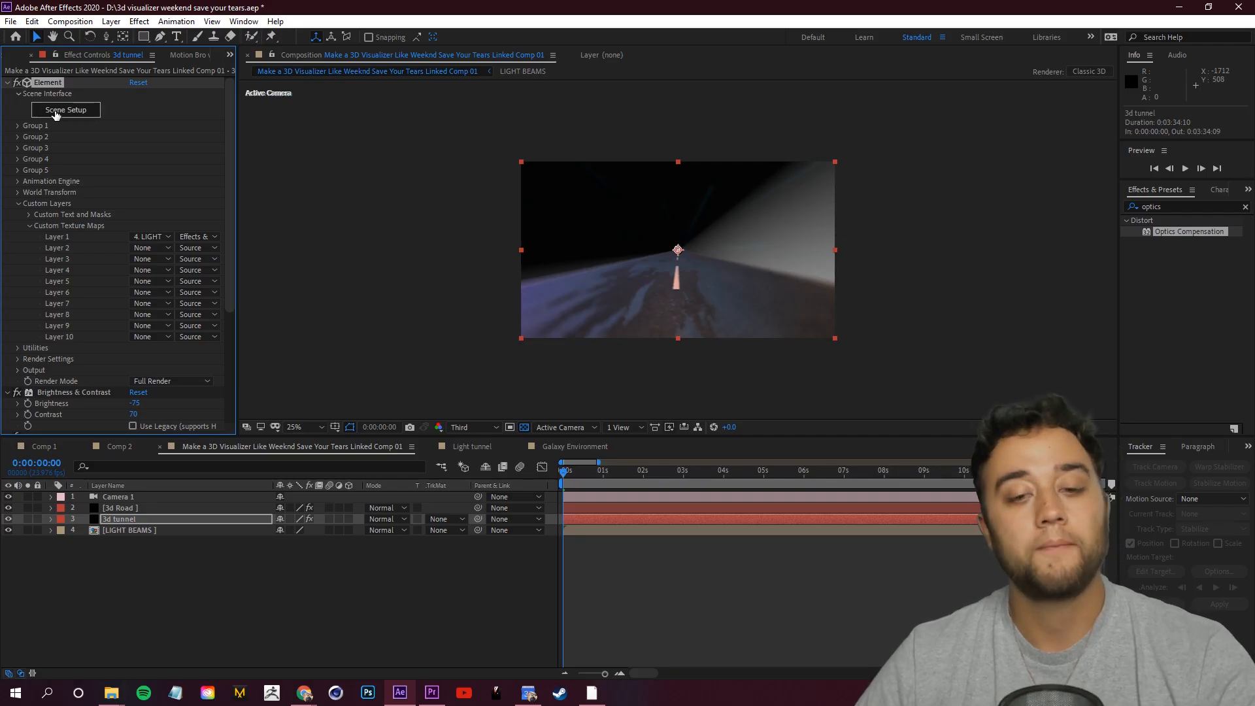
In the Element scene, load Custom Layer 1 as the Diffuse texture of the tube's Default material and apply the scene
{"action": "left_click", "coordinate": [56, 111]}
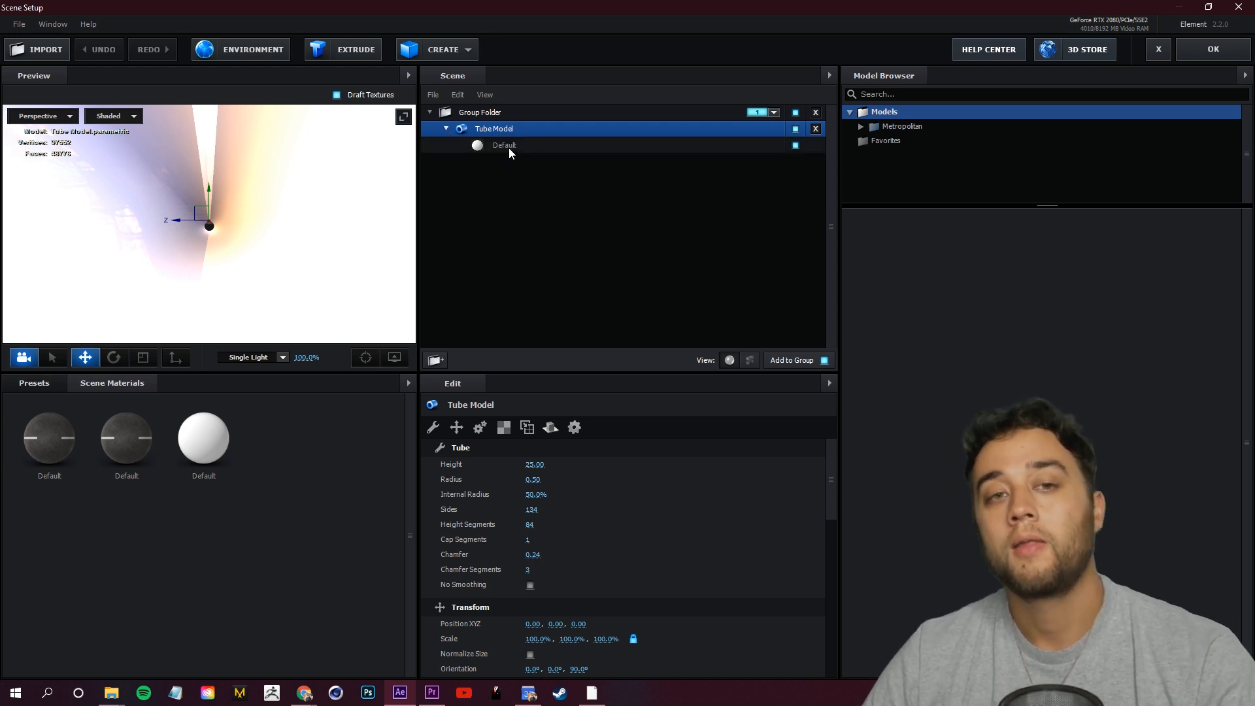
{"action": "left_click", "coordinate": [509, 147]}
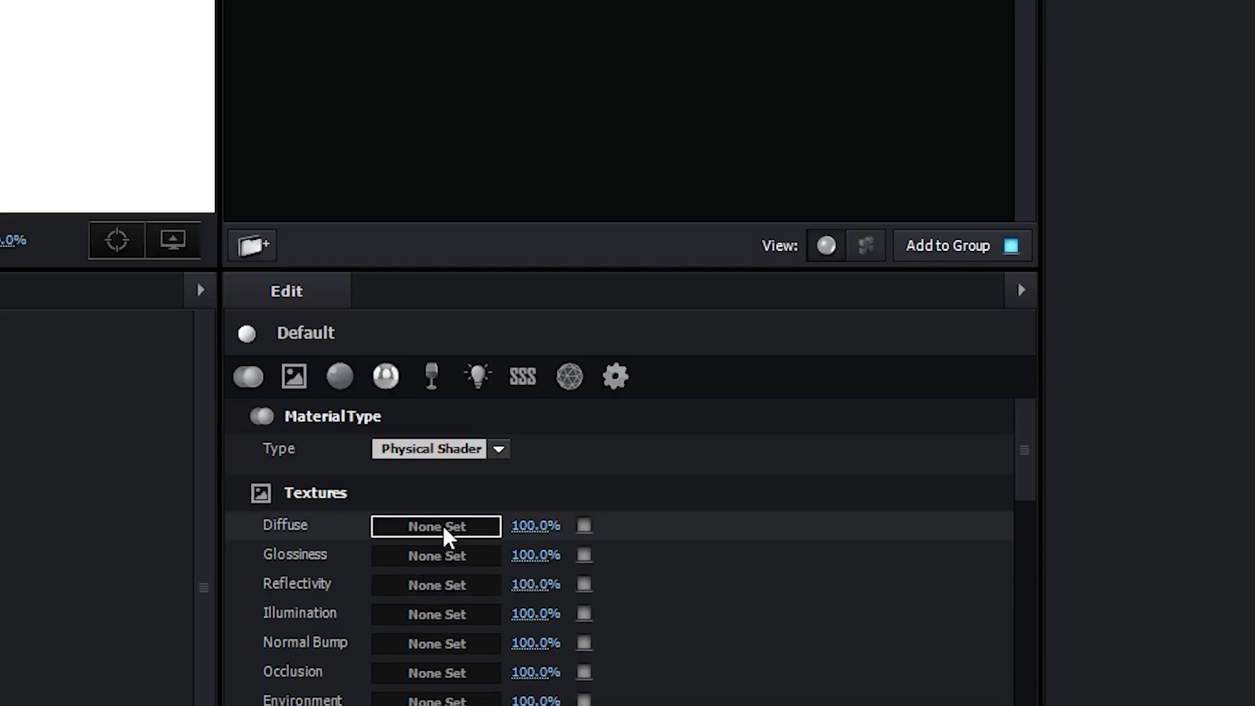
{"action": "left_click", "coordinate": [441, 526]}
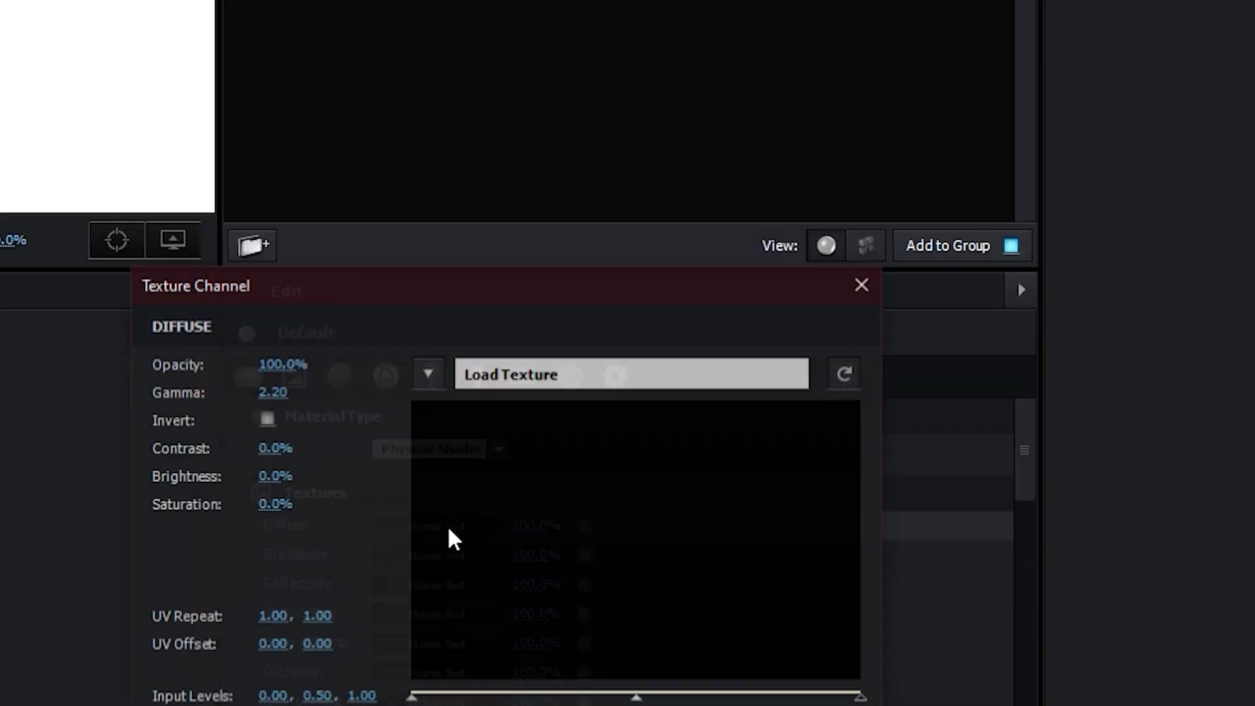
{"action": "left_click", "coordinate": [549, 384]}
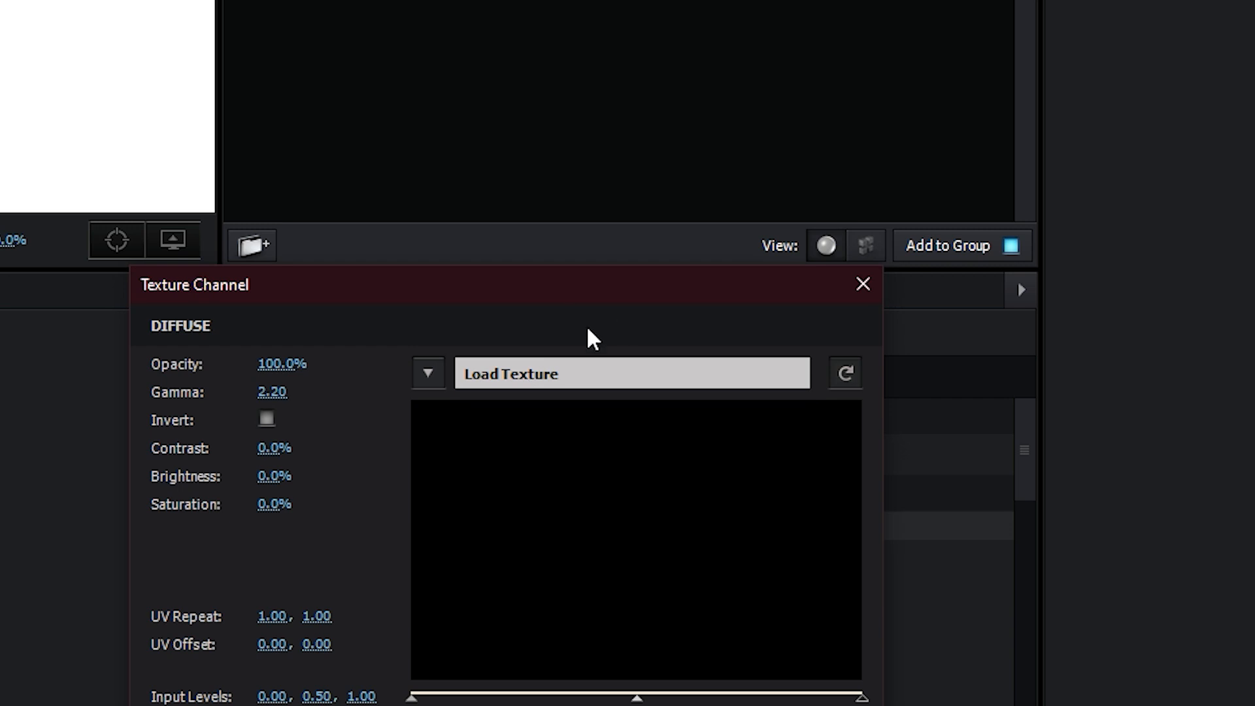
{"action": "left_click", "coordinate": [432, 376]}
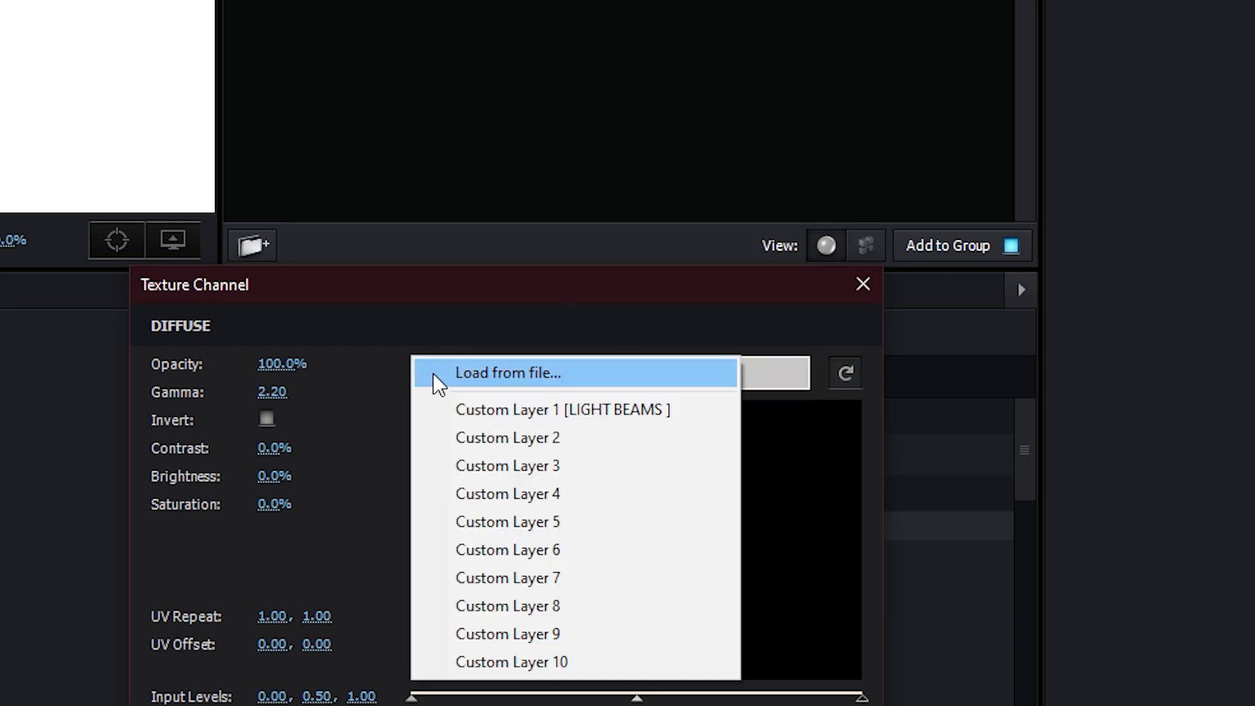
{"action": "left_click", "coordinate": [510, 410]}
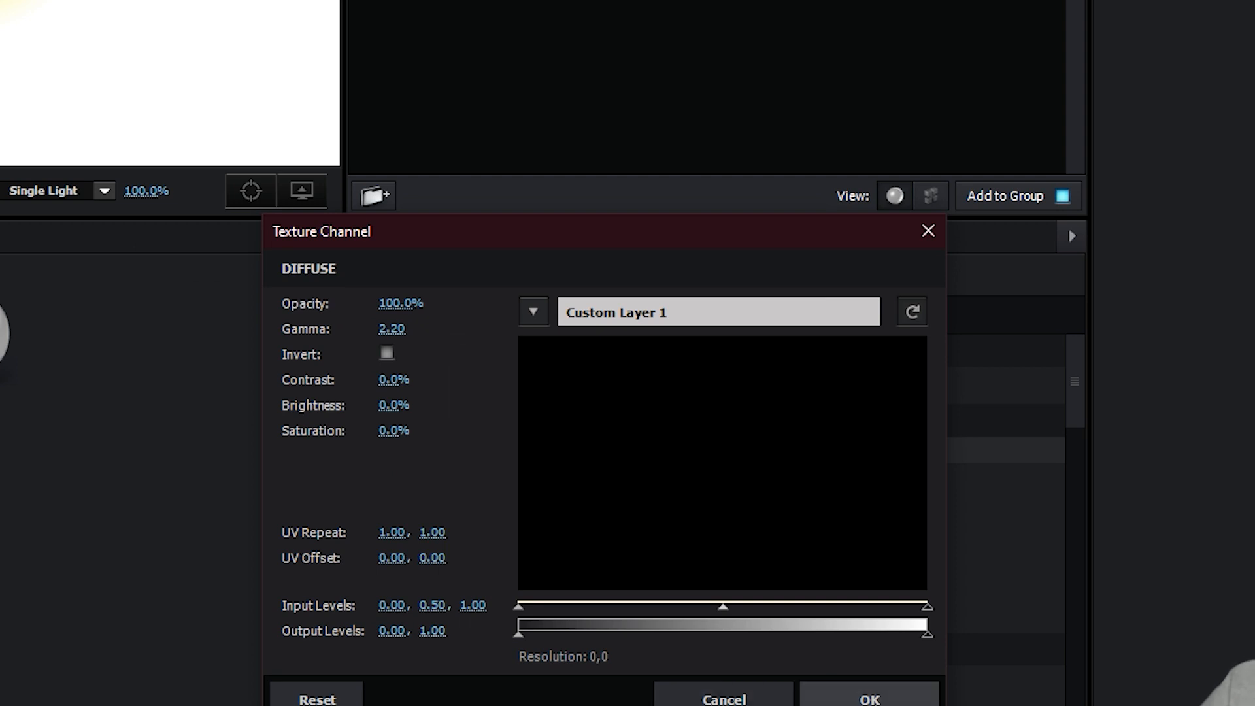
{"action": "left_click", "coordinate": [870, 698]}
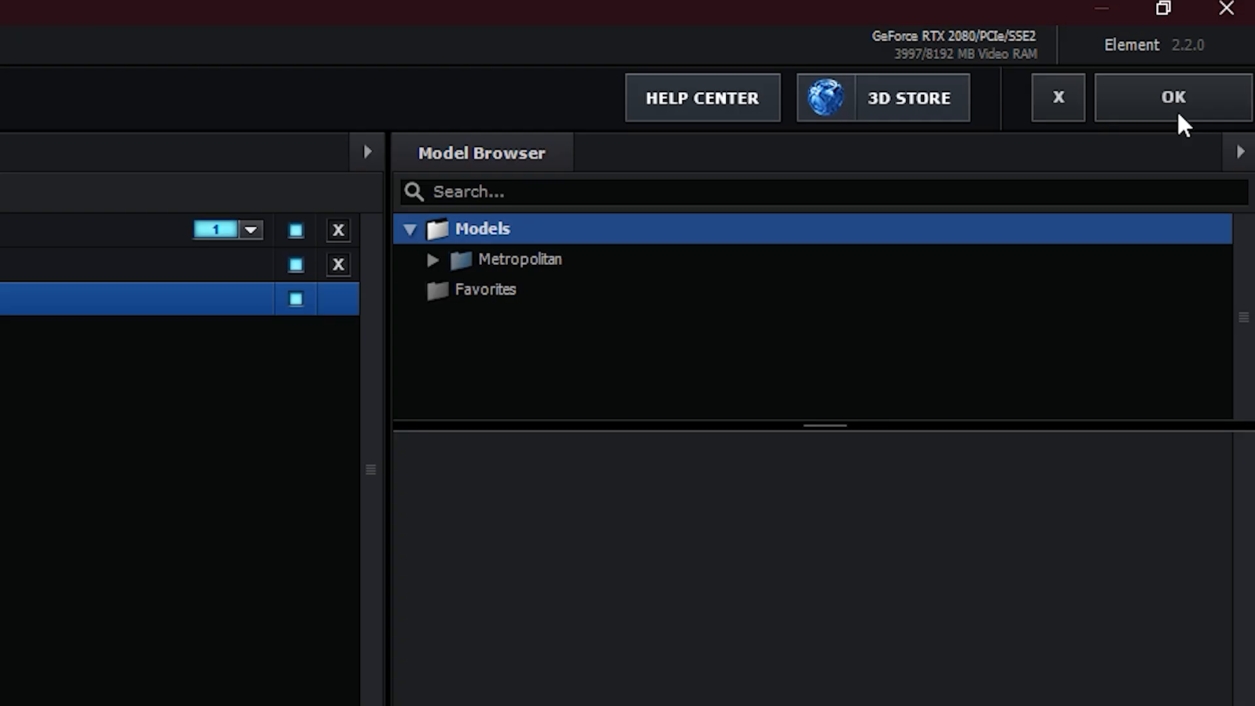
{"action": "left_click", "coordinate": [1215, 59]}
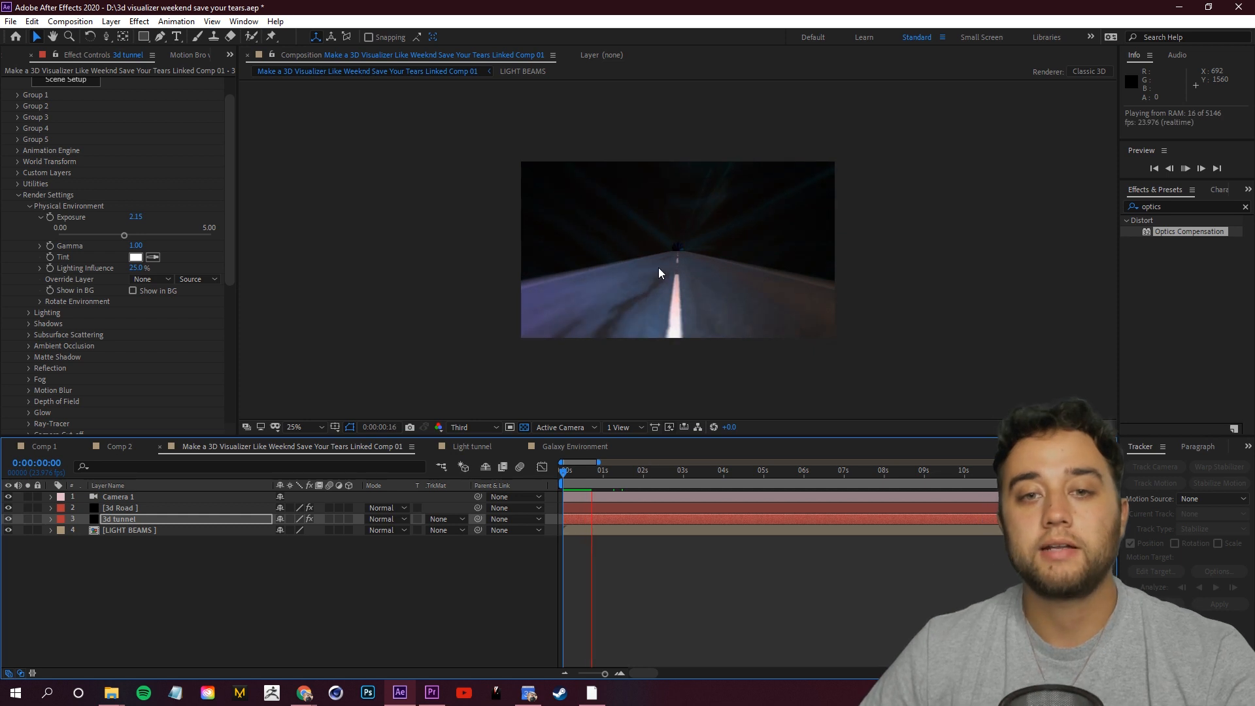
Stop the preview and lower the 3d tunnel layer's opacity to 70%
{"action": "key", "text": "space"}
{"action": "left_click", "coordinate": [133, 520]}
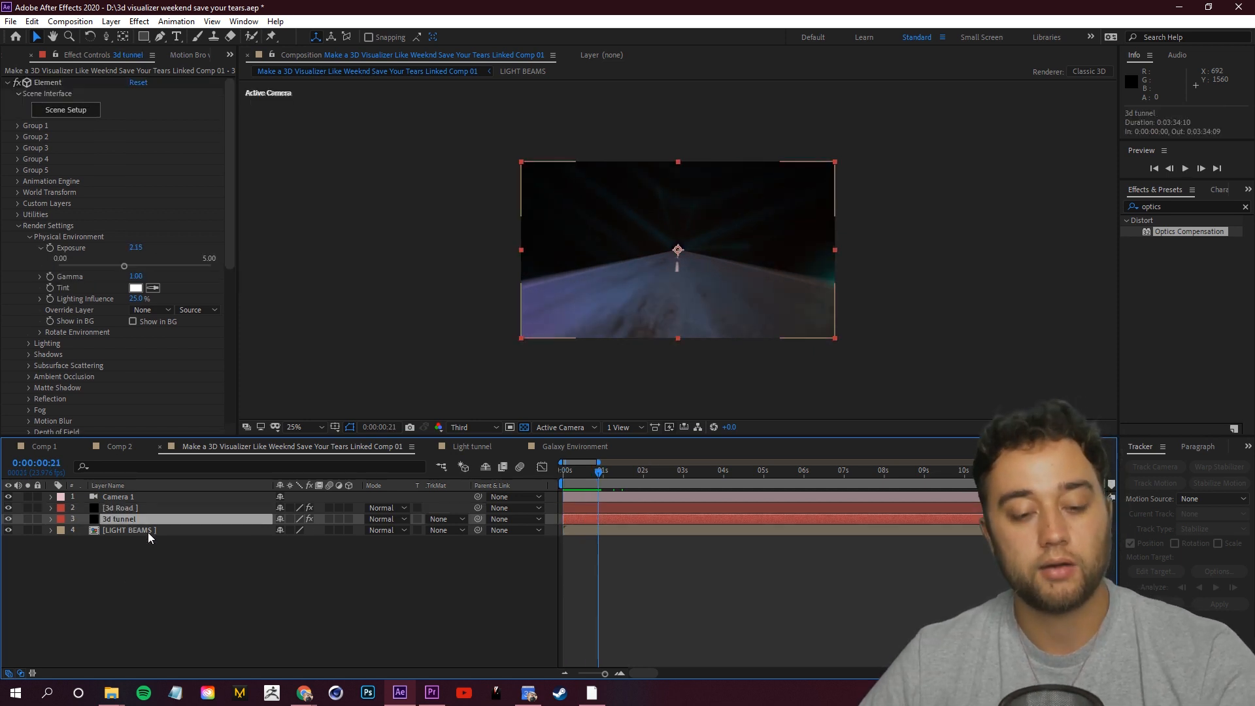
{"action": "key", "text": "t"}
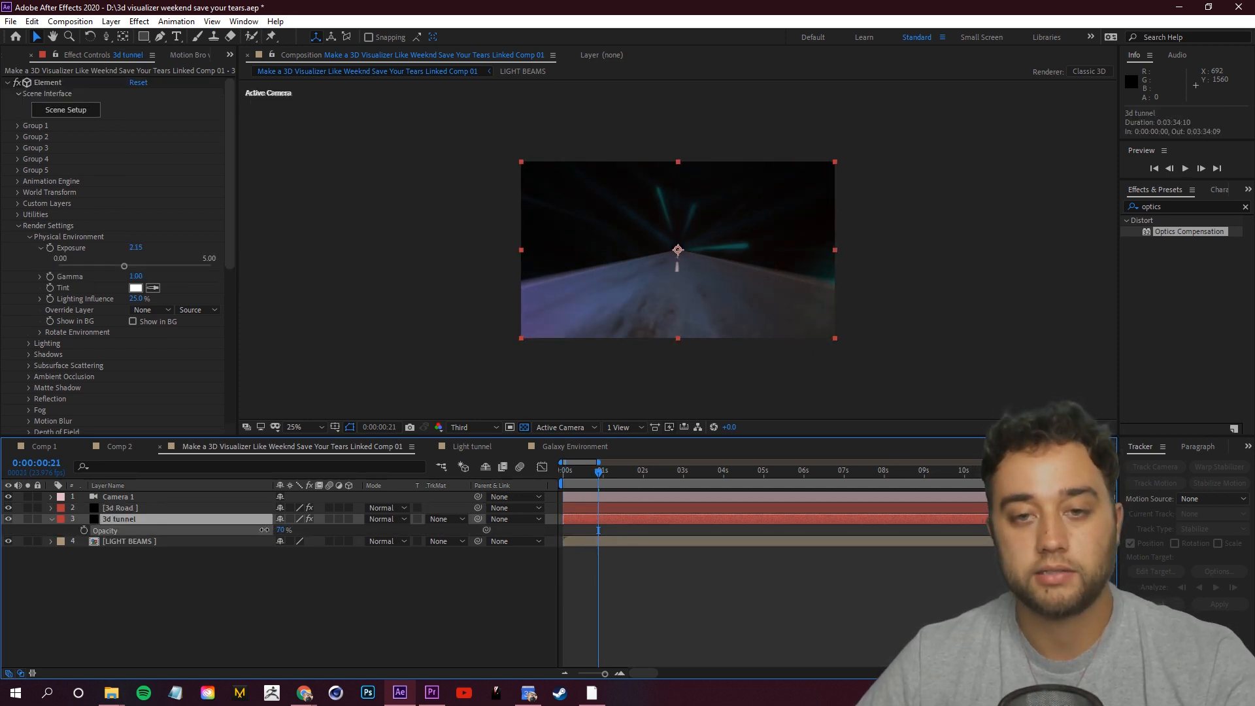
{"action": "left_click_drag", "start_coordinate": [293, 530], "coordinate": [265, 530]}
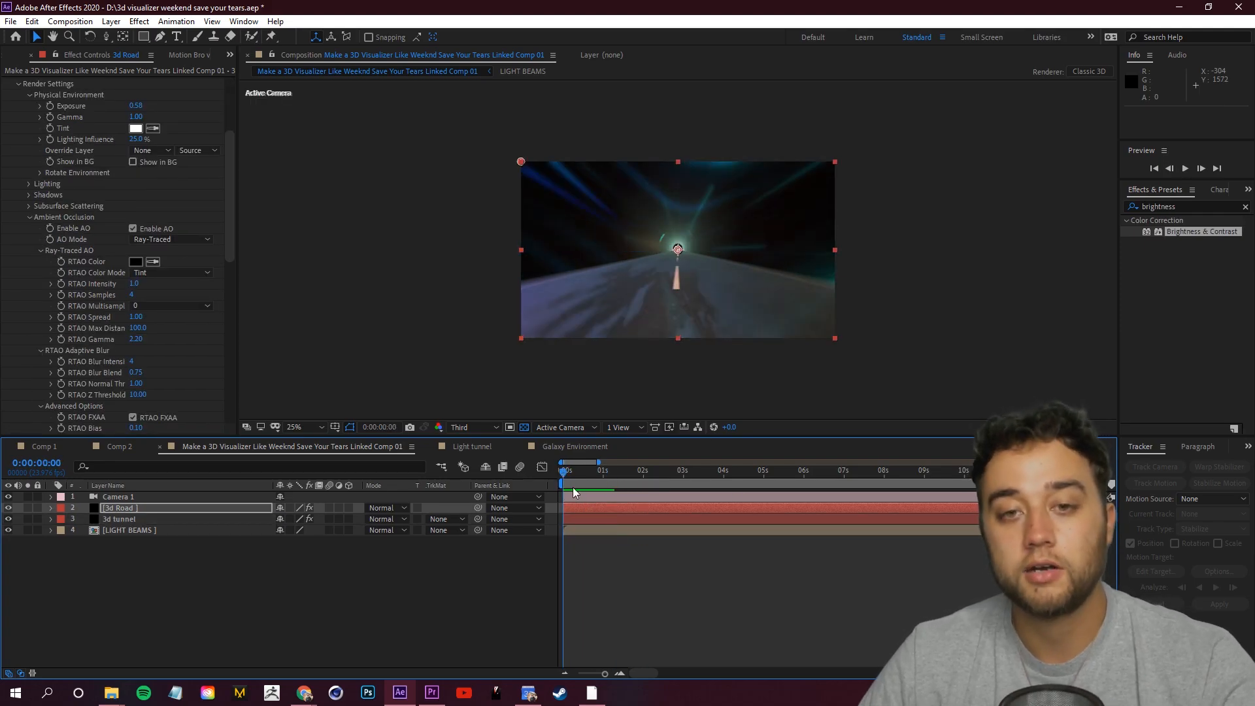
Play back the composition to check the glowing tunnel around the moving road
{"action": "key", "text": "space"}
{"action": "key", "text": "space"}
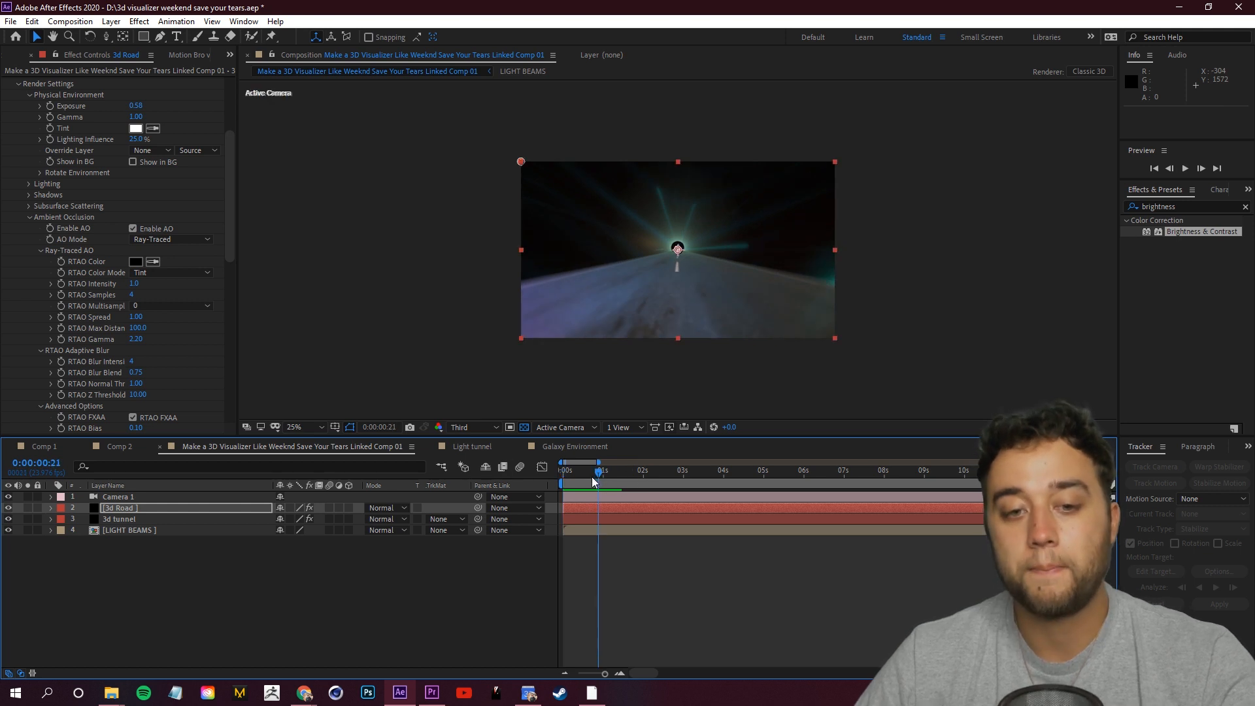
{"action": "key", "text": "space"}
{"action": "key", "text": "space"}
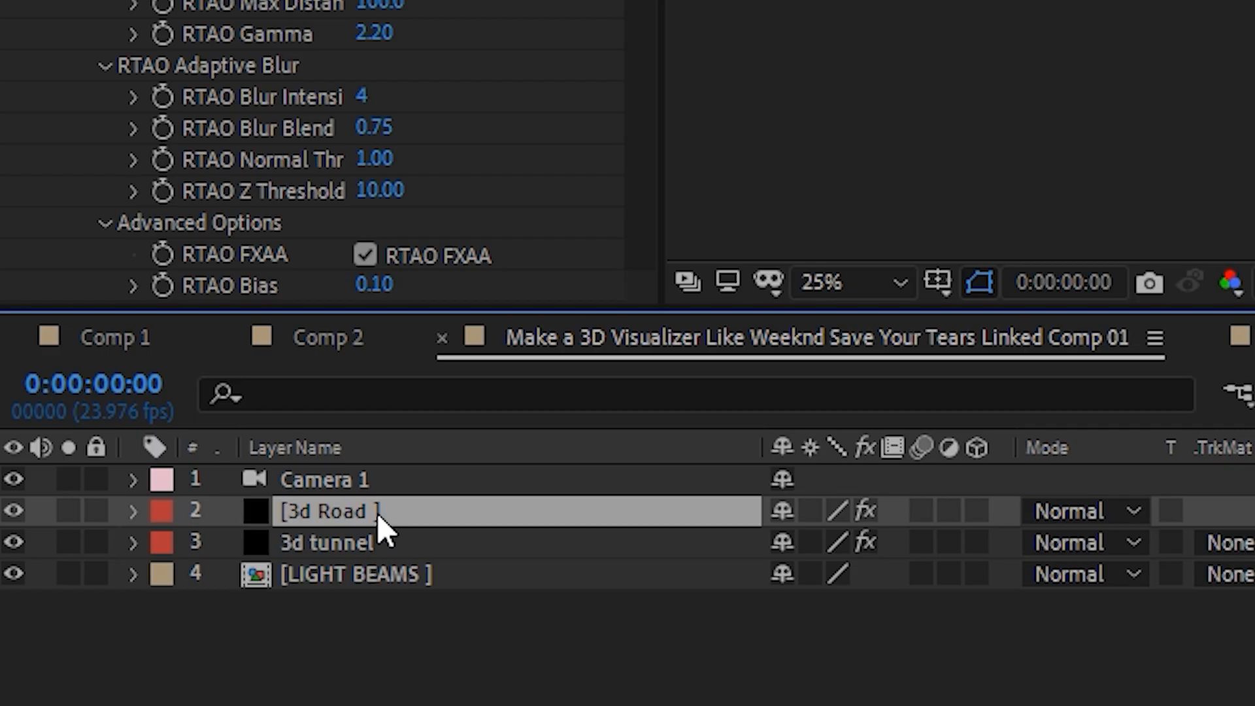
Duplicate the 3d tunnel layer and name the copy 3d tunnel DESIGN 2
{"action": "left_click", "coordinate": [383, 543]}
{"action": "key", "text": "ctrl+d"}
{"action": "key", "text": "Return"}
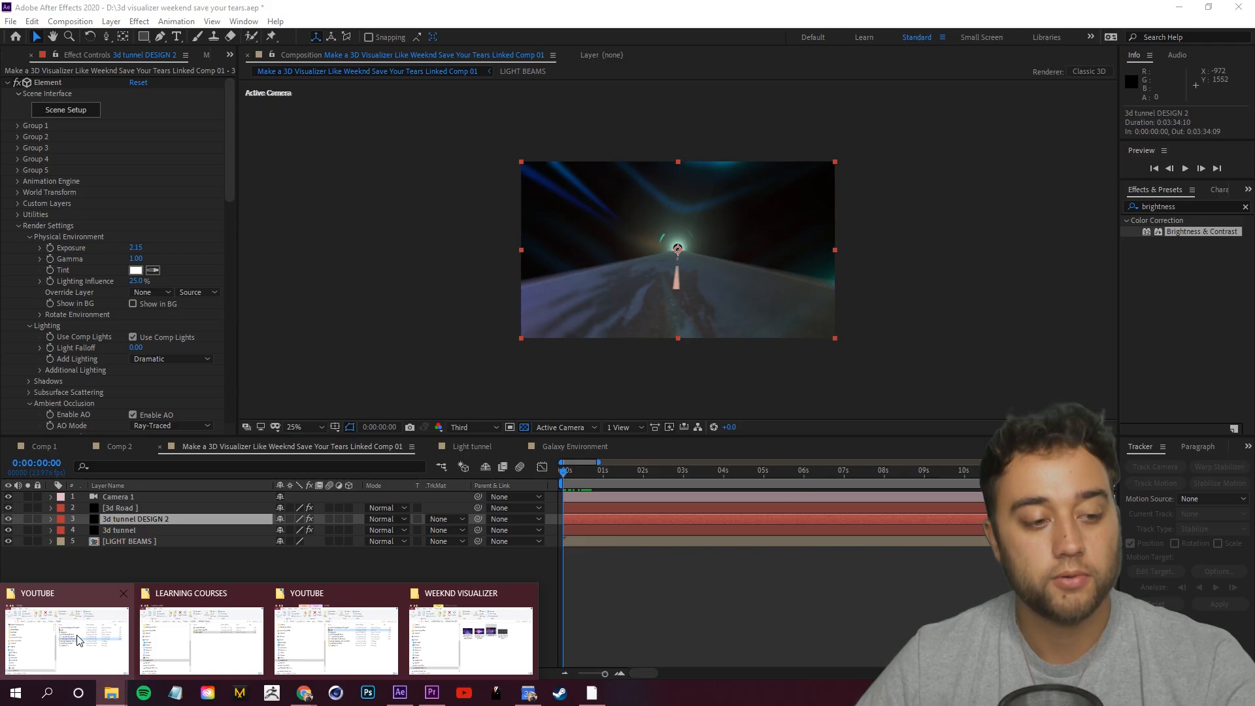
Search the Overlays + Elements folder for shock and open the Shockwaves_PhotoJpg folder to browse its shockwave clips
{"action": "left_click", "coordinate": [79, 642]}
{"action": "left_click", "coordinate": [105, 152]}
{"action": "left_click", "coordinate": [752, 108]}
{"action": "type", "text": "glitc"}
{"action": "left_click", "coordinate": [780, 109]}
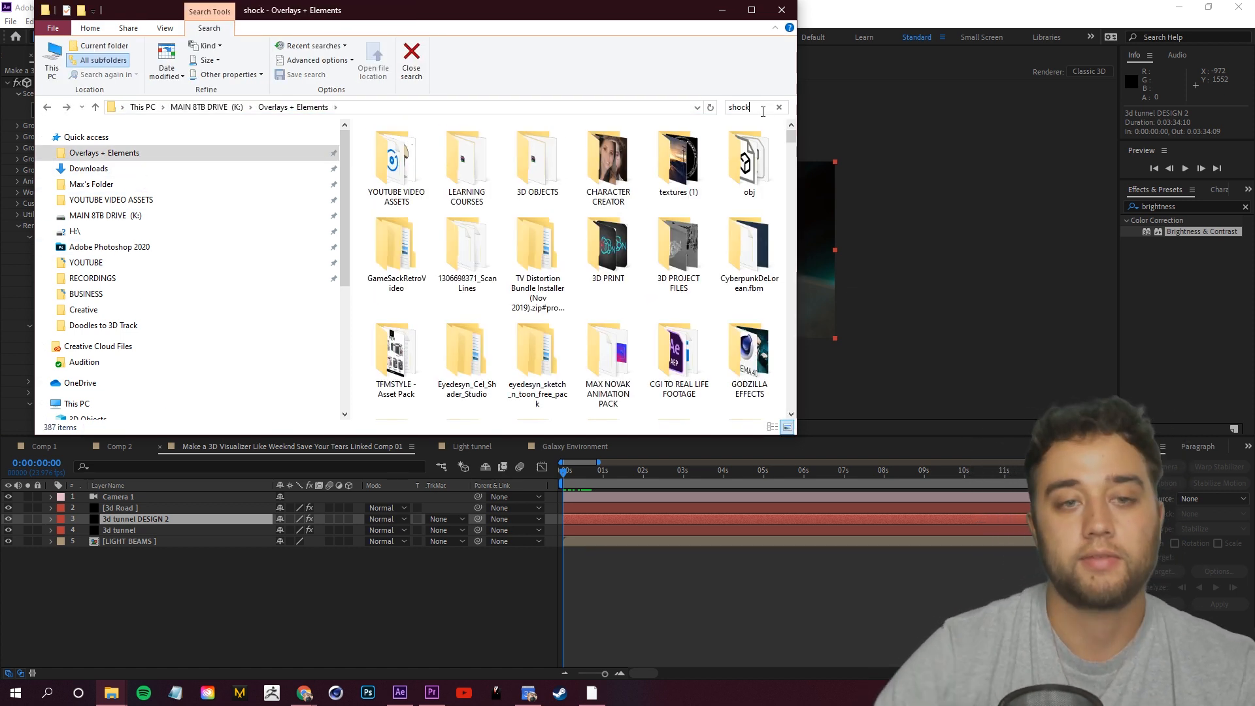
{"action": "double_click", "coordinate": [492, 181]}
{"action": "double_click", "coordinate": [535, 180]}
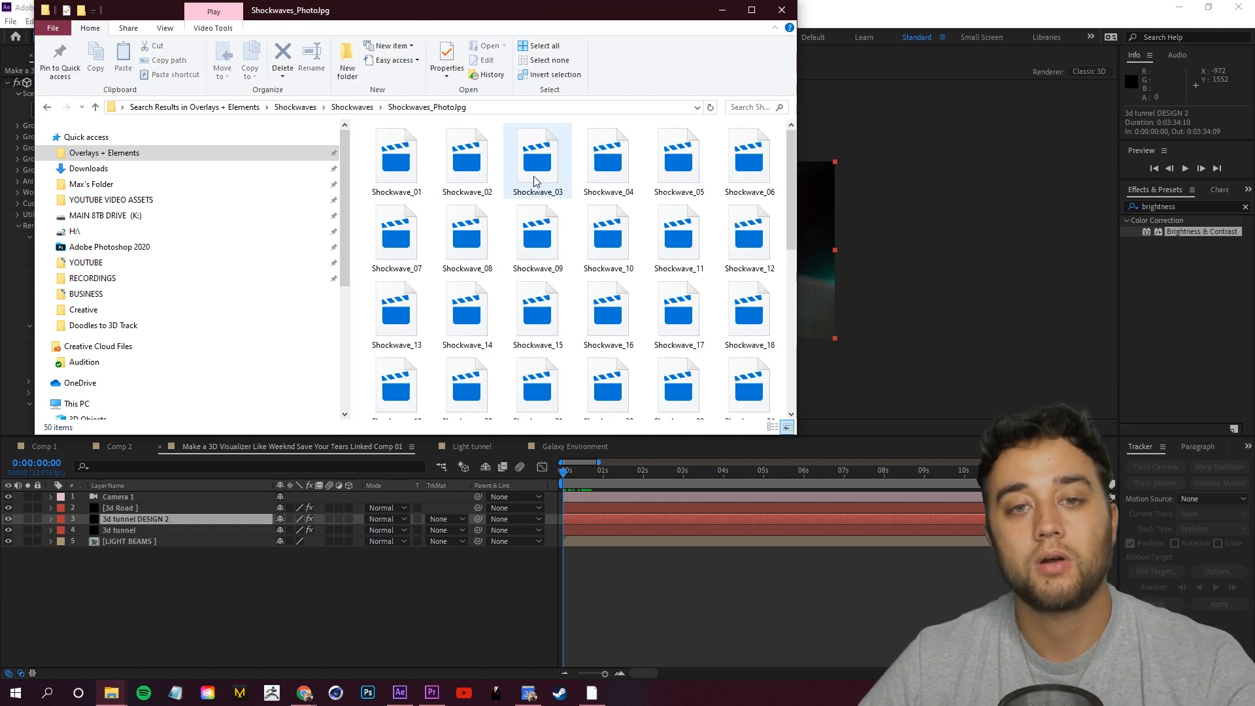
{"action": "scroll", "coordinate": [612, 312], "scroll_direction": "down", "scroll_amount": 1}
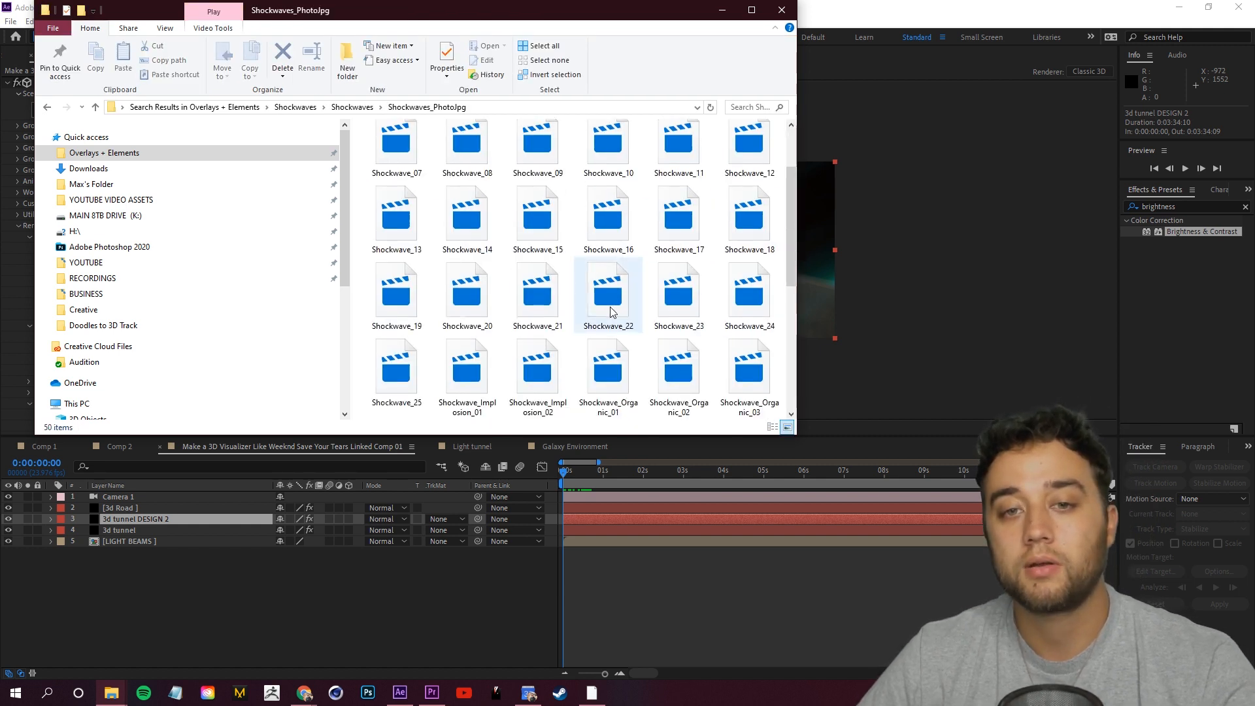
{"action": "scroll", "coordinate": [612, 313], "scroll_direction": "up", "scroll_amount": 2}
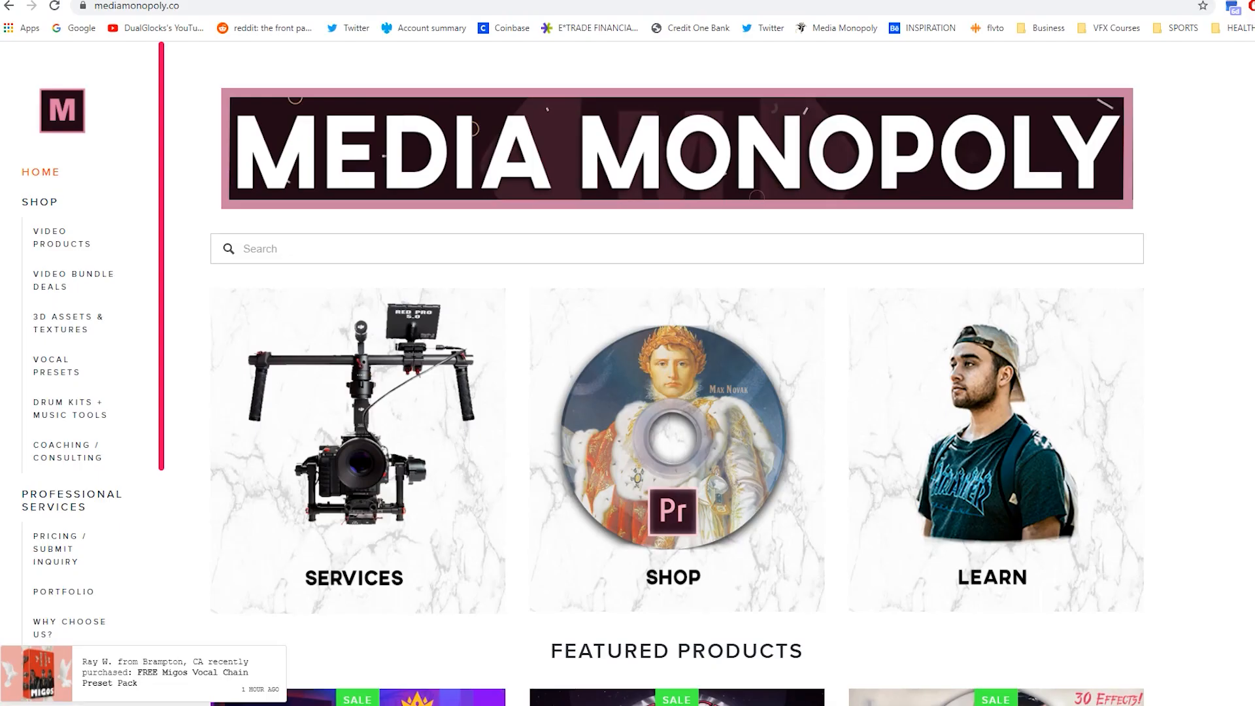
Browse the video products on the Media Monopoly website and open the free VHS overlay pack
{"action": "left_click", "coordinate": [64, 240]}
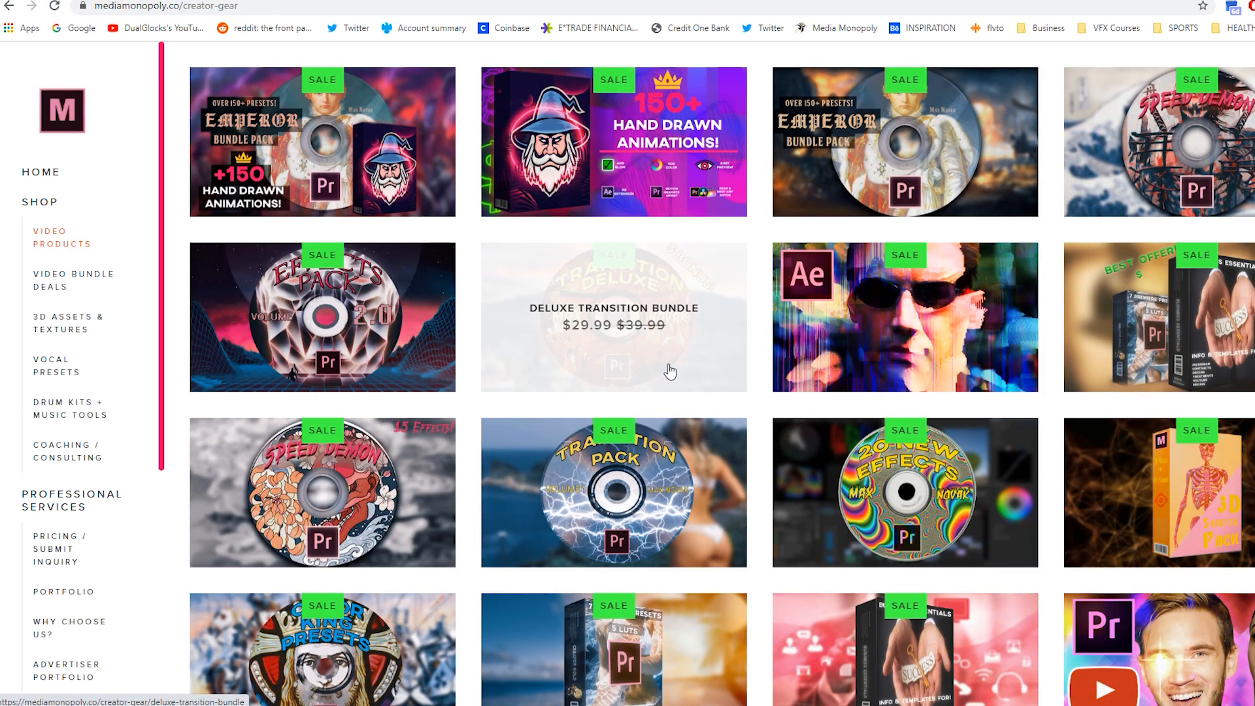
{"action": "scroll", "coordinate": [667, 367], "scroll_direction": "down", "scroll_amount": 10}
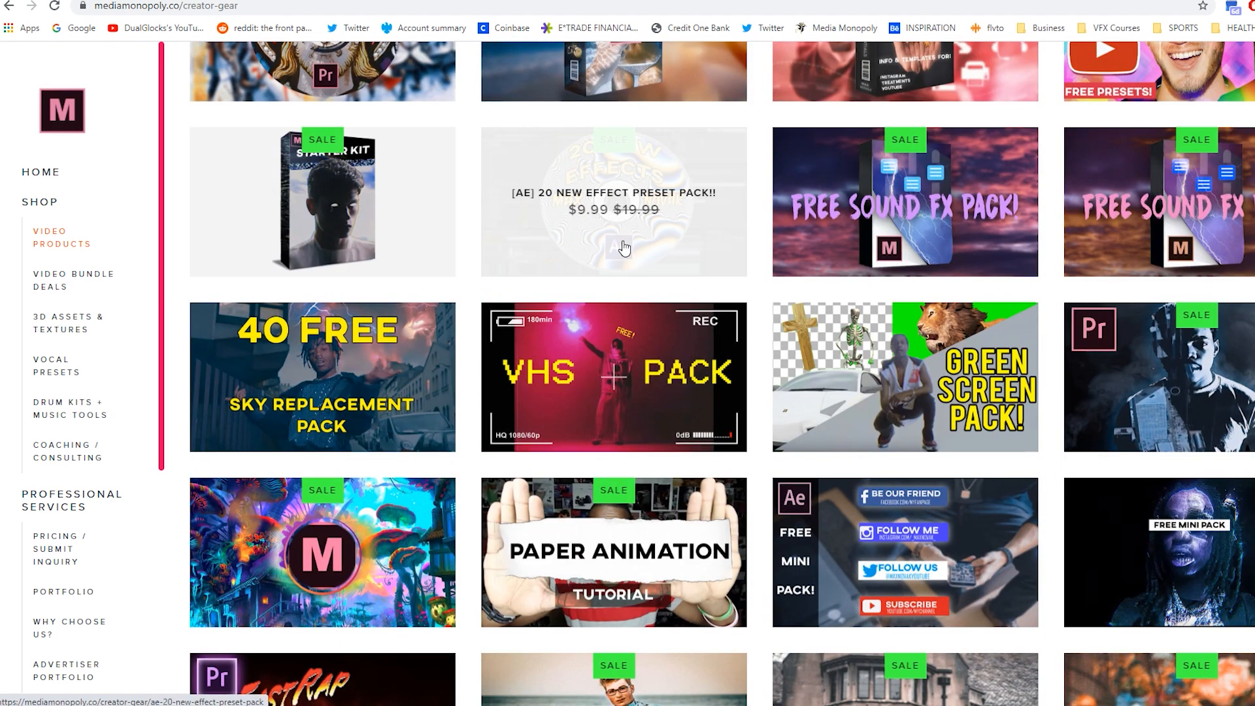
{"action": "scroll", "coordinate": [953, 335], "scroll_direction": "down", "scroll_amount": 2}
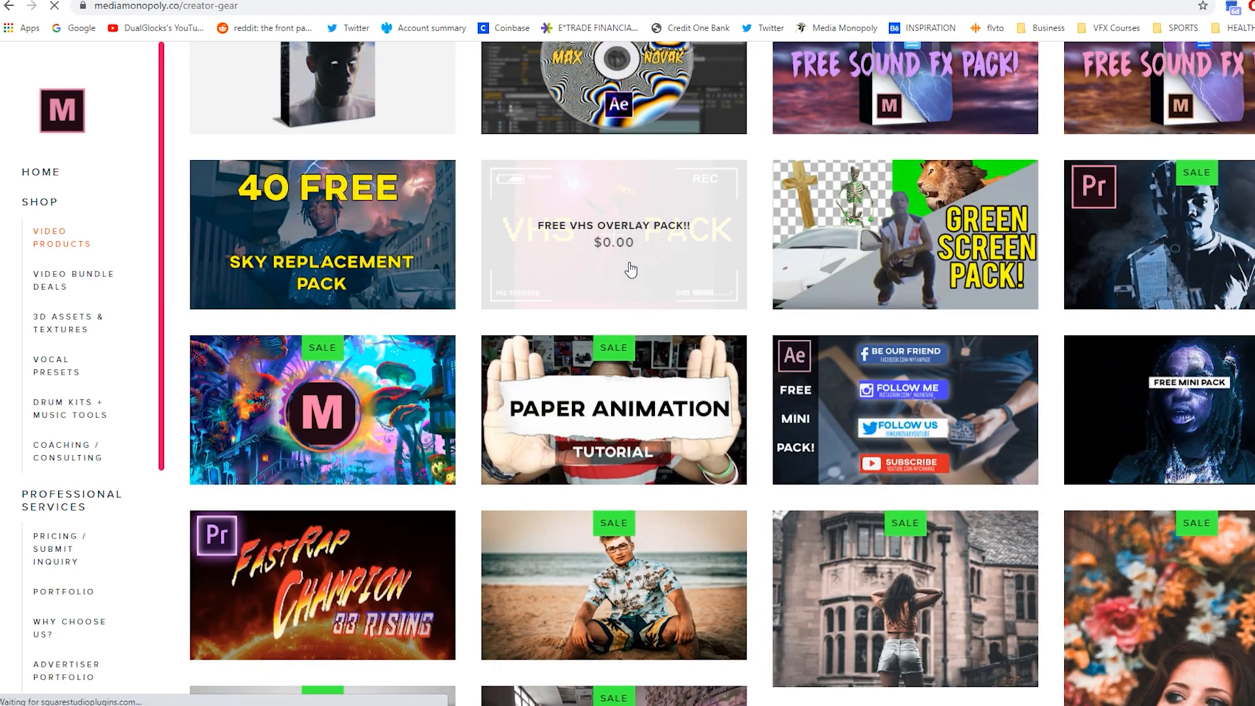
{"action": "left_click", "coordinate": [630, 269]}
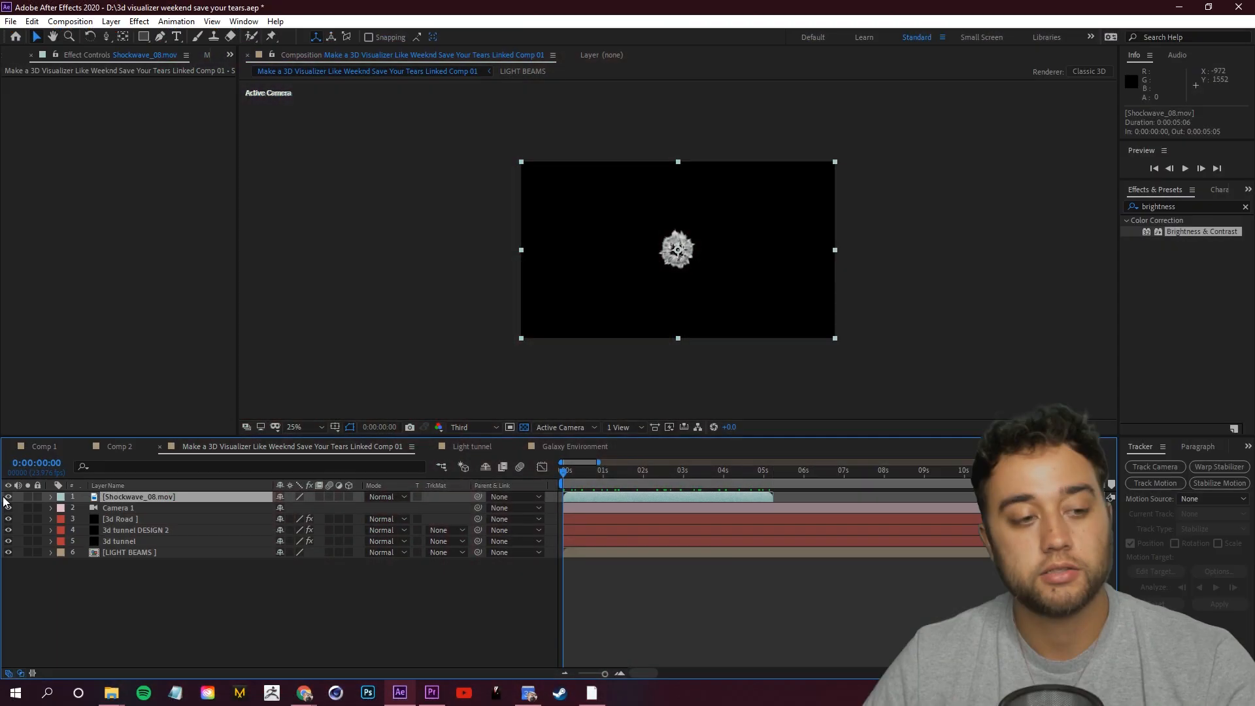
Hide the Shockwave_08.mov layer and assign it as Custom Texture Map Layer 1, using Source, in 3d tunnel DESIGN 2's Element effect
{"action": "left_click", "coordinate": [8, 497]}
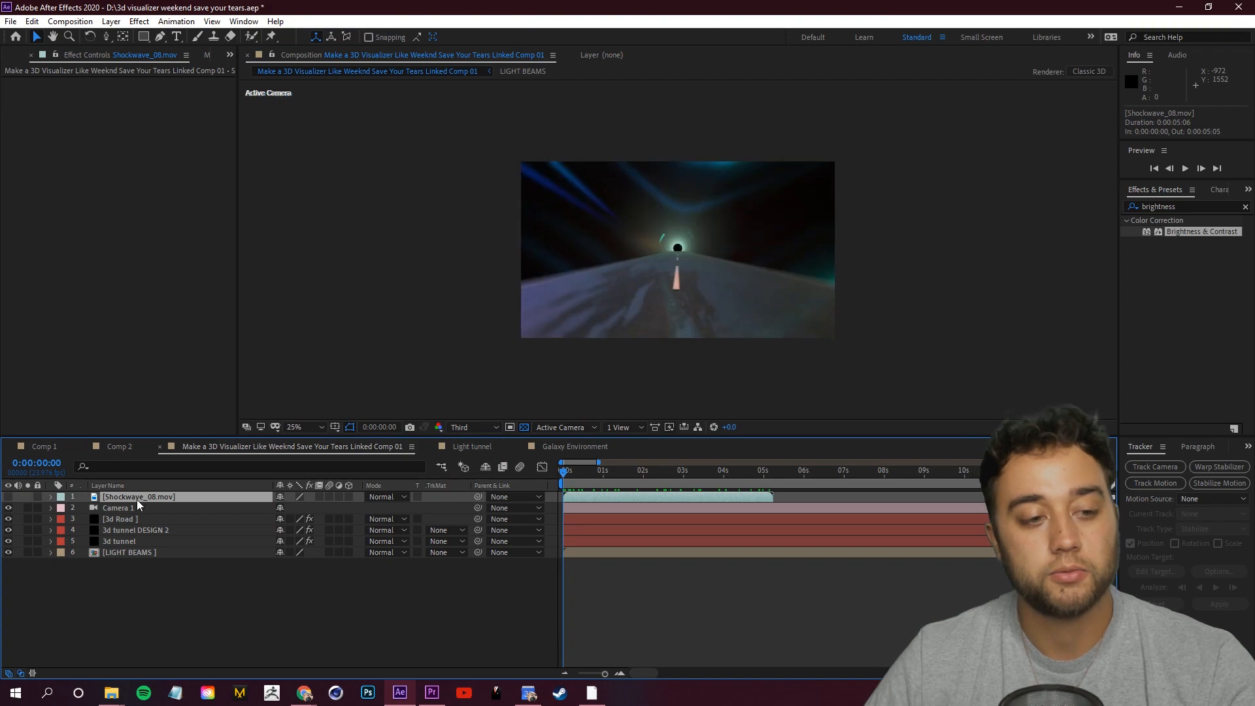
{"action": "left_click", "coordinate": [129, 520]}
{"action": "left_click", "coordinate": [142, 530]}
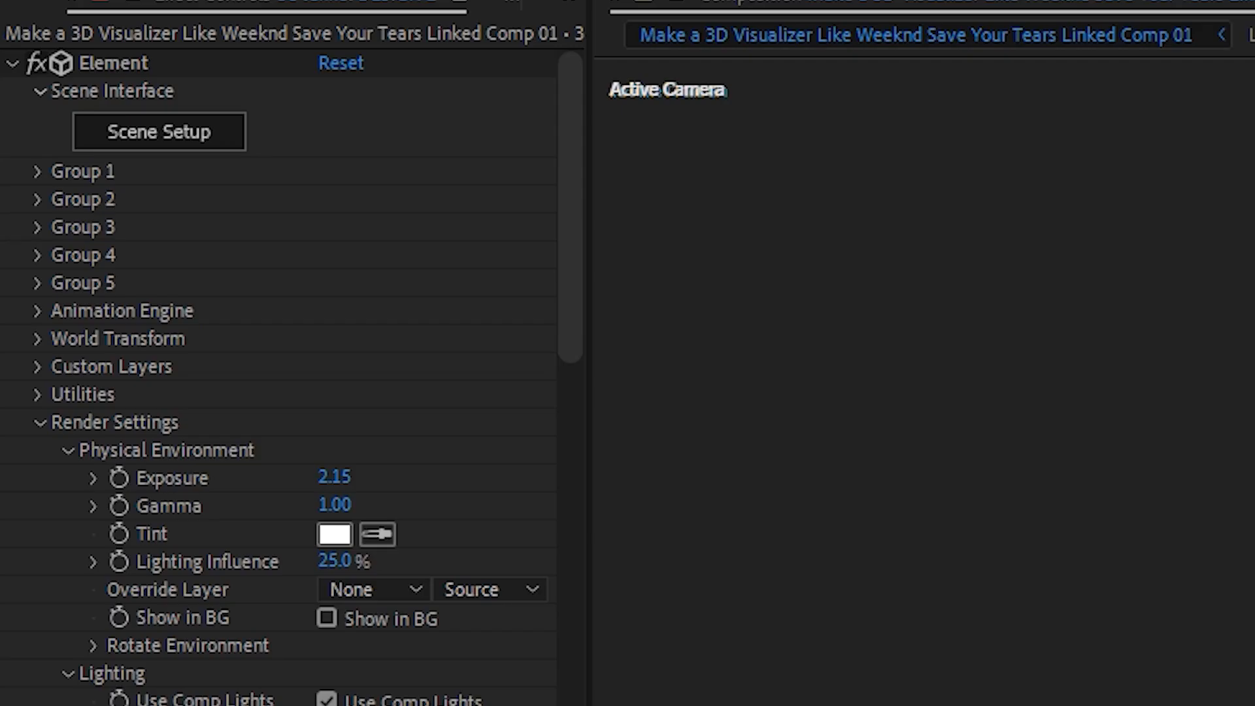
{"action": "left_click", "coordinate": [38, 423]}
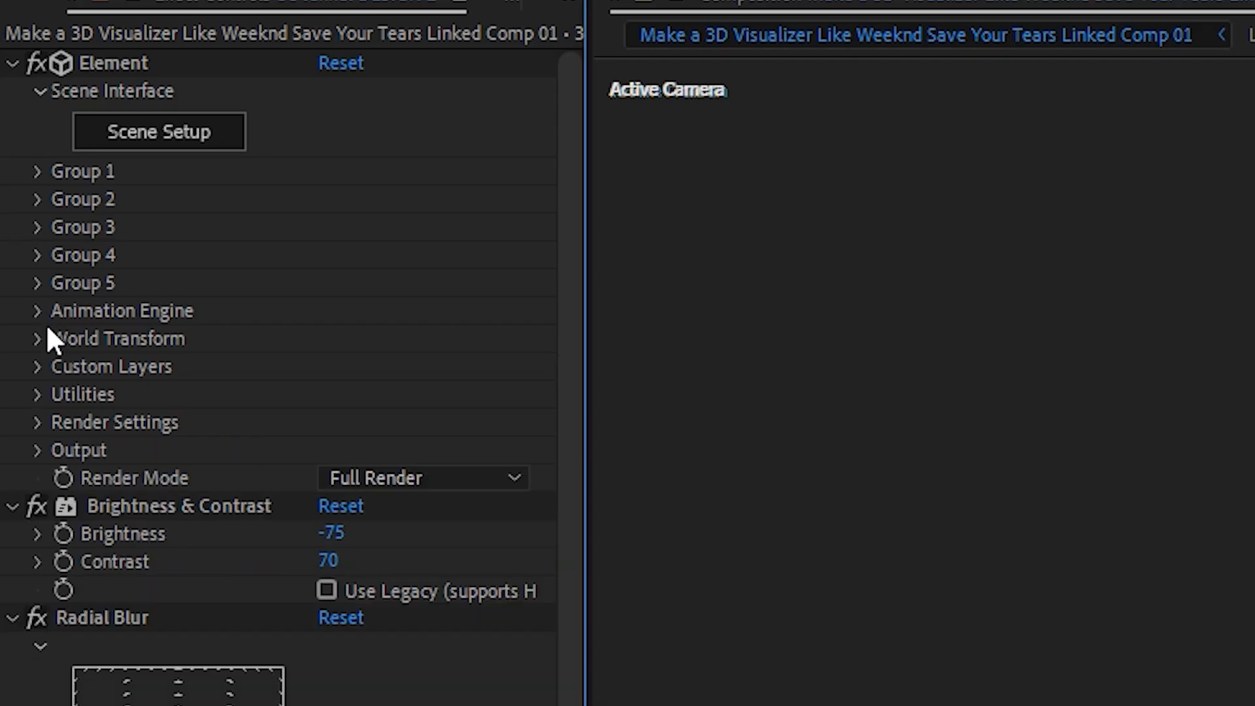
{"action": "left_click", "coordinate": [37, 367]}
{"action": "left_click", "coordinate": [369, 450]}
{"action": "left_click", "coordinate": [562, 534]}
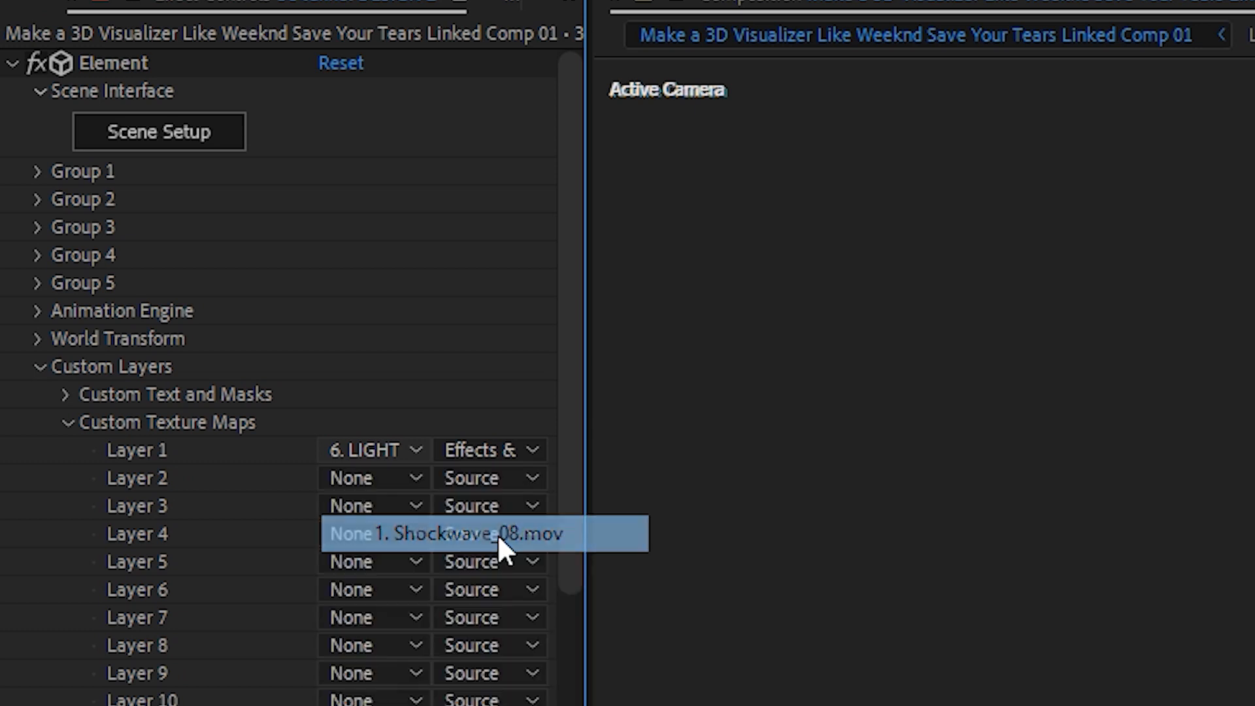
{"action": "left_click", "coordinate": [516, 451]}
{"action": "left_click", "coordinate": [549, 488]}
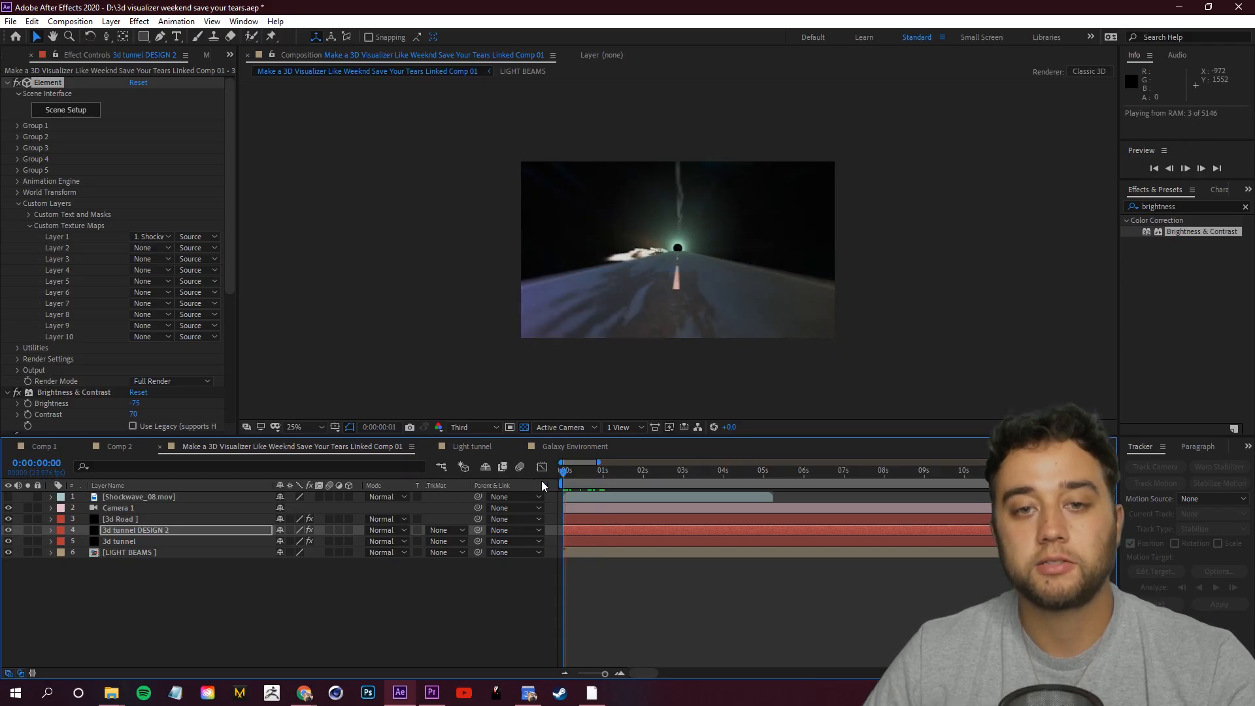
Preview the shockwave tunnel and set the 3d tunnel DESIGN 2 layer's blending mode to Add
{"action": "key", "text": "space"}
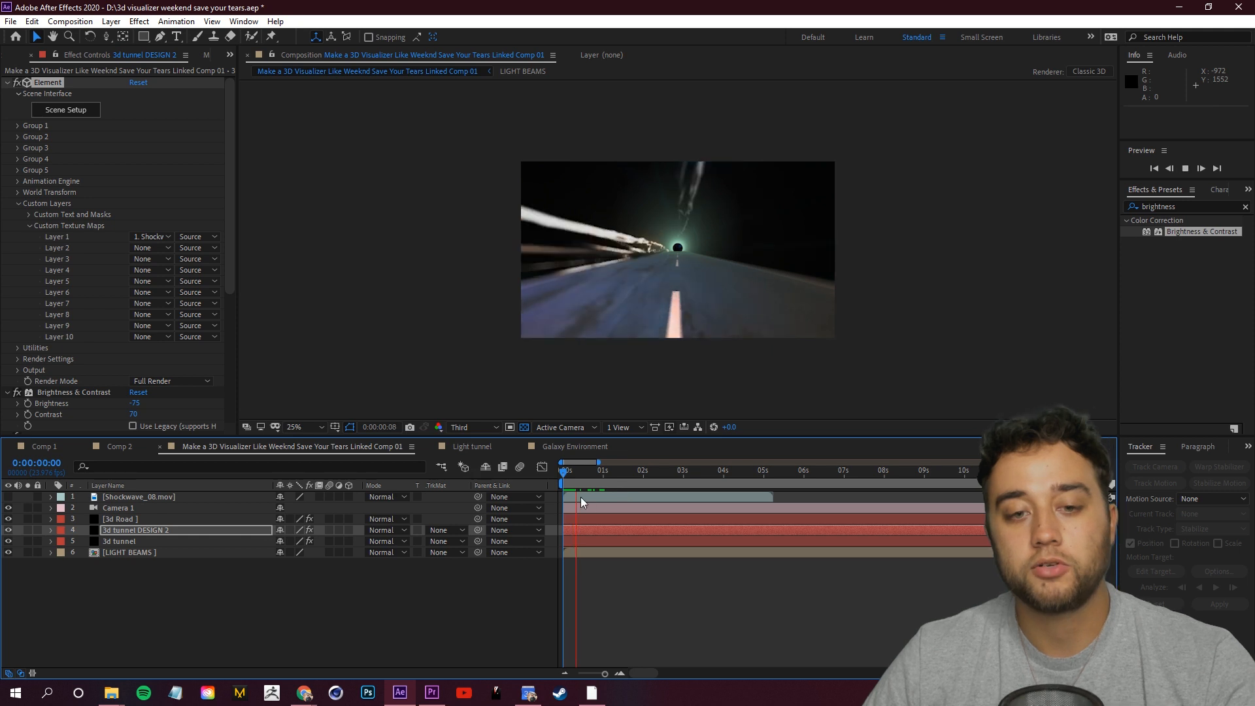
{"action": "key", "text": "space"}
{"action": "left_click_drag", "start_coordinate": [588, 477], "coordinate": [575, 476]}
{"action": "left_click", "coordinate": [141, 500]}
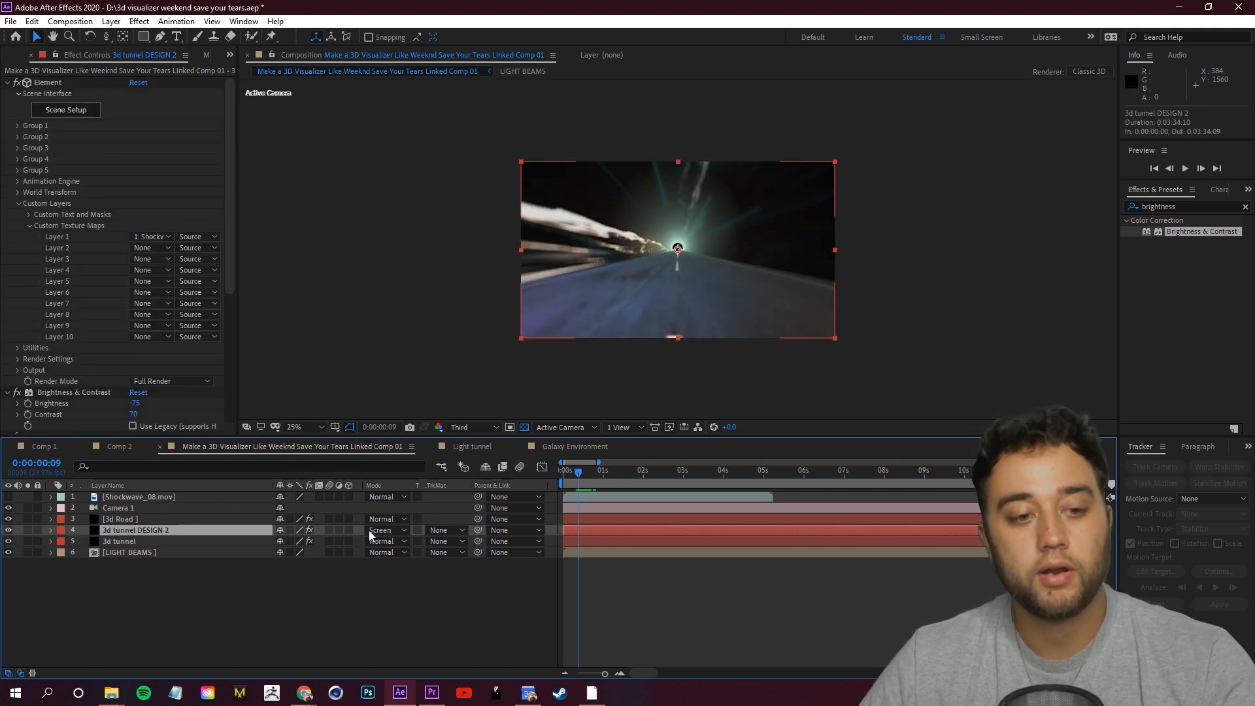
{"action": "left_click", "coordinate": [396, 531]}
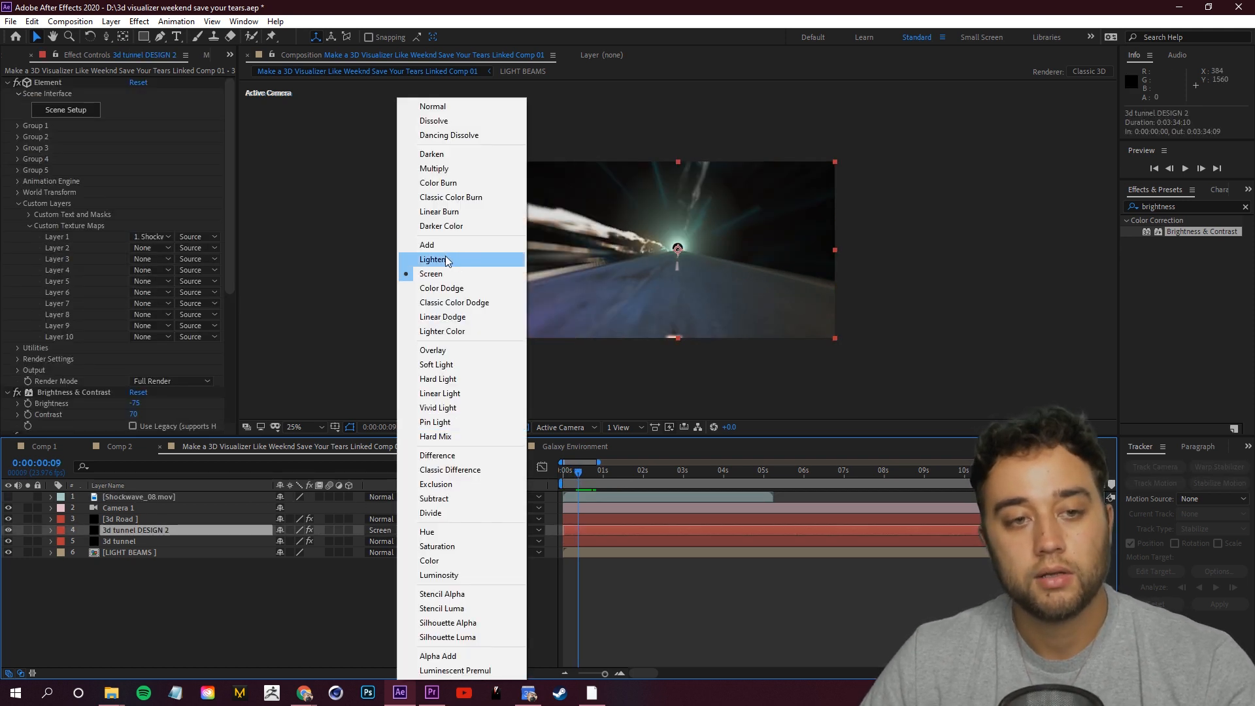
{"action": "left_click", "coordinate": [429, 246]}
Play back the composition from the start to check how the shockwave tunnel blends with the light beams
{"action": "left_click_drag", "start_coordinate": [578, 473], "coordinate": [562, 475]}
{"action": "key", "text": "space"}
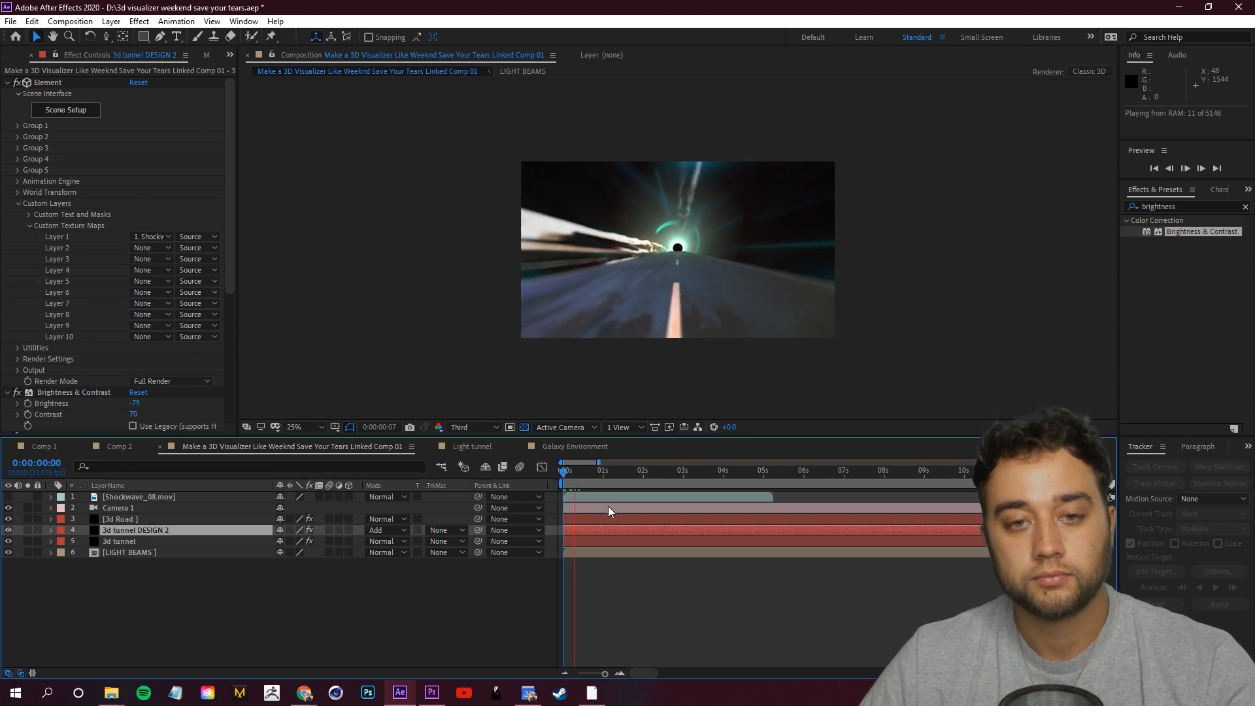
{"action": "left_click", "coordinate": [605, 472]}
{"action": "key", "text": "space"}
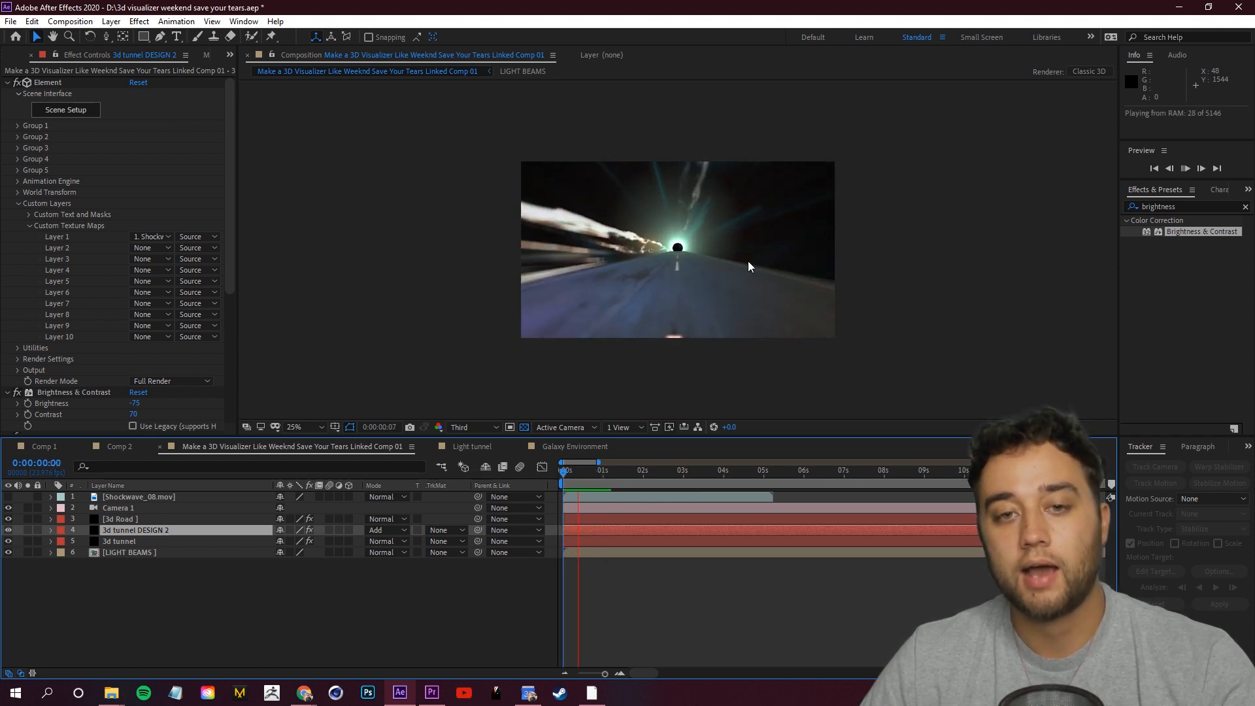
{"action": "left_click", "coordinate": [599, 473]}
{"action": "left_click_drag", "start_coordinate": [599, 473], "coordinate": [560, 497]}
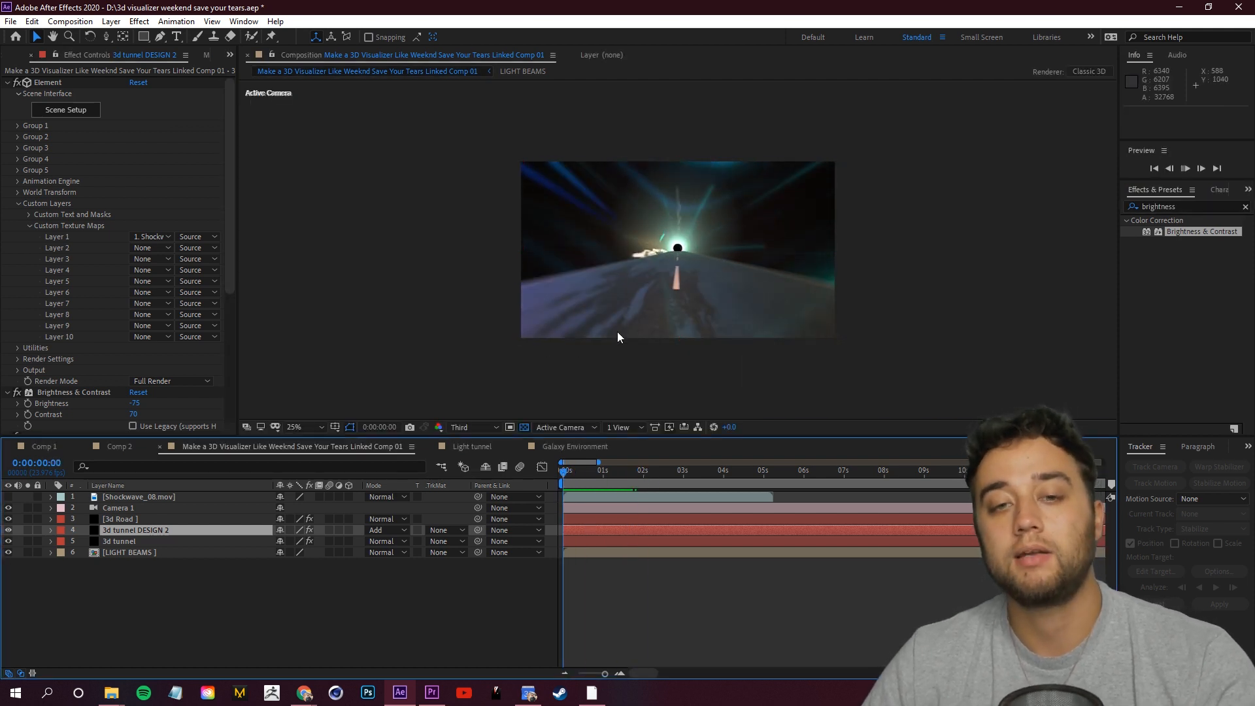
{"action": "key", "text": "space"}
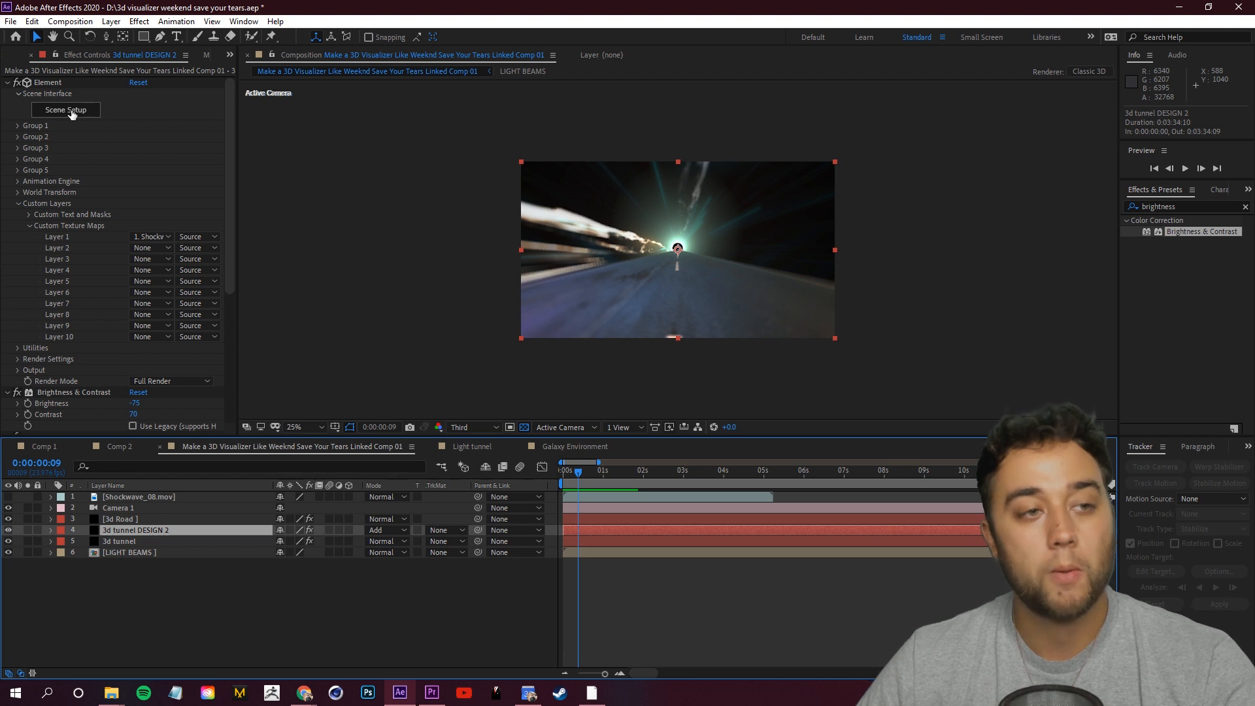
Open the Element scene setup for 3d tunnel DESIGN 2 and replay the composition to review the tunnel
{"action": "left_click", "coordinate": [69, 110]}
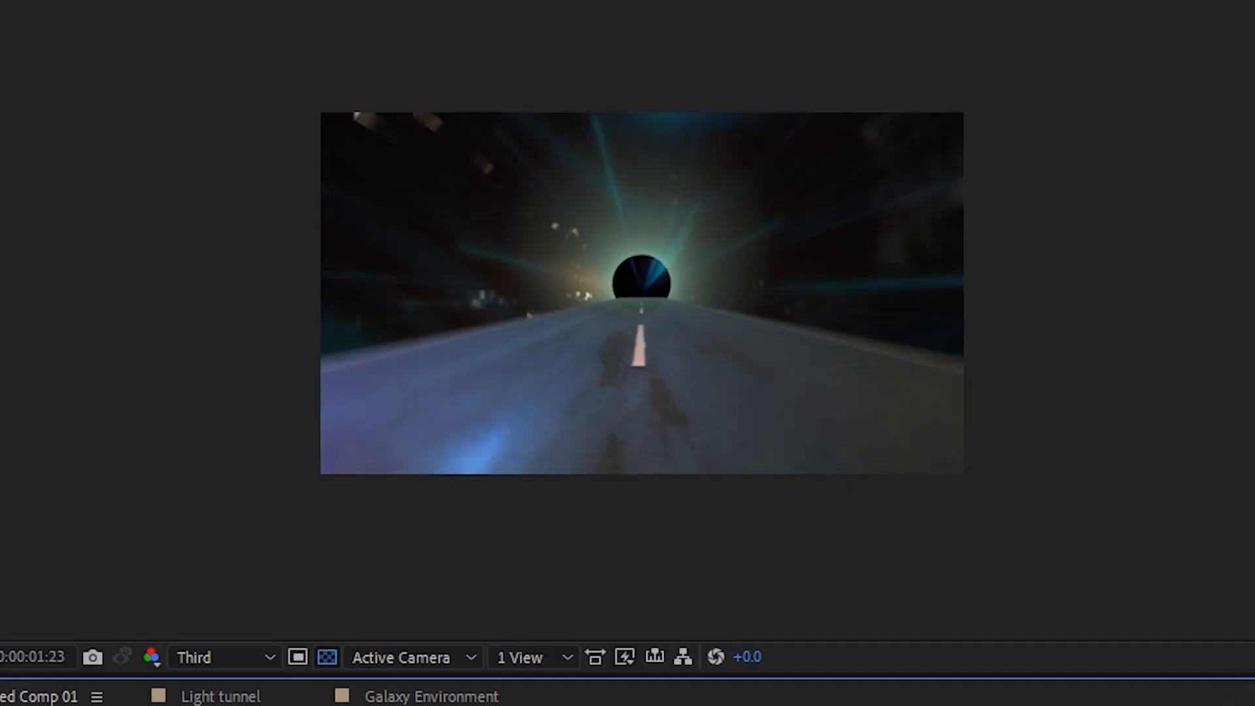
{"action": "key", "text": "space"}
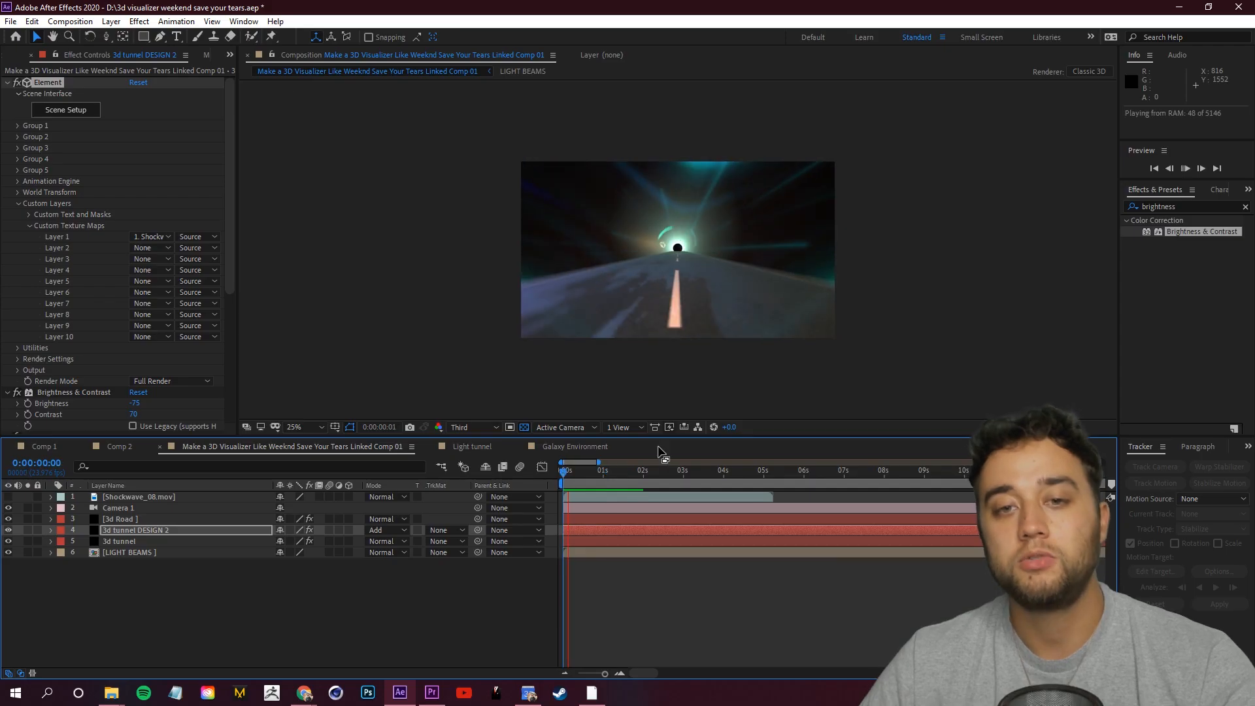
{"action": "left_click_drag", "start_coordinate": [602, 477], "coordinate": [586, 481]}
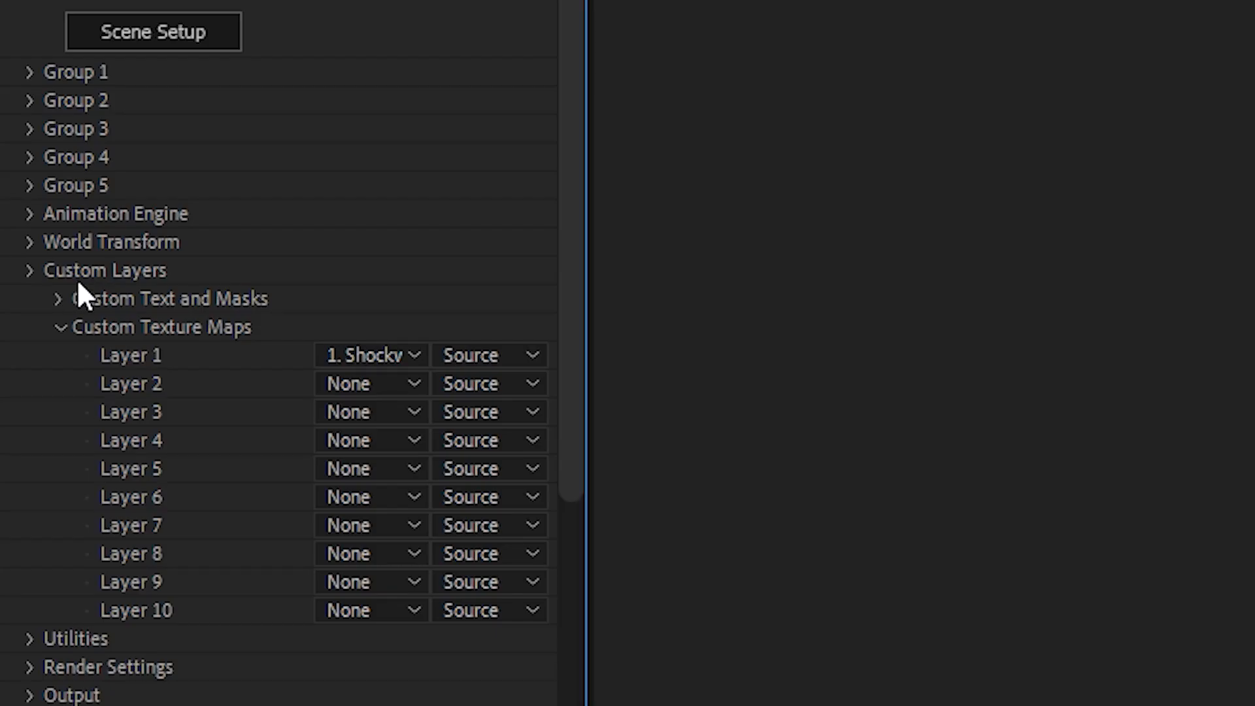
Set X Rotation World to -56° in 3d tunnel DESIGN 2's Element World Transform and return to the start of the timeline
{"action": "left_click", "coordinate": [38, 204]}
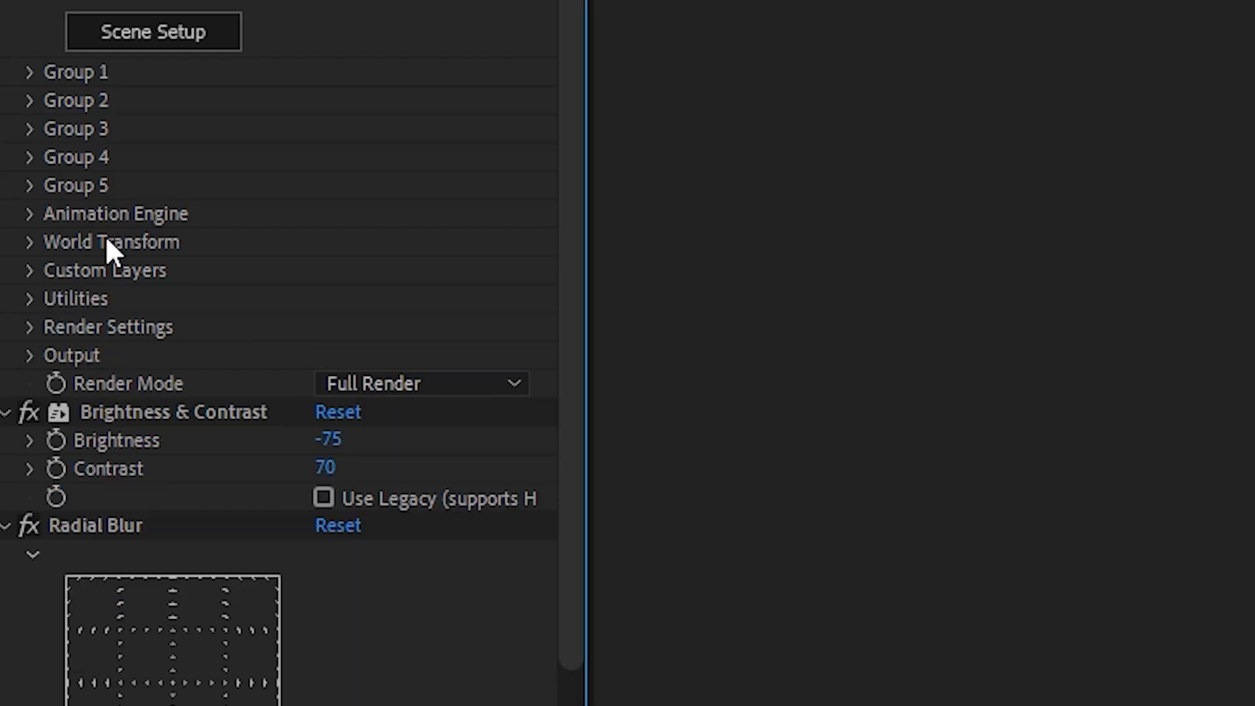
{"action": "left_click", "coordinate": [28, 243]}
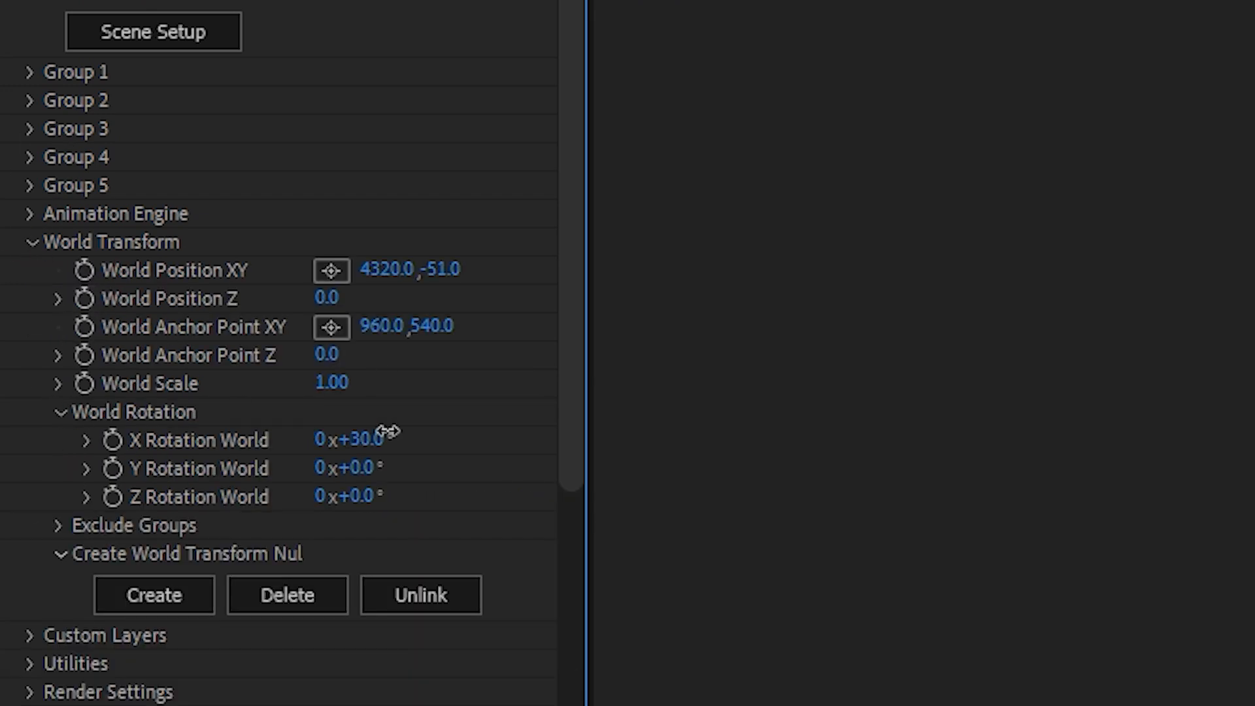
{"action": "left_click_drag", "start_coordinate": [240, 432], "coordinate": [261, 419]}
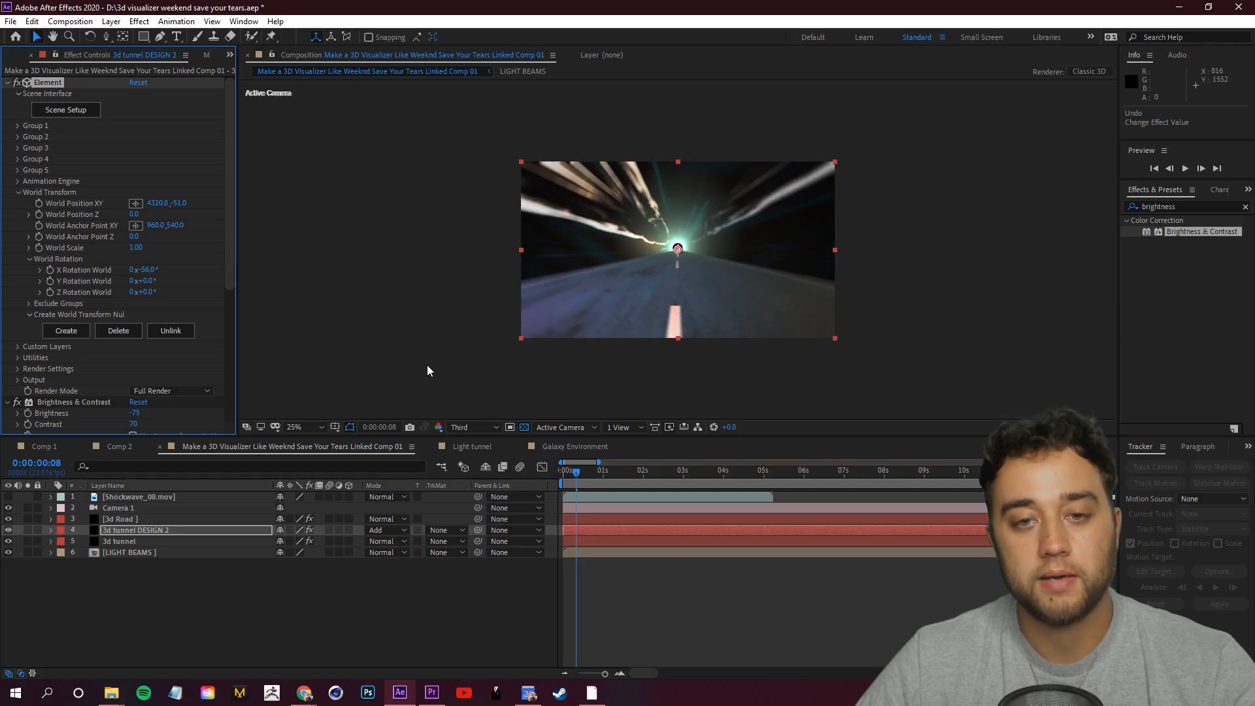
{"action": "left_click_drag", "start_coordinate": [577, 474], "coordinate": [561, 475]}
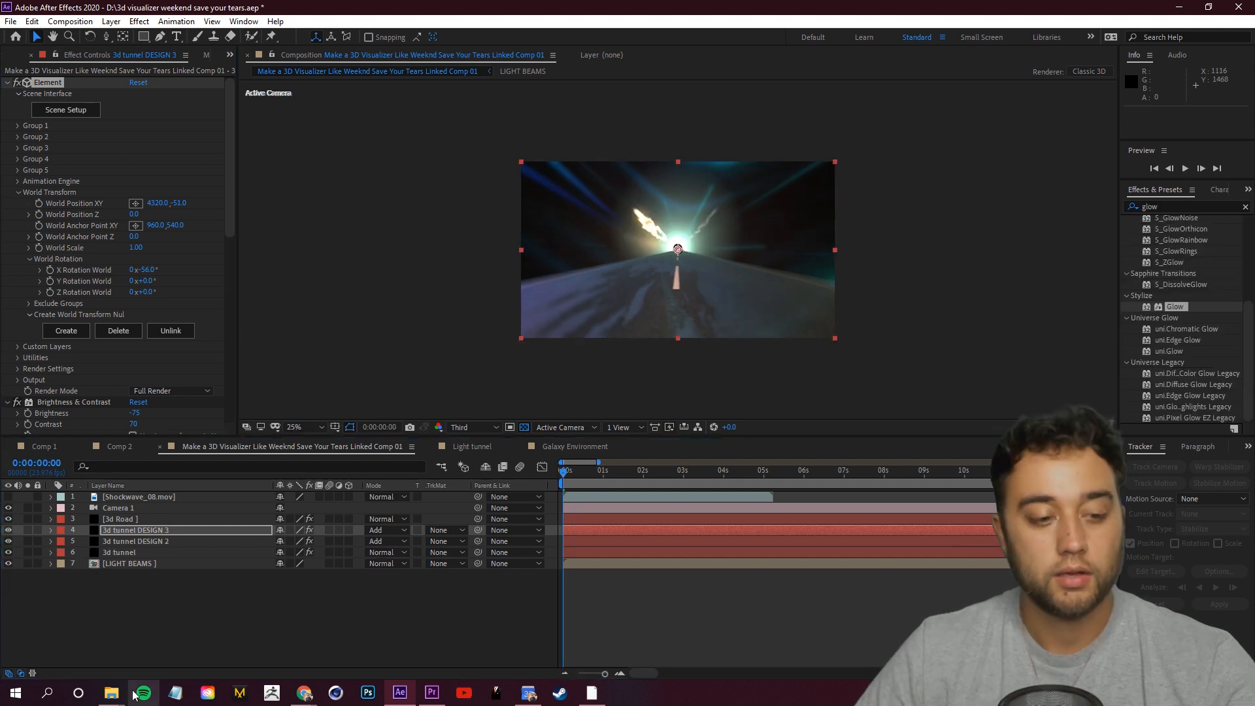
Switch to the Shockwaves_PhotoJpg folder in File Explorer and go back up to the Overlays + Elements search results
{"action": "left_click", "coordinate": [112, 693]}
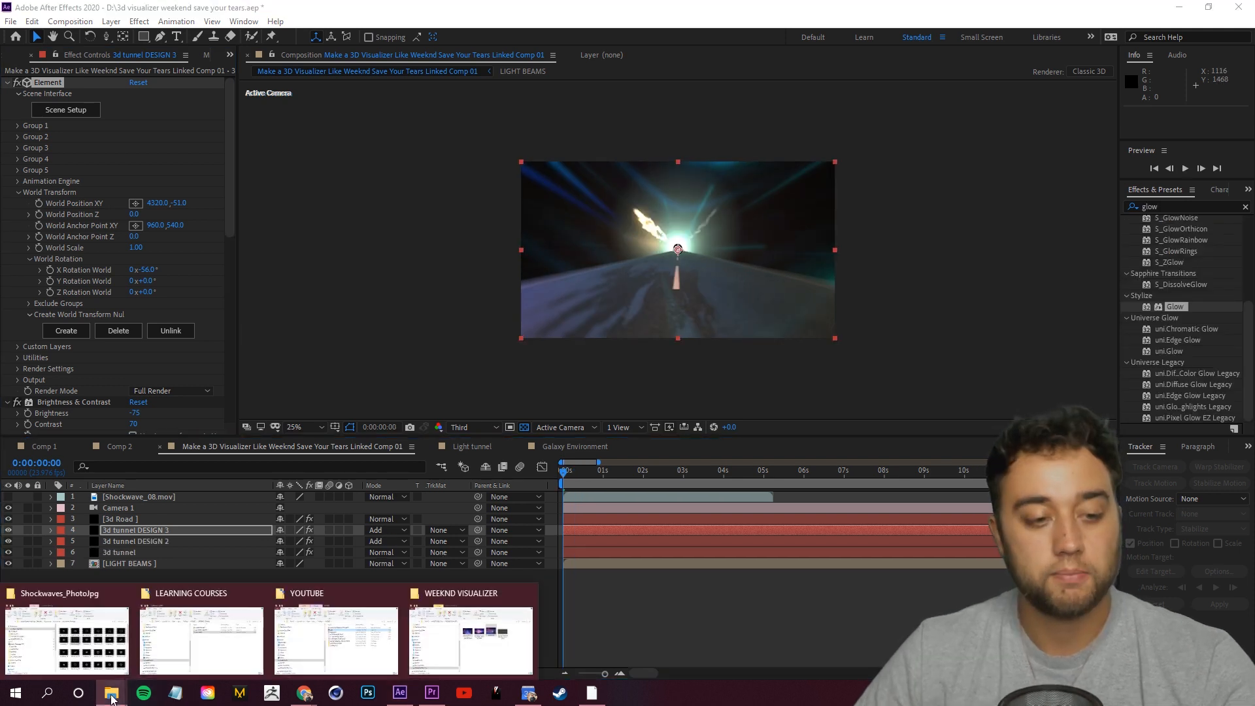
{"action": "left_click", "coordinate": [85, 644]}
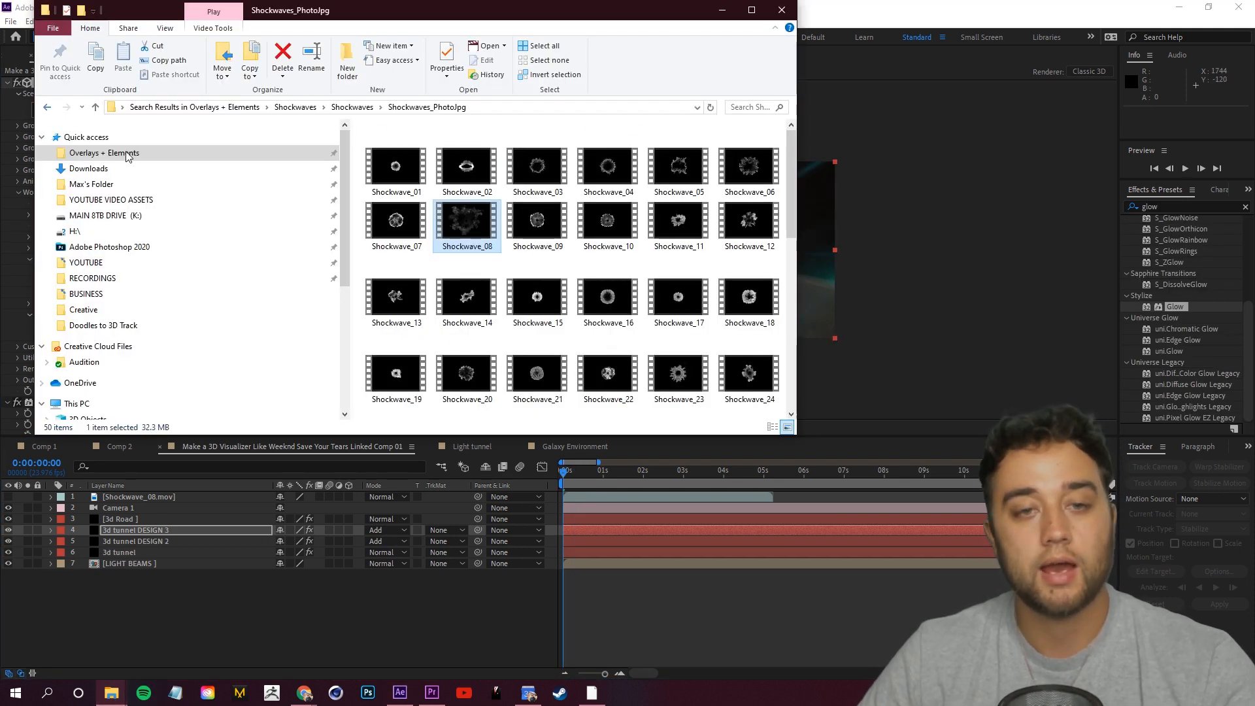
{"action": "left_click", "coordinate": [339, 103]}
{"action": "left_click", "coordinate": [47, 107]}
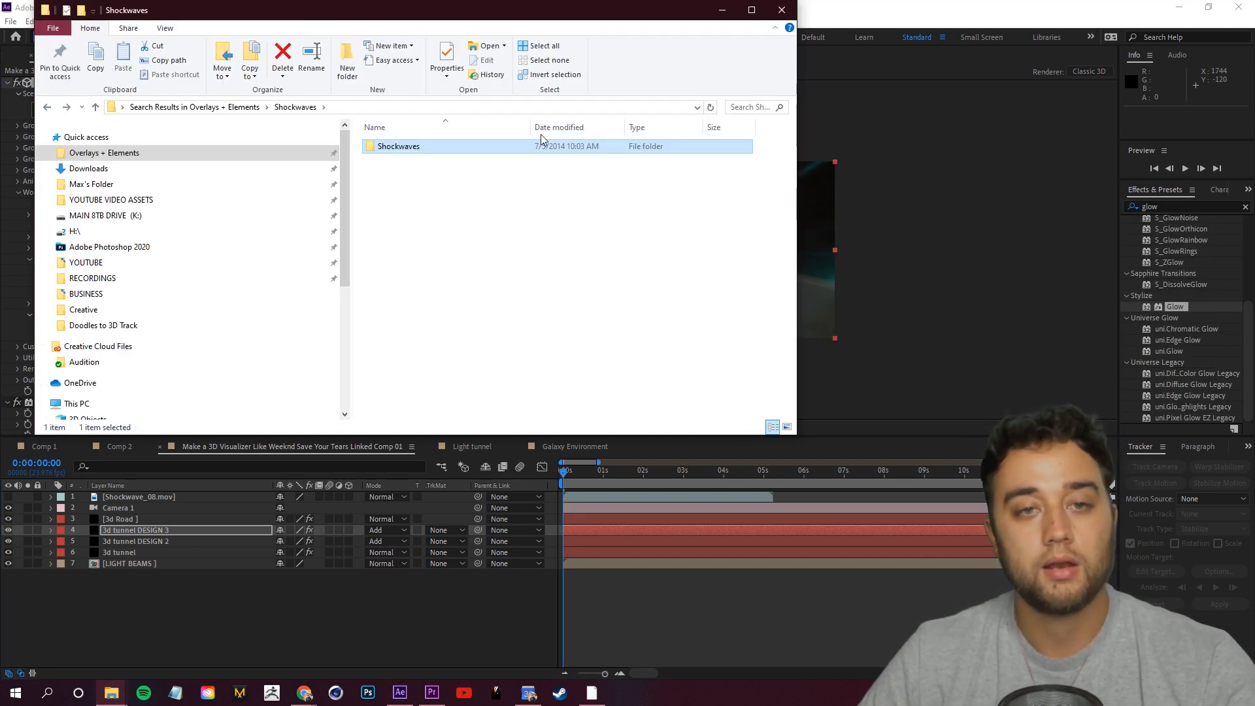
{"action": "left_click", "coordinate": [46, 109]}
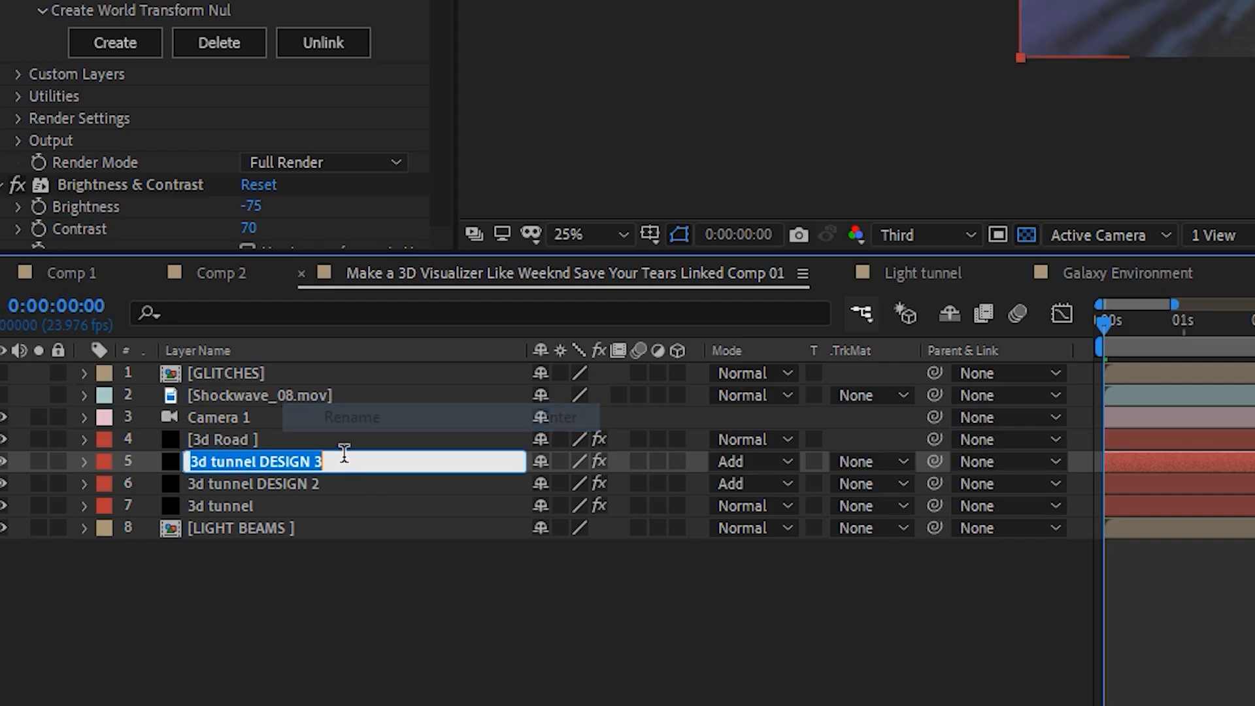
Rename the 3d tunnel DESIGN 3 layer as 3d tunnel DESIGN GLITCHES and set its Custom Texture Map Layer 1 to GLITCHES with Source
{"action": "left_click", "coordinate": [345, 453]}
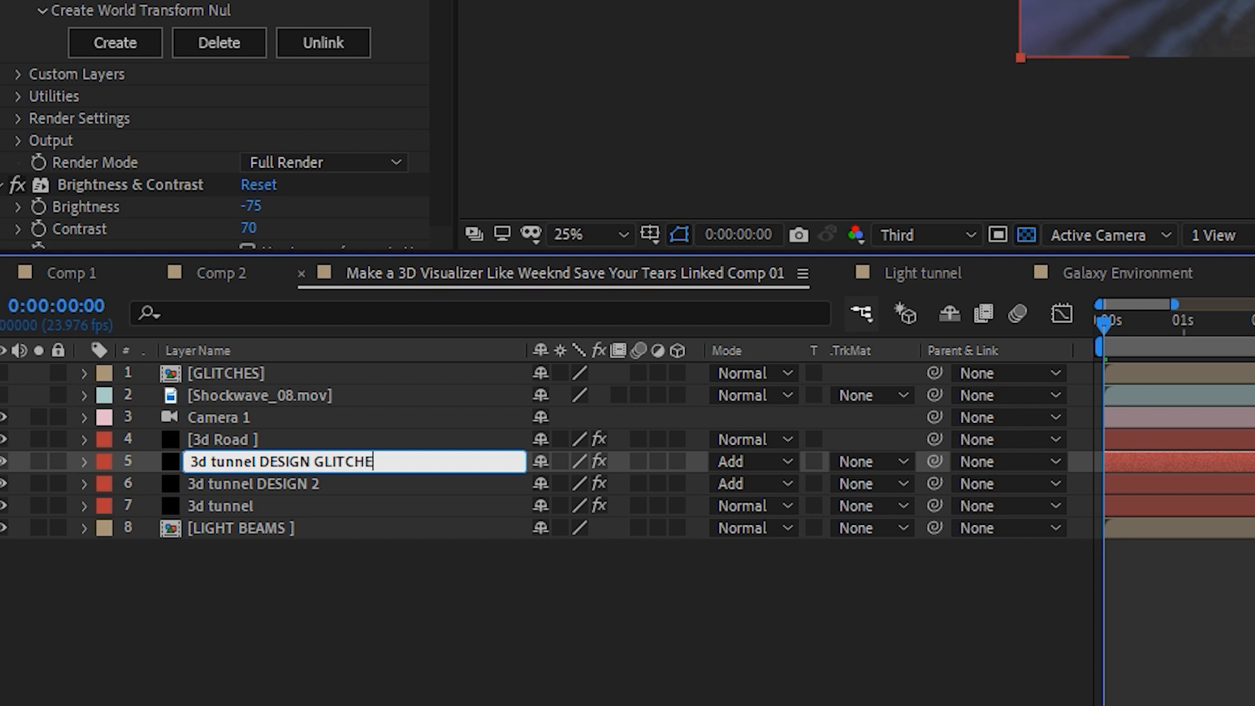
{"action": "key", "text": "Return"}
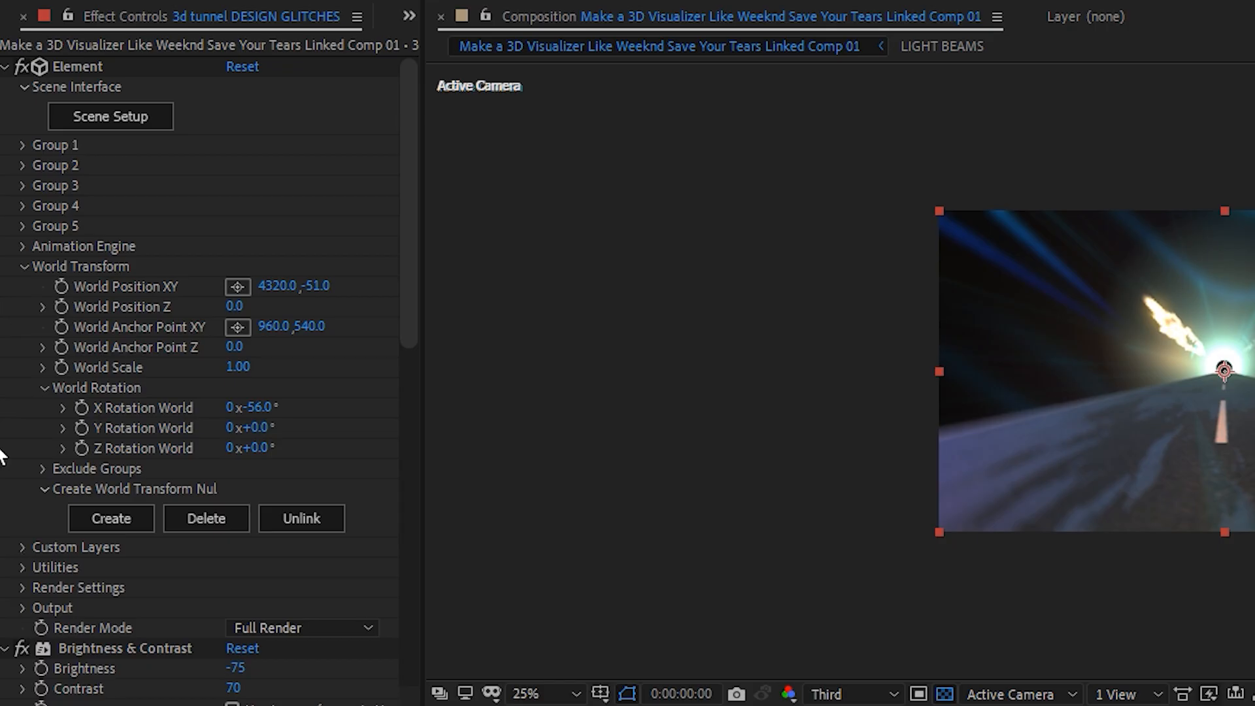
{"action": "left_click", "coordinate": [22, 440]}
{"action": "scroll", "coordinate": [24, 309], "scroll_direction": "down", "scroll_amount": 3}
{"action": "left_click", "coordinate": [265, 342]}
{"action": "left_click", "coordinate": [328, 403]}
{"action": "left_click", "coordinate": [362, 344]}
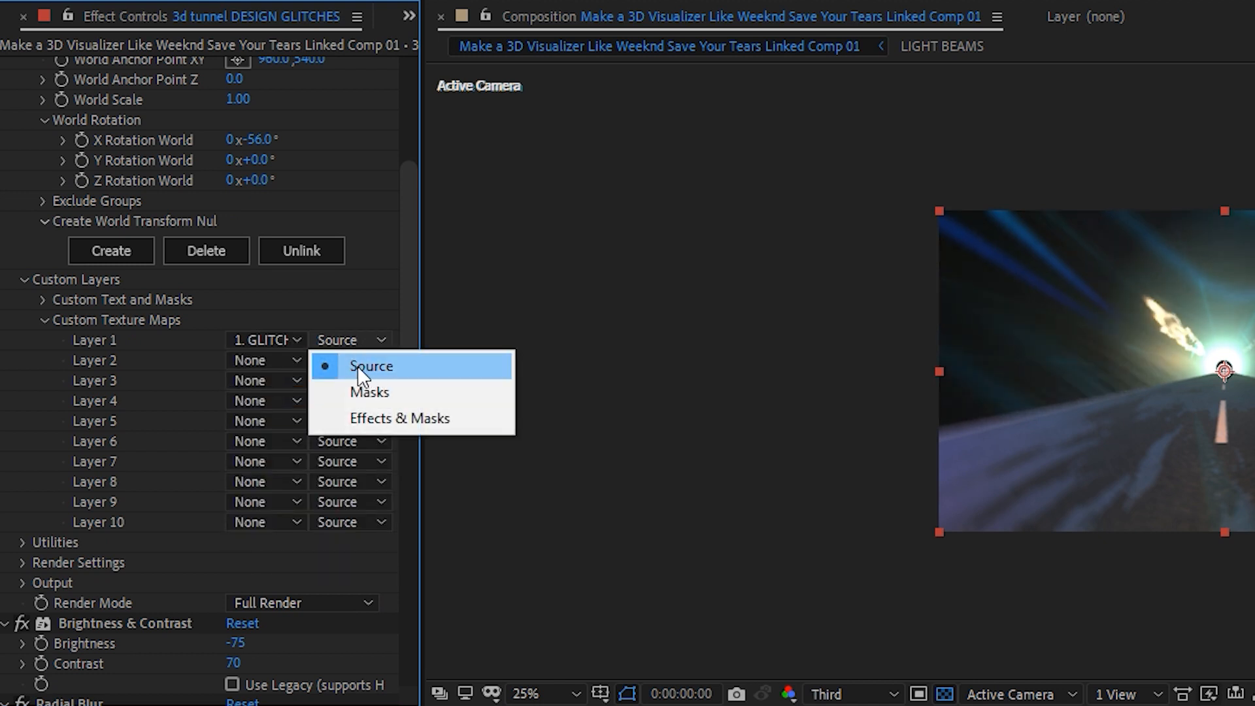
{"action": "left_click", "coordinate": [380, 367]}
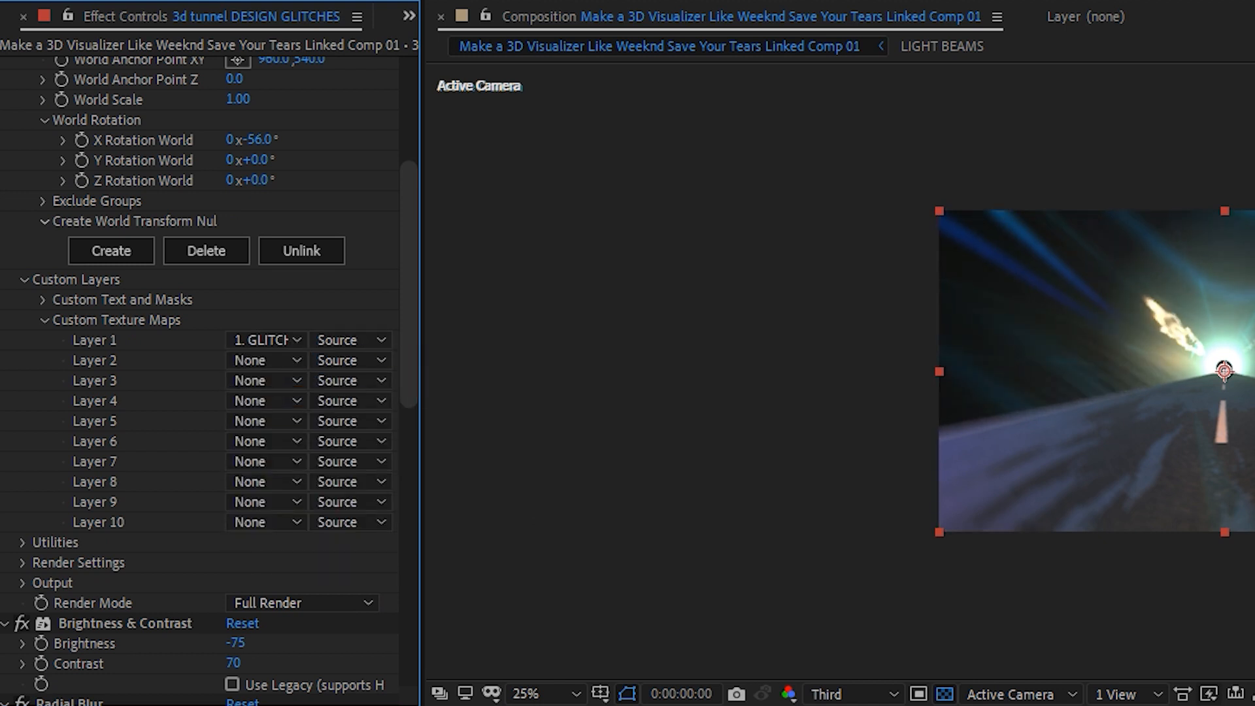
Play back the composition to review the glitch-textured tunnel over the road
{"action": "left_click_drag", "start_coordinate": [565, 472], "coordinate": [593, 475]}
{"action": "key", "text": "space"}
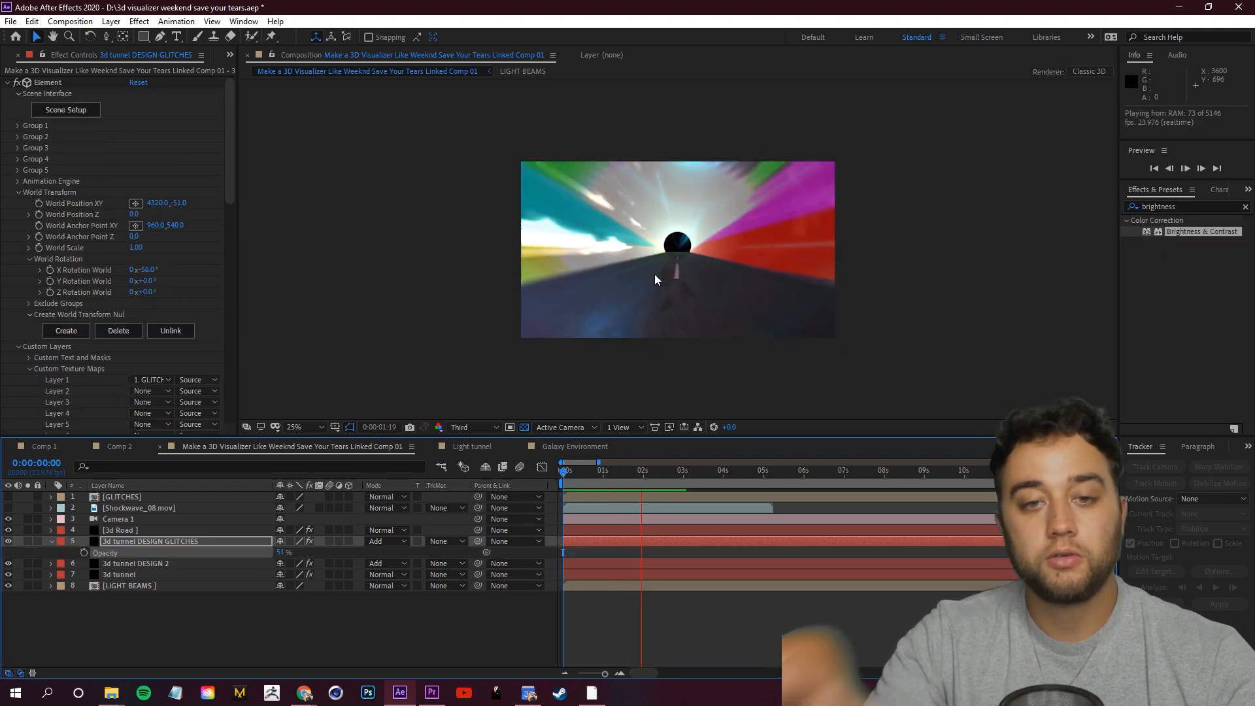
{"action": "key", "text": "space"}
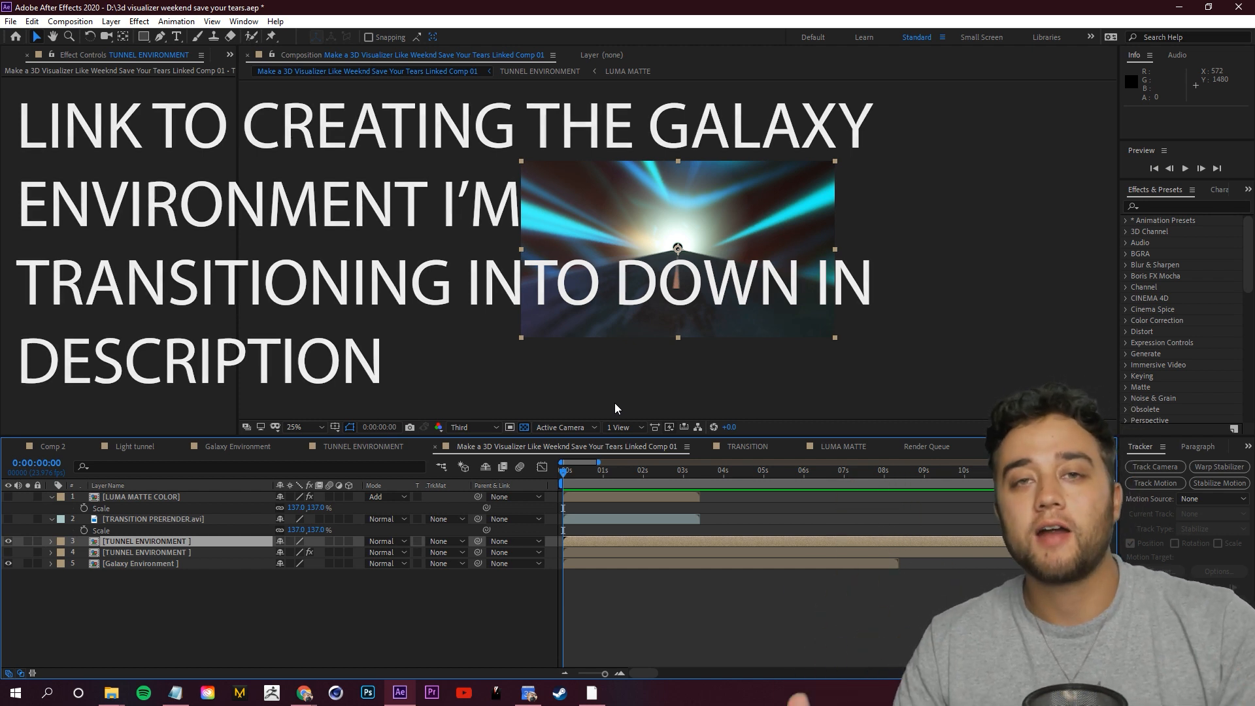
Play the linked composition repeatedly to examine the transition from TUNNEL ENVIRONMENT into Galaxy Environment
{"action": "key", "text": "space"}
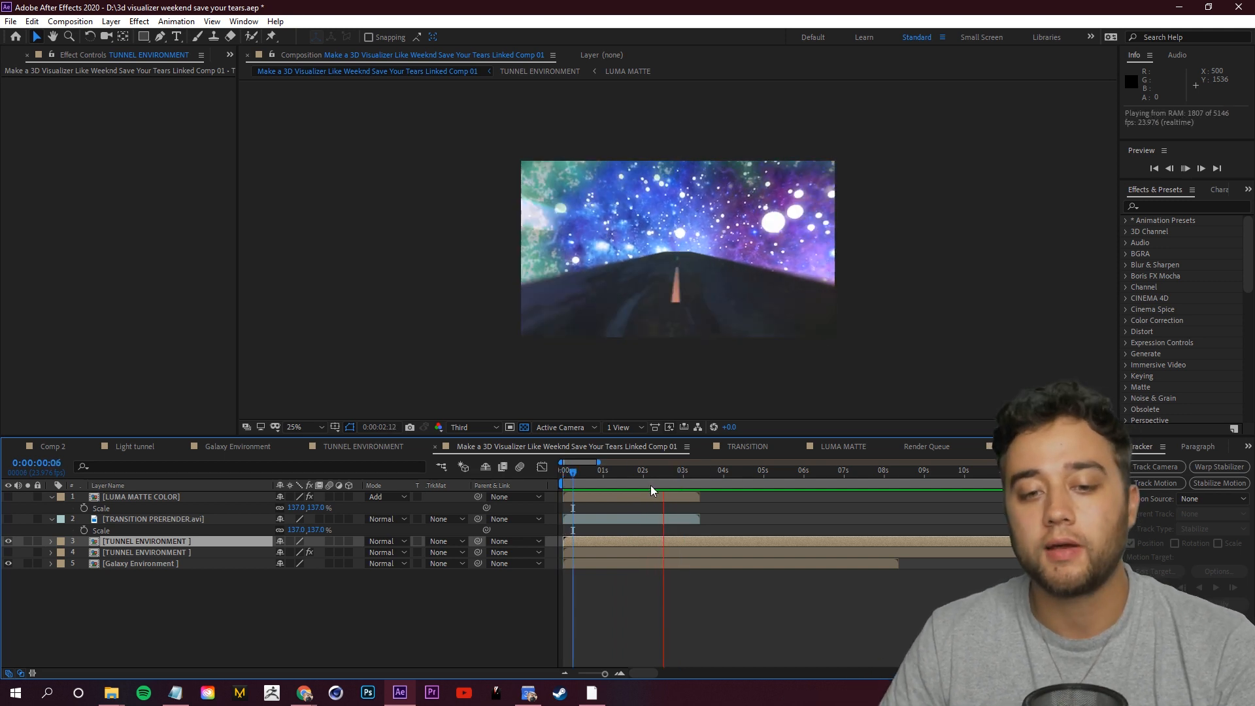
{"action": "key", "text": "space"}
{"action": "left_click_drag", "start_coordinate": [646, 473], "coordinate": [571, 508]}
{"action": "key", "text": "space"}
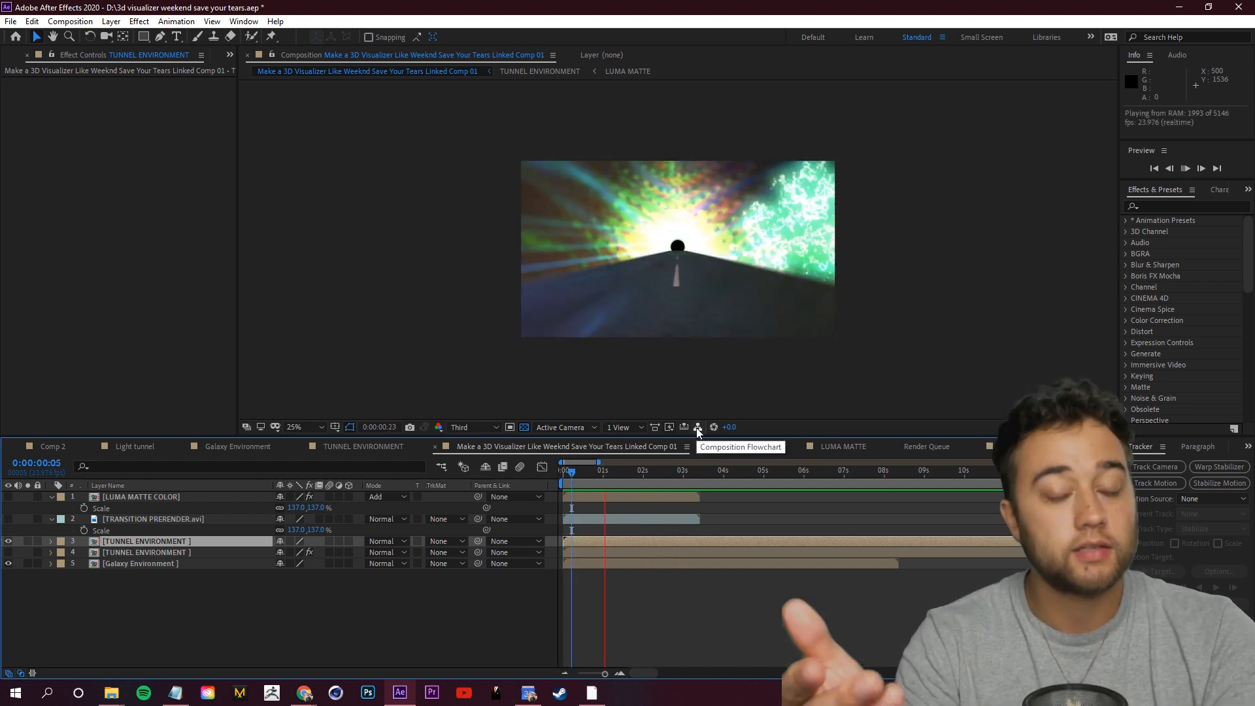
{"action": "key", "text": "space"}
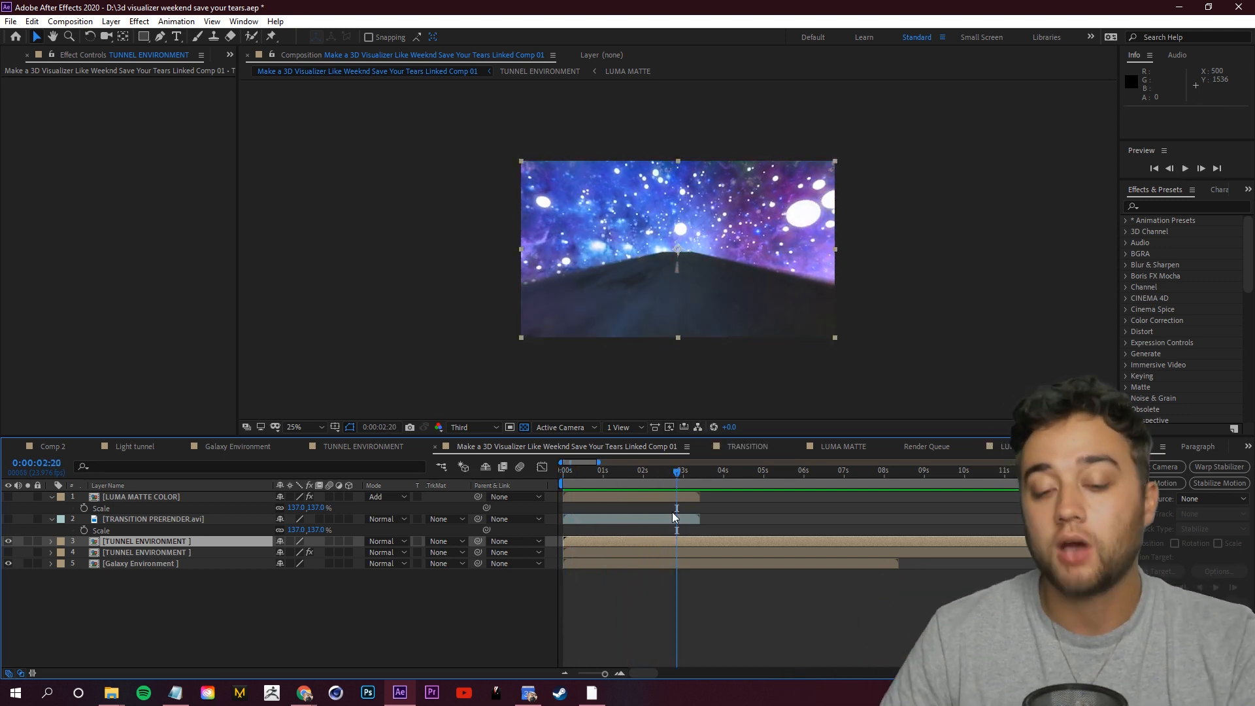
{"action": "key", "text": "space"}
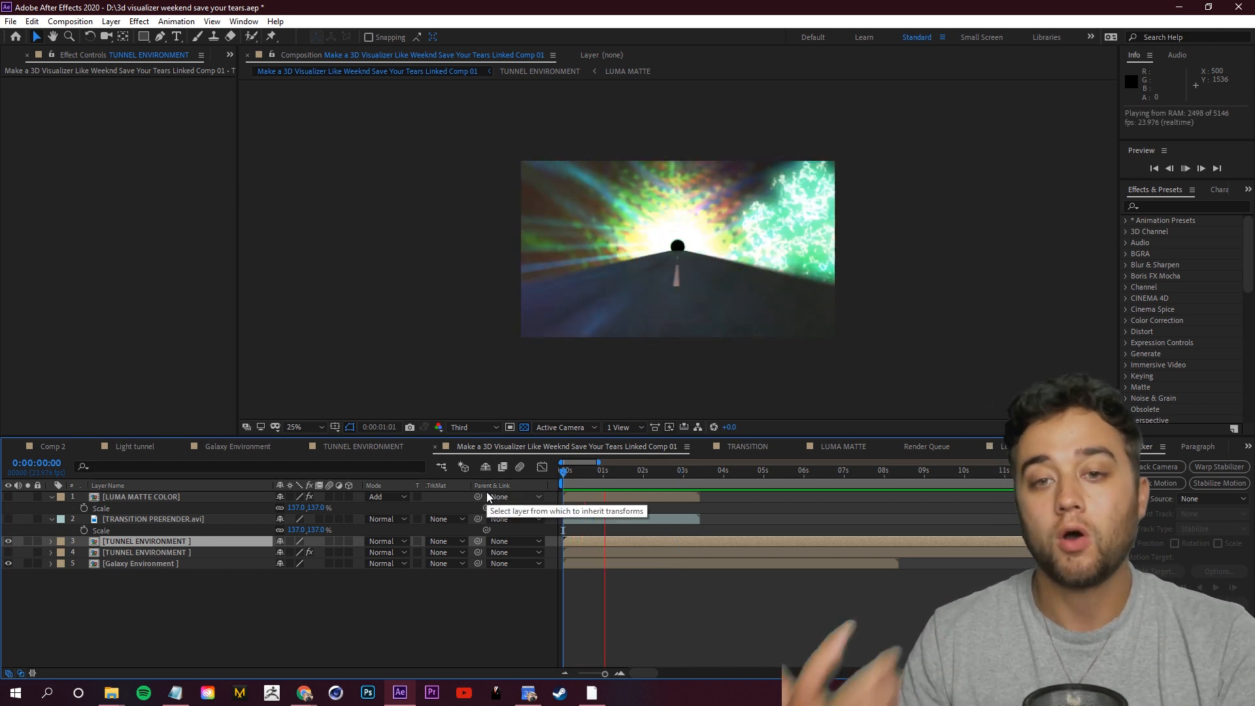
{"action": "key", "text": "space"}
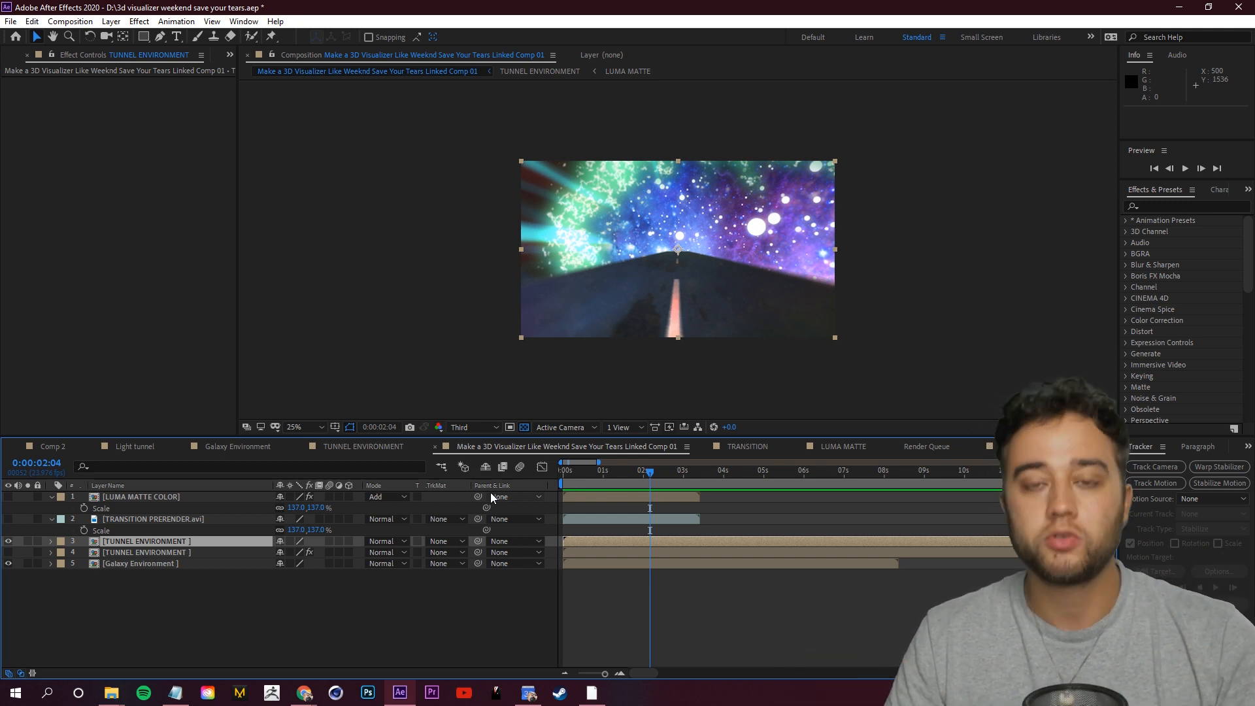
{"action": "key", "text": "space"}
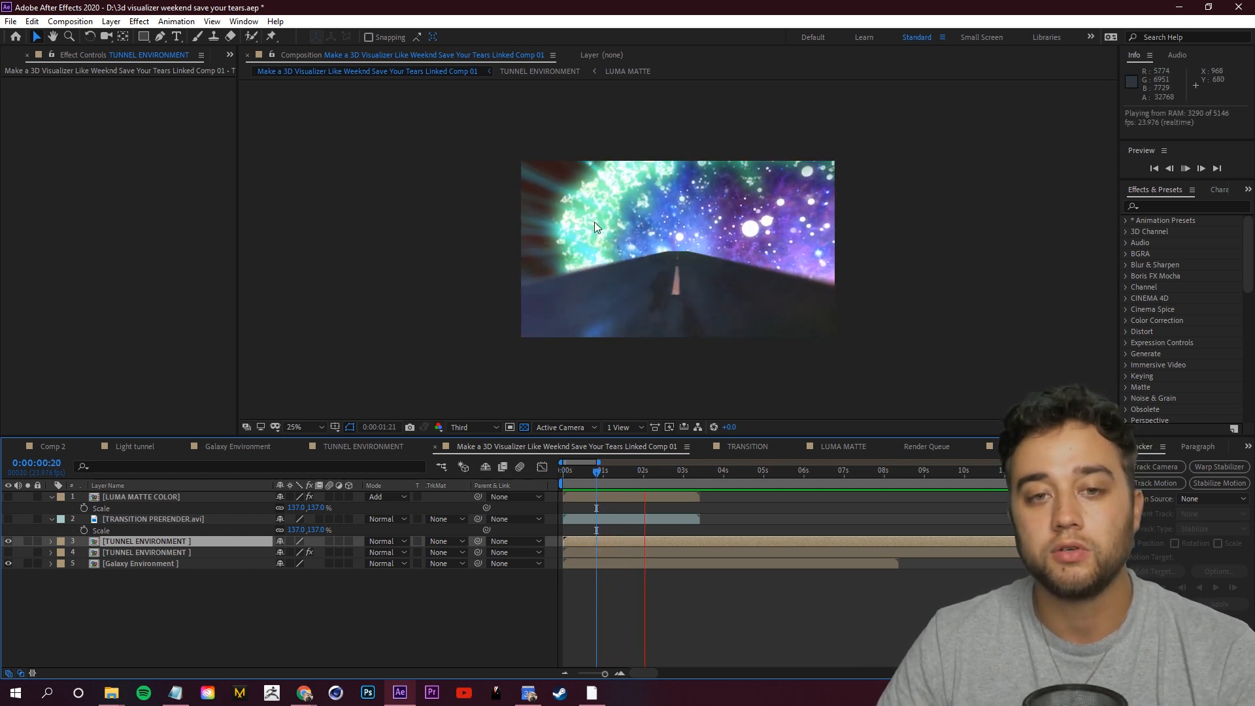
{"action": "key", "text": "space"}
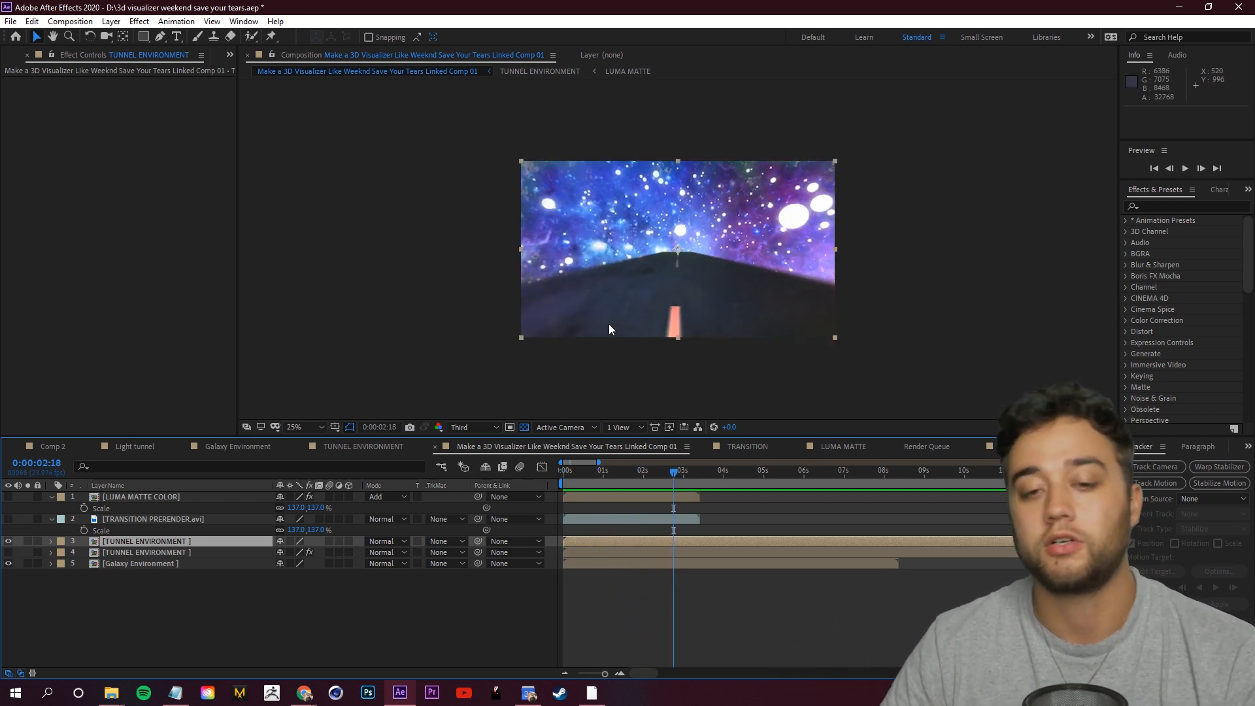
{"action": "key", "text": "space"}
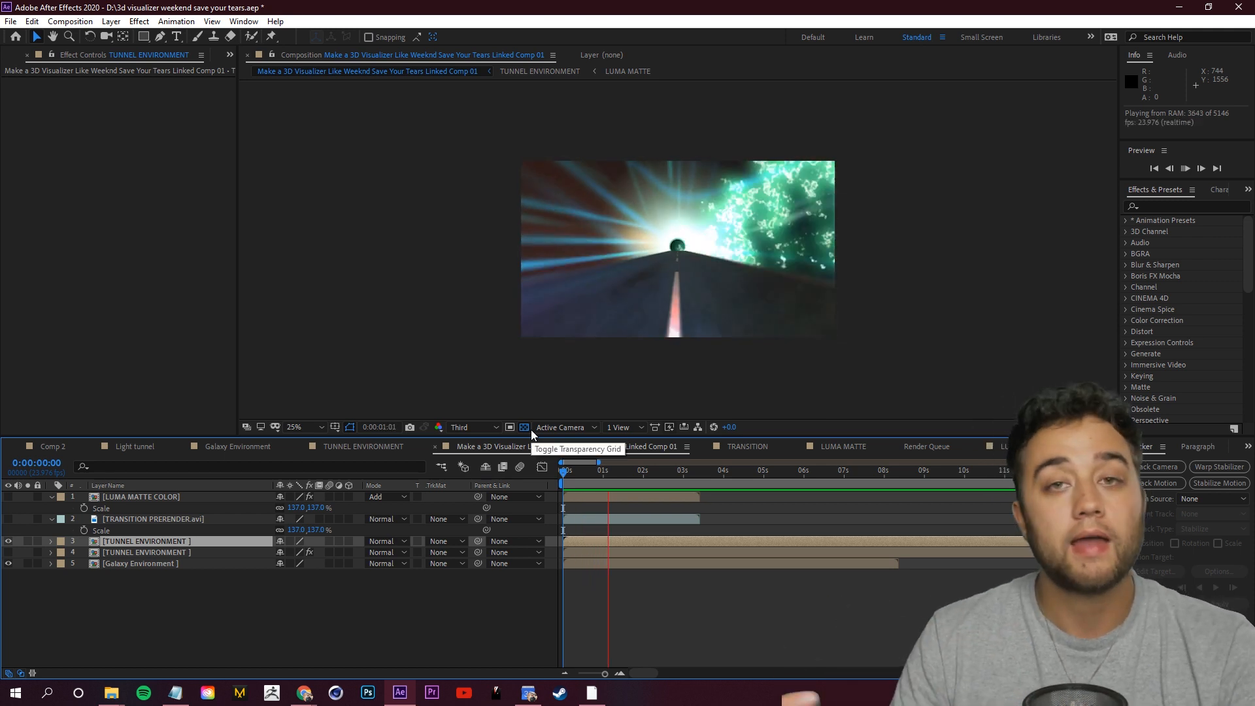
{"action": "key", "text": "space"}
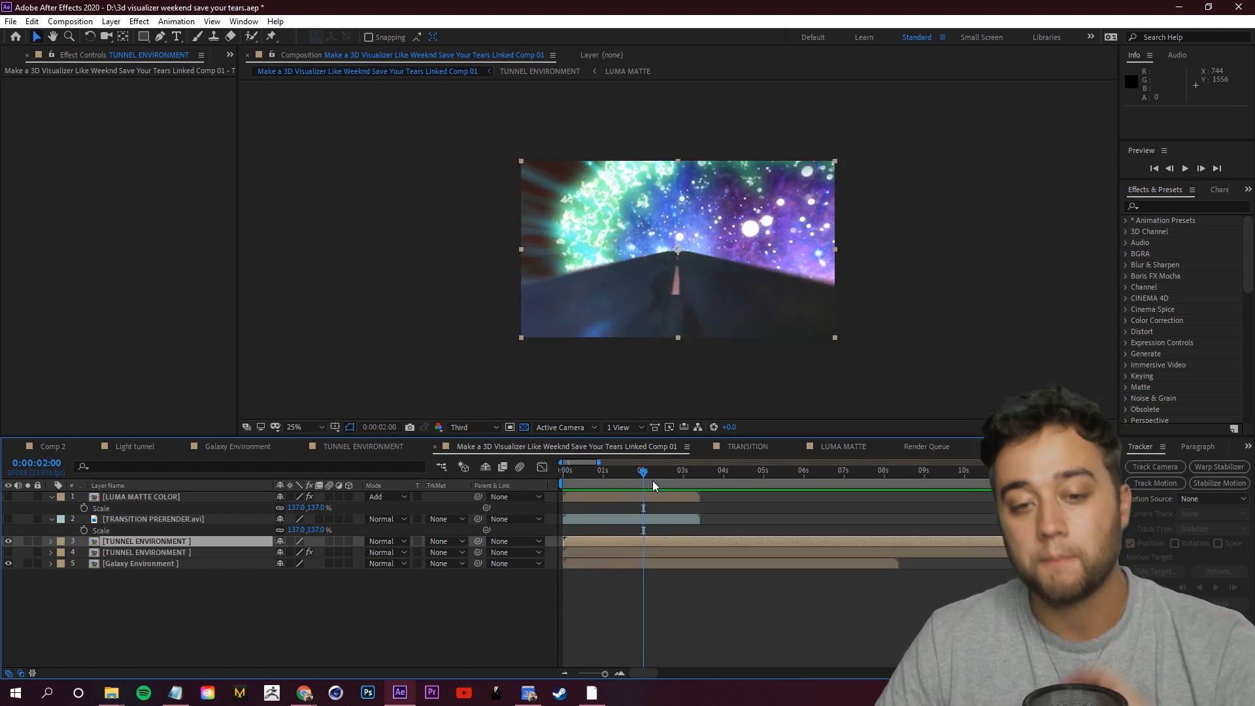
Replay the galaxy transition from several points within its first second, and again from the start of the timeline
{"action": "left_click", "coordinate": [580, 485]}
{"action": "key", "text": "space"}
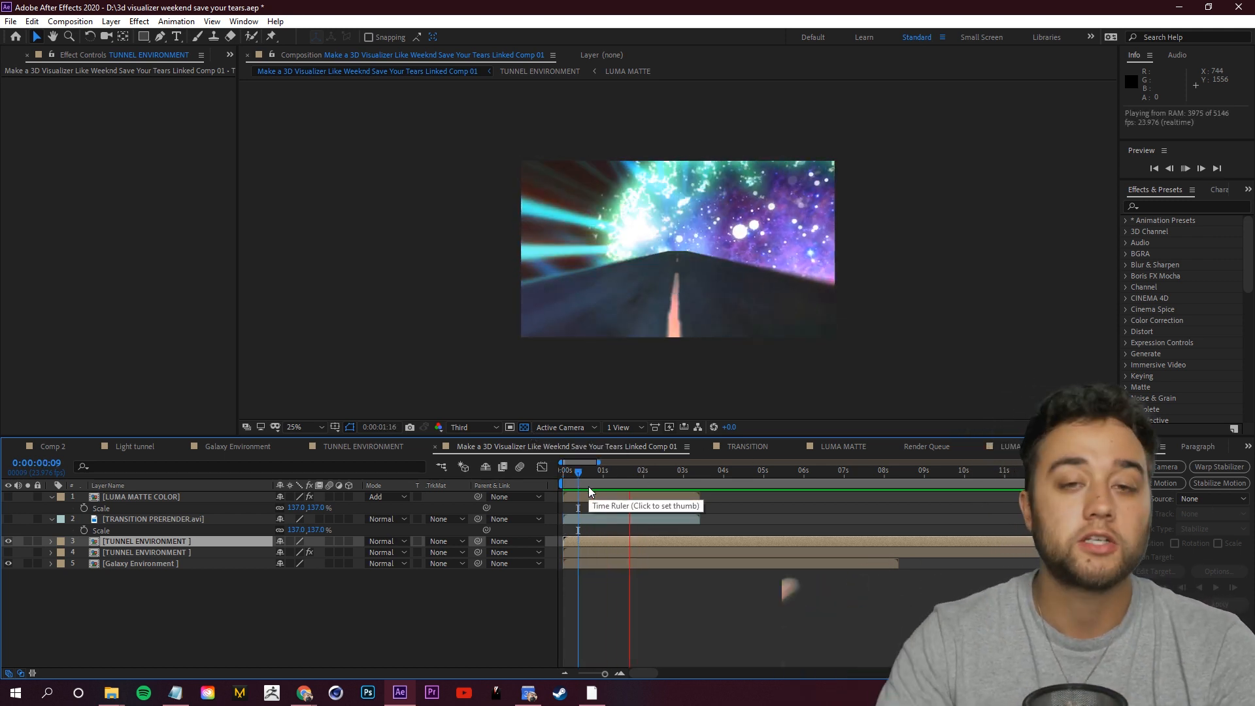
{"action": "key", "text": "space"}
{"action": "left_click_drag", "start_coordinate": [650, 487], "coordinate": [597, 492]}
{"action": "key", "text": "space"}
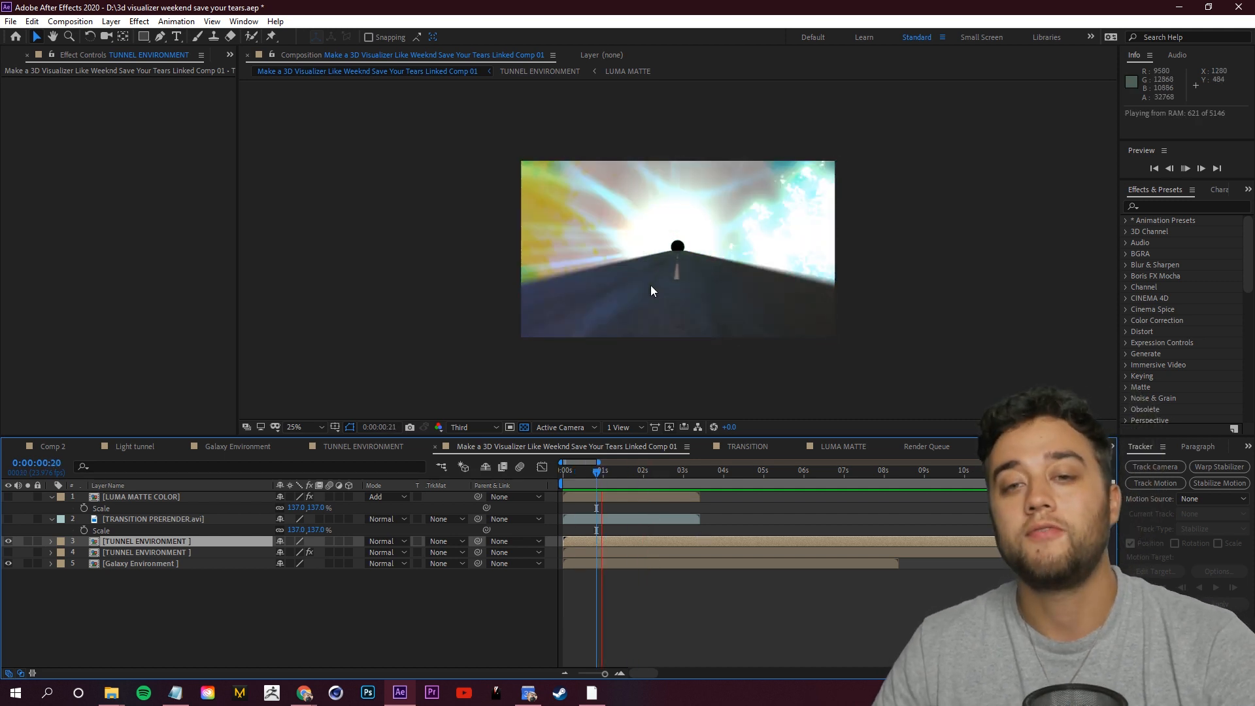
{"action": "key", "text": "space"}
{"action": "left_click_drag", "start_coordinate": [597, 476], "coordinate": [622, 482]}
{"action": "key", "text": "Home"}
{"action": "key", "text": "space"}
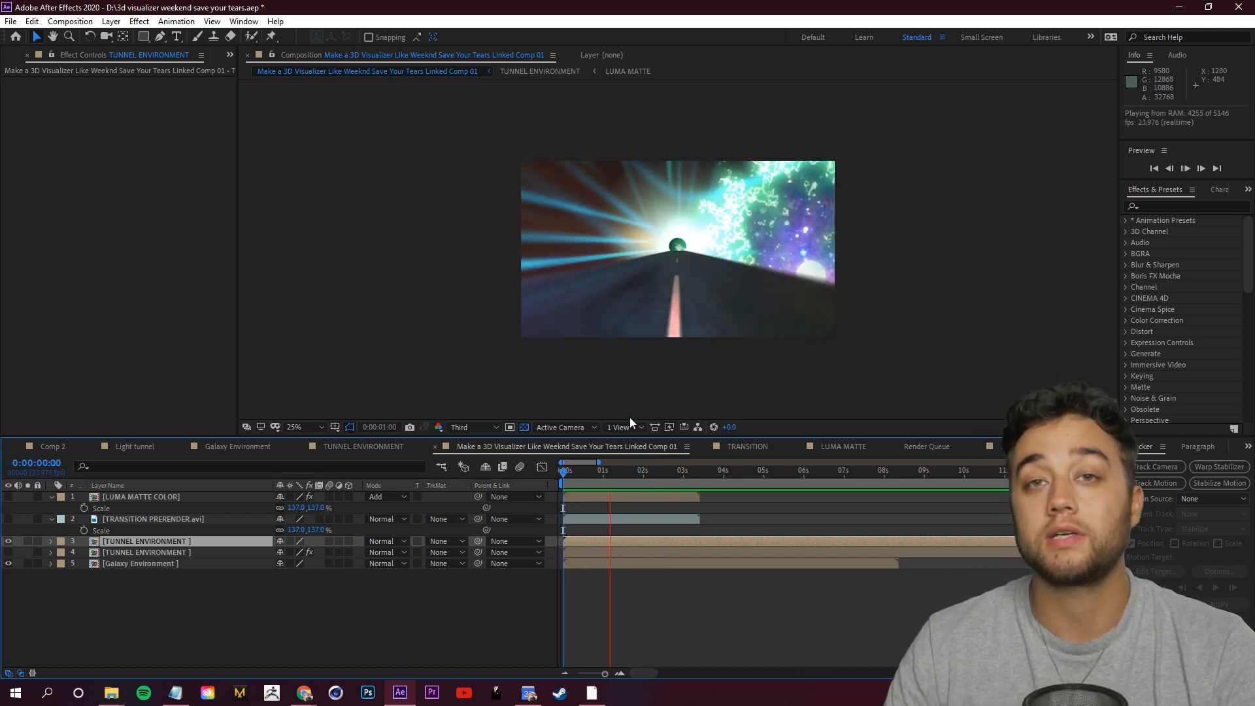
{"action": "key", "text": "space"}
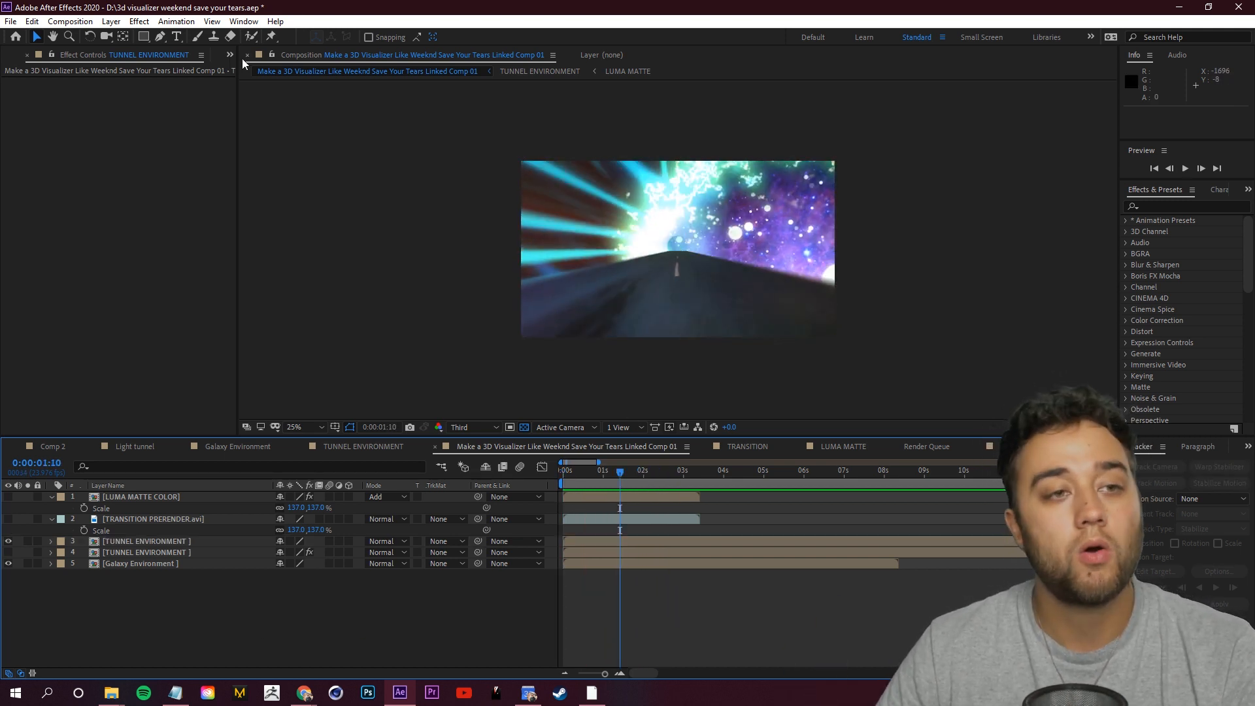
Show the project items and create a 1920 × 1080, 23.976 fps composition named LUMA MATTE TRANSITION
{"action": "key", "text": "ctrl+0"}
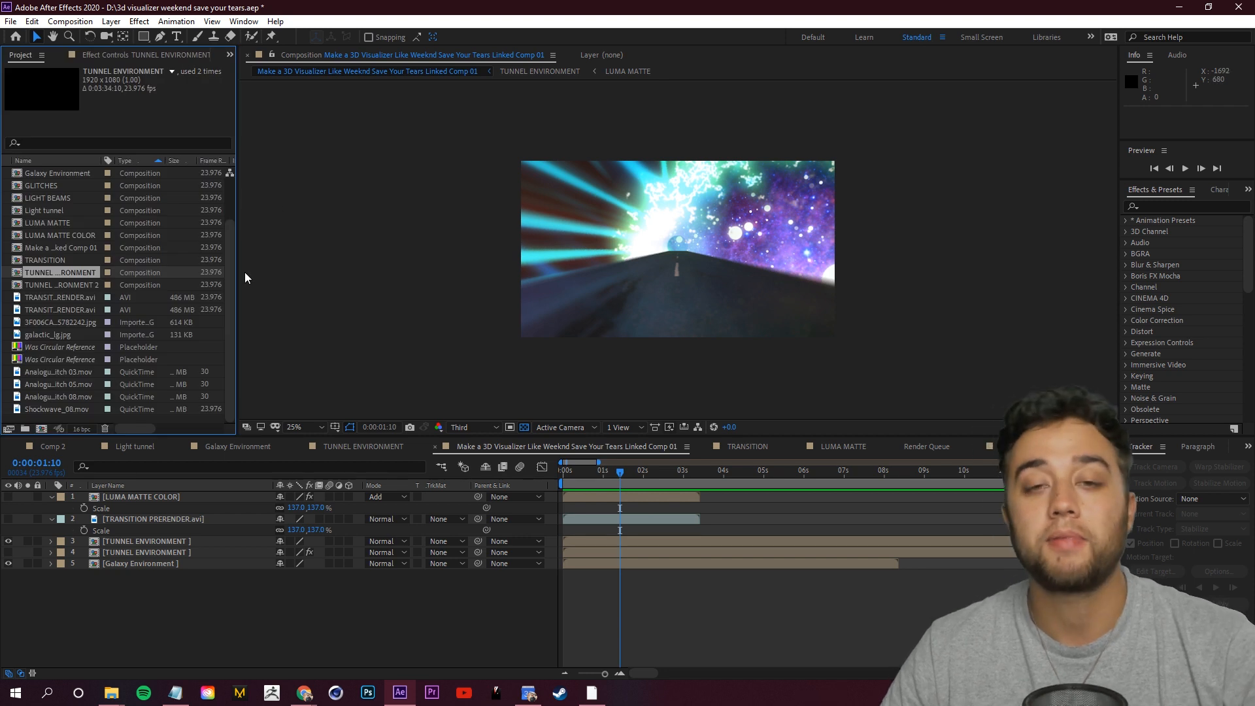
{"action": "key", "text": "ctrl+n"}
{"action": "left_click_drag", "start_coordinate": [215, 62], "coordinate": [469, 65]}
{"action": "left_click", "coordinate": [509, 84]}
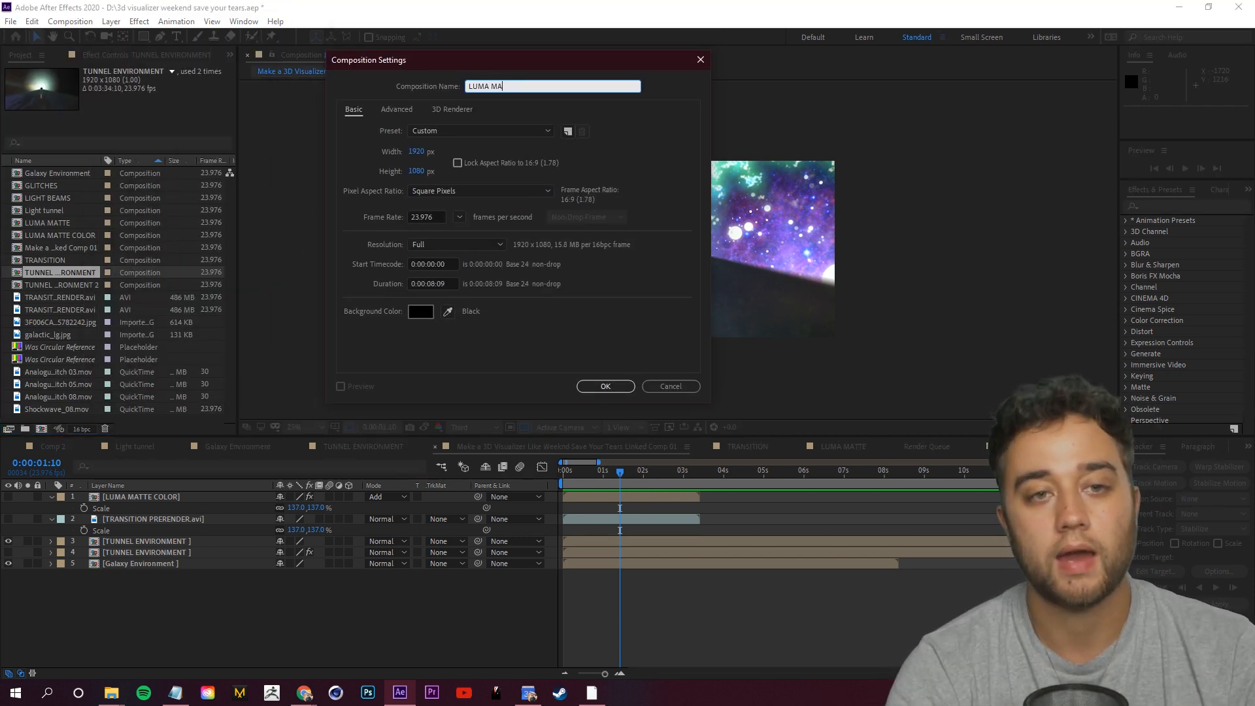
{"action": "type", "text": "LUMA MATTE TRANSITI"}
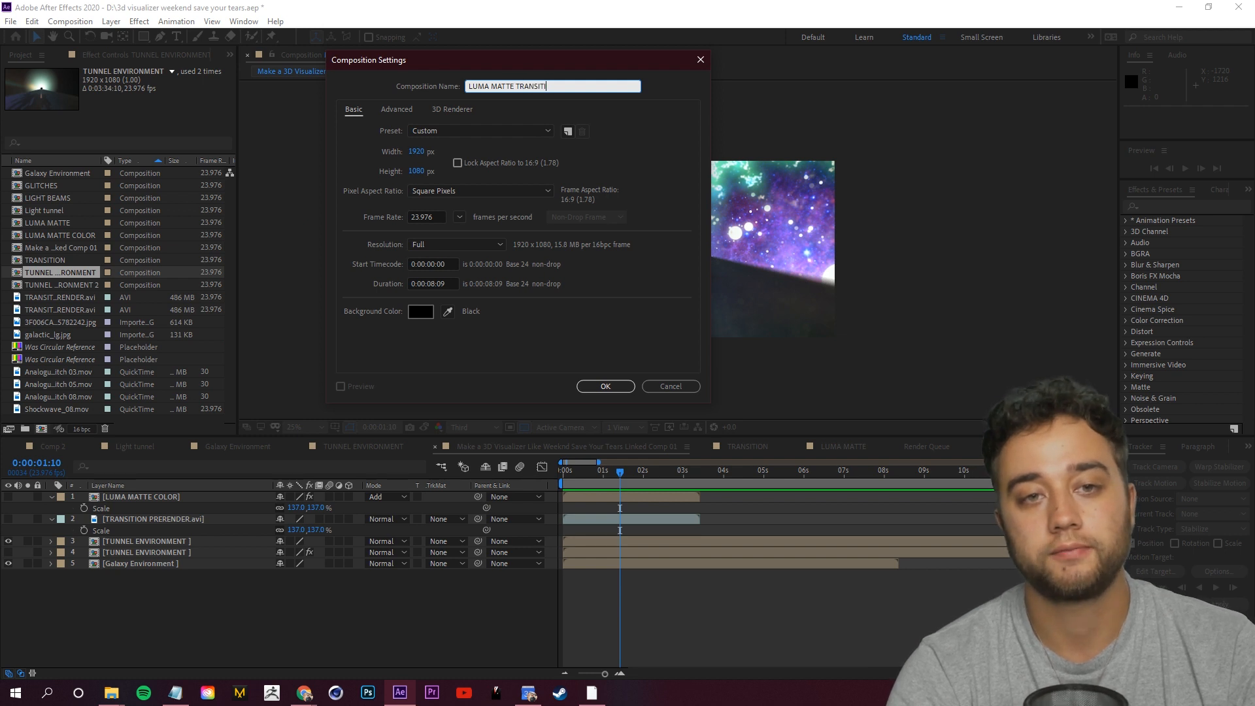
{"action": "type", "text": "ON"}
{"action": "key", "text": "Return"}
Create a LUMA MATTE TRANSITION folder in the project and place the new composition inside it
{"action": "left_click", "coordinate": [25, 429]}
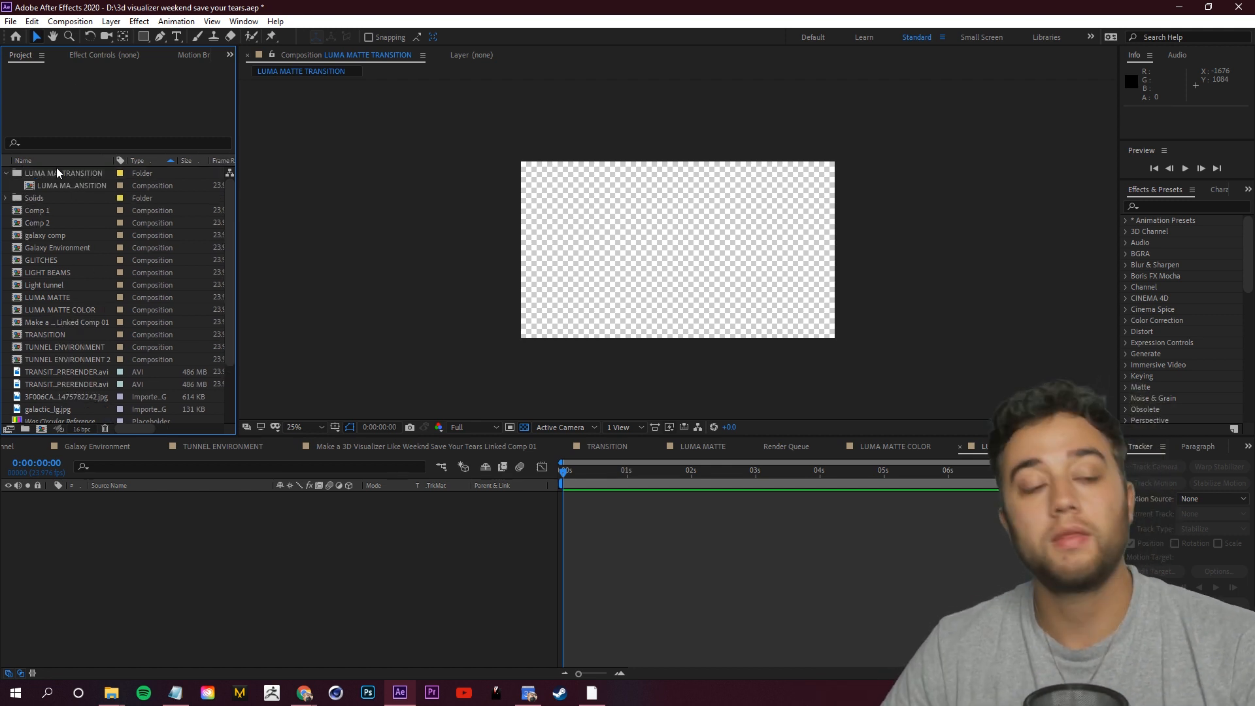
{"action": "left_click", "coordinate": [56, 167]}
{"action": "left_click", "coordinate": [54, 187]}
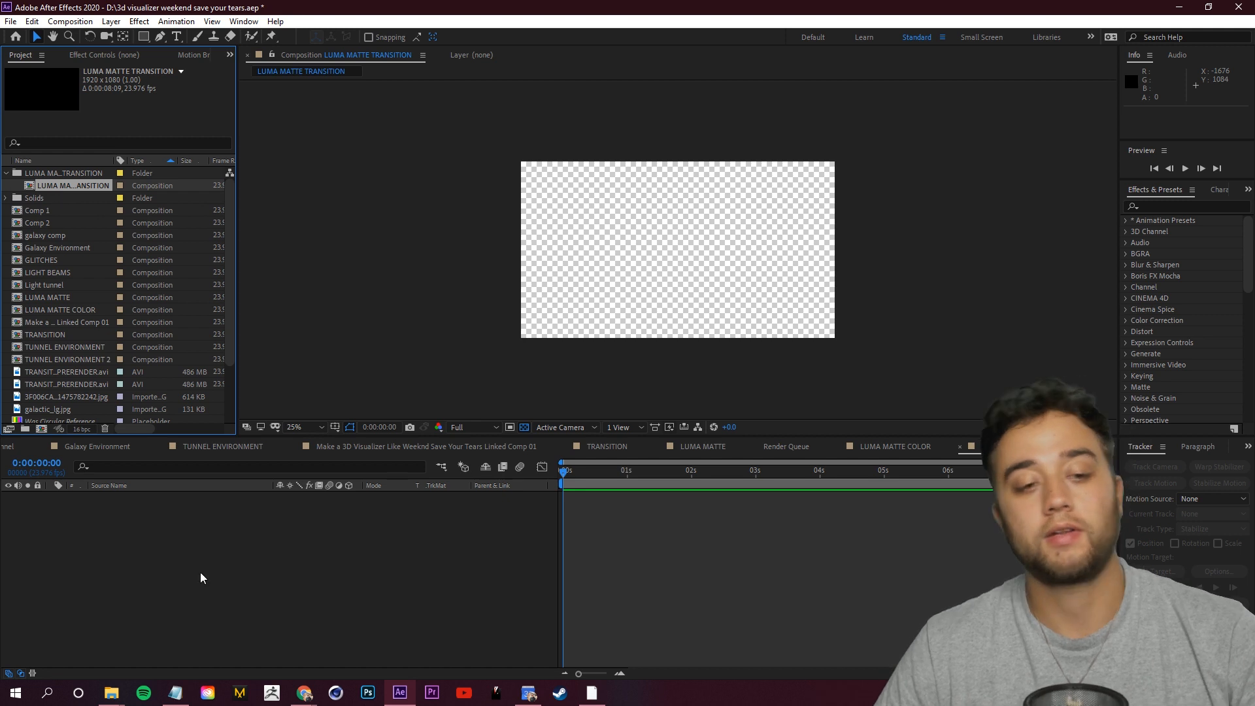
Create a black solid at composition size in LUMA MATTE TRANSITION
{"action": "right_click", "coordinate": [191, 537]}
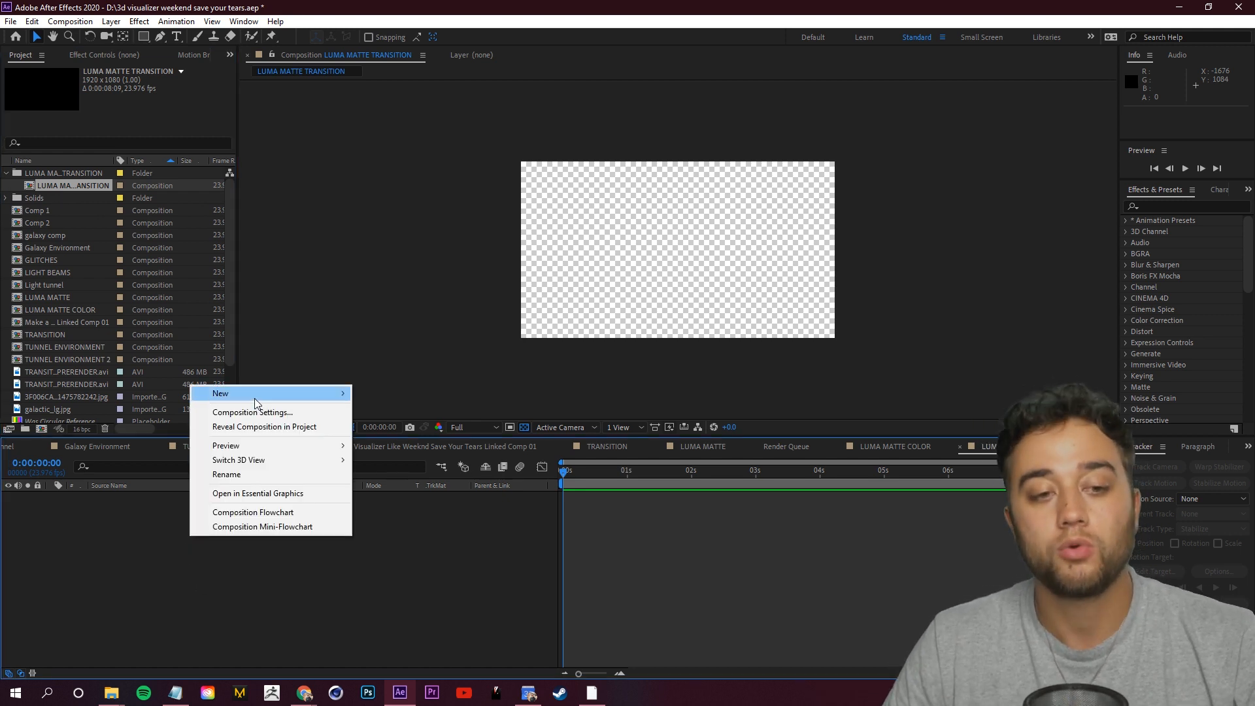
{"action": "mouse_move", "coordinate": [254, 394]}
{"action": "left_click", "coordinate": [411, 428]}
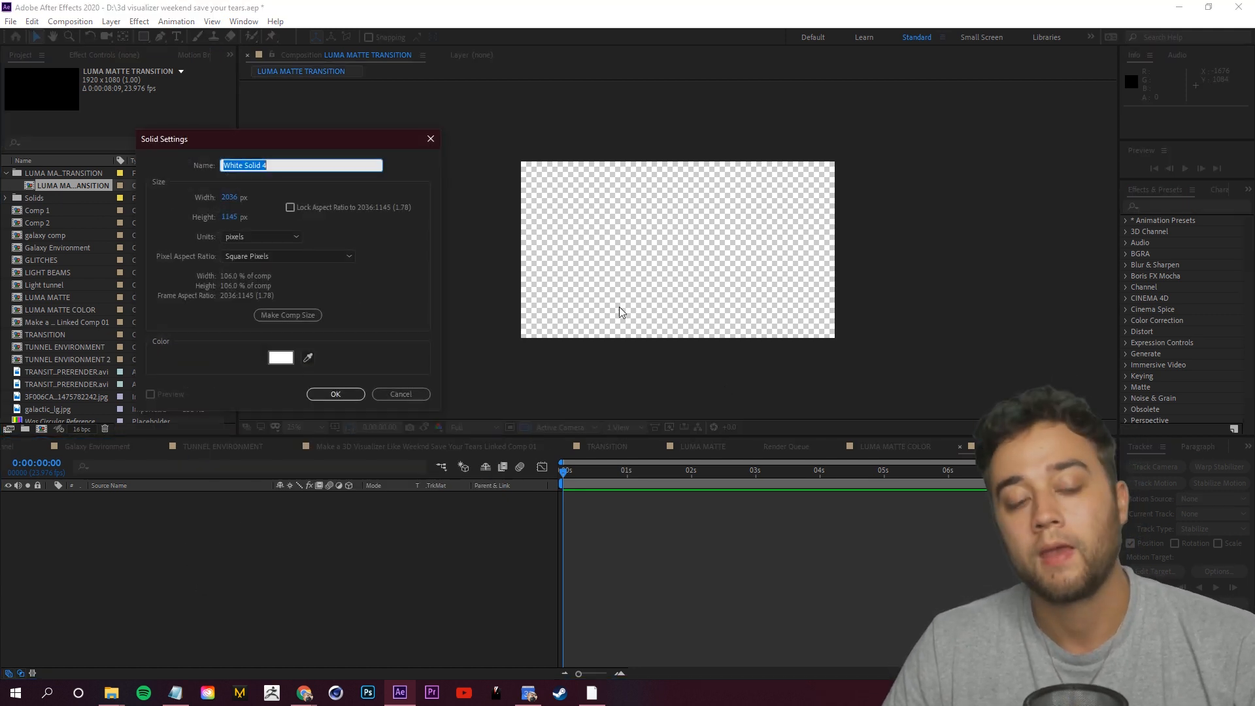
{"action": "left_click", "coordinate": [284, 358]}
{"action": "left_click_drag", "start_coordinate": [196, 196], "coordinate": [274, 275]}
{"action": "key", "text": "Return"}
{"action": "left_click", "coordinate": [276, 318]}
{"action": "left_click", "coordinate": [336, 394]}
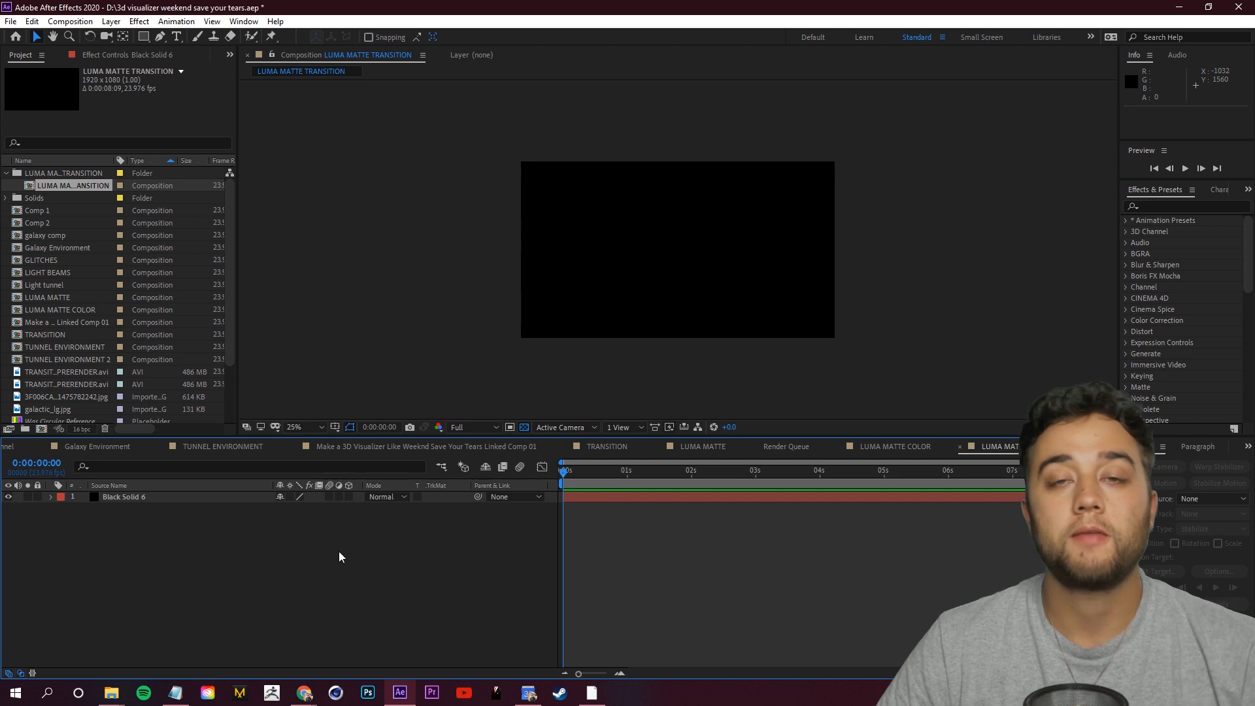
Start a second solid, coloured white and named INK
{"action": "right_click", "coordinate": [258, 535]}
{"action": "mouse_move", "coordinate": [322, 395]}
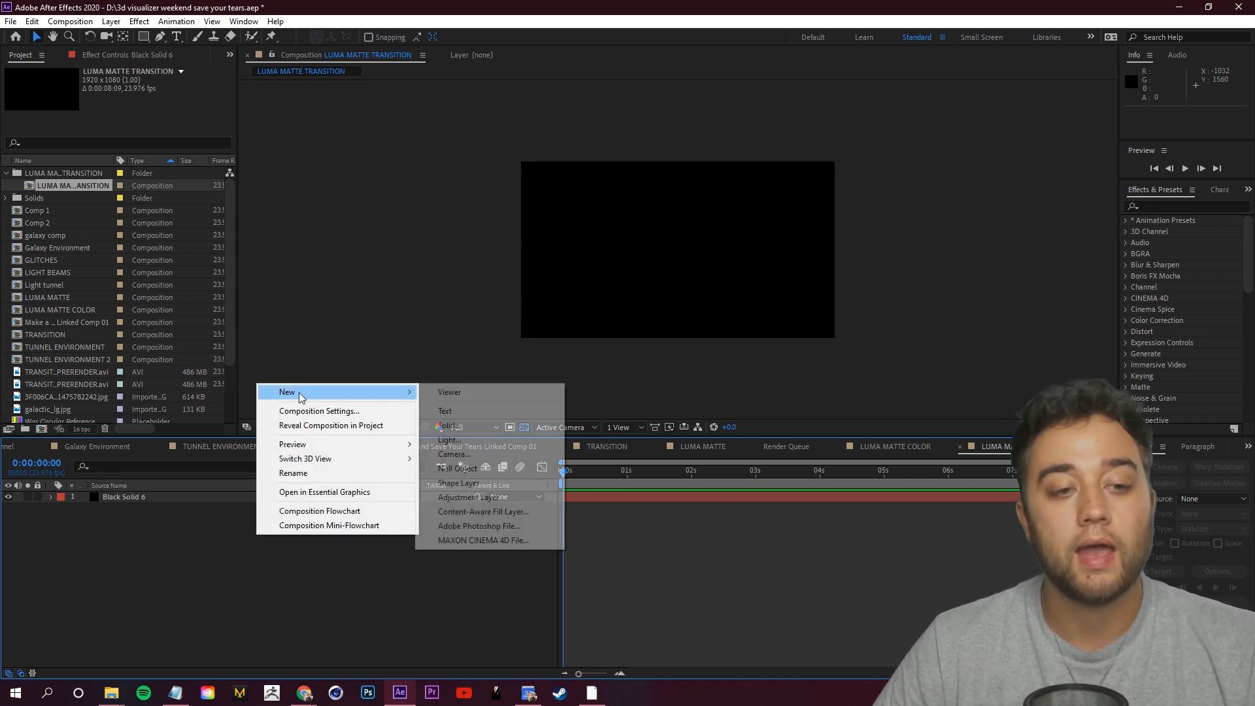
{"action": "left_click", "coordinate": [458, 429]}
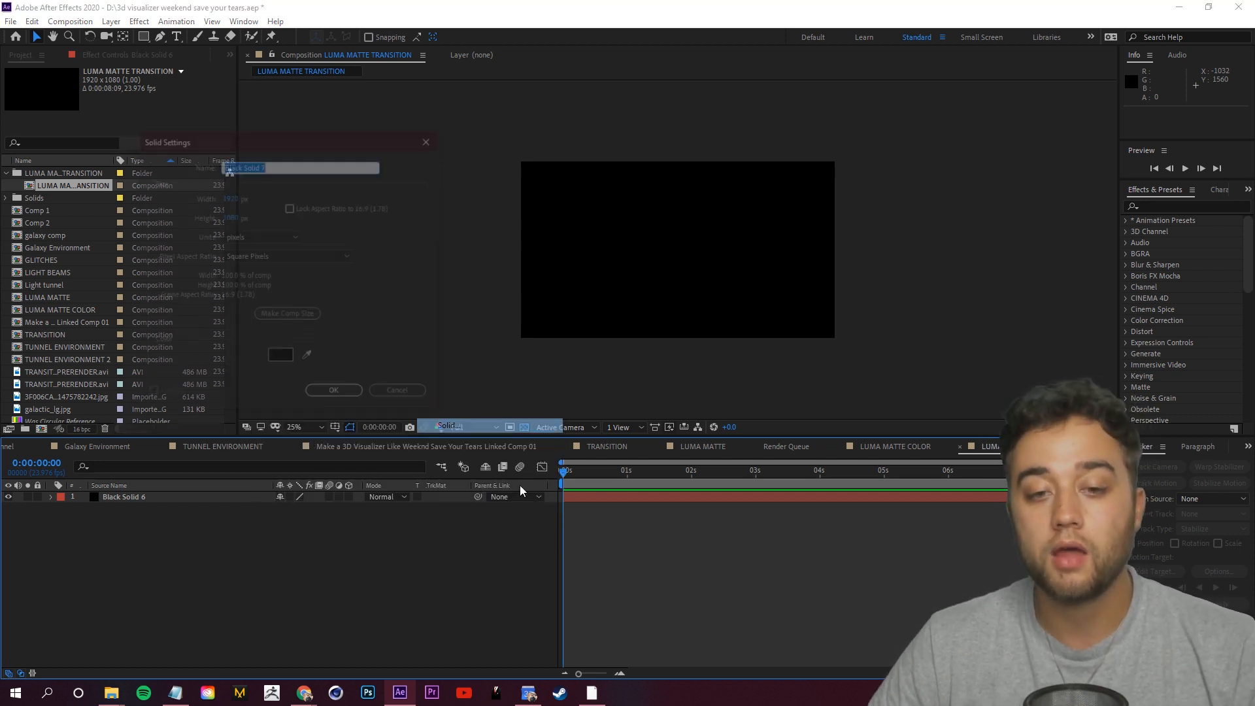
{"action": "left_click", "coordinate": [281, 356]}
{"action": "left_click_drag", "start_coordinate": [275, 139], "coordinate": [291, 140]}
{"action": "left_click", "coordinate": [336, 54]}
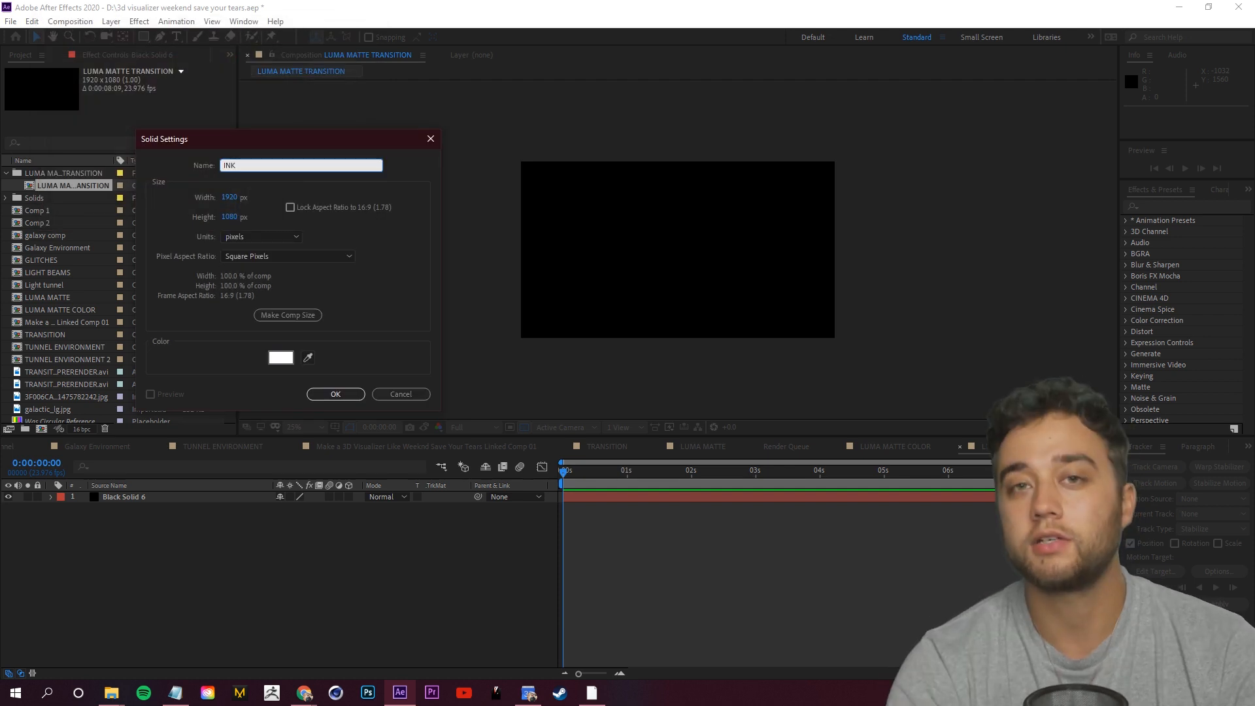
{"action": "type", "text": "INK"}
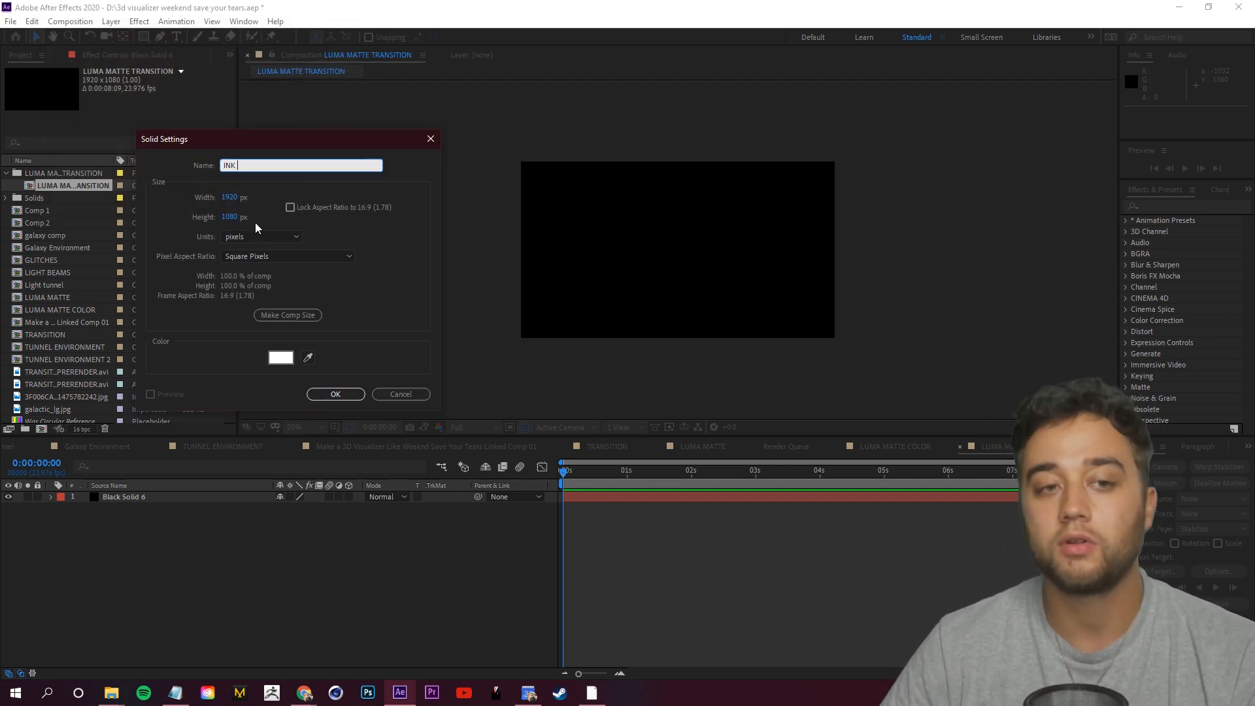
Lock the INK solid's aspect ratio to 16:9, enlarge it well beyond the composition frame, and create it
{"action": "left_click", "coordinate": [290, 207]}
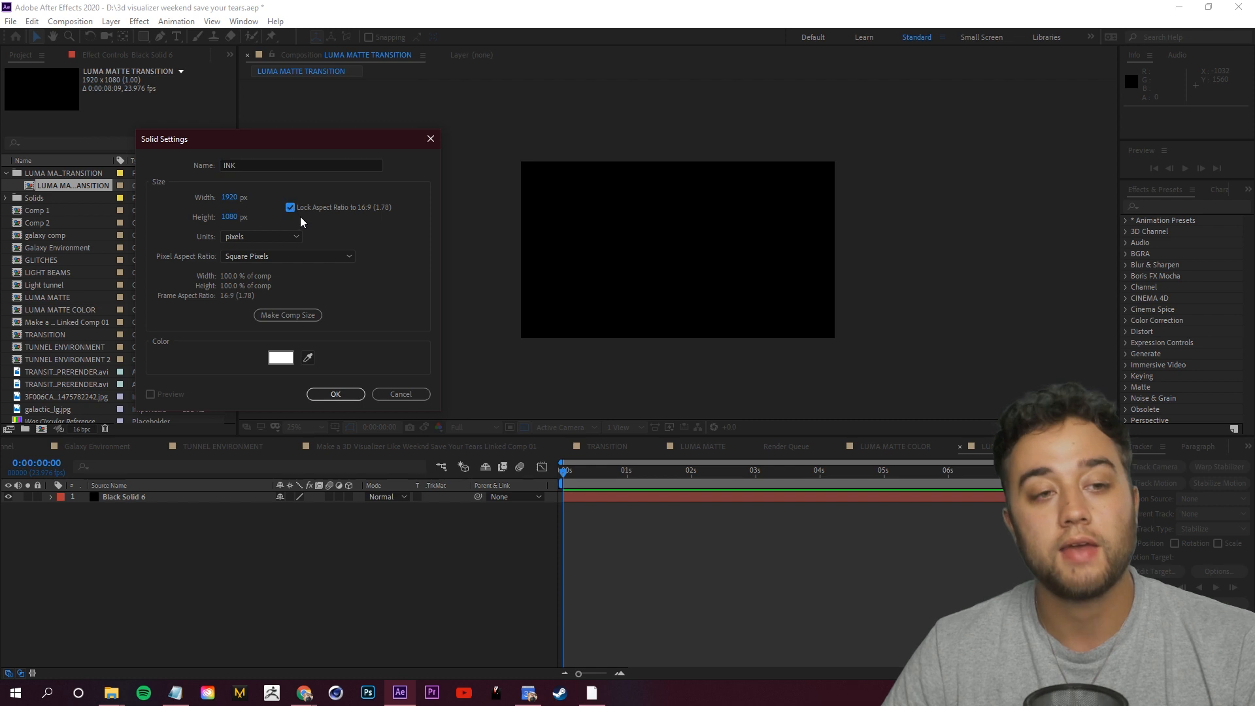
{"action": "left_click_drag", "start_coordinate": [230, 197], "coordinate": [562, 215]}
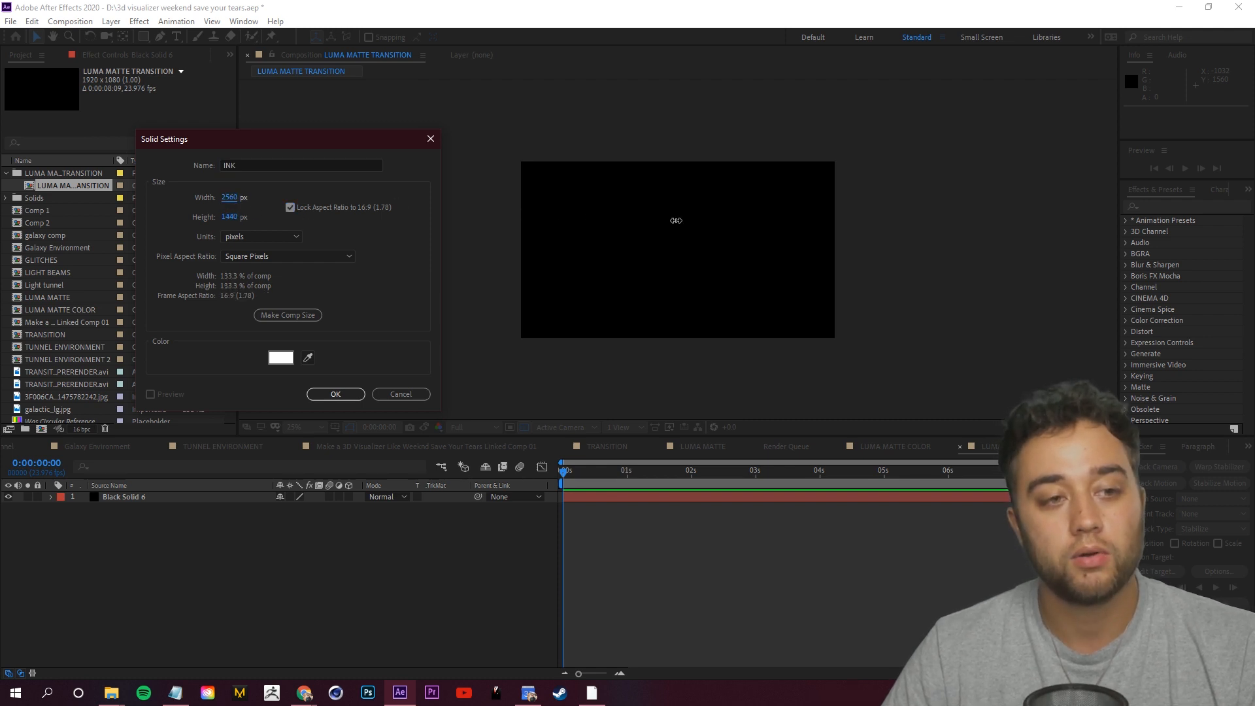
{"action": "left_click", "coordinate": [336, 393]}
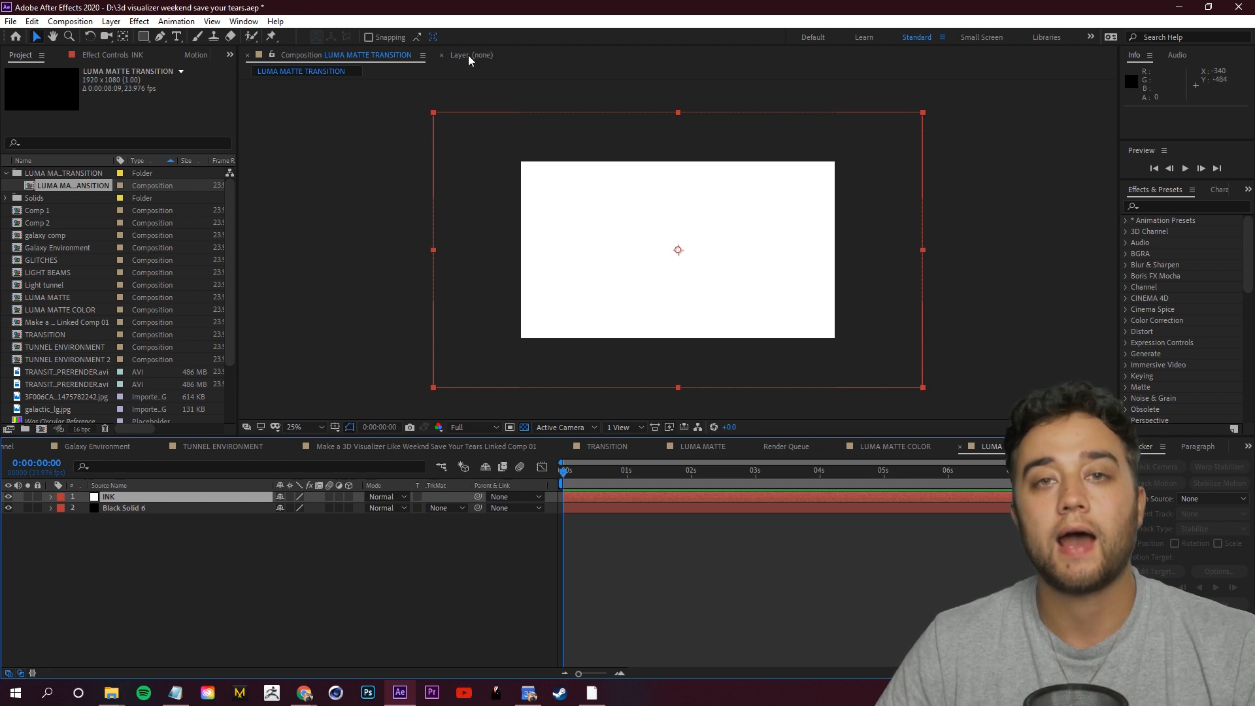
Draw a small elliptical mask on the INK solid over the lower-right corner of the composition frame
{"action": "scroll", "coordinate": [540, 287], "scroll_direction": "down", "scroll_amount": 3}
{"action": "scroll", "coordinate": [543, 285], "scroll_direction": "up", "scroll_amount": 3}
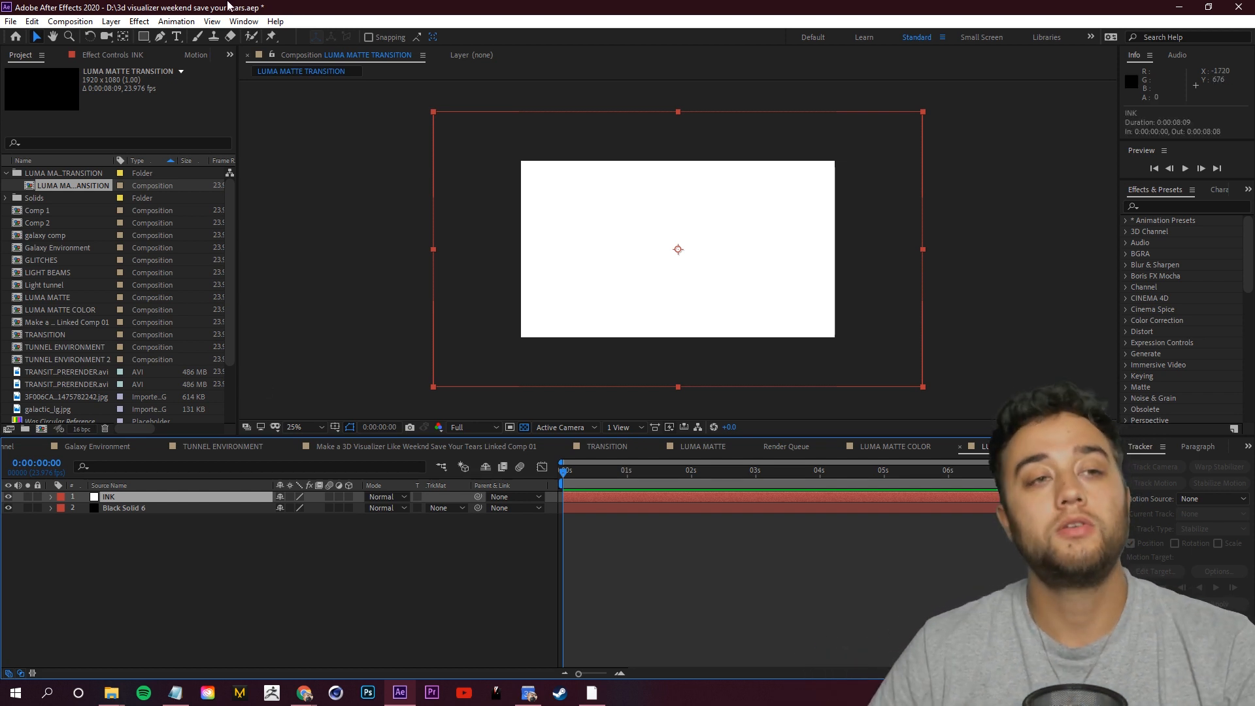
{"action": "left_click", "coordinate": [144, 44]}
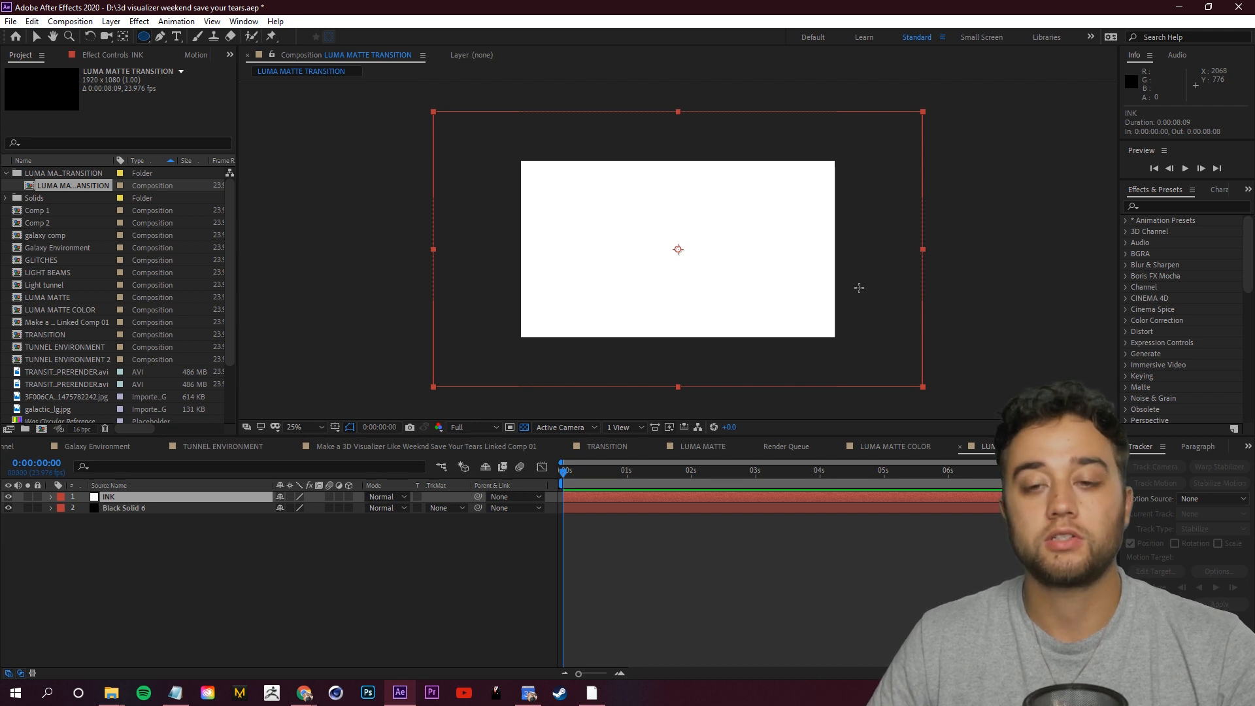
{"action": "left_click_drag", "start_coordinate": [851, 347], "coordinate": [786, 287]}
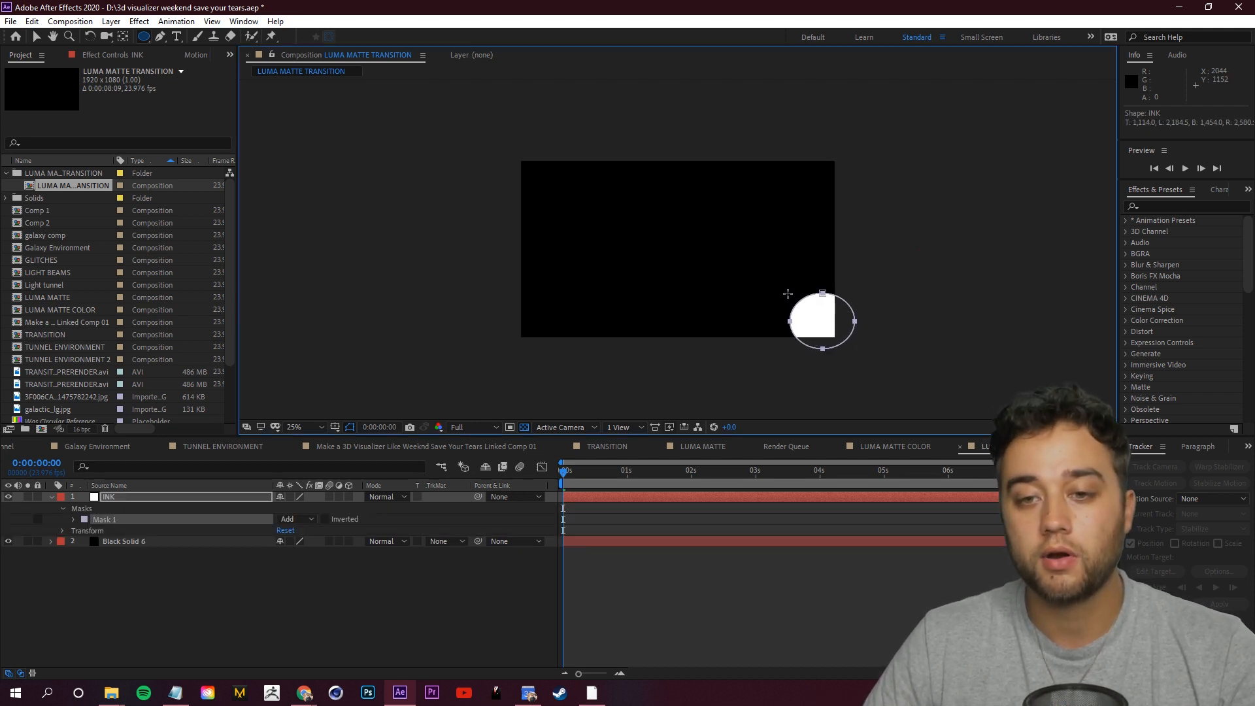
{"action": "left_click", "coordinate": [368, 588]}
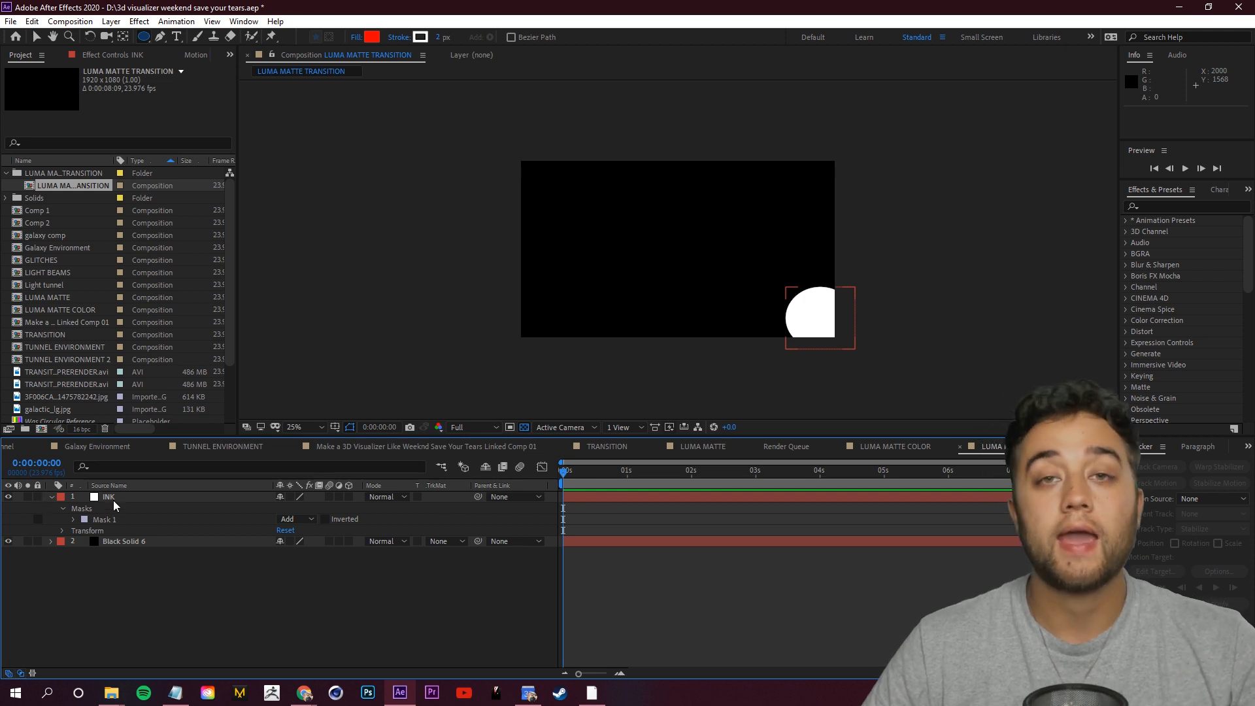
Set a Mask Path keyframe for Mask 1 at 0:00:00:00 and go to 0:00:01:01
{"action": "left_click", "coordinate": [85, 518]}
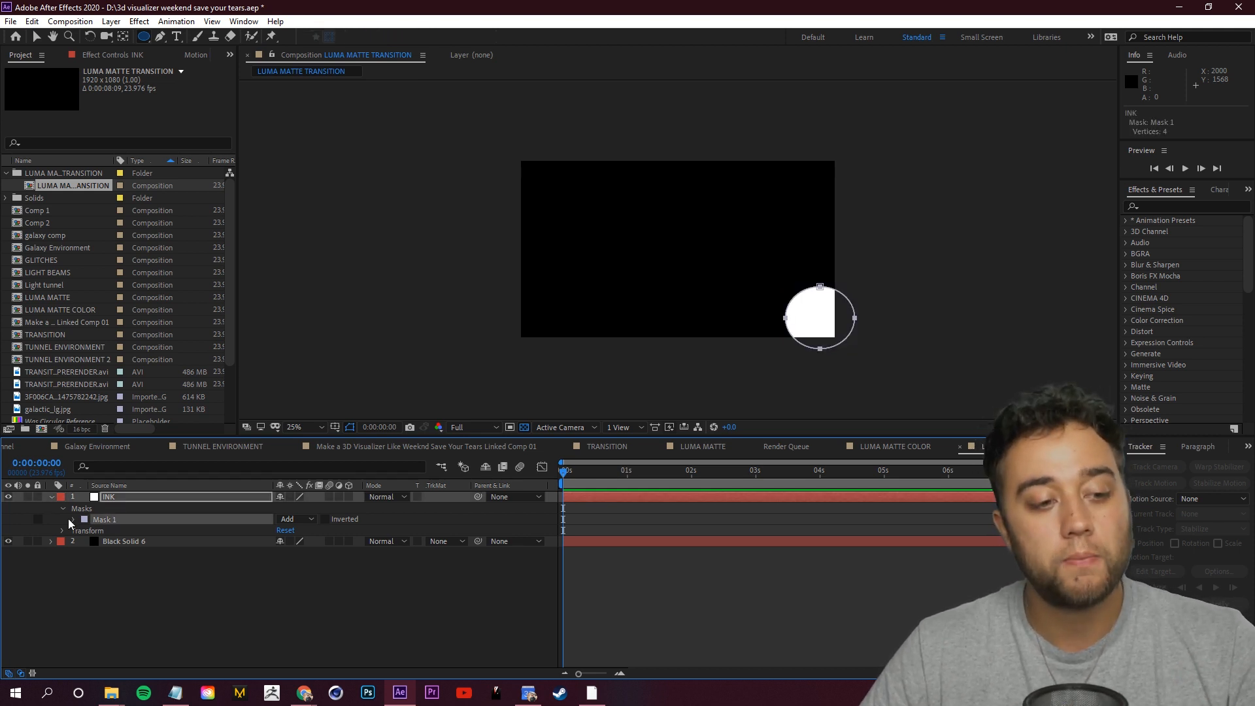
{"action": "left_click", "coordinate": [70, 520]}
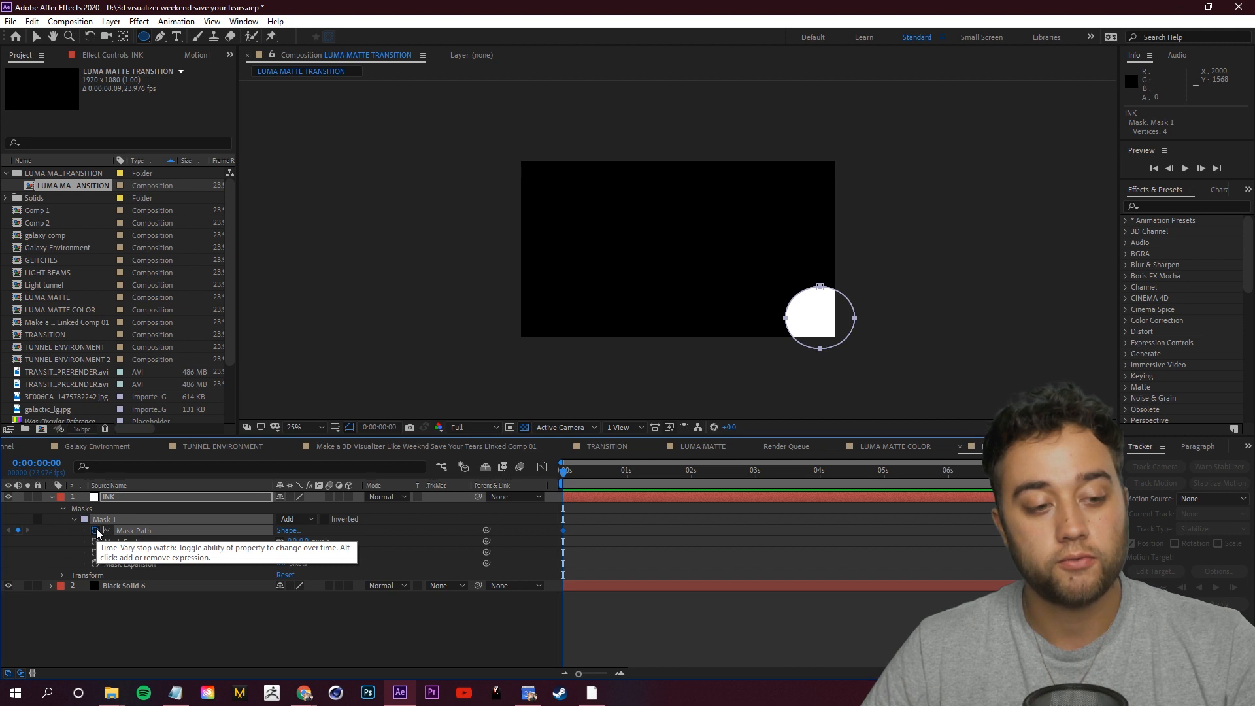
{"action": "left_click", "coordinate": [96, 530]}
{"action": "left_click_drag", "start_coordinate": [569, 478], "coordinate": [649, 474]}
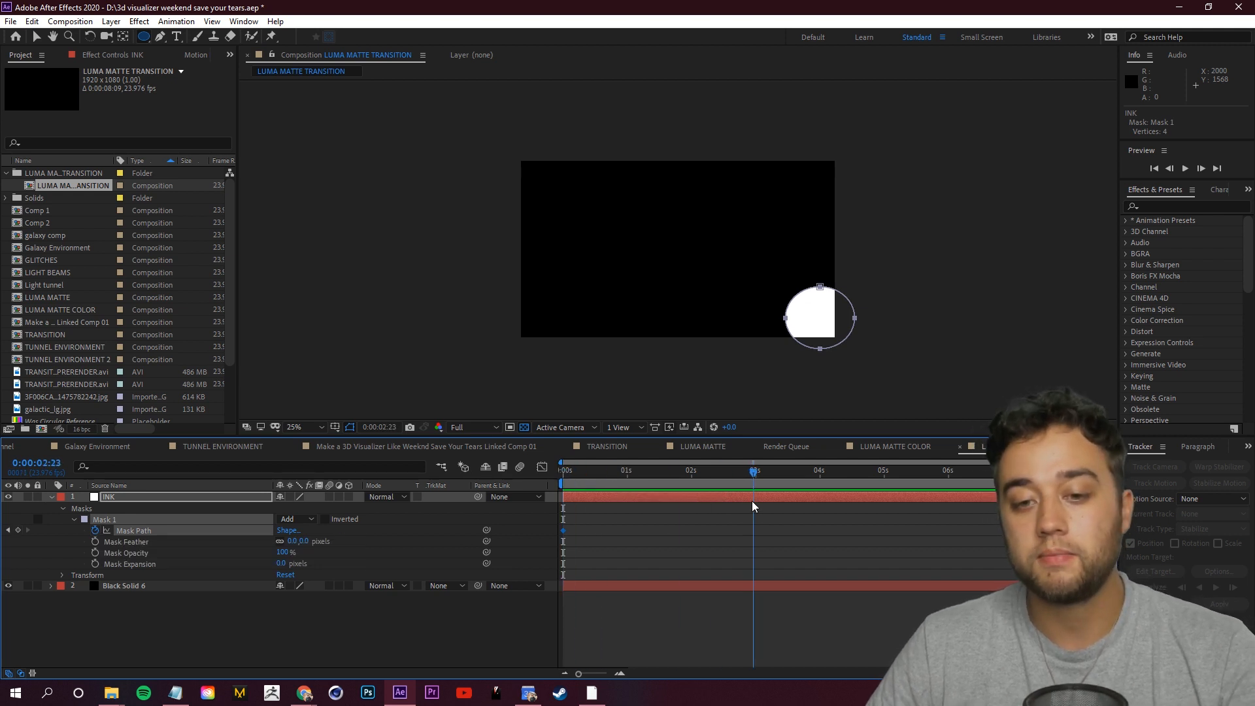
{"action": "left_click_drag", "start_coordinate": [759, 474], "coordinate": [630, 473]}
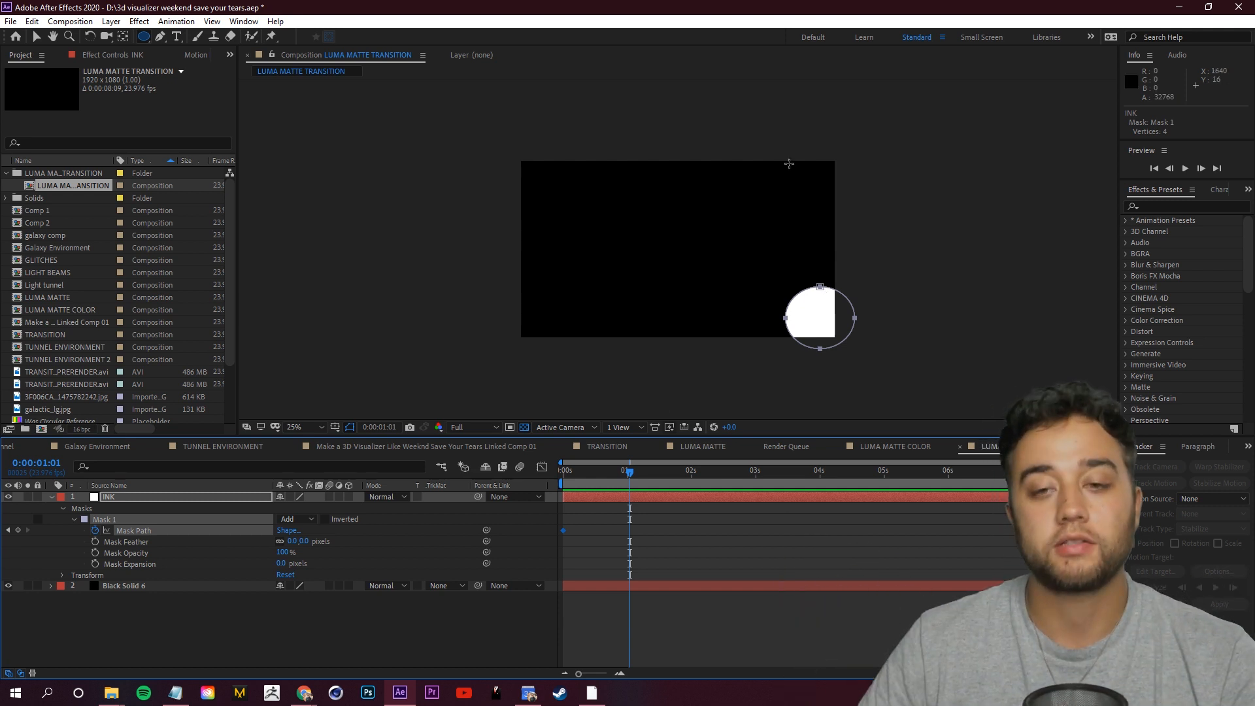
{"action": "left_click_drag", "start_coordinate": [821, 287], "coordinate": [804, 263]}
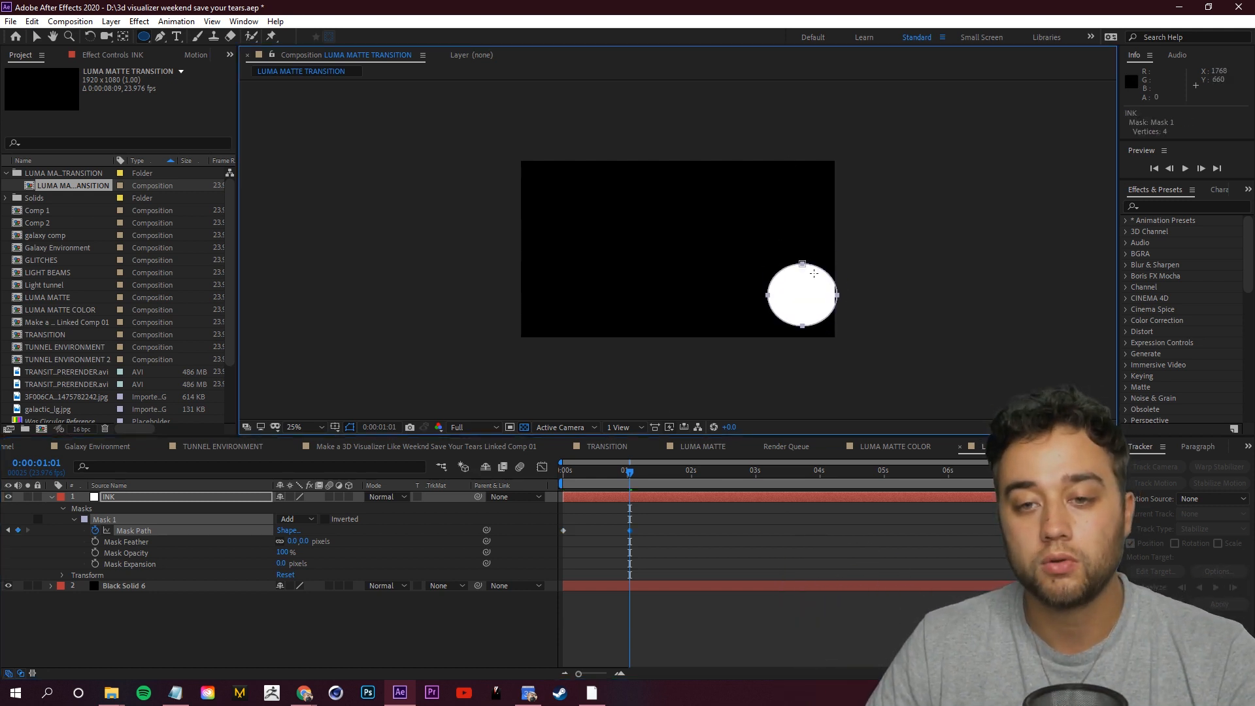
{"action": "key", "text": "ctrl+z"}
{"action": "left_click", "coordinate": [174, 629]}
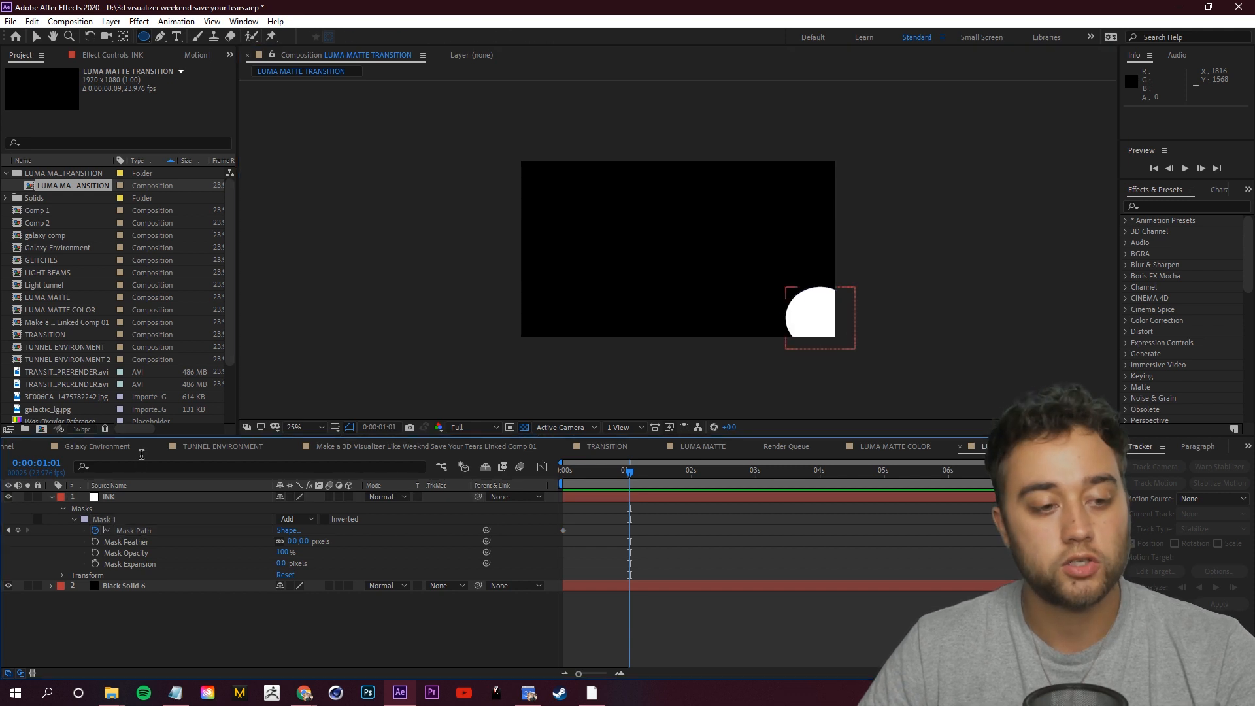
Reshape the INK mask at 0:00:01:01 by pulling its four points outward into a larger, irregular shape
{"action": "left_click", "coordinate": [114, 487]}
{"action": "left_click", "coordinate": [114, 498]}
{"action": "left_click_drag", "start_coordinate": [821, 287], "coordinate": [816, 204]}
{"action": "left_click_drag", "start_coordinate": [785, 318], "coordinate": [713, 316]}
{"action": "left_click_drag", "start_coordinate": [820, 349], "coordinate": [777, 382]}
{"action": "left_click_drag", "start_coordinate": [854, 317], "coordinate": [875, 314]}
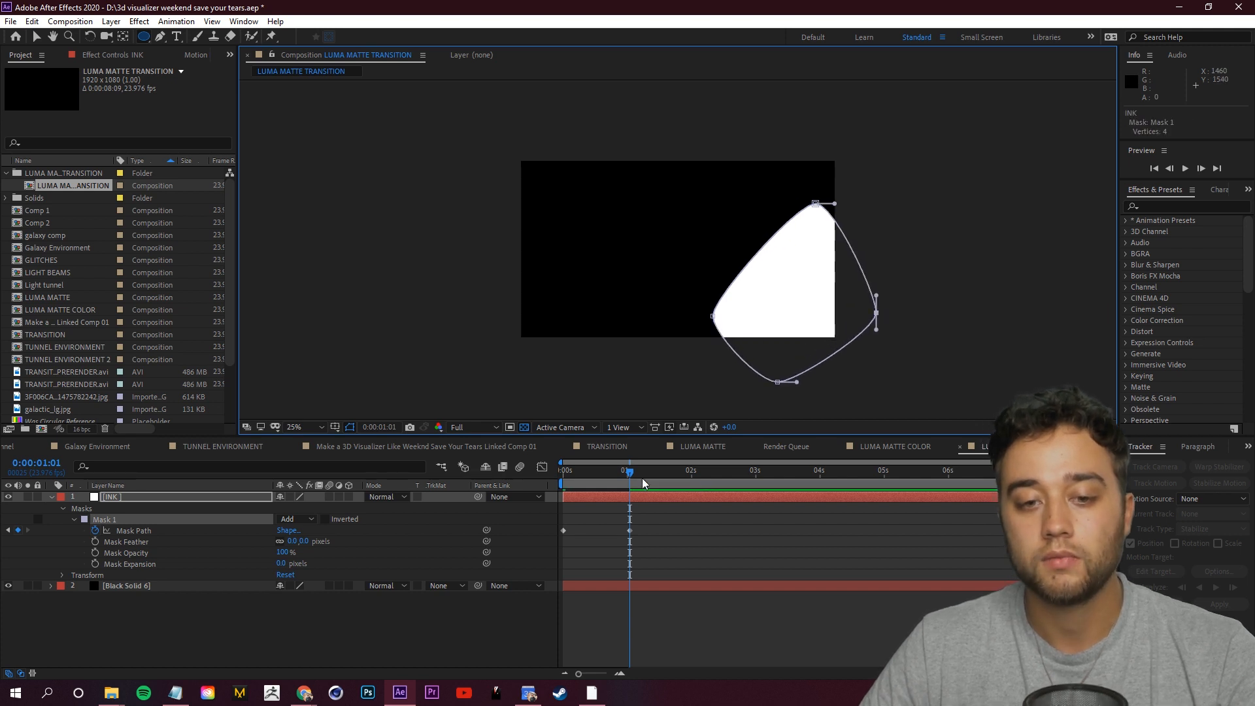
Play back the INK mask animation from the start of the composition
{"action": "left_click_drag", "start_coordinate": [631, 473], "coordinate": [538, 487]}
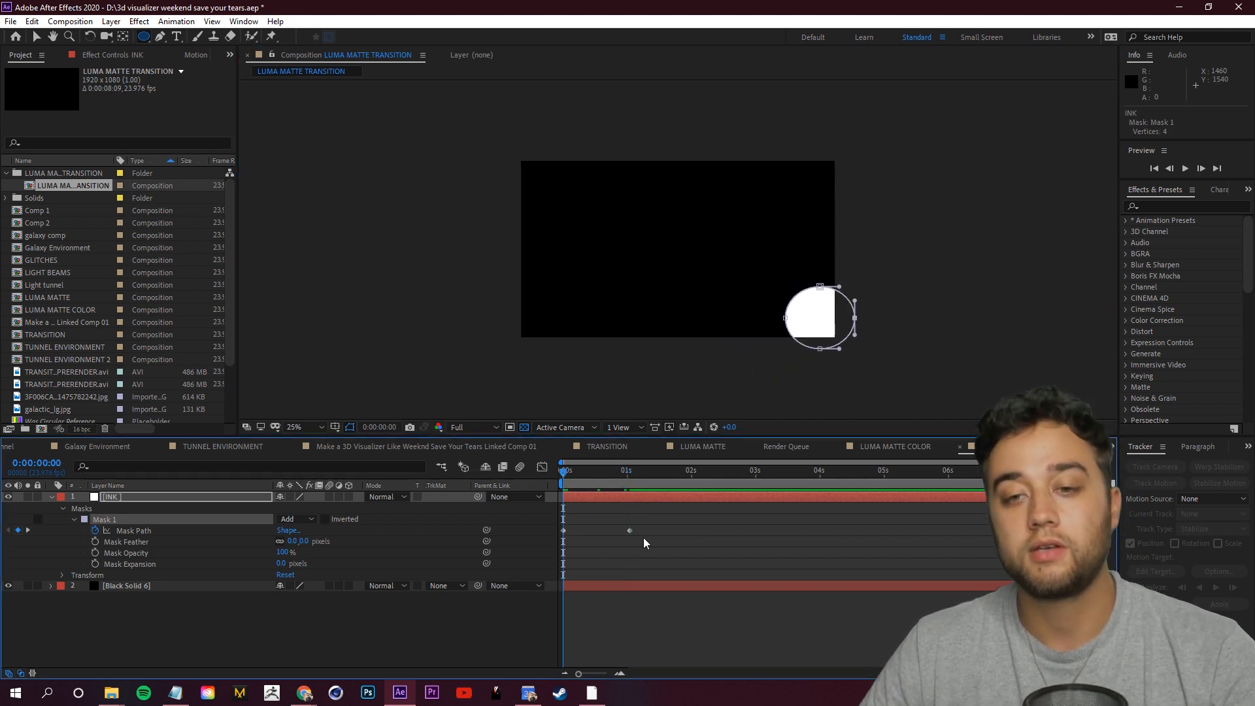
{"action": "key", "text": "space"}
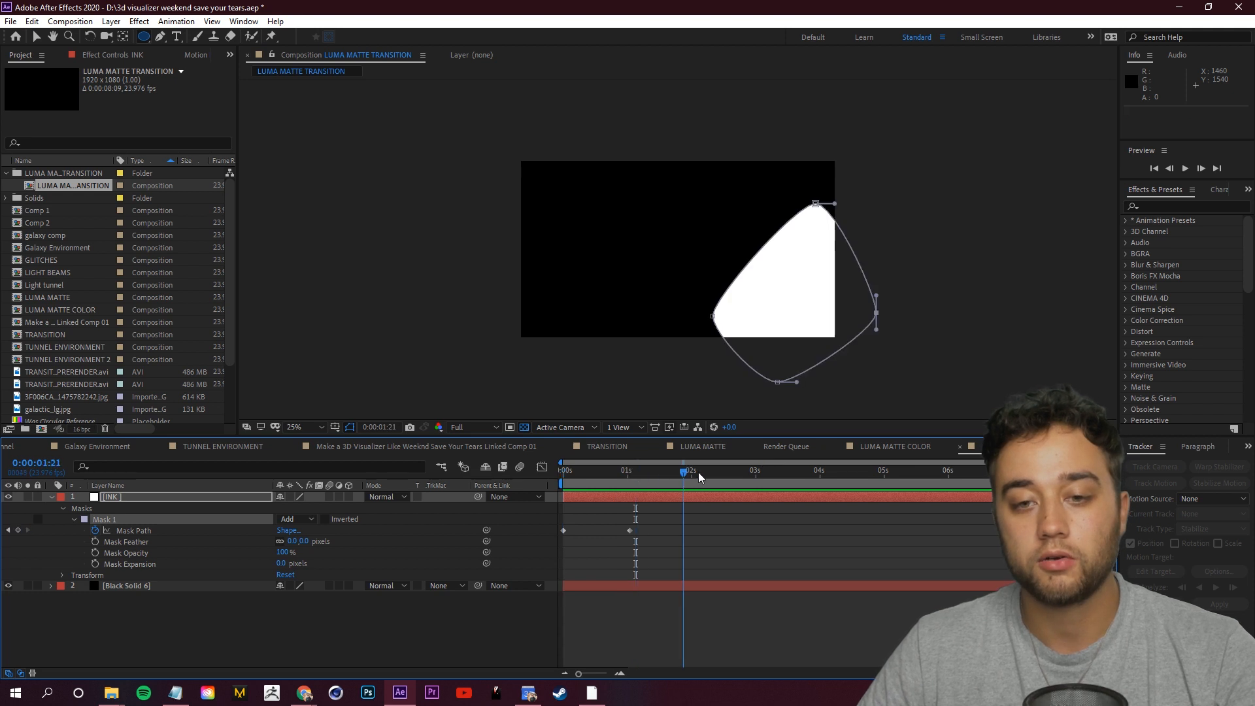
{"action": "key", "text": "space"}
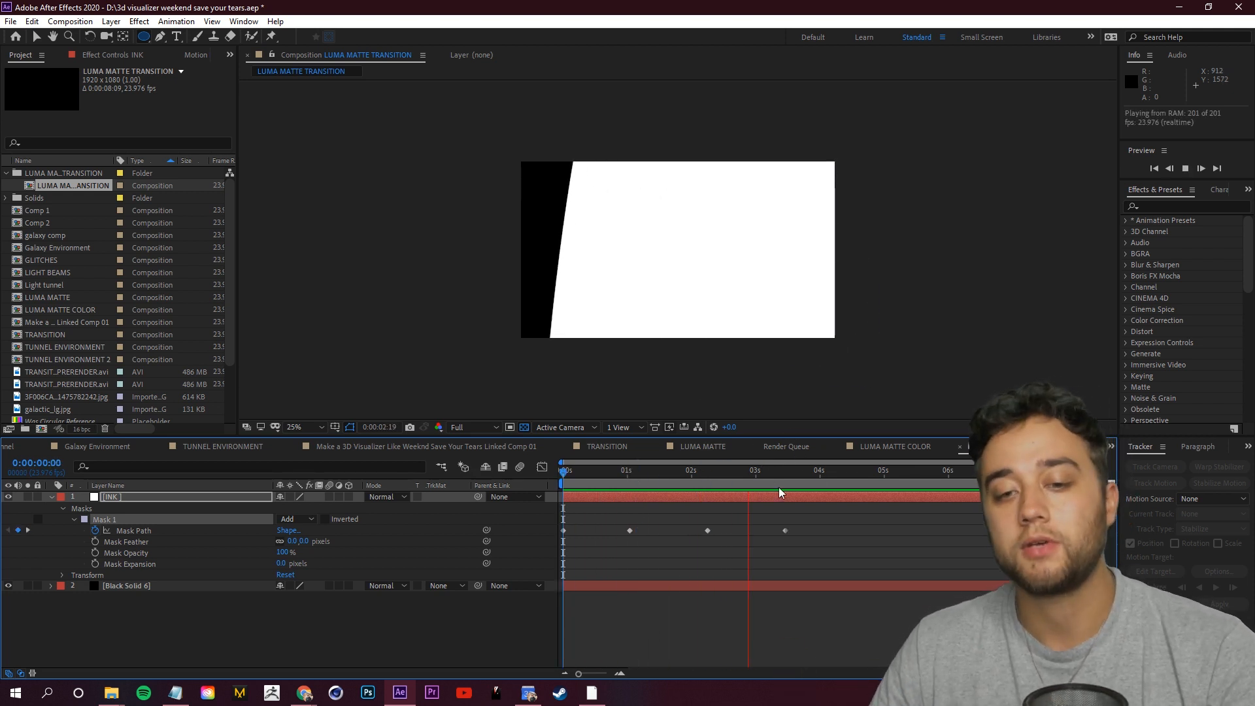
{"action": "key", "text": "space"}
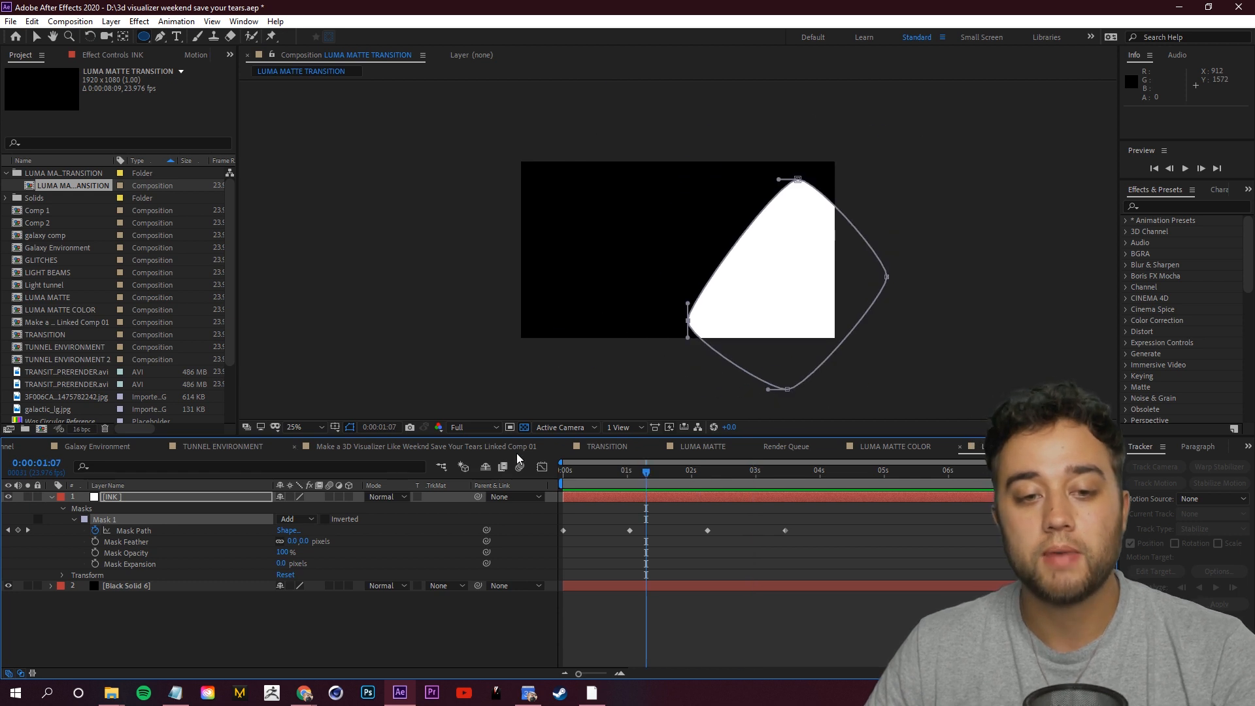
Copy the Galaxy Environment layer and the visible TUNNEL ENVIRONMENT layer from the Make a 3D Visualizer Like Weeknd Save Your Tears Linked Comp 01 composition
{"action": "left_click", "coordinate": [517, 451]}
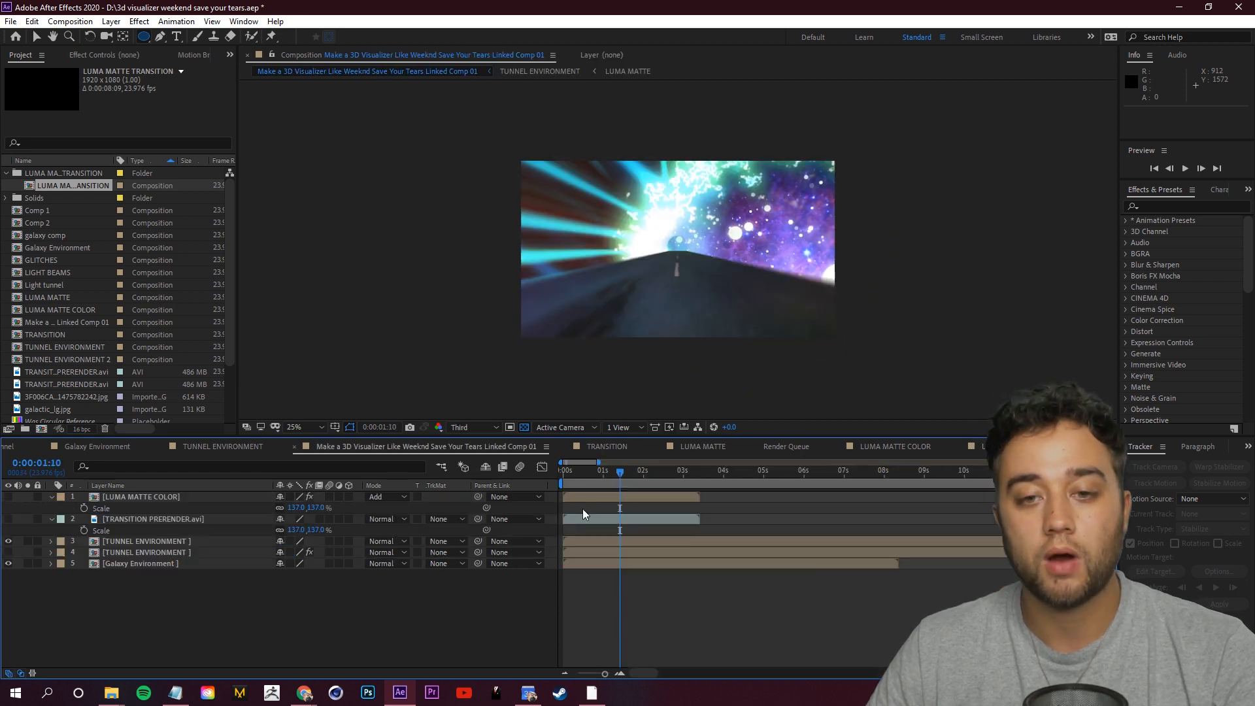
{"action": "left_click_drag", "start_coordinate": [647, 470], "coordinate": [621, 489]}
{"action": "left_click", "coordinate": [143, 564]}
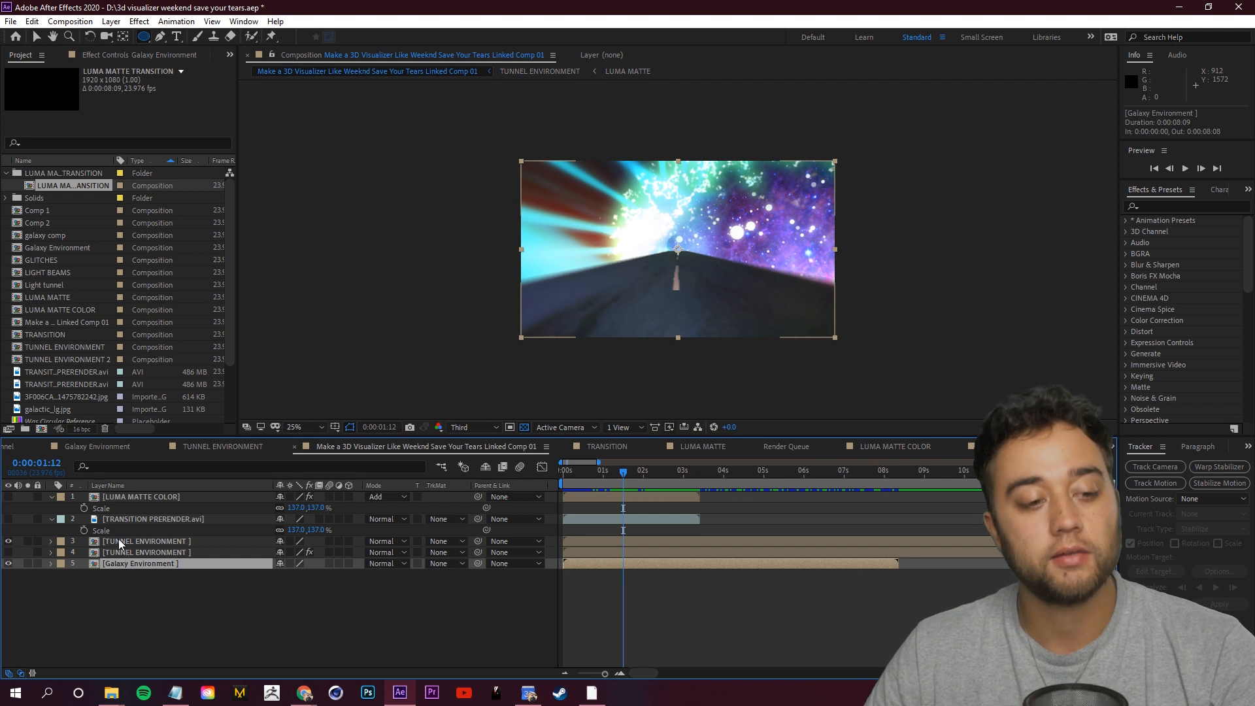
{"action": "left_click", "coordinate": [119, 541], "text": "ctrl"}
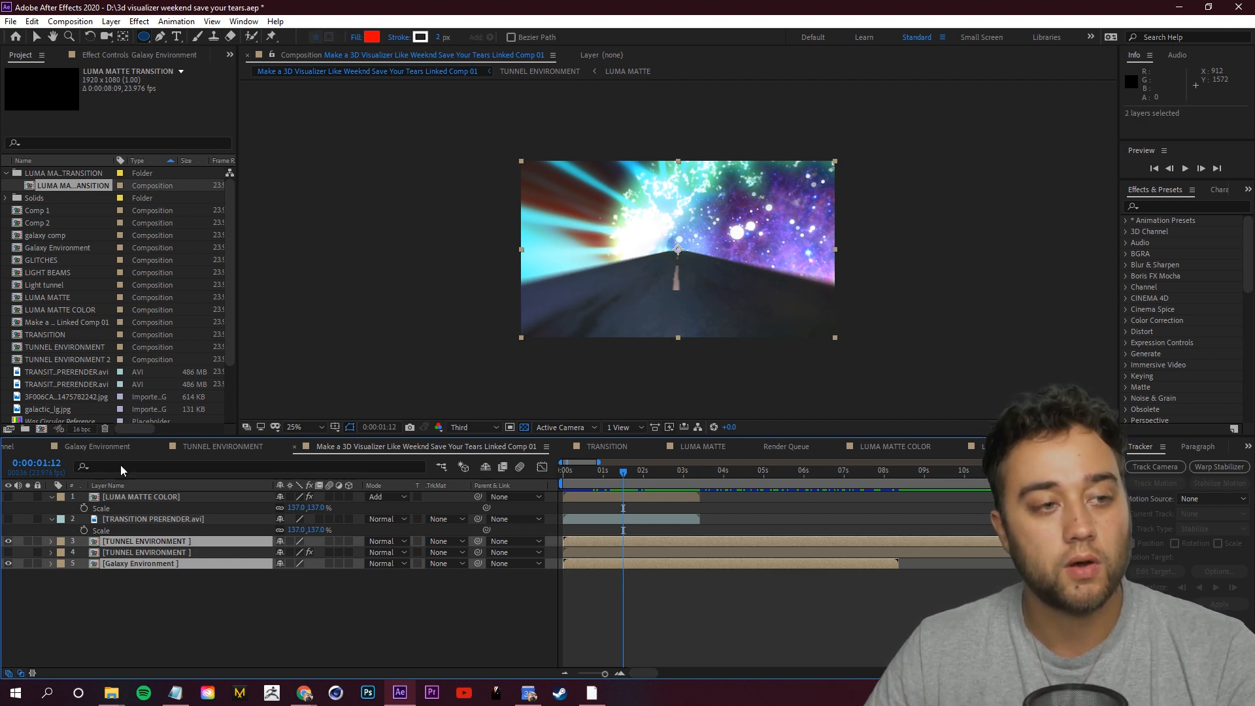
Create a 1920 x 1080 composition named MAIN COMP in the LUMA MATTE TRANSITION folder
{"action": "left_click", "coordinate": [66, 174]}
{"action": "left_click", "coordinate": [43, 428]}
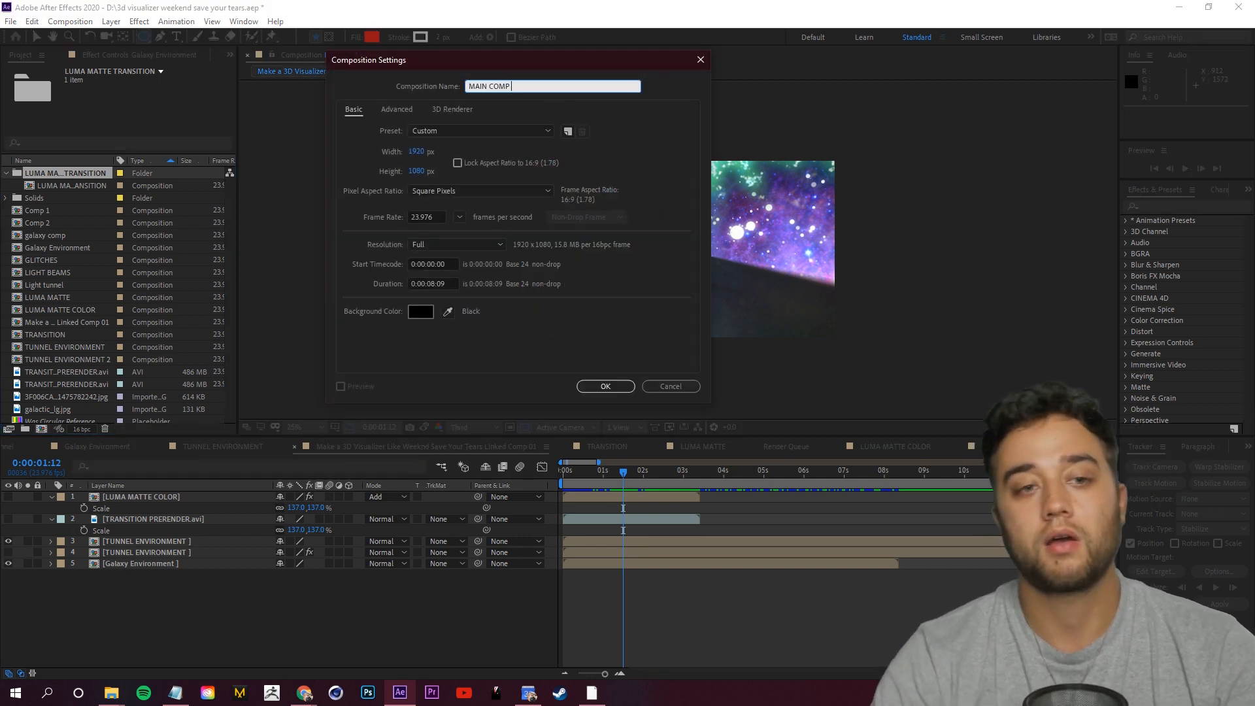
{"action": "left_click", "coordinate": [603, 385]}
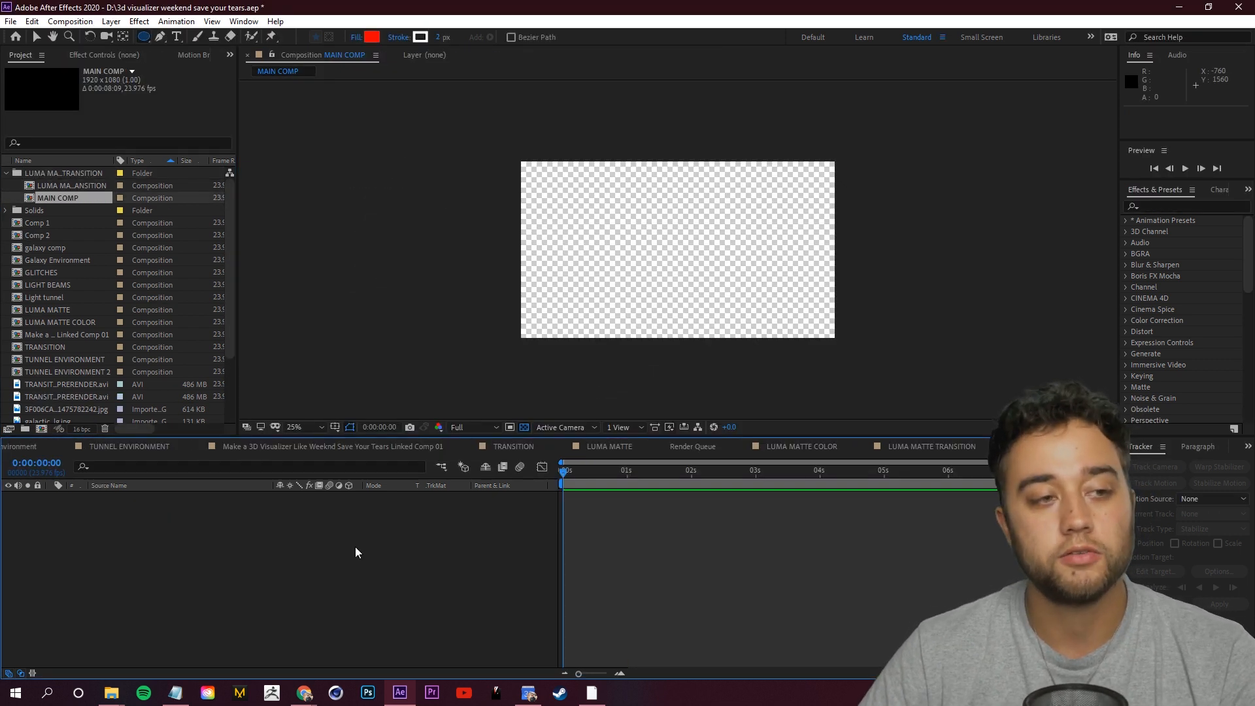
Paste the copied layers into MAIN COMP, place TUNNEL ENVIRONMENT above Galaxy Environment, and preview the opening frames
{"action": "key", "text": "ctrl+v"}
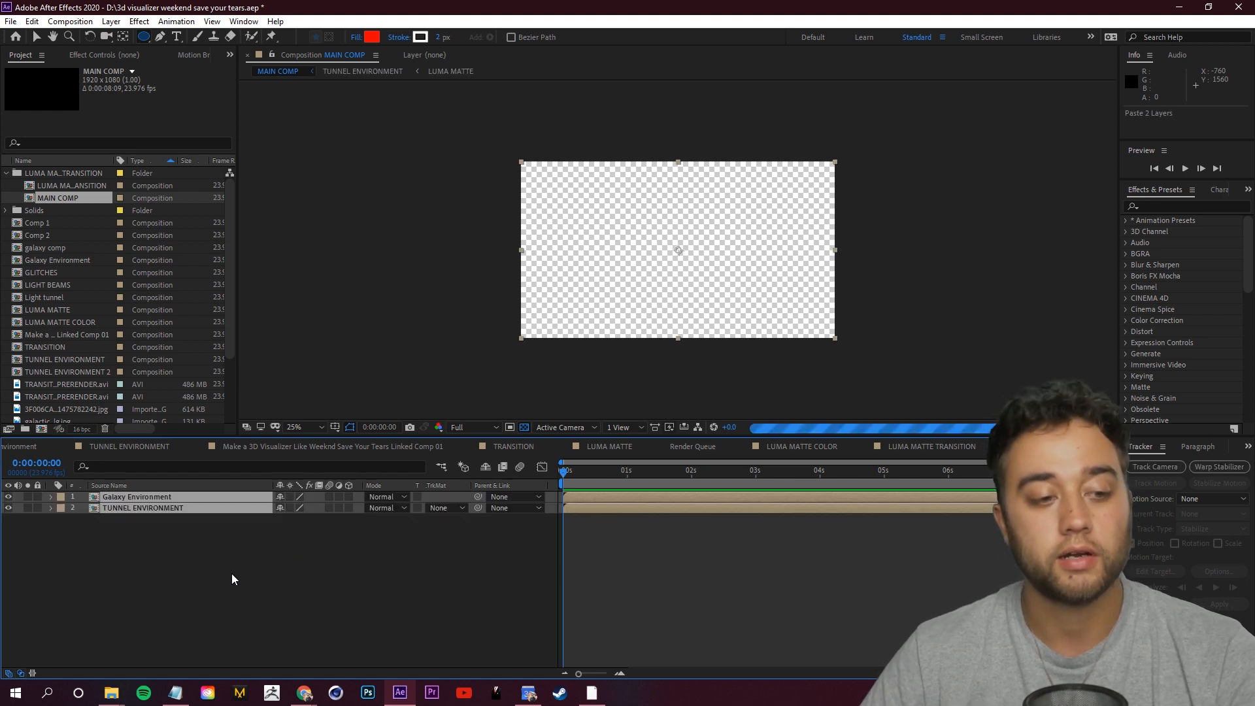
{"action": "left_click_drag", "start_coordinate": [112, 513], "coordinate": [112, 497]}
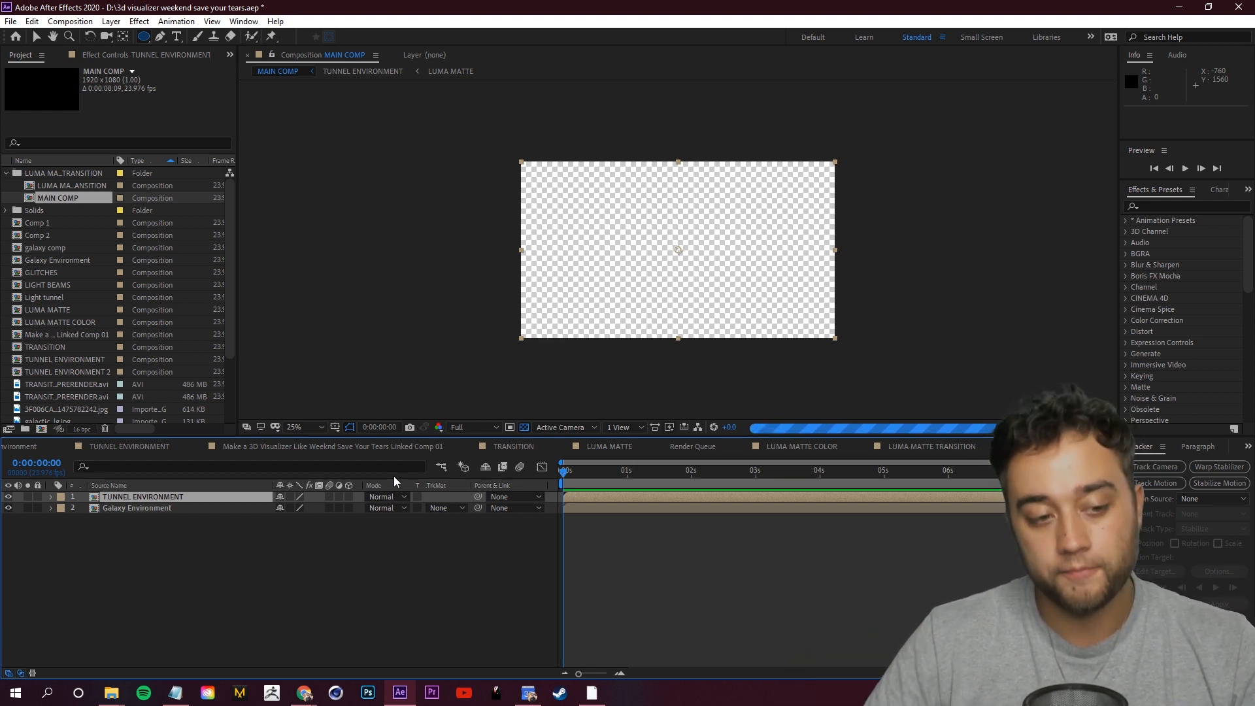
{"action": "left_click", "coordinate": [571, 472]}
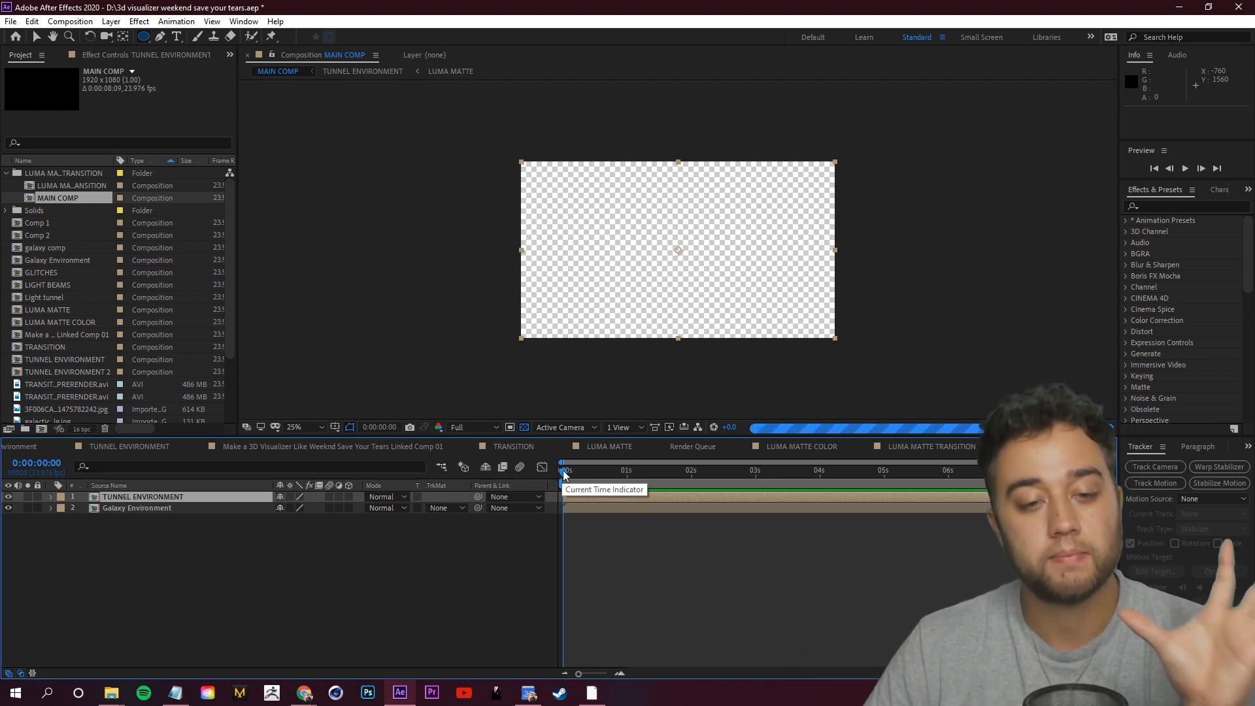
{"action": "left_click_drag", "start_coordinate": [575, 478], "coordinate": [586, 478]}
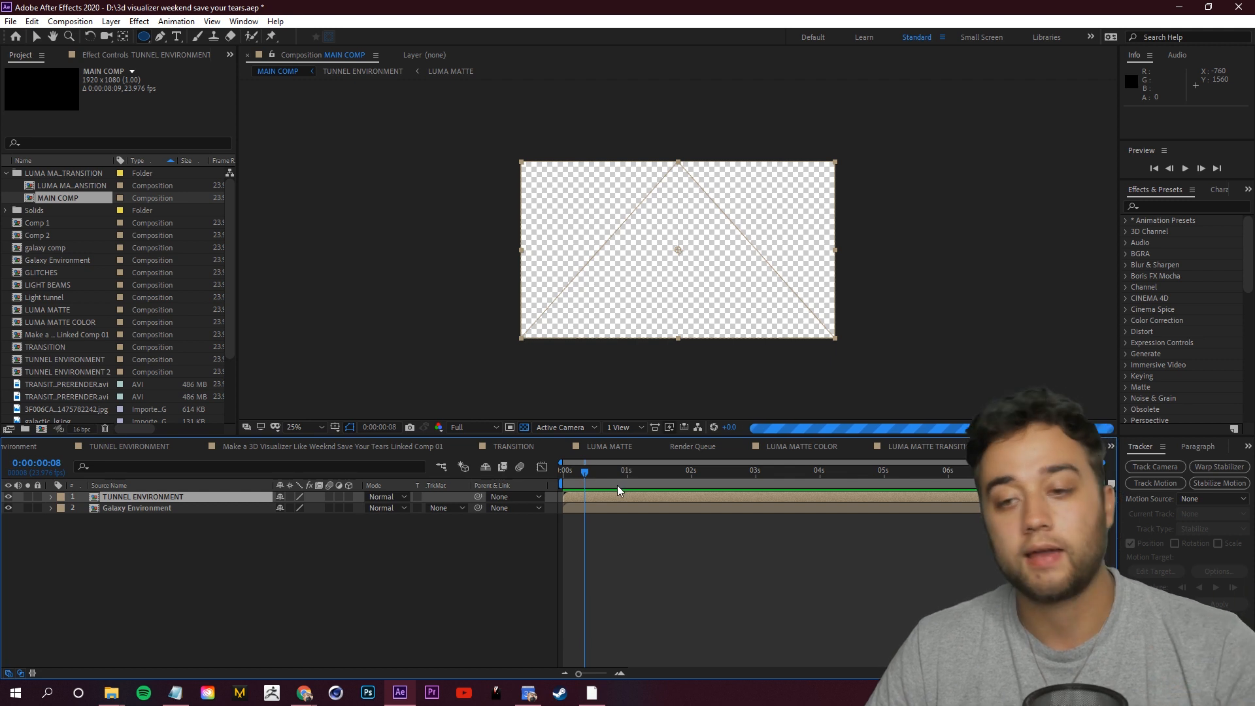
{"action": "key", "text": "space"}
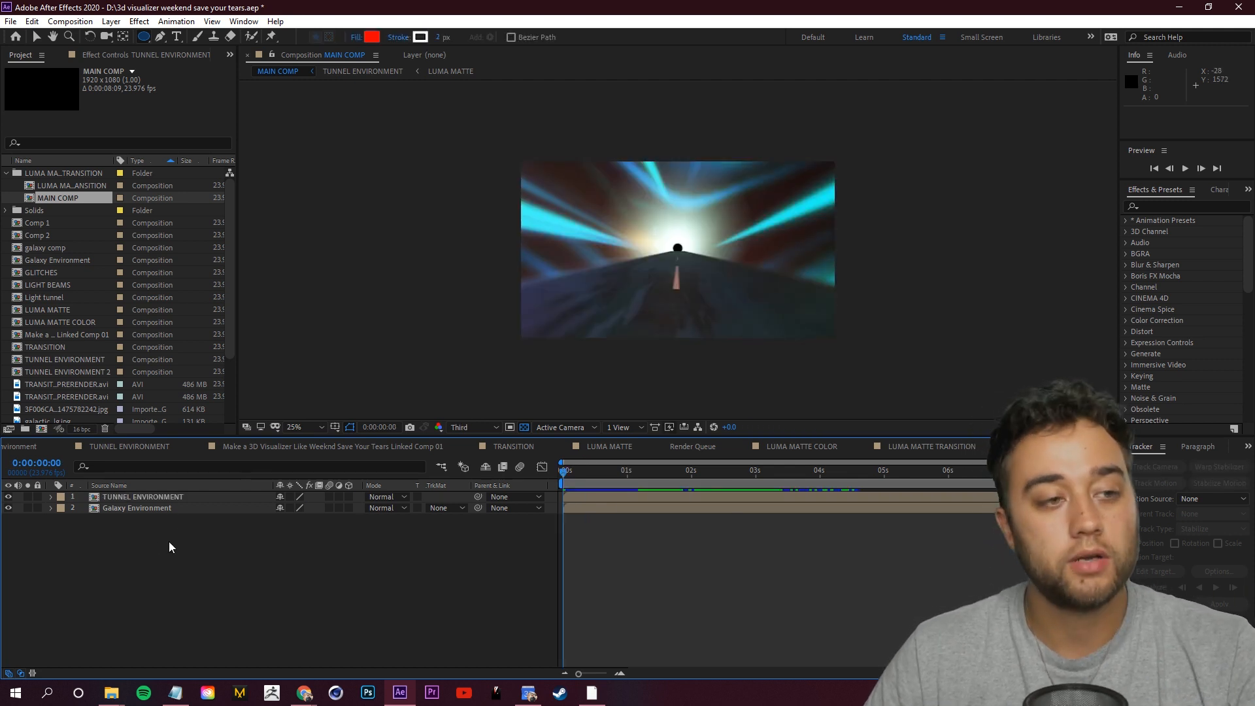
Place the LUMA MATTE TRANSITION composition above TUNNEL ENVIRONMENT in MAIN COMP, set its blending mode to Add, and preview it
{"action": "left_click", "coordinate": [68, 187]}
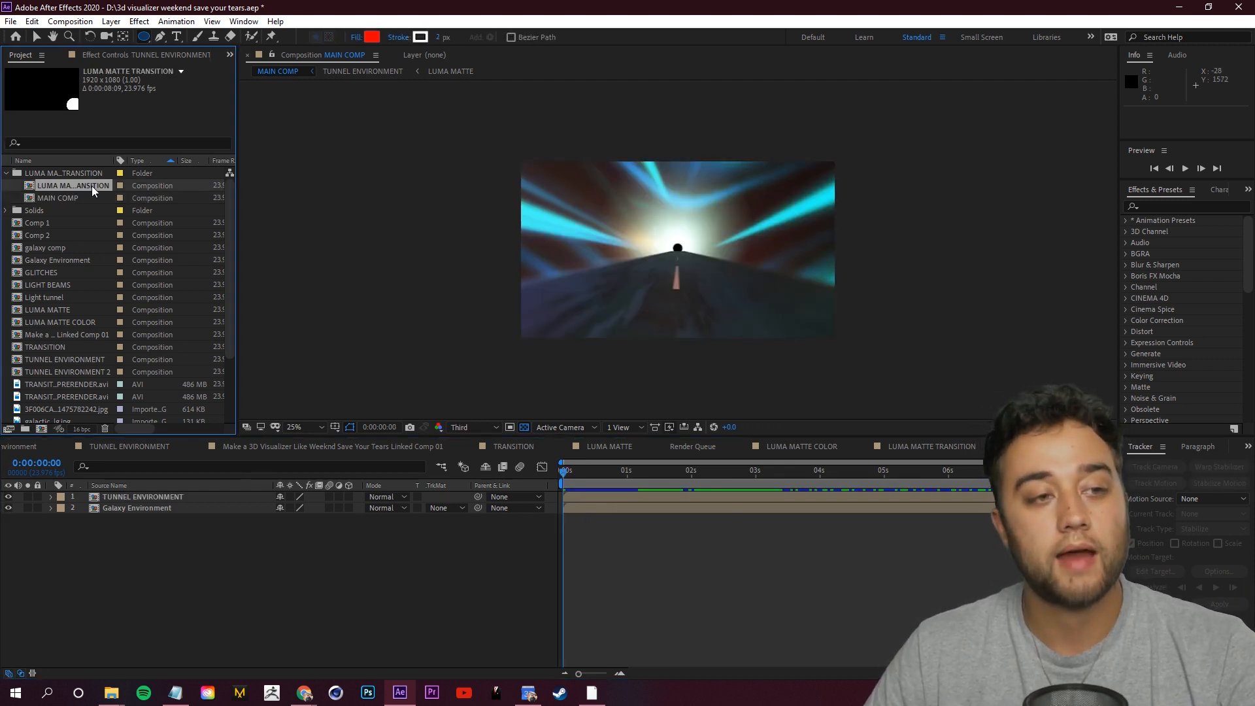
{"action": "left_click_drag", "start_coordinate": [52, 187], "coordinate": [147, 494]}
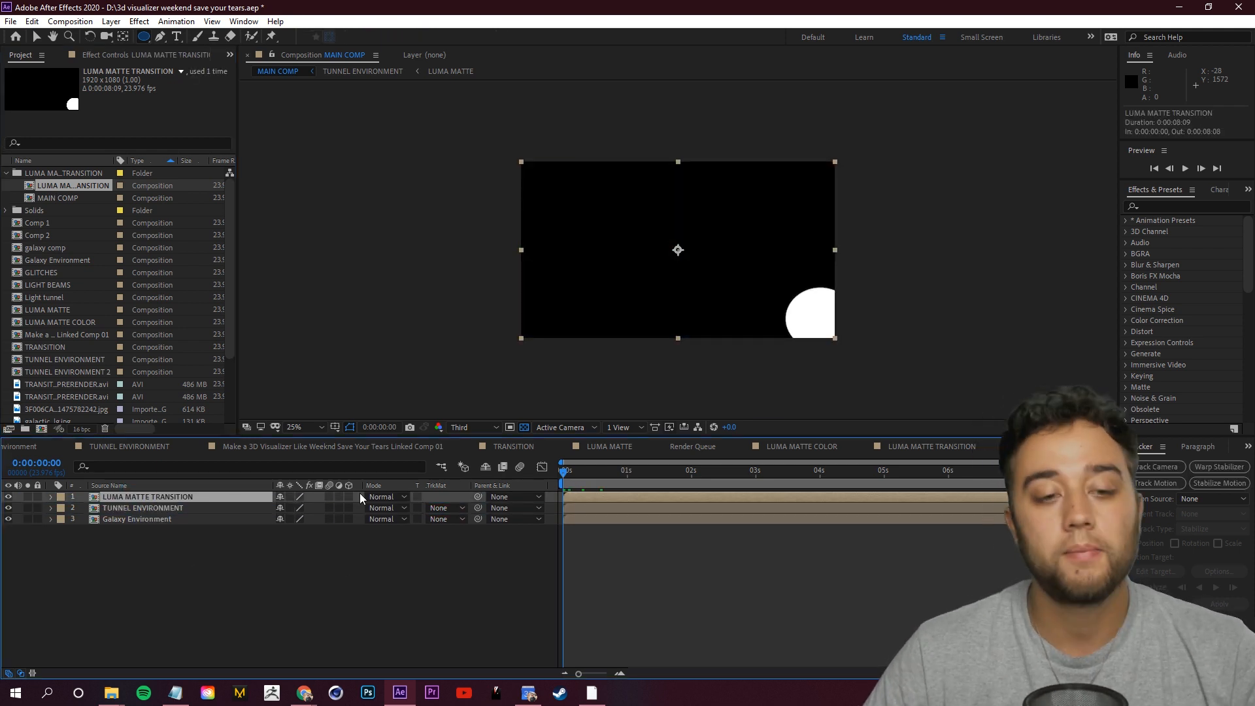
{"action": "left_click", "coordinate": [386, 497]}
{"action": "left_click", "coordinate": [434, 245]}
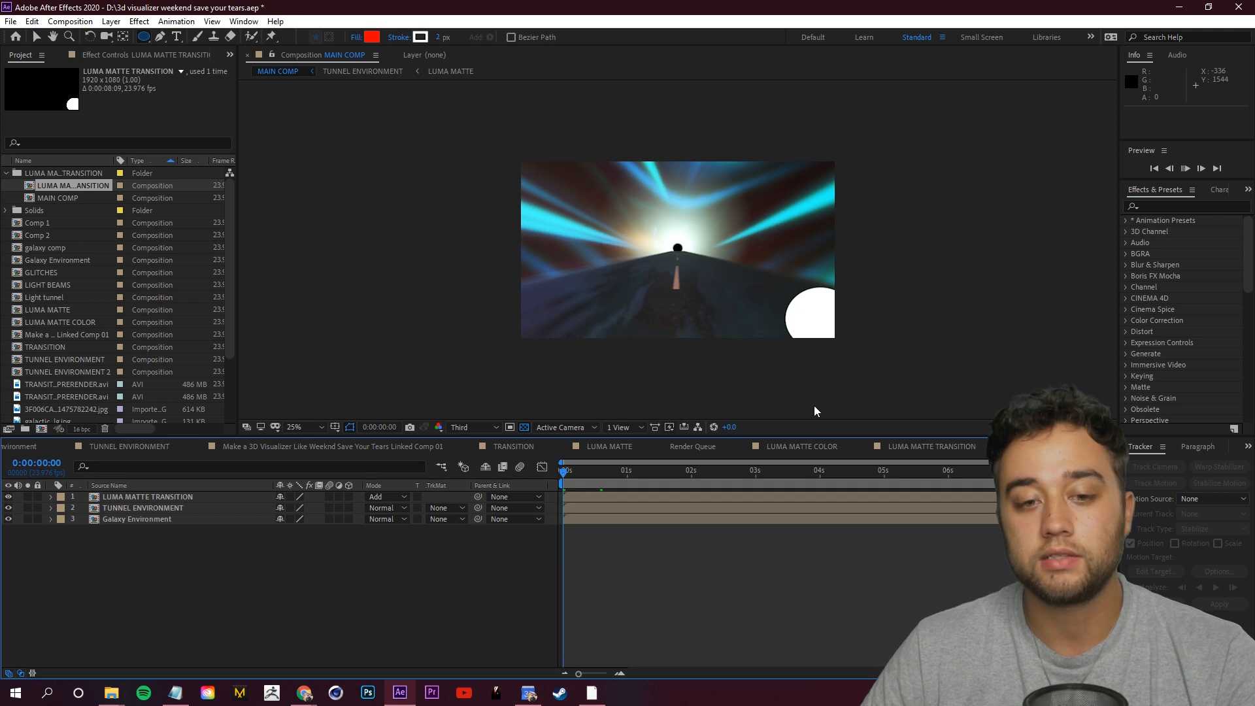
{"action": "key", "text": "space"}
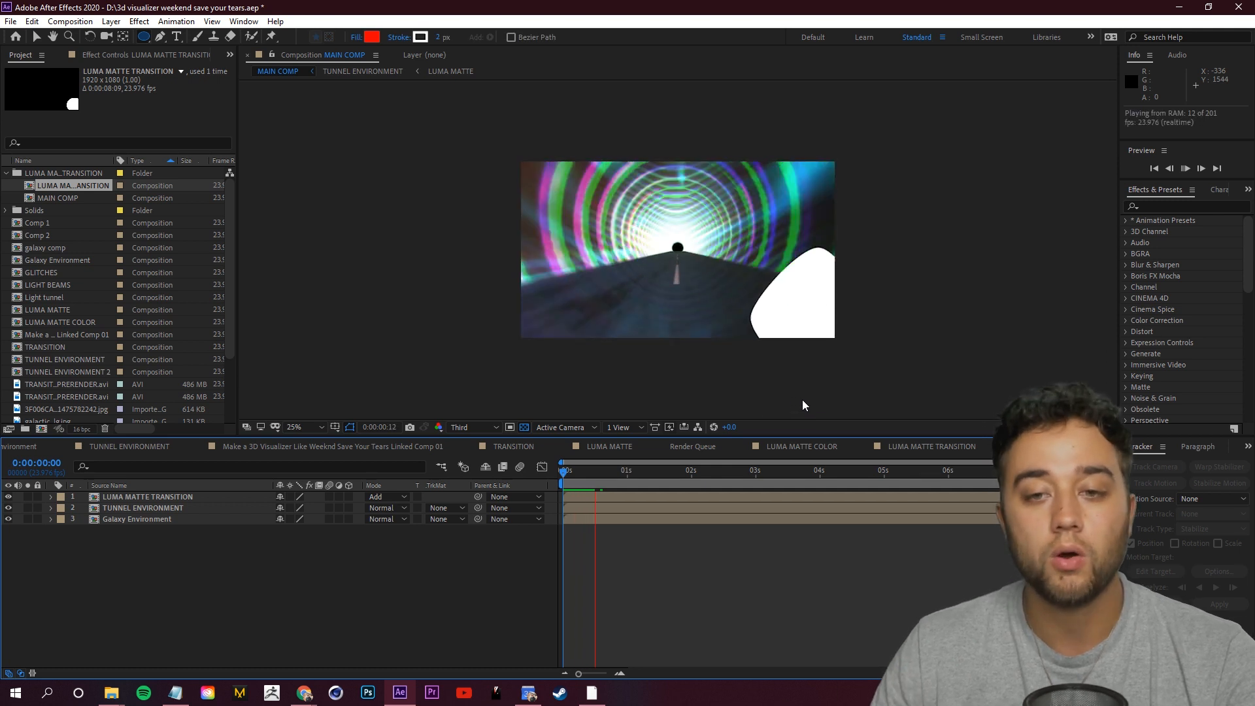
{"action": "left_click", "coordinate": [631, 472]}
{"action": "mouse_move", "coordinate": [631, 472]}
{"action": "left_mouse_down"}
{"action": "mouse_move", "coordinate": [660, 471]}
{"action": "mouse_move", "coordinate": [641, 471]}
{"action": "left_mouse_up"}
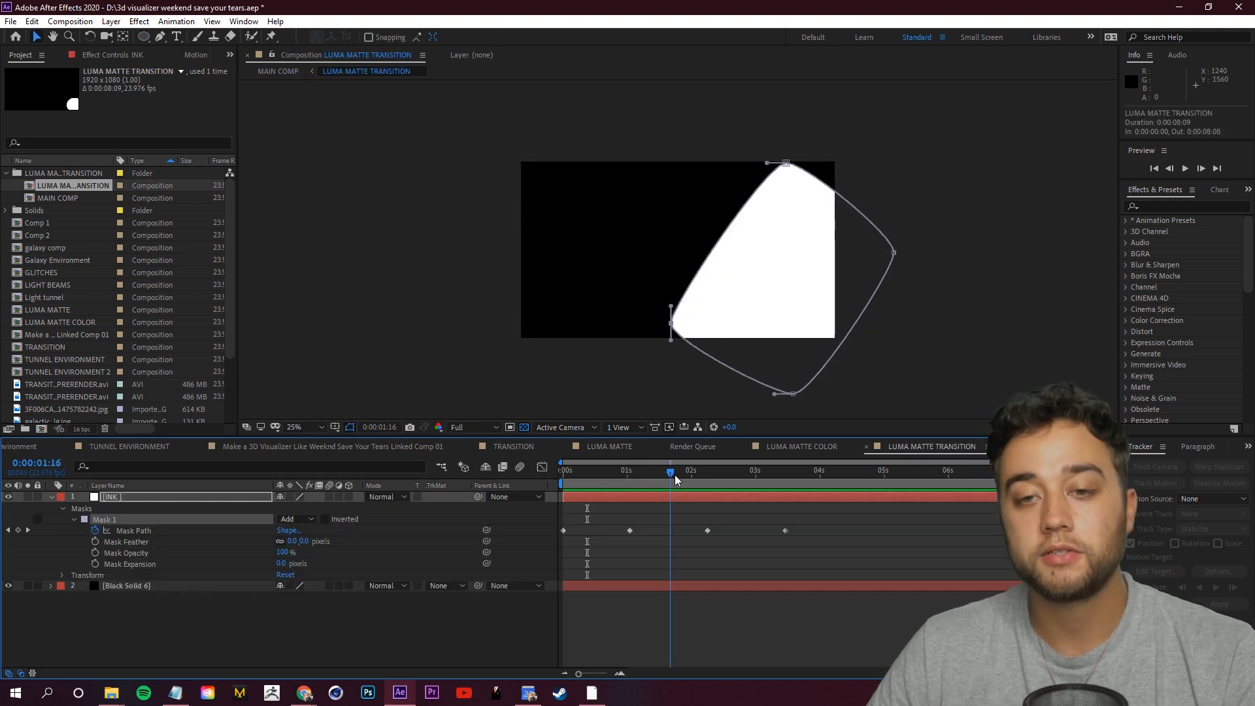
Apply the Roughen Edges effect to the INK layer in the LUMA MATTE TRANSITION composition
{"action": "left_click_drag", "start_coordinate": [675, 481], "coordinate": [654, 501]}
{"action": "left_click", "coordinate": [1172, 204]}
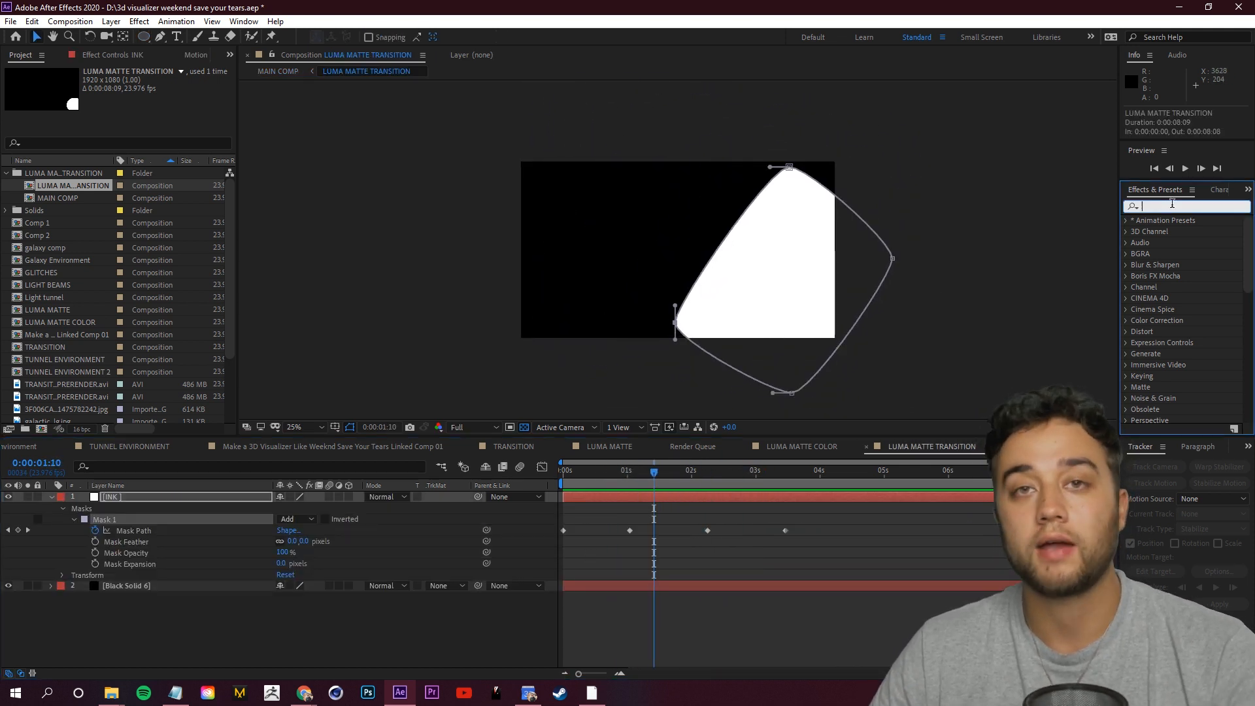
{"action": "type", "text": "roughen"}
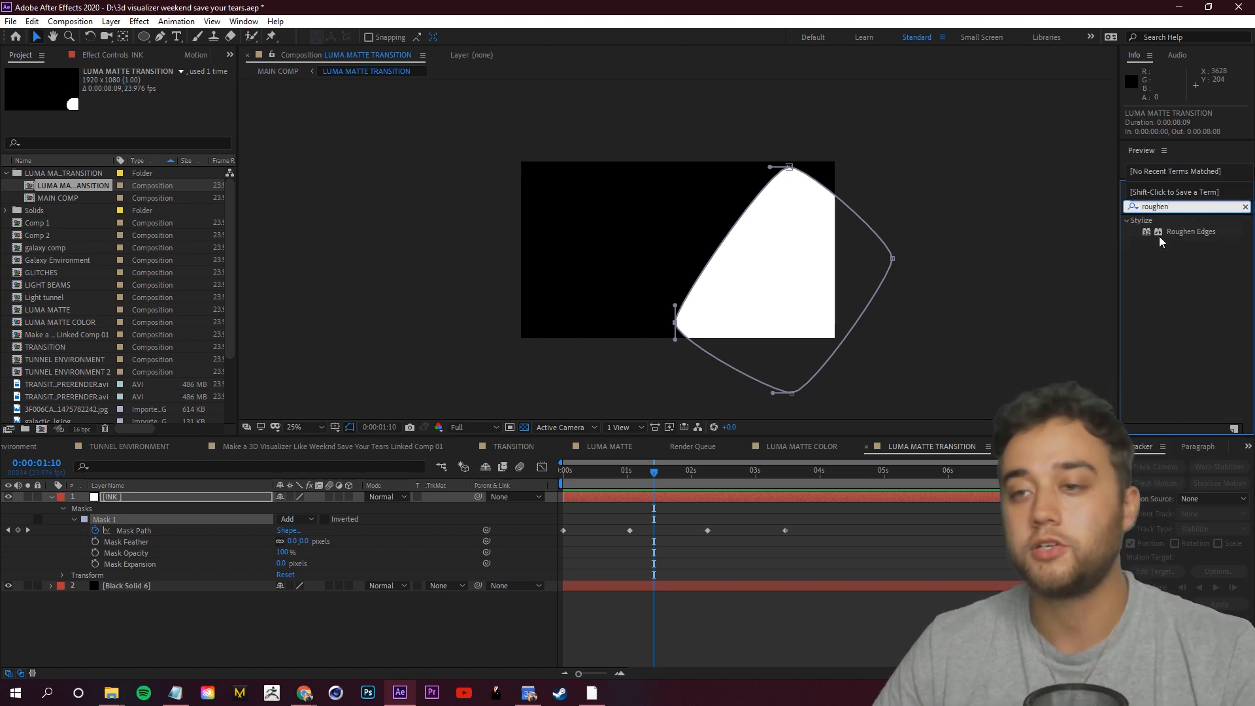
{"action": "mouse_move", "coordinate": [1162, 240]}
{"action": "left_mouse_down"}
{"action": "mouse_move", "coordinate": [189, 526]}
{"action": "mouse_move", "coordinate": [144, 503]}
{"action": "left_mouse_up"}
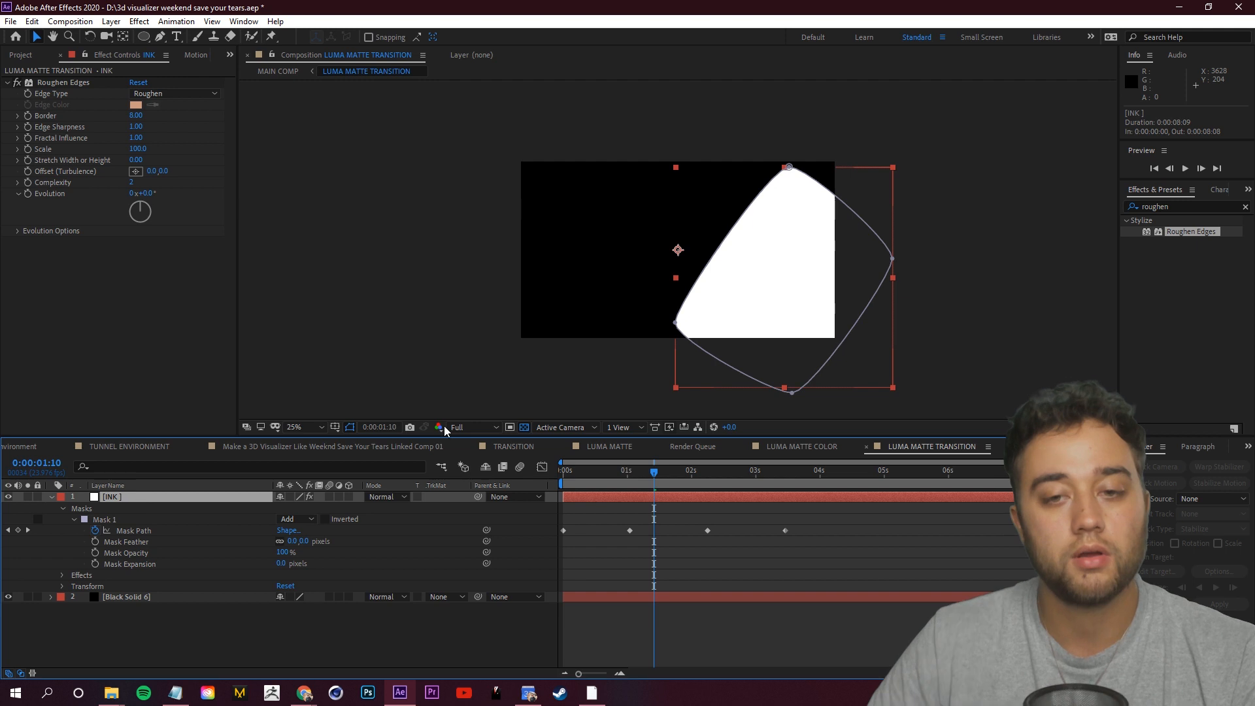
Set the Border of the INK layer's Roughen Edges effect to 500
{"action": "left_click_drag", "start_coordinate": [136, 115], "coordinate": [165, 157]}
{"action": "key", "text": "ctrl+z"}
{"action": "left_click_drag", "start_coordinate": [136, 116], "coordinate": [377, 123]}
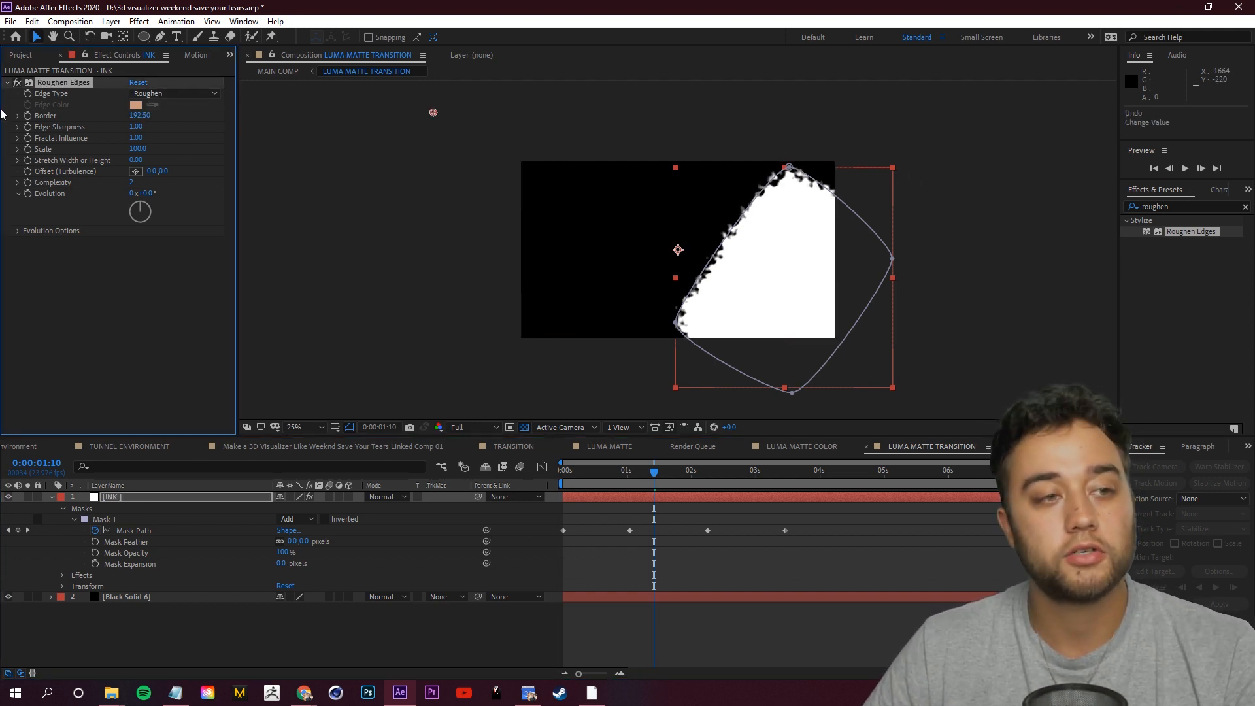
{"action": "left_click", "coordinate": [18, 116]}
{"action": "left_click_drag", "start_coordinate": [148, 115], "coordinate": [1053, 188]}
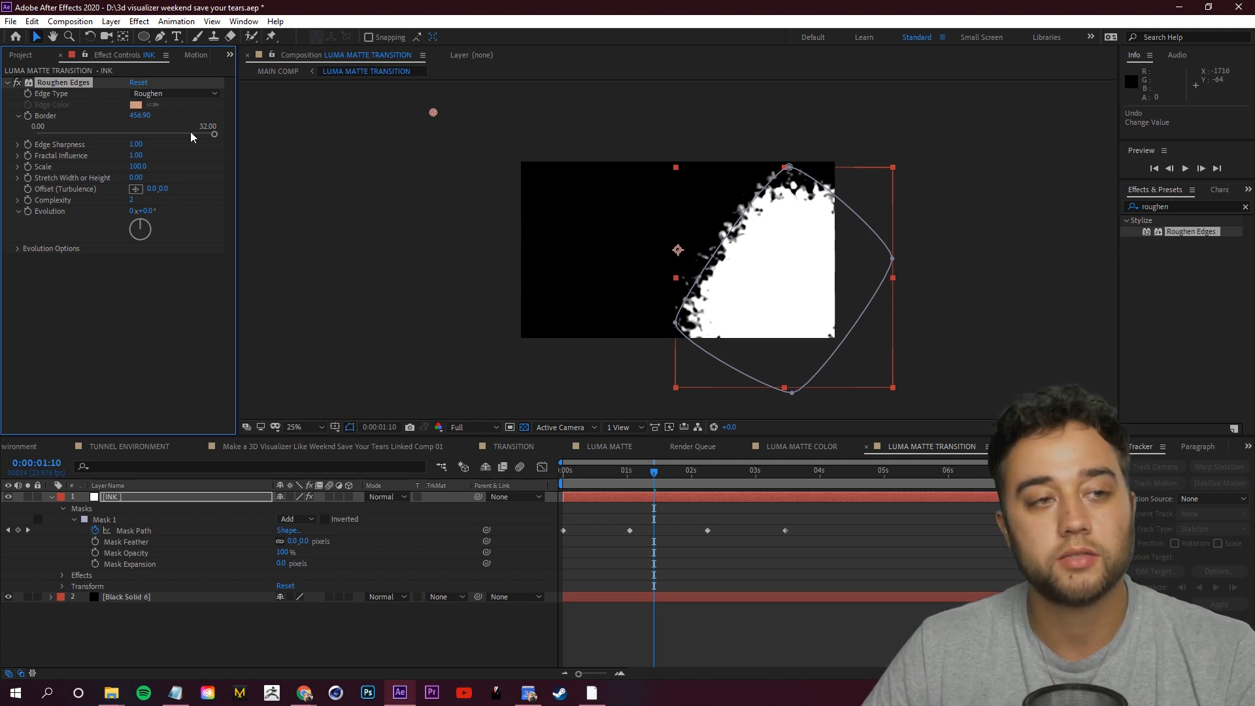
{"action": "type", "text": "0"}
{"action": "key", "text": "Return"}
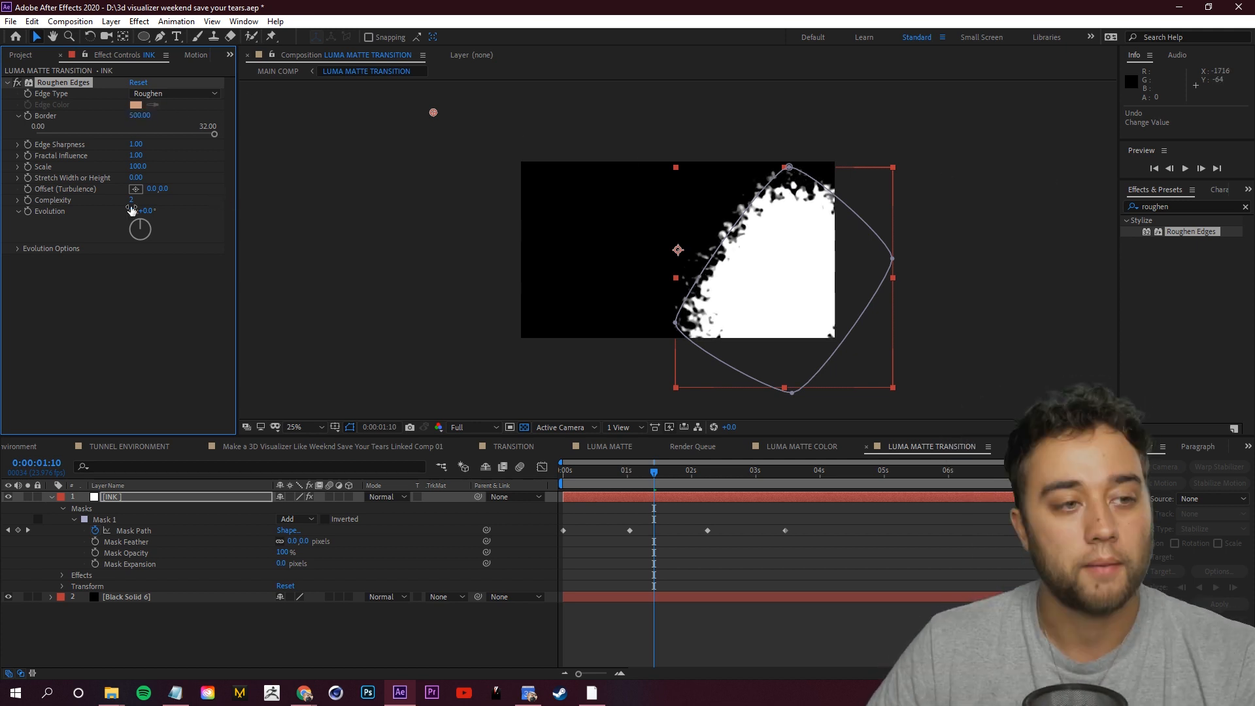
Set the Roughen Edges Complexity to 10 and Scale to 125, previewing the roughened mask from the start of the composition
{"action": "left_click_drag", "start_coordinate": [145, 200], "coordinate": [140, 209]}
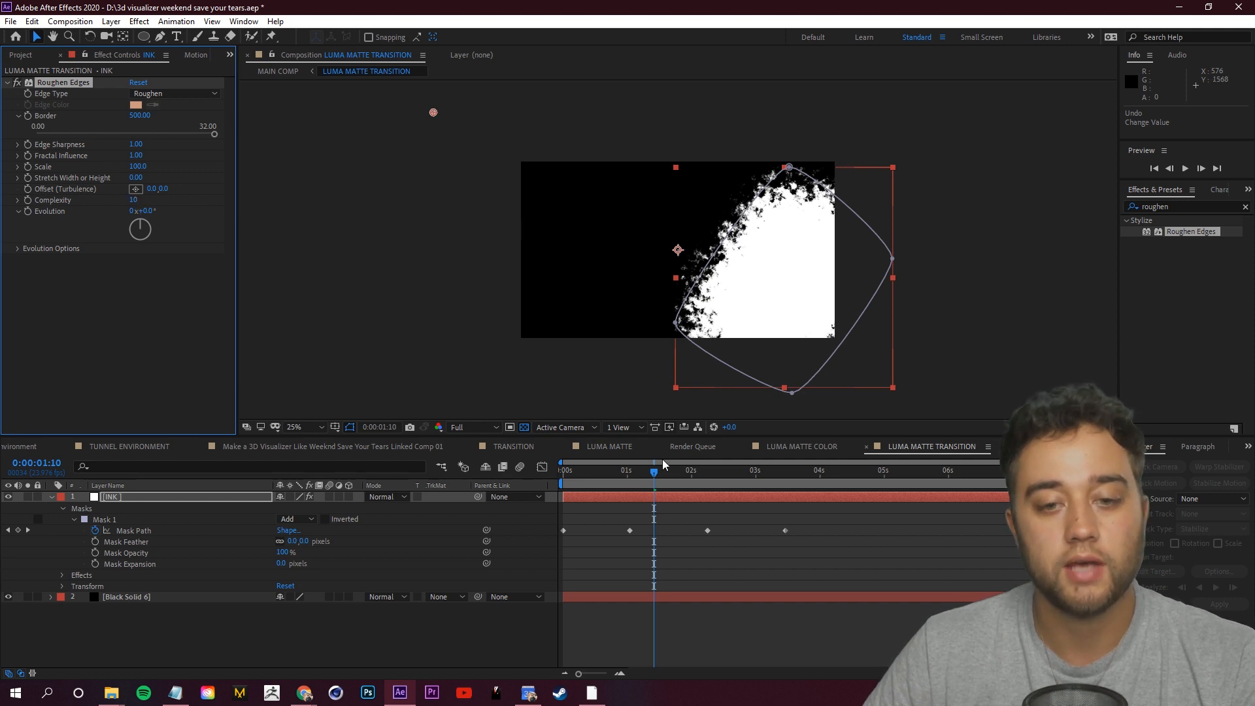
{"action": "key", "text": "period"}
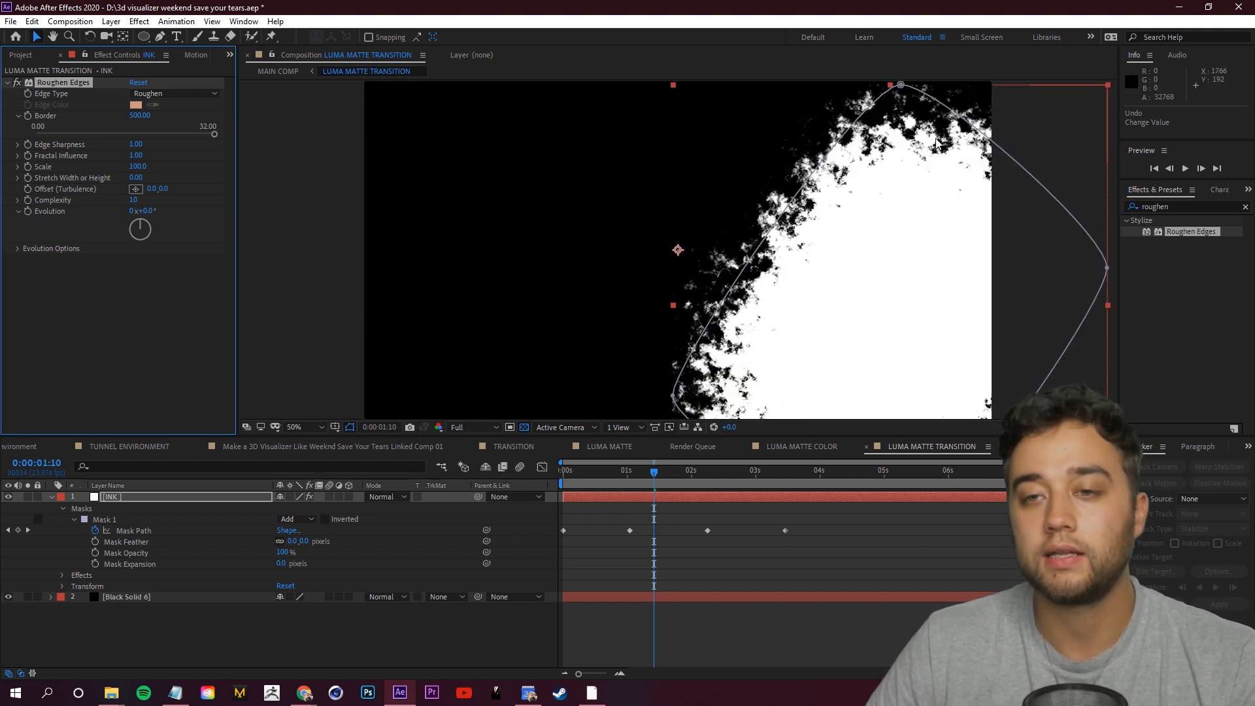
{"action": "scroll", "coordinate": [939, 144], "scroll_direction": "up", "scroll_amount": 1}
{"action": "left_click_drag", "start_coordinate": [829, 366], "coordinate": [550, 312]}
{"action": "scroll", "coordinate": [550, 312], "scroll_direction": "down", "scroll_amount": 1}
{"action": "left_click_drag", "start_coordinate": [654, 473], "coordinate": [570, 486]}
{"action": "key", "text": "space"}
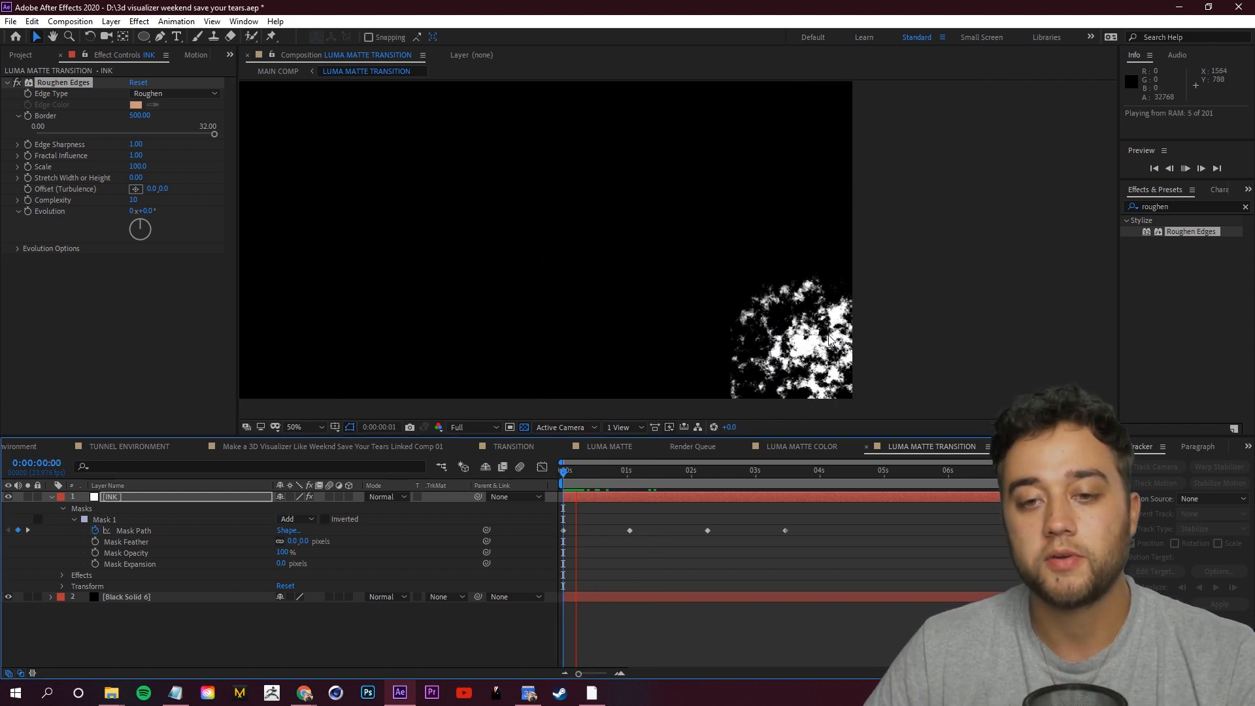
{"action": "key", "text": "space"}
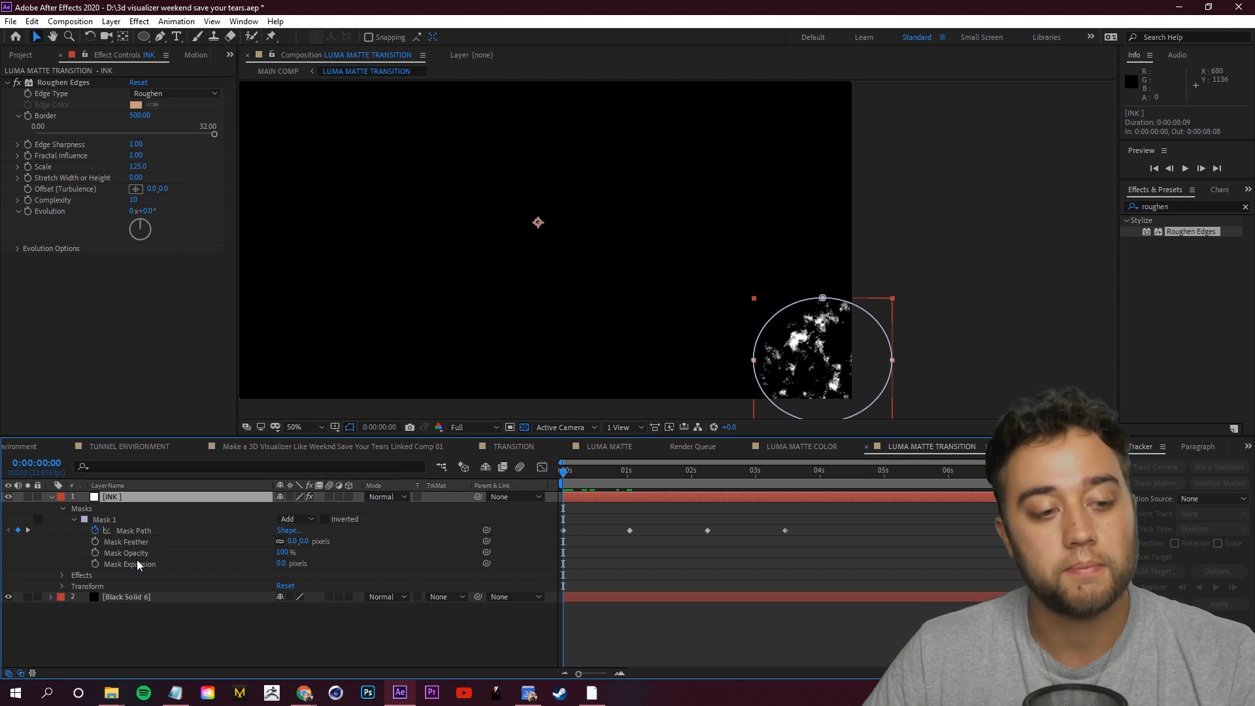
Keyframe the INK layer's Mask Opacity from 0% at 0:00:00:00 to 70% at 0:00:01:07, and preview the fade-in
{"action": "mouse_move", "coordinate": [286, 557]}
{"action": "left_mouse_down"}
{"action": "mouse_move", "coordinate": [237, 553]}
{"action": "mouse_move", "coordinate": [364, 546]}
{"action": "mouse_move", "coordinate": [249, 563]}
{"action": "left_mouse_up"}
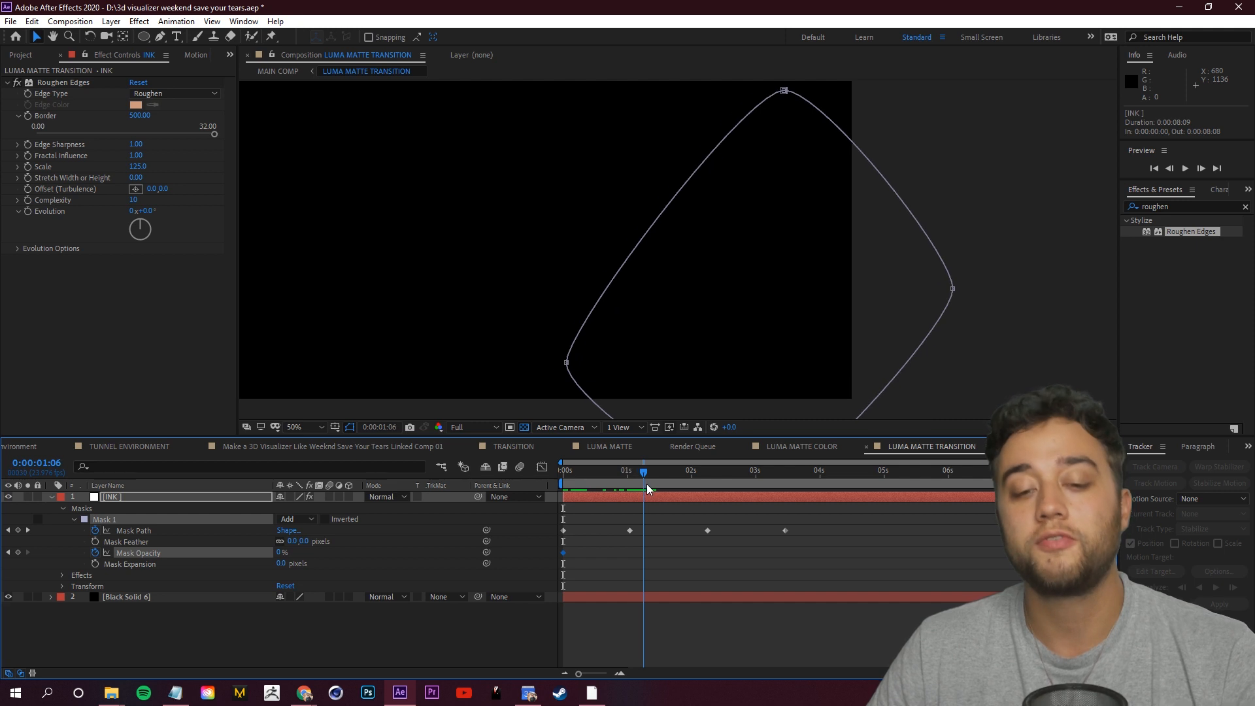
{"action": "mouse_move", "coordinate": [279, 553]}
{"action": "left_mouse_down"}
{"action": "mouse_move", "coordinate": [366, 553]}
{"action": "mouse_move", "coordinate": [331, 552]}
{"action": "left_mouse_up"}
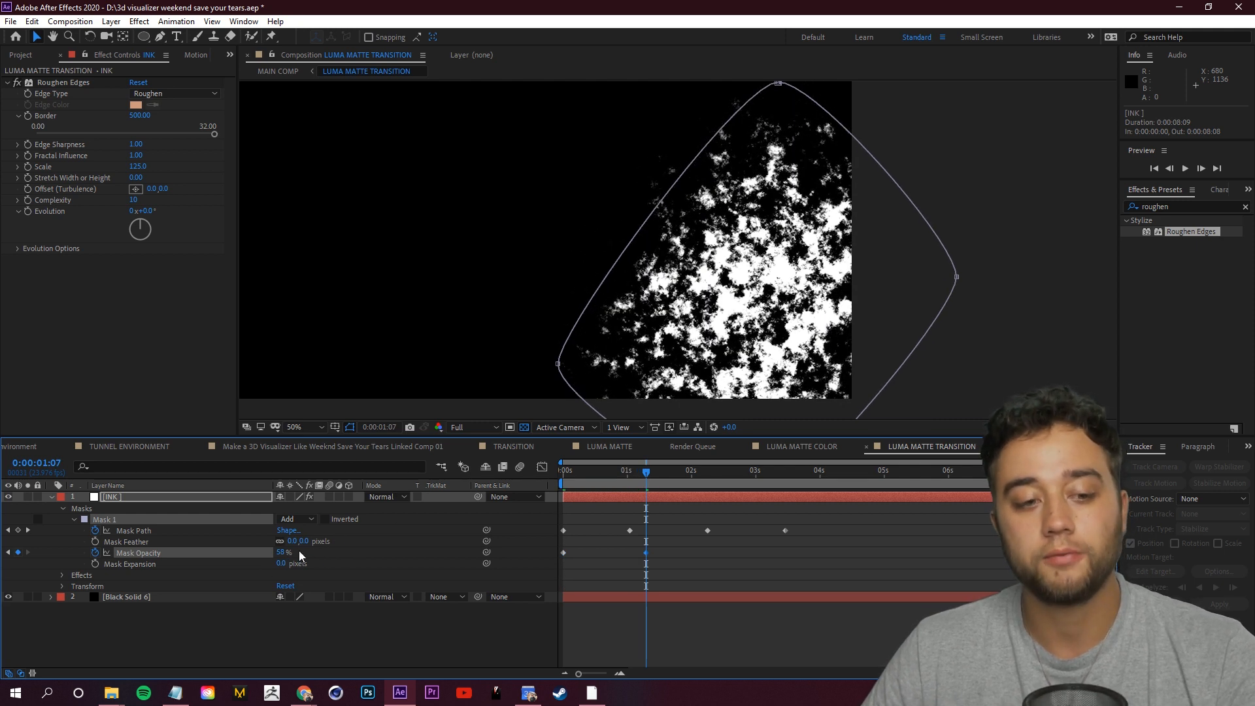
{"action": "key", "text": "Return"}
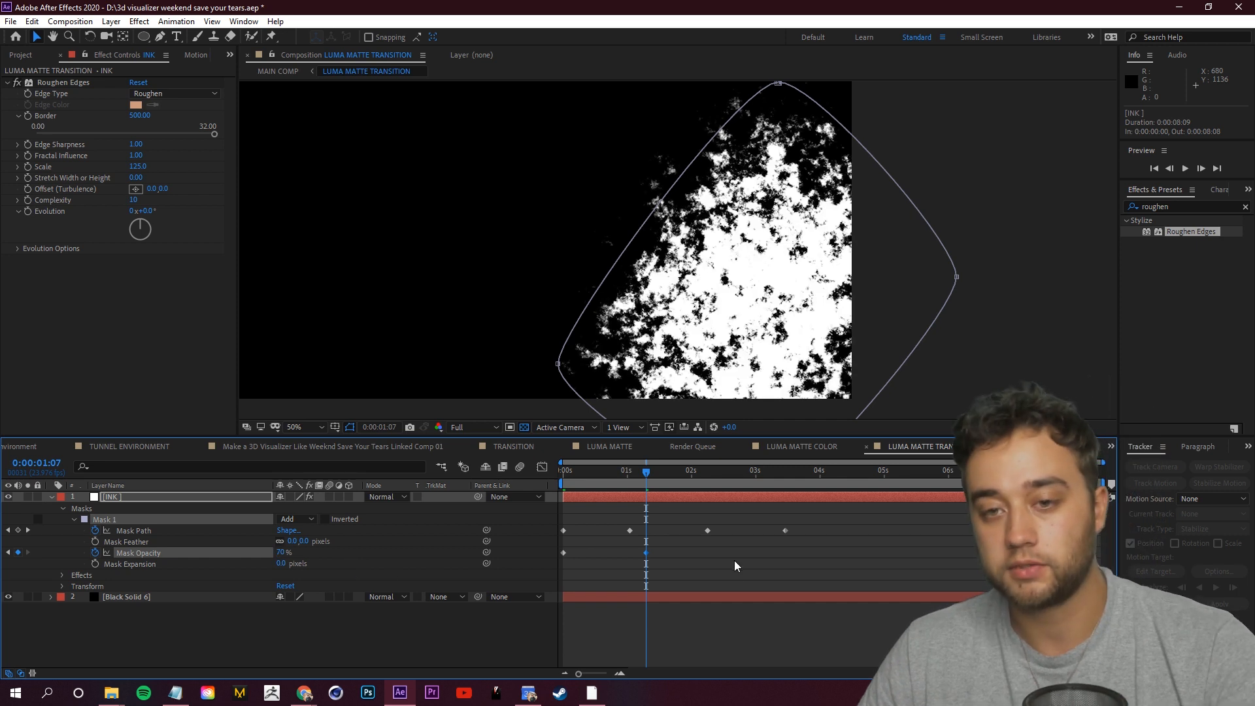
{"action": "key", "text": "space"}
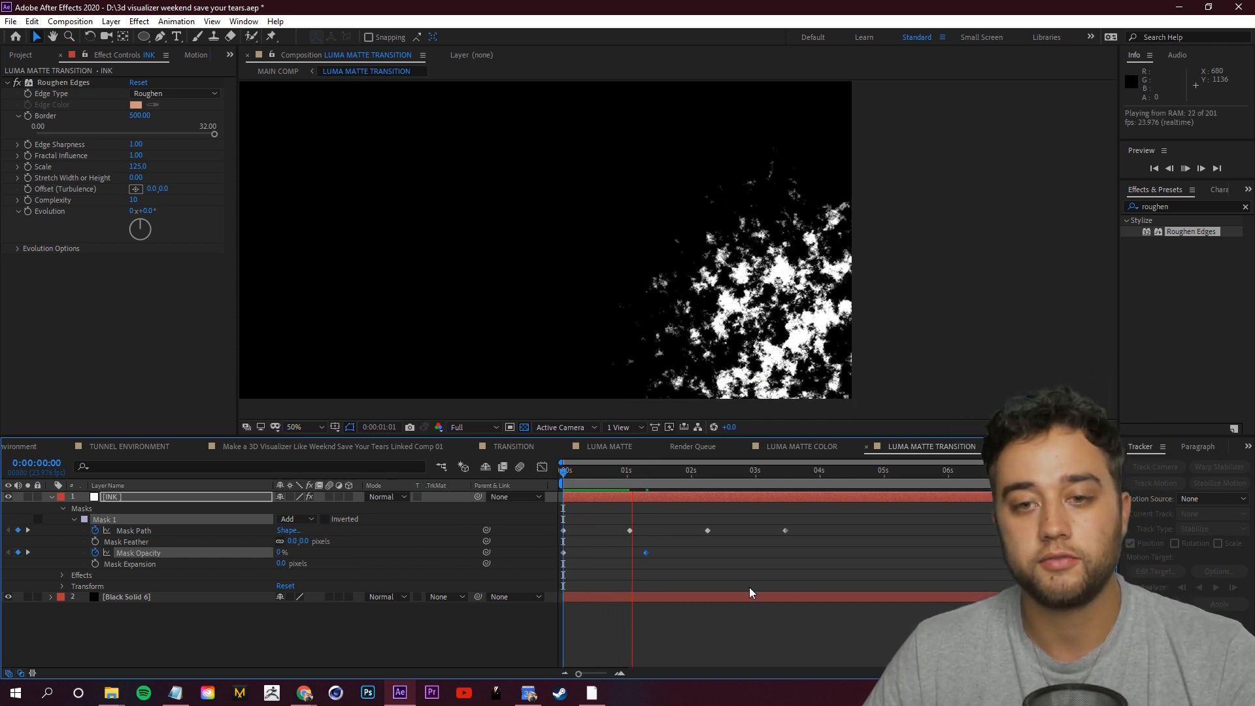
{"action": "left_click_drag", "start_coordinate": [668, 482], "coordinate": [741, 483]}
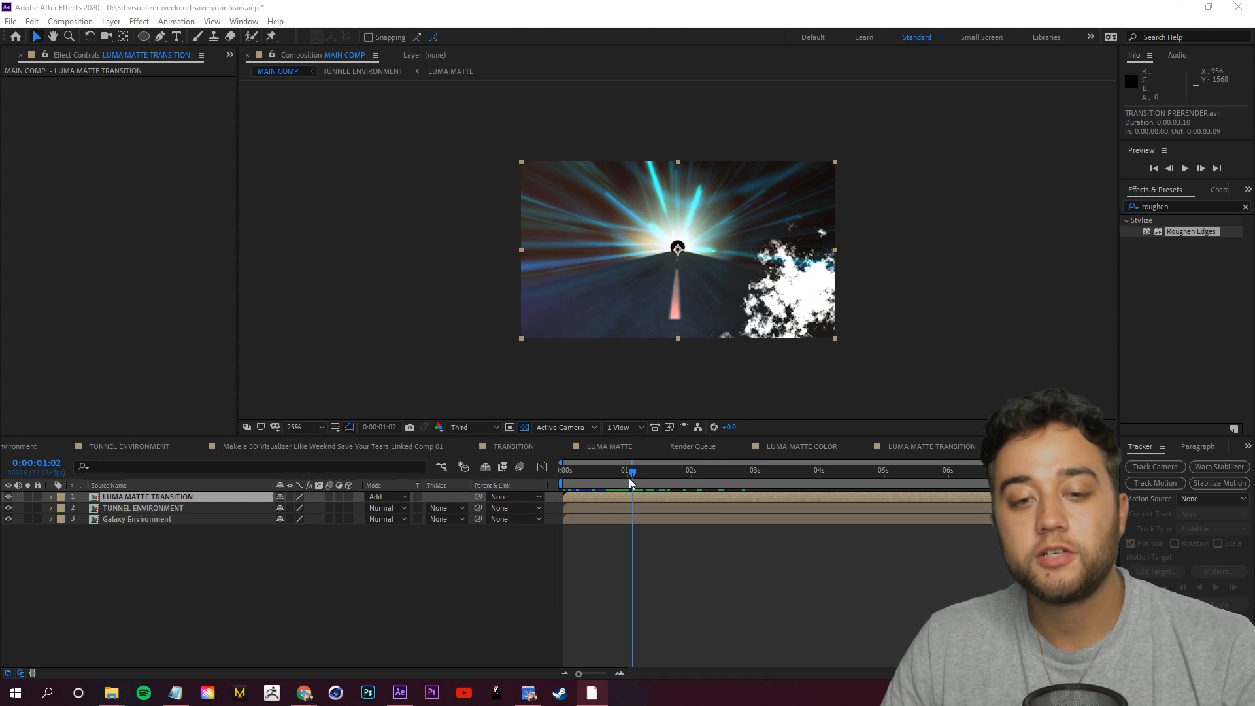
Pre-compose the LUMA MATTE TRANSITION layer in MAIN COMP as LUMA MATTE TRANSITION MAIN, leaving all attributes in MAIN COMP
{"action": "left_click_drag", "start_coordinate": [629, 479], "coordinate": [651, 479]}
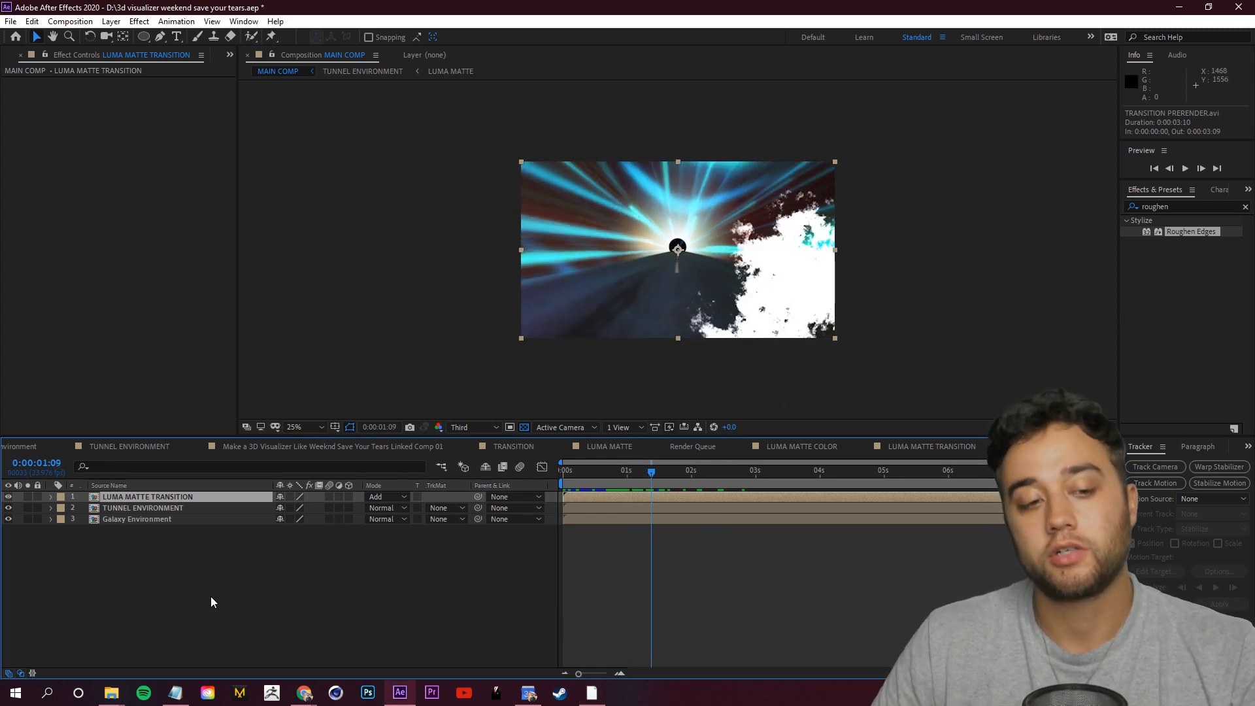
{"action": "left_click", "coordinate": [294, 583]}
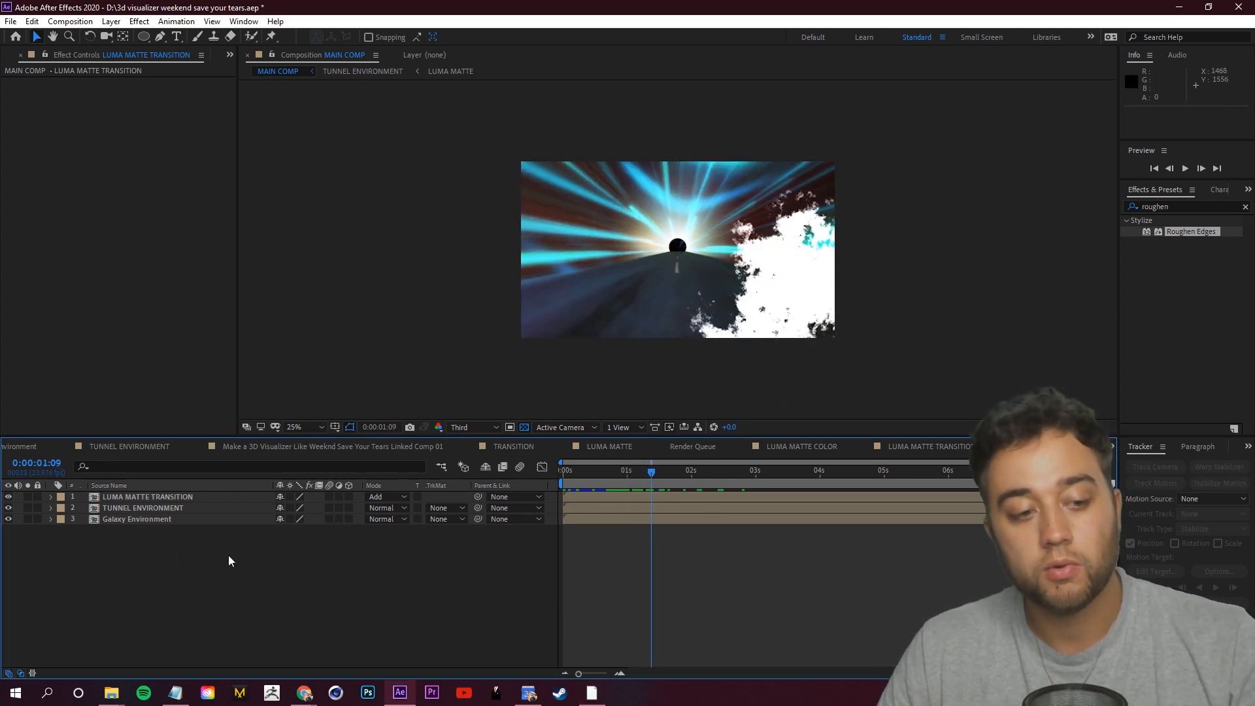
{"action": "key", "text": "Home"}
{"action": "right_click", "coordinate": [146, 497]}
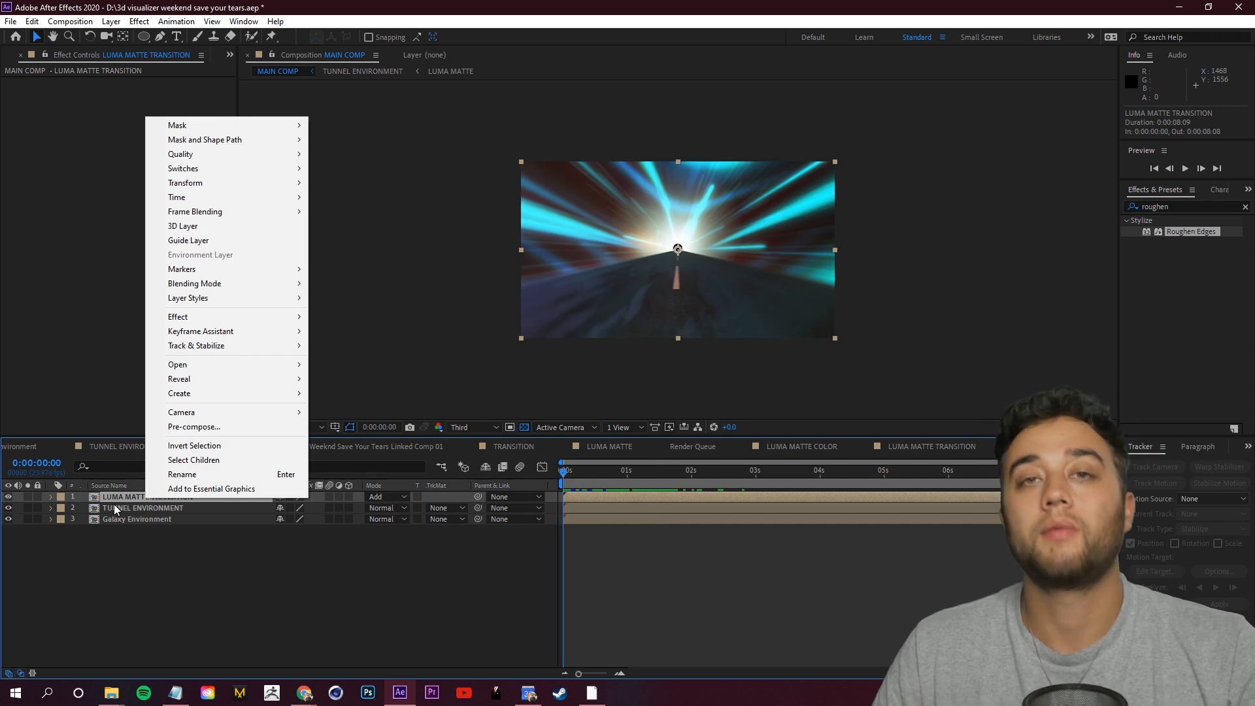
{"action": "left_click", "coordinate": [235, 429]}
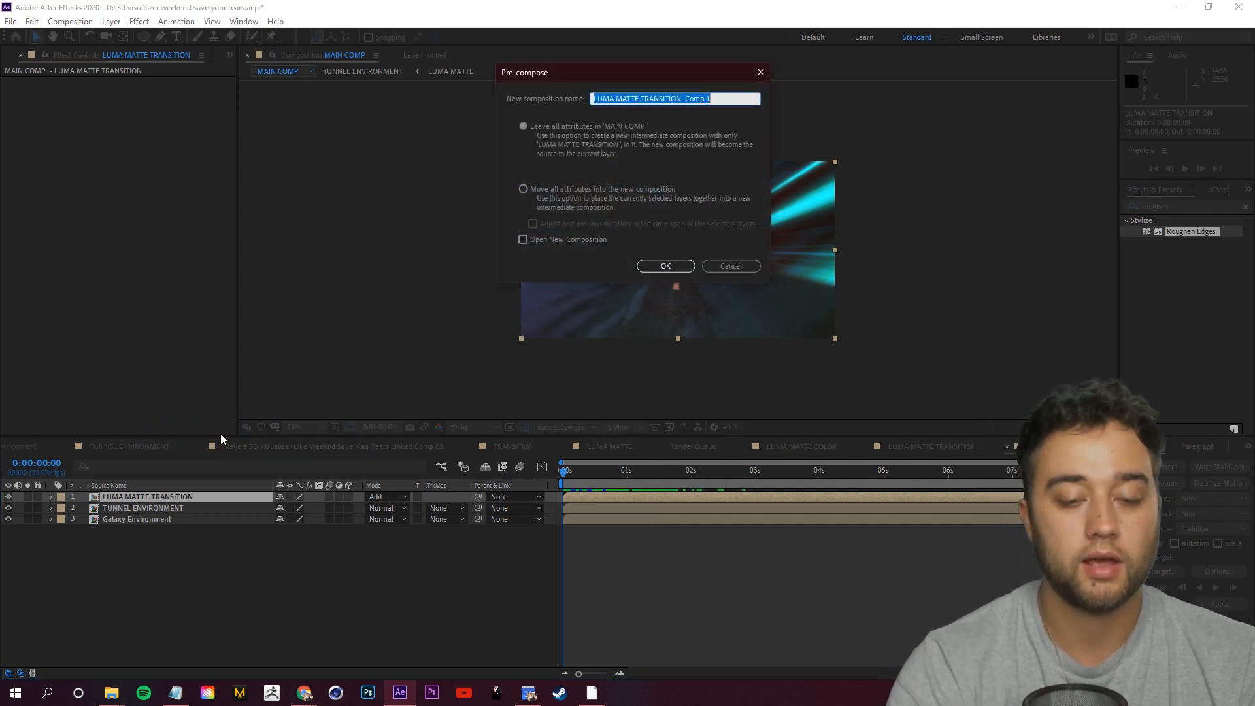
{"action": "type", "text": "LU"}
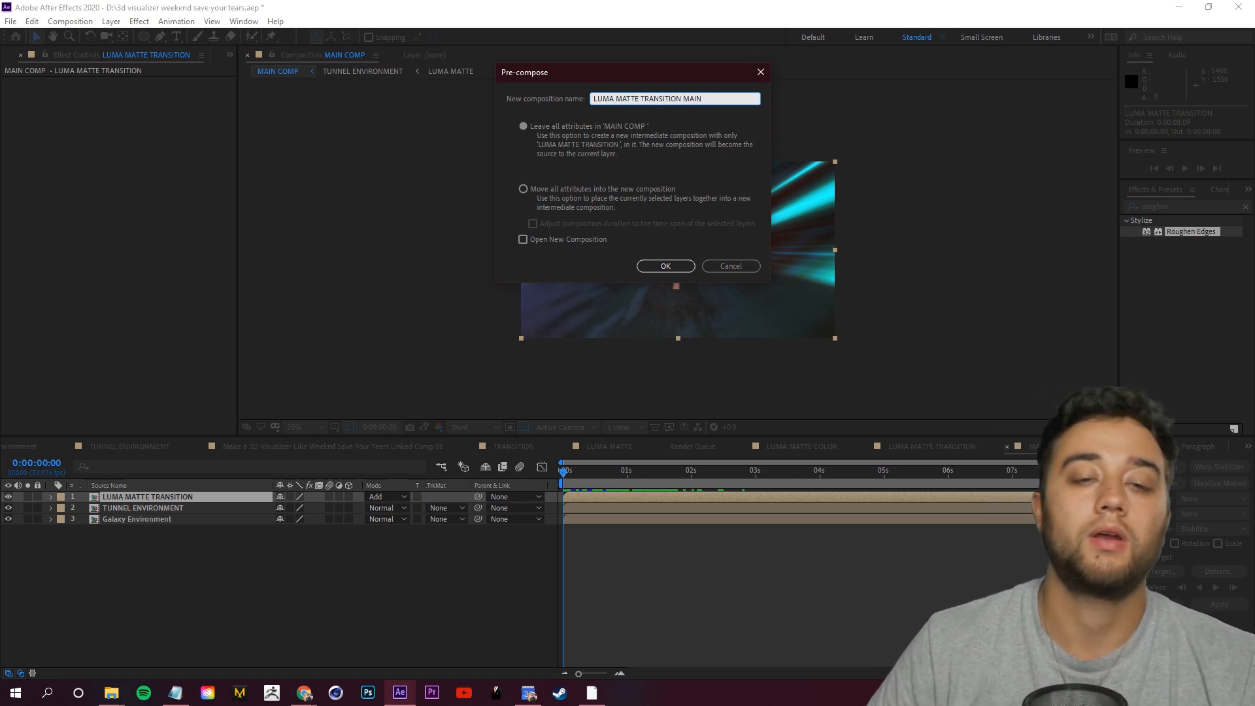
{"action": "key", "text": "Return"}
Duplicate the LUMA MATTE TRANSITION layer inside LUMA MATTE TRANSITION MAIN and set the lower copy's track matte to Luma Inverted Matte
{"action": "double_click", "coordinate": [211, 495]}
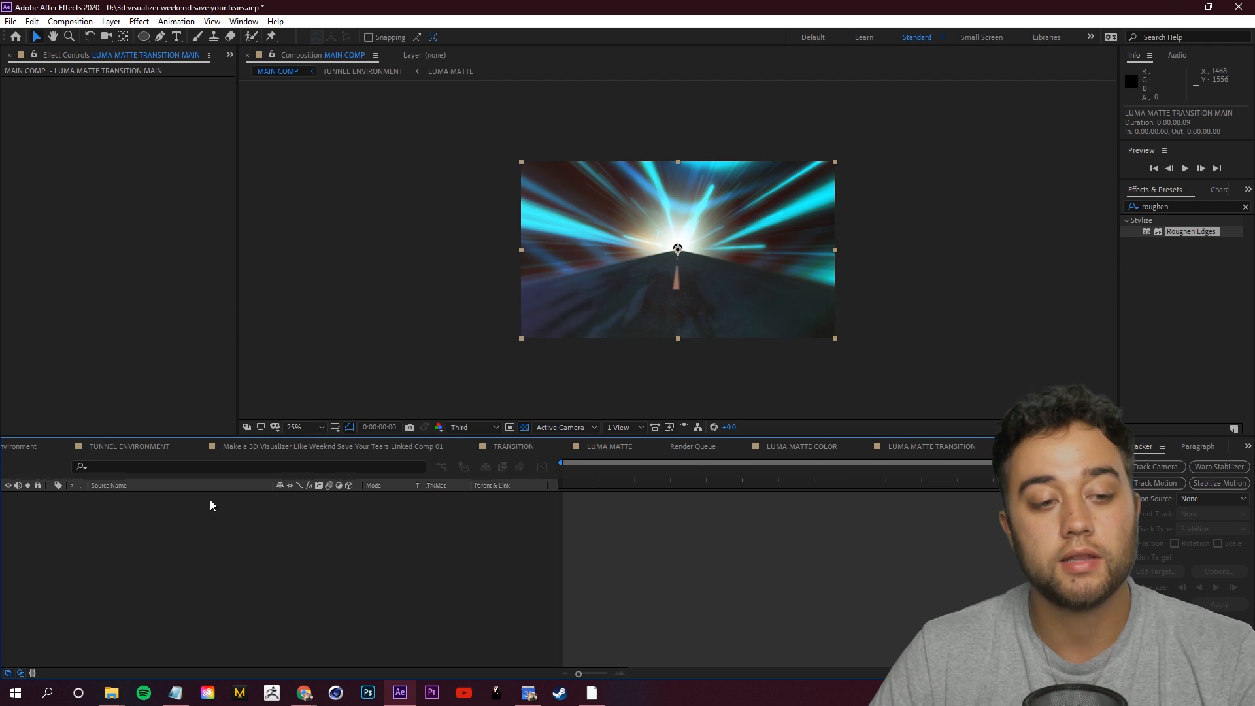
{"action": "left_click", "coordinate": [171, 498]}
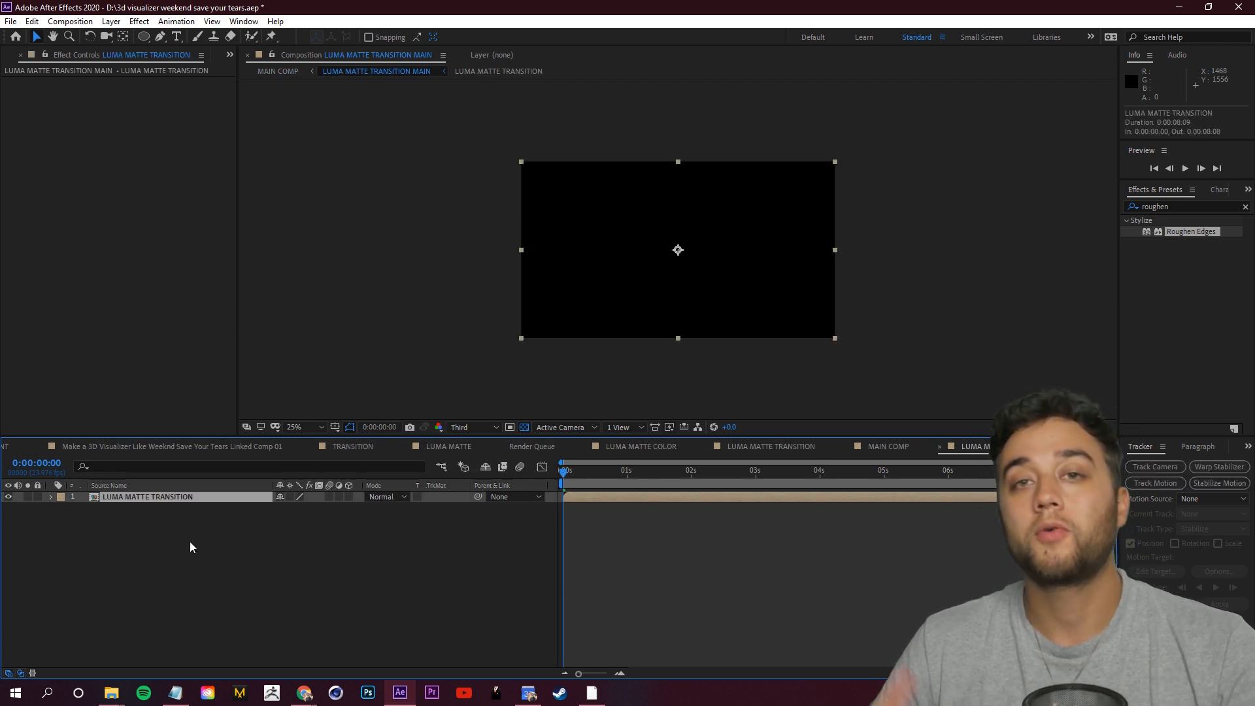
{"action": "key", "text": "ctrl+d"}
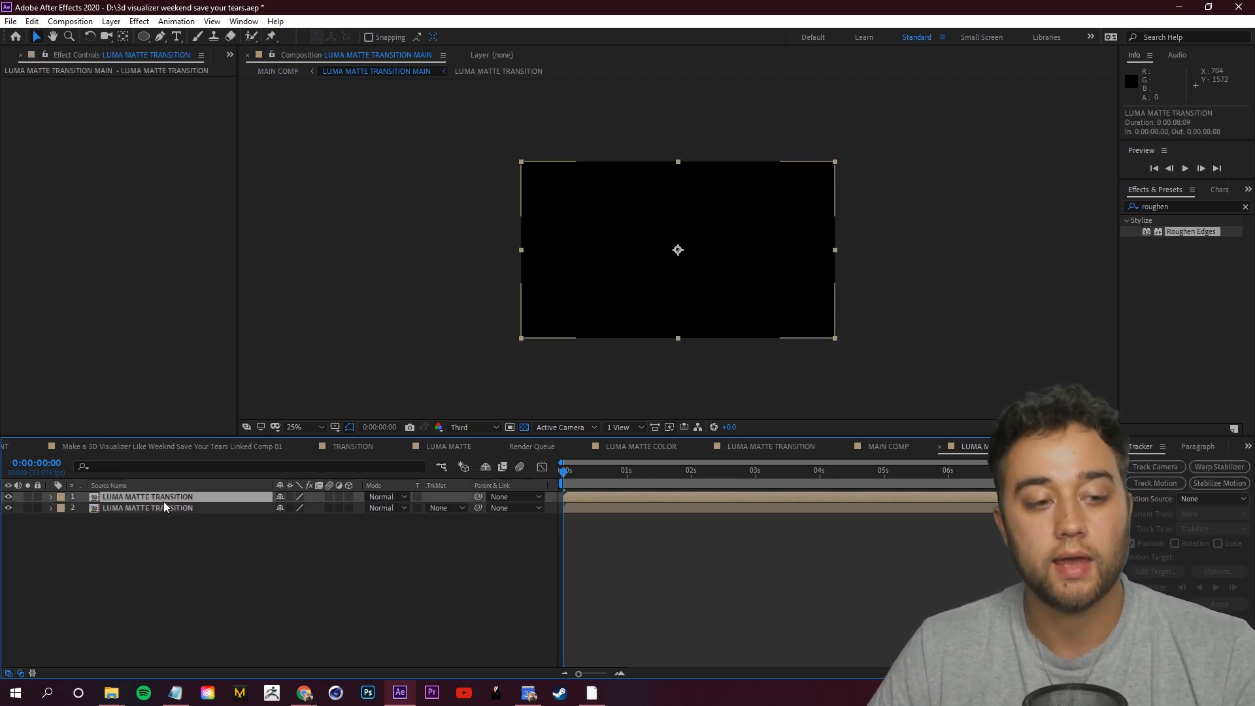
{"action": "left_click_drag", "start_coordinate": [568, 484], "coordinate": [695, 485]}
{"action": "left_click", "coordinate": [327, 613]}
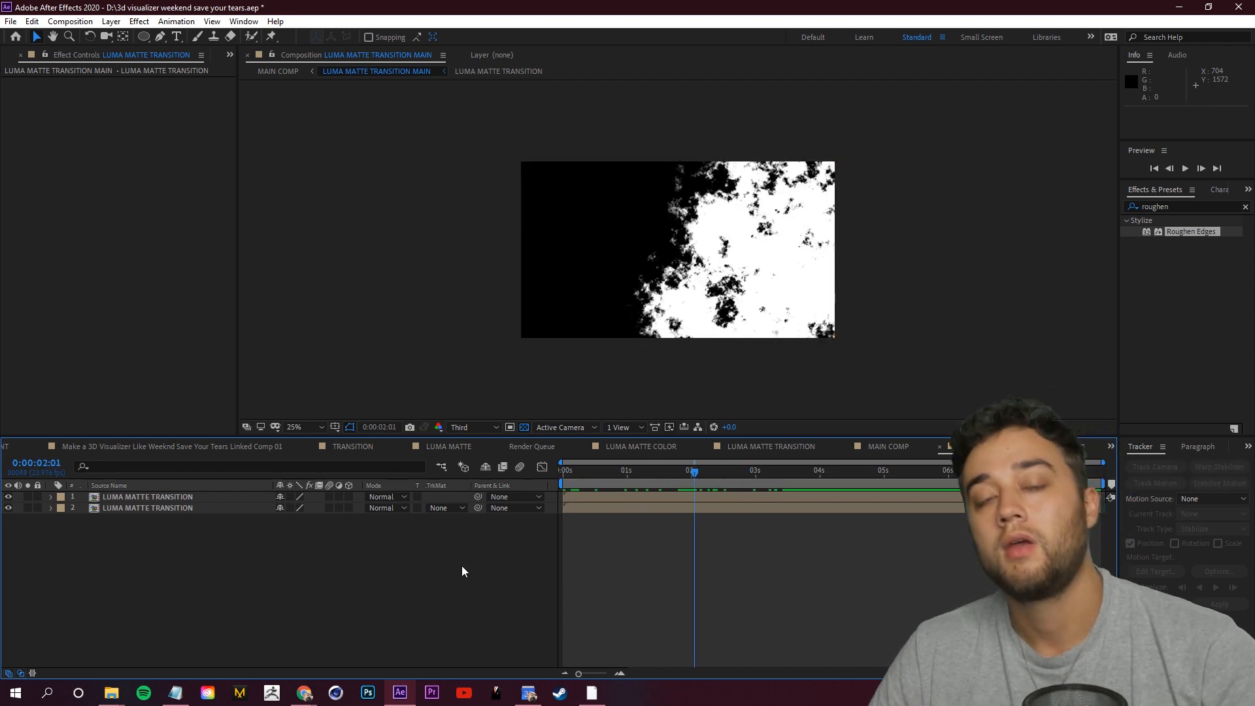
{"action": "left_click", "coordinate": [452, 509]}
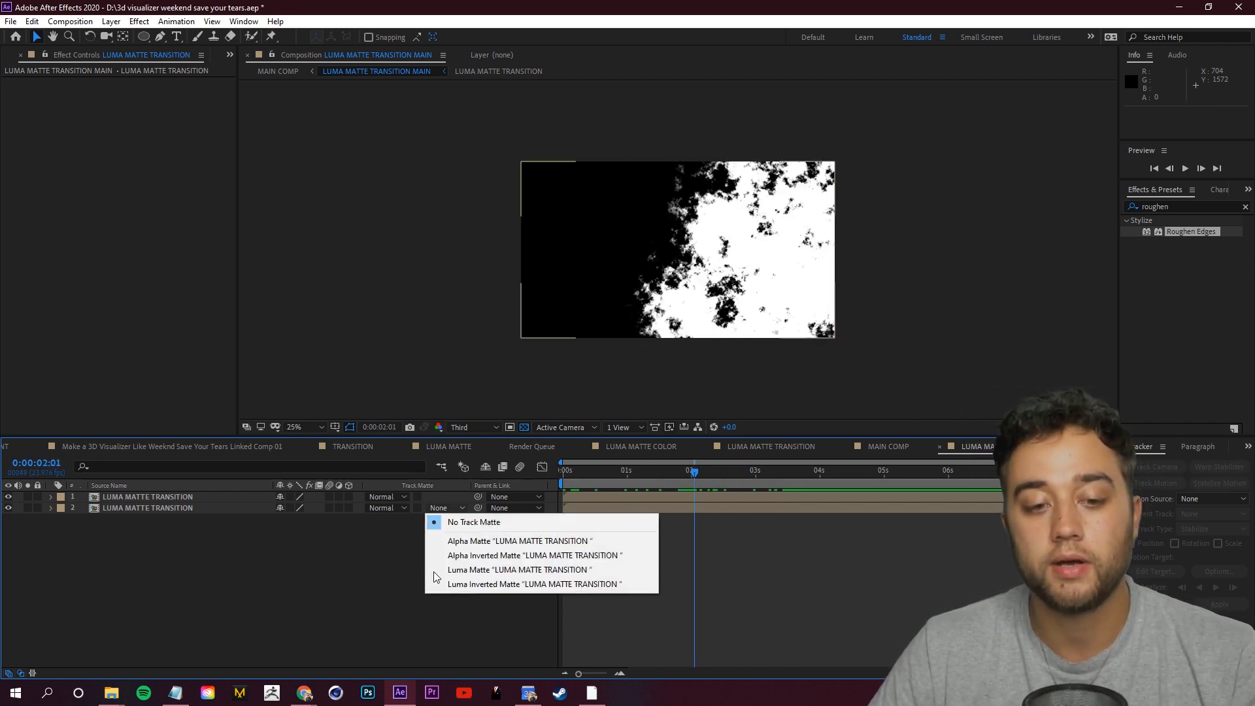
{"action": "left_click", "coordinate": [493, 584]}
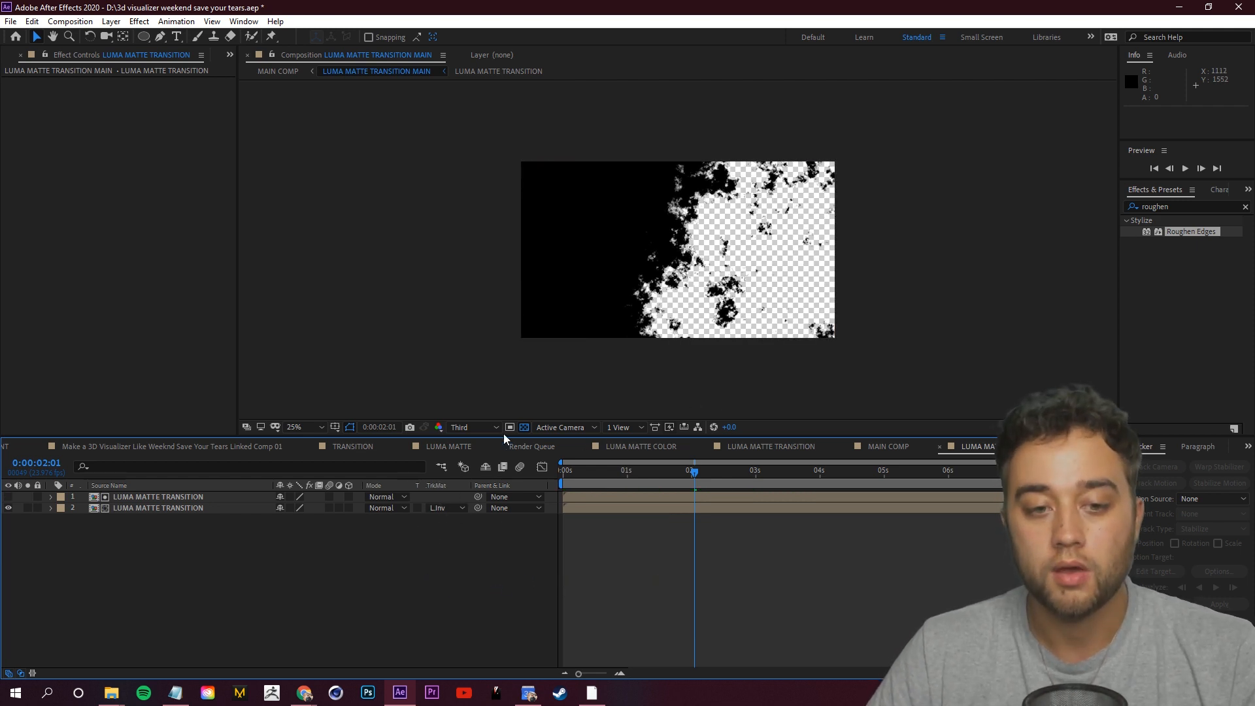
Turn off the transparency grid and preview the ink outline animation in both LUMA MATTE TRANSITION MAIN and MAIN COMP
{"action": "left_click", "coordinate": [524, 428]}
{"action": "left_click_drag", "start_coordinate": [737, 480], "coordinate": [678, 484]}
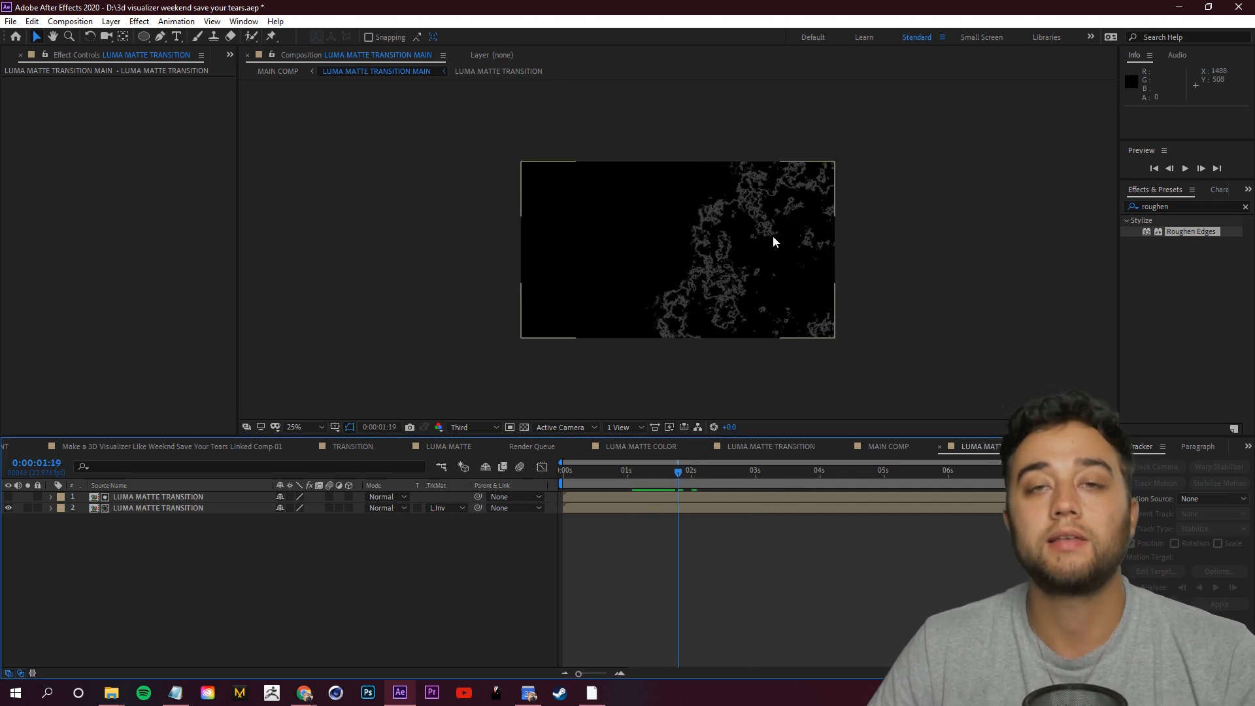
{"action": "key", "text": "space"}
{"action": "left_click_drag", "start_coordinate": [785, 474], "coordinate": [762, 490]}
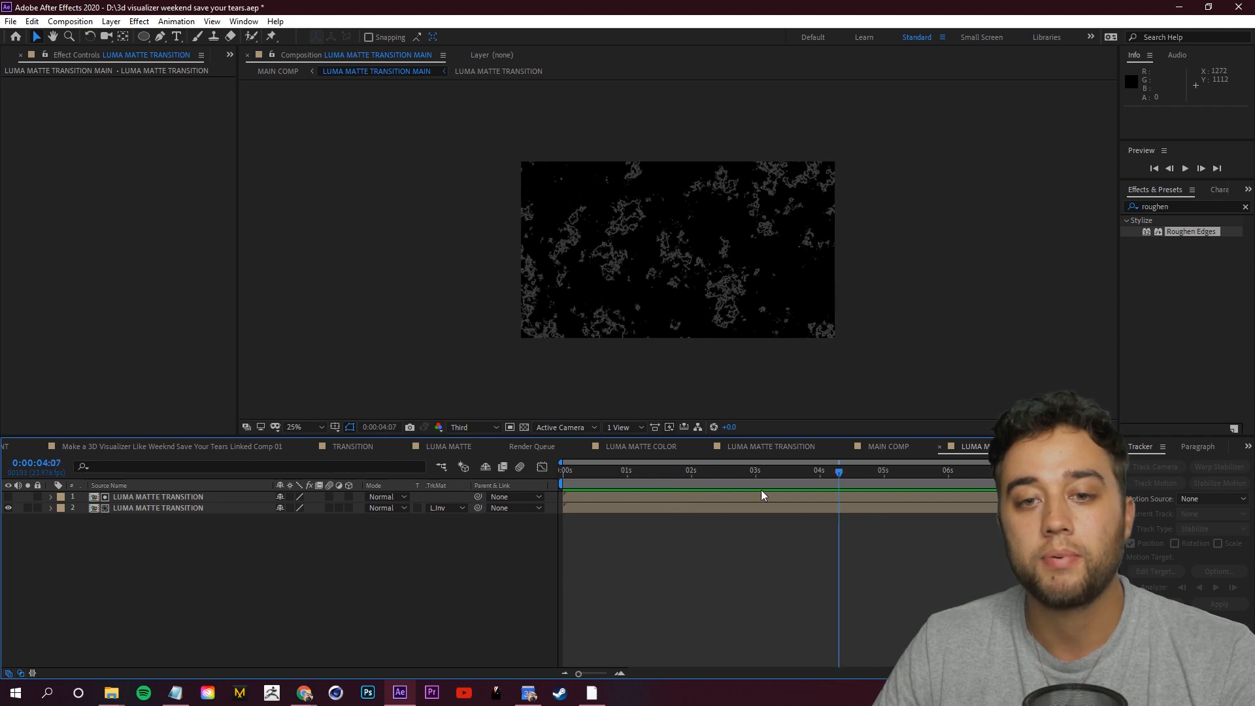
{"action": "key", "text": "space"}
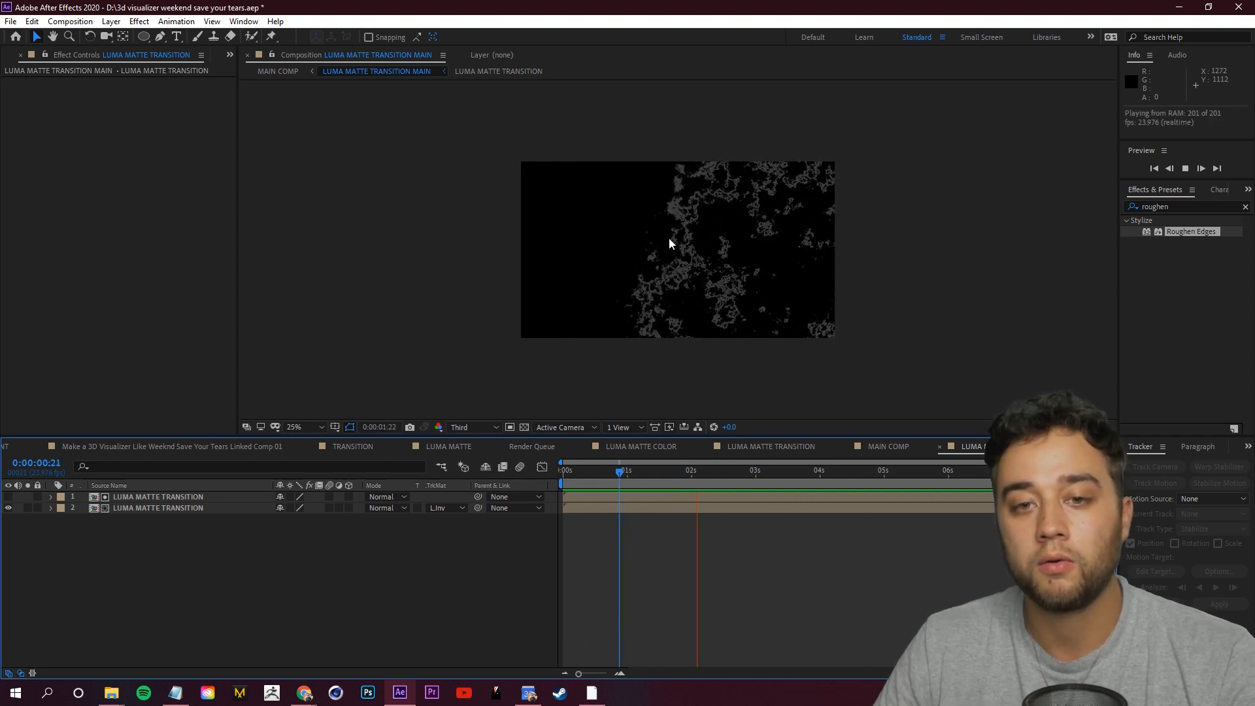
{"action": "left_click", "coordinate": [889, 446]}
{"action": "left_click_drag", "start_coordinate": [613, 472], "coordinate": [712, 482]}
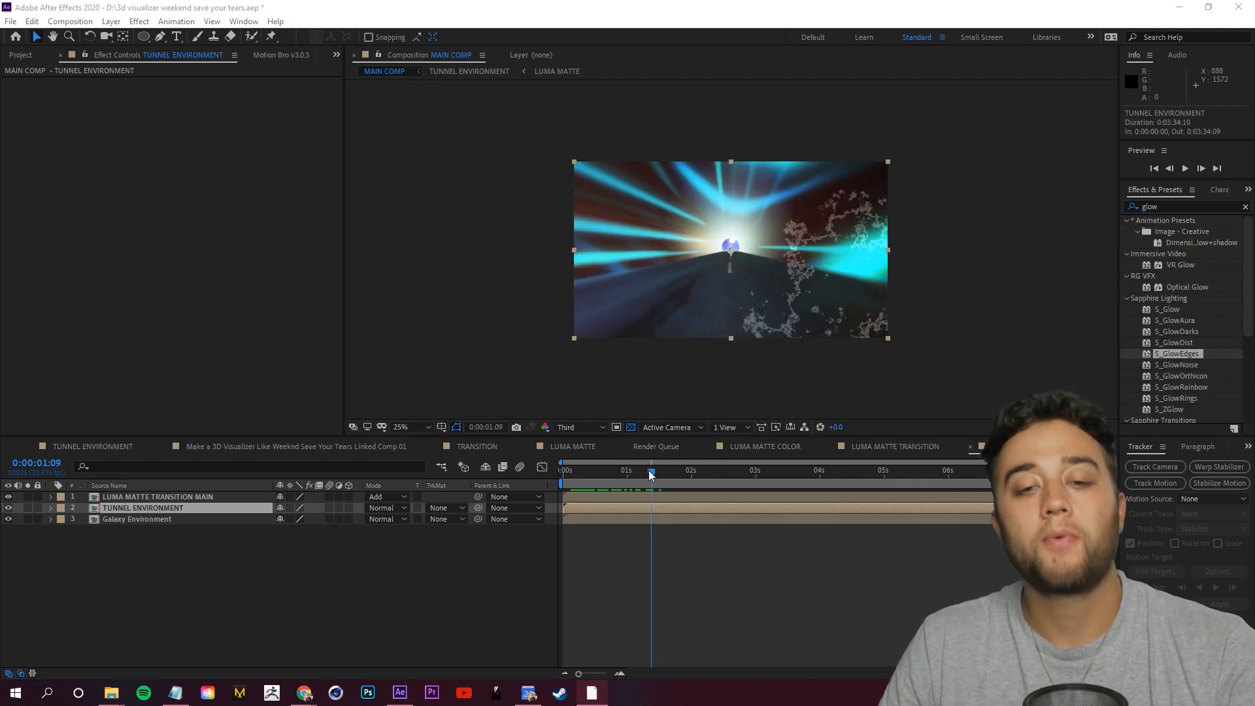
Apply the Stylize Glow effect to the LUMA MATTE TRANSITION MAIN layer and set its Glow Intensity to 4.2
{"action": "left_click_drag", "start_coordinate": [647, 473], "coordinate": [652, 472]}
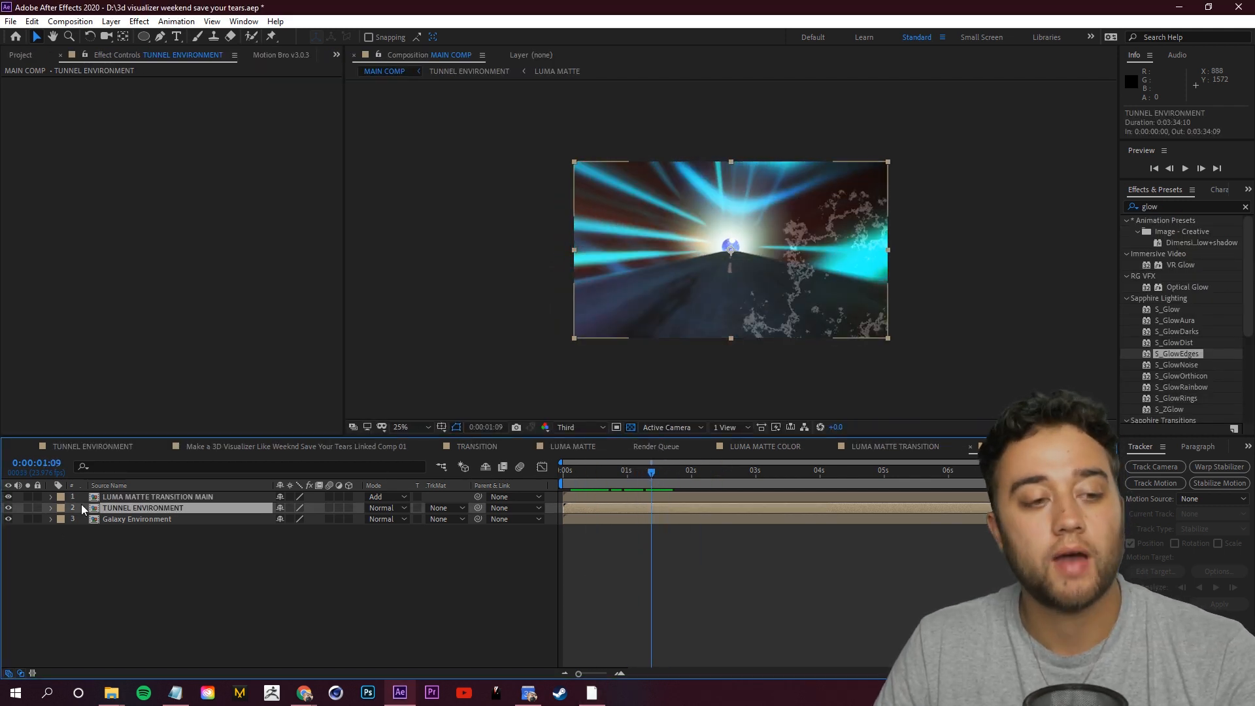
{"action": "left_click", "coordinate": [804, 194]}
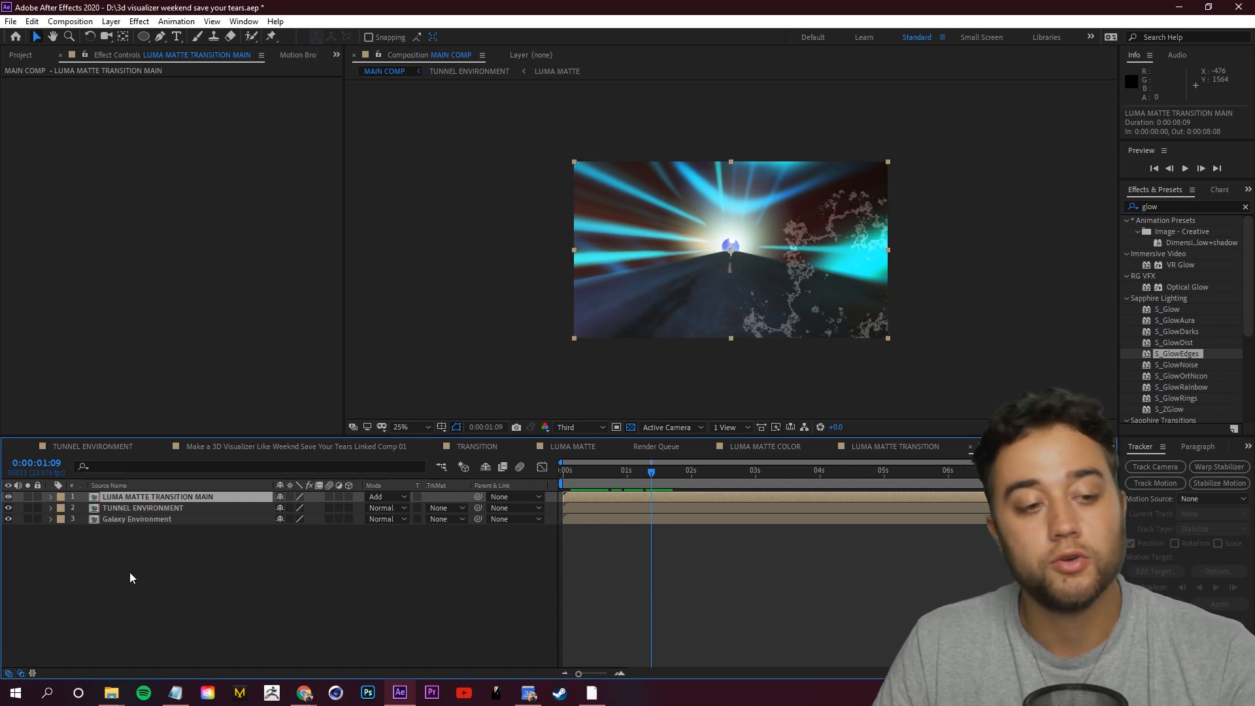
{"action": "scroll", "coordinate": [1200, 315], "scroll_direction": "down", "scroll_amount": 4}
{"action": "left_click_drag", "start_coordinate": [1175, 306], "coordinate": [163, 497]}
{"action": "left_click_drag", "start_coordinate": [188, 127], "coordinate": [244, 138]}
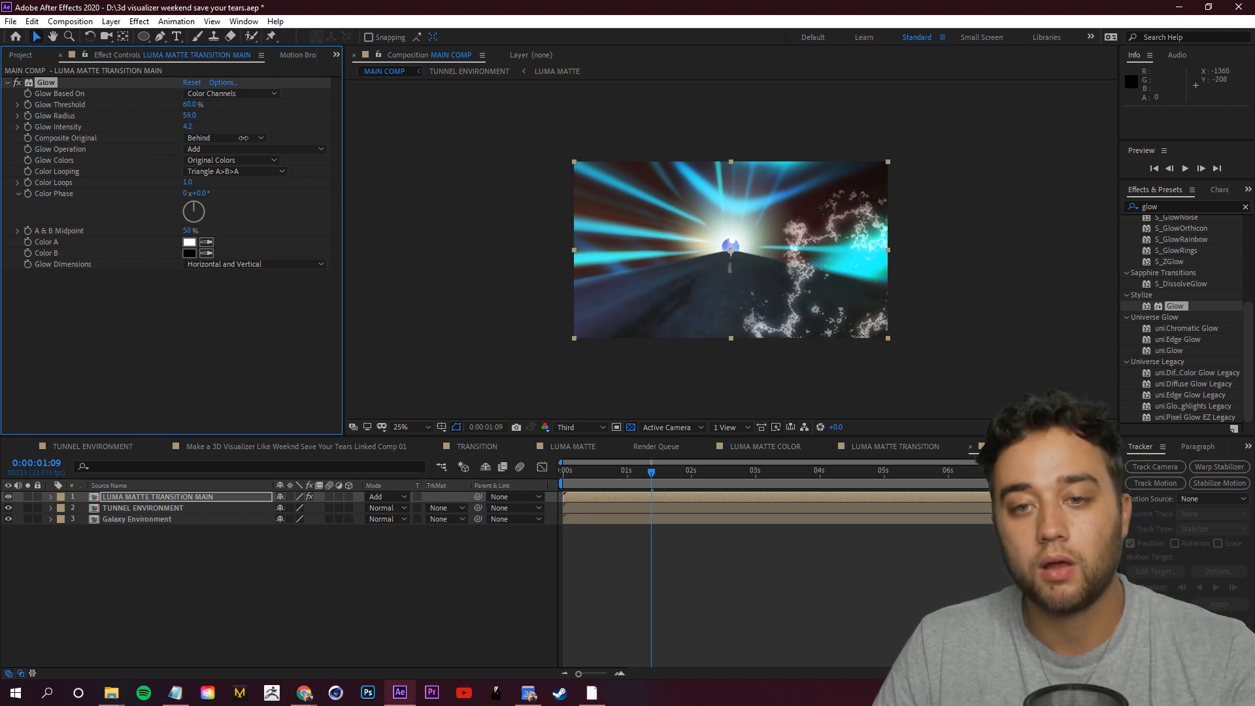
Try a teal Color A on the Glow effect, preview the outline animation in MAIN COMP, and remove the effect
{"action": "left_click", "coordinate": [189, 242]}
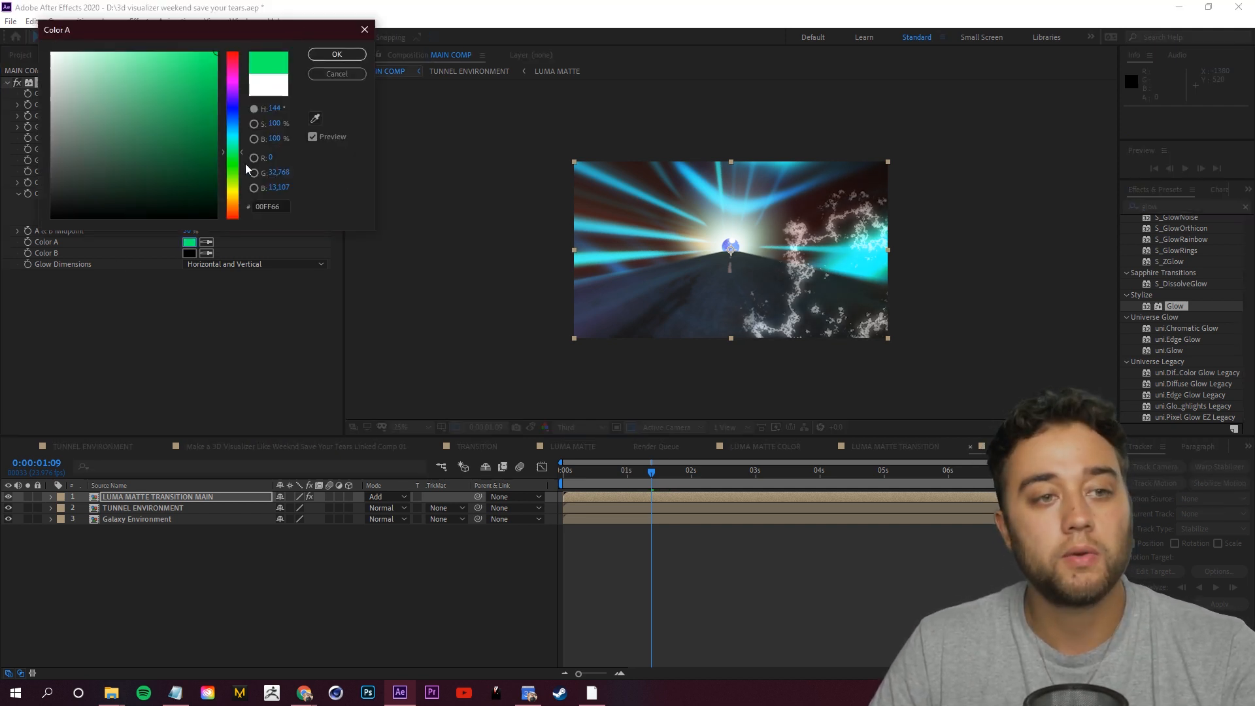
{"action": "left_click", "coordinate": [353, 55]}
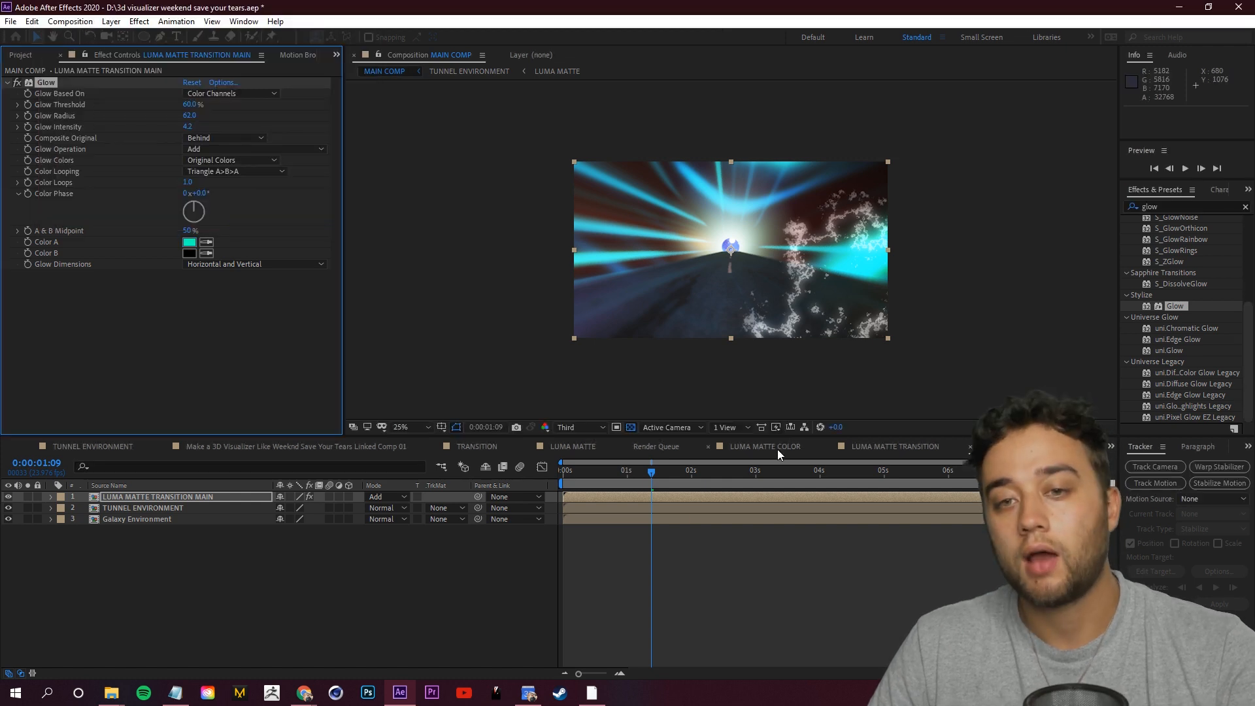
{"action": "key", "text": "space"}
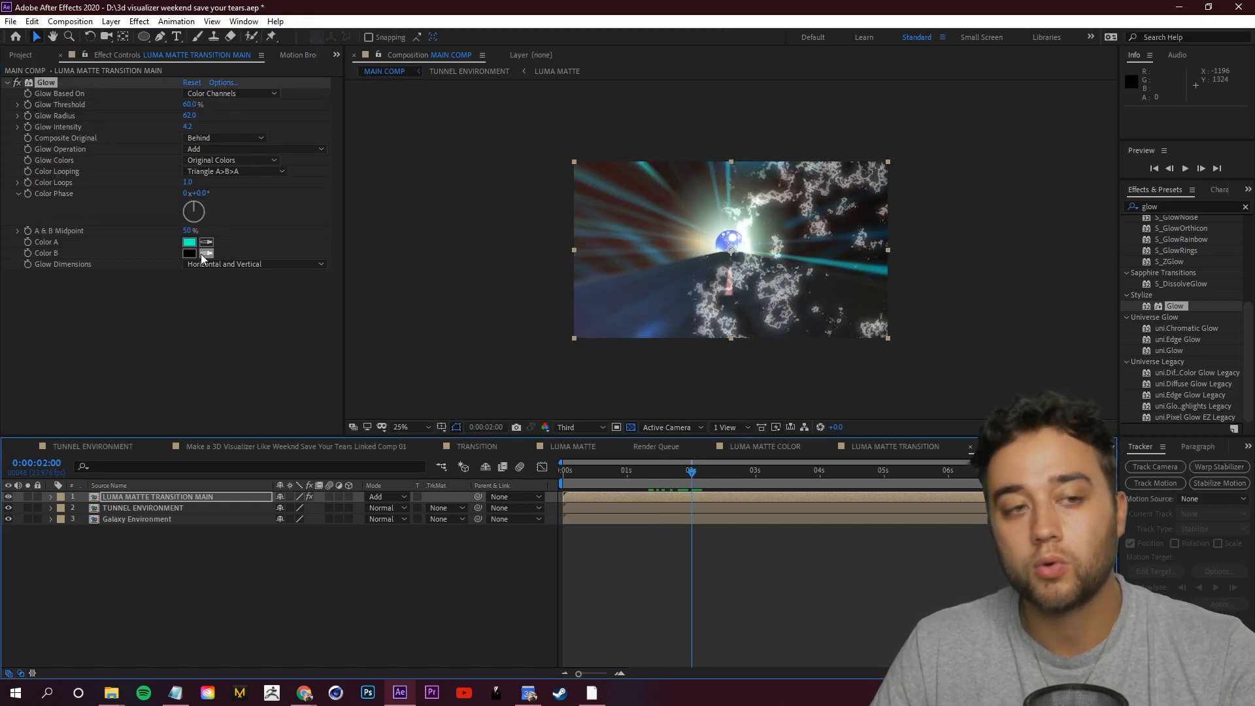
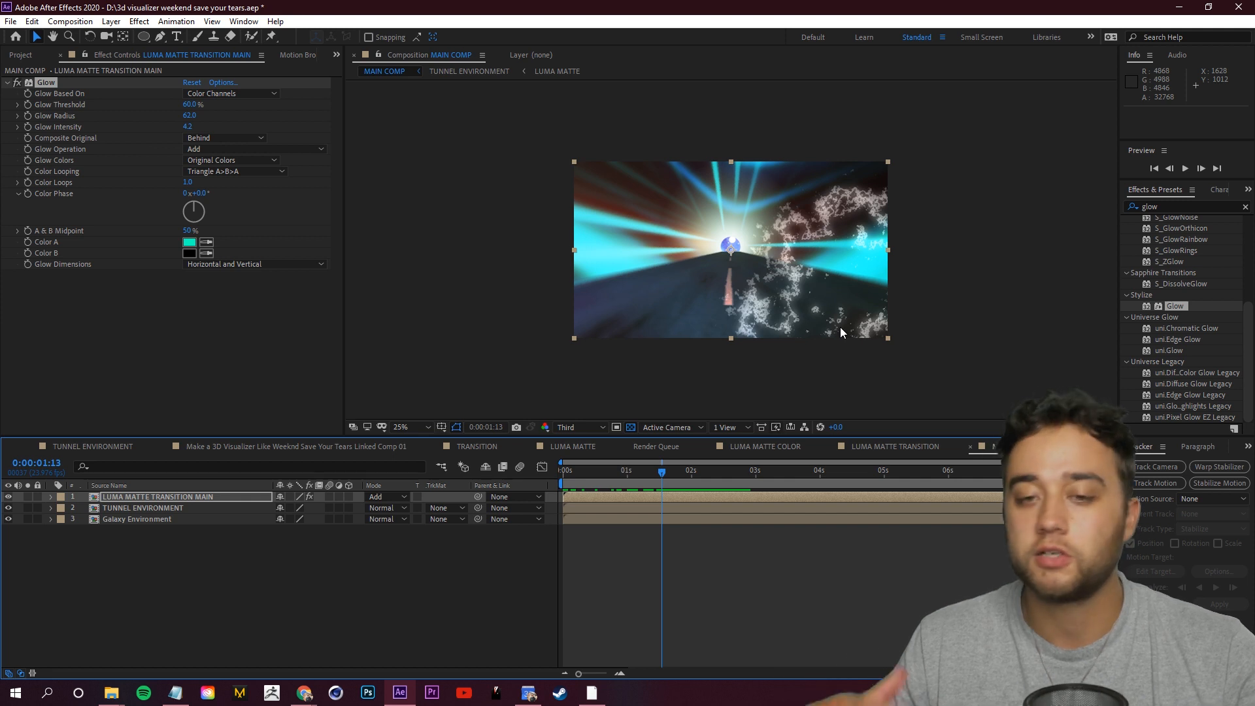
{"action": "key", "text": "space"}
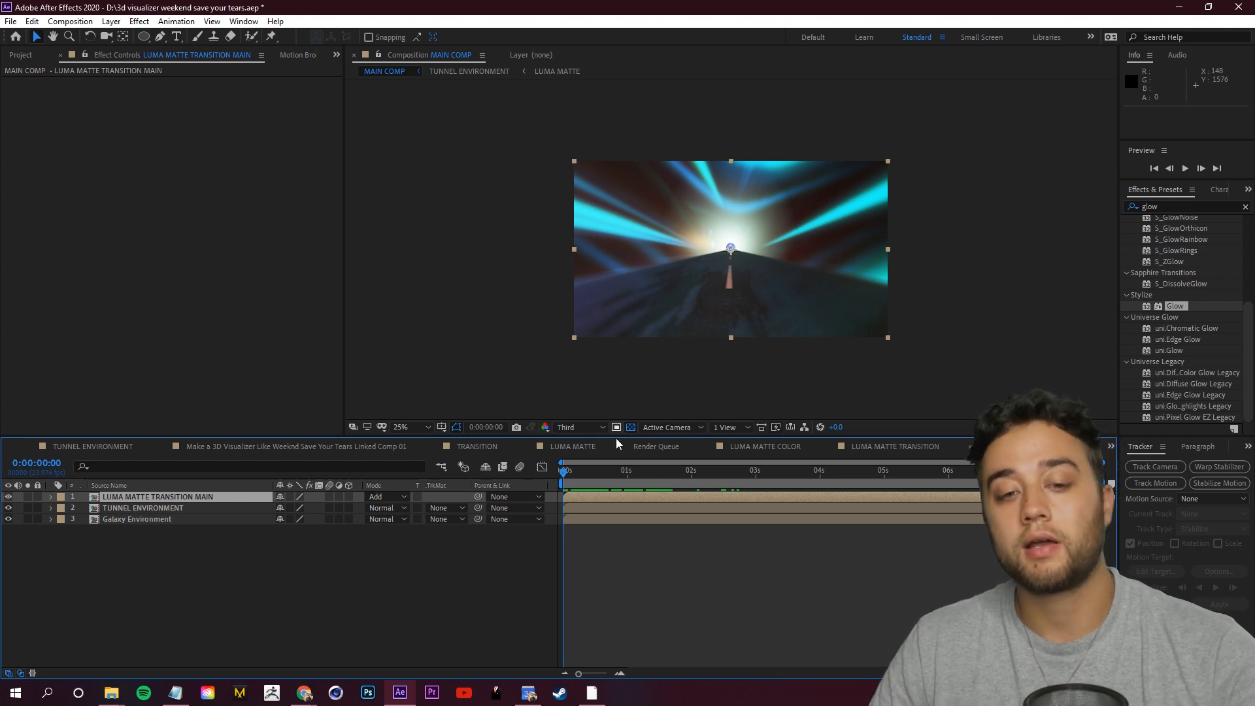
Apply S_GlowEdges to LUMA MATTE TRANSITION MAIN and set Glow Width to 42.42 and Glow Brightness to 1.453, judging at 0:00:01:08
{"action": "scroll", "coordinate": [1198, 356], "scroll_direction": "up", "scroll_amount": 3}
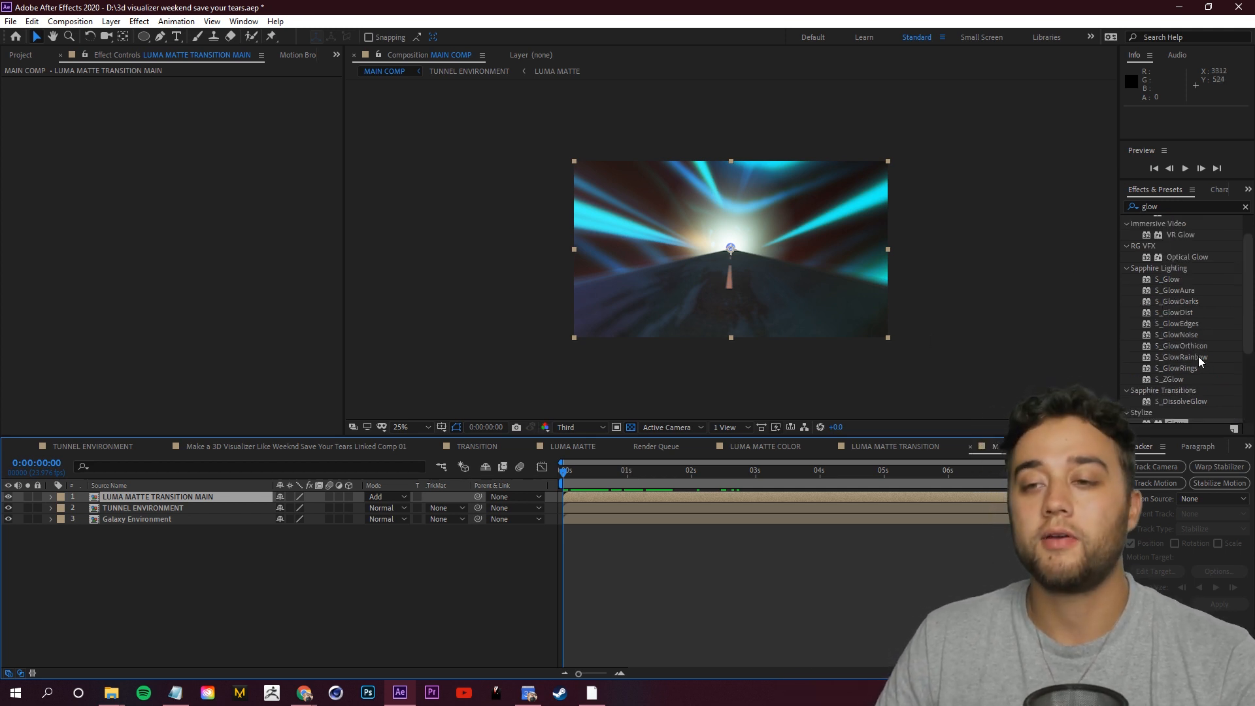
{"action": "left_click_drag", "start_coordinate": [1170, 323], "coordinate": [215, 498]}
{"action": "left_click", "coordinate": [603, 470]}
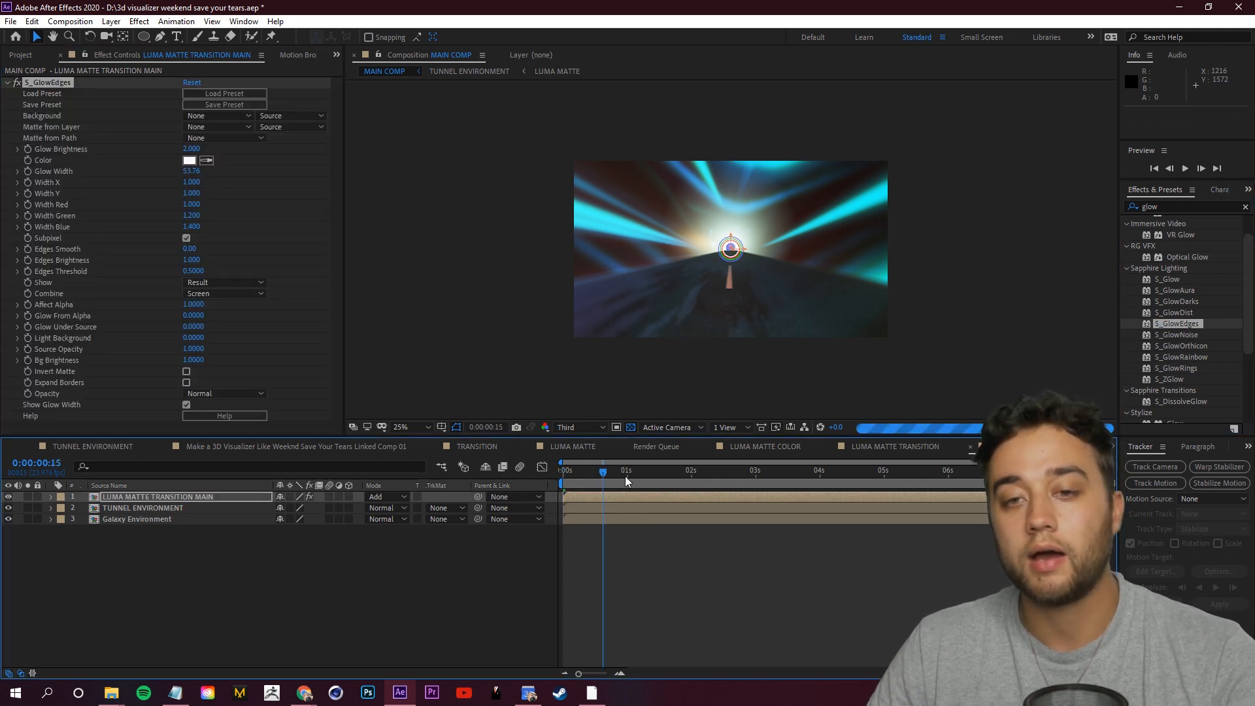
{"action": "left_click_drag", "start_coordinate": [625, 476], "coordinate": [648, 475]}
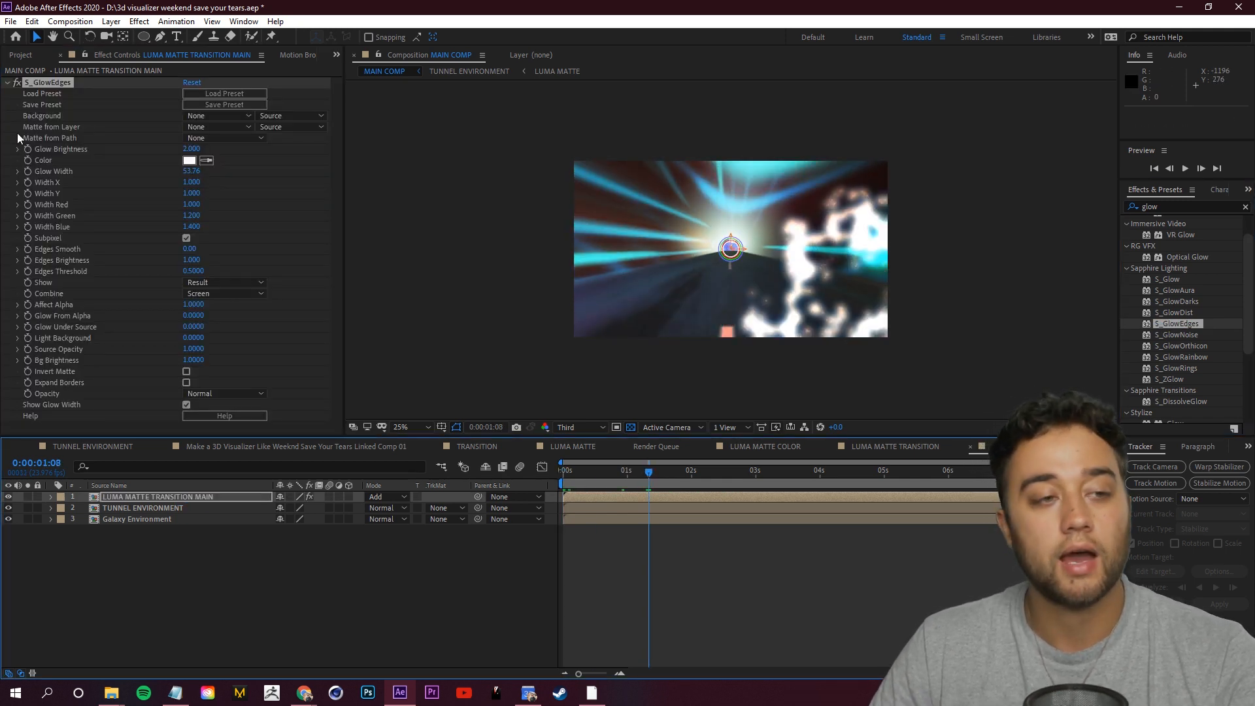
{"action": "left_click", "coordinate": [18, 172]}
{"action": "left_click_drag", "start_coordinate": [56, 190], "coordinate": [50, 191]}
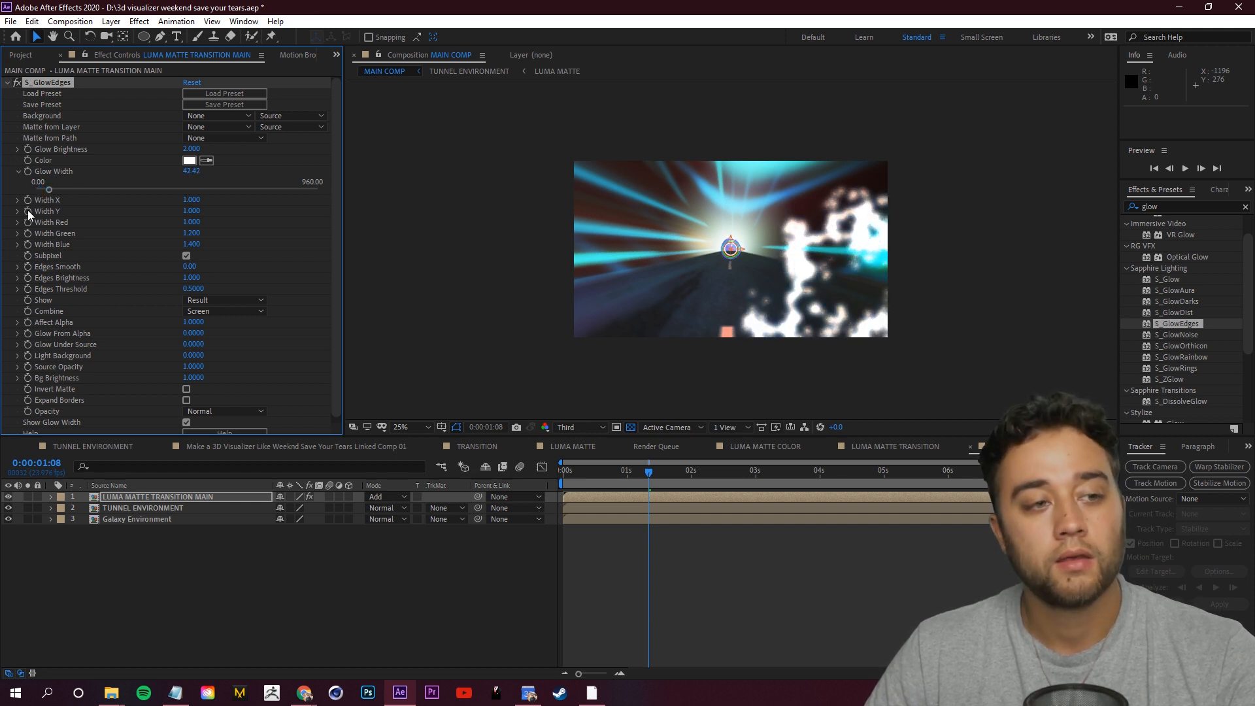
{"action": "left_click", "coordinate": [19, 152]}
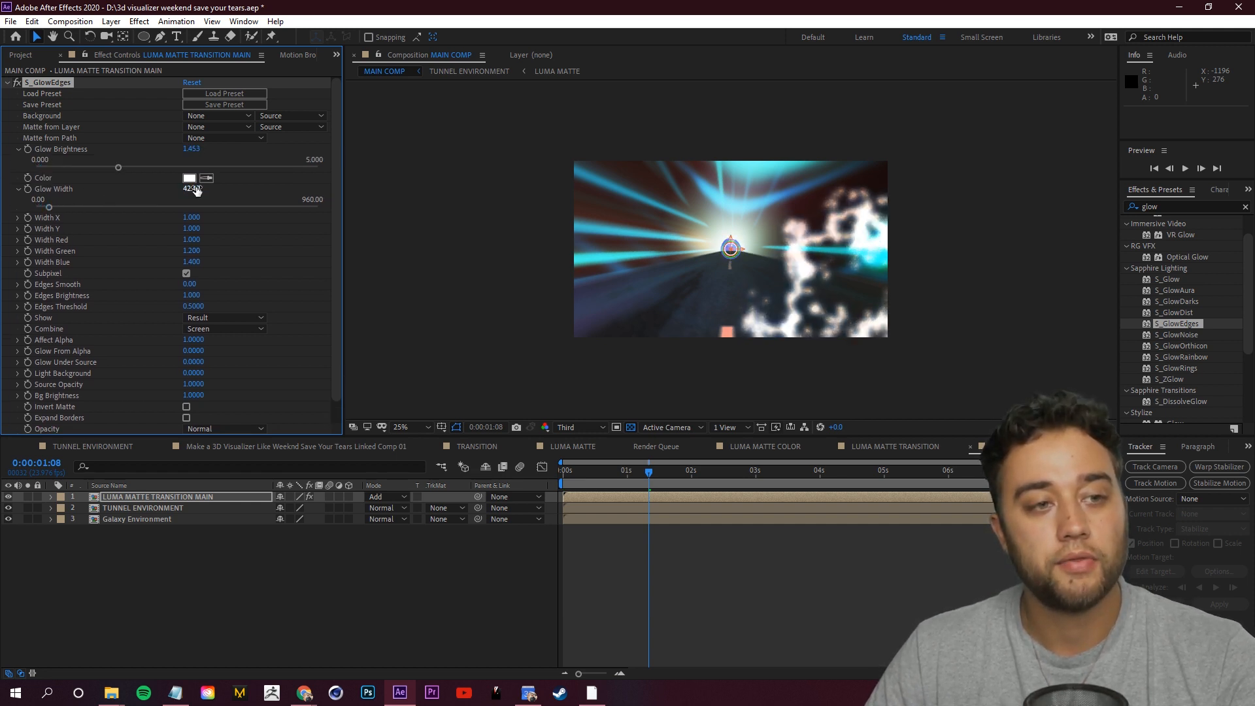
Set the S_GlowEdges color to teal 00F5B3 and preview the glowing outline in MAIN COMP
{"action": "left_click", "coordinate": [189, 178]}
{"action": "left_click", "coordinate": [238, 147]}
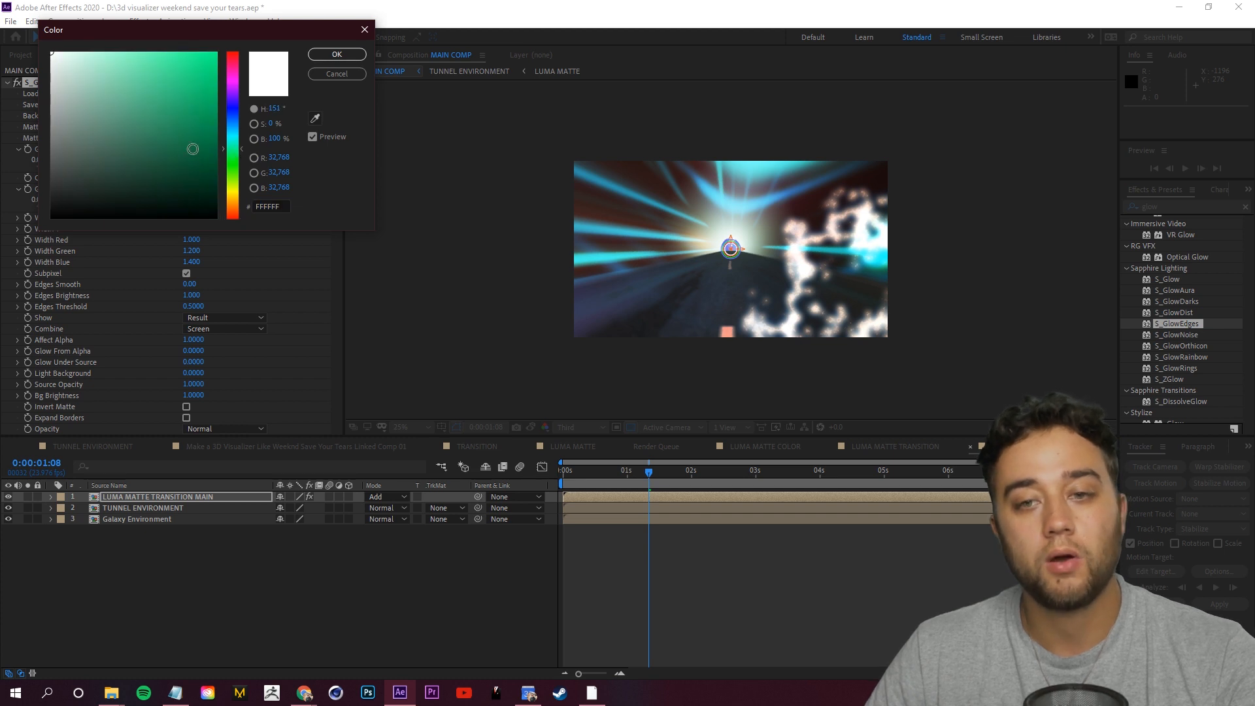
{"action": "left_click", "coordinate": [216, 59]}
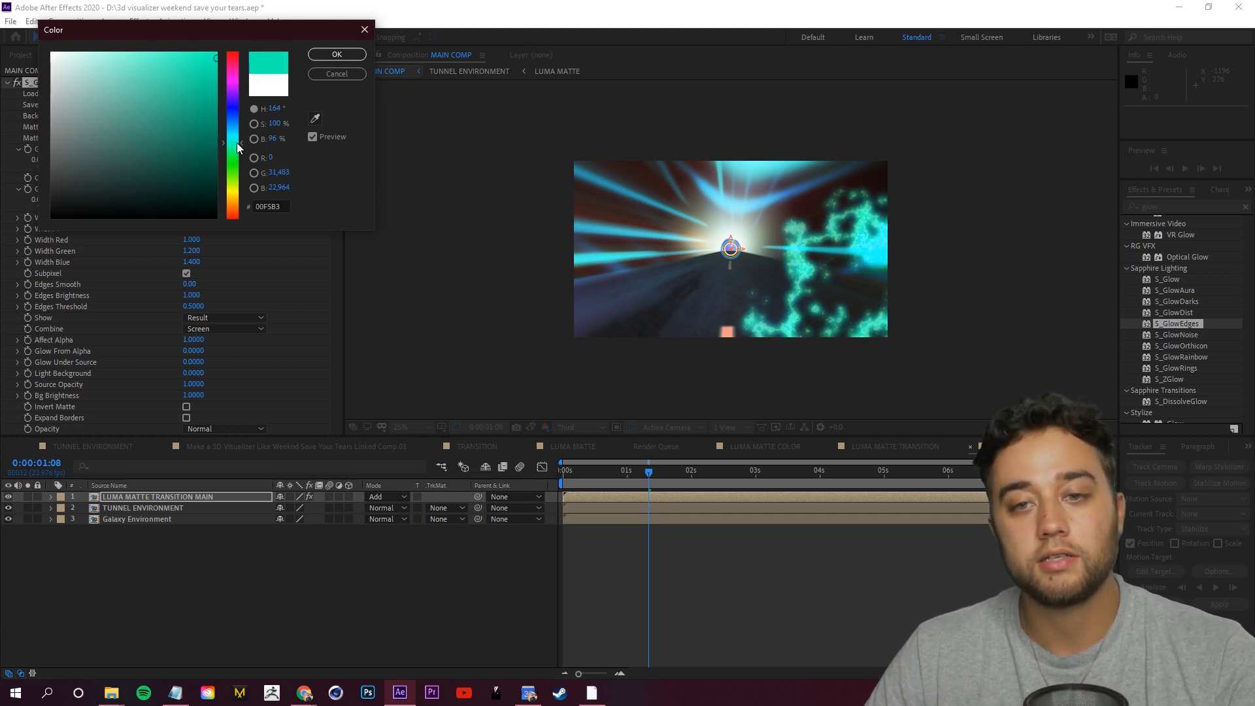
{"action": "left_click", "coordinate": [337, 54]}
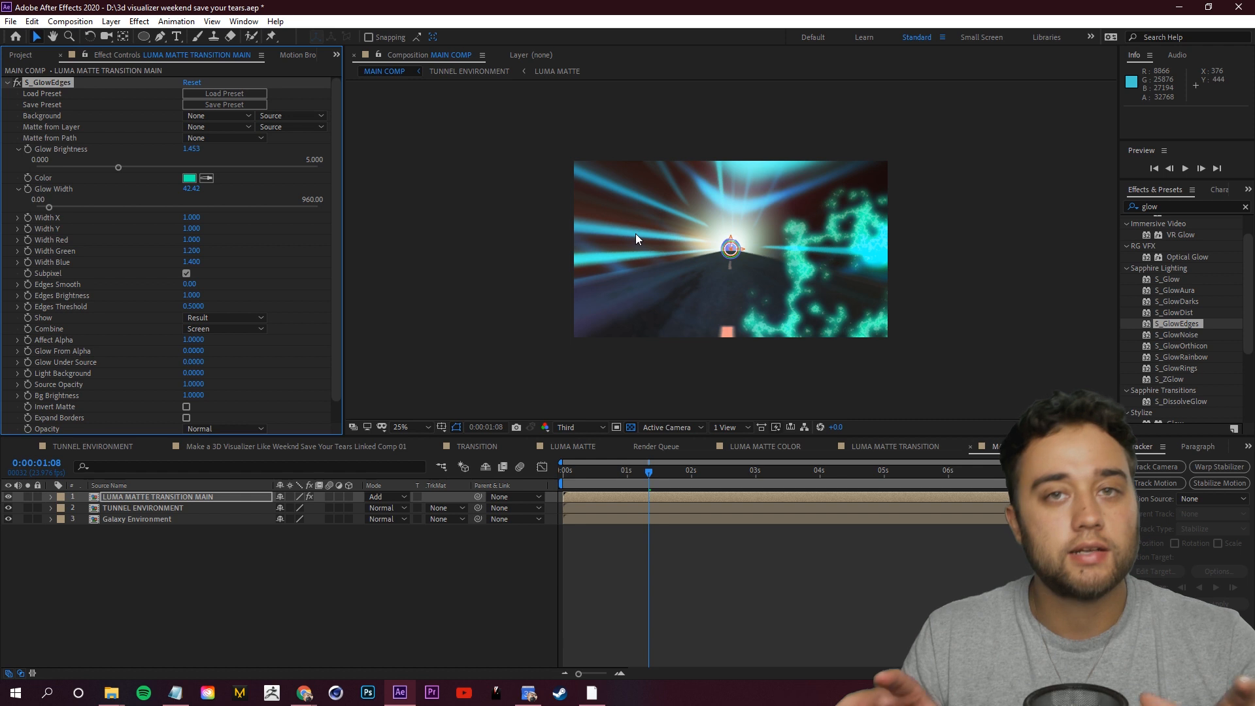
{"action": "key", "text": "space"}
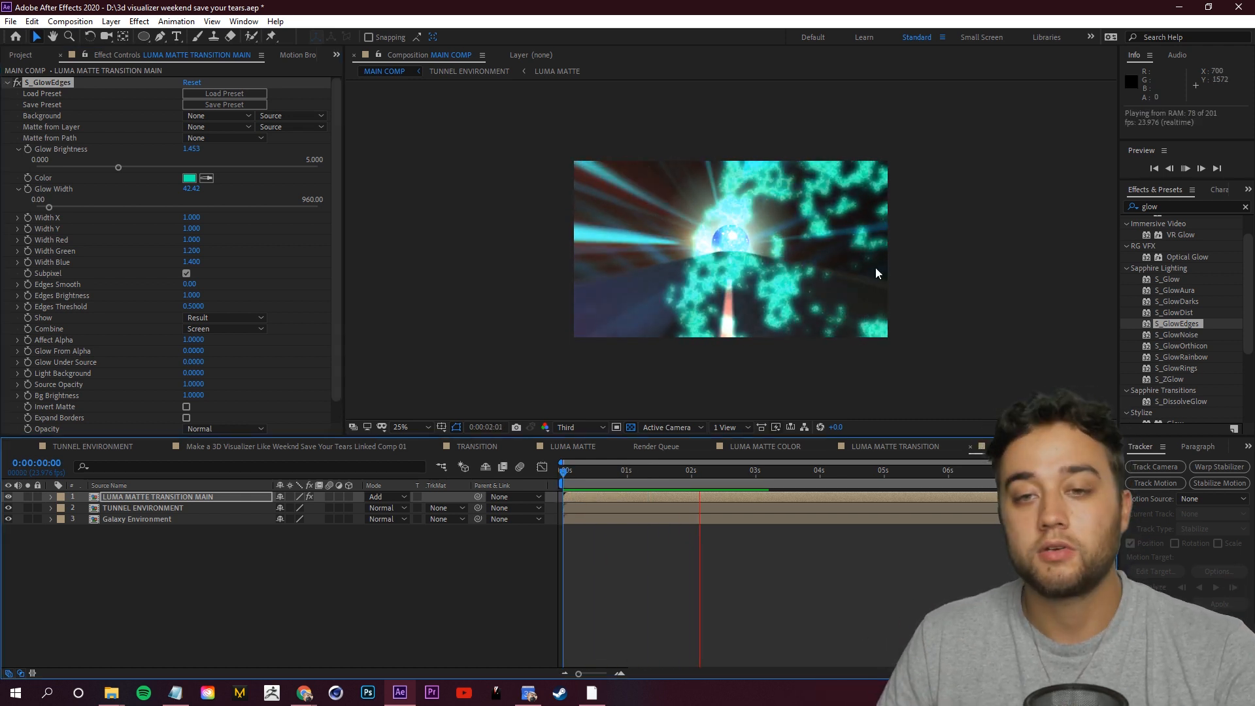
{"action": "left_click", "coordinate": [677, 479]}
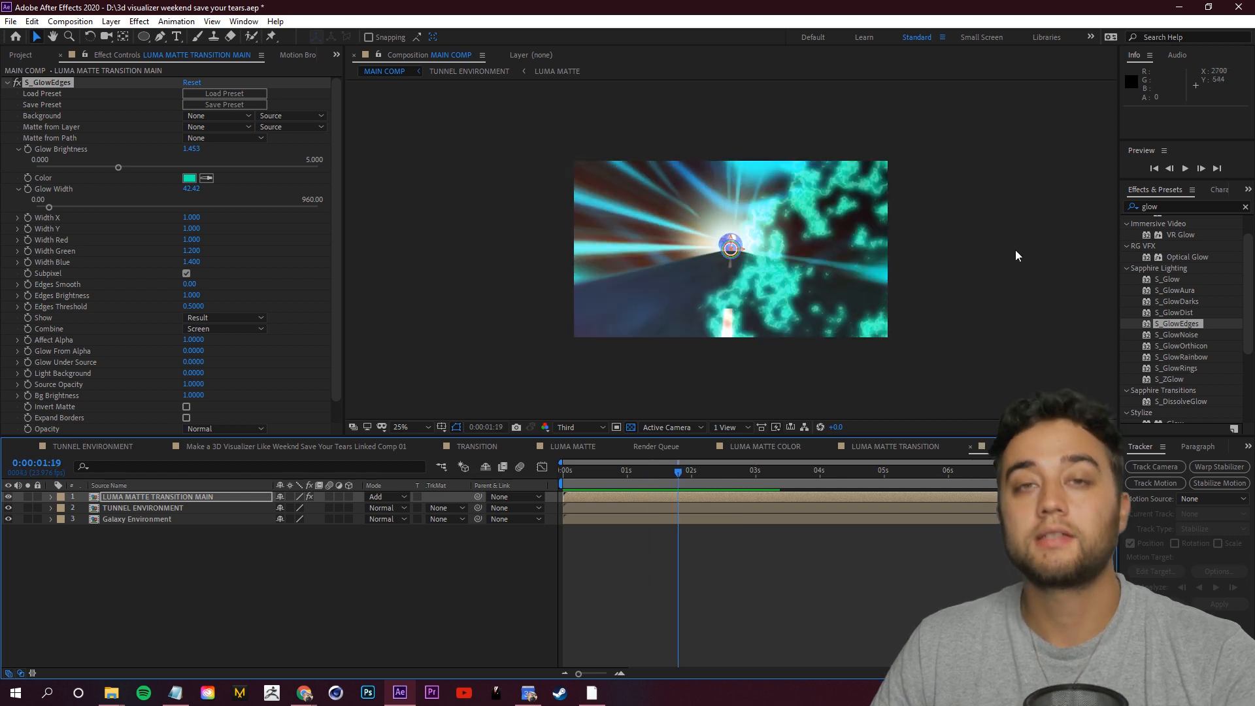
{"action": "scroll", "coordinate": [802, 303], "scroll_direction": "up", "scroll_amount": 2}
{"action": "scroll", "coordinate": [889, 267], "scroll_direction": "down", "scroll_amount": 2}
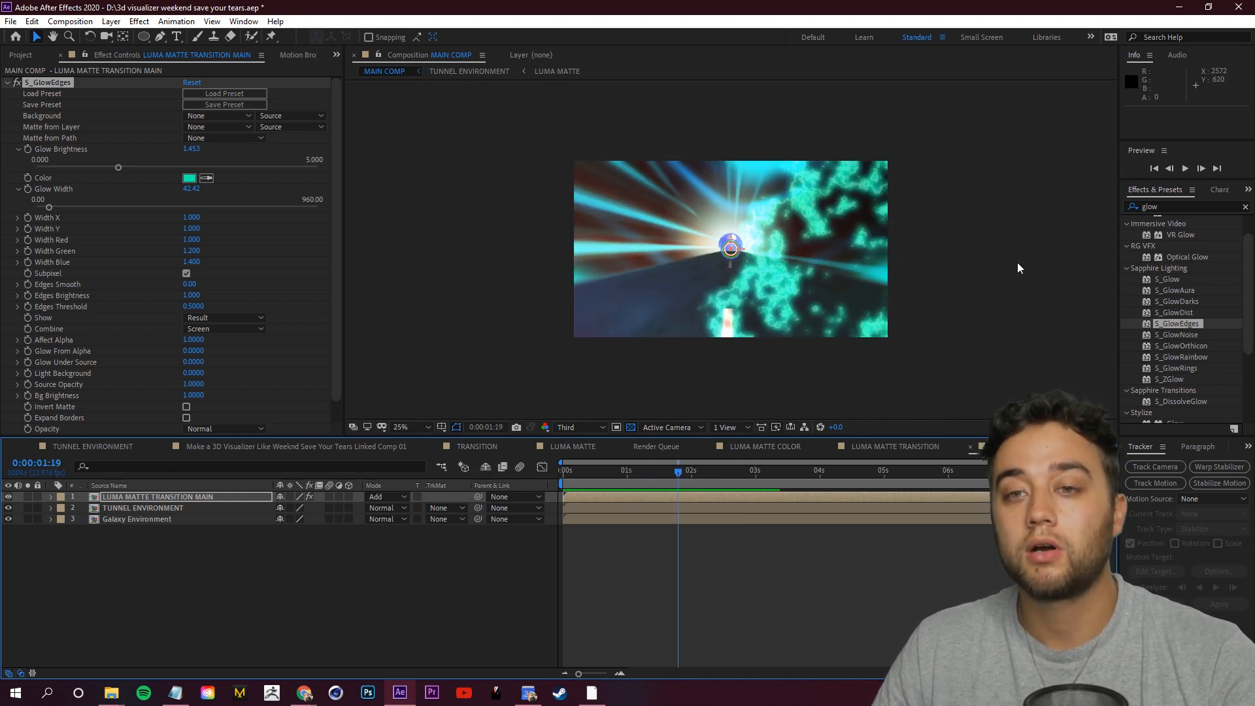
Add Fast Box Blur to LUMA MATTE TRANSITION MAIN with a Blur Radius of 0.5
{"action": "left_click", "coordinate": [1182, 205]}
{"action": "type", "text": "fast"}
{"action": "left_click_drag", "start_coordinate": [1184, 288], "coordinate": [144, 503]}
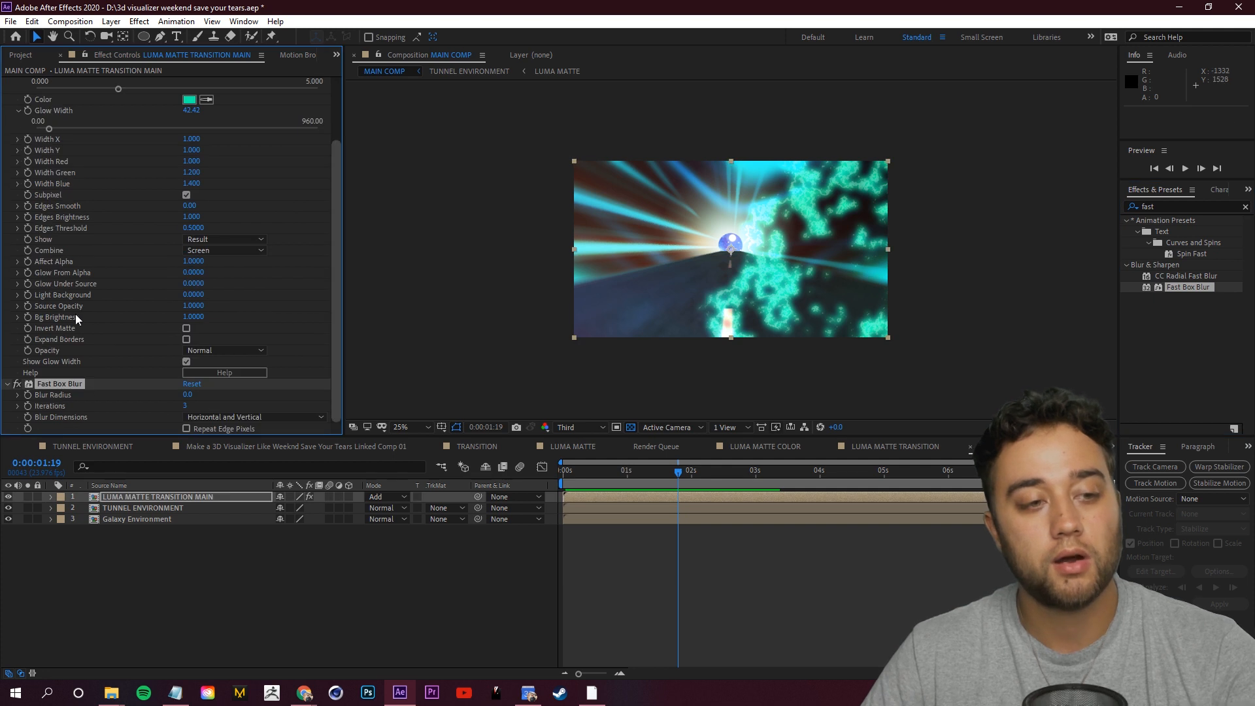
{"action": "left_click", "coordinate": [187, 394]}
{"action": "type", "text": "0.5"}
{"action": "left_click", "coordinate": [252, 400]}
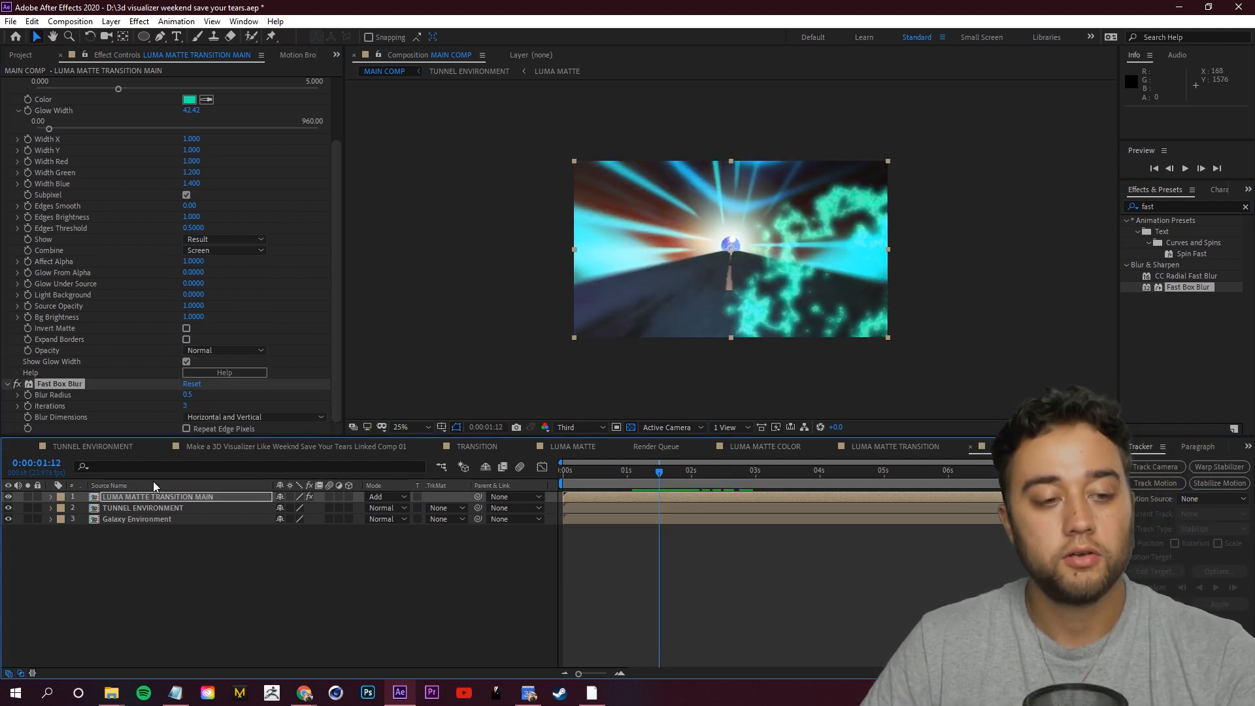
Find the Levels effect and add it to the LUMA MATTE TRANSITION MAIN layer
{"action": "left_click", "coordinate": [142, 497]}
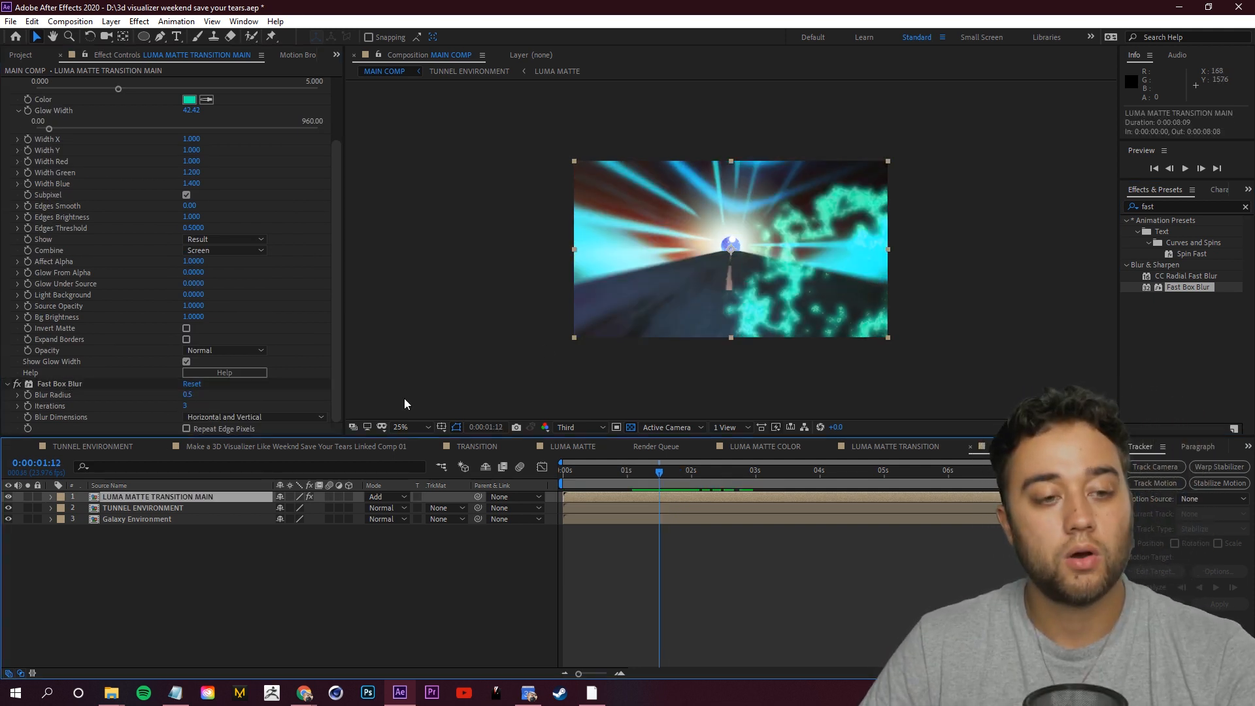
{"action": "left_click", "coordinate": [1190, 208]}
{"action": "type", "text": "le"}
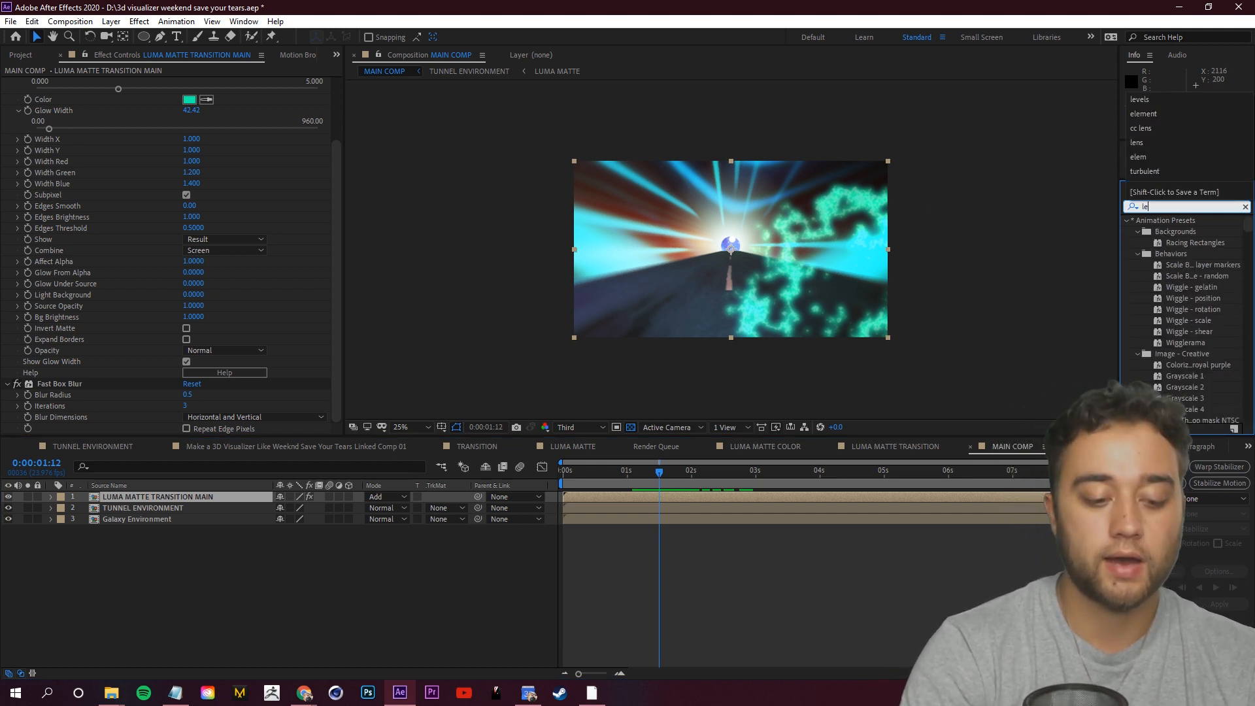
{"action": "type", "text": "vels"}
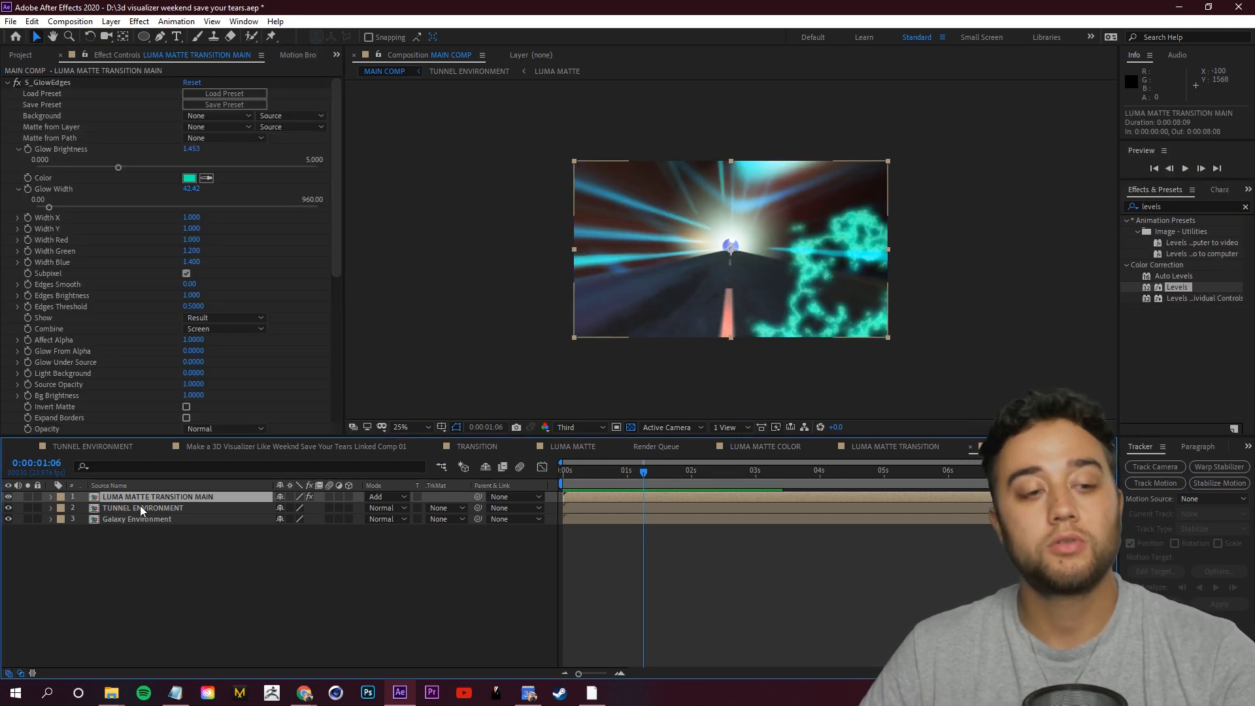
Set TUNNEL ENVIRONMENT's track matte to Alpha Matte "LUMA MATTE TRANSITION MAIN", hide Galaxy Environment, and preview the cutout
{"action": "left_click", "coordinate": [157, 509]}
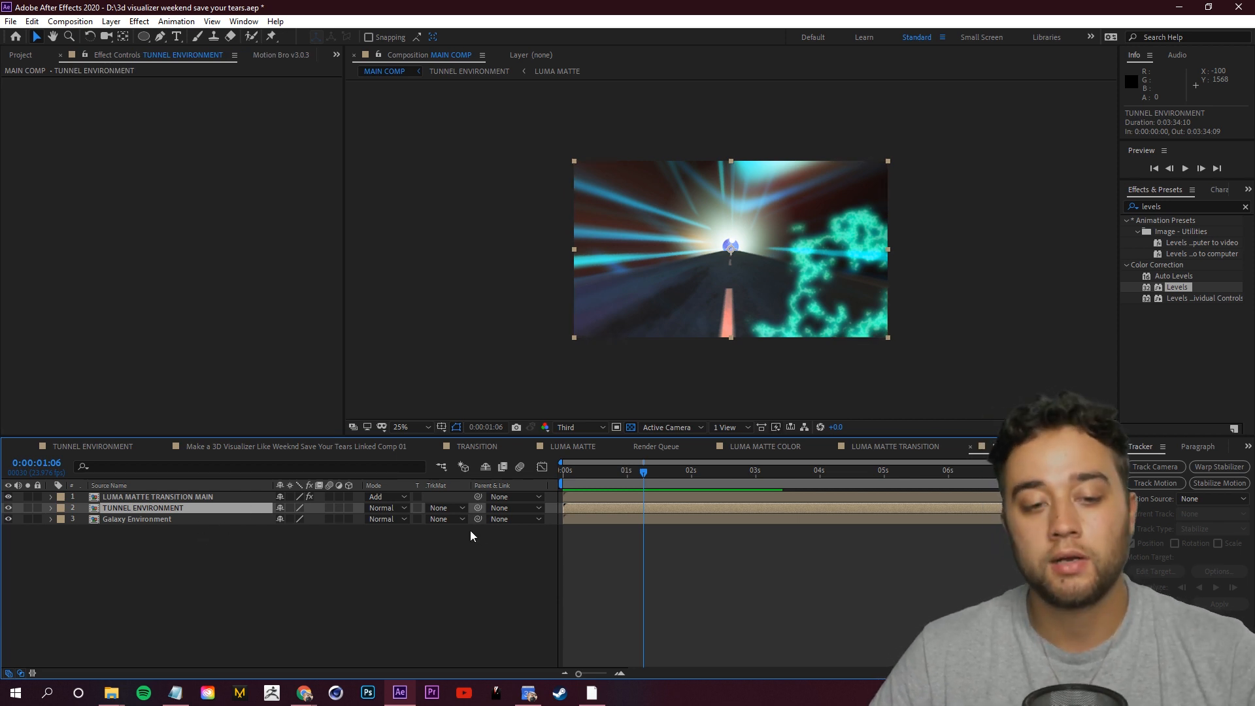
{"action": "left_click", "coordinate": [461, 509]}
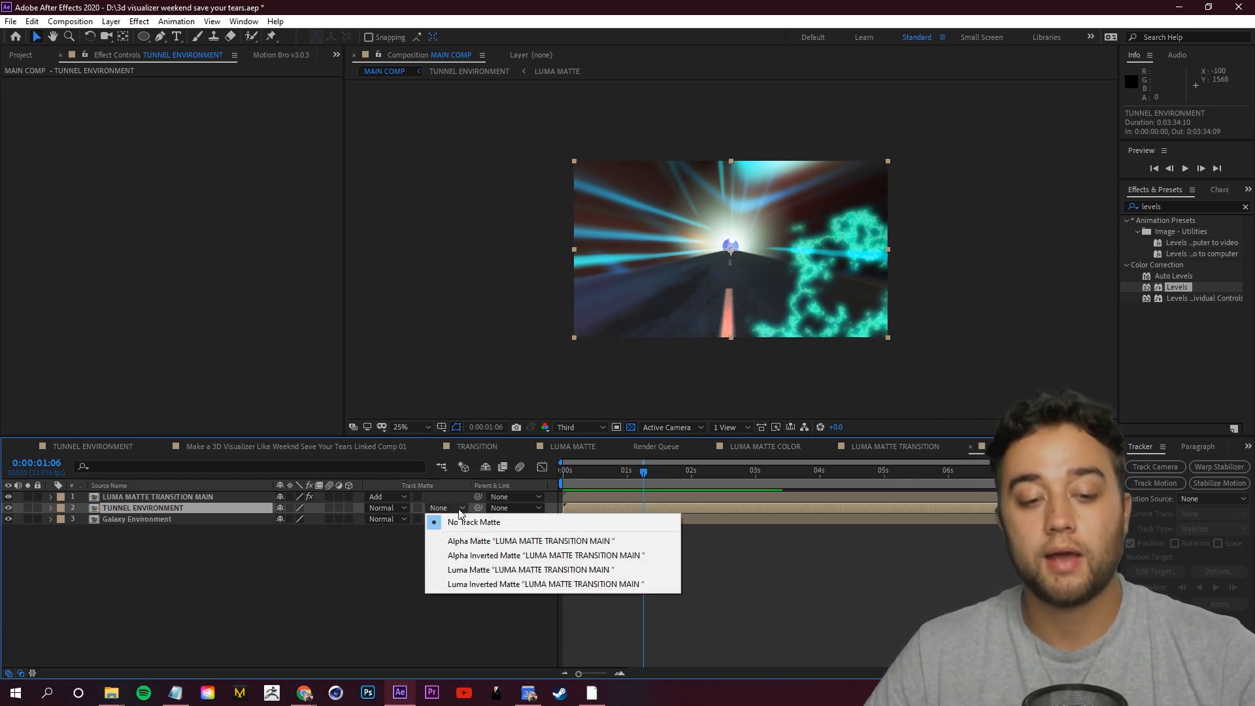
{"action": "left_click", "coordinate": [500, 548]}
{"action": "left_click_drag", "start_coordinate": [658, 479], "coordinate": [587, 486]}
{"action": "left_click", "coordinate": [8, 519]}
{"action": "key", "text": "space"}
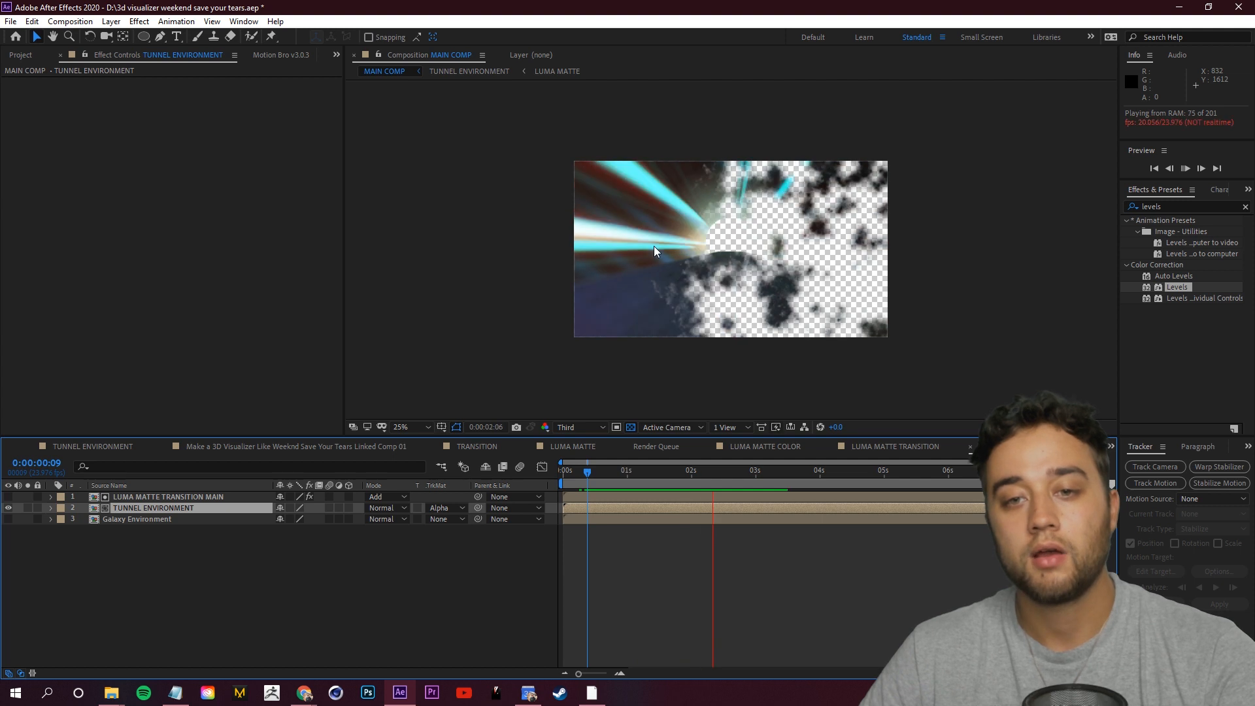
Undo hiding the Galaxy Environment layer and preview how the matte reveals it through the tunnel
{"action": "left_click", "coordinate": [750, 476]}
{"action": "key", "text": "ctrl+z"}
{"action": "left_click_drag", "start_coordinate": [751, 477], "coordinate": [601, 478]}
{"action": "key", "text": "space"}
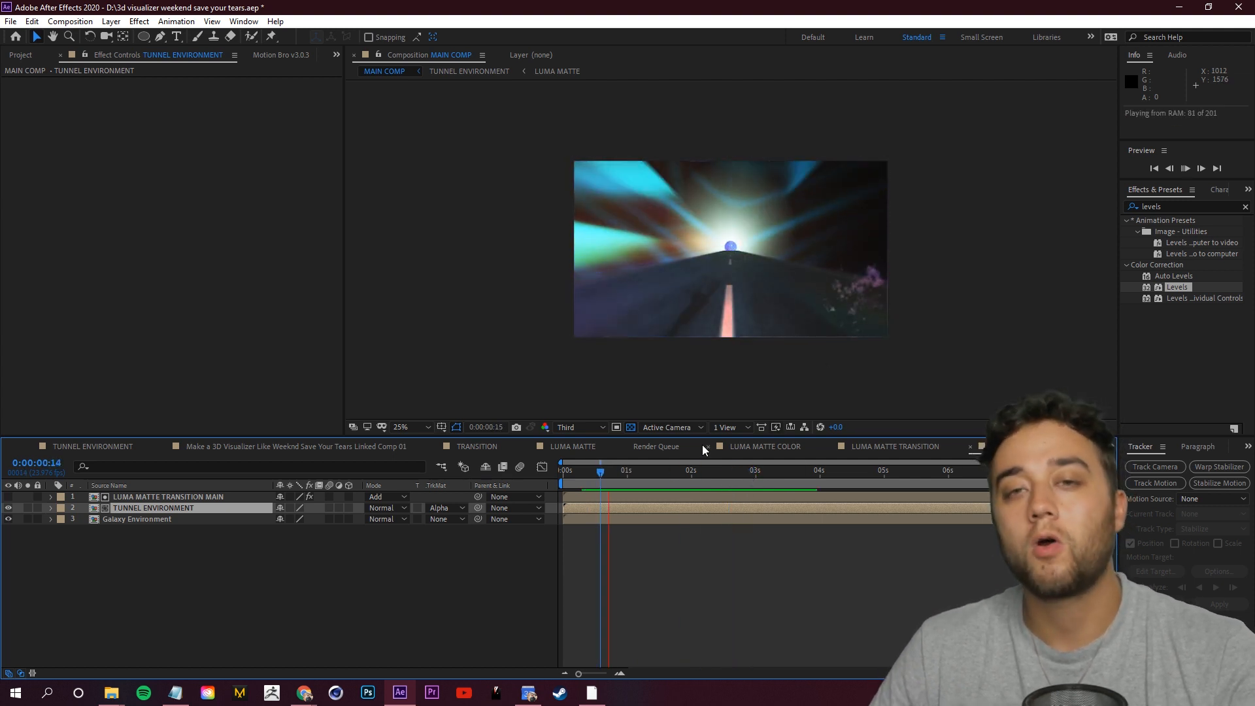
{"action": "key", "text": "space"}
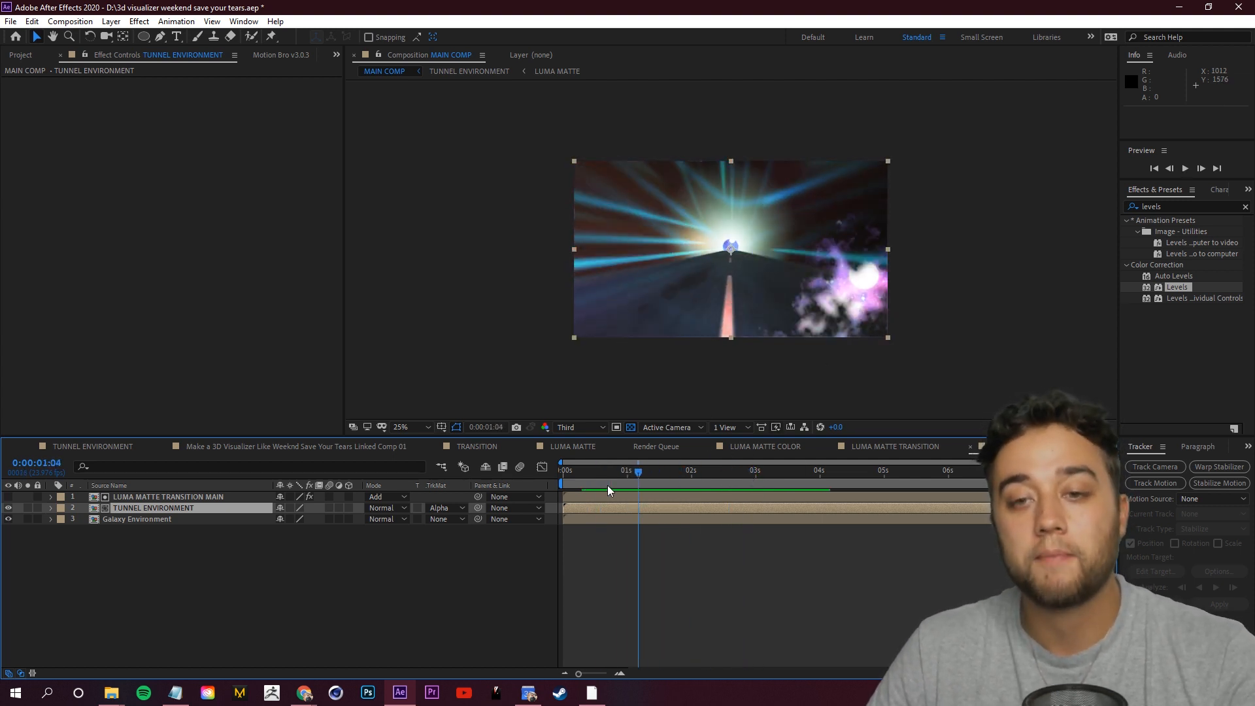
{"action": "key", "text": "space"}
{"action": "key", "text": "space"}
Set TUNNEL ENVIRONMENT back to No Track Matte and make the LUMA MATTE TRANSITION MAIN layer visible again
{"action": "left_click", "coordinate": [447, 508]}
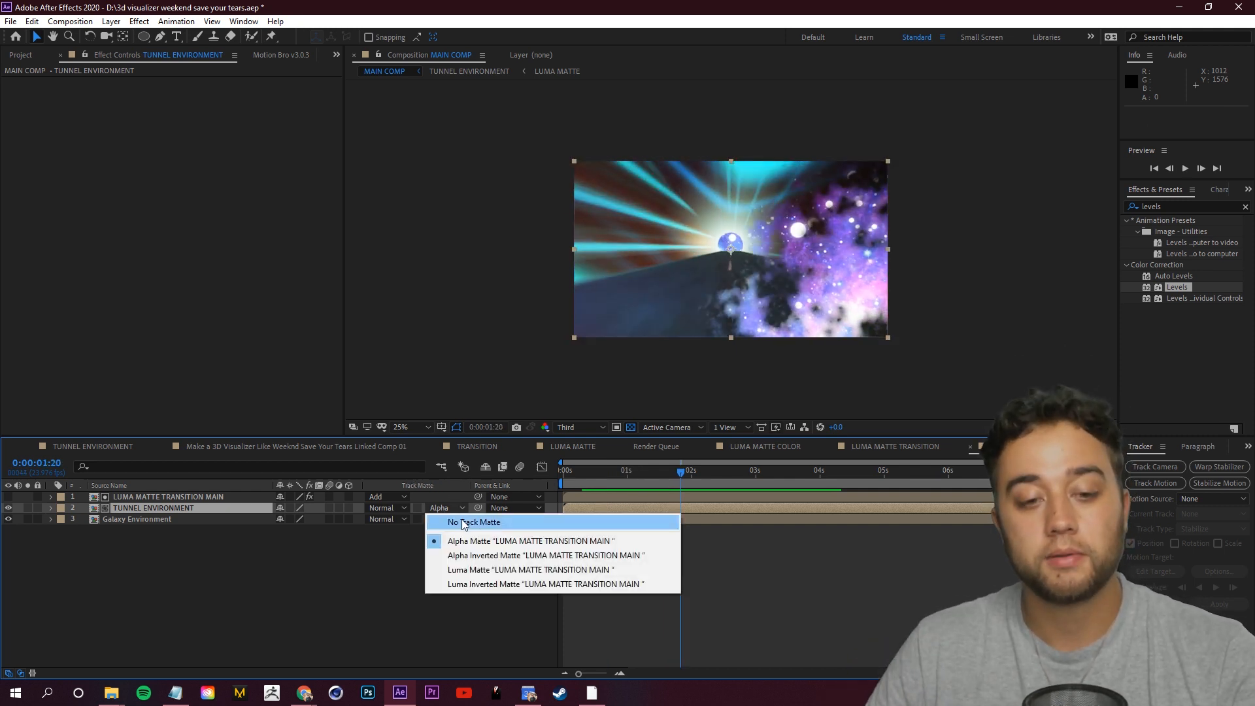
{"action": "left_click", "coordinate": [458, 521]}
{"action": "left_click", "coordinate": [139, 497]}
{"action": "left_click", "coordinate": [8, 497]}
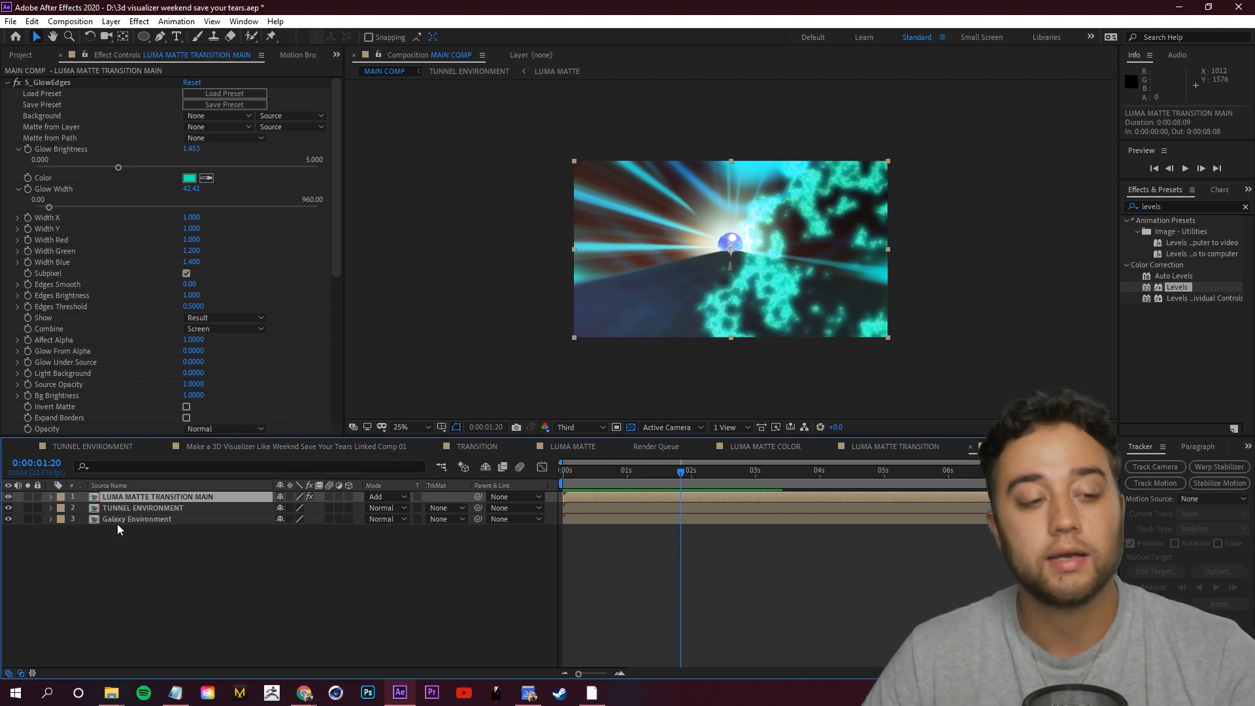
Hide the LUMA MATTE TRANSITION MAIN layer in MAIN COMP, open the TUNNEL ENVIRONMENT composition and scrub through its opening
{"action": "left_click", "coordinate": [8, 497]}
{"action": "left_click", "coordinate": [141, 509]}
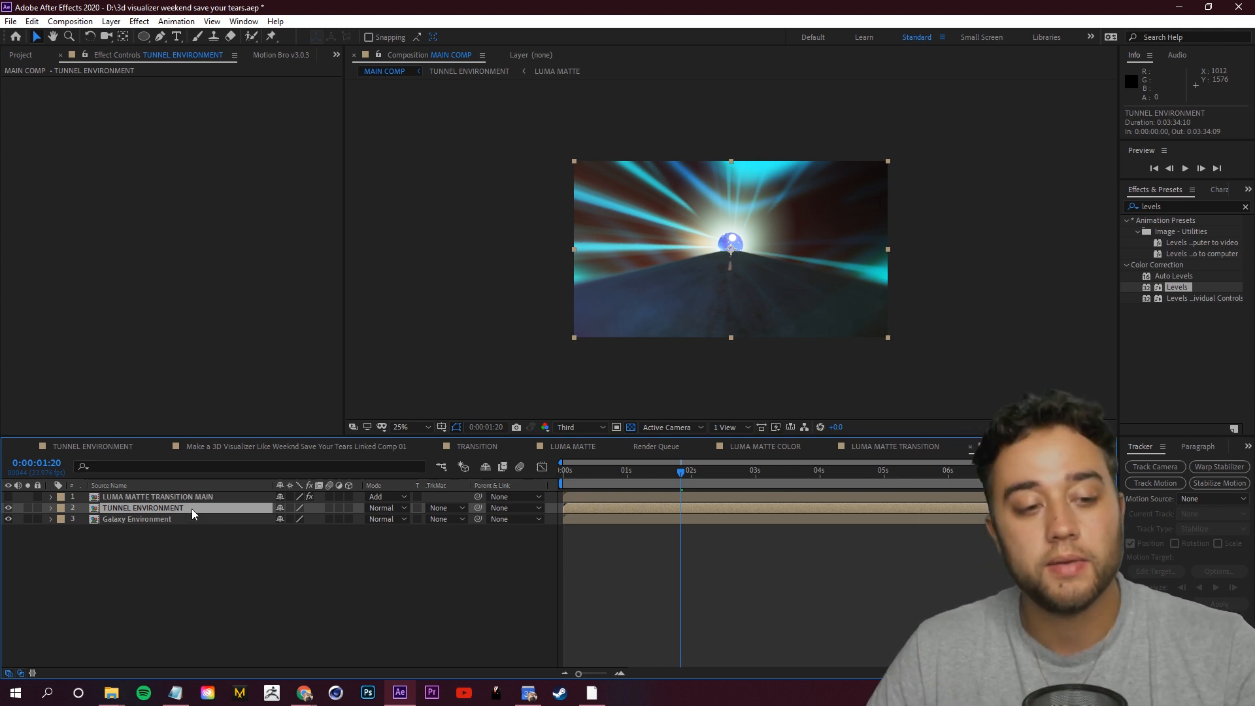
{"action": "double_click", "coordinate": [232, 510]}
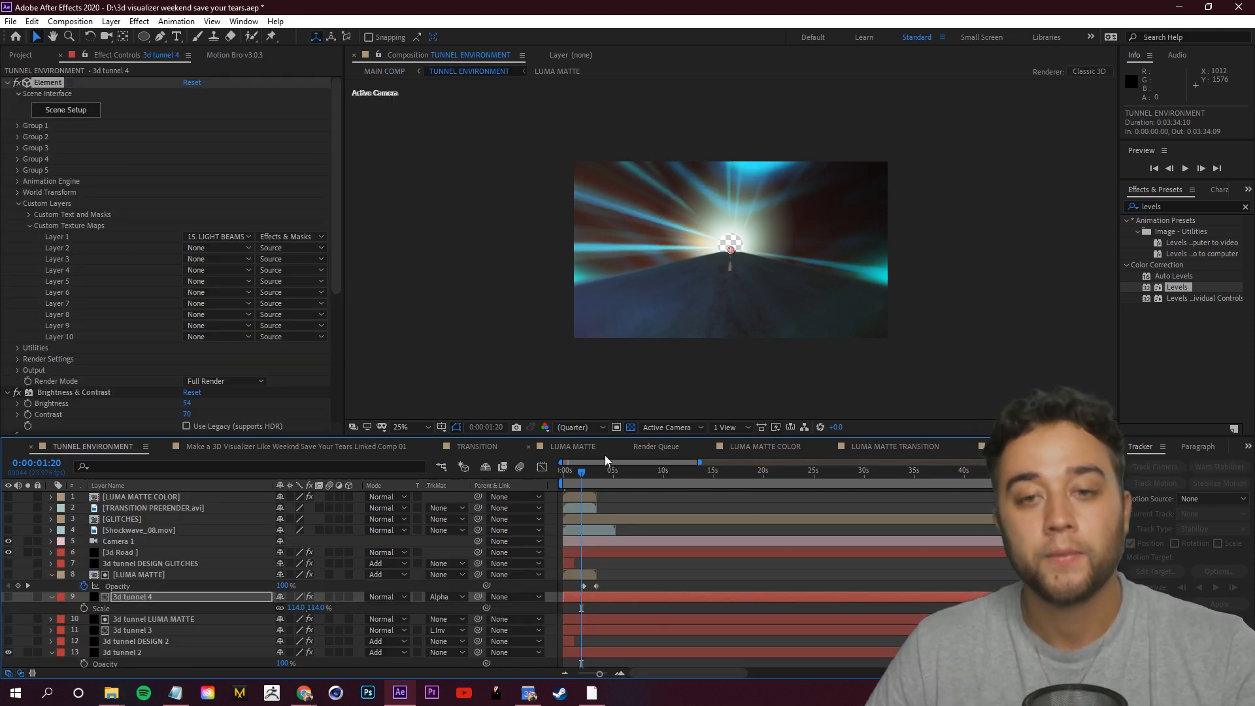
{"action": "left_click_drag", "start_coordinate": [583, 476], "coordinate": [571, 480]}
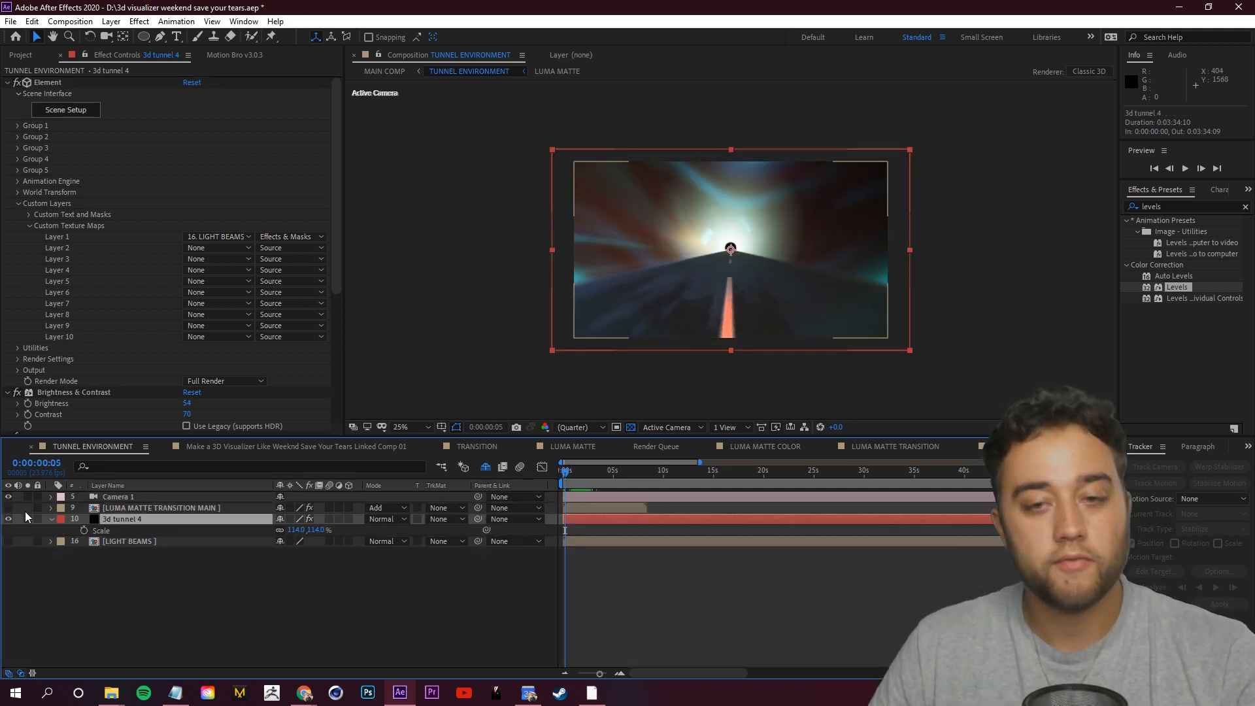
{"action": "left_click_drag", "start_coordinate": [557, 484], "coordinate": [586, 482]}
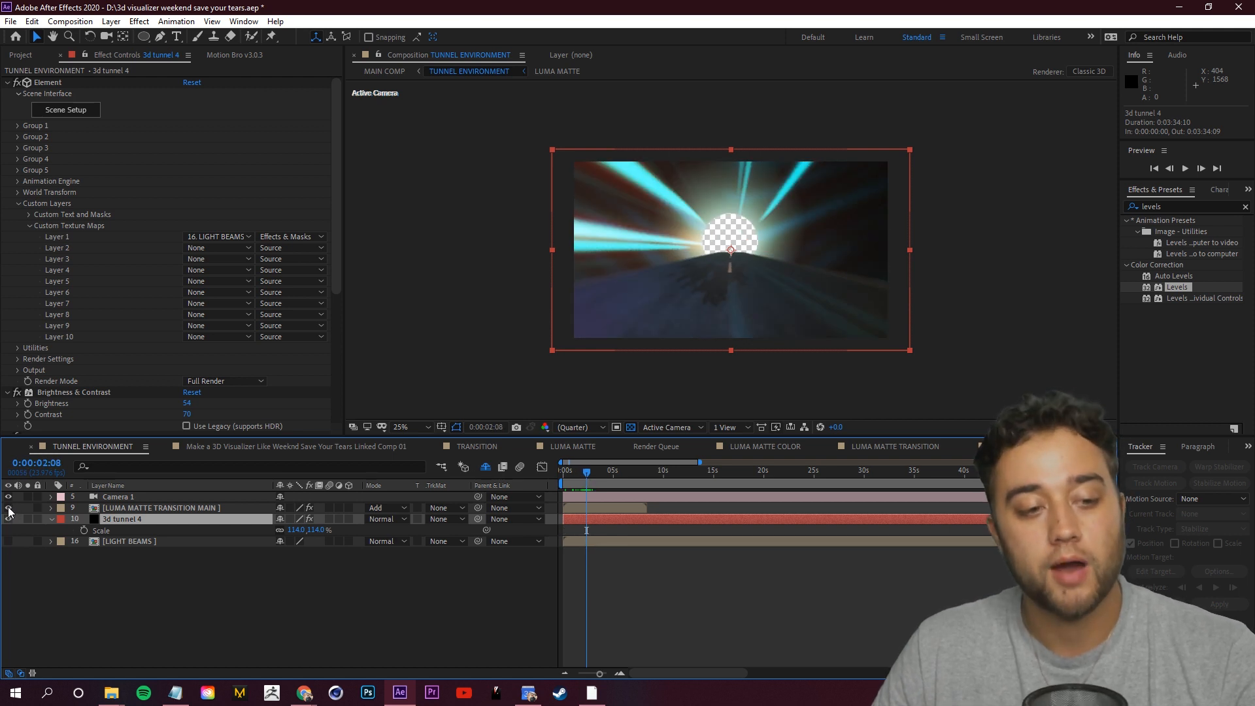
Make LUMA MATTE TRANSITION MAIN visible above 3d tunnel 4 in TUNNEL ENVIRONMENT and scrub through the glowing transition
{"action": "left_click", "coordinate": [8, 508]}
{"action": "left_click", "coordinate": [8, 519]}
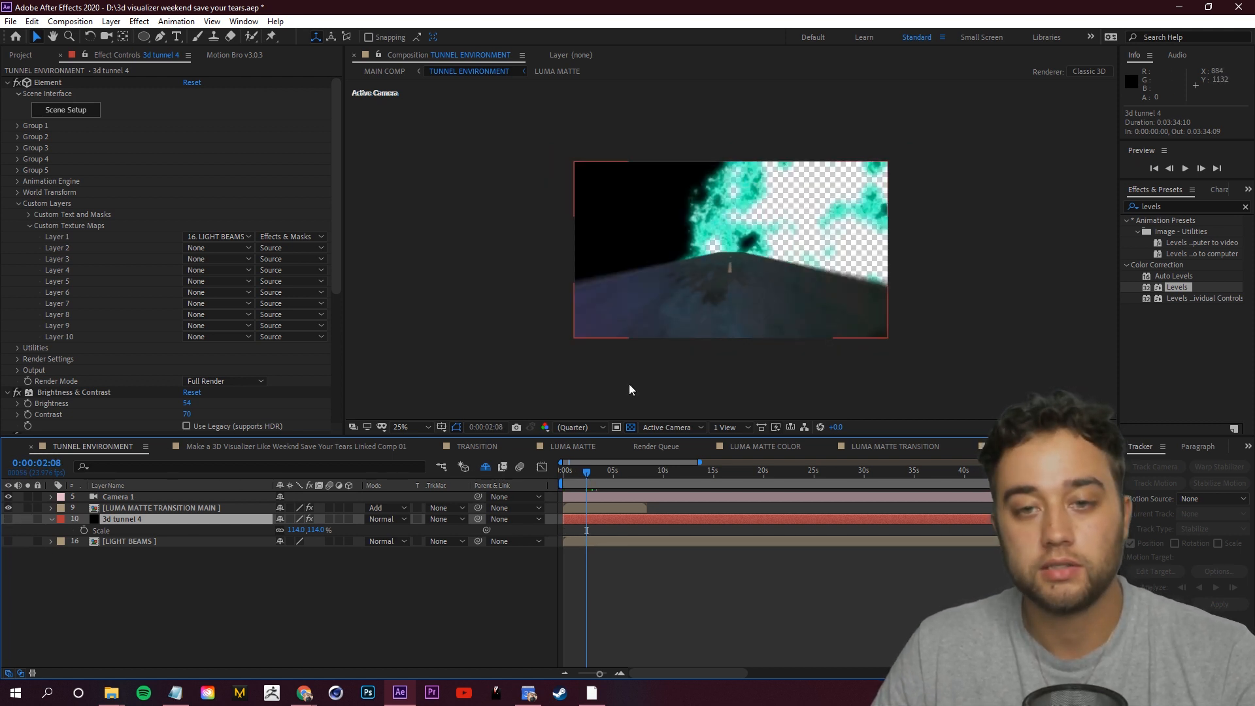
{"action": "left_click", "coordinate": [579, 477]}
{"action": "left_click_drag", "start_coordinate": [580, 477], "coordinate": [591, 481]}
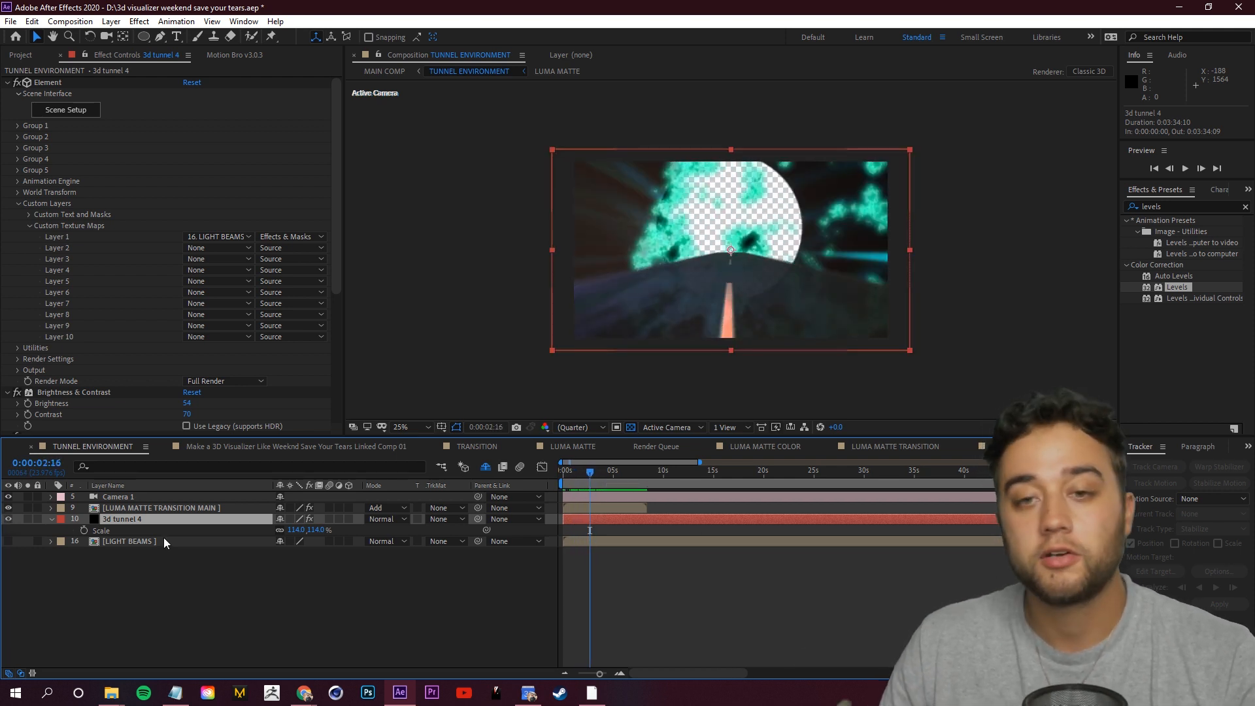
{"action": "left_click", "coordinate": [579, 488]}
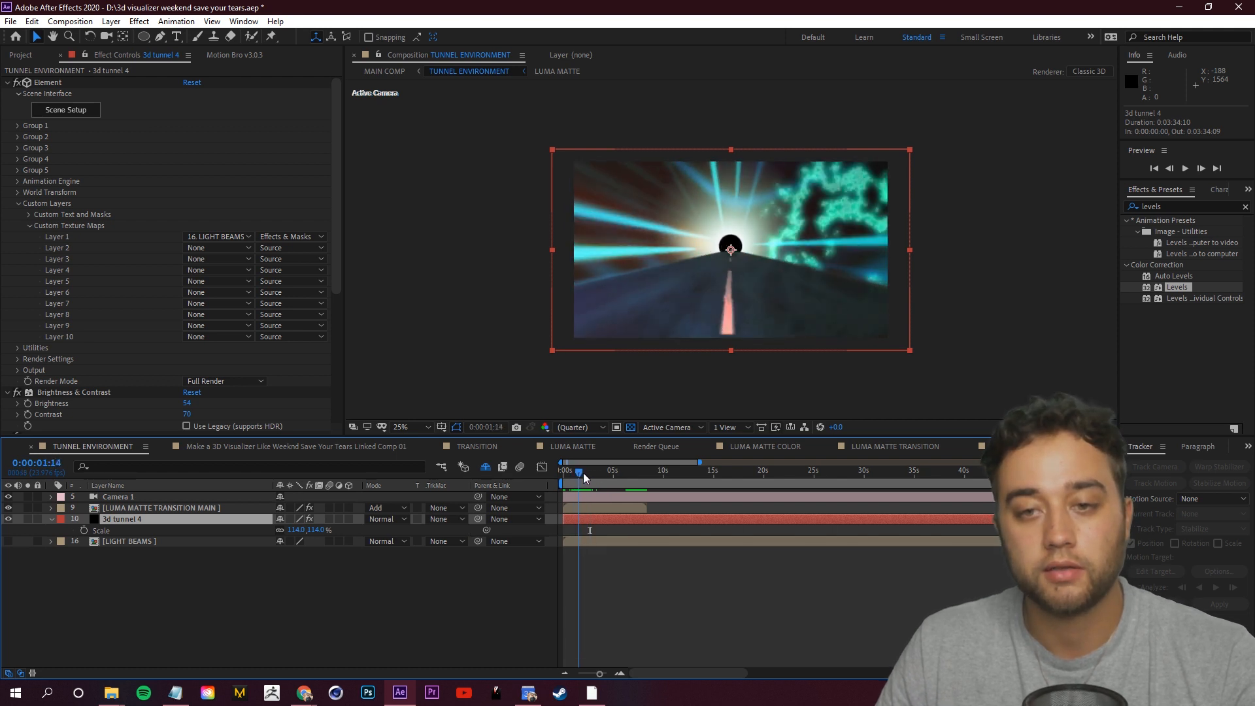
Set 3d tunnel 4's track matte to Alpha Matte "[LUMA MATTE TRANSITION MAIN]", turn the matte layer's visibility back on, and preview the reveal
{"action": "left_click", "coordinate": [459, 519]}
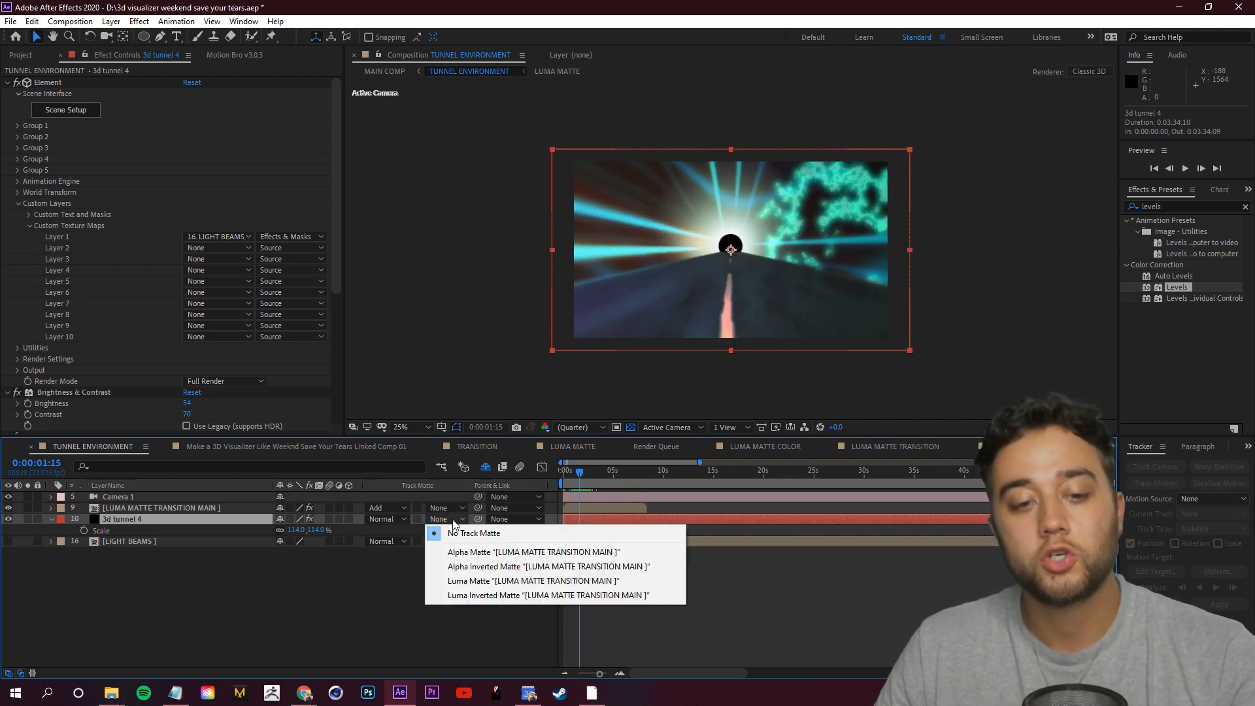
{"action": "left_click", "coordinate": [476, 552]}
{"action": "mouse_move", "coordinate": [584, 473]}
{"action": "left_mouse_down"}
{"action": "mouse_move", "coordinate": [572, 477]}
{"action": "mouse_move", "coordinate": [592, 481]}
{"action": "mouse_move", "coordinate": [574, 480]}
{"action": "left_mouse_up"}
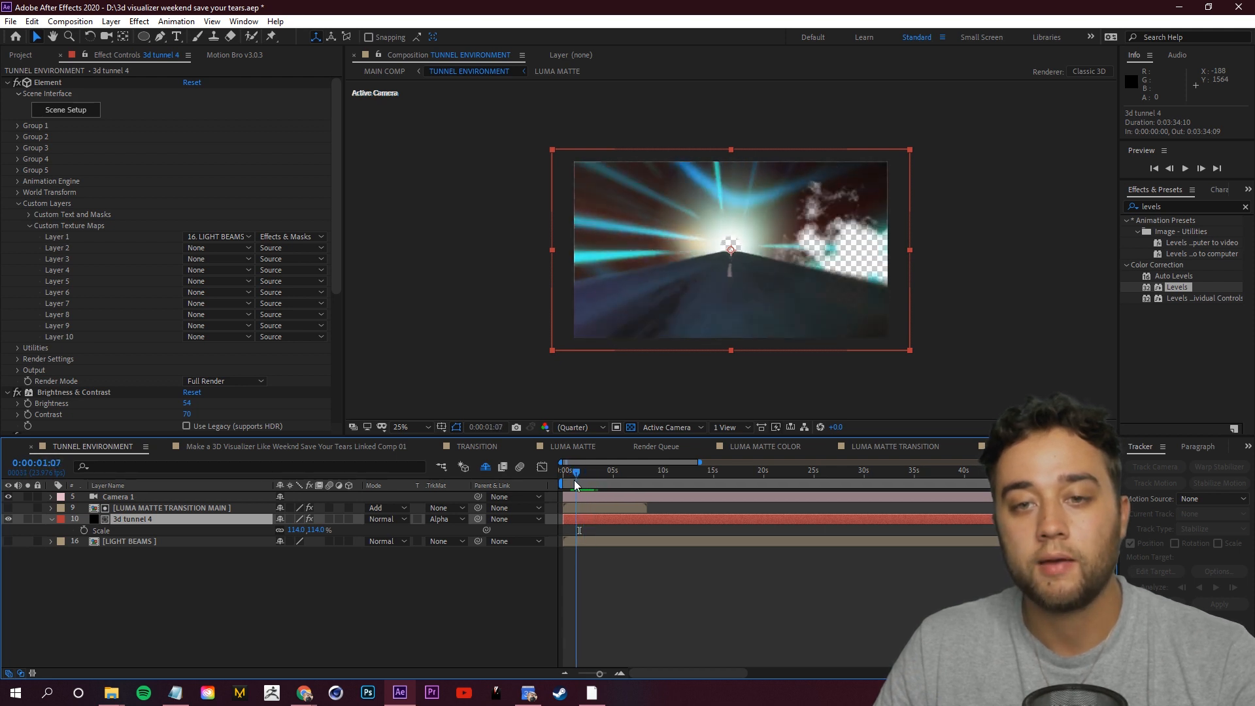
{"action": "key", "text": "space"}
{"action": "key", "text": "space"}
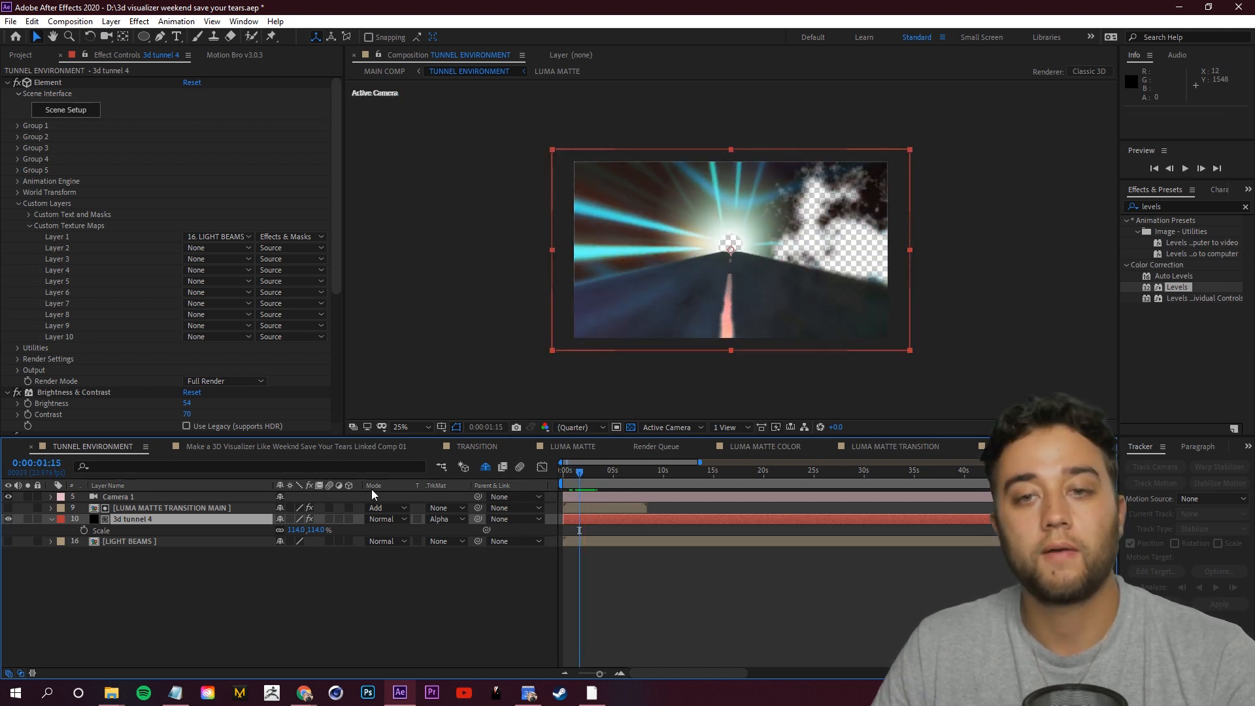
{"action": "left_click", "coordinate": [8, 509]}
{"action": "left_click_drag", "start_coordinate": [577, 484], "coordinate": [587, 484]}
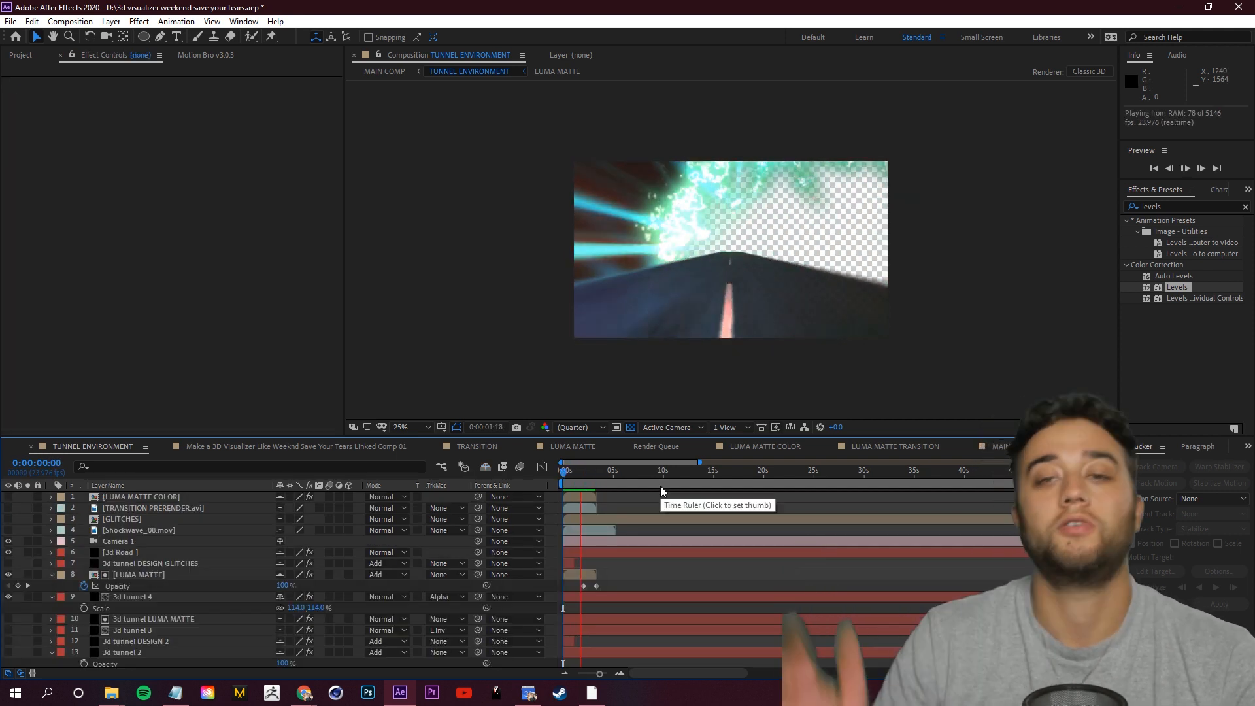
Play and scrub through the TUNNEL ENVIRONMENT transition, checking it with the 3d Road and 3d tunnel DESIGN GLITCHES layers toggled
{"action": "key", "text": "space"}
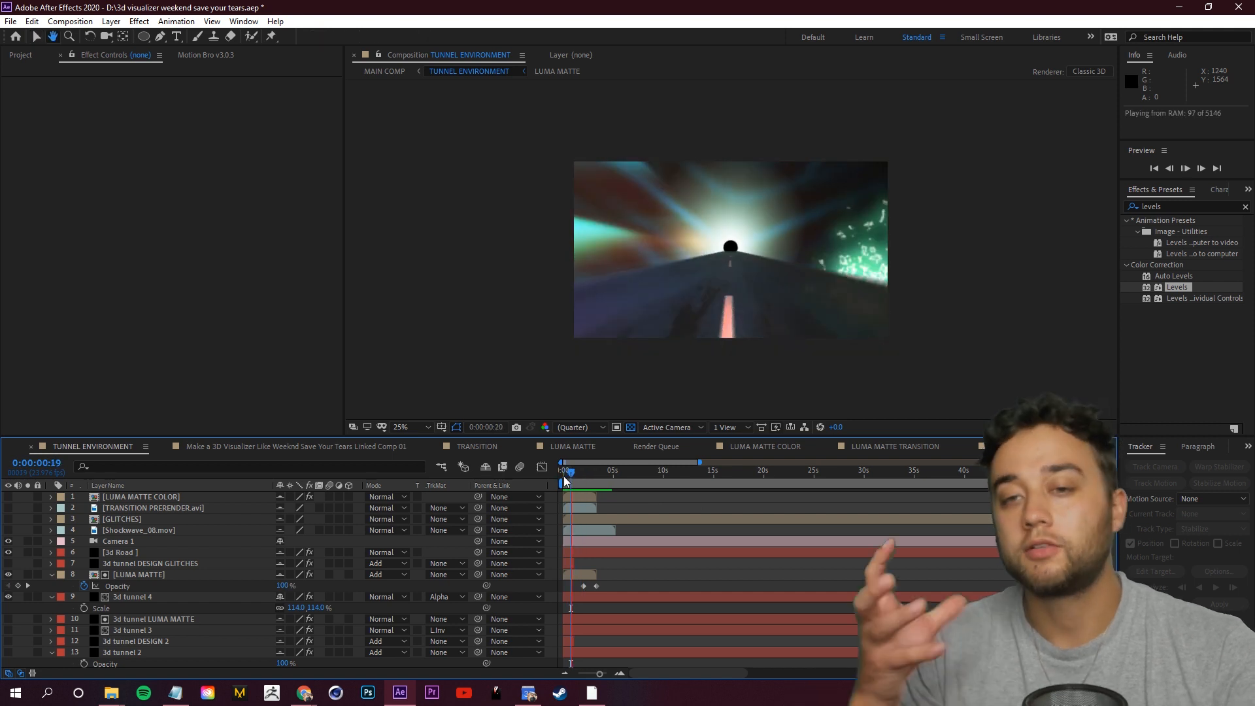
{"action": "key", "text": "space"}
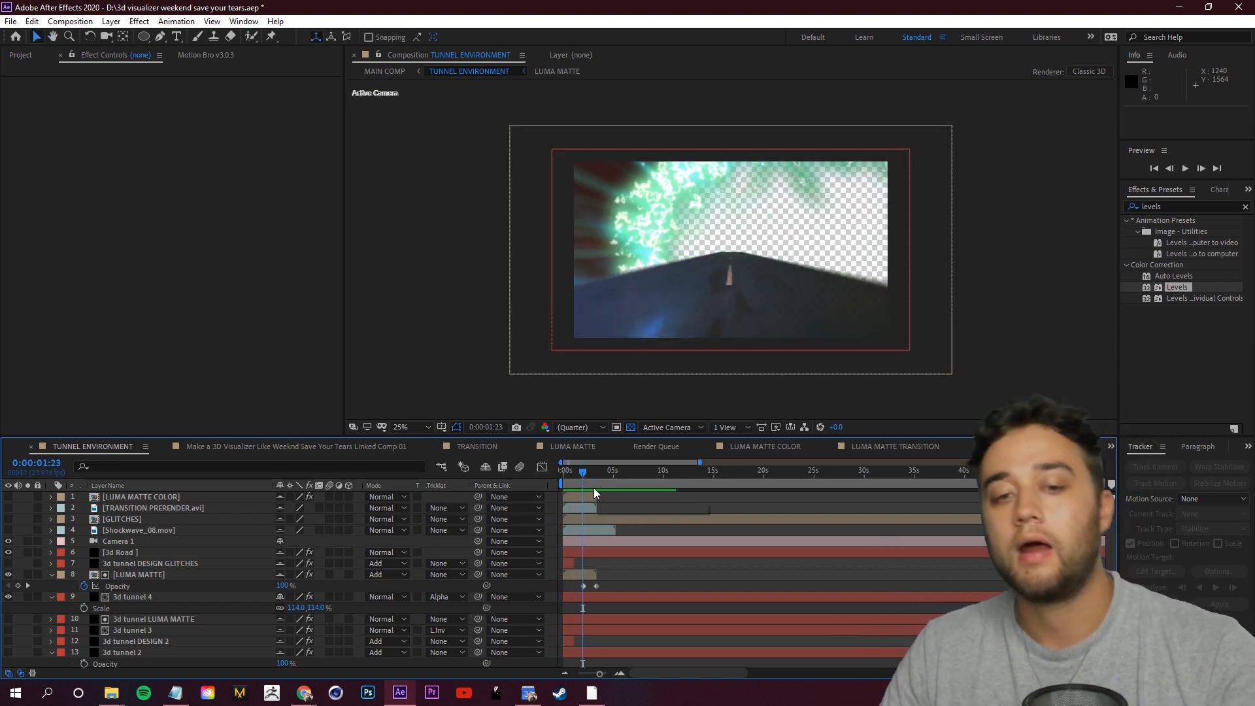
{"action": "left_click_drag", "start_coordinate": [577, 494], "coordinate": [570, 499]}
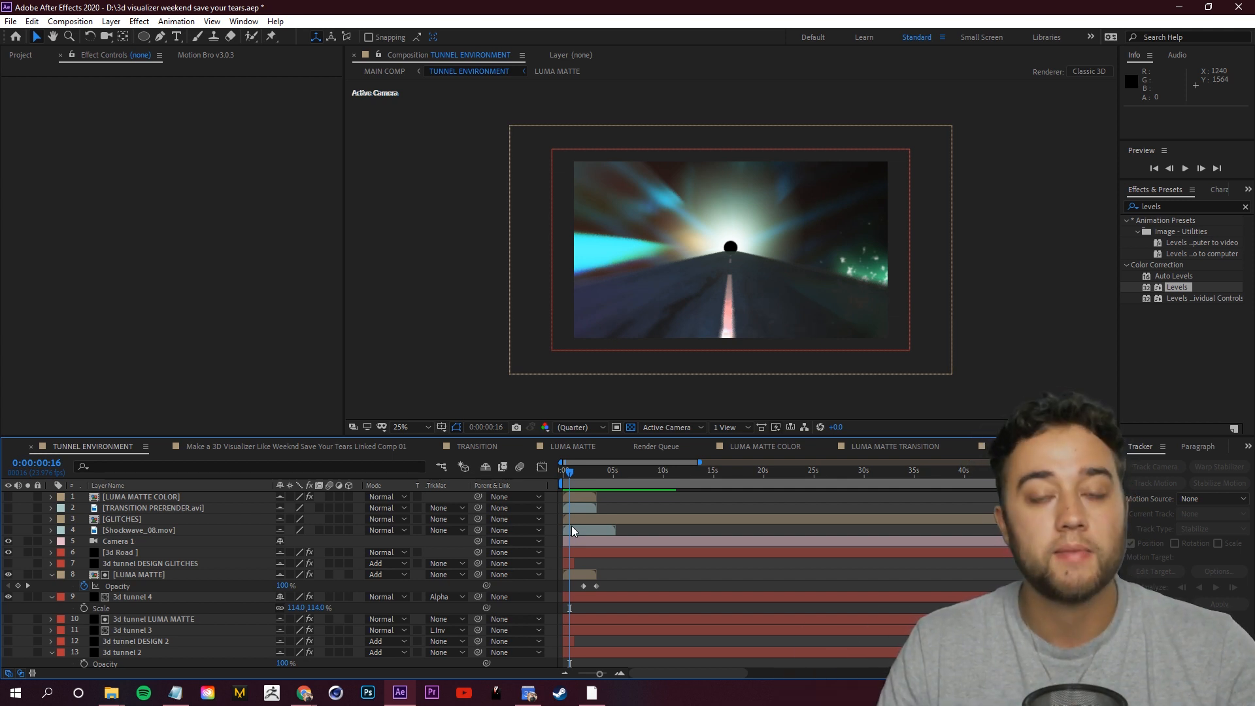
{"action": "left_click_drag", "start_coordinate": [570, 473], "coordinate": [568, 475]}
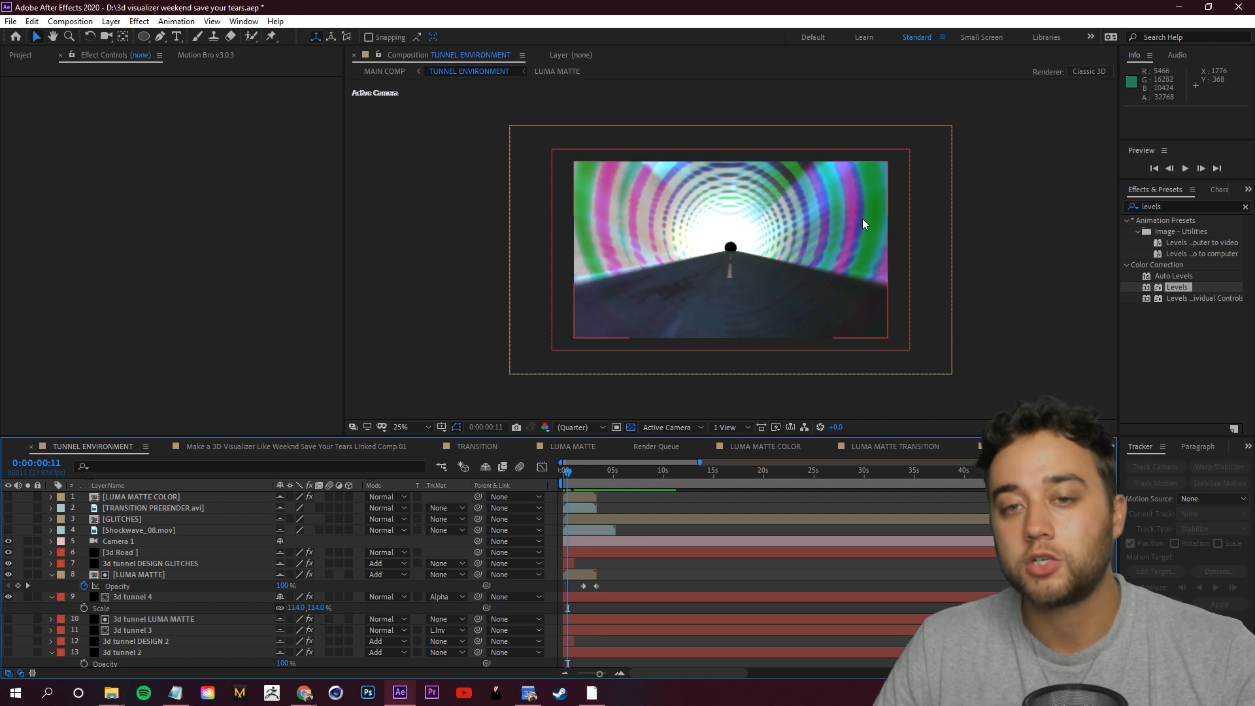
{"action": "left_click", "coordinate": [9, 554]}
{"action": "left_click", "coordinate": [9, 553]}
{"action": "left_click", "coordinate": [9, 564]}
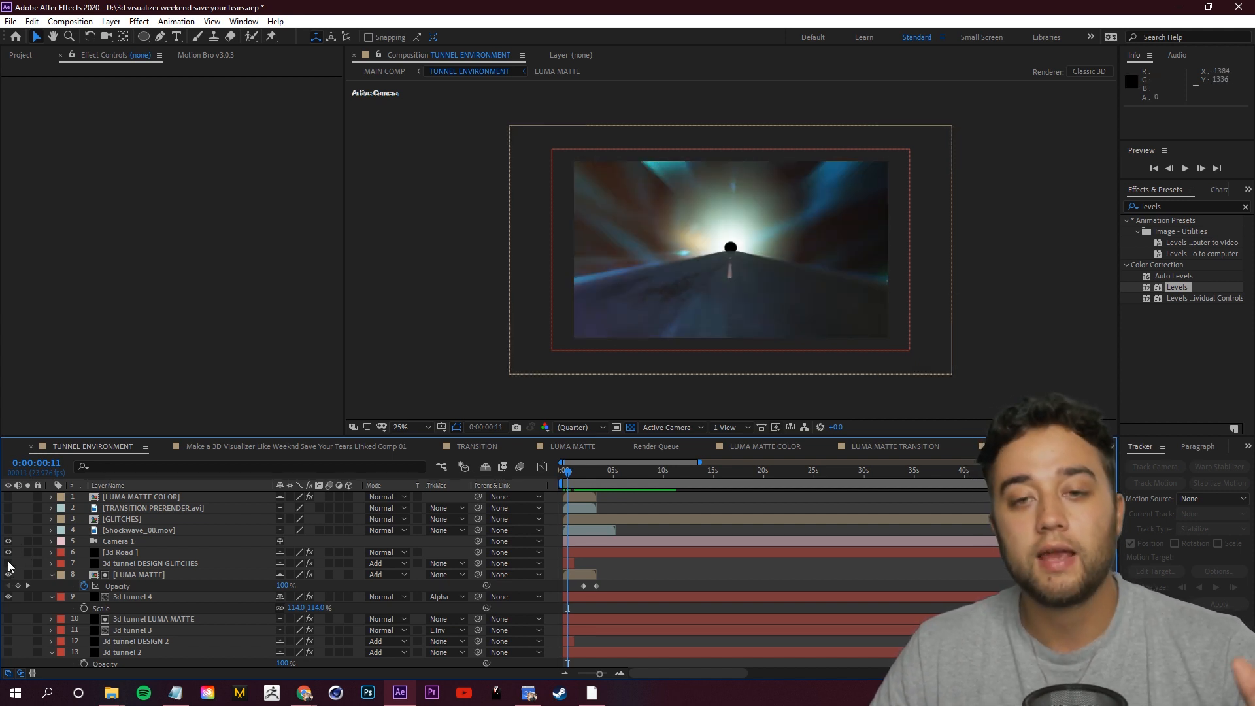
{"action": "left_click_drag", "start_coordinate": [570, 473], "coordinate": [577, 474]}
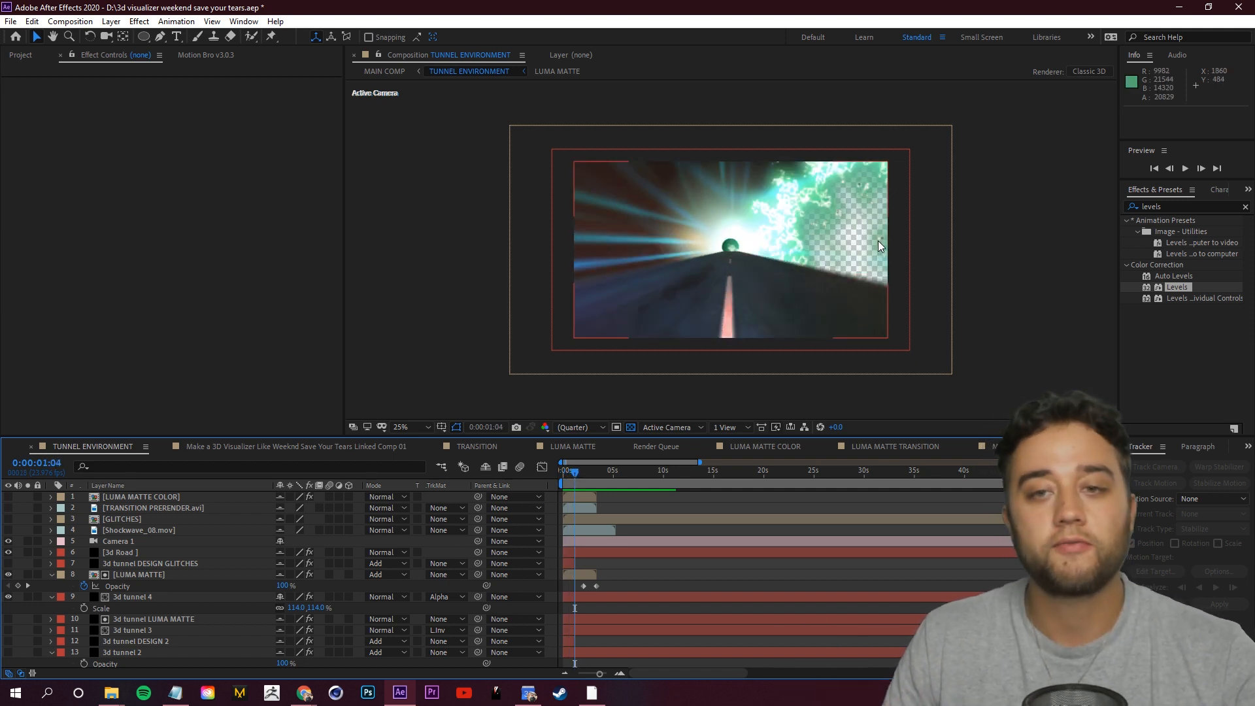
{"action": "left_click_drag", "start_coordinate": [575, 472], "coordinate": [575, 475]}
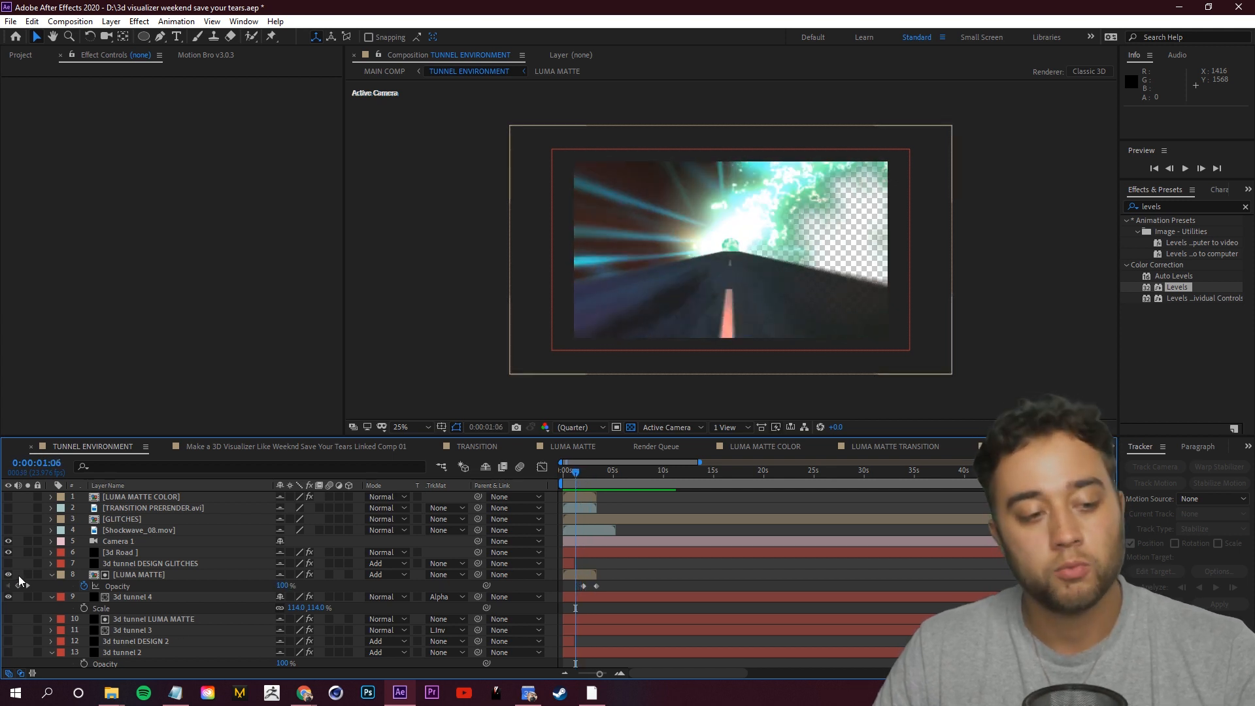
Try TRANSITION PRERENDER.avi with Source as 3d tunnel 4's Layer 1 custom texture map in Element, preview it, and undo the matte experiment
{"action": "left_click", "coordinate": [149, 576]}
{"action": "left_click", "coordinate": [161, 597]}
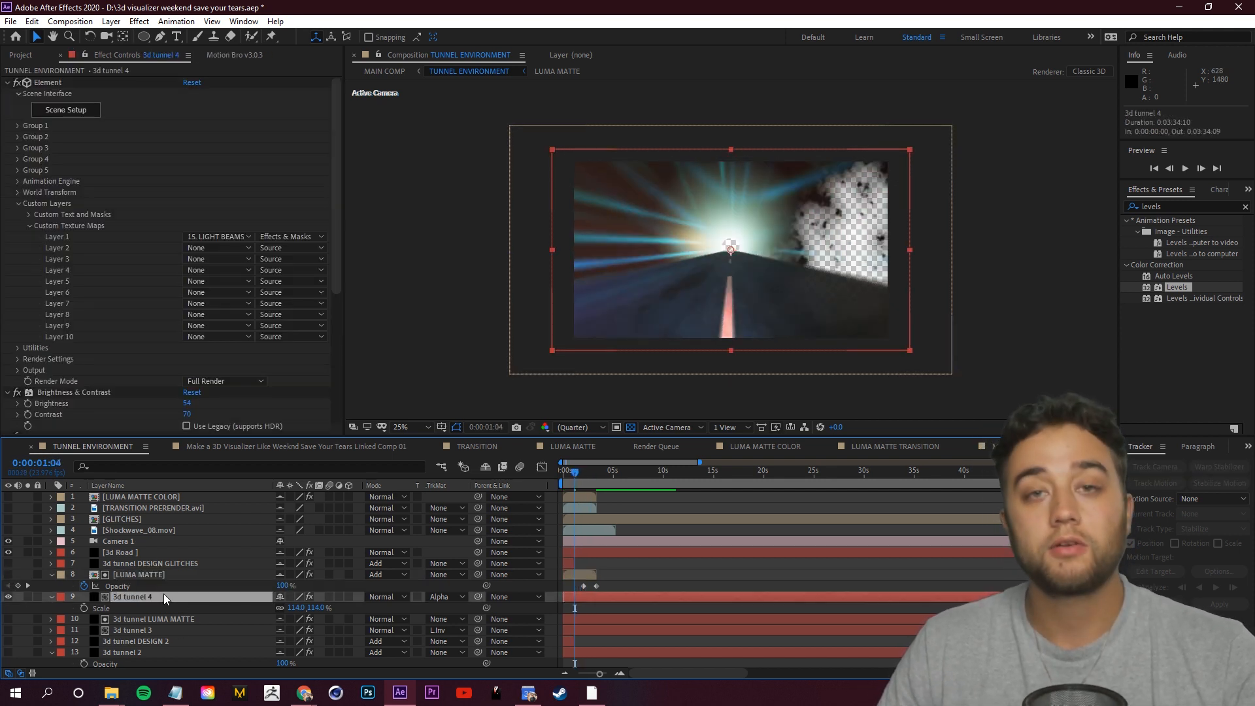
{"action": "left_click", "coordinate": [65, 206]}
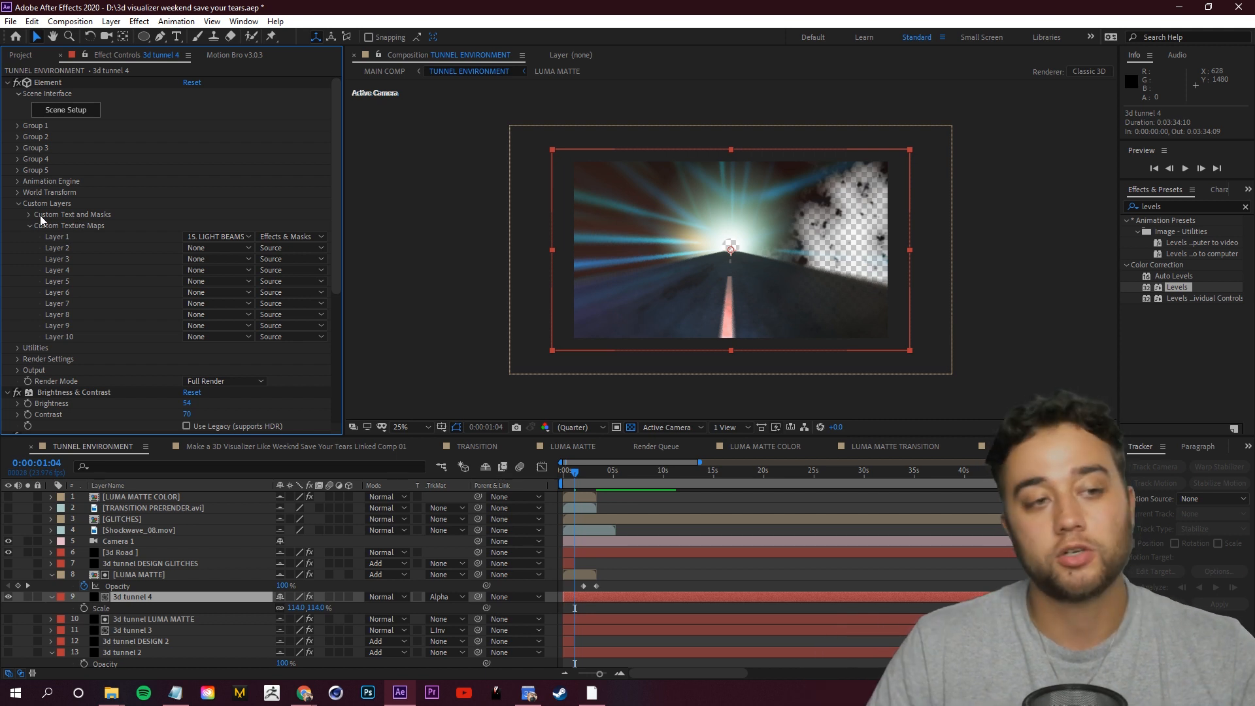
{"action": "left_click", "coordinate": [219, 237]}
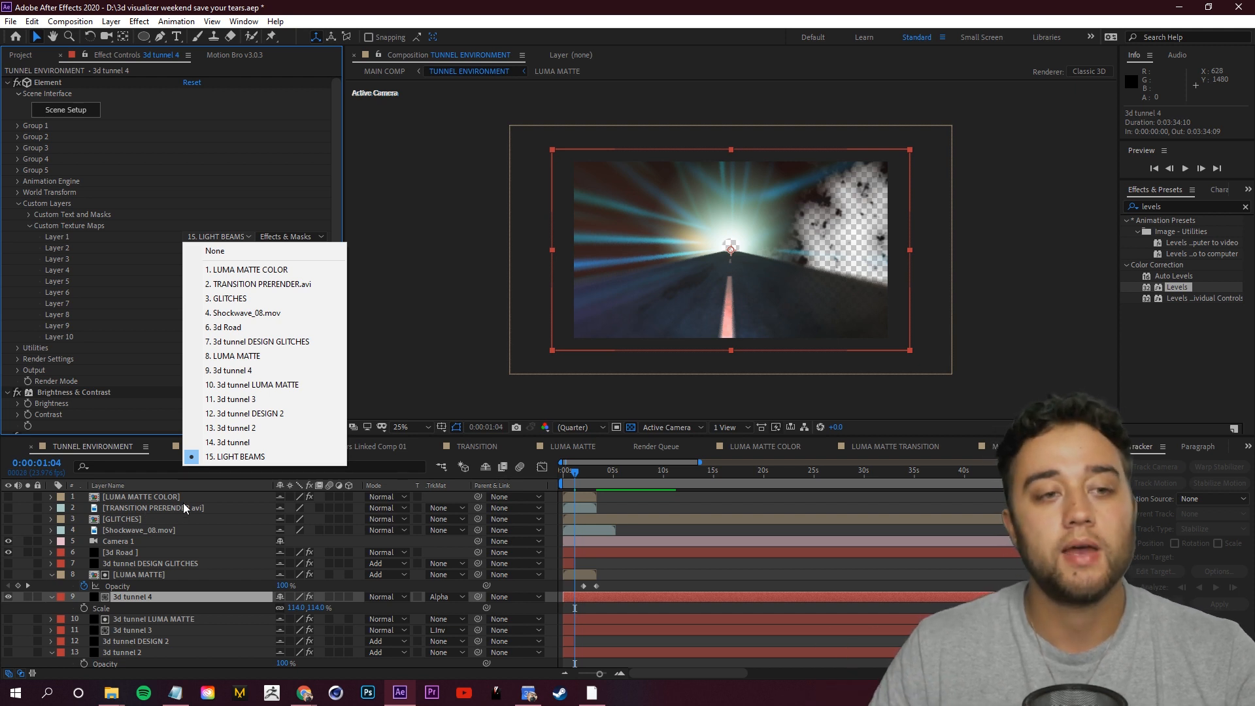
{"action": "left_click", "coordinate": [255, 290]}
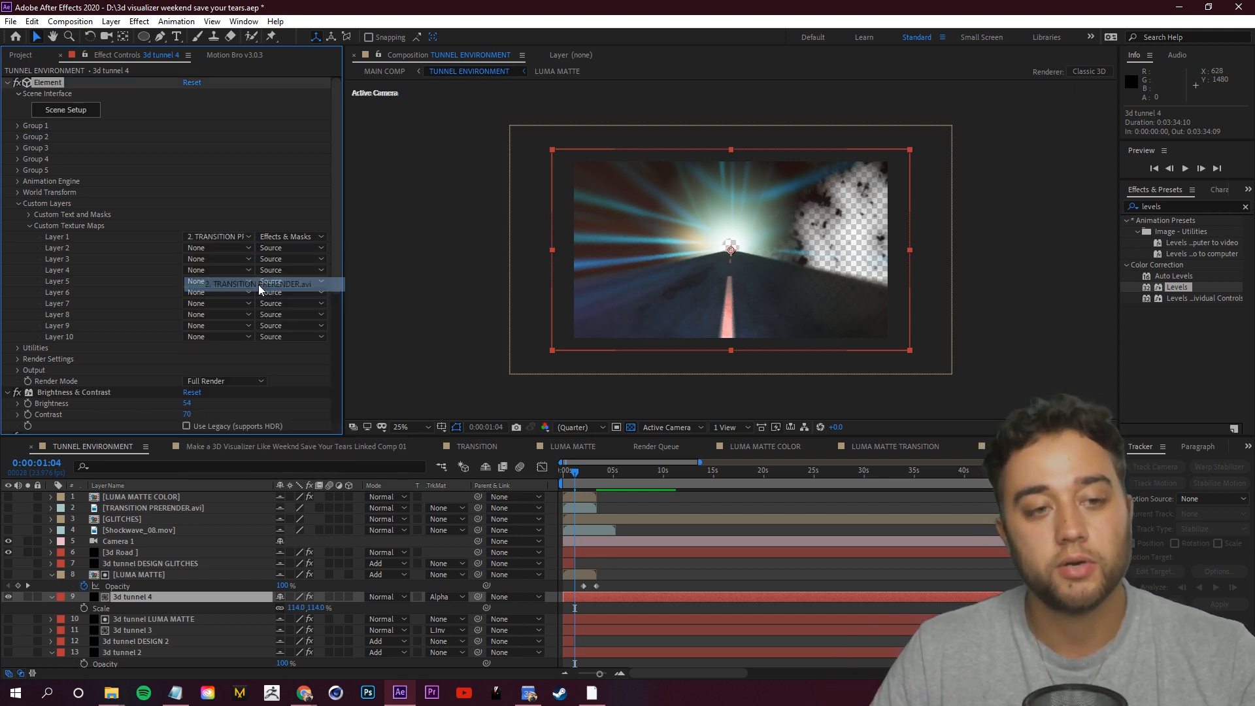
{"action": "left_click", "coordinate": [301, 238]}
{"action": "left_click", "coordinate": [303, 251]}
{"action": "left_click_drag", "start_coordinate": [565, 474], "coordinate": [591, 481]}
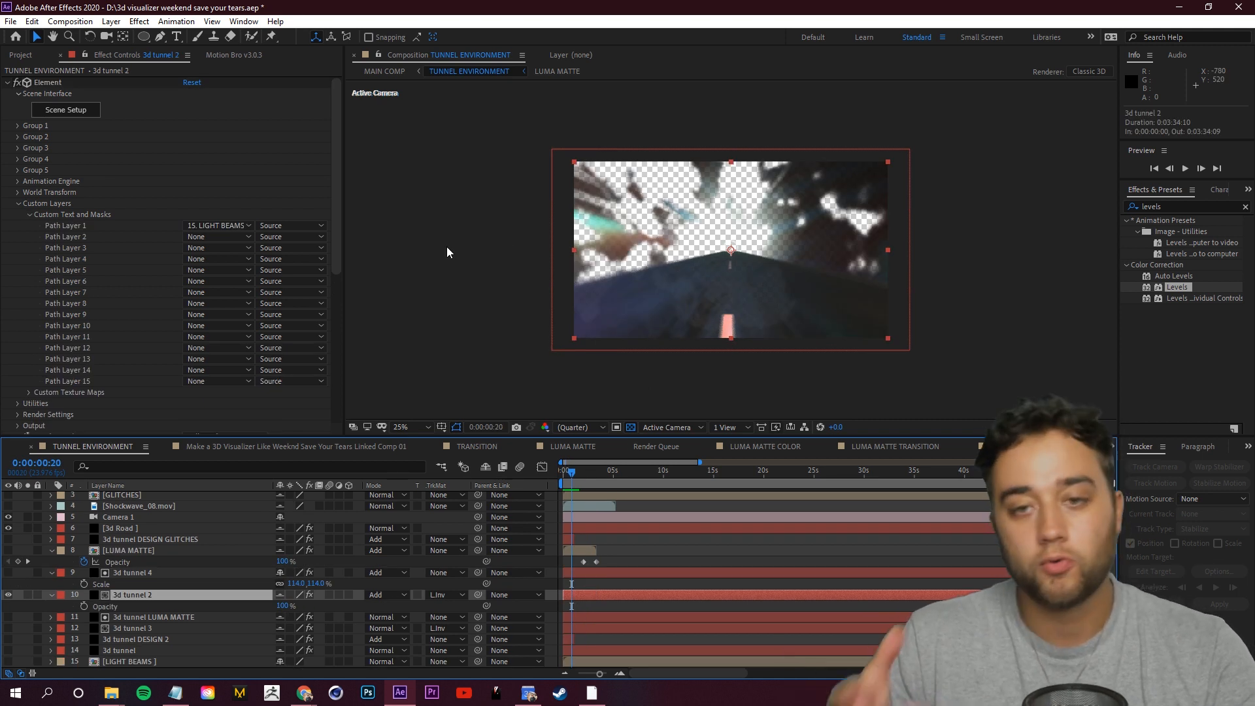
{"action": "key", "text": "ctrl+z"}
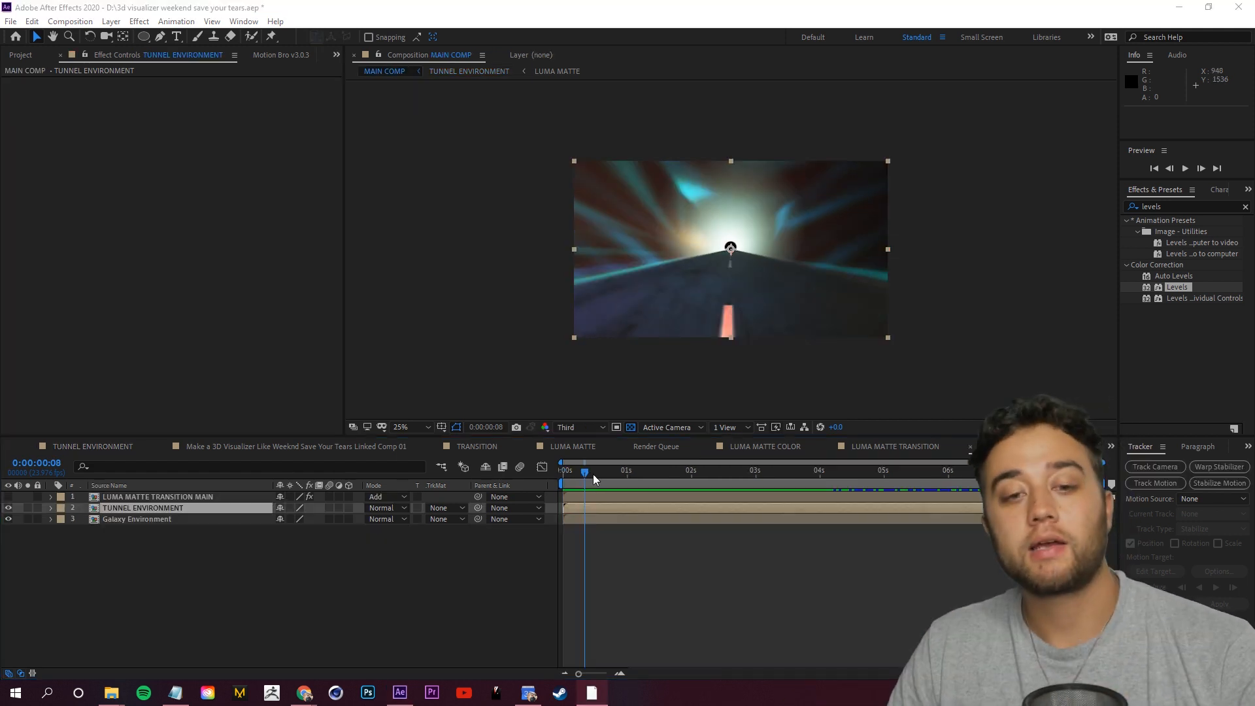
Play and scrub through MAIN COMP to review the tunnel-to-galaxy transition
{"action": "key", "text": "space"}
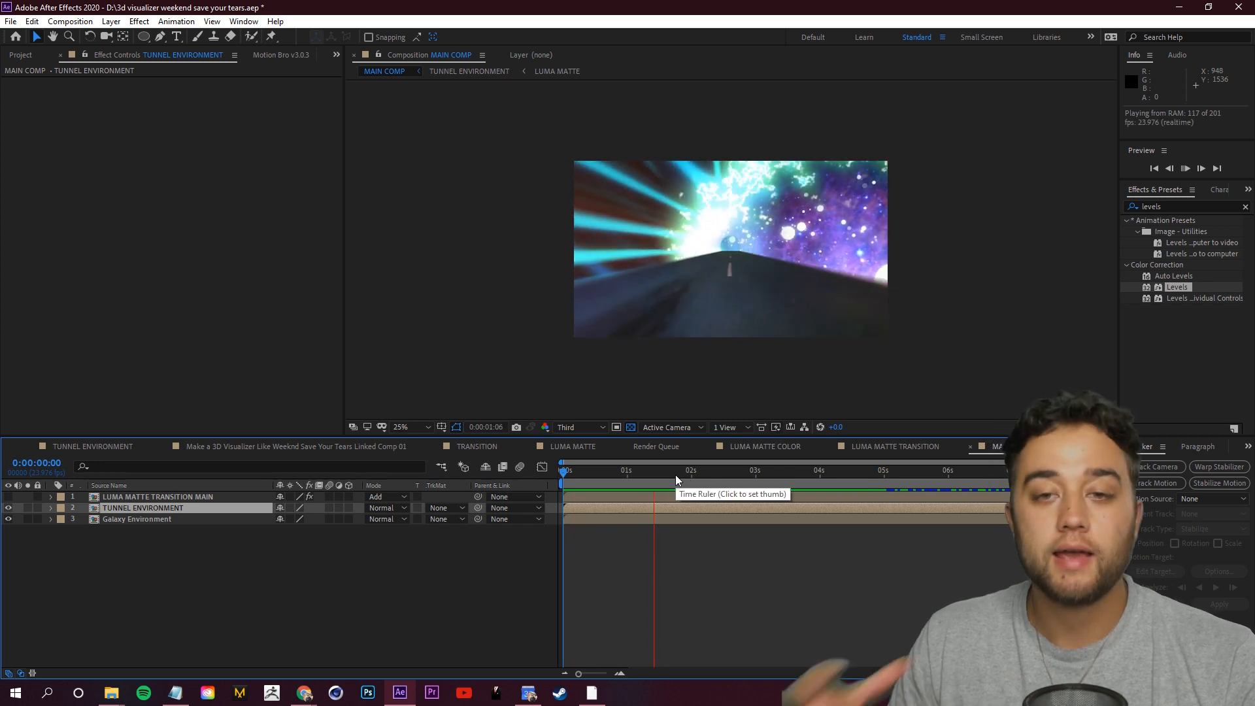
{"action": "left_click_drag", "start_coordinate": [695, 477], "coordinate": [590, 484]}
{"action": "key", "text": "space"}
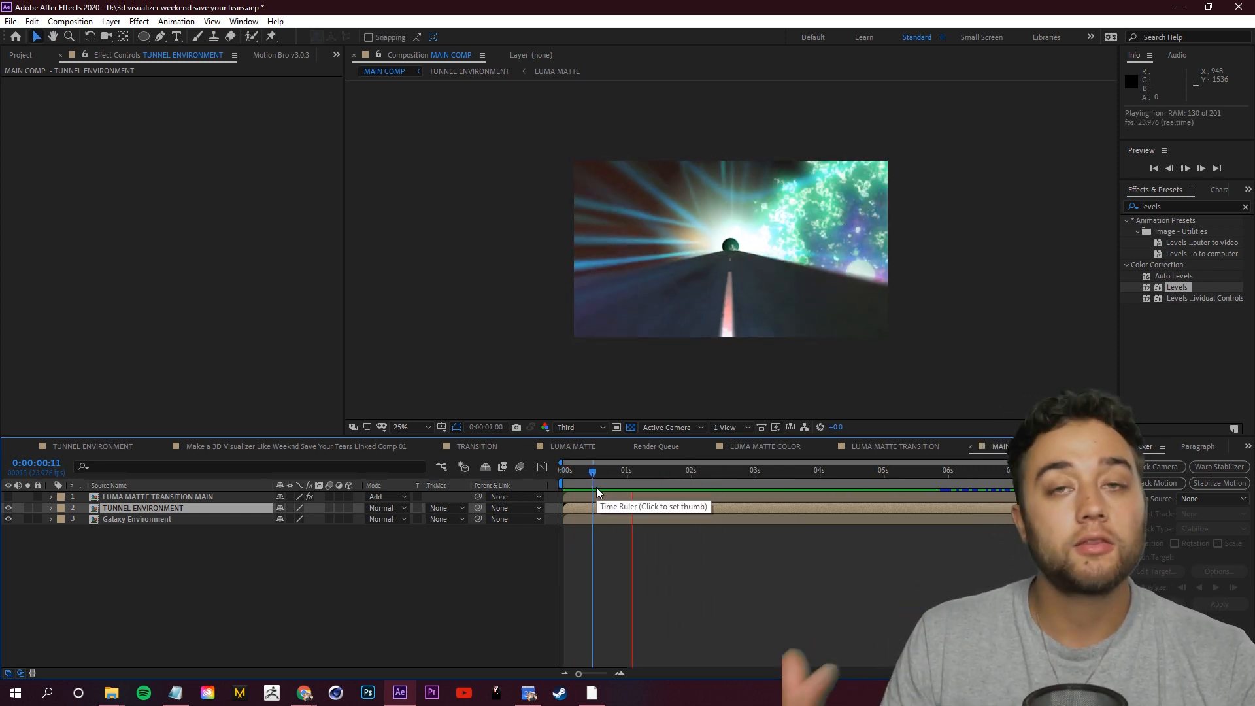
{"action": "key", "text": "space"}
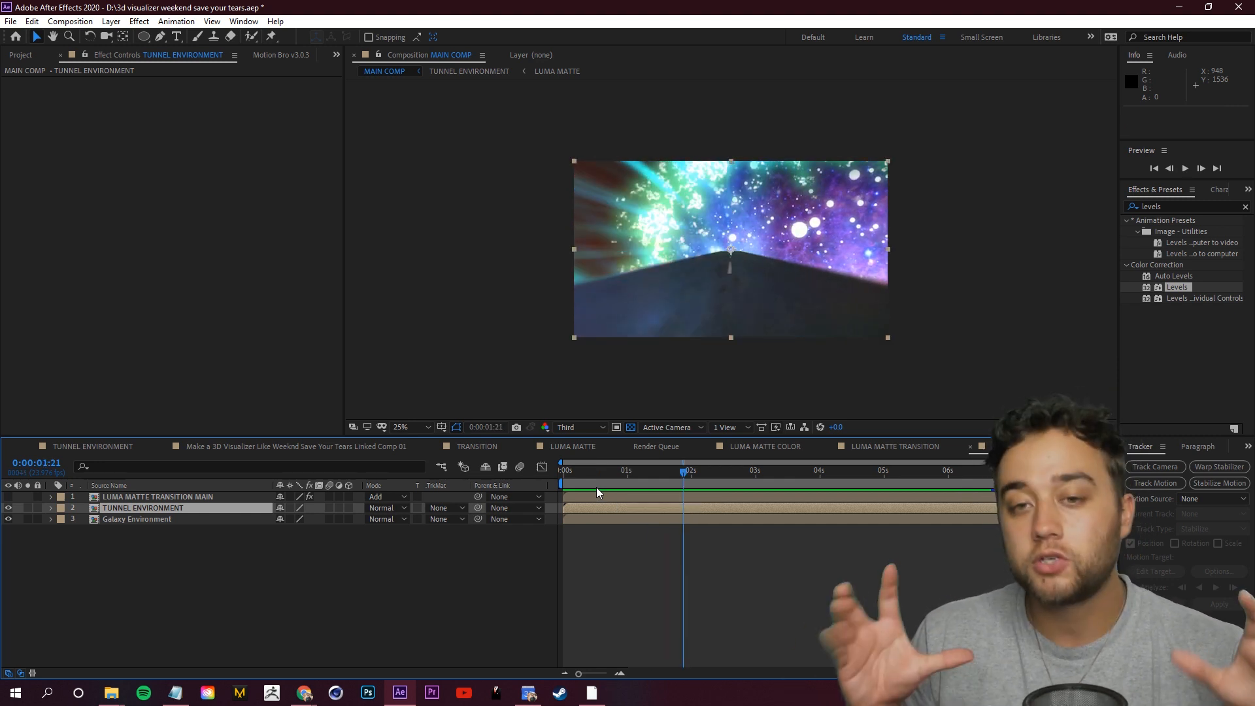
{"action": "left_click_drag", "start_coordinate": [697, 482], "coordinate": [708, 480]}
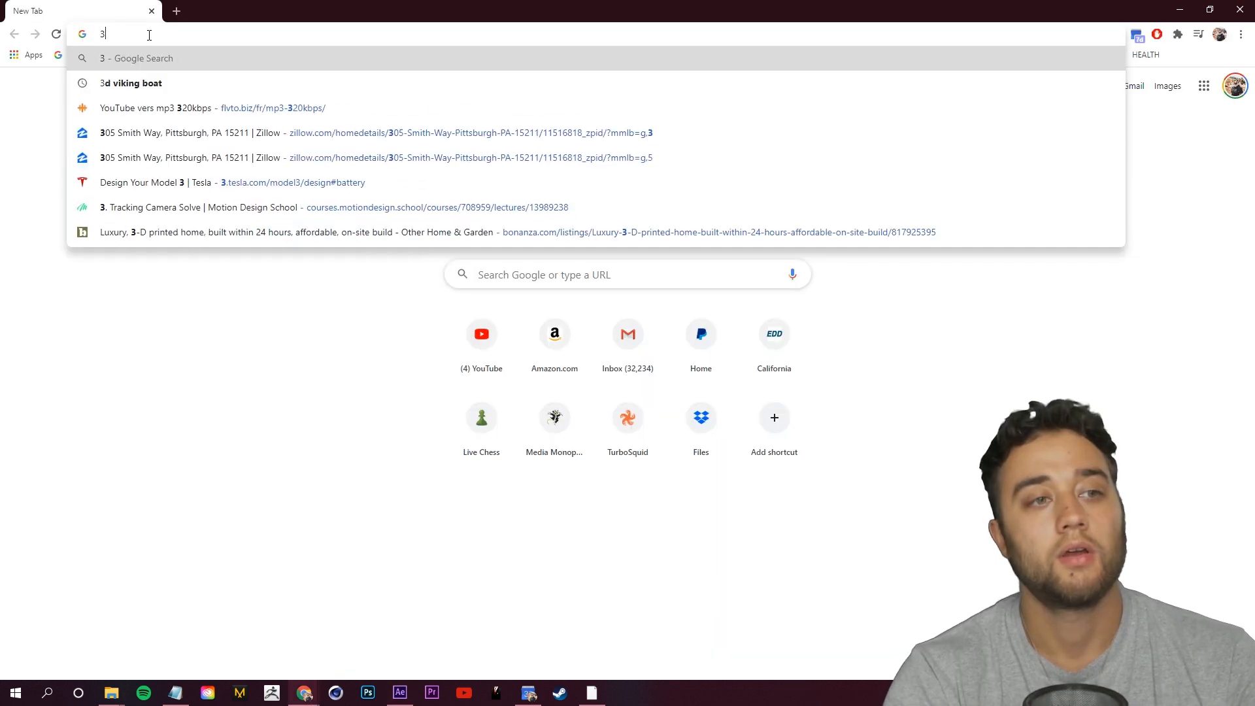
Search the web in Chrome for "3d car models", open Free3D's vehicle models and examine the free AC Cobra 269 model page
{"action": "type", "text": "car "}
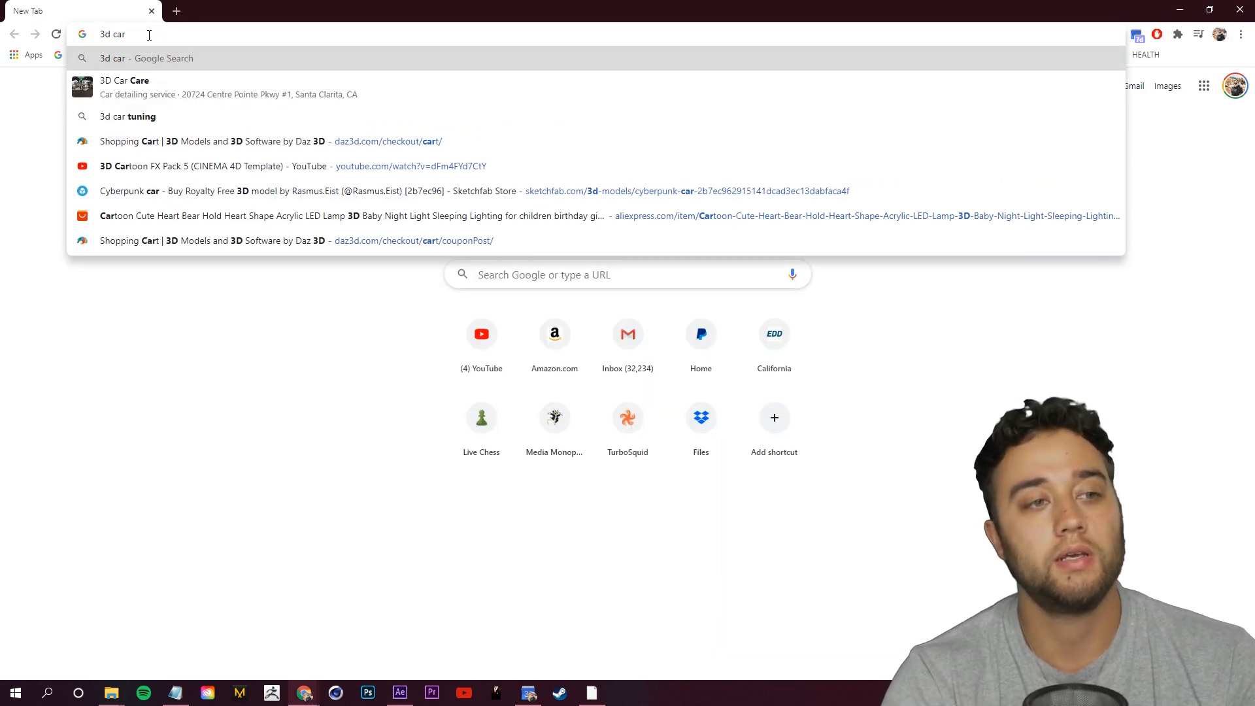
{"action": "type", "text": "model"}
{"action": "key", "text": "Return"}
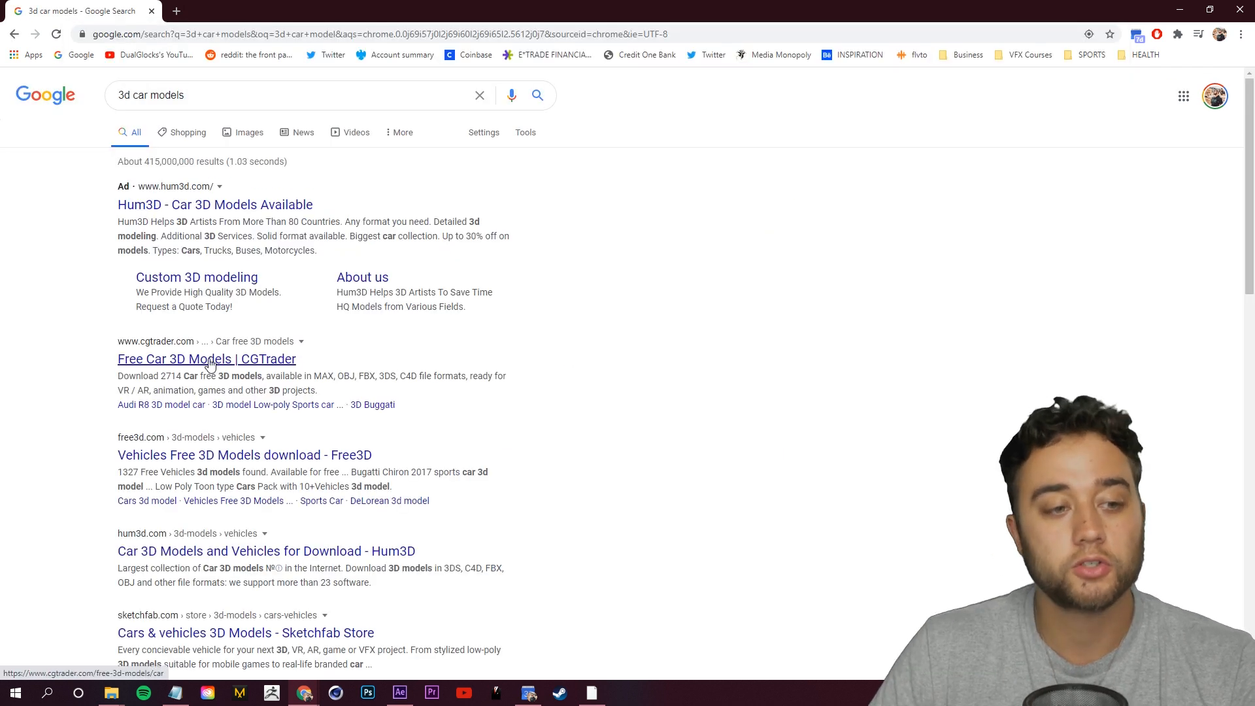
{"action": "left_click", "coordinate": [189, 454]}
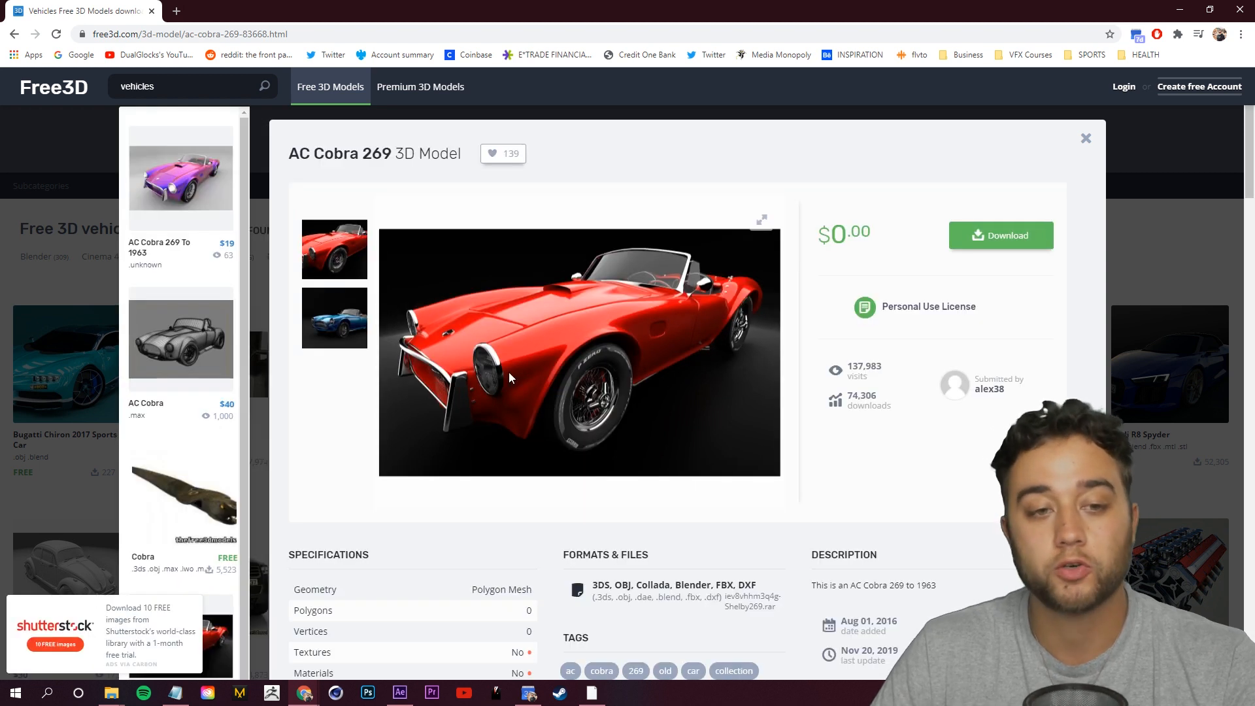
{"action": "scroll", "coordinate": [941, 404], "scroll_direction": "down", "scroll_amount": 6}
{"action": "scroll", "coordinate": [639, 449], "scroll_direction": "up", "scroll_amount": 6}
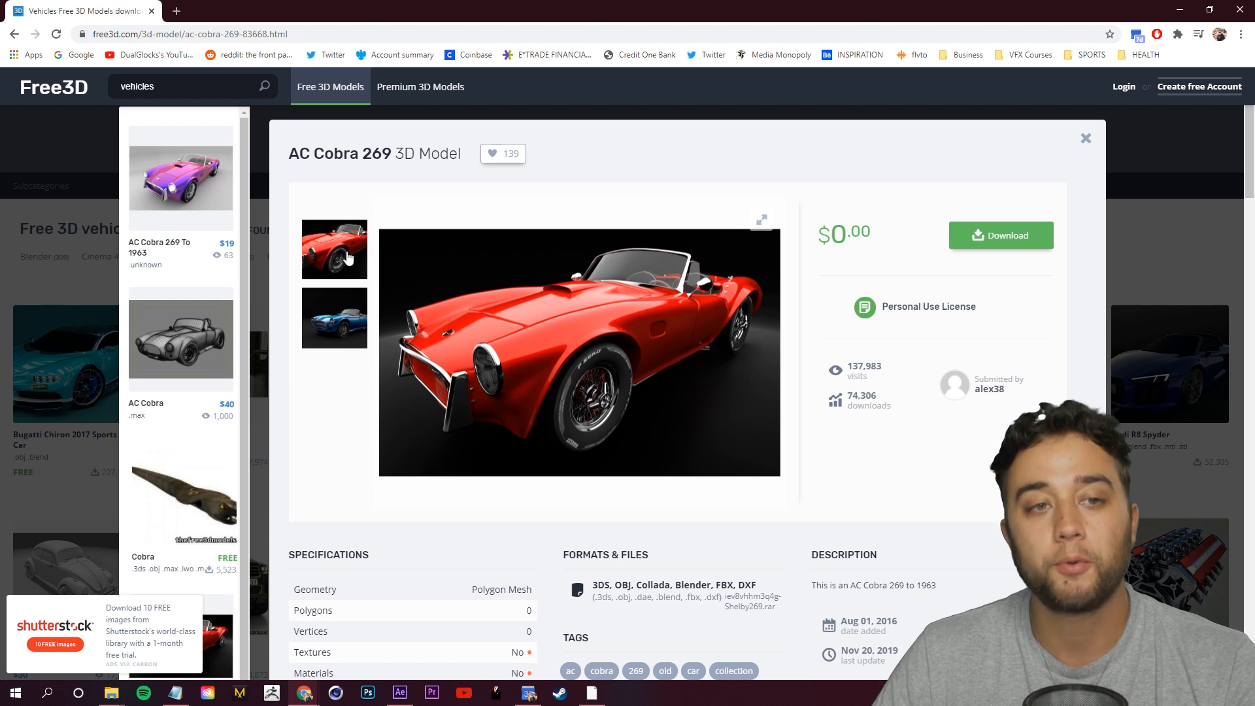
{"action": "scroll", "coordinate": [610, 264], "scroll_direction": "down", "scroll_amount": 5}
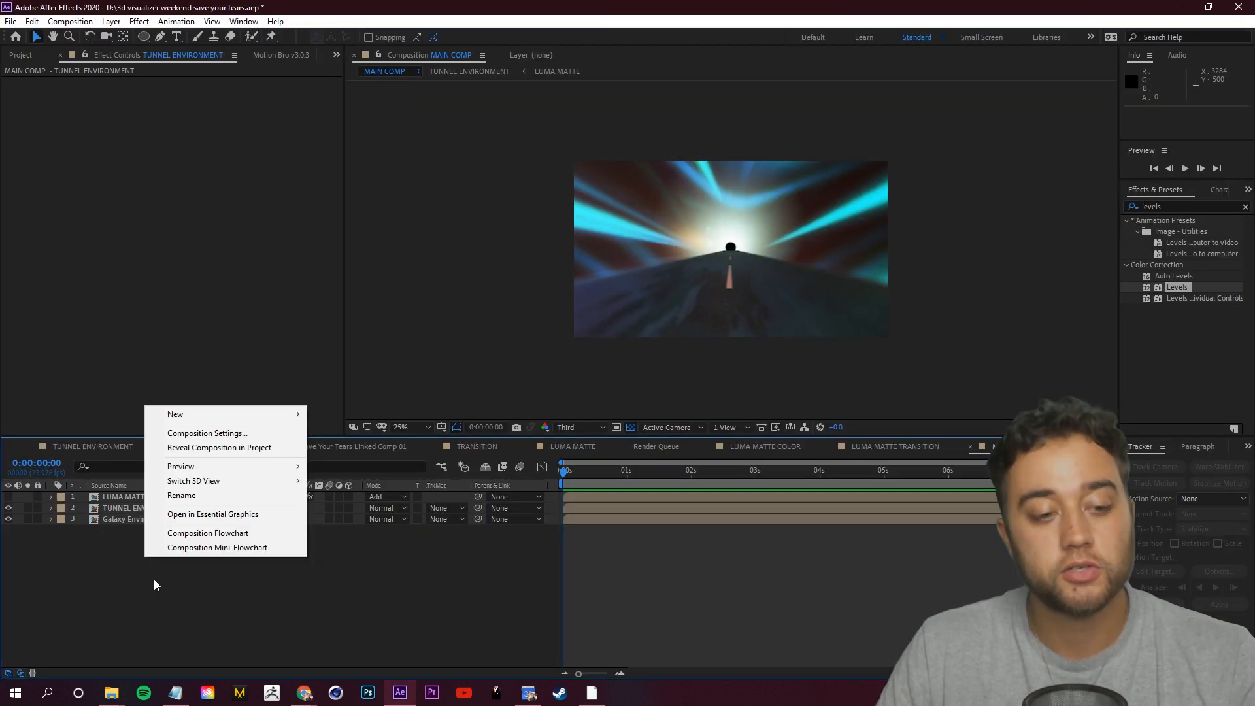
Create a solid named CAR in MAIN COMP and apply the Video Copilot Element effect to it
{"action": "mouse_move", "coordinate": [197, 413]}
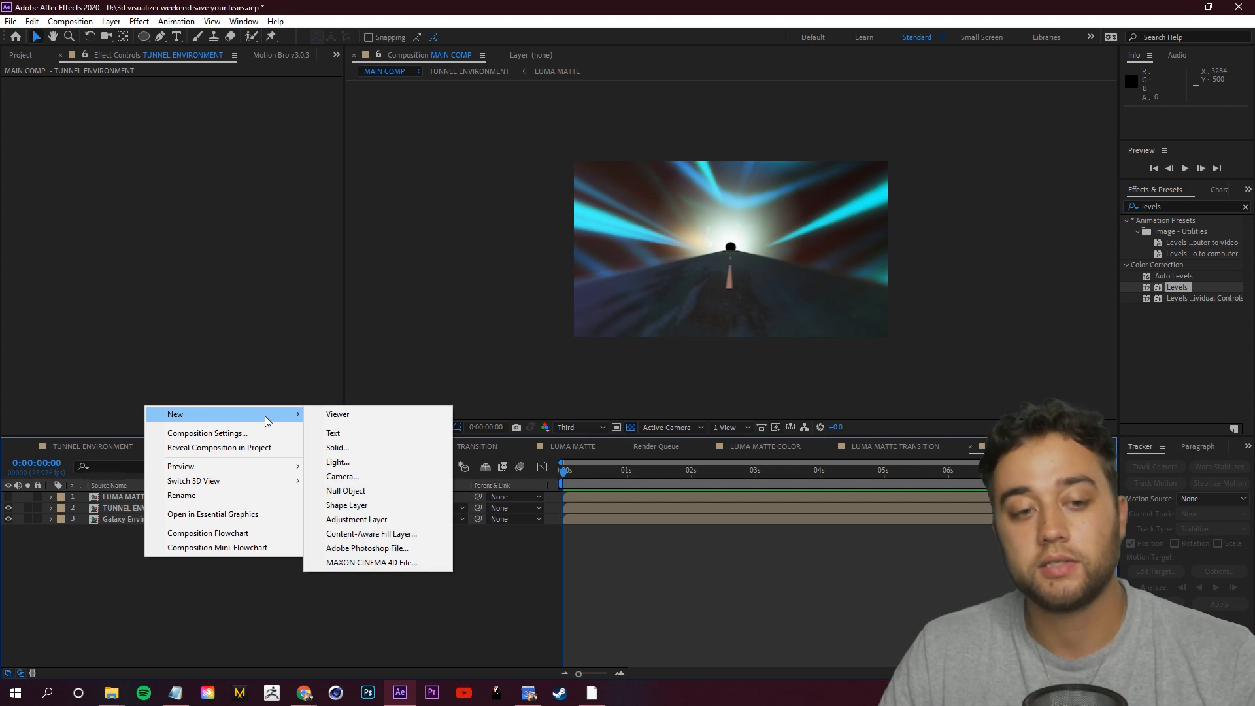
{"action": "left_click", "coordinate": [338, 447]}
{"action": "type", "text": "CAR"}
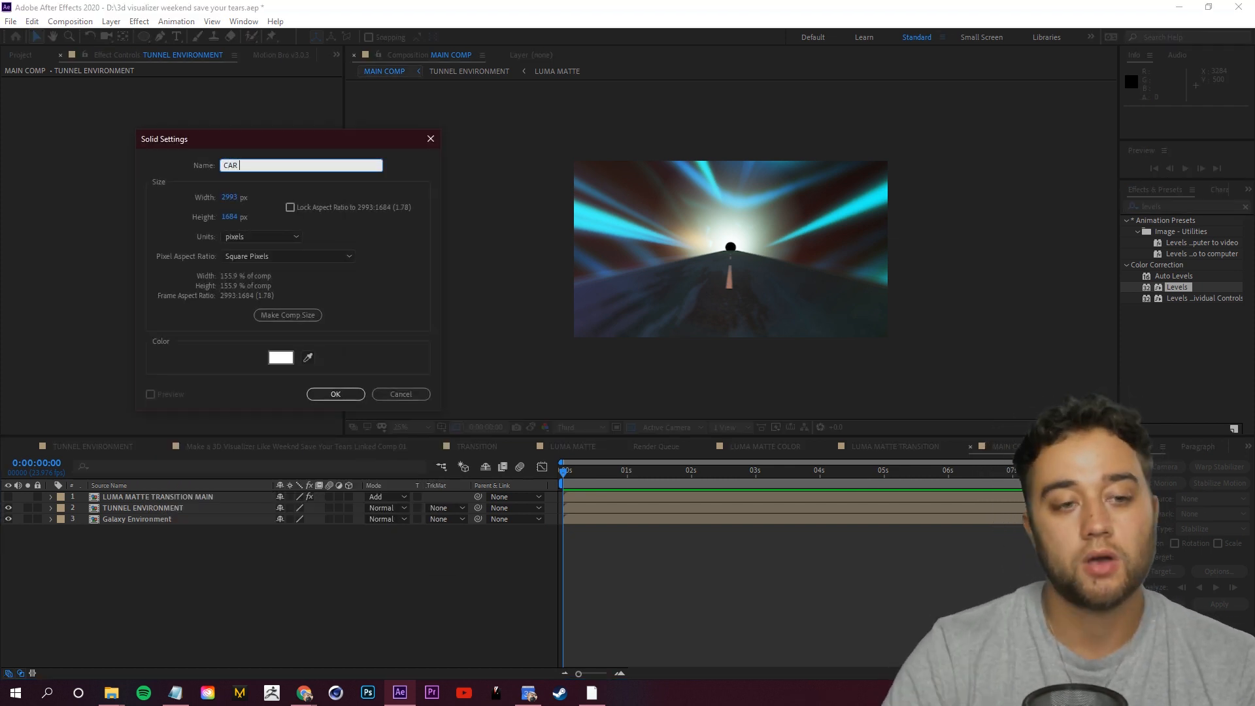
{"action": "key", "text": "Return"}
{"action": "type", "text": "ele"}
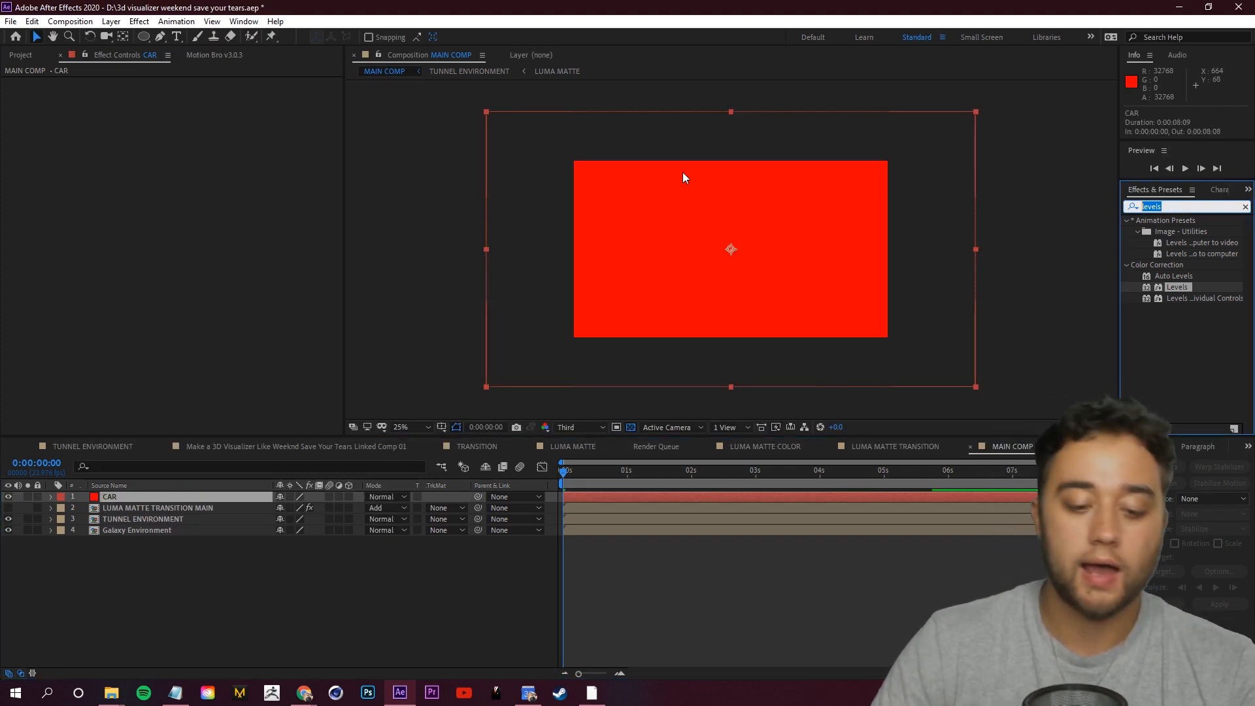
{"action": "type", "text": "ment"}
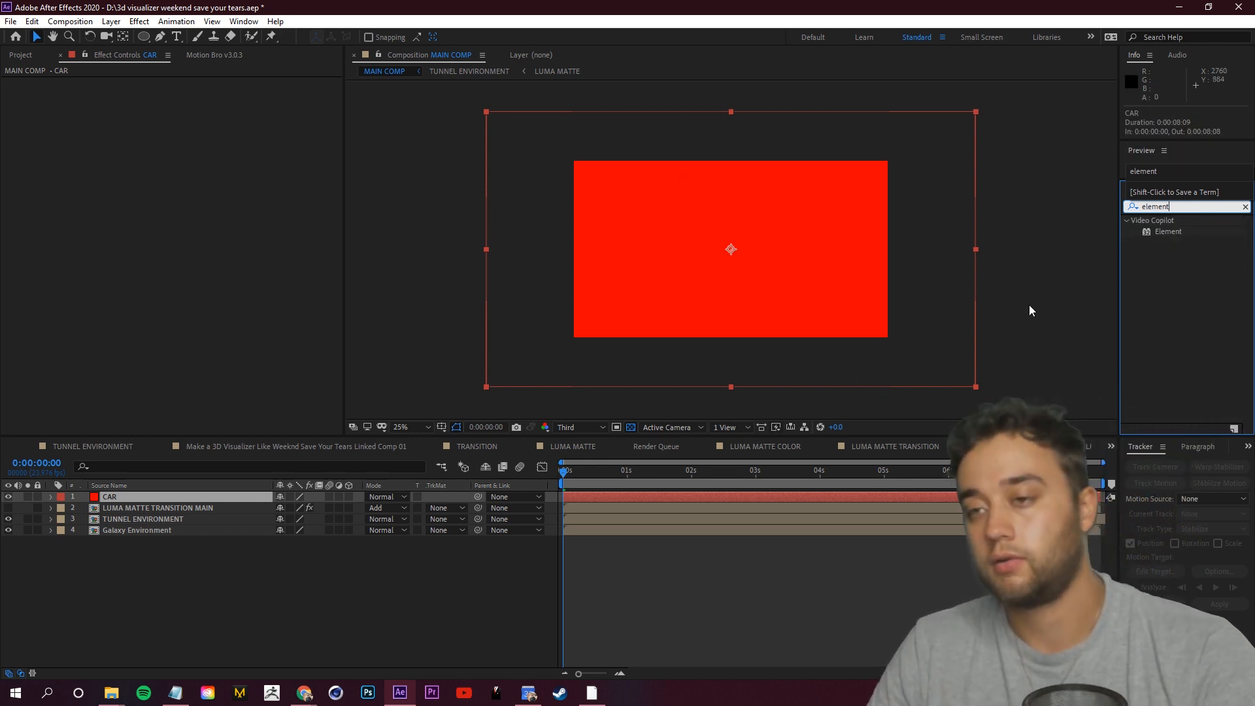
{"action": "left_click_drag", "start_coordinate": [1163, 240], "coordinate": [154, 504]}
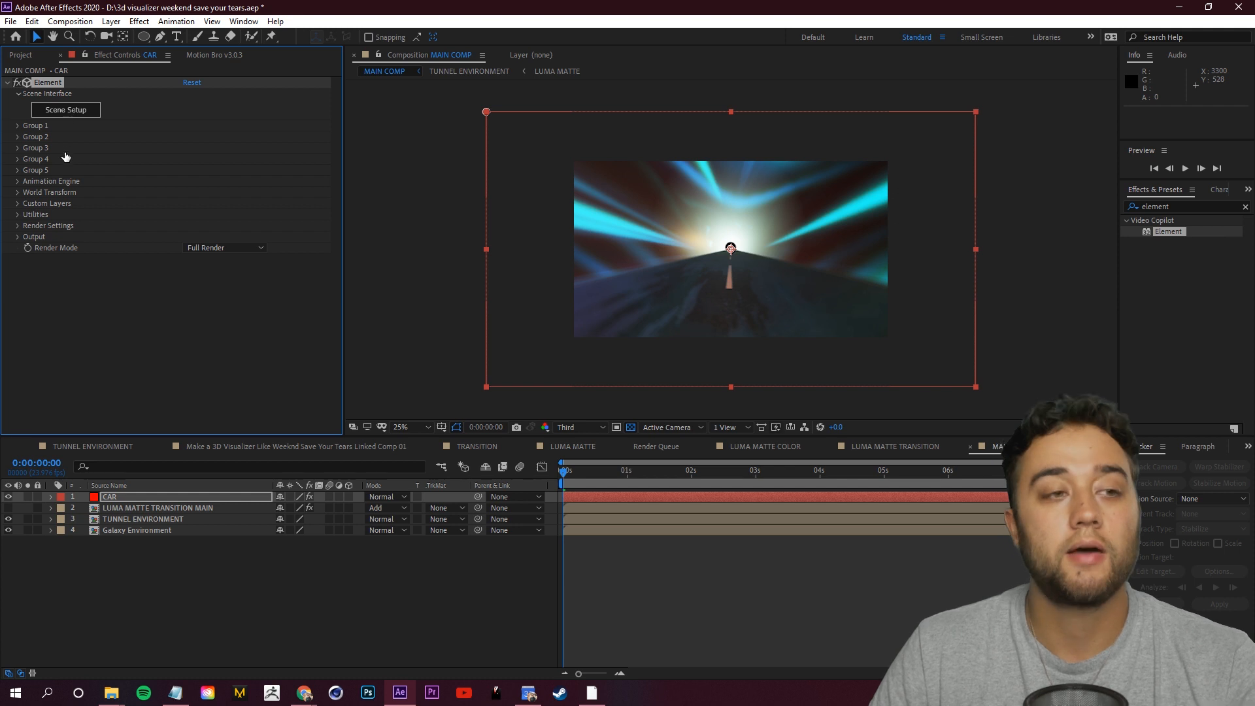
Import the Shelby model from the AC Cobra folder into the Element scene and normalize its size
{"action": "left_click", "coordinate": [164, 142]}
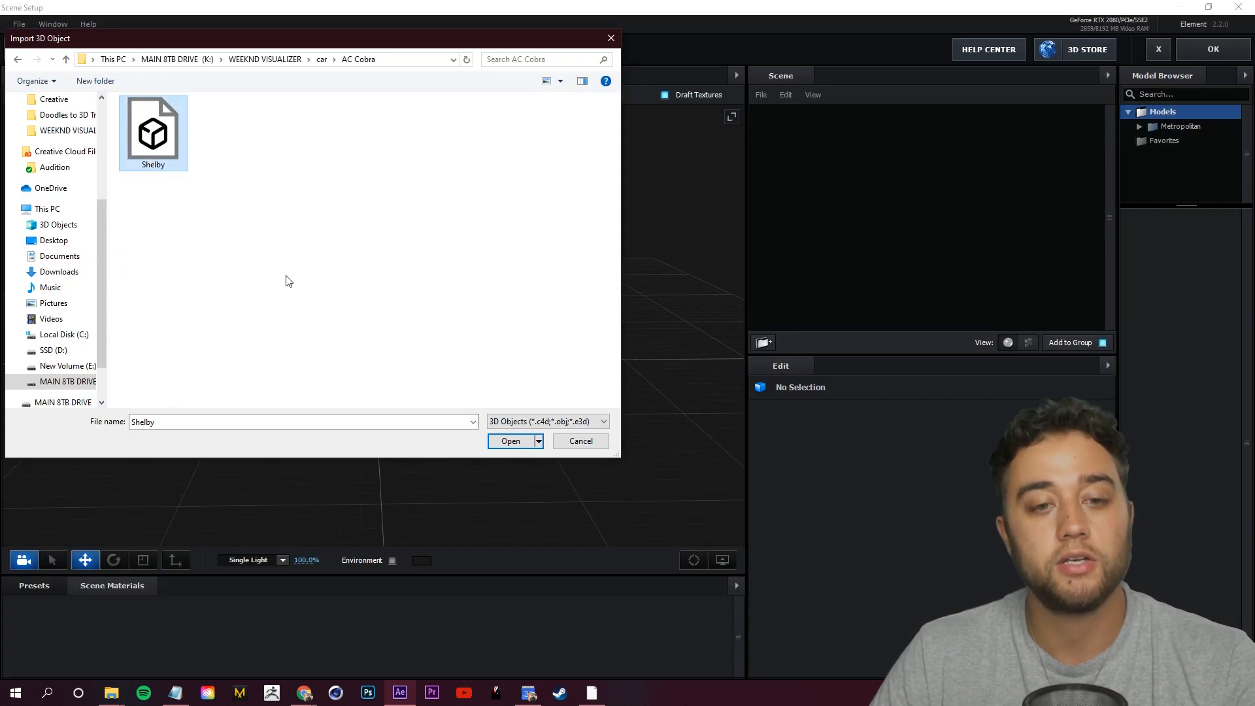
{"action": "left_click", "coordinate": [502, 441]}
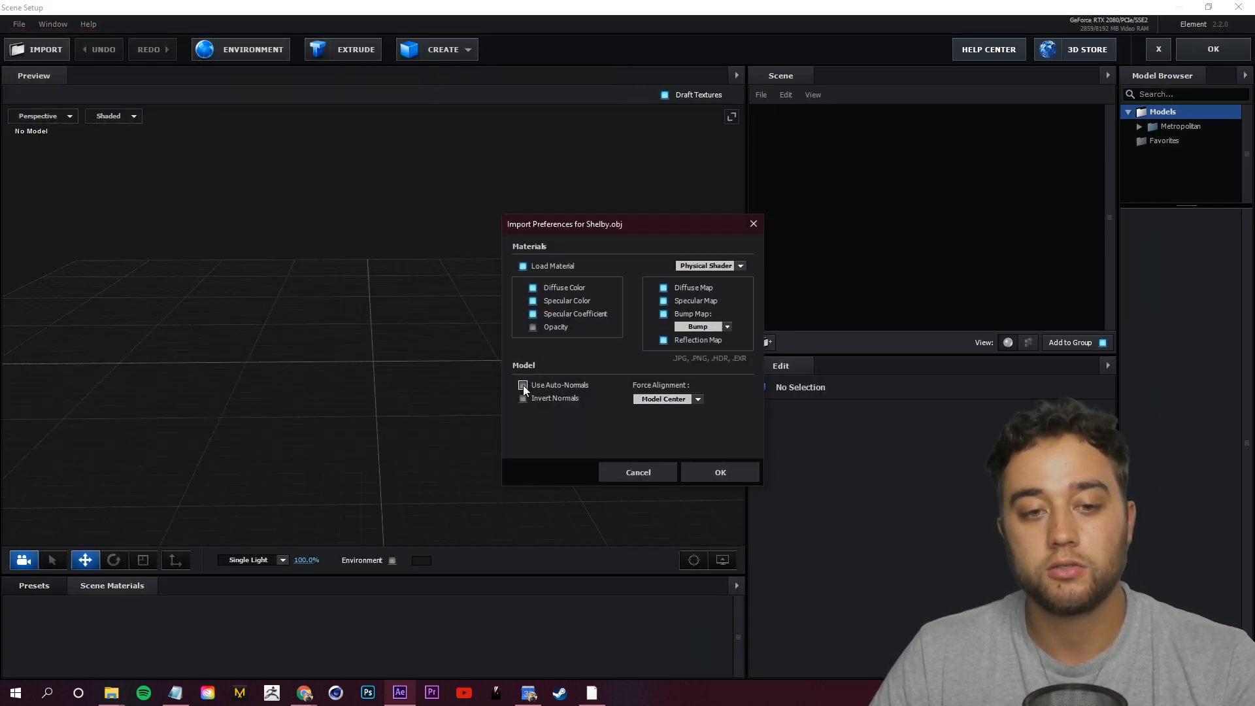
{"action": "left_click", "coordinate": [720, 472]}
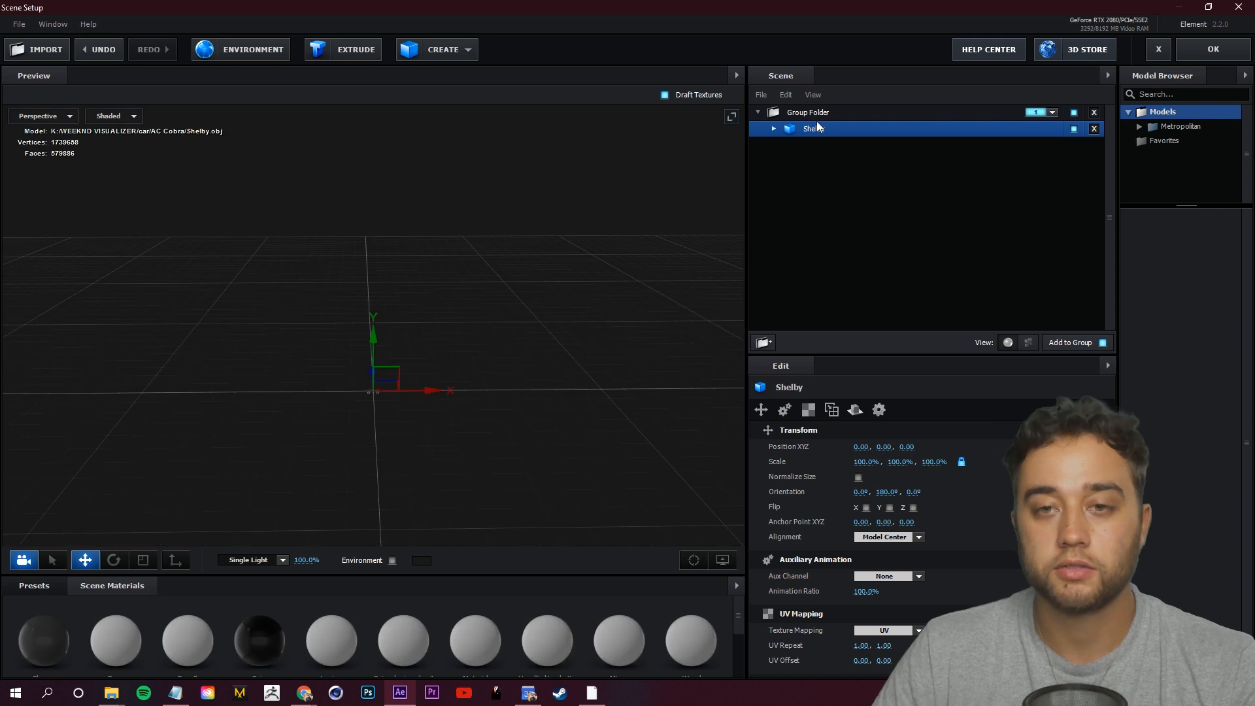
{"action": "left_click", "coordinate": [858, 478]}
{"action": "left_click_drag", "start_coordinate": [474, 476], "coordinate": [687, 432]}
Expand the Shelby model and examine its list of materials
{"action": "left_click", "coordinate": [774, 128]}
{"action": "scroll", "coordinate": [923, 268], "scroll_direction": "down", "scroll_amount": 5}
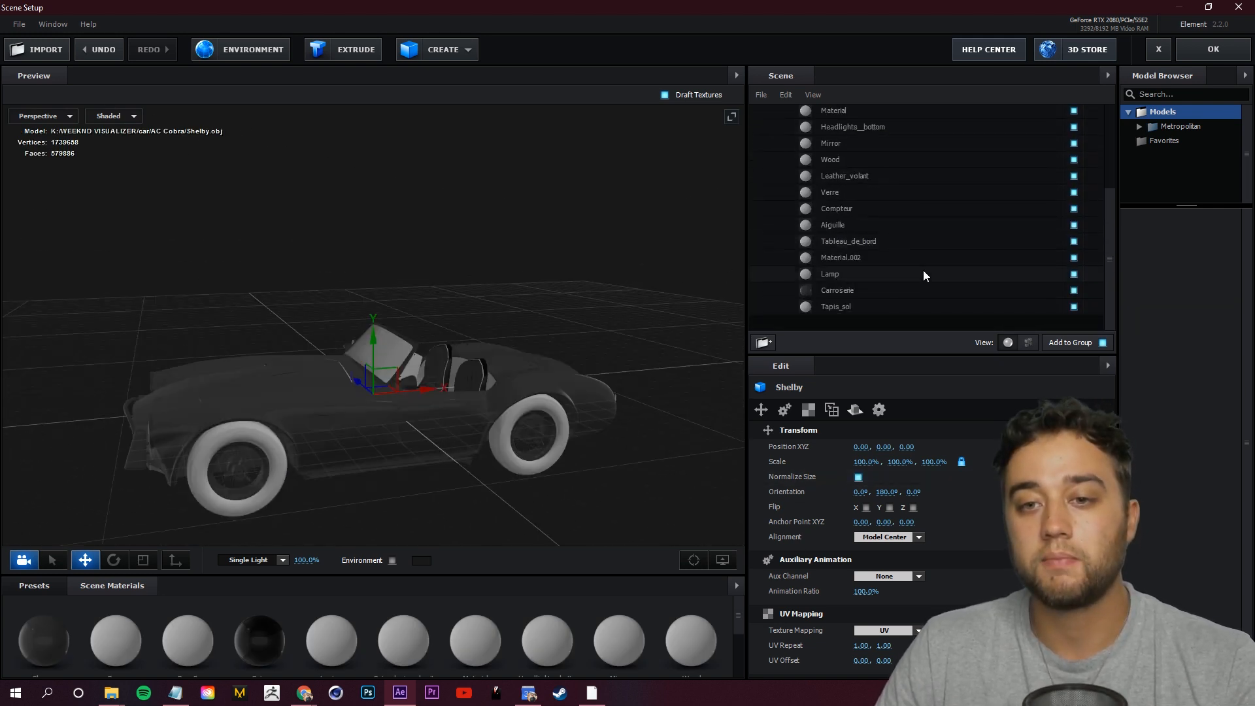
{"action": "scroll", "coordinate": [923, 251], "scroll_direction": "up", "scroll_amount": 5}
{"action": "scroll", "coordinate": [527, 317], "scroll_direction": "down", "scroll_amount": 5}
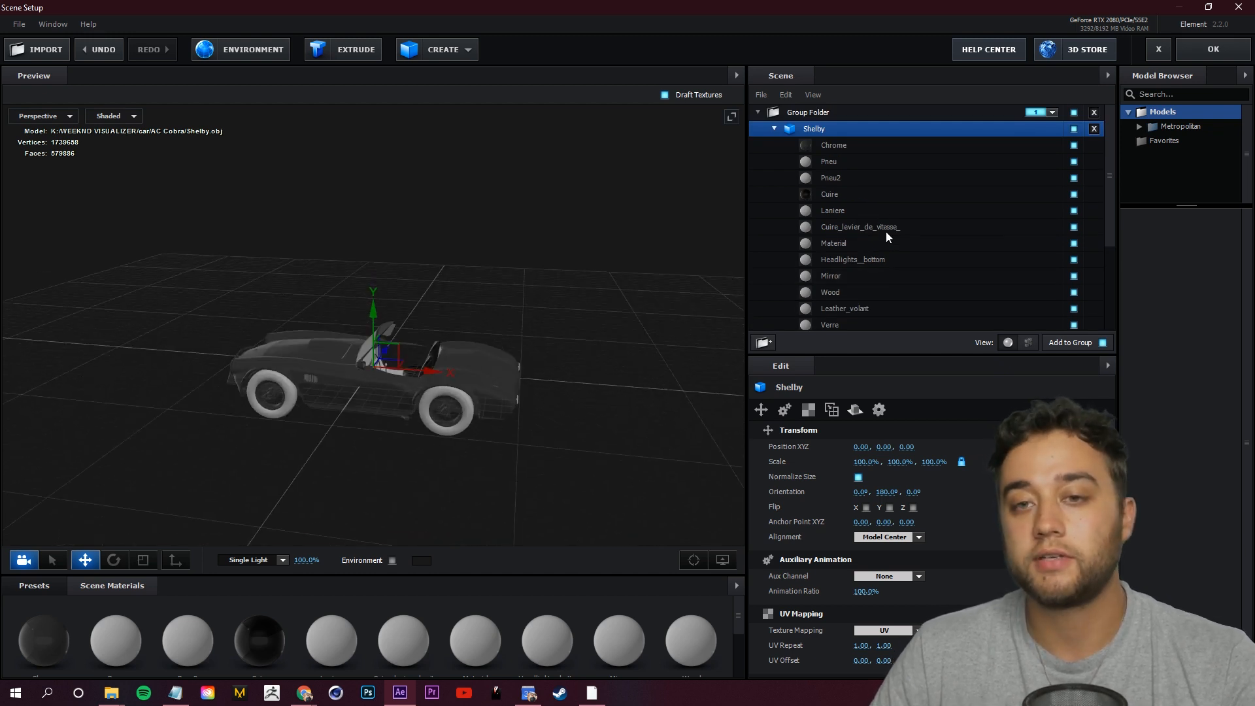
{"action": "scroll", "coordinate": [899, 204], "scroll_direction": "down", "scroll_amount": 5}
{"action": "scroll", "coordinate": [887, 267], "scroll_direction": "up", "scroll_amount": 5}
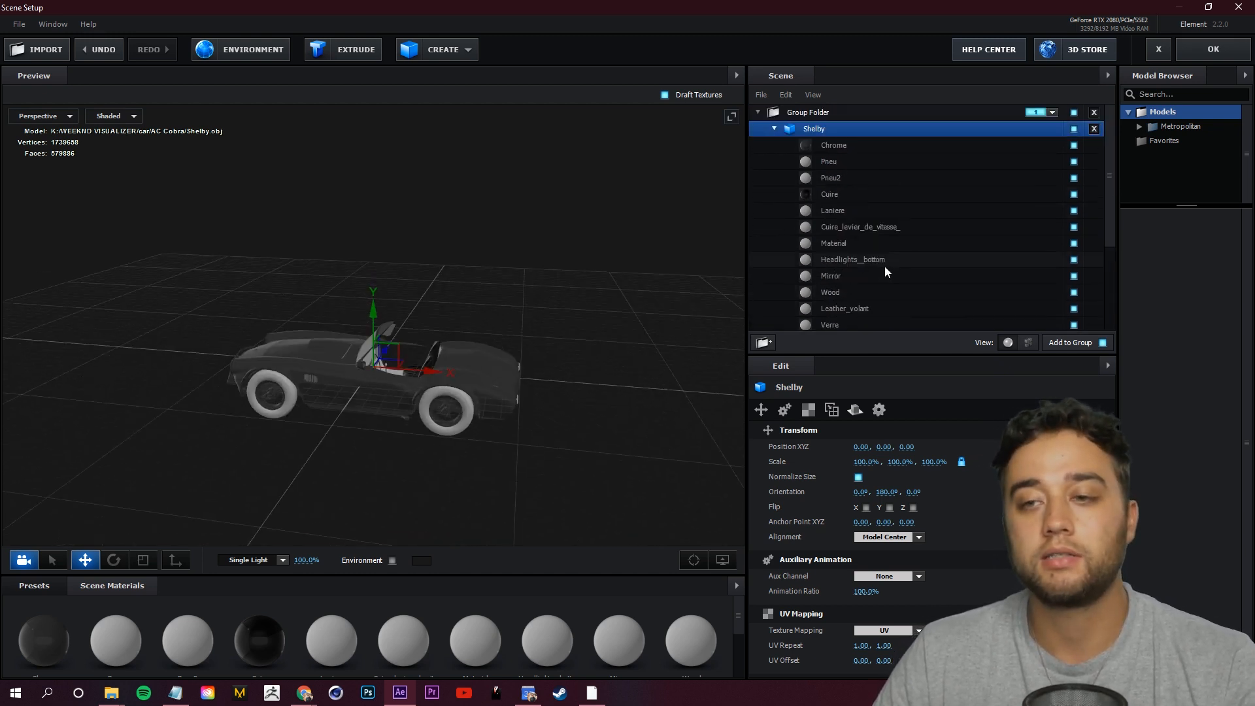
{"action": "scroll", "coordinate": [862, 265], "scroll_direction": "down", "scroll_amount": 5}
{"action": "scroll", "coordinate": [862, 266], "scroll_direction": "up", "scroll_amount": 3}
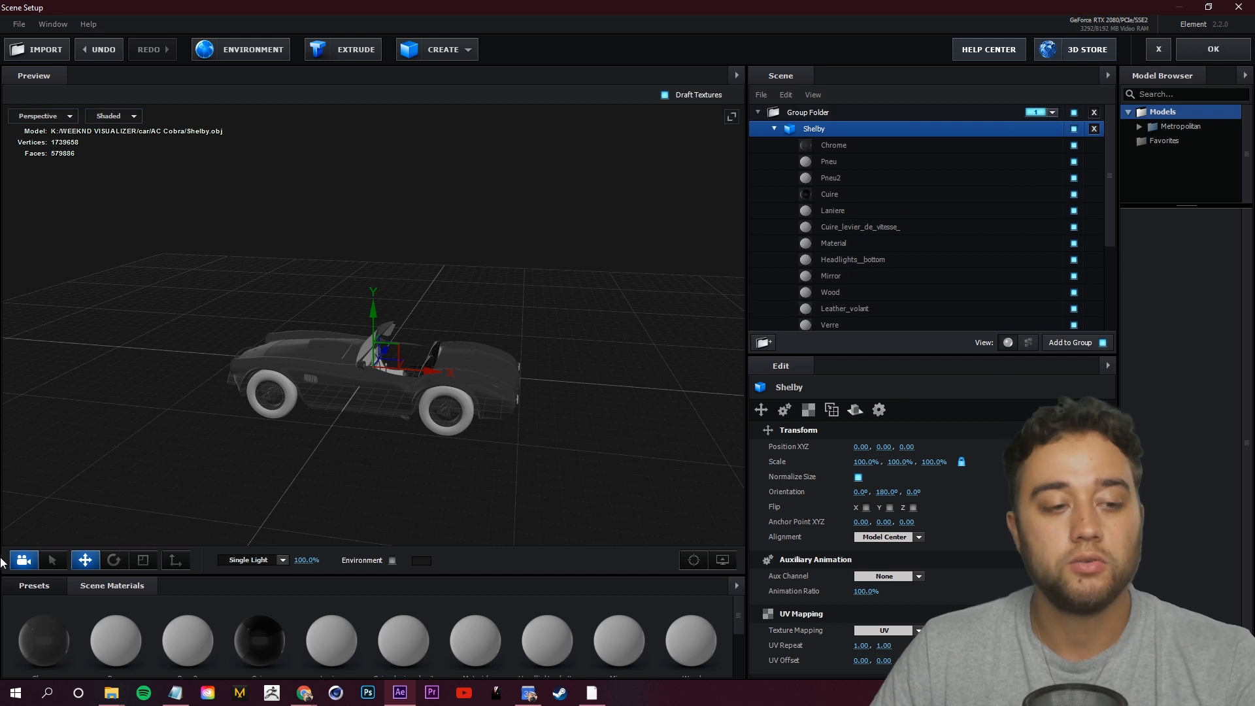
Assign the Pro_Shaders fabric_01 material to the Pneu and Pneu2 tires and the translucent gummy material to the car body
{"action": "left_click", "coordinate": [28, 591]}
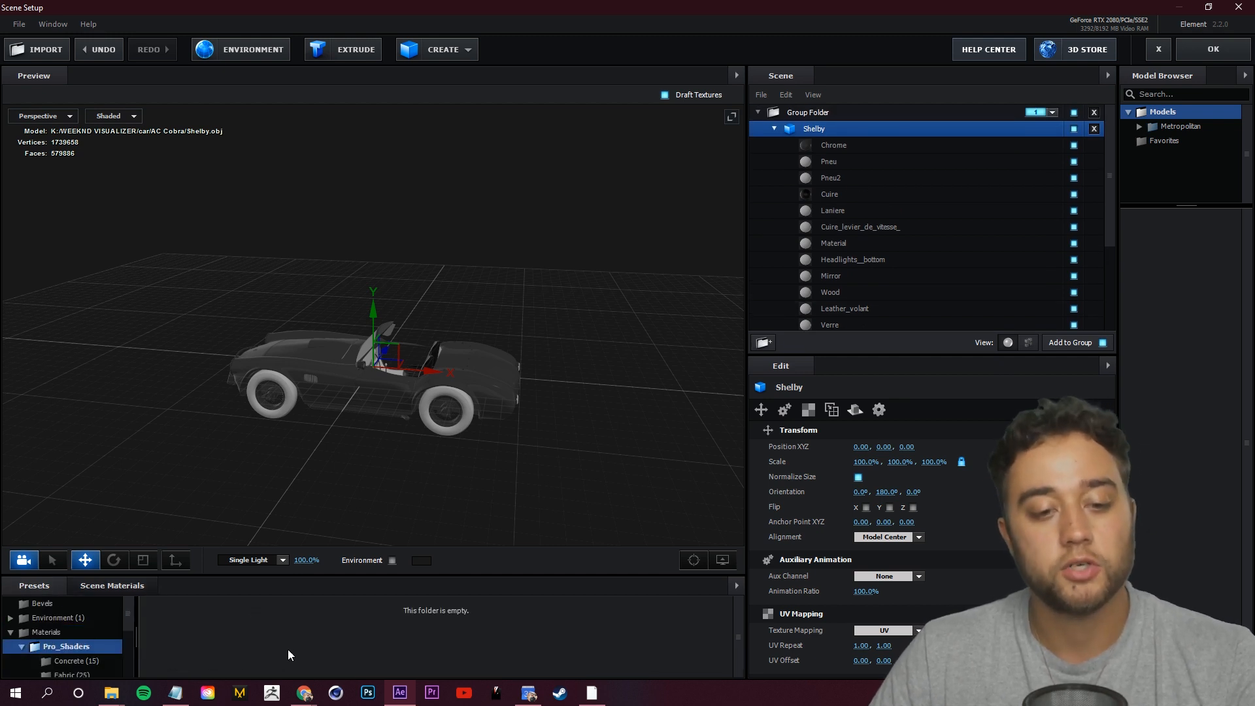
{"action": "left_click", "coordinate": [88, 669]}
{"action": "scroll", "coordinate": [93, 650], "scroll_direction": "down", "scroll_amount": 2}
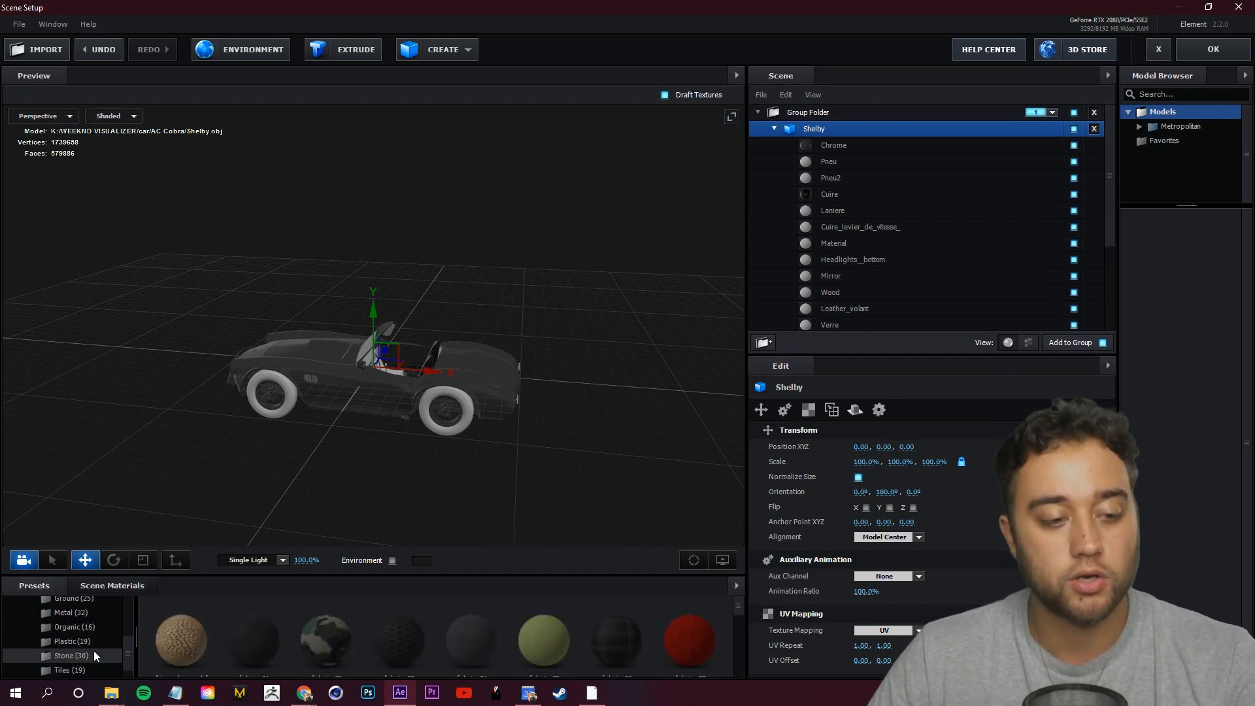
{"action": "scroll", "coordinate": [102, 650], "scroll_direction": "down", "scroll_amount": 1}
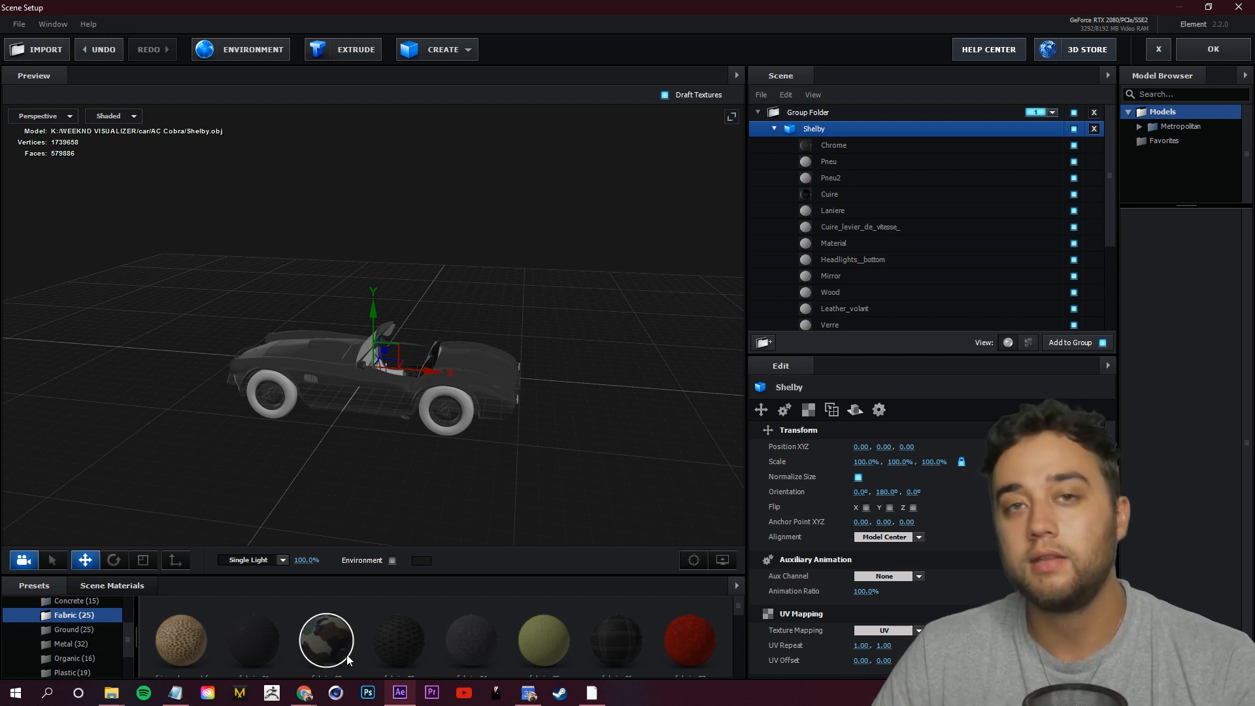
{"action": "left_click_drag", "start_coordinate": [300, 391], "coordinate": [511, 399]}
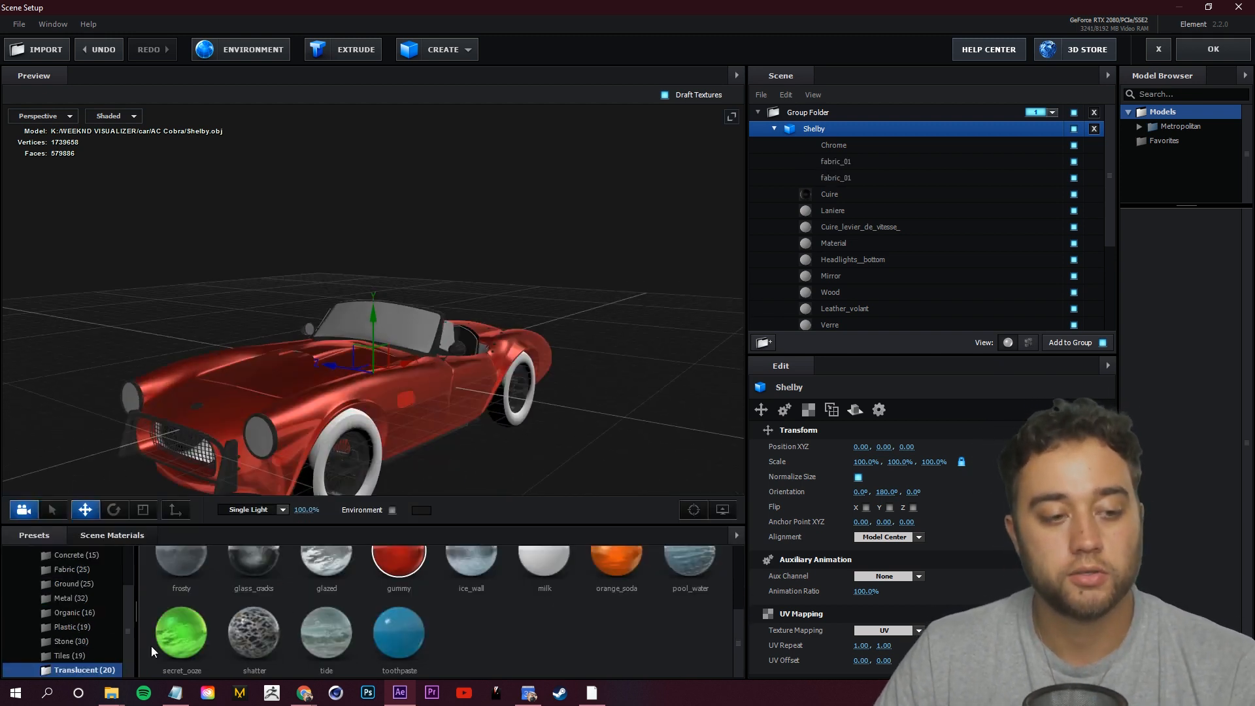
{"action": "key", "text": "ctrl+z"}
{"action": "left_click_drag", "start_coordinate": [382, 572], "coordinate": [277, 378]}
{"action": "left_click_drag", "start_coordinate": [562, 425], "coordinate": [308, 366]}
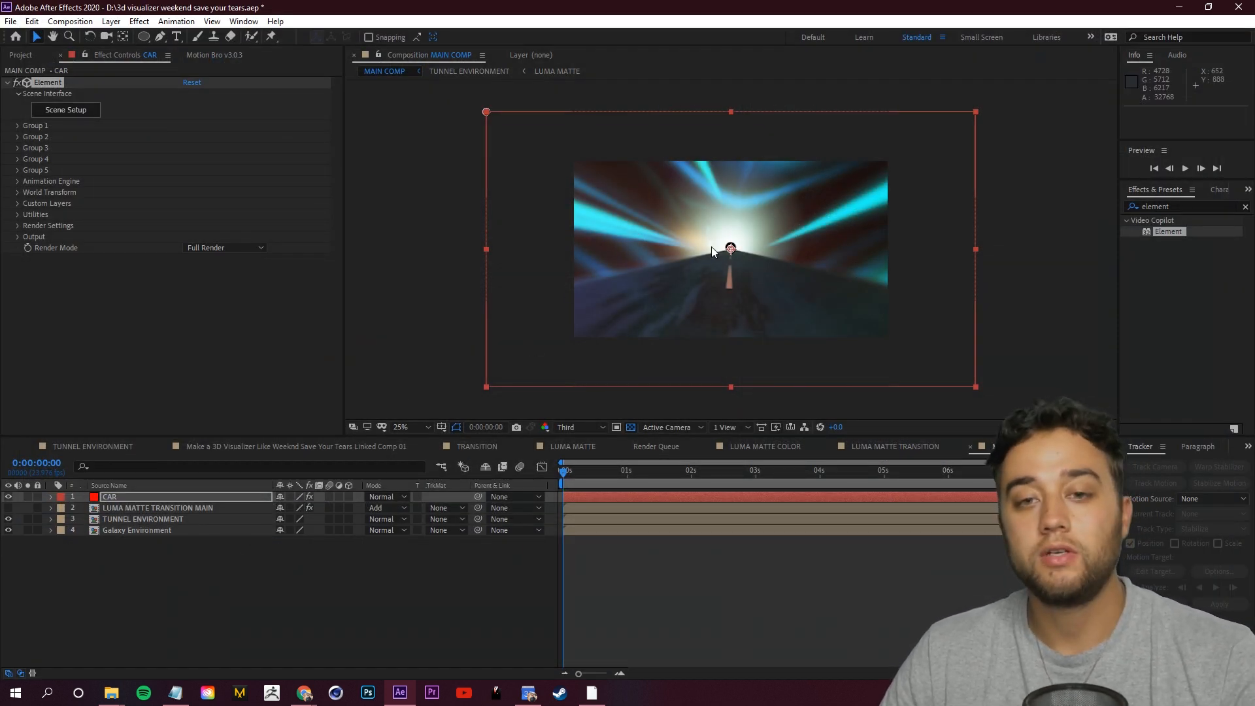
Create a group null for Group 1 of the CAR layer's Element effect
{"action": "key", "text": "period"}
{"action": "key", "text": "period"}
{"action": "key", "text": "comma"}
{"action": "key", "text": "comma"}
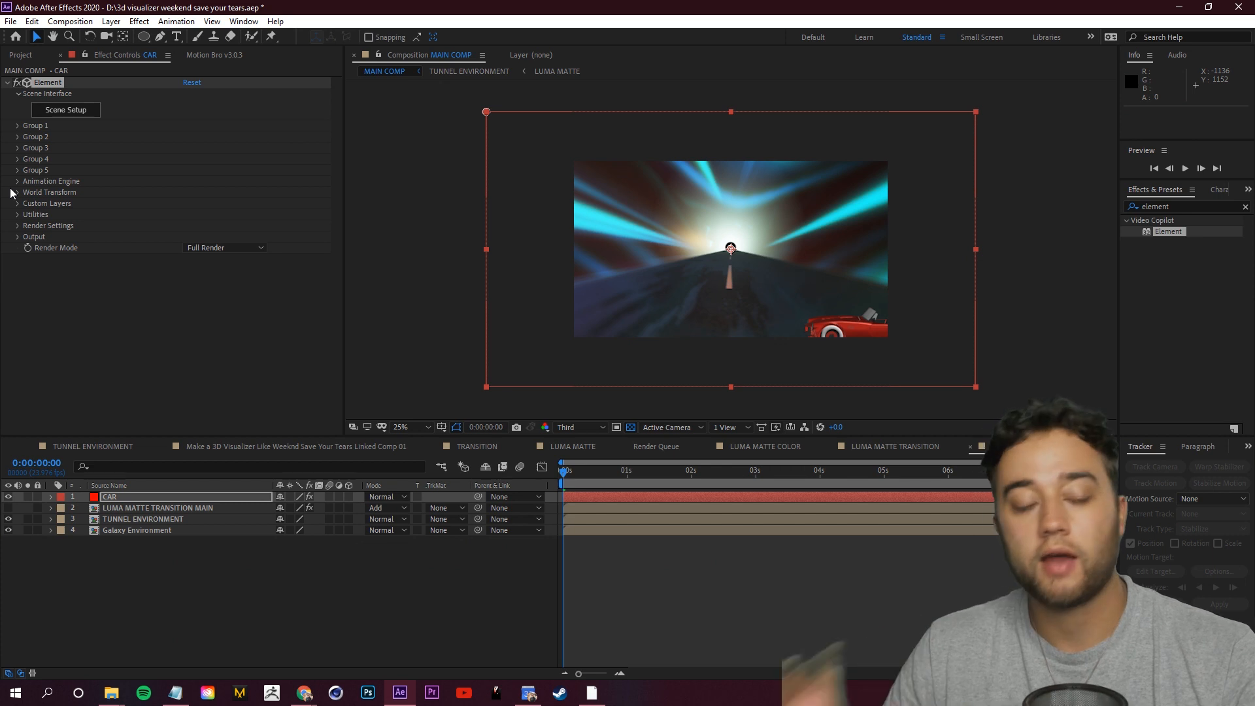
{"action": "left_click", "coordinate": [17, 125]}
{"action": "left_click", "coordinate": [29, 181]}
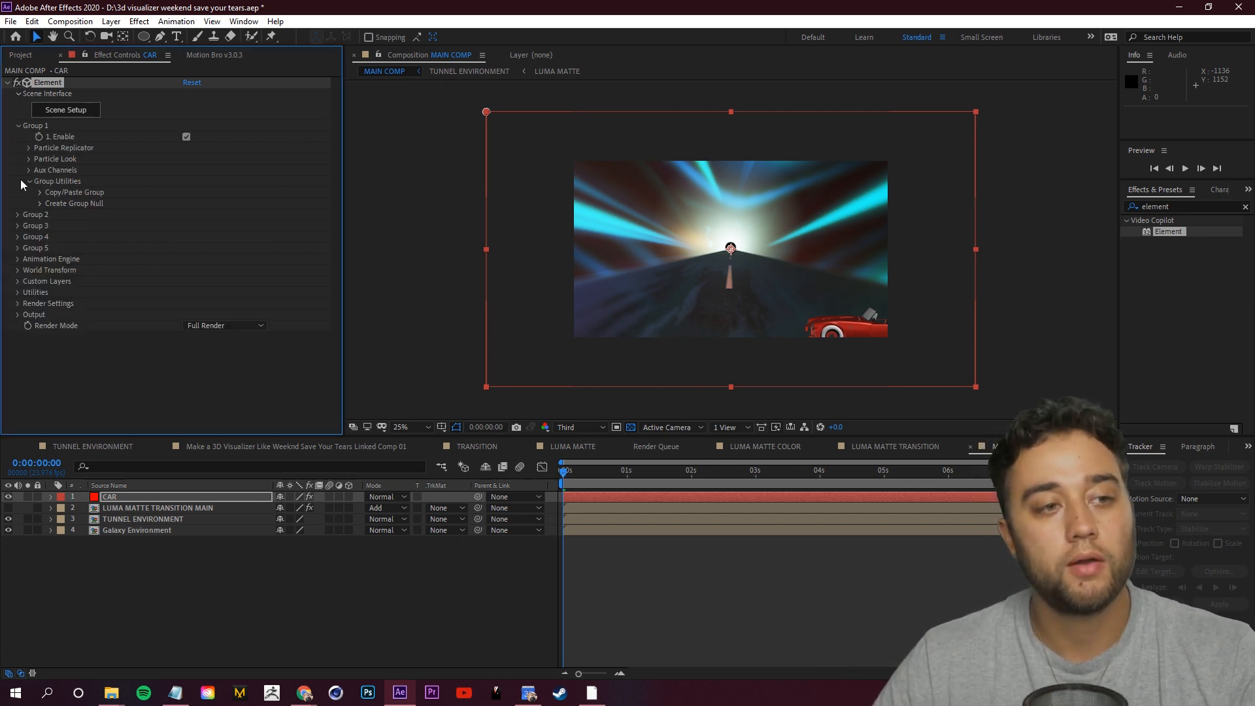
{"action": "left_click", "coordinate": [39, 203]}
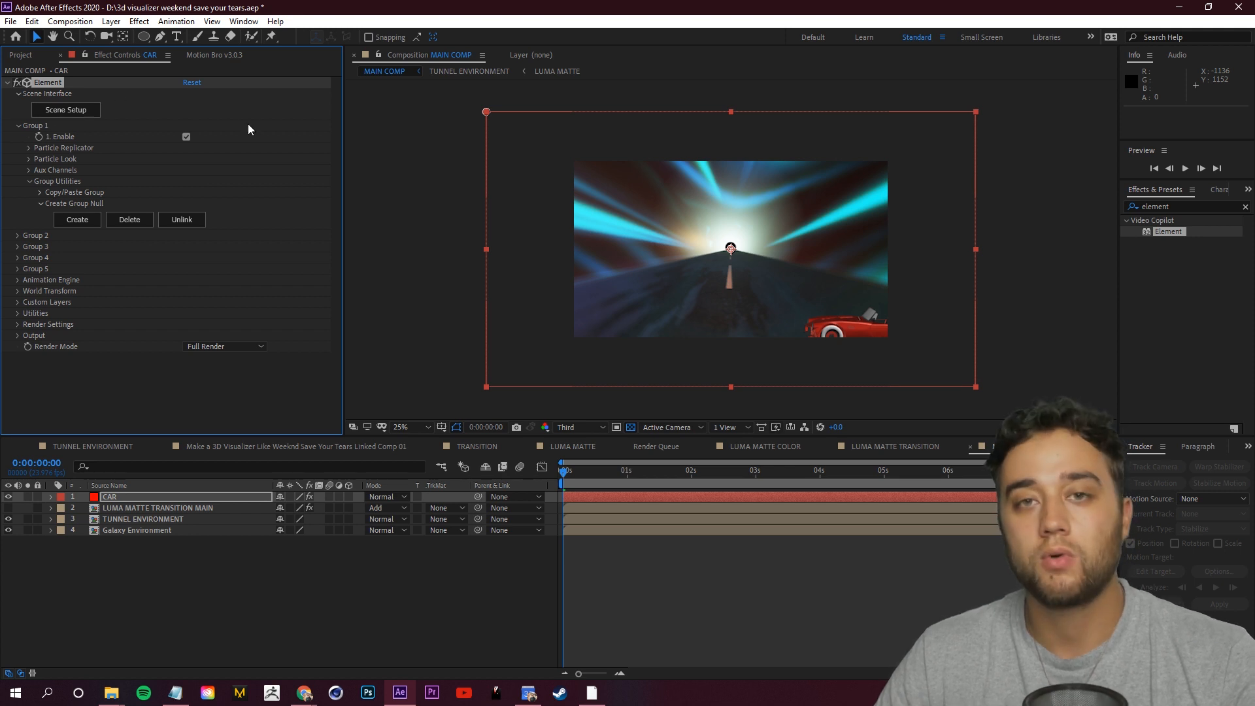
{"action": "left_click", "coordinate": [66, 225]}
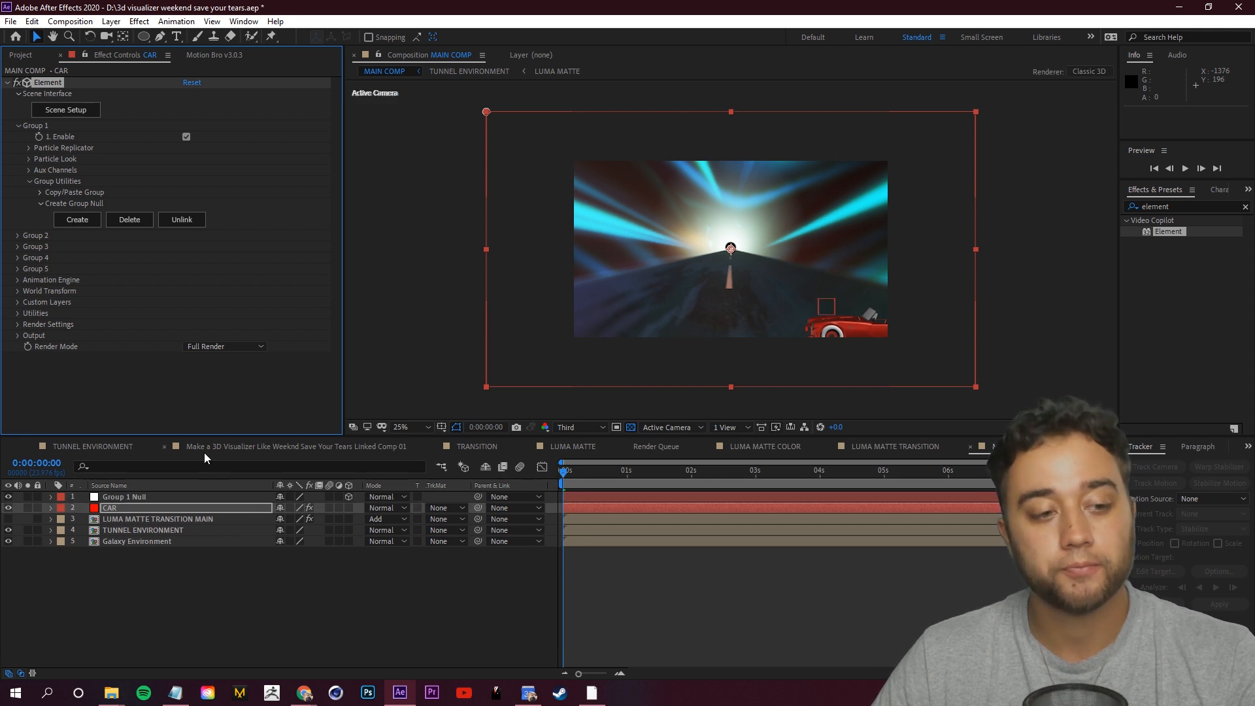
Move and rotate Group 1 Null so the car sits centered on the road facing the tunnel, and preview it
{"action": "left_click", "coordinate": [132, 498]}
{"action": "left_click_drag", "start_coordinate": [824, 306], "coordinate": [768, 250]}
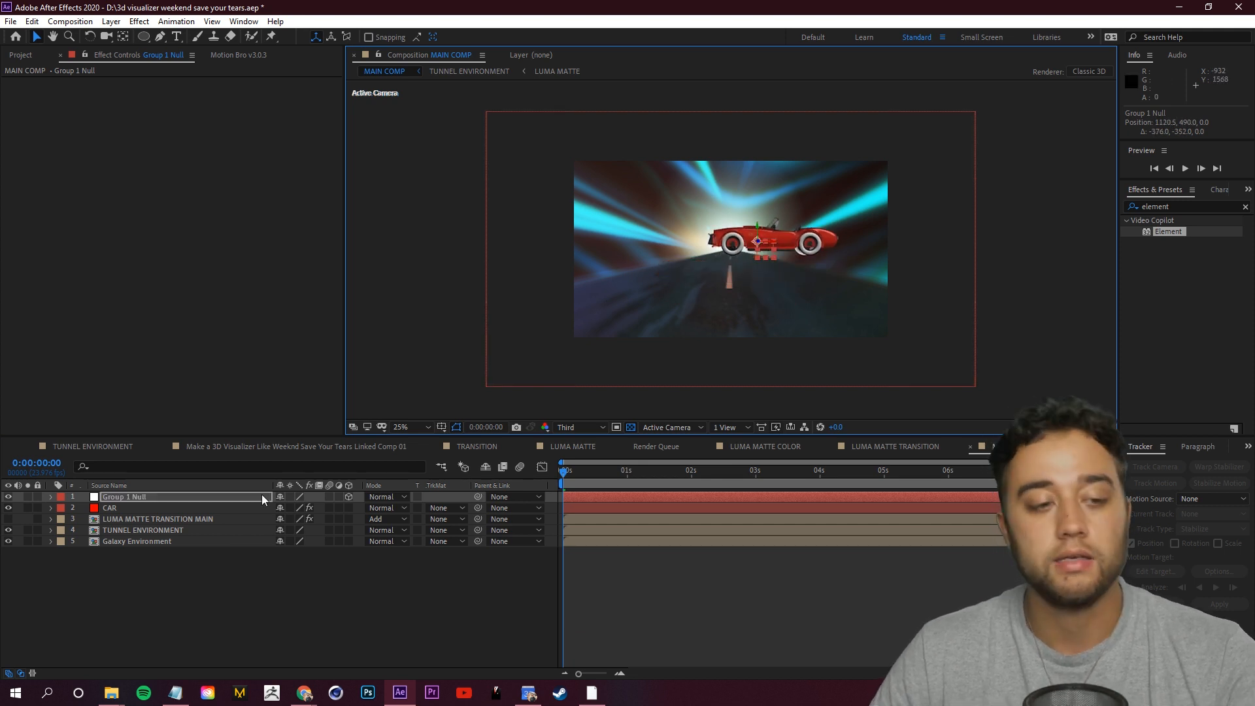
{"action": "left_click", "coordinate": [51, 497]}
{"action": "left_click", "coordinate": [63, 509]}
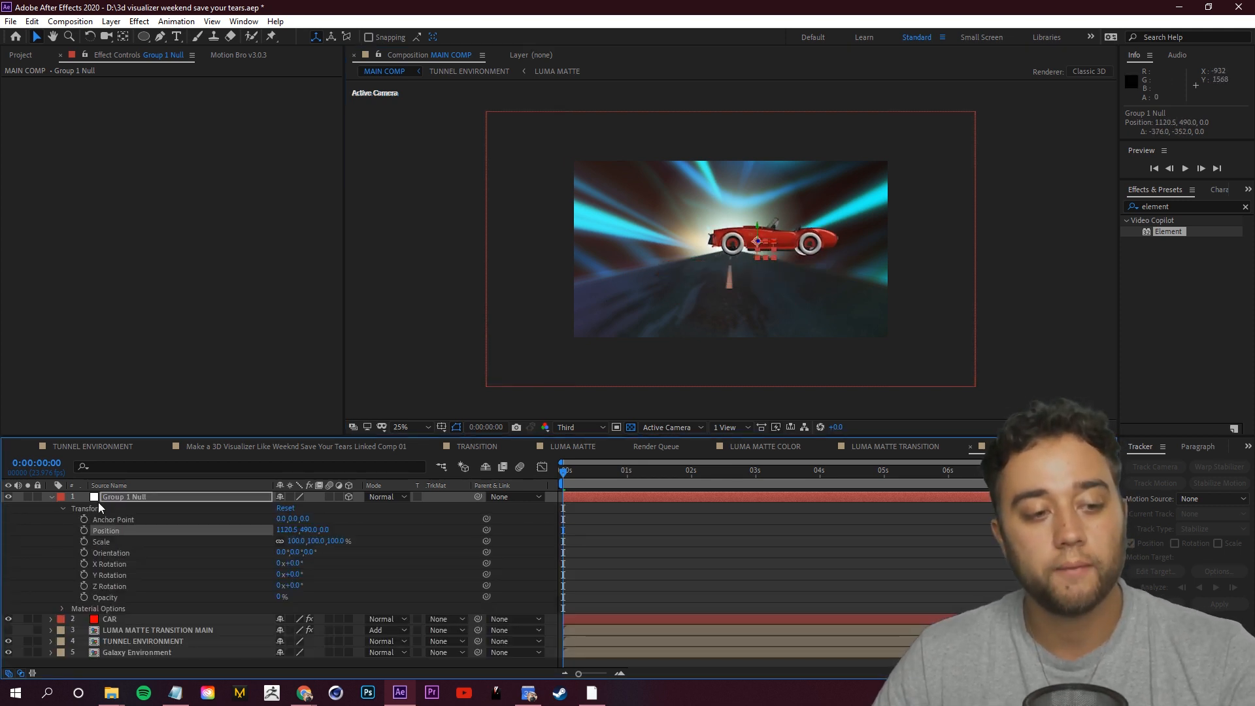
{"action": "left_click_drag", "start_coordinate": [295, 552], "coordinate": [178, 525]}
{"action": "key", "text": "ctrl+z"}
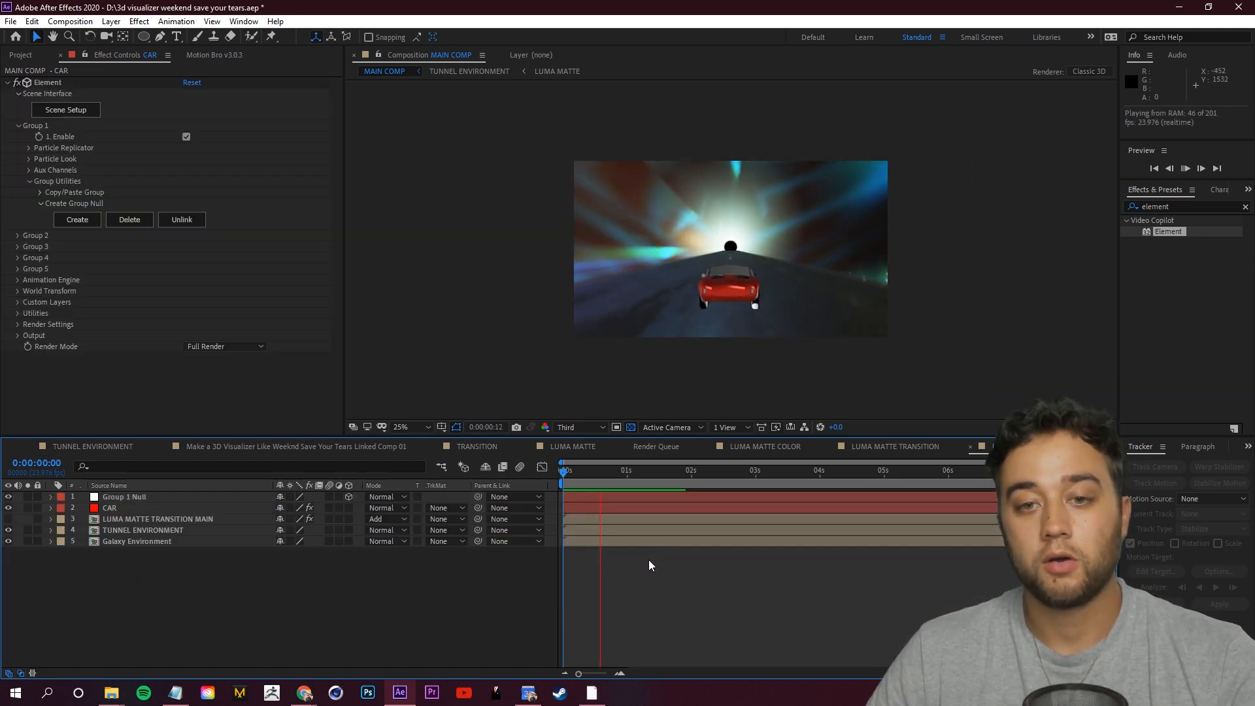
{"action": "key", "text": "space"}
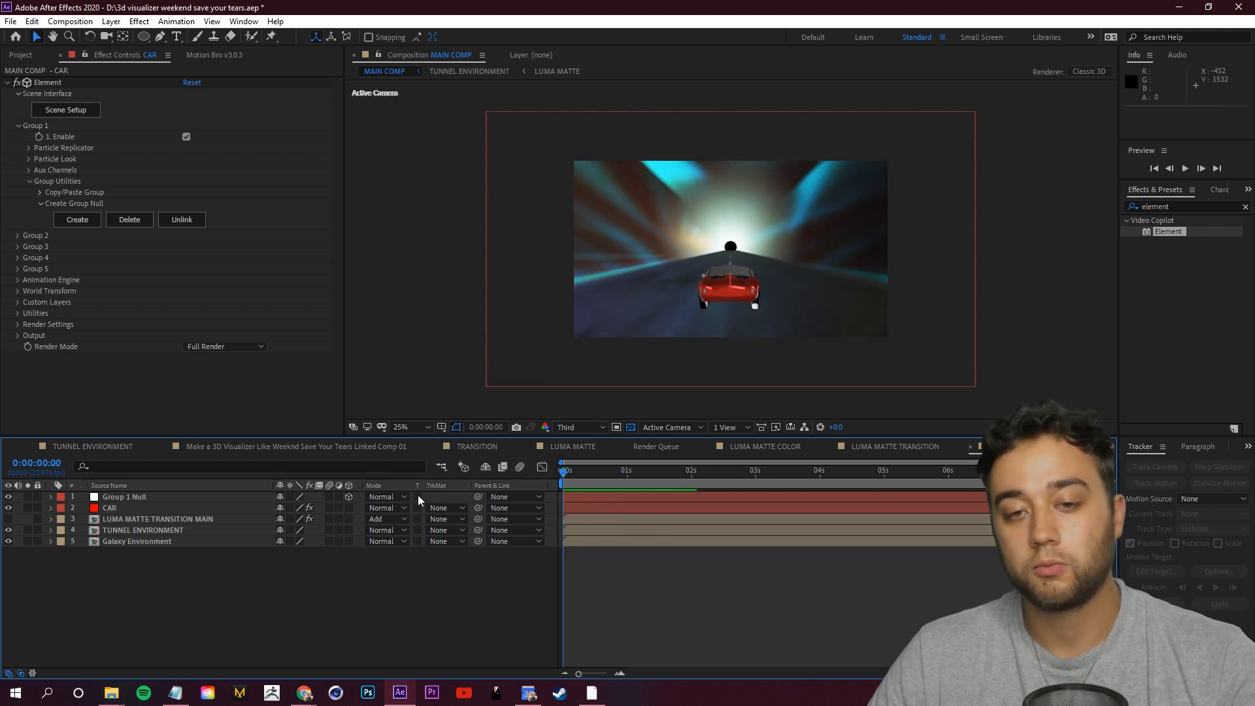
Cut CAR and Group 1 Null from MAIN COMP, paste them into TUNNEL ENVIRONMENT, and place them between Camera 1 and 3d Road
{"action": "left_click", "coordinate": [114, 508]}
{"action": "left_click", "coordinate": [120, 498], "text": "shift"}
{"action": "key", "text": "ctrl+x"}
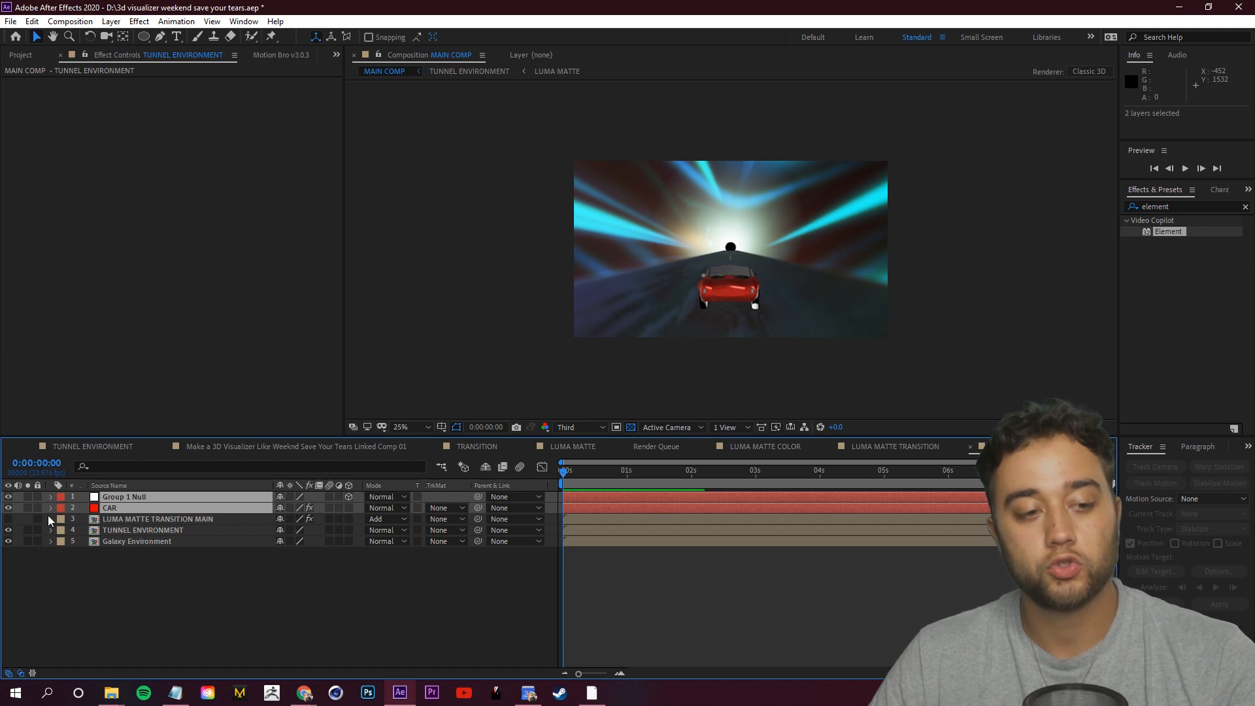
{"action": "double_click", "coordinate": [119, 508]}
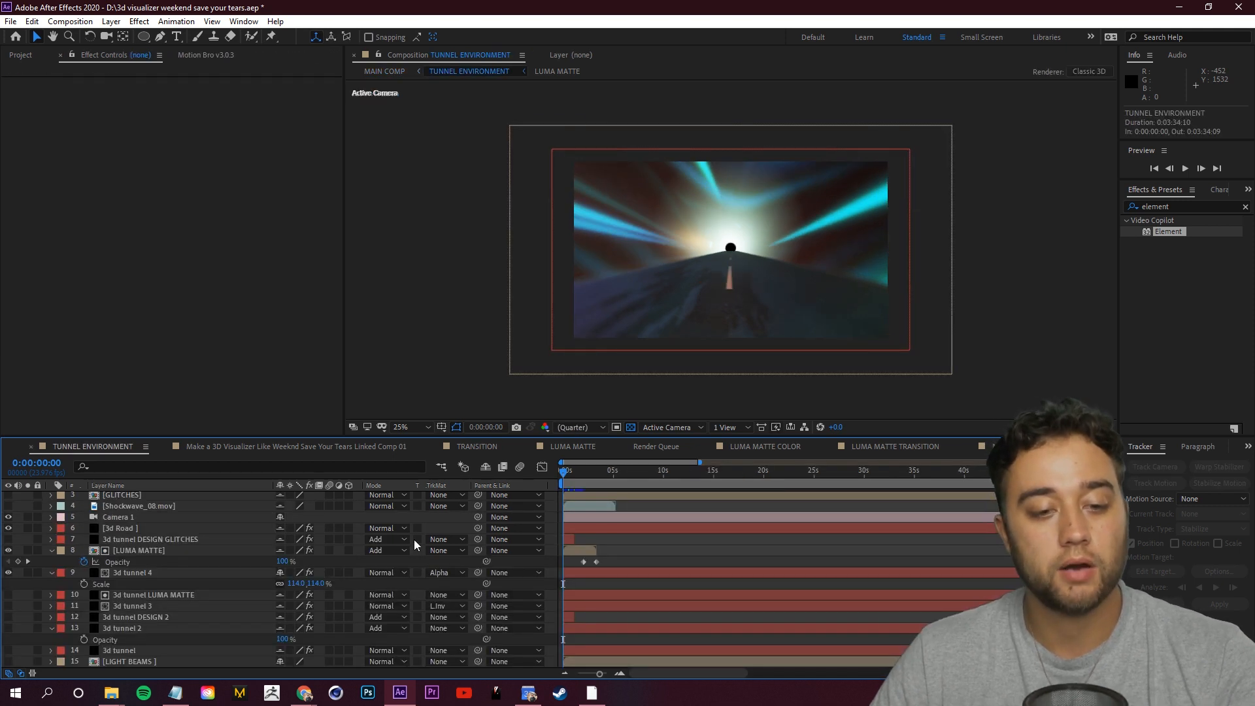
{"action": "key", "text": "ctrl+v"}
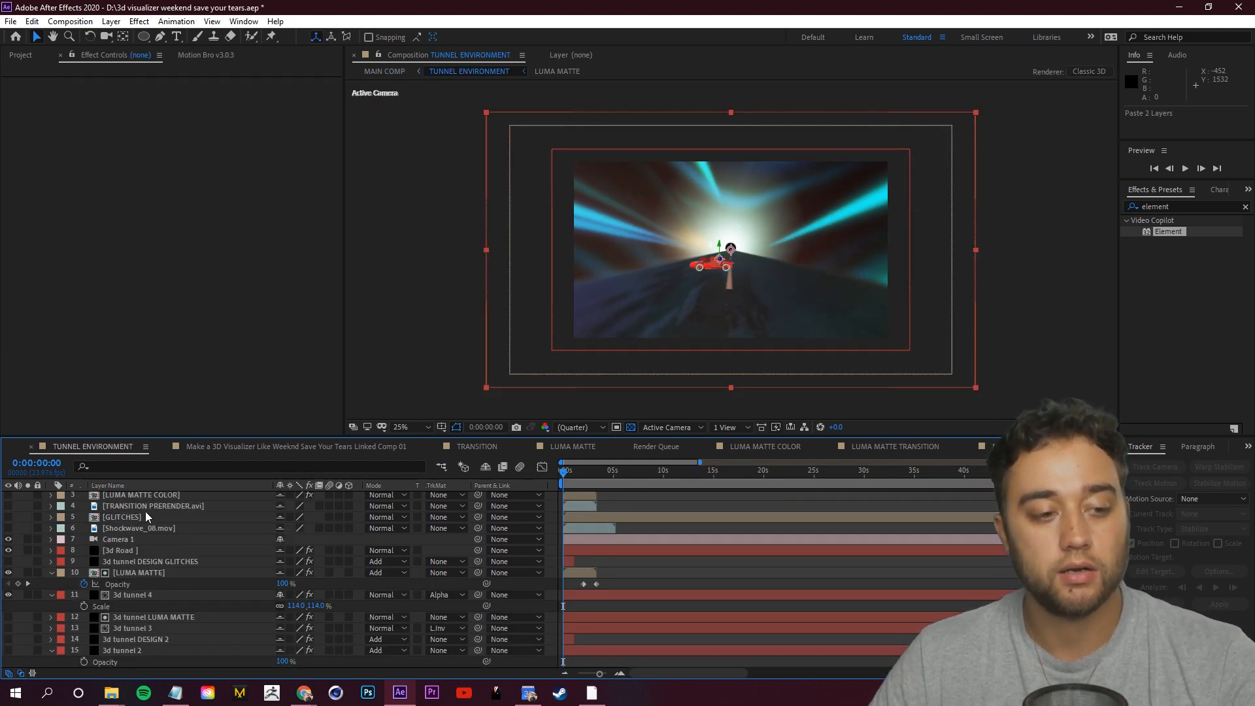
{"action": "scroll", "coordinate": [145, 511], "scroll_direction": "up", "scroll_amount": 2}
{"action": "left_click_drag", "start_coordinate": [145, 505], "coordinate": [163, 567]}
Scrub and play TUNNEL ENVIRONMENT to check how the car moves relative to the road
{"action": "left_click_drag", "start_coordinate": [565, 473], "coordinate": [579, 494]}
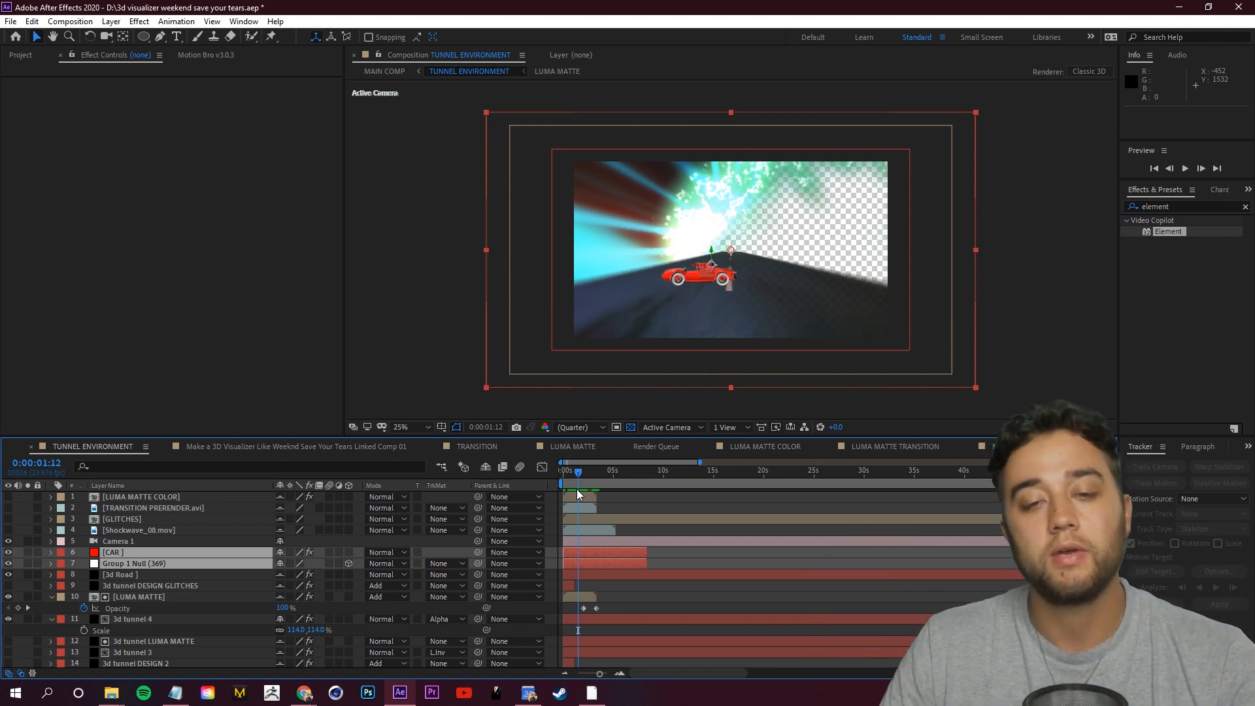
{"action": "key", "text": "space"}
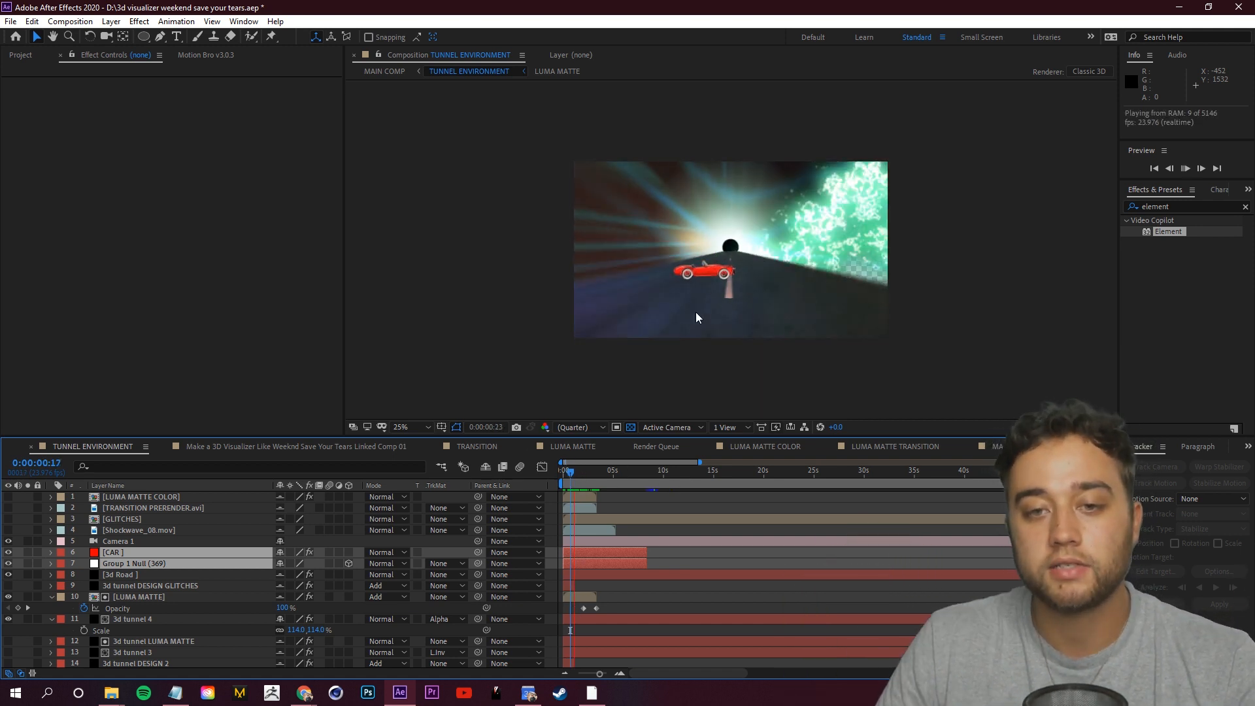
{"action": "key", "text": "space"}
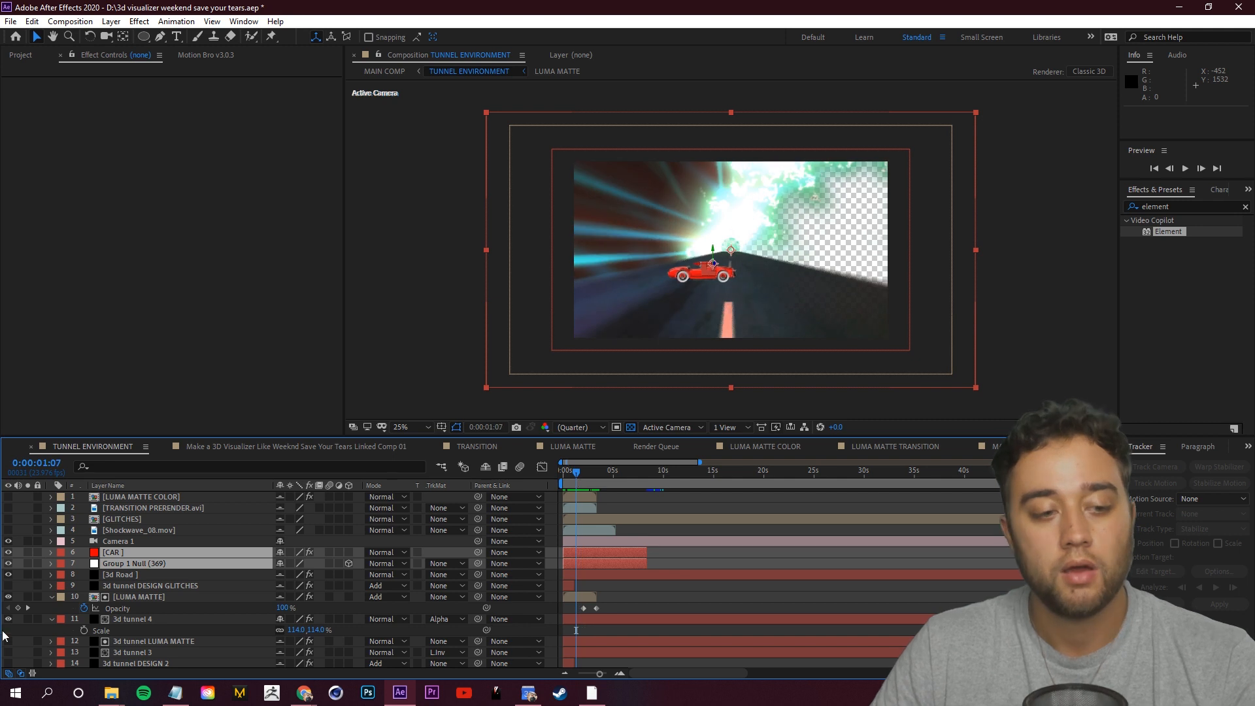
Keyframe the car null's Position from 4366.5, 670.0, 47.0 at 0:00:00:00, repositioning the car on the road at about 0:00:01:06
{"action": "left_click", "coordinate": [140, 564]}
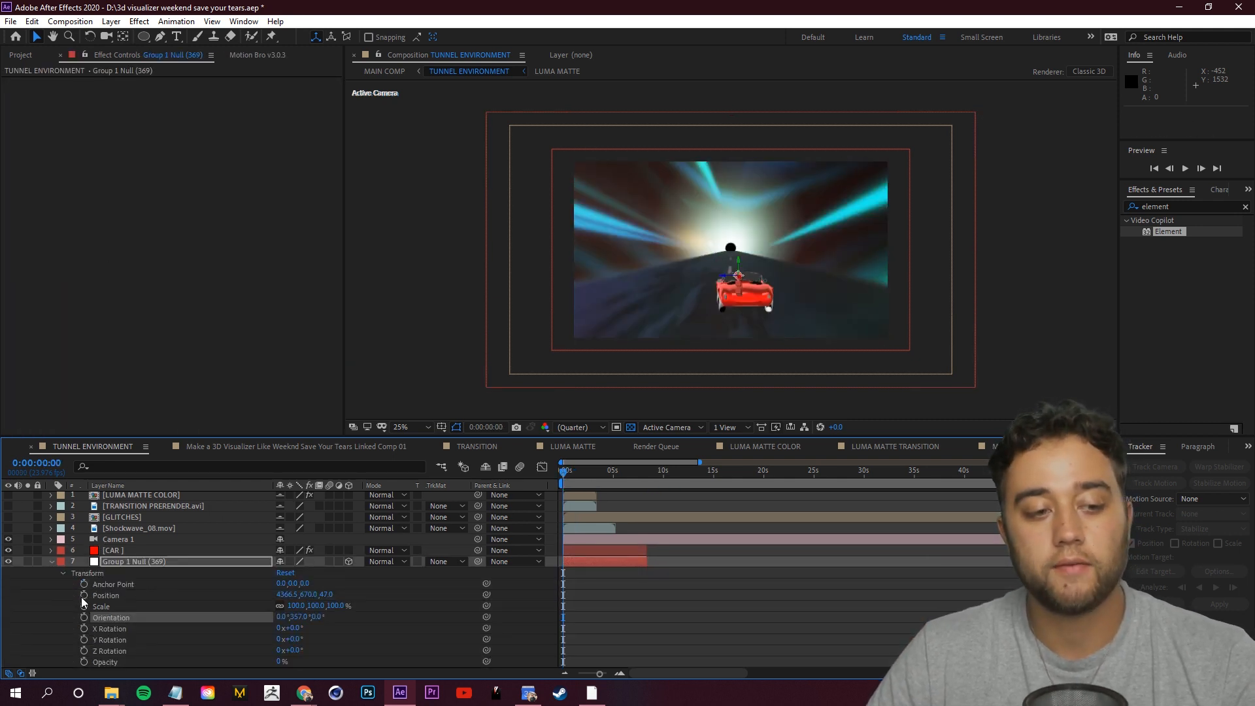
{"action": "left_click", "coordinate": [84, 595]}
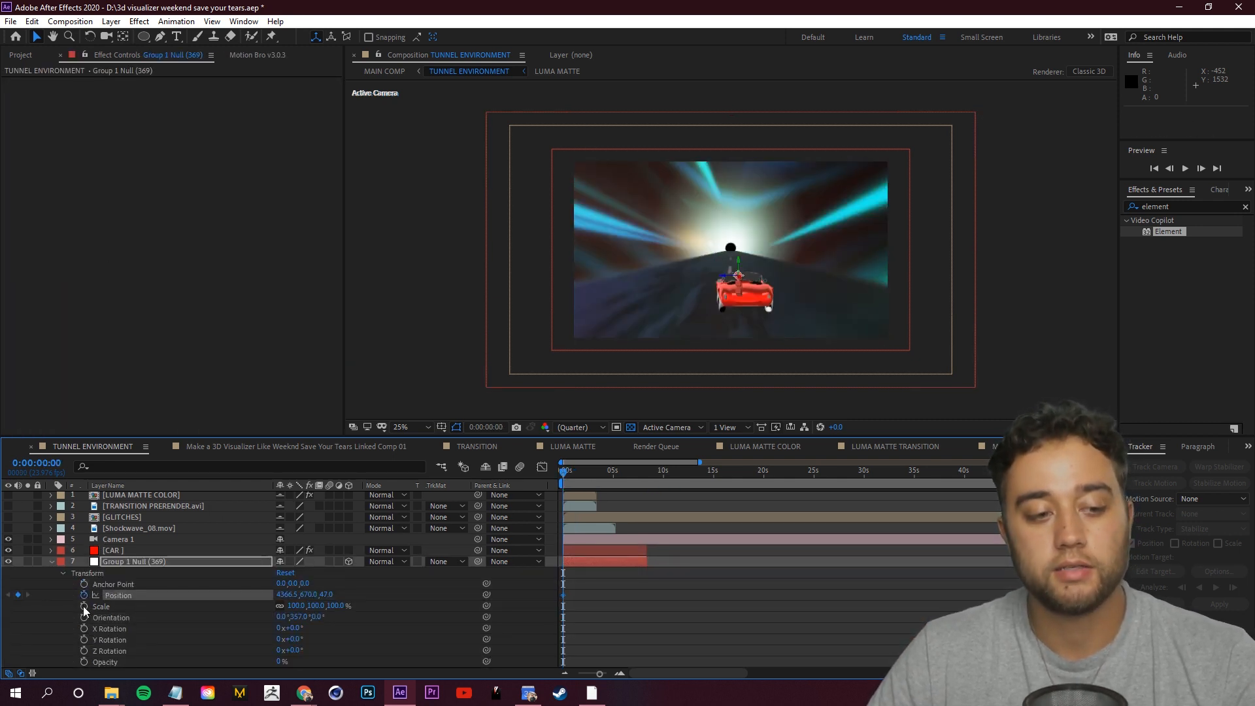
{"action": "left_click_drag", "start_coordinate": [567, 474], "coordinate": [578, 478]}
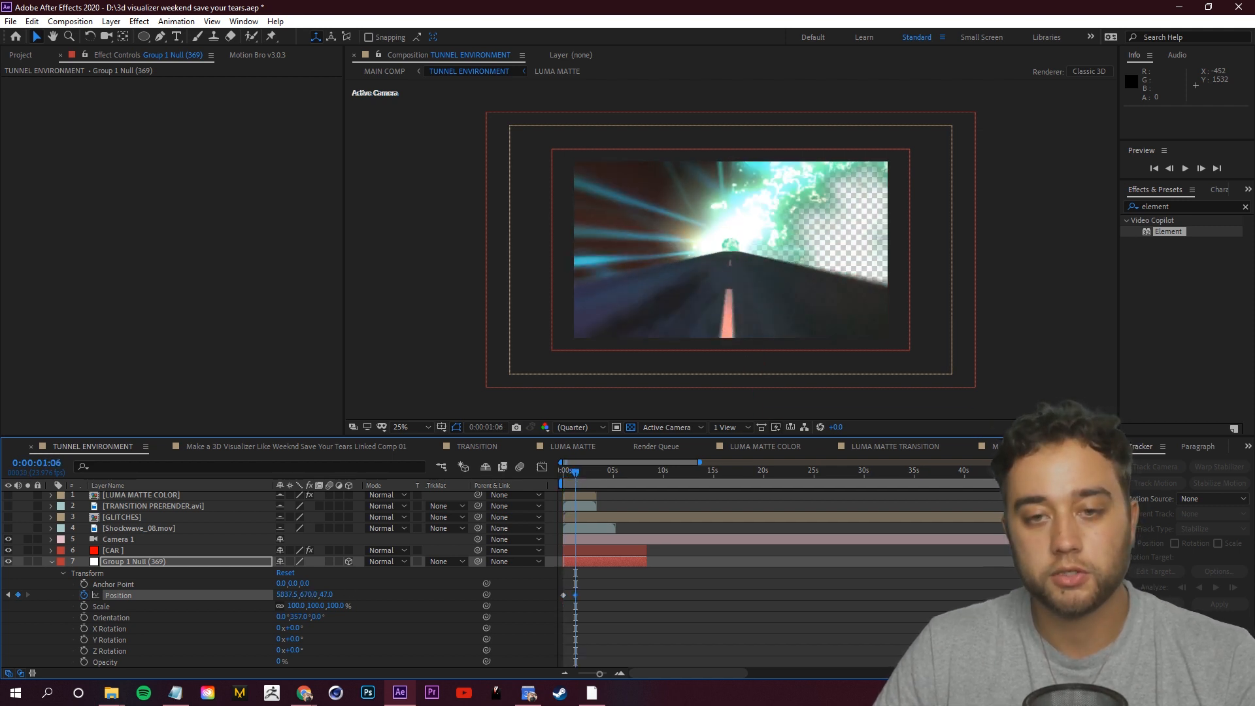
{"action": "left_click_drag", "start_coordinate": [294, 604], "coordinate": [4, 586]}
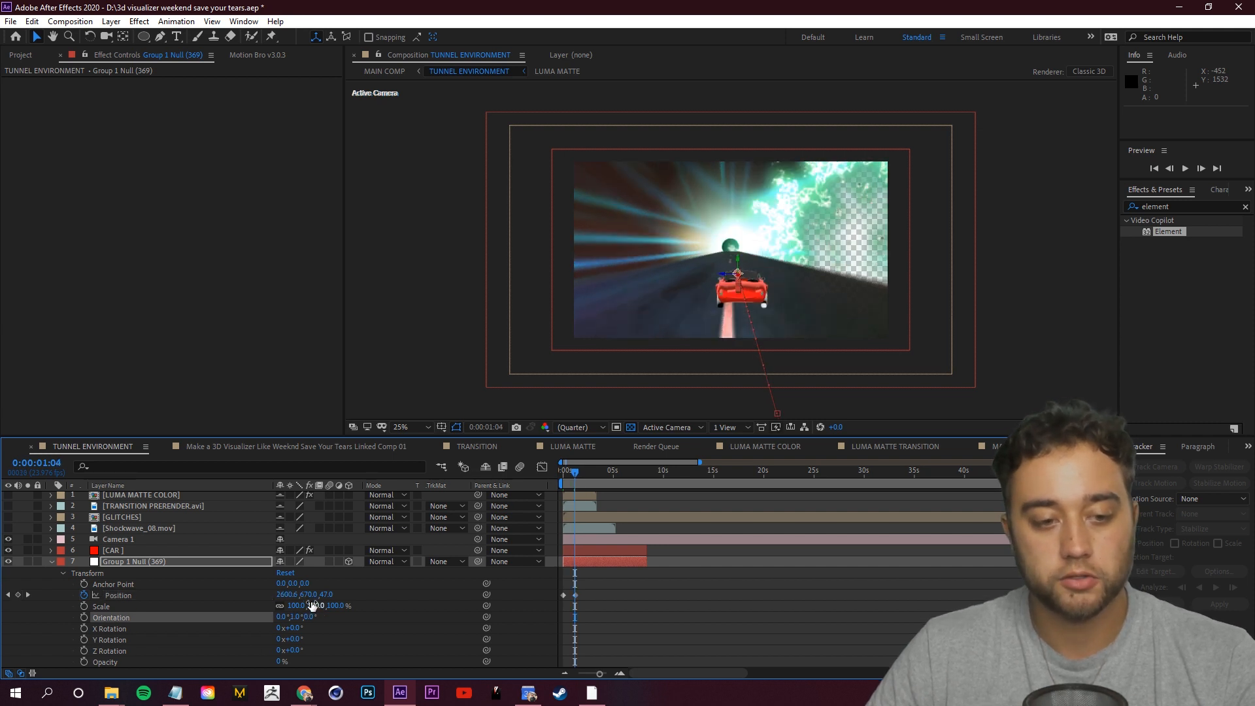
Set the car null's Scale to 180% and preview the drive down the road from the start
{"action": "left_click_drag", "start_coordinate": [295, 606], "coordinate": [373, 609]}
{"action": "key", "text": "space"}
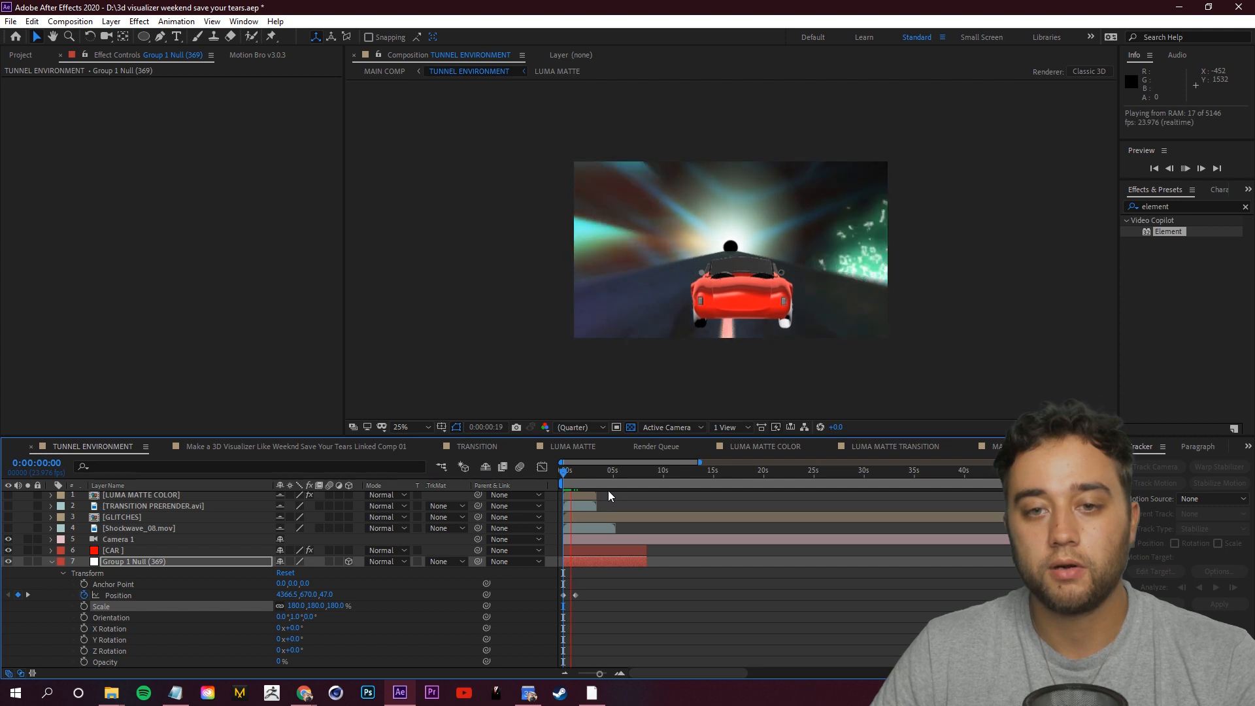
{"action": "key", "text": "space"}
{"action": "key", "text": "space"}
{"action": "left_click_drag", "start_coordinate": [577, 472], "coordinate": [563, 462]}
{"action": "key", "text": "space"}
Duplicate Camera 1, rename the copy angle 2, and hide the original camera
{"action": "left_click", "coordinate": [167, 543]}
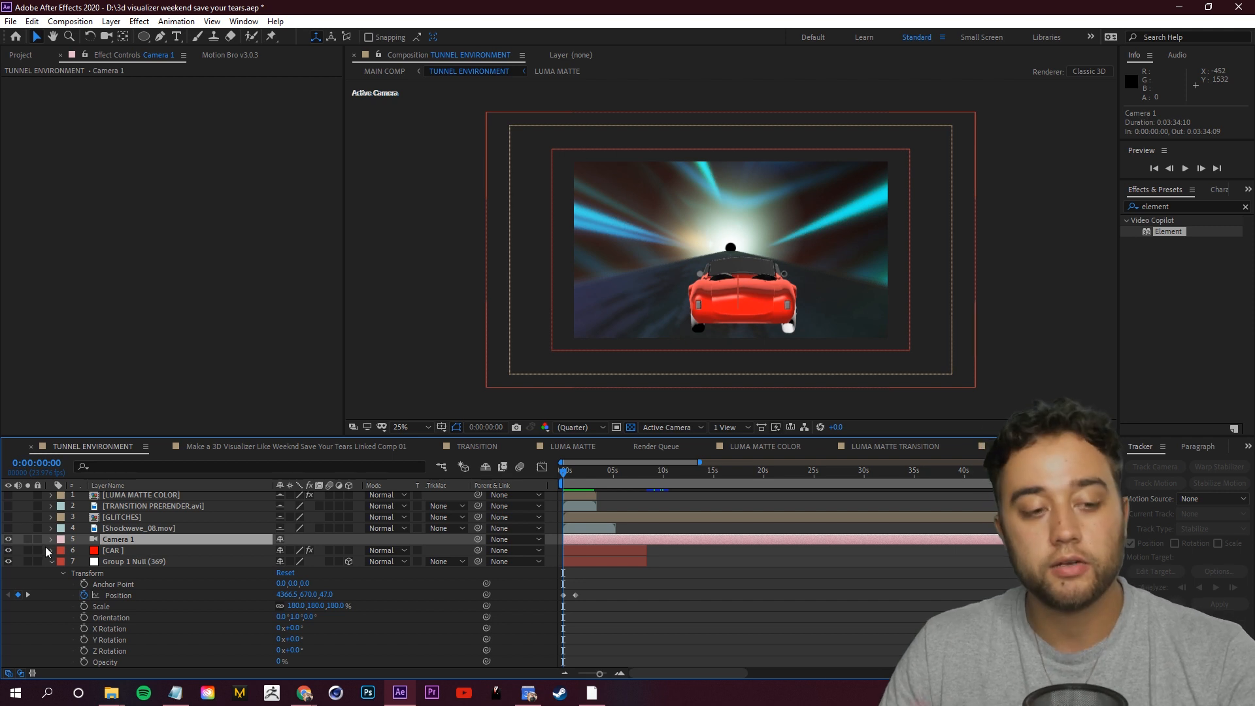
{"action": "key", "text": "ctrl+d"}
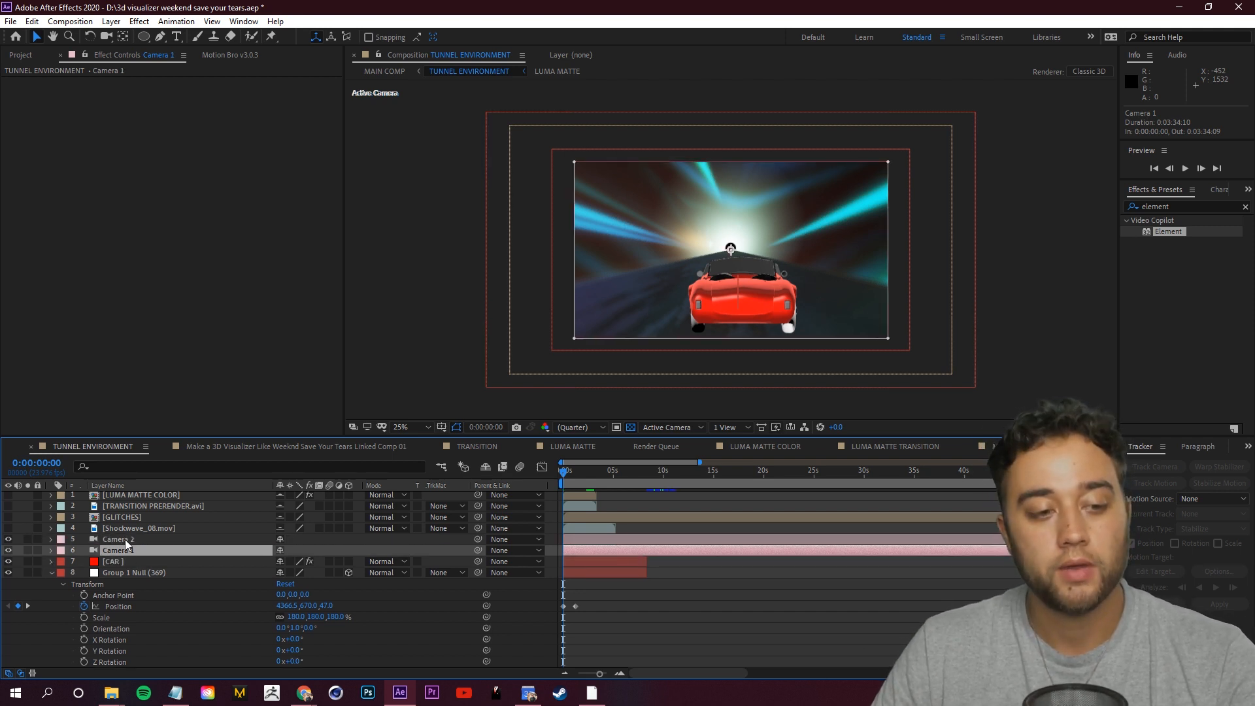
{"action": "right_click", "coordinate": [124, 540]}
{"action": "left_click", "coordinate": [162, 516]}
{"action": "type", "text": "a"}
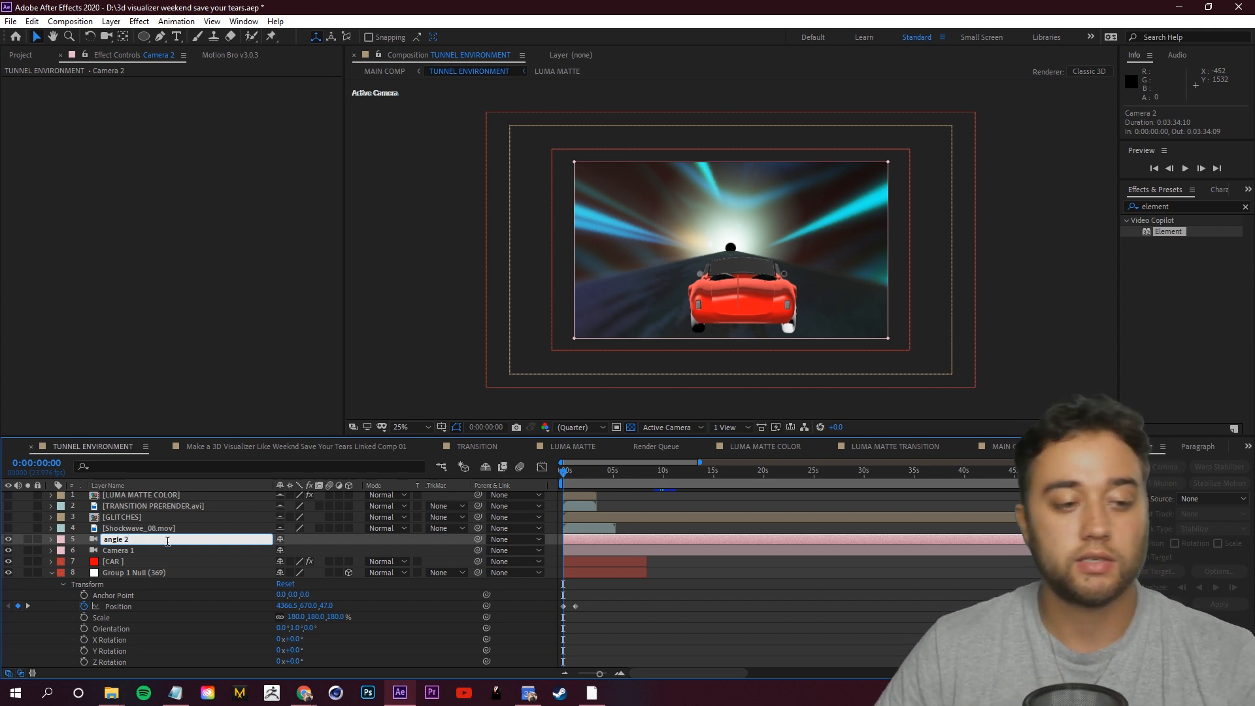
{"action": "left_click", "coordinate": [144, 552]}
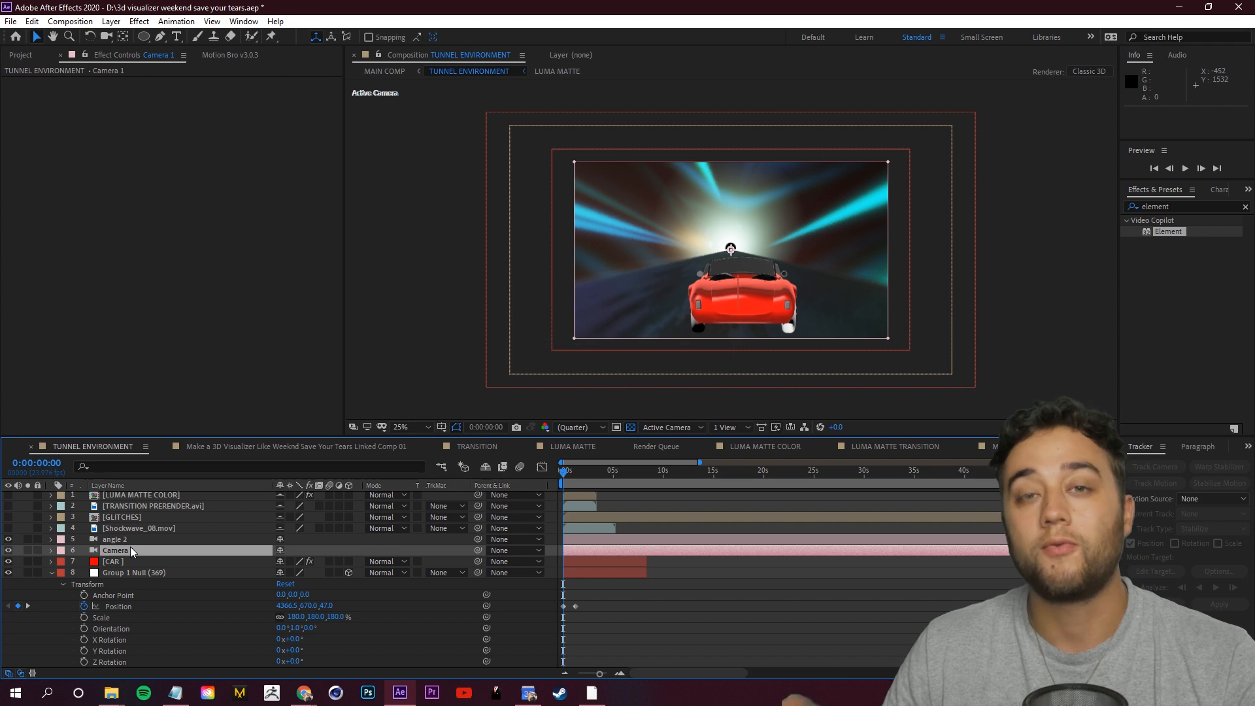
{"action": "left_click", "coordinate": [8, 551]}
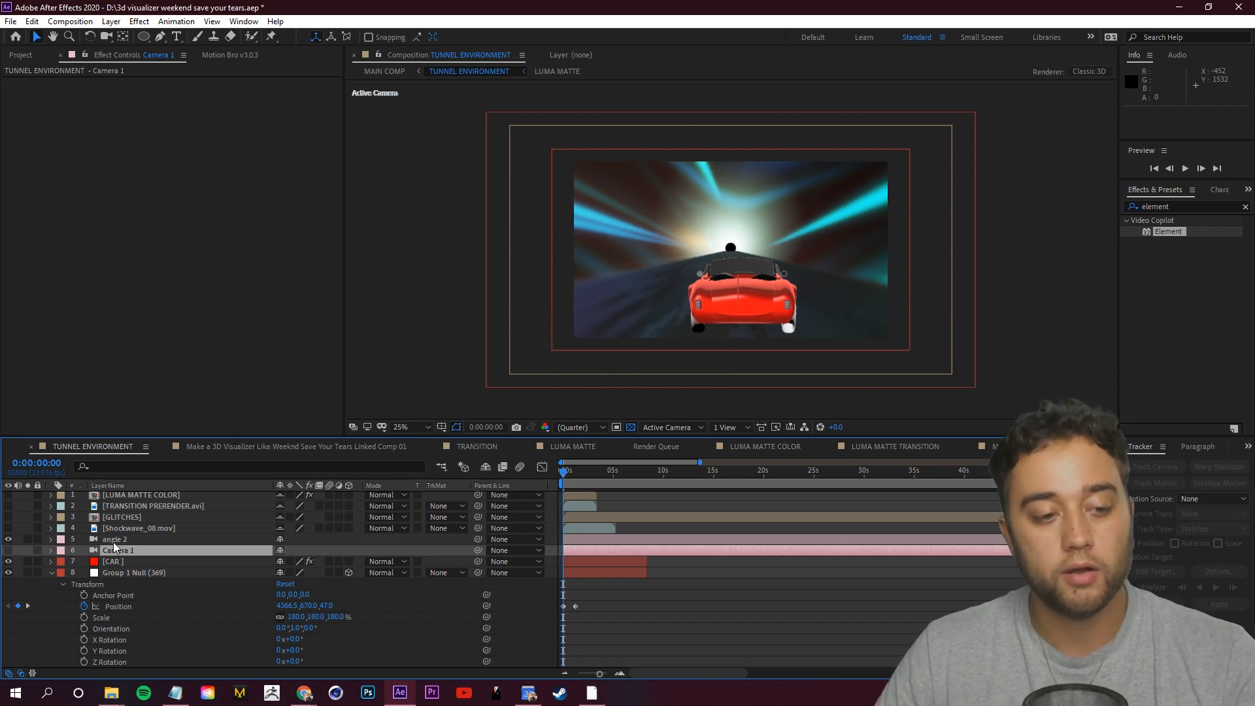
Remove the Point of Interest and Position keyframes from the angle 2 camera
{"action": "left_click", "coordinate": [113, 542]}
{"action": "left_click", "coordinate": [51, 540]}
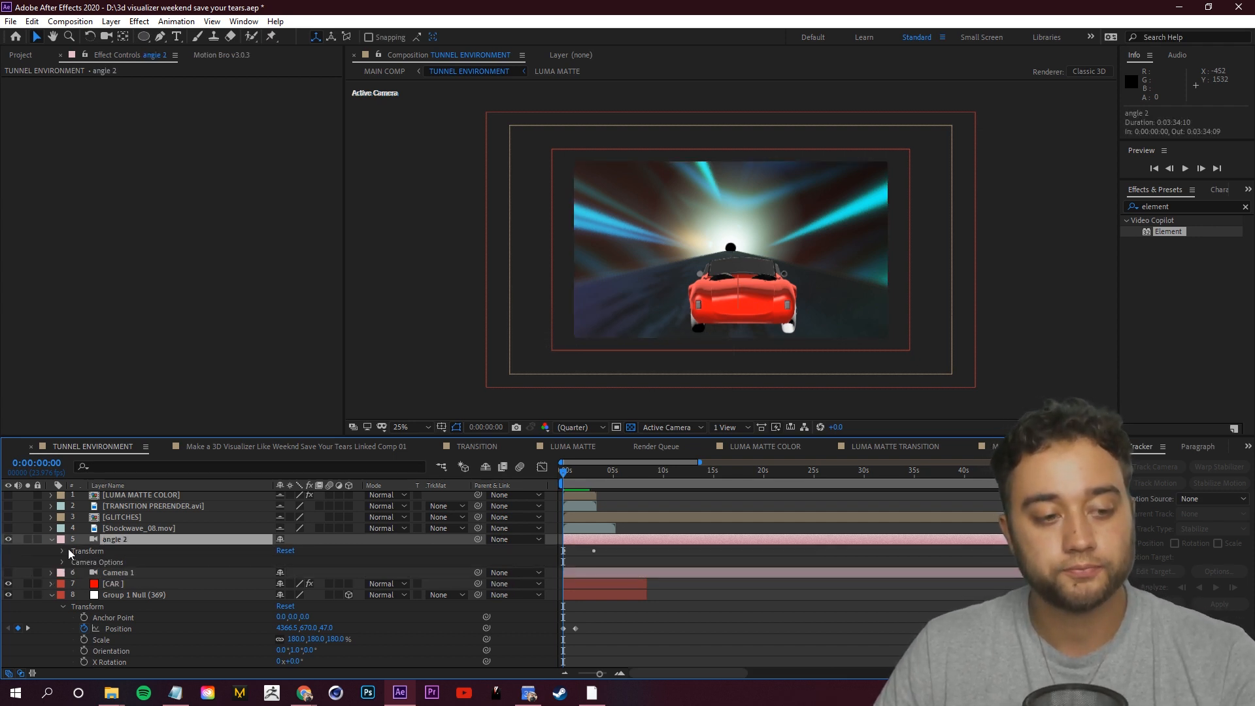
{"action": "left_click", "coordinate": [63, 552]}
{"action": "left_click_drag", "start_coordinate": [698, 601], "coordinate": [160, 489]}
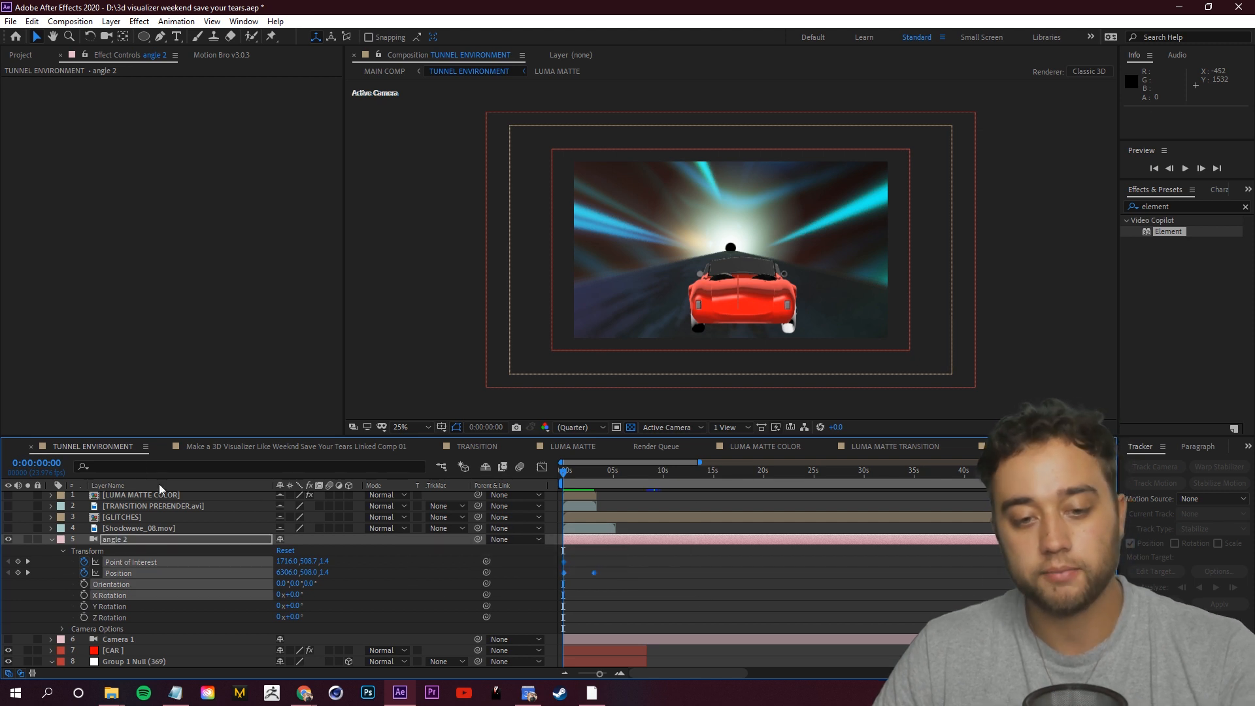
{"action": "key", "text": "Delete"}
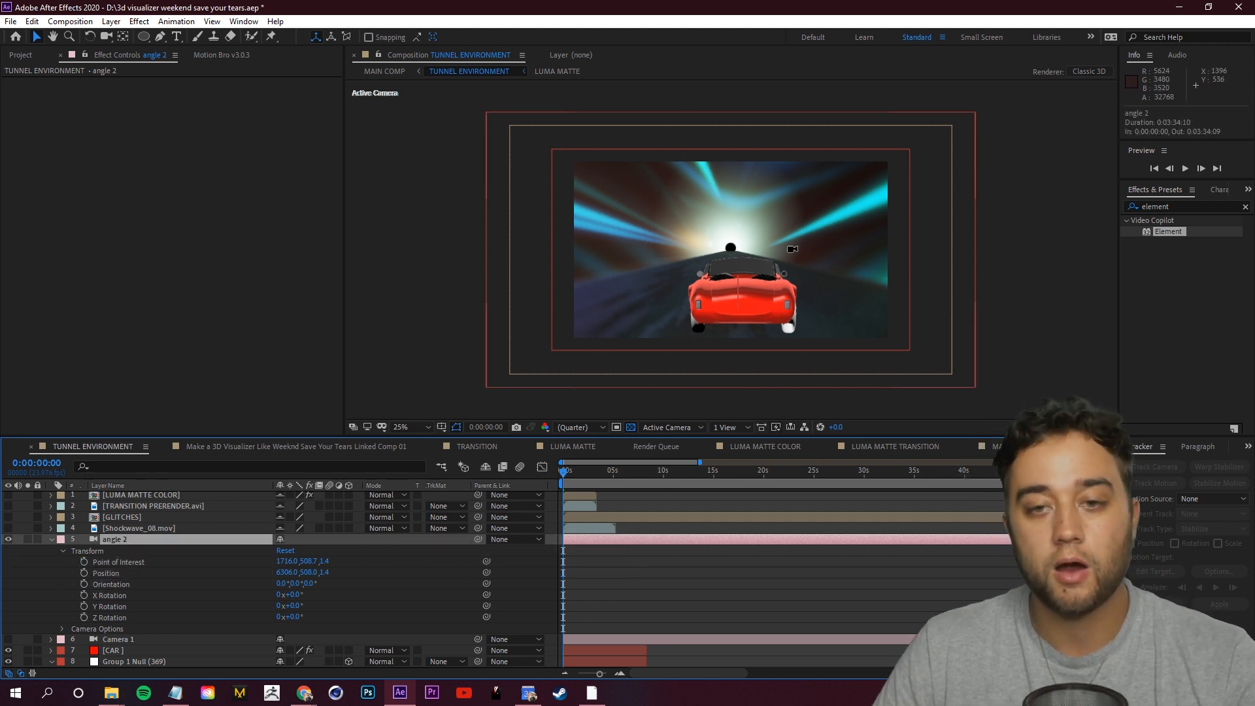
Try orbiting the angle 2 camera around the car, delete that camera, and preview the Camera 1 view
{"action": "key", "text": "c"}
{"action": "left_click_drag", "start_coordinate": [812, 249], "coordinate": [761, 248]}
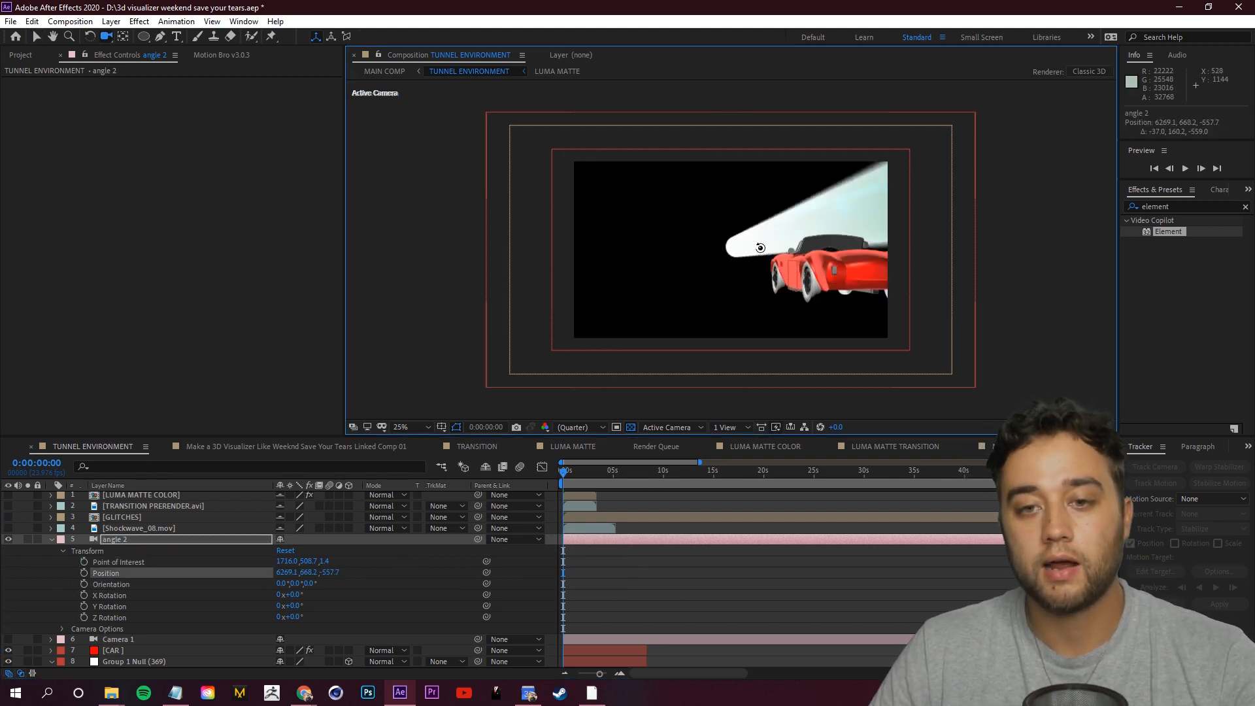
{"action": "key", "text": "ctrl+z"}
{"action": "key", "text": "ctrl+z"}
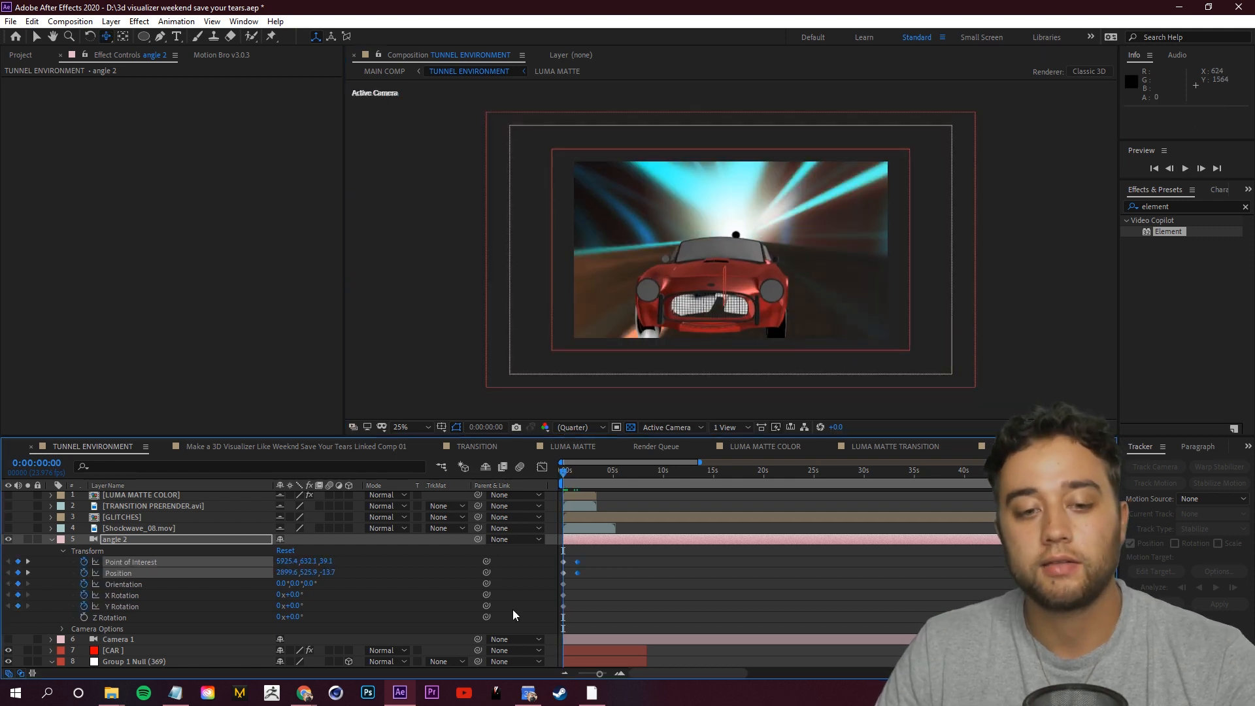
{"action": "key", "text": "Delete"}
{"action": "key", "text": "space"}
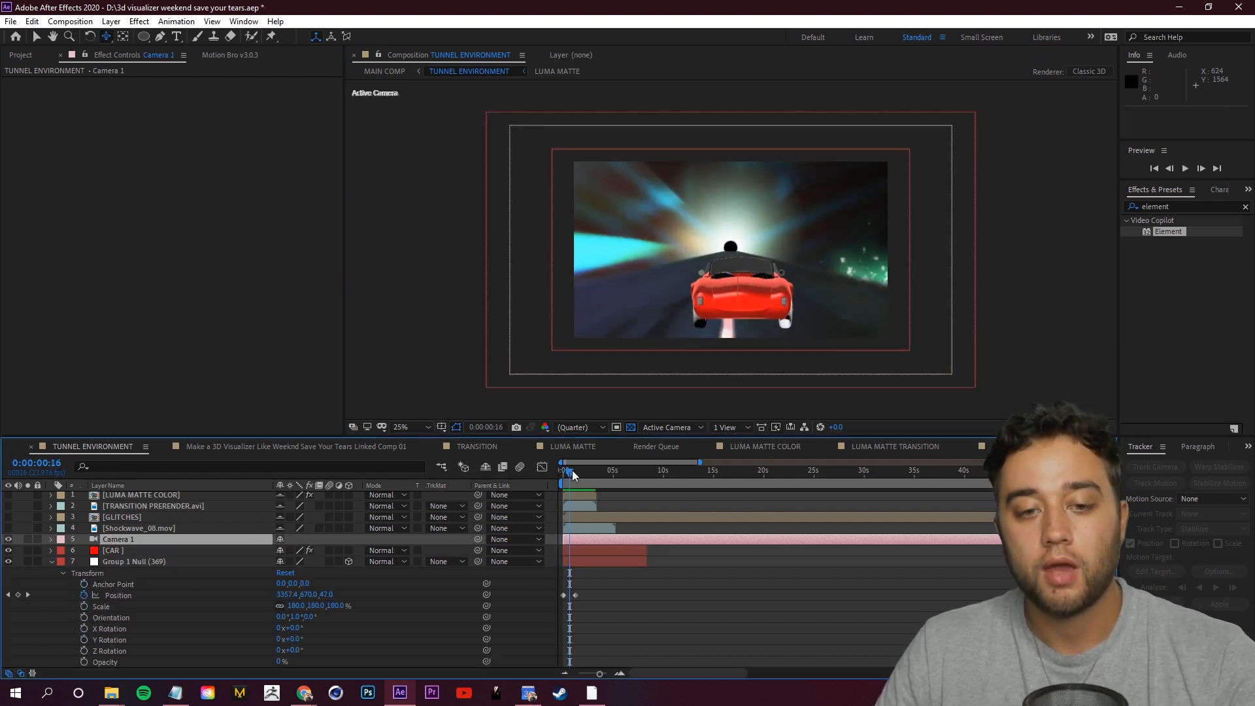
{"action": "key", "text": "space"}
Inspect the Shelby model and its materials in the CAR layer's Element scene setup, and replay TUNNEL ENVIRONMENT
{"action": "left_click", "coordinate": [129, 562]}
{"action": "left_click", "coordinate": [53, 563]}
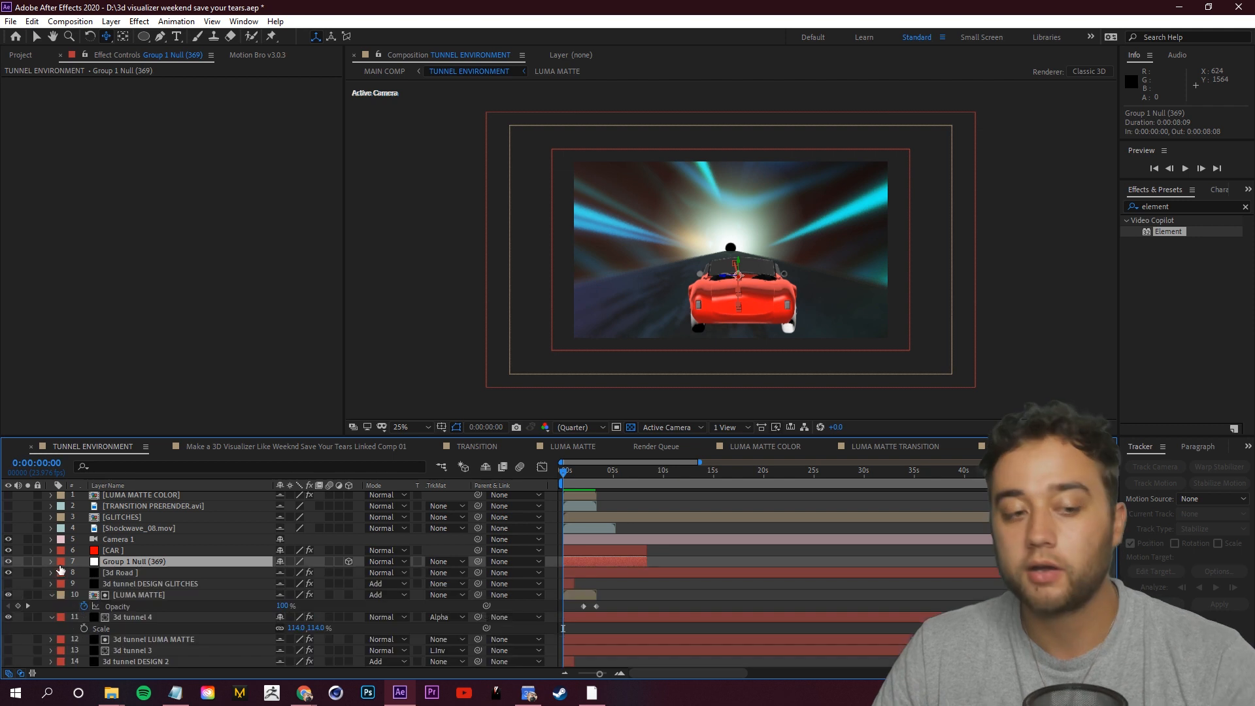
{"action": "left_click", "coordinate": [135, 551]}
{"action": "left_click", "coordinate": [125, 116]}
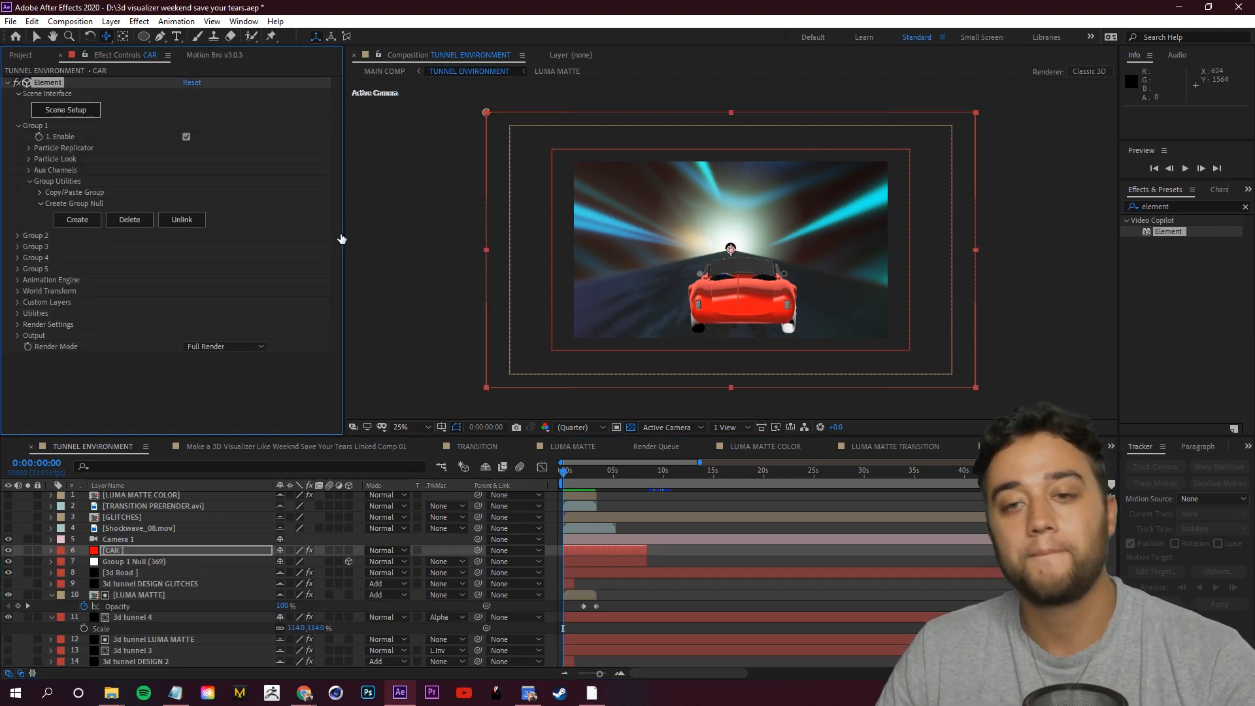
{"action": "left_click", "coordinate": [66, 110]}
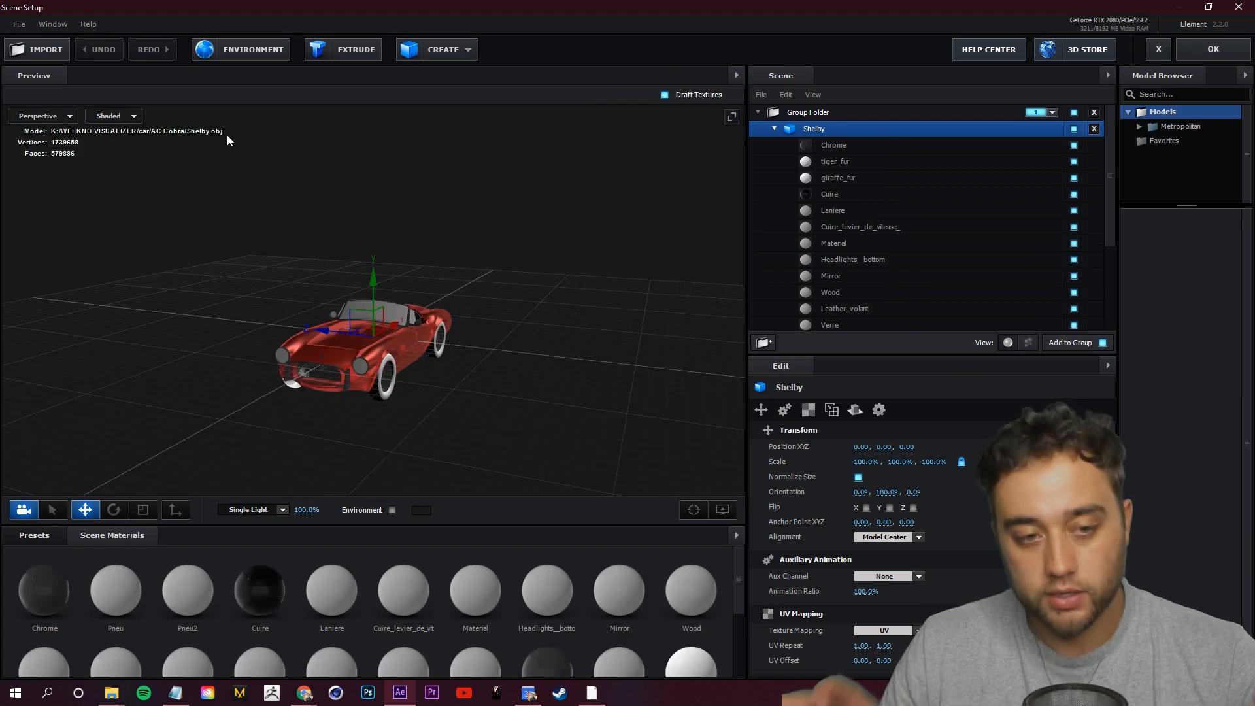
{"action": "left_click_drag", "start_coordinate": [504, 411], "coordinate": [422, 415]}
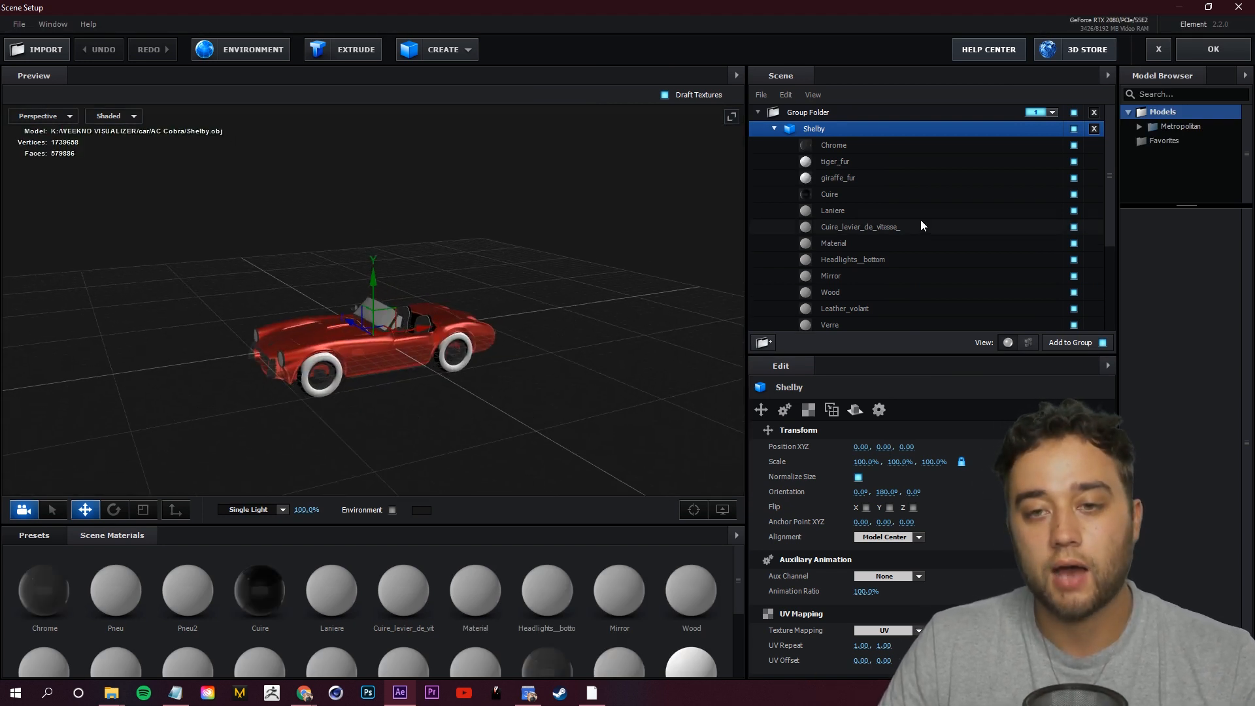
{"action": "left_click", "coordinate": [873, 151]}
{"action": "left_click", "coordinate": [883, 244]}
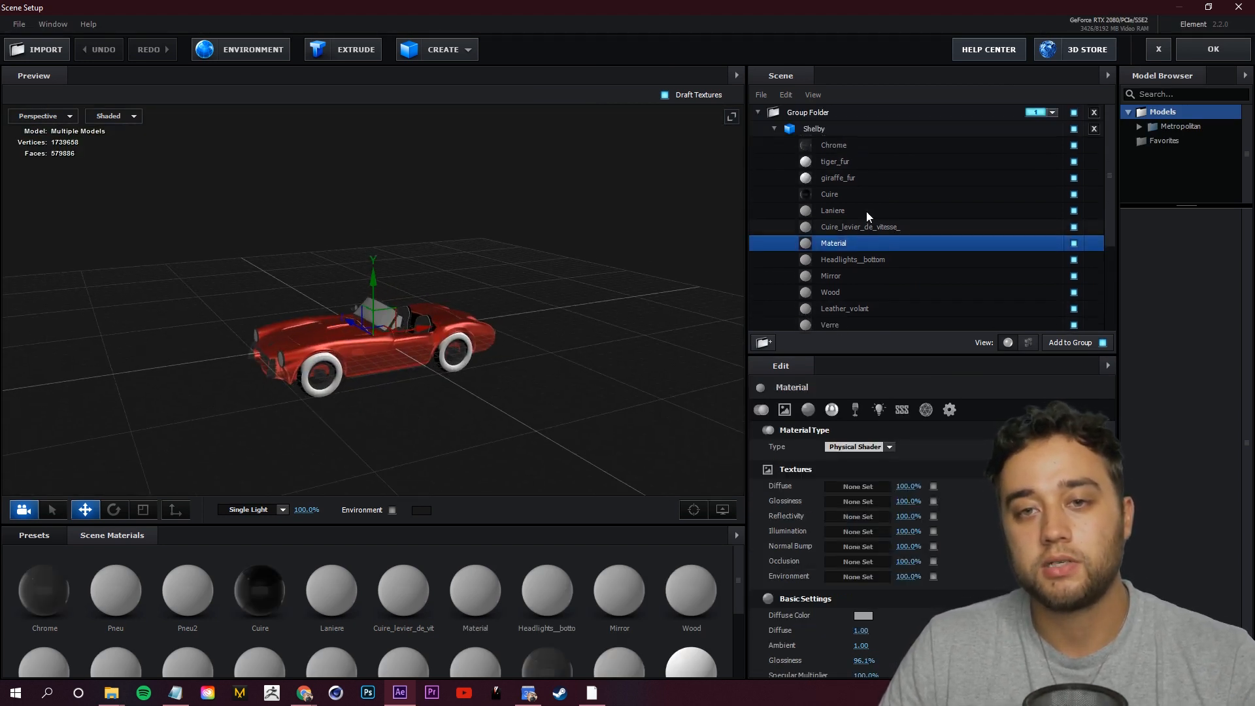
{"action": "double_click", "coordinate": [811, 128]}
{"action": "left_click_drag", "start_coordinate": [372, 395], "coordinate": [485, 404]}
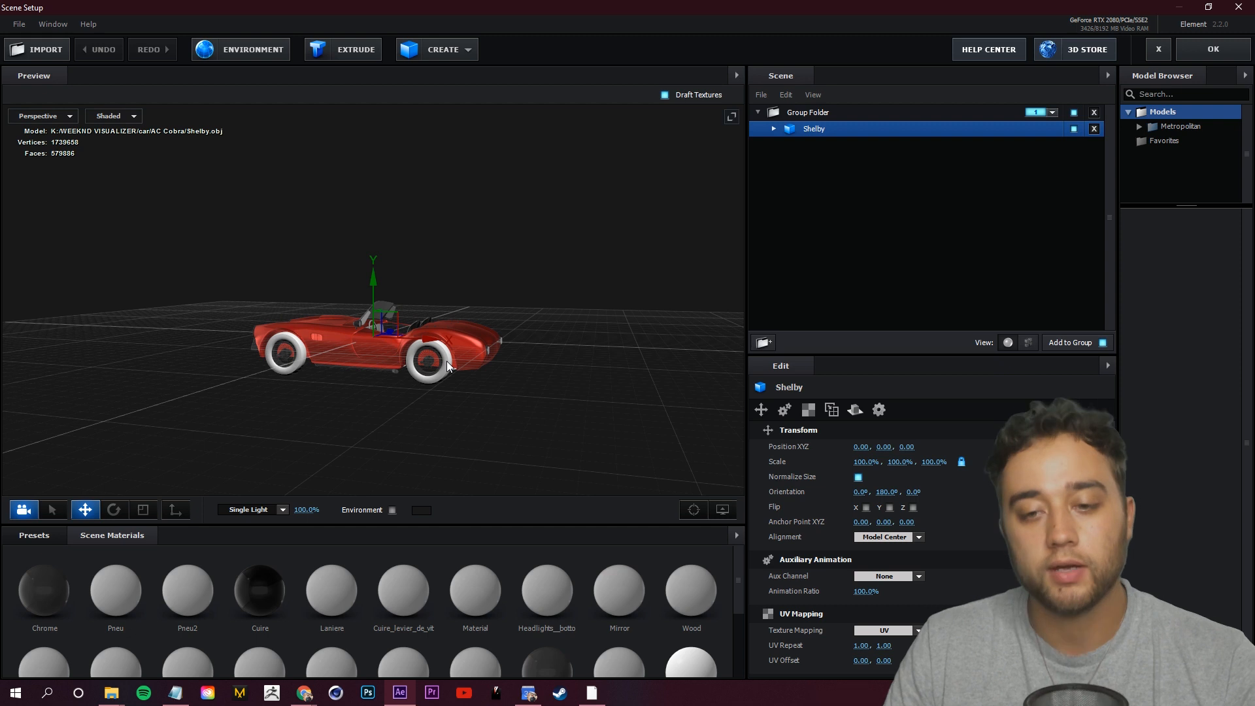
{"action": "left_click", "coordinate": [1213, 49]}
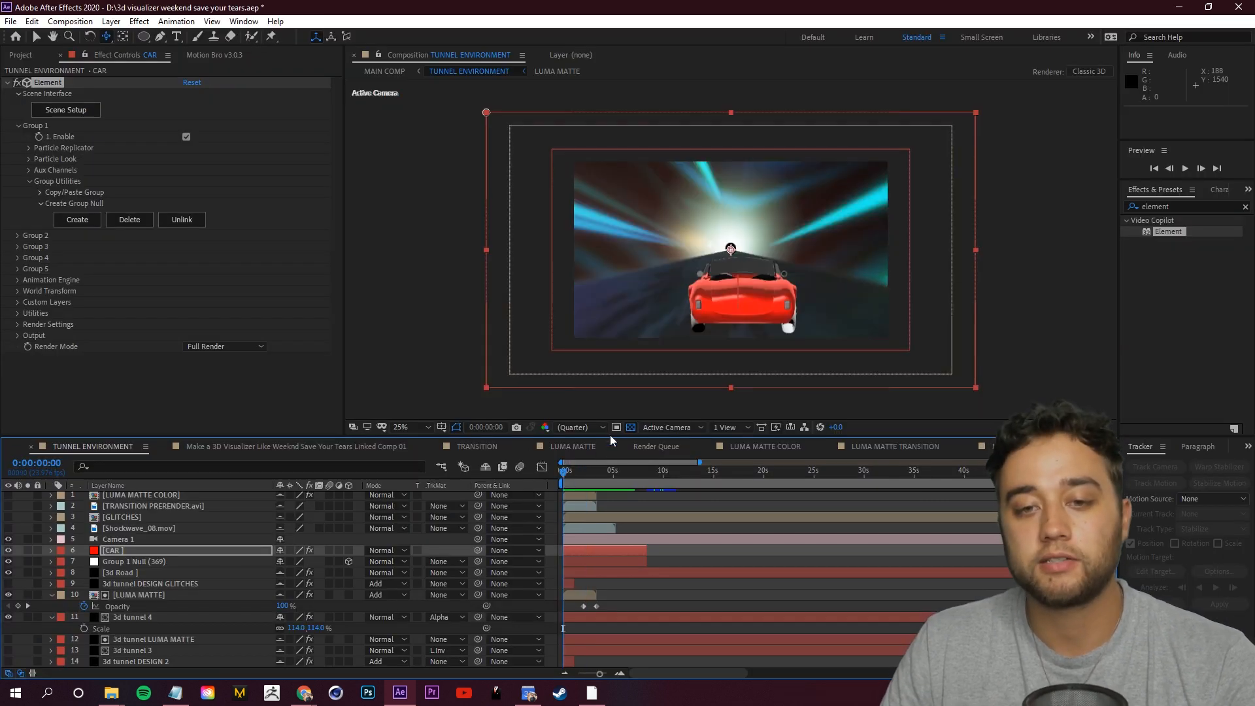
{"action": "key", "text": "space"}
{"action": "key", "text": "space"}
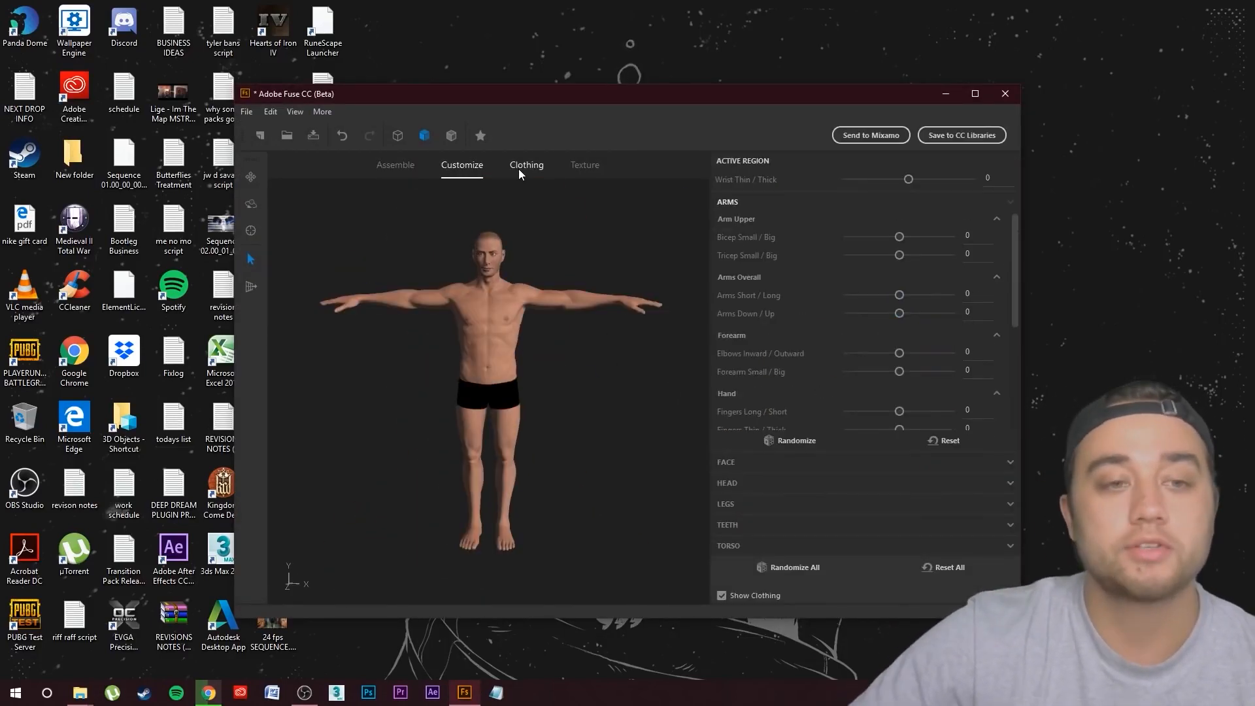
Switch to Adobe Fuse and open the clothing options for the character
{"action": "left_click", "coordinate": [526, 164]}
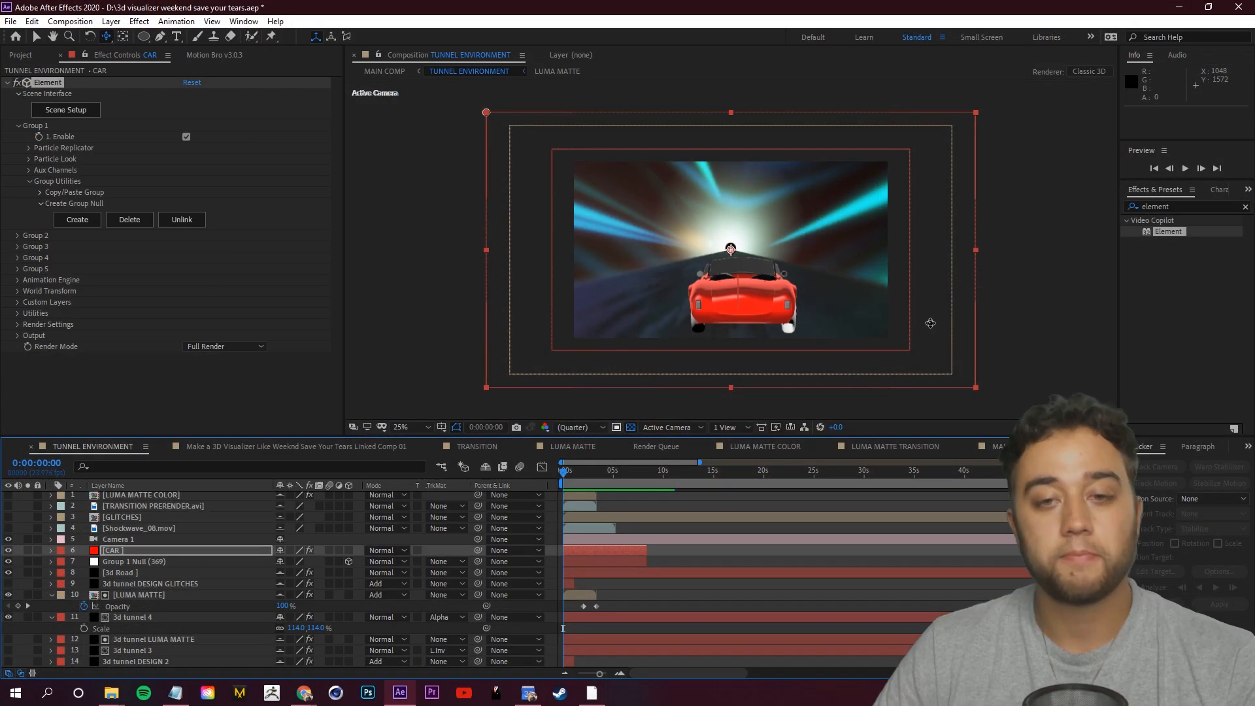
Duplicate the CAR layer and delete the Shelby model from the copy's Element scene
{"action": "left_click", "coordinate": [123, 549]}
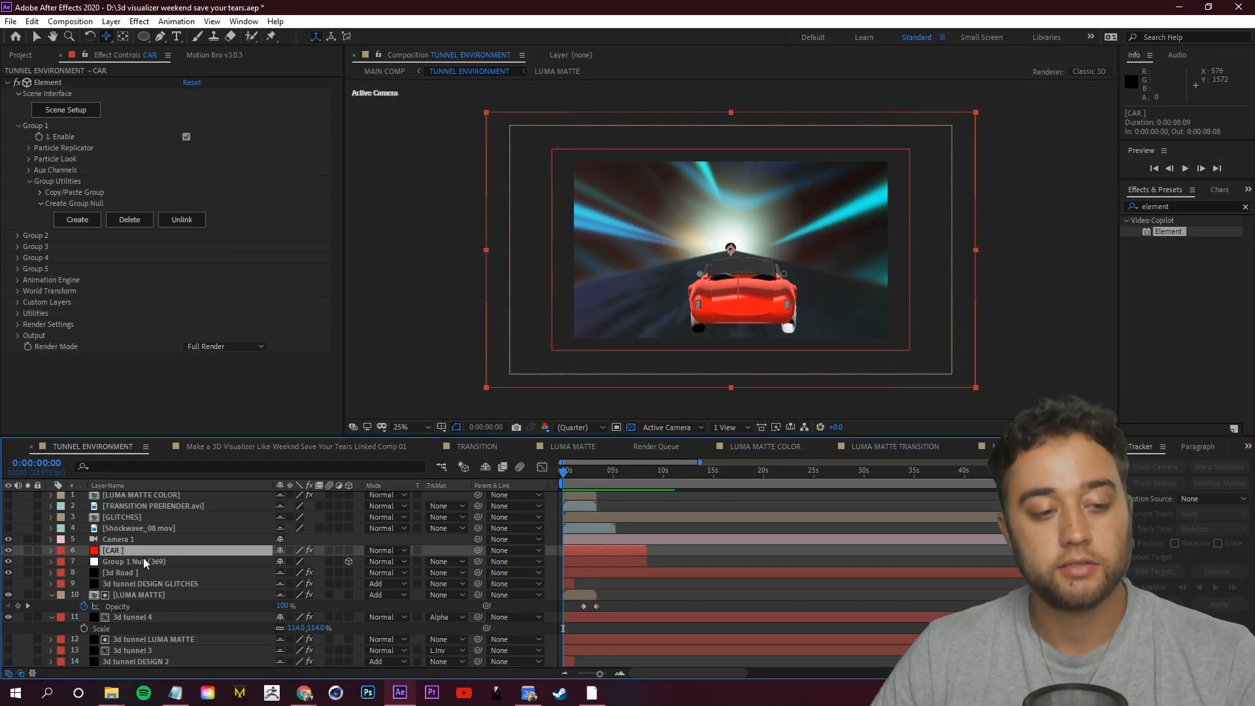
{"action": "key", "text": "ctrl+d"}
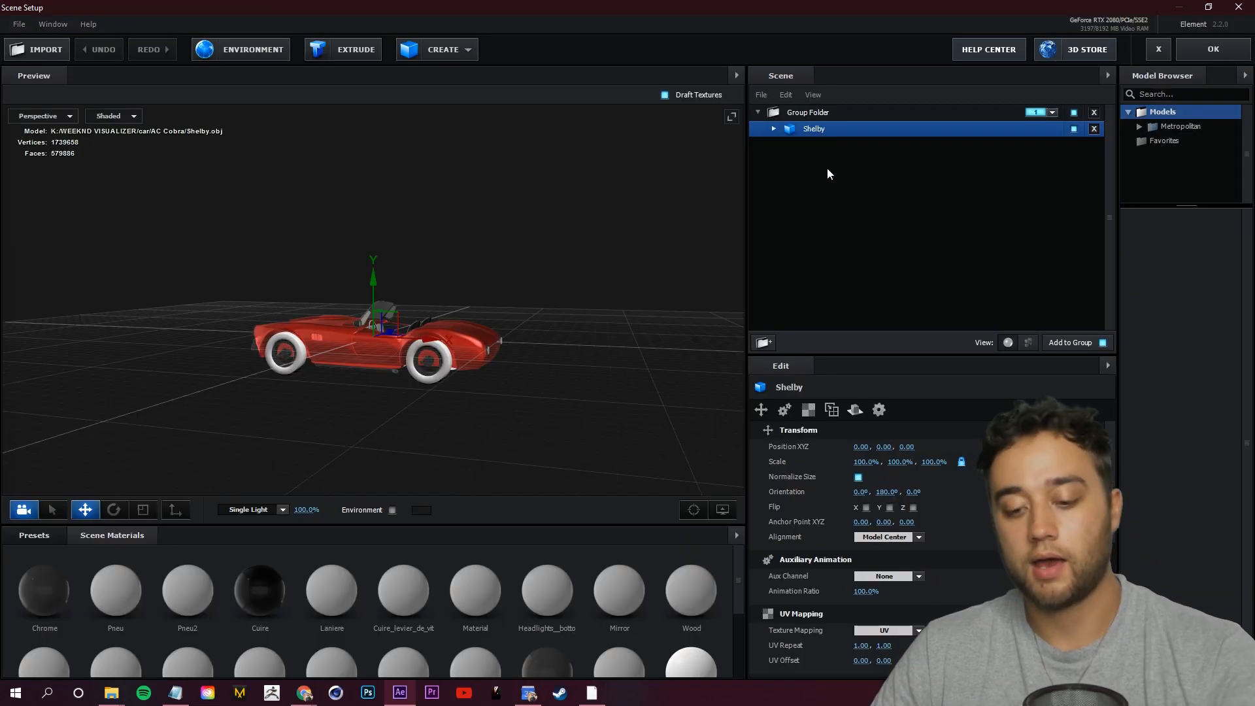
{"action": "key", "text": "Delete"}
Add a building model from the Metropolitan collection to the copied layer's scene and rename the layer BUILDING
{"action": "double_click", "coordinate": [1182, 127]}
{"action": "left_click", "coordinate": [1196, 155]}
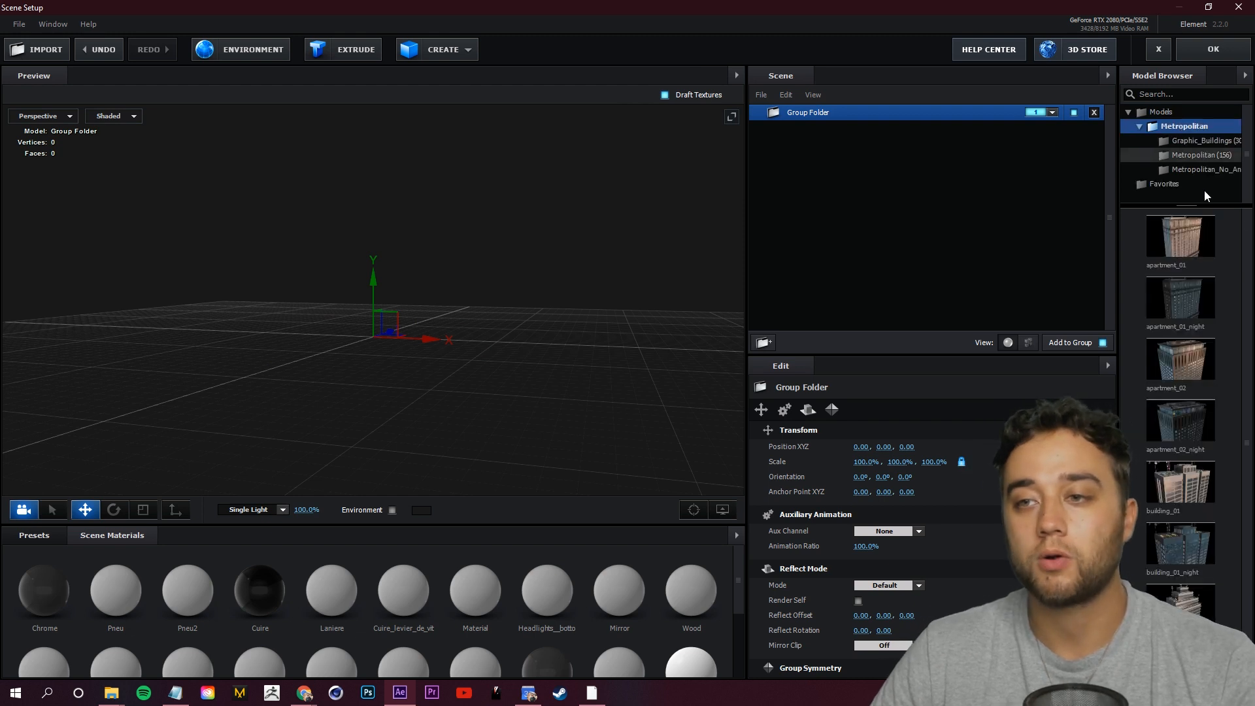
{"action": "scroll", "coordinate": [1189, 311], "scroll_direction": "down", "scroll_amount": 1}
{"action": "scroll", "coordinate": [1198, 313], "scroll_direction": "down", "scroll_amount": 3}
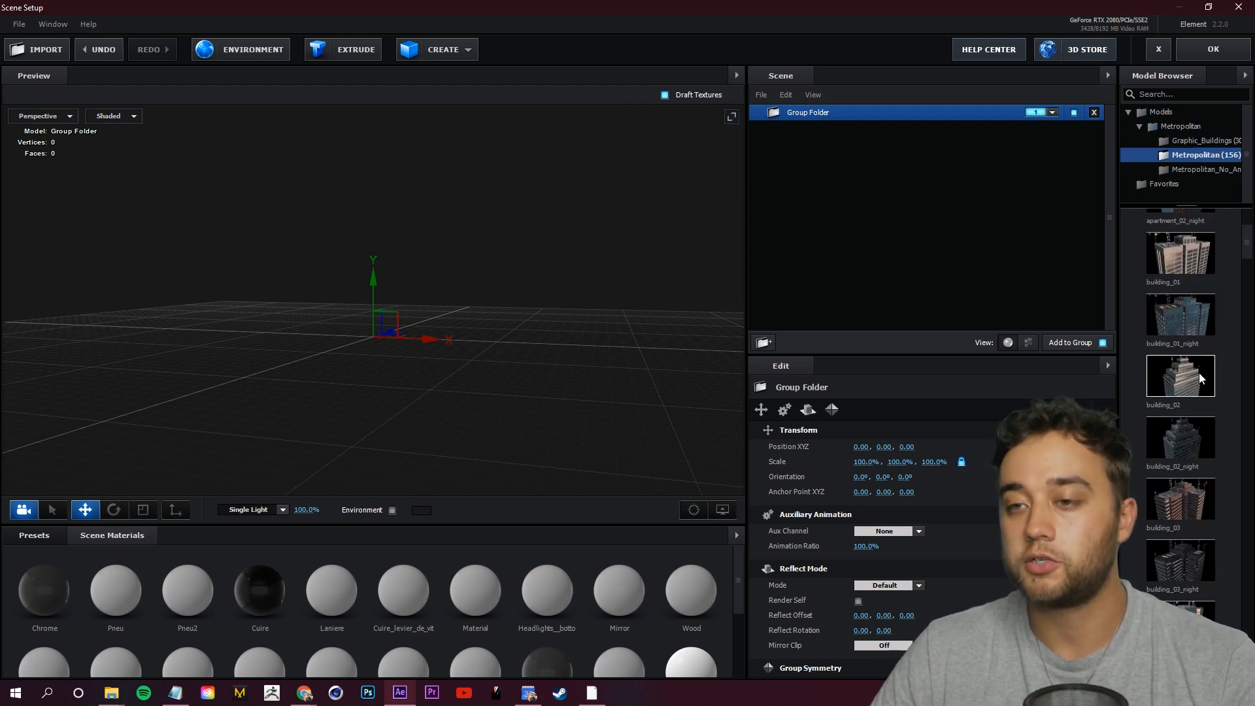
{"action": "left_click", "coordinate": [1181, 483]}
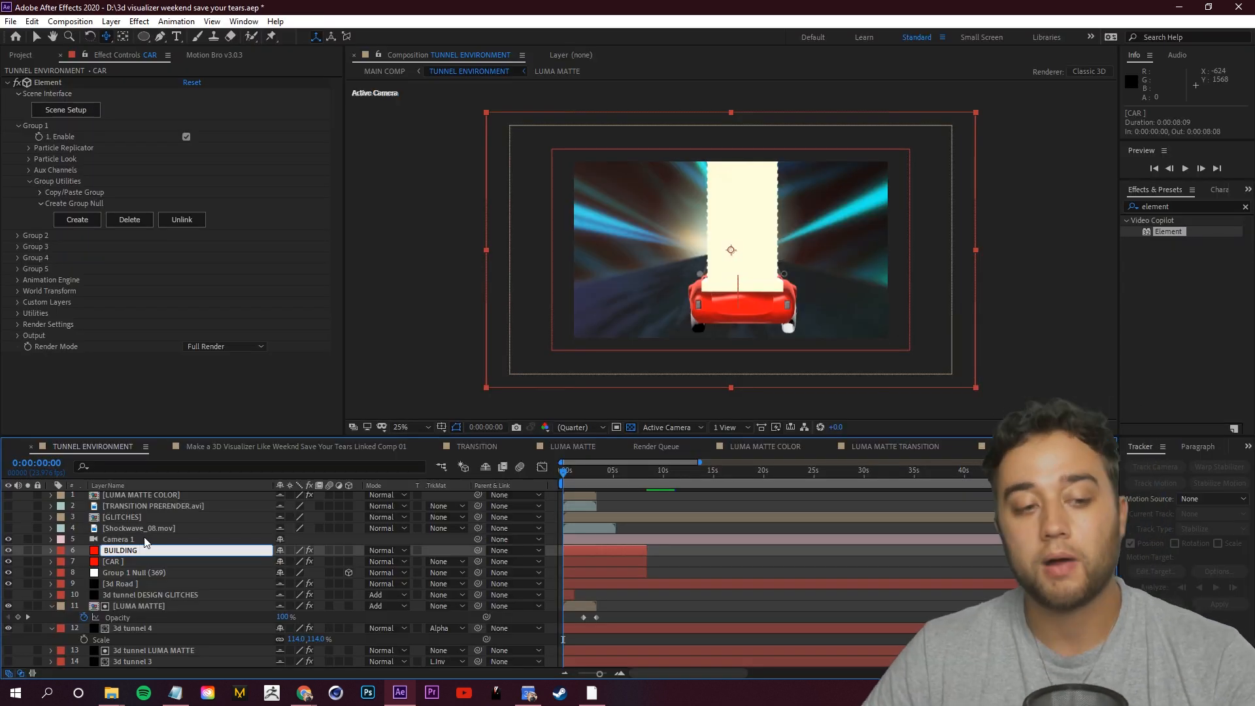
{"action": "key", "text": "Return"}
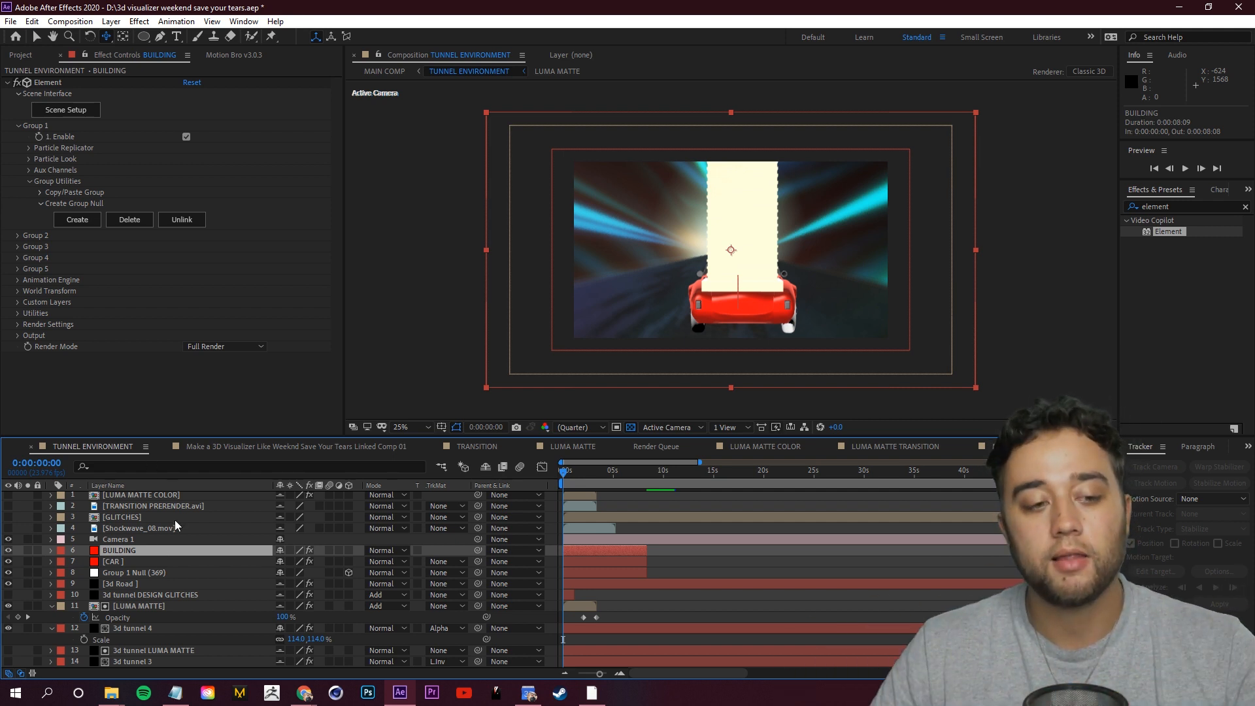
Create a group null for the building with Position 2238.3, 334.0, 1011.0, X scale 1917.7% and X orientation 31°
{"action": "left_click", "coordinate": [77, 220]}
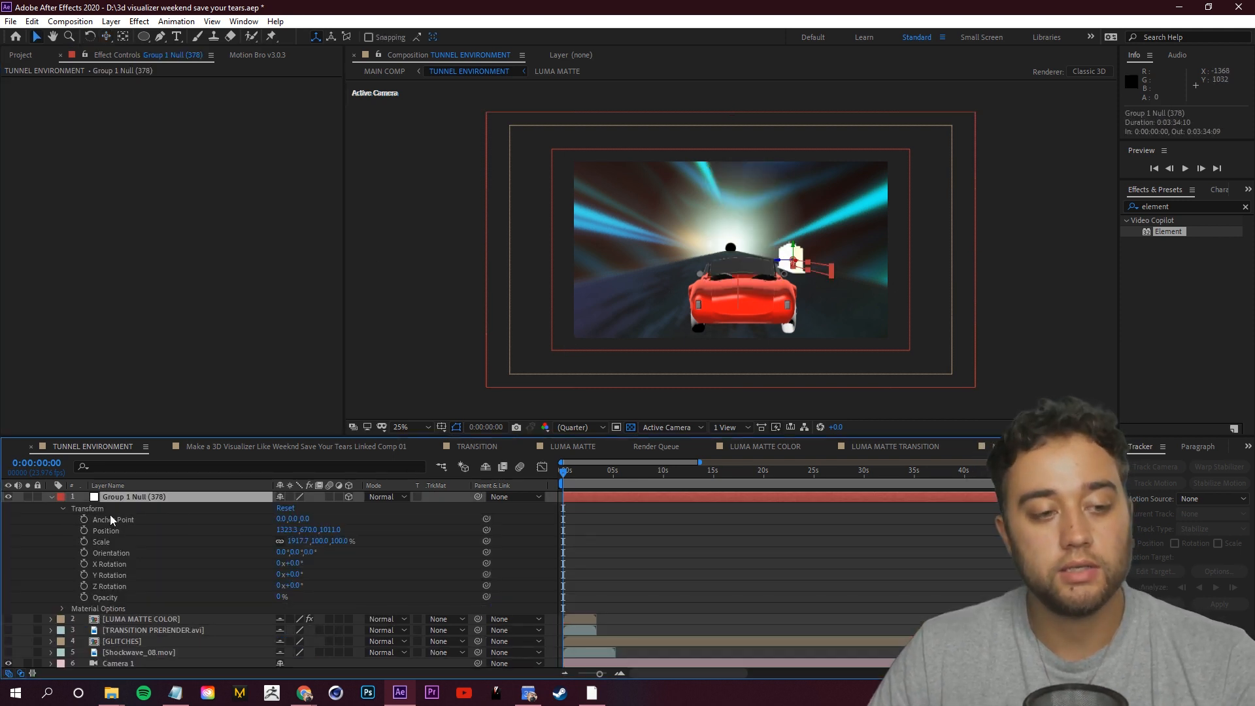
{"action": "left_click_drag", "start_coordinate": [298, 531], "coordinate": [534, 502]}
{"action": "left_click_drag", "start_coordinate": [1238, 540], "coordinate": [543, 488]}
{"action": "left_click_drag", "start_coordinate": [280, 553], "coordinate": [2, 576]}
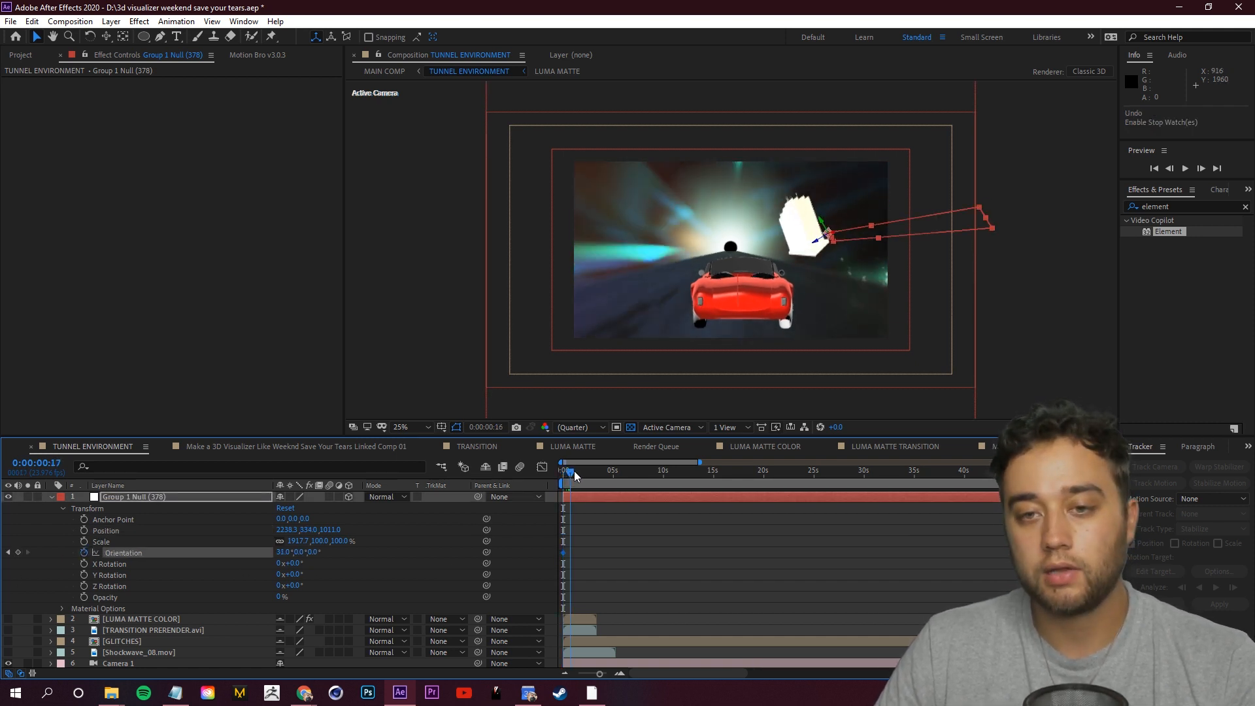
Keyframe the building null's Orientation over about two seconds, and hide the BUILDING layer after previewing the motion
{"action": "left_click_drag", "start_coordinate": [575, 473], "coordinate": [563, 479]}
{"action": "key", "text": "space"}
{"action": "key", "text": "space"}
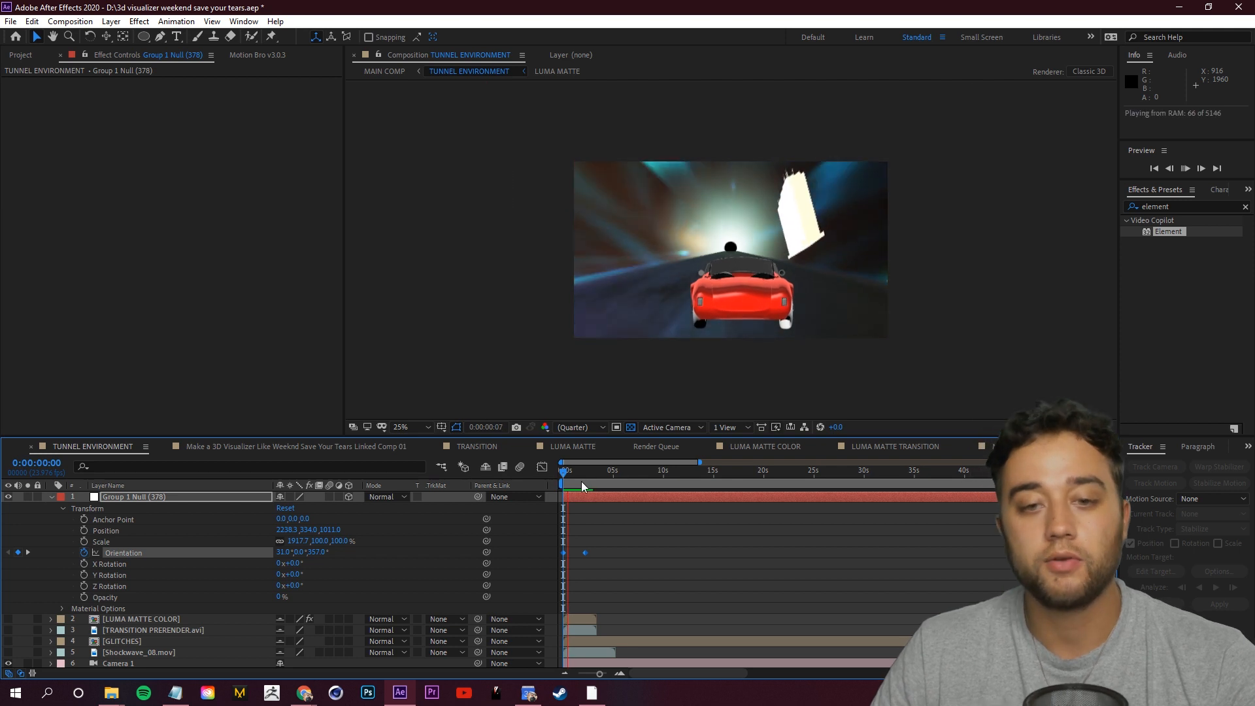
{"action": "key", "text": "space"}
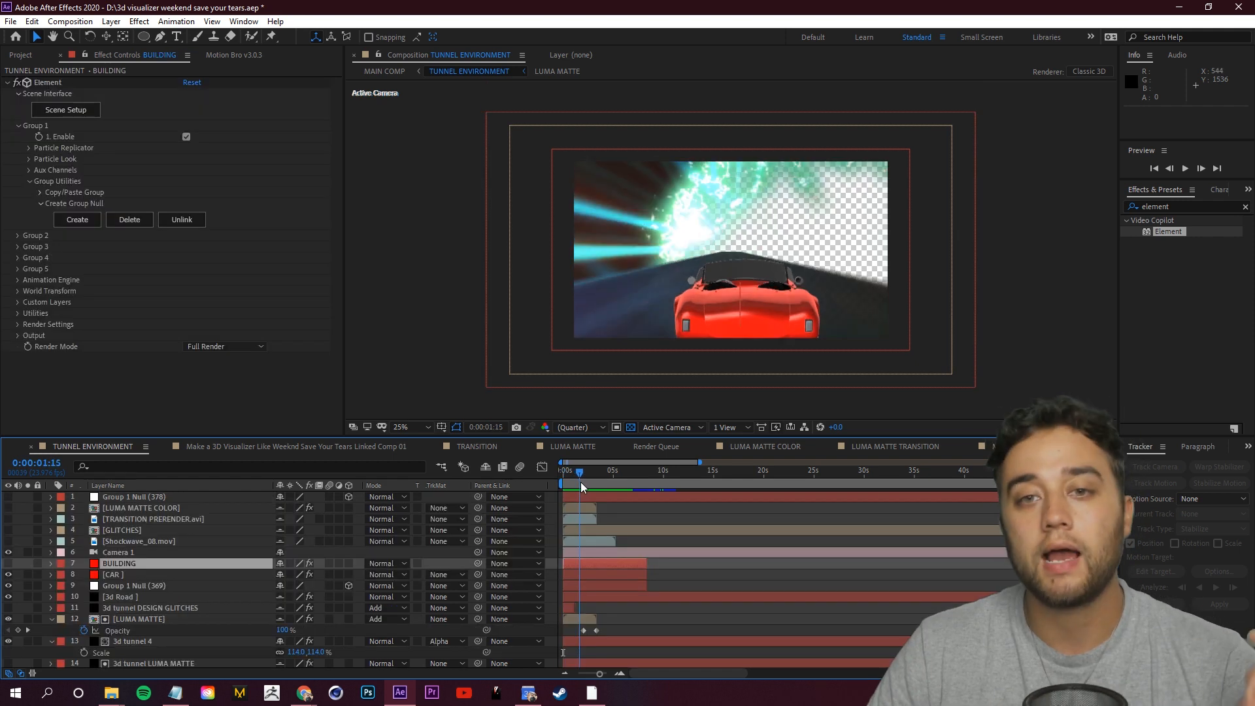
{"action": "left_click_drag", "start_coordinate": [581, 481], "coordinate": [567, 487]}
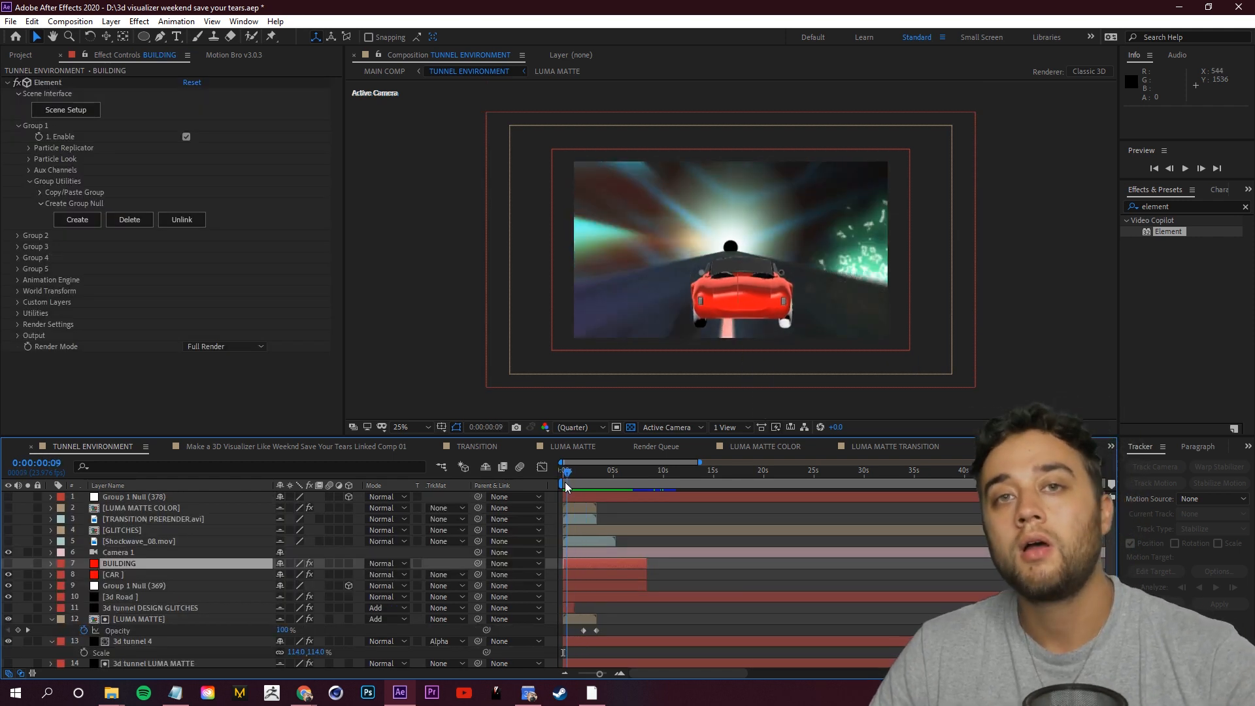
Create a new composition named FIREWORKS
{"action": "left_click", "coordinate": [51, 58]}
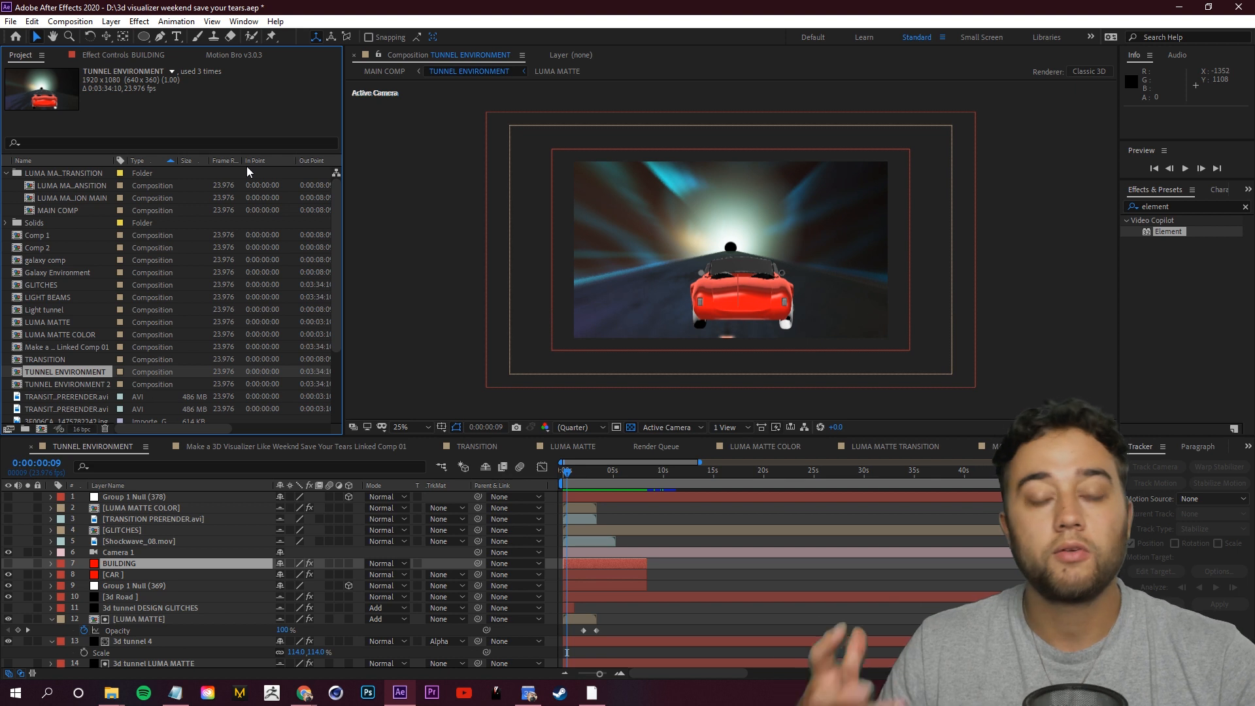
{"action": "left_click", "coordinate": [42, 430]}
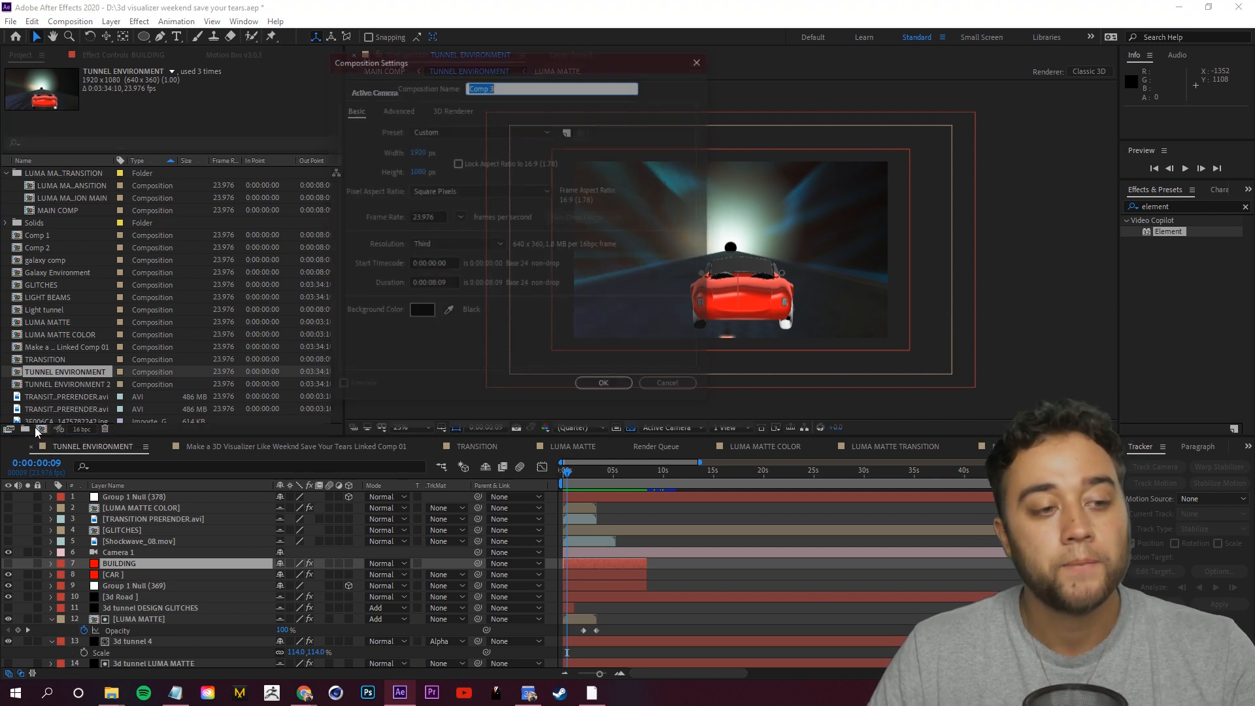
{"action": "type", "text": "FIREWORKS"}
{"action": "key", "text": "Return"}
Add a black solid to the FIREWORKS composition, apply CC Particle Systems II to it and preview the default burst
{"action": "right_click", "coordinate": [20, 523]}
{"action": "mouse_move", "coordinate": [98, 530]}
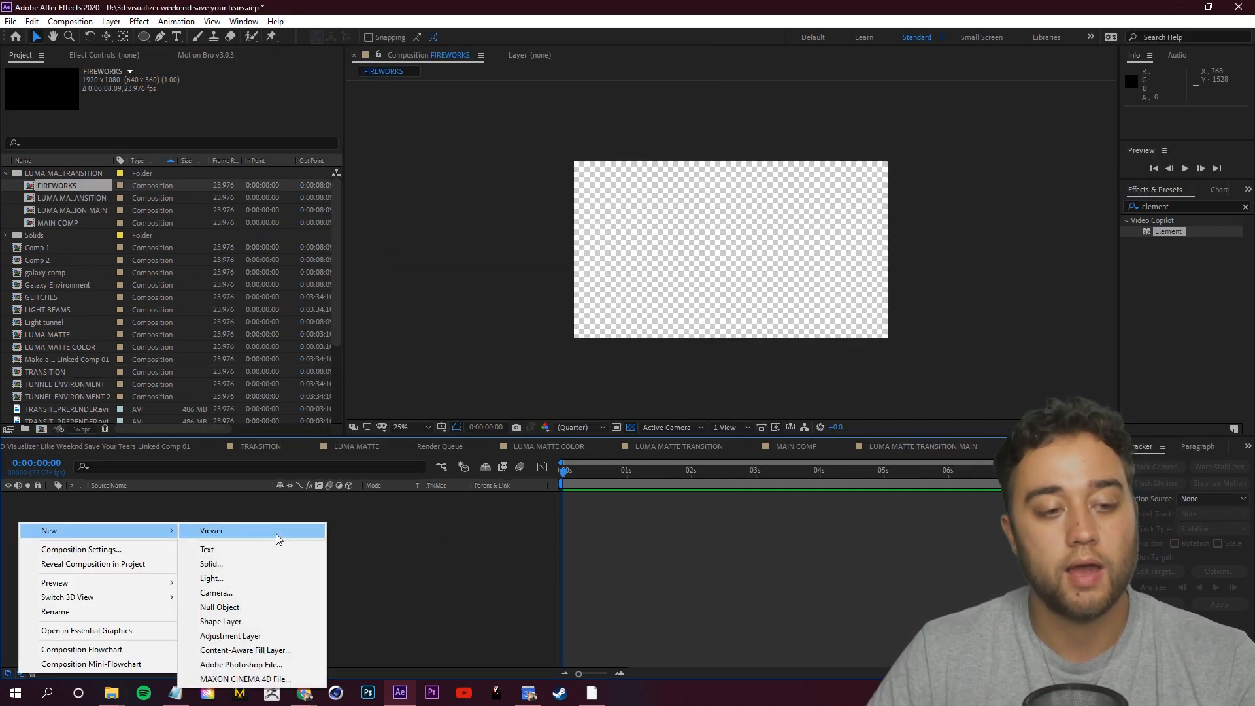
{"action": "left_click", "coordinate": [260, 569]}
{"action": "key", "text": "ctrl+5"}
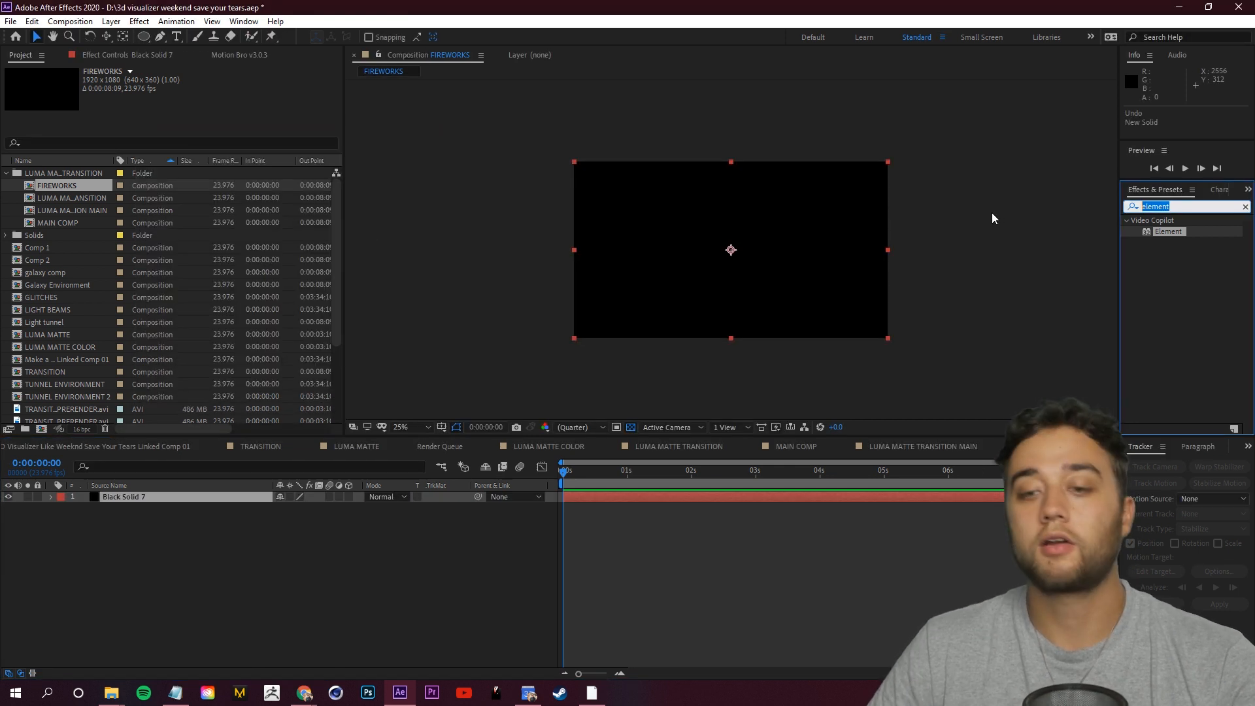
{"action": "type", "text": "cc parti"}
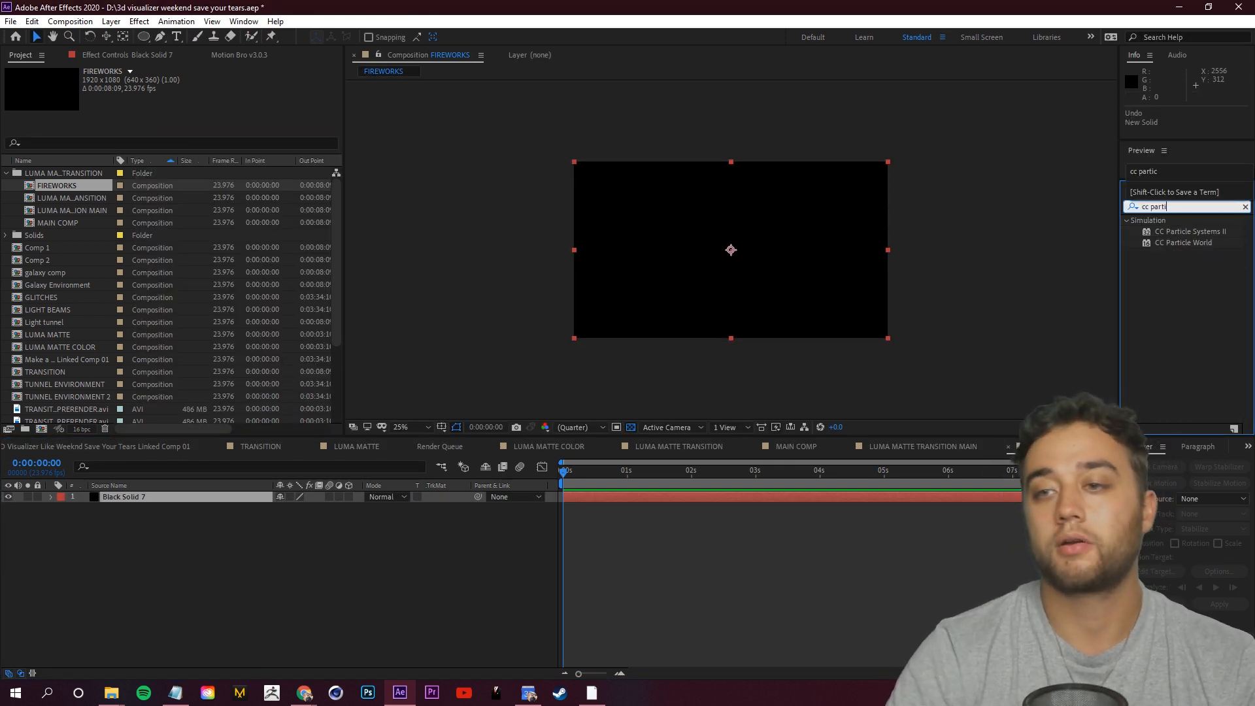
{"action": "double_click", "coordinate": [1196, 234]}
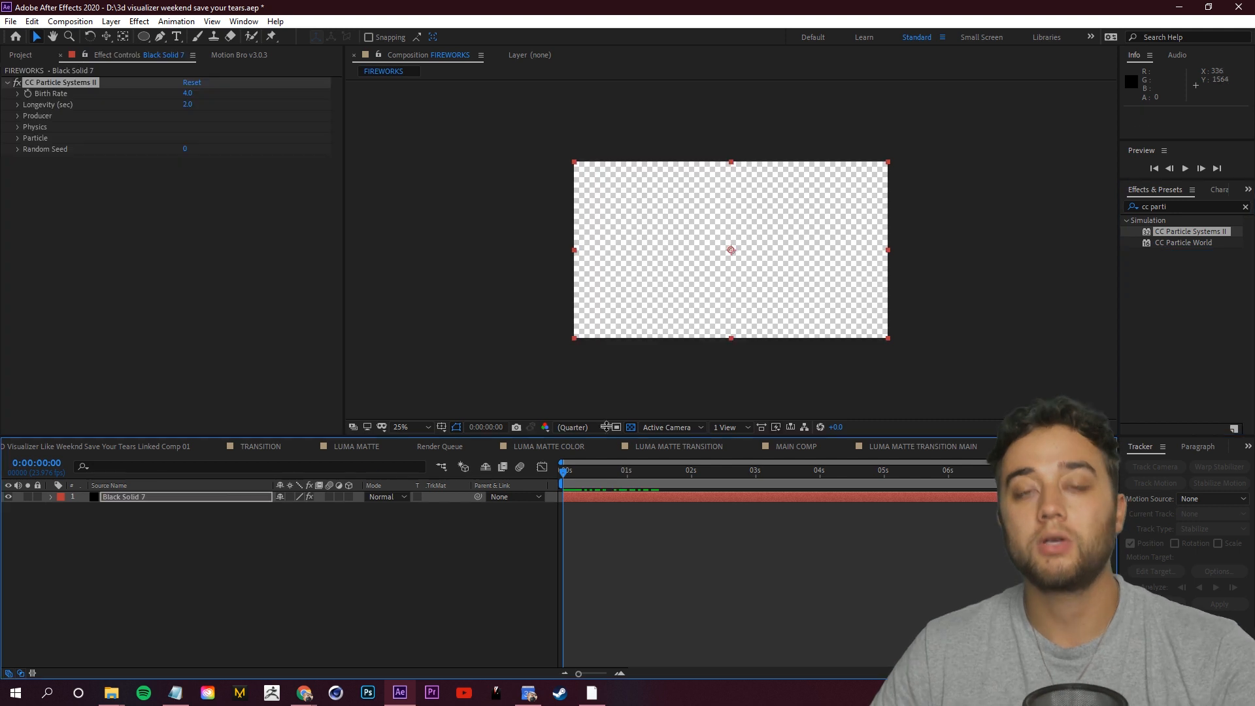
{"action": "key", "text": "space"}
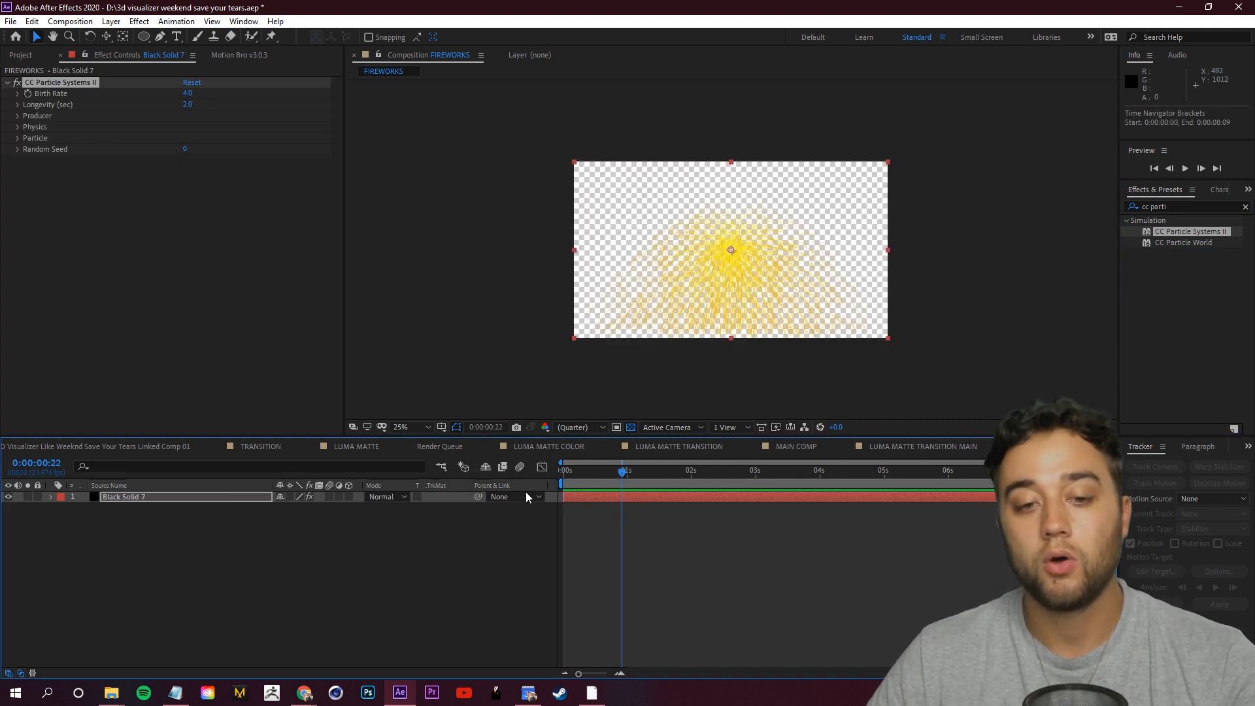
{"action": "key", "text": "Home"}
{"action": "key", "text": "space"}
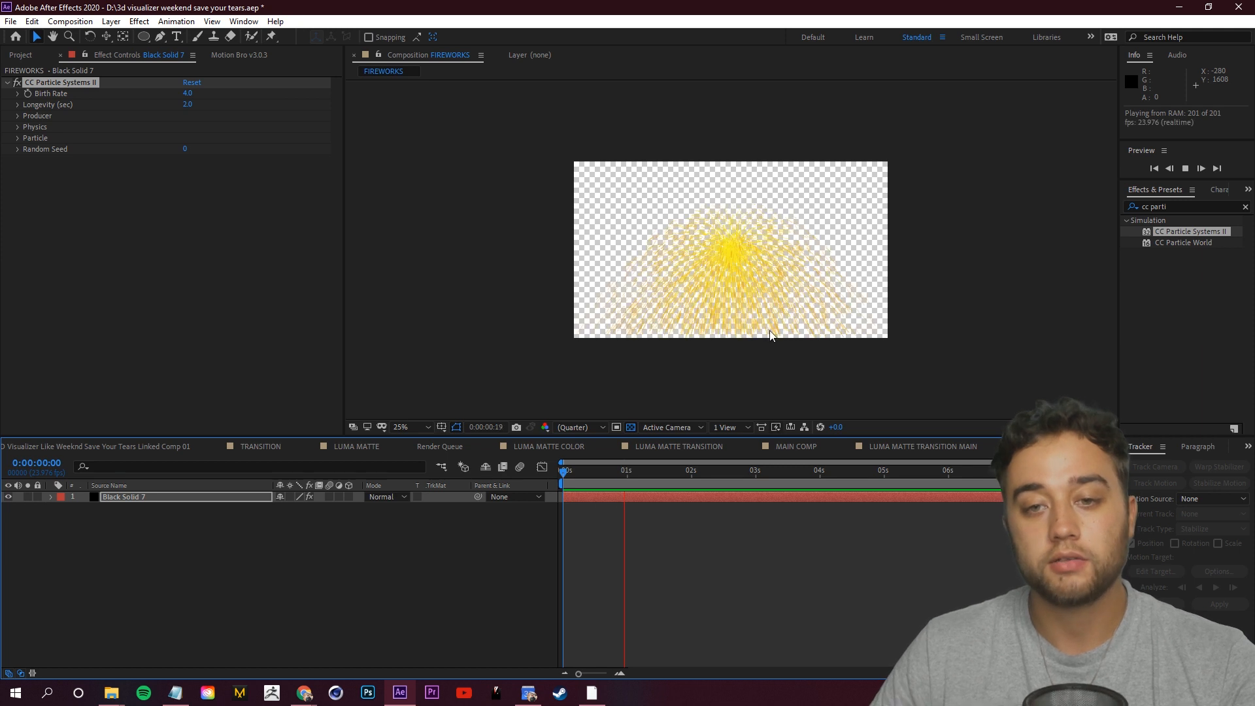
Set the particle Physics Gravity to 0.2 and Resistance to 10, turn off the transparency grid and preview from the start
{"action": "left_click", "coordinate": [602, 482]}
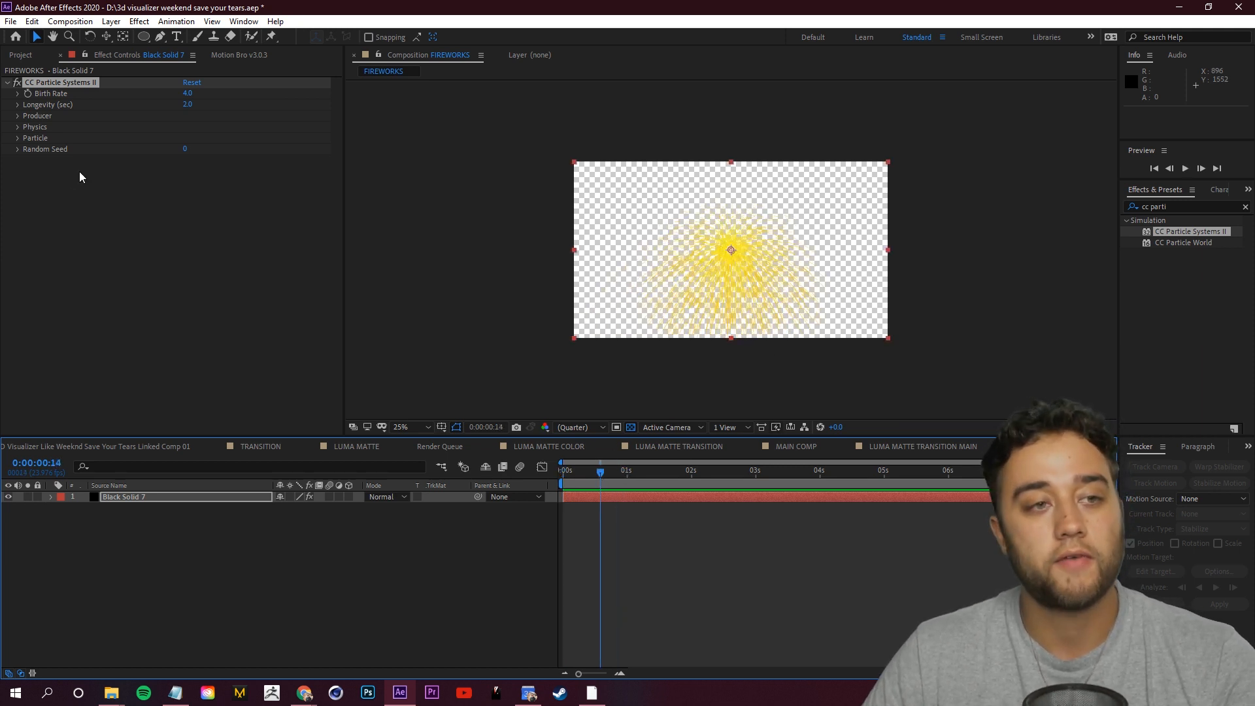
{"action": "left_click", "coordinate": [18, 127]}
{"action": "left_click", "coordinate": [188, 171]}
{"action": "type", "text": "0"}
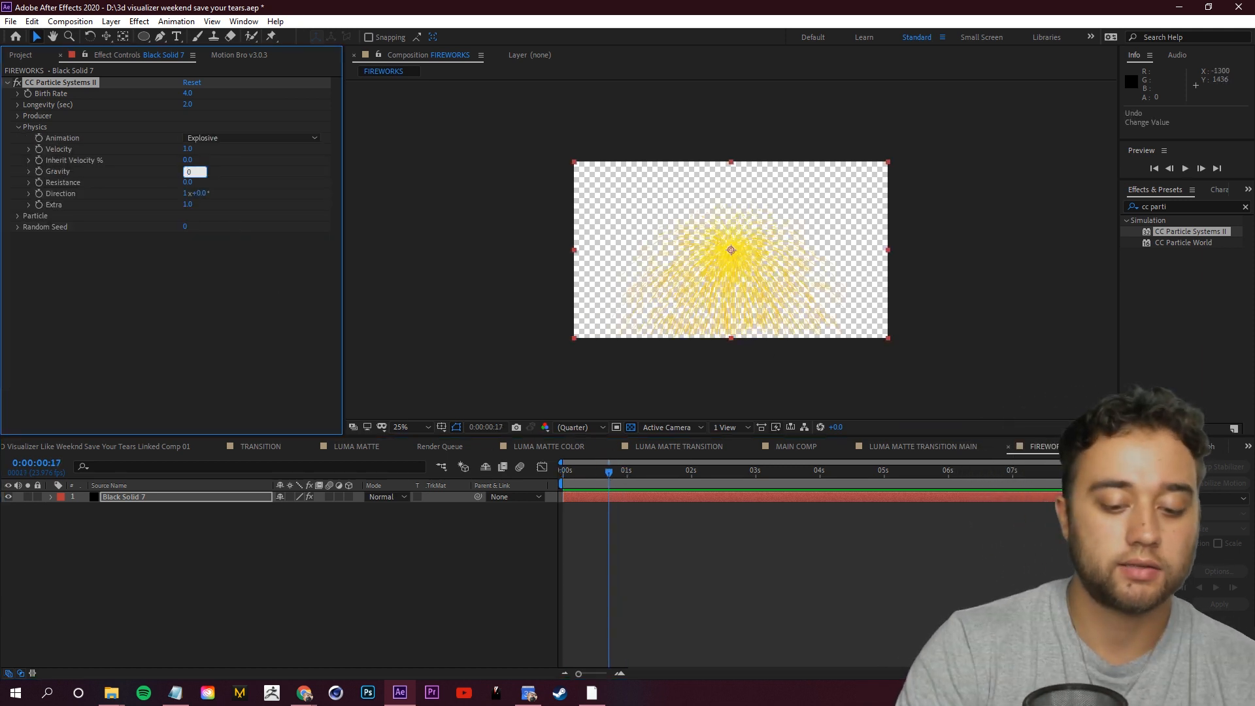
{"action": "type", "text": ".2"}
{"action": "key", "text": "Return"}
{"action": "left_click", "coordinate": [205, 183]}
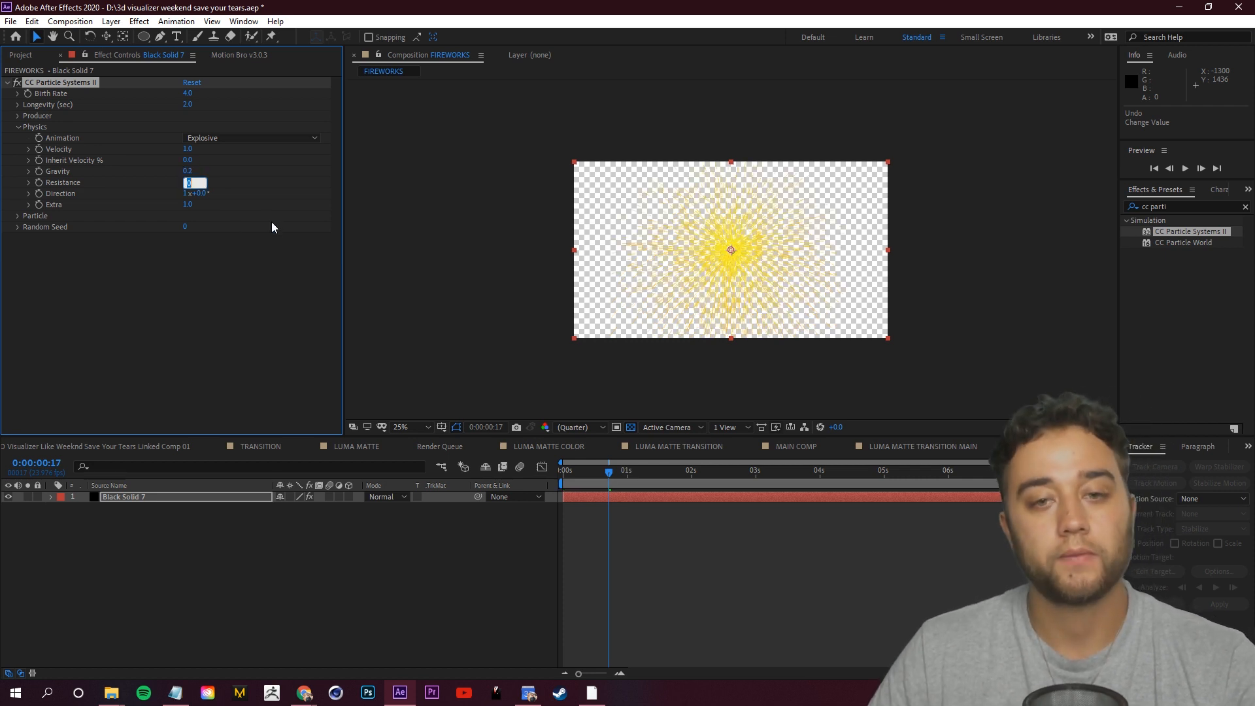
{"action": "type", "text": "10"}
{"action": "key", "text": "Return"}
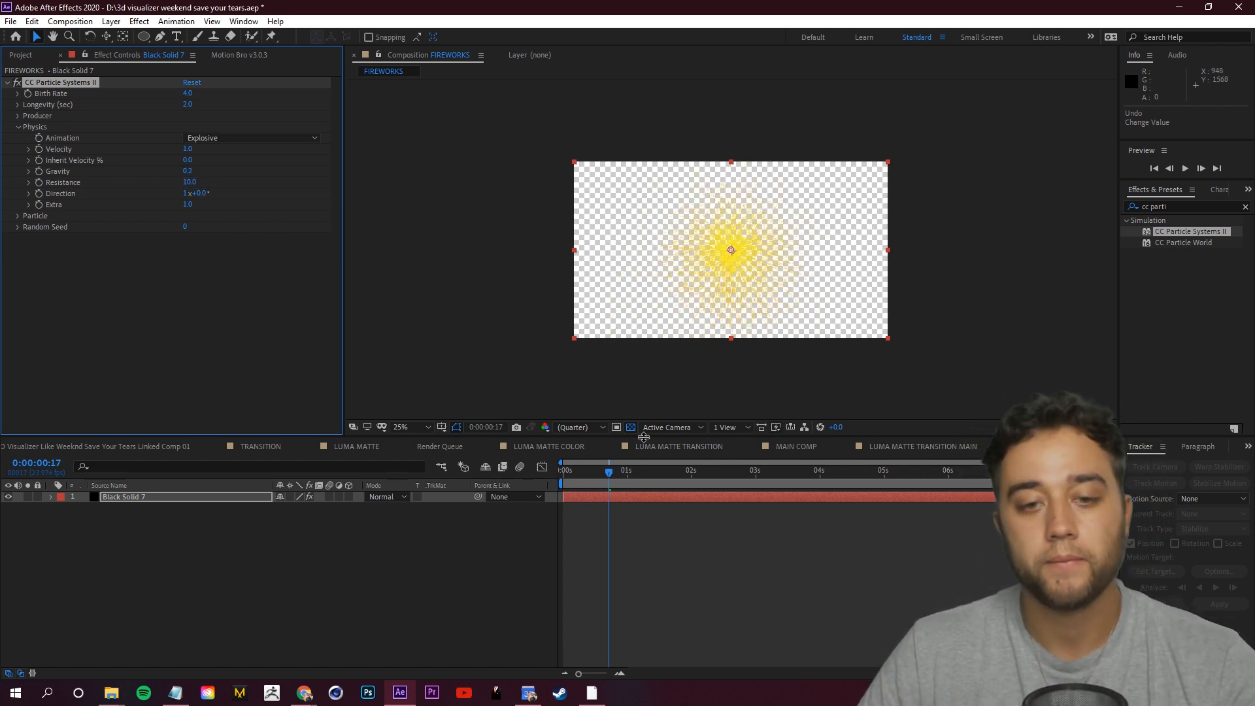
{"action": "left_click", "coordinate": [631, 428]}
{"action": "left_click", "coordinate": [564, 469]}
{"action": "key", "text": "space"}
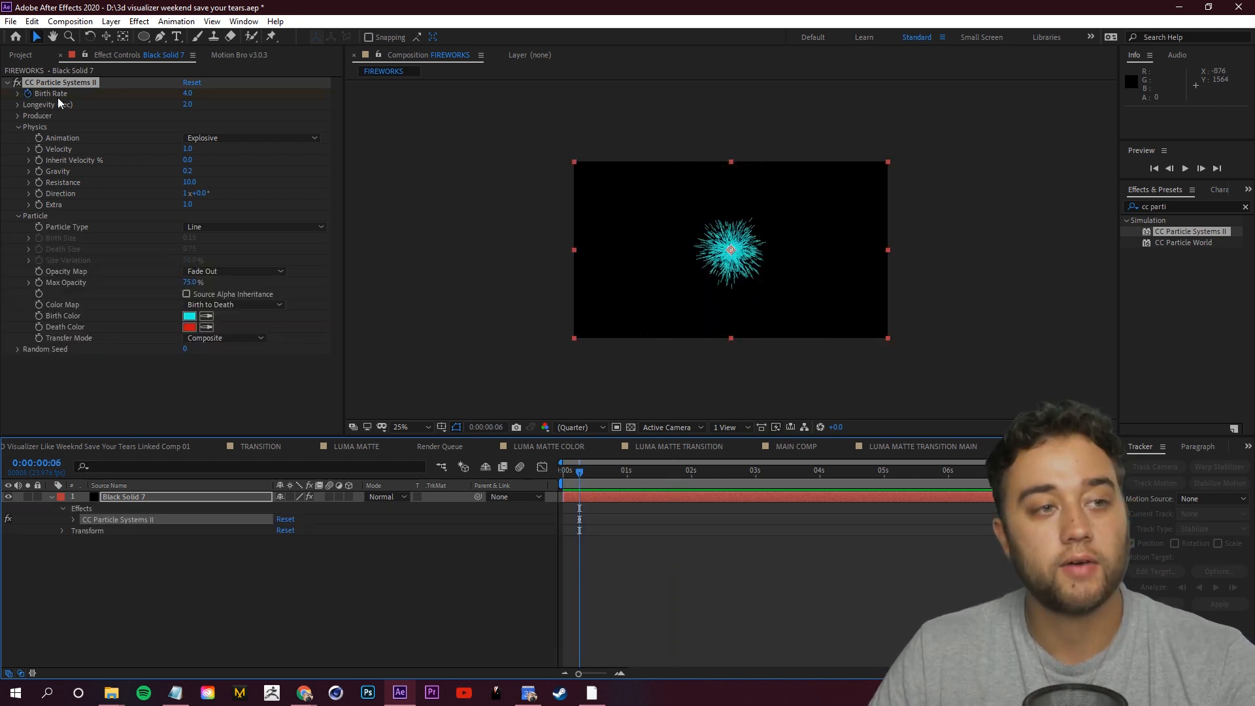
Add a second Birth Rate keyframe at 0:00:01:02, move the first keyframe to 0:00:00:00, shift the second one earlier and preview
{"action": "left_click_drag", "start_coordinate": [614, 472], "coordinate": [634, 480]}
{"action": "left_click", "coordinate": [188, 93]}
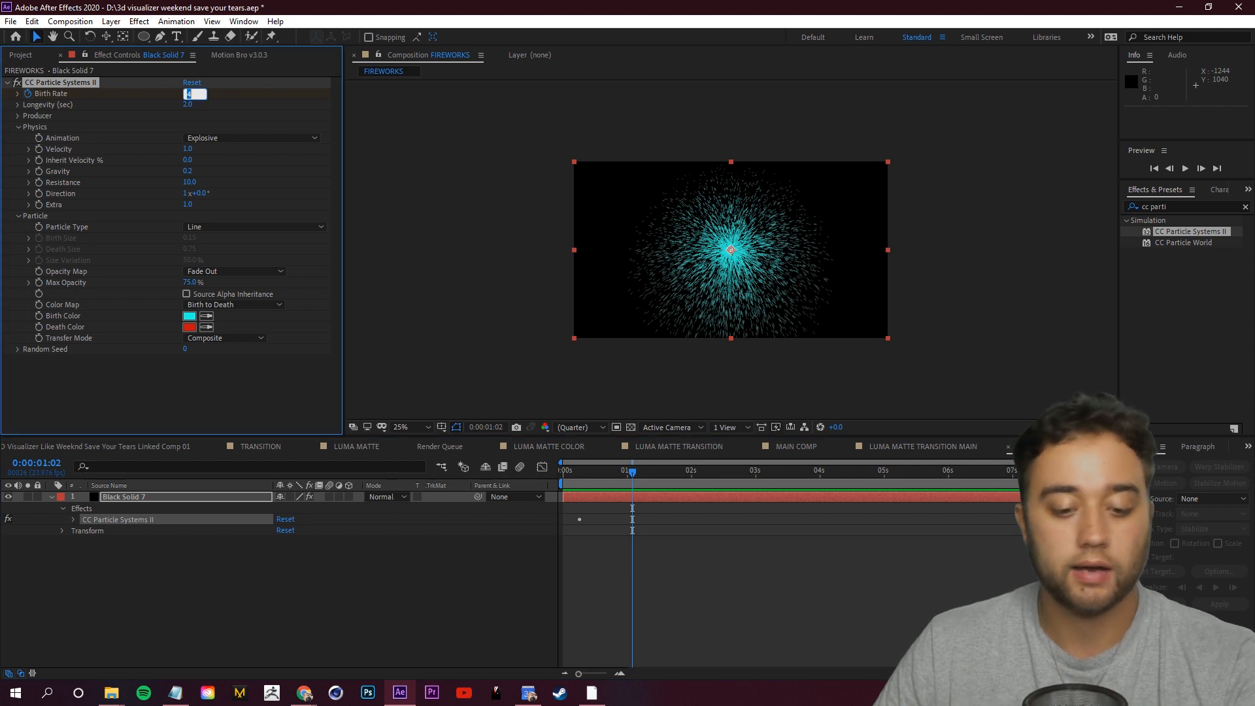
{"action": "left_click", "coordinate": [73, 519]}
{"action": "key", "text": "Home"}
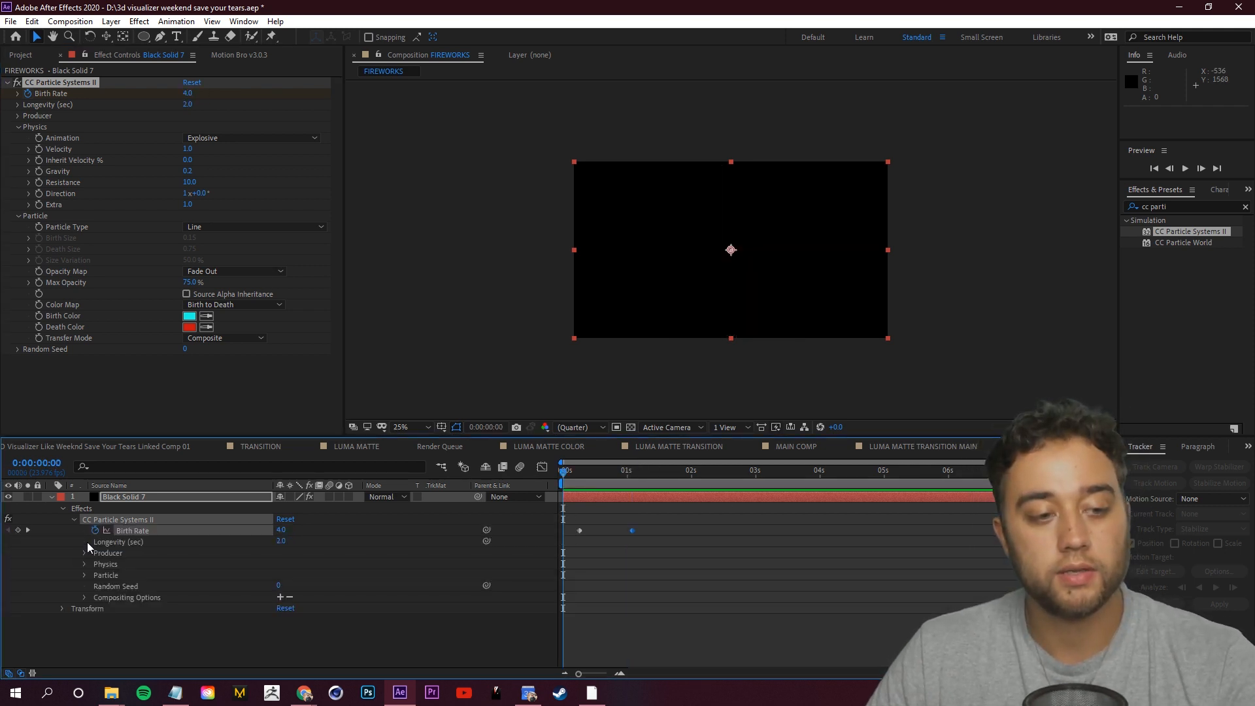
{"action": "left_click", "coordinate": [565, 531]}
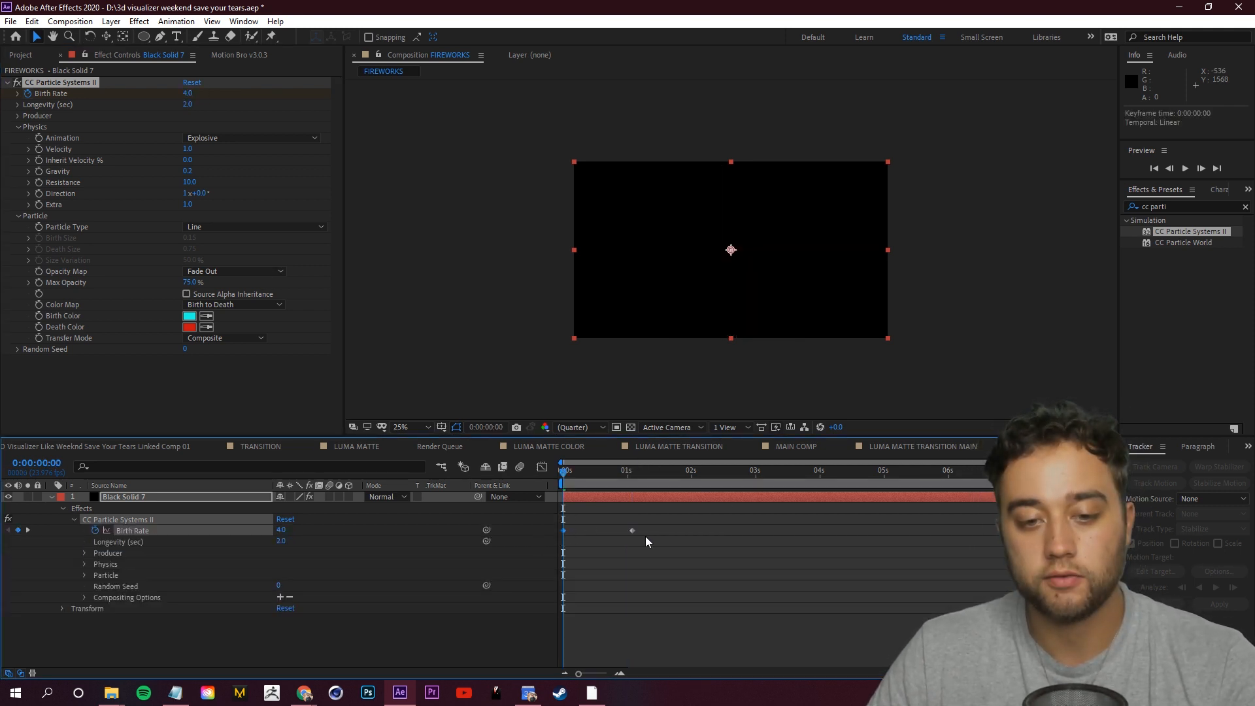
{"action": "left_click_drag", "start_coordinate": [608, 537], "coordinate": [603, 536]}
{"action": "key", "text": "space"}
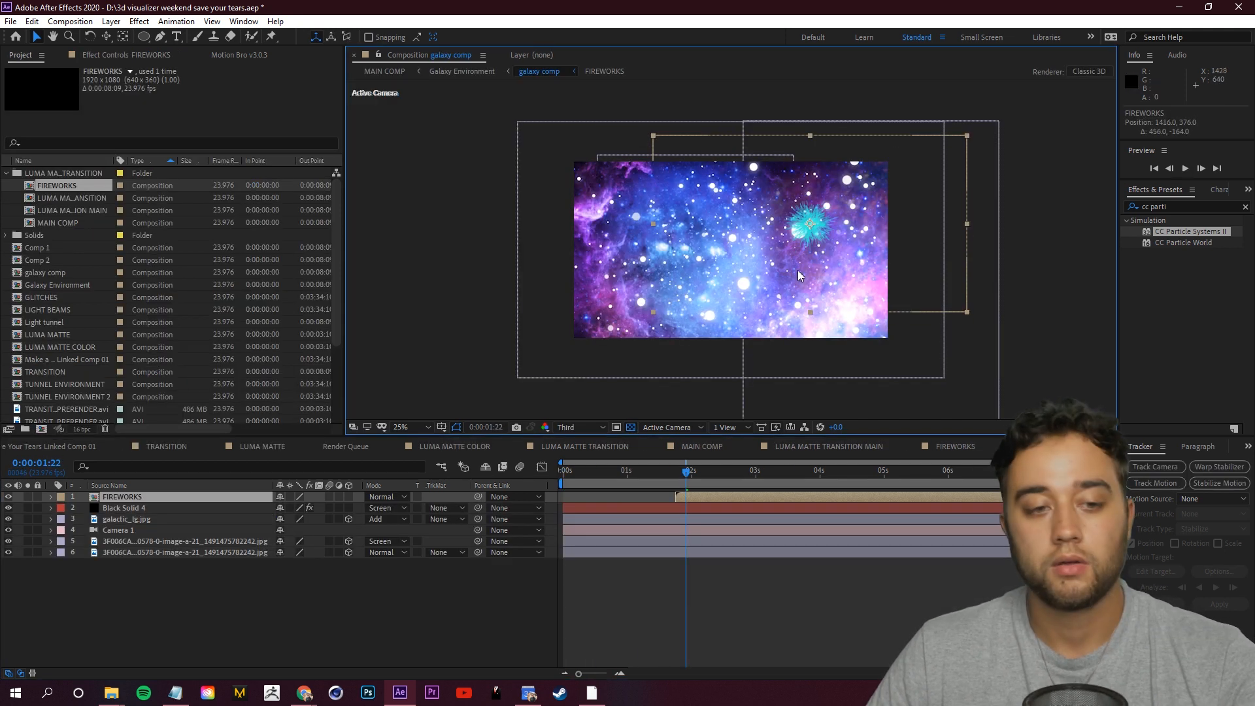
Position the FIREWORKS layer over the upper-right part of the galaxy in galaxy comp, make it a 3D layer and preview it
{"action": "left_click_drag", "start_coordinate": [798, 271], "coordinate": [794, 270]}
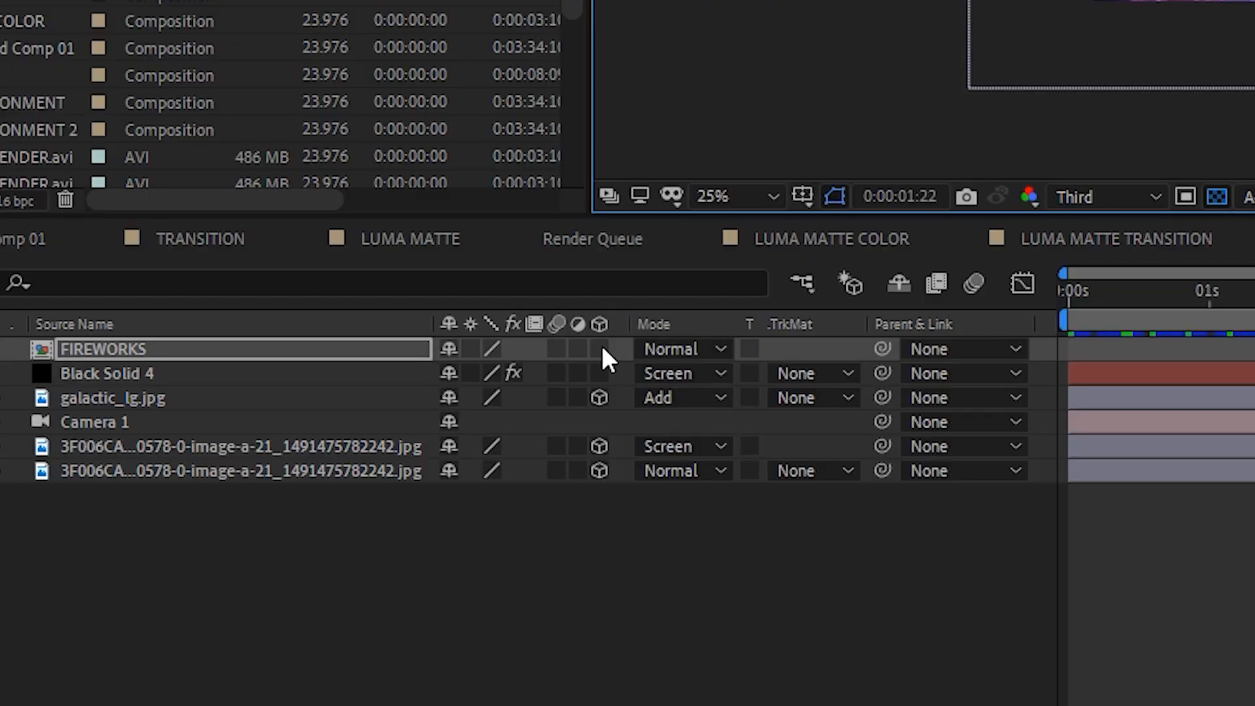
{"action": "left_click", "coordinate": [349, 497]}
{"action": "left_click_drag", "start_coordinate": [686, 472], "coordinate": [785, 473]}
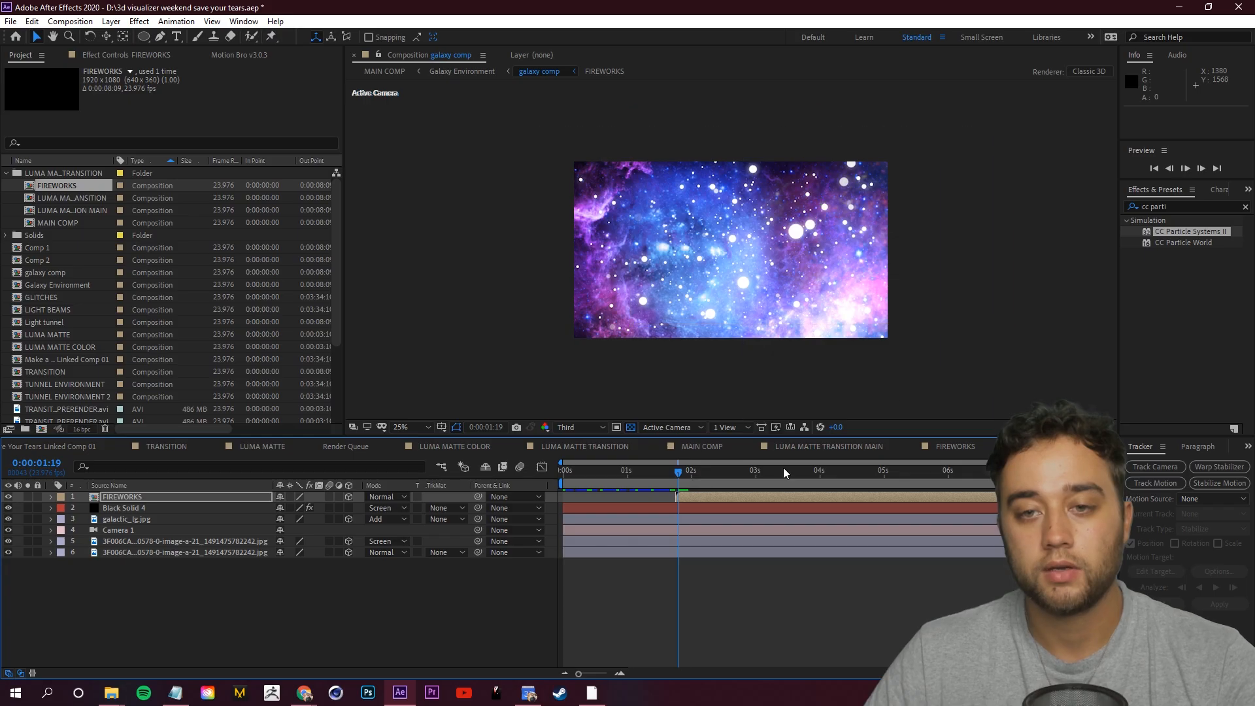
{"action": "key", "text": "space"}
{"action": "key", "text": "space"}
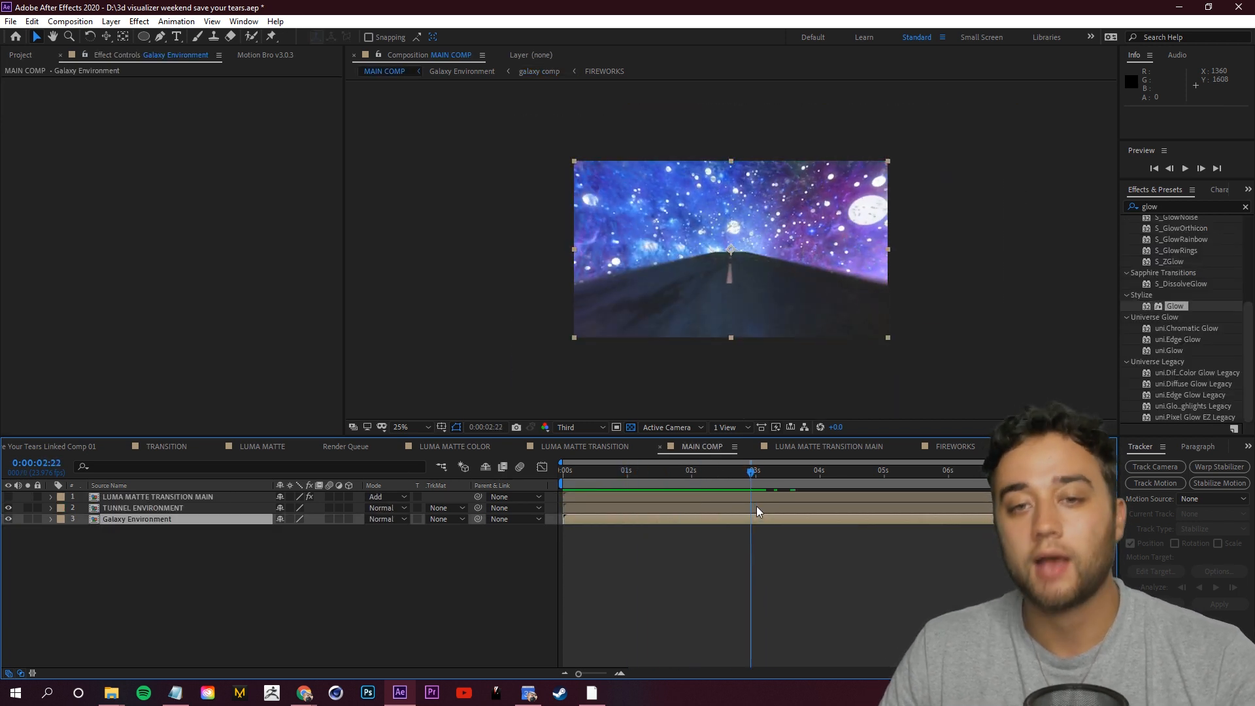
Preview the tunnel-to-galaxy transition with the car and fireworks in MAIN COMP
{"action": "key", "text": "space"}
{"action": "mouse_move", "coordinate": [693, 516]}
{"action": "left_mouse_down"}
{"action": "mouse_move", "coordinate": [670, 510]}
{"action": "mouse_move", "coordinate": [682, 505]}
{"action": "left_mouse_up"}
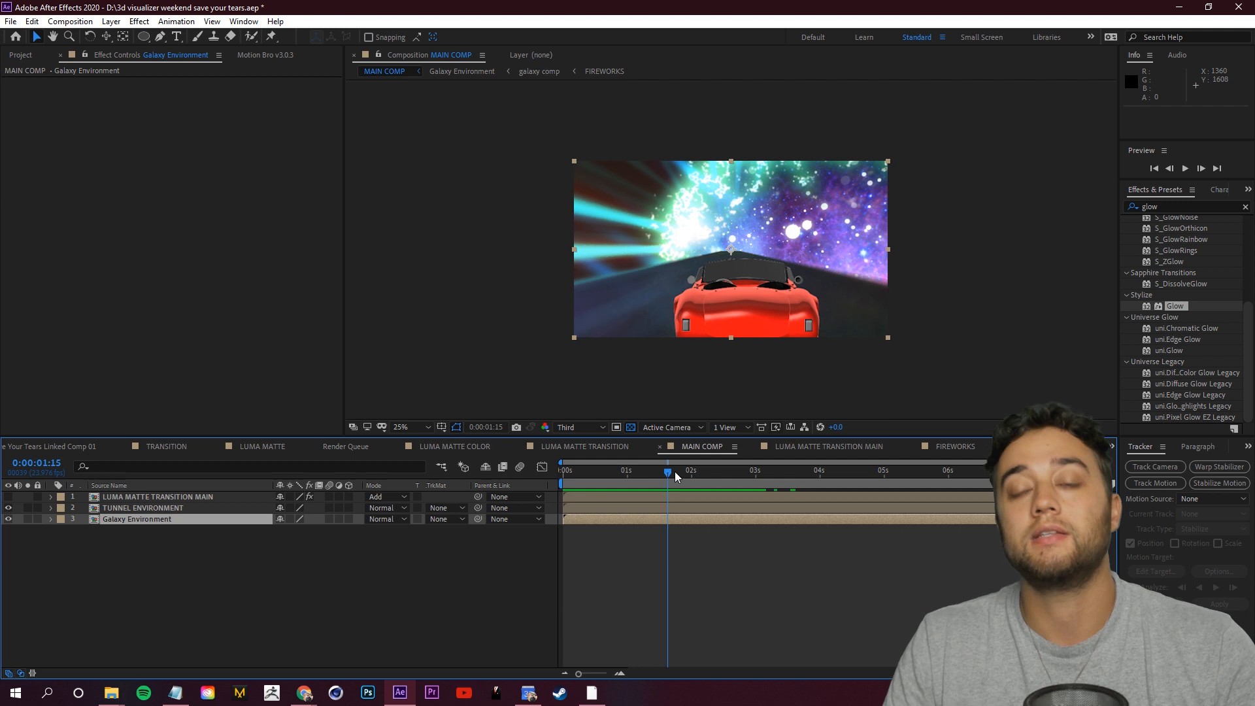
{"action": "mouse_move", "coordinate": [661, 470]}
{"action": "left_mouse_down"}
{"action": "mouse_move", "coordinate": [721, 478]}
{"action": "mouse_move", "coordinate": [641, 490]}
{"action": "mouse_move", "coordinate": [629, 473]}
{"action": "mouse_move", "coordinate": [662, 474]}
{"action": "left_mouse_up"}
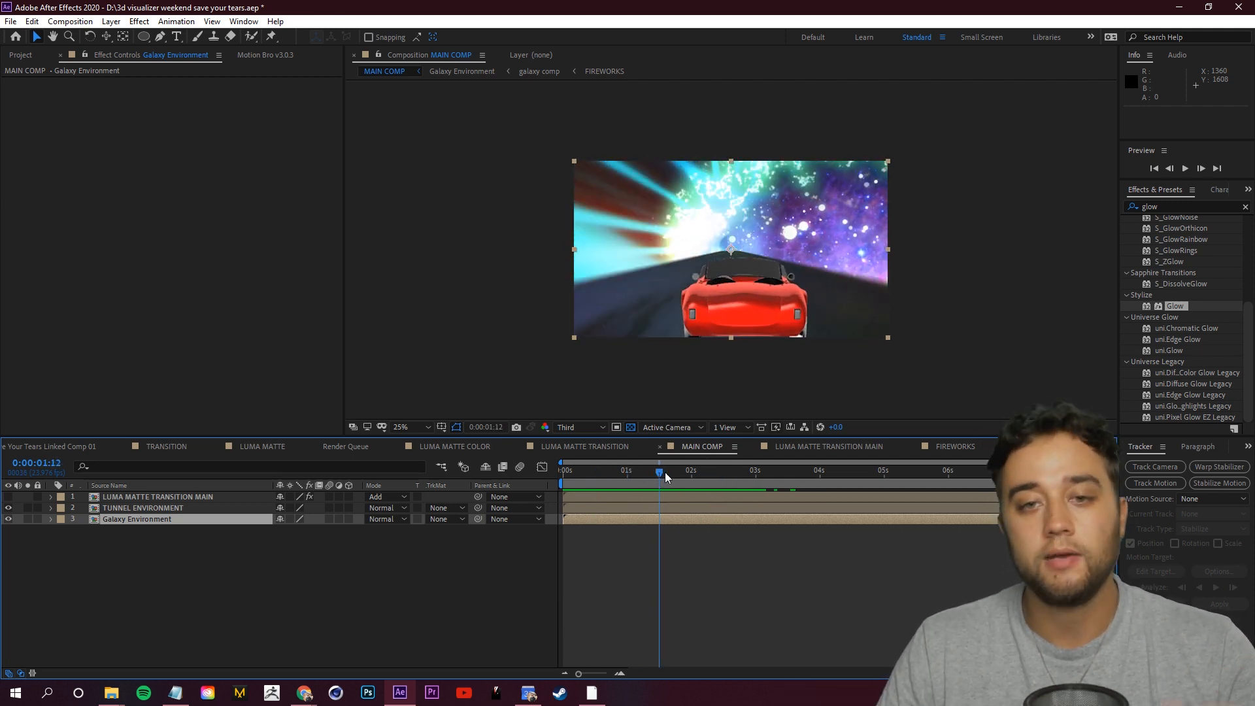
{"action": "key", "text": "space"}
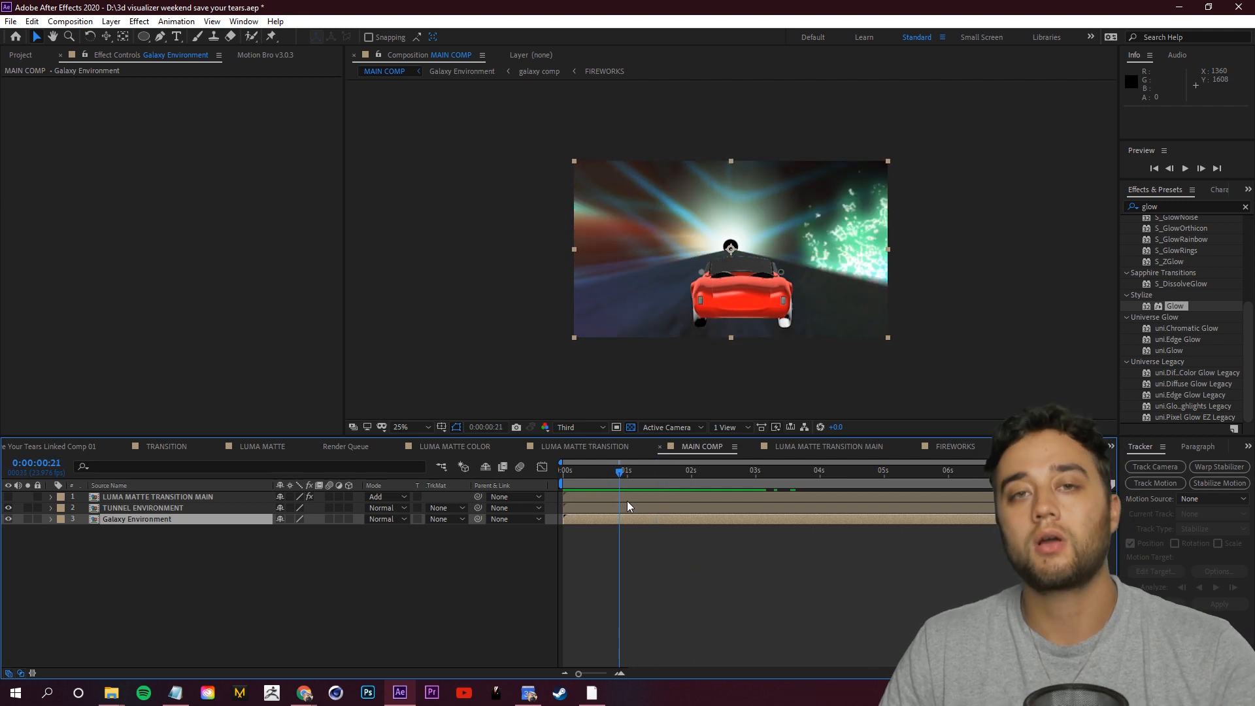
{"action": "key", "text": "space"}
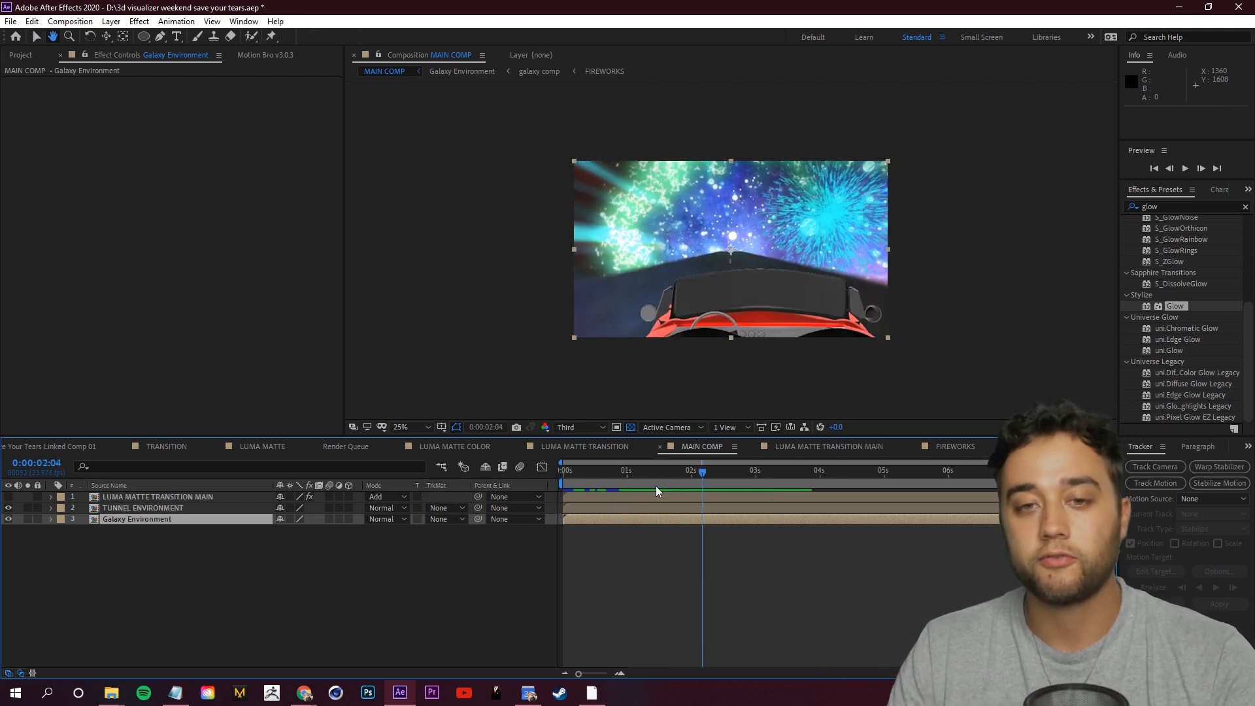